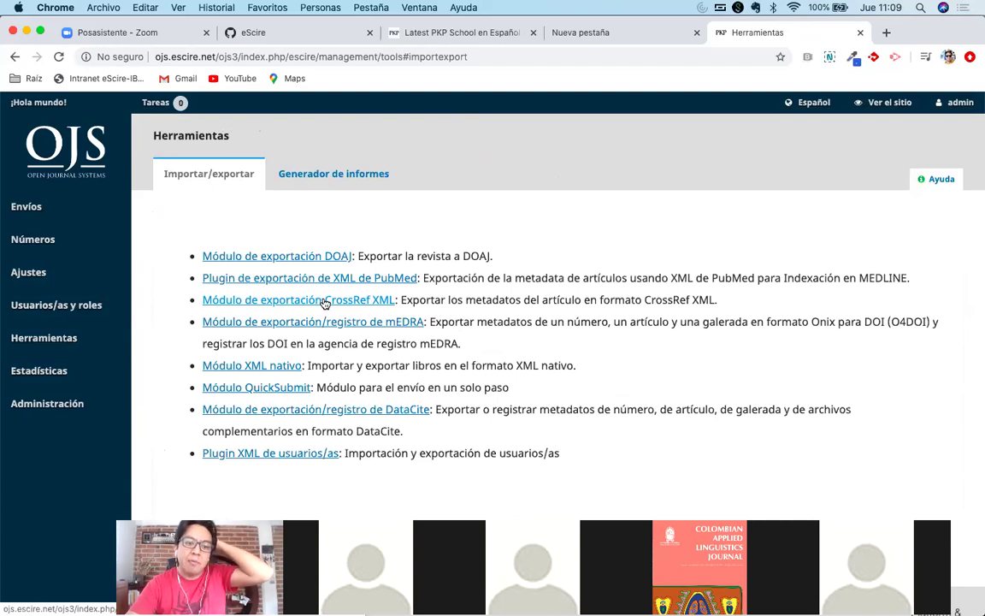
Open the CrossRef XML export module and review its unmet configuration requirements
click(325, 301)
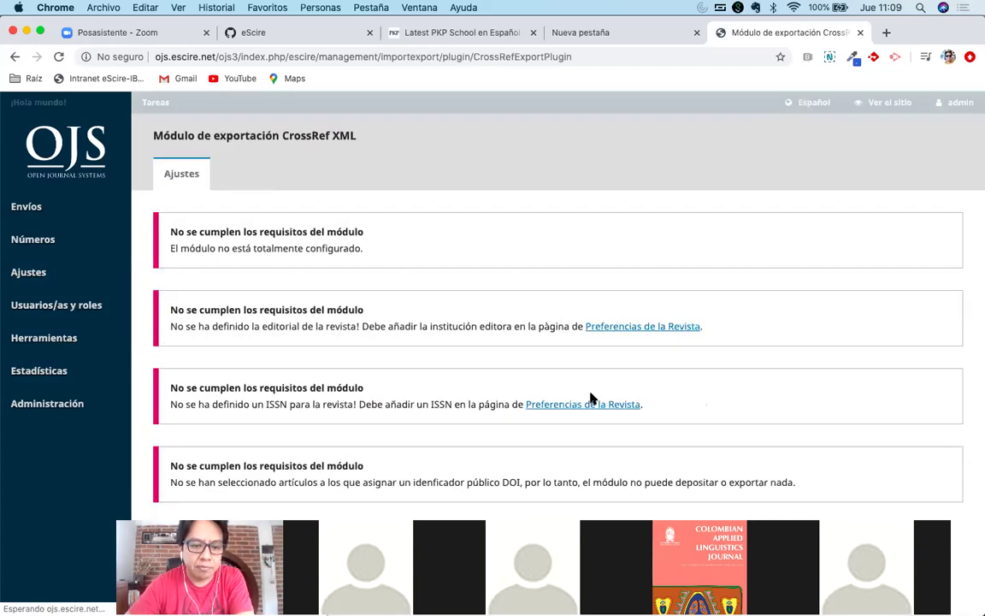
scroll(445, 388, down, 5)
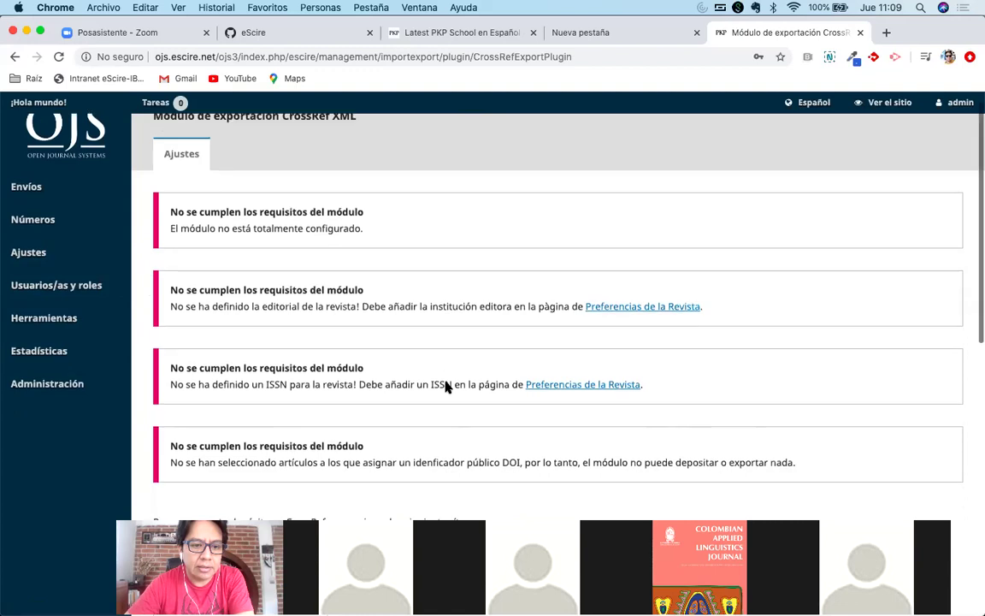
scroll(447, 387, up, 5)
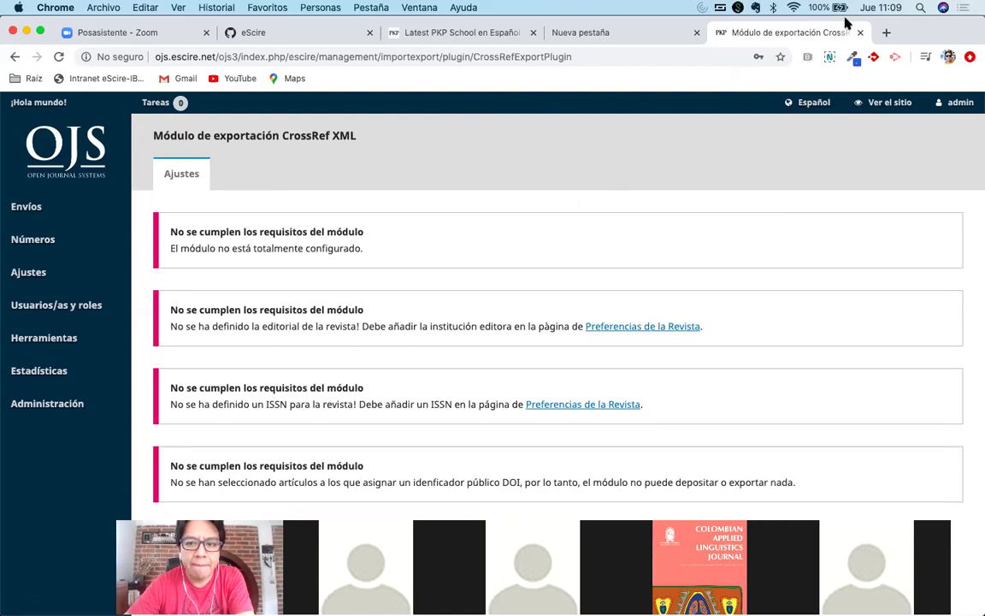
Search Google for "ojs demo" in a new tab and recheck the CrossRef module page
key(super+t)
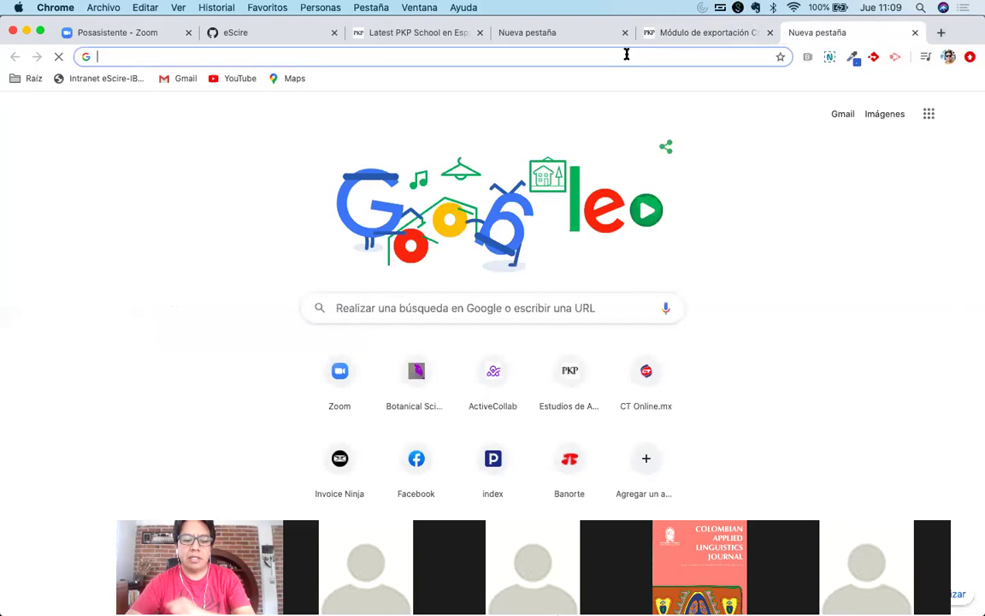
text(ojs demo)
key(Return)
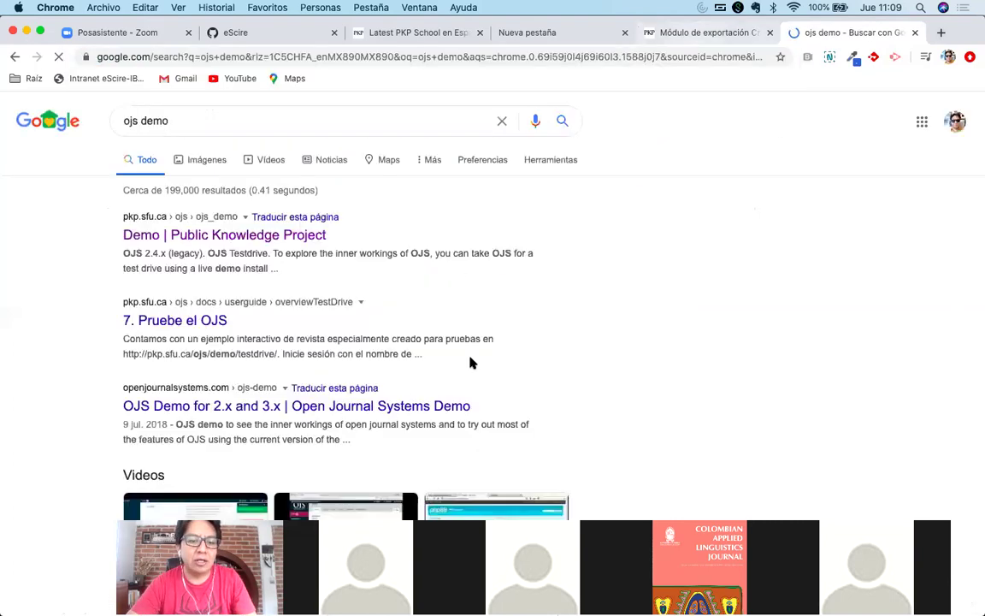
key(super+alt+Left)
scroll(560, 378, down, 3)
scroll(560, 378, up, 4)
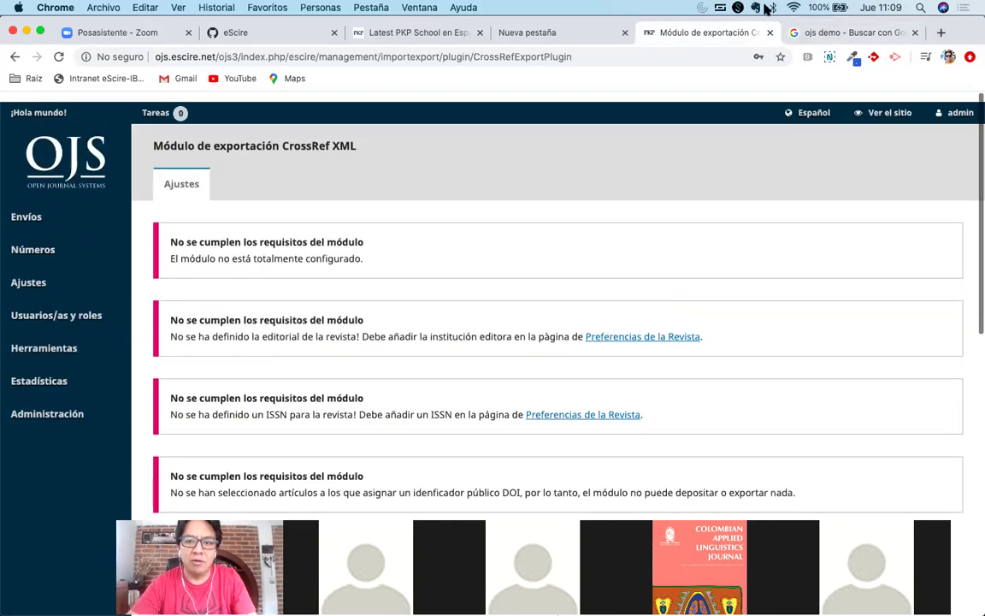
Open the Public Knowledge Project demo result and launch the current OJS 3.x Testdrive installation
click(817, 32)
click(206, 235)
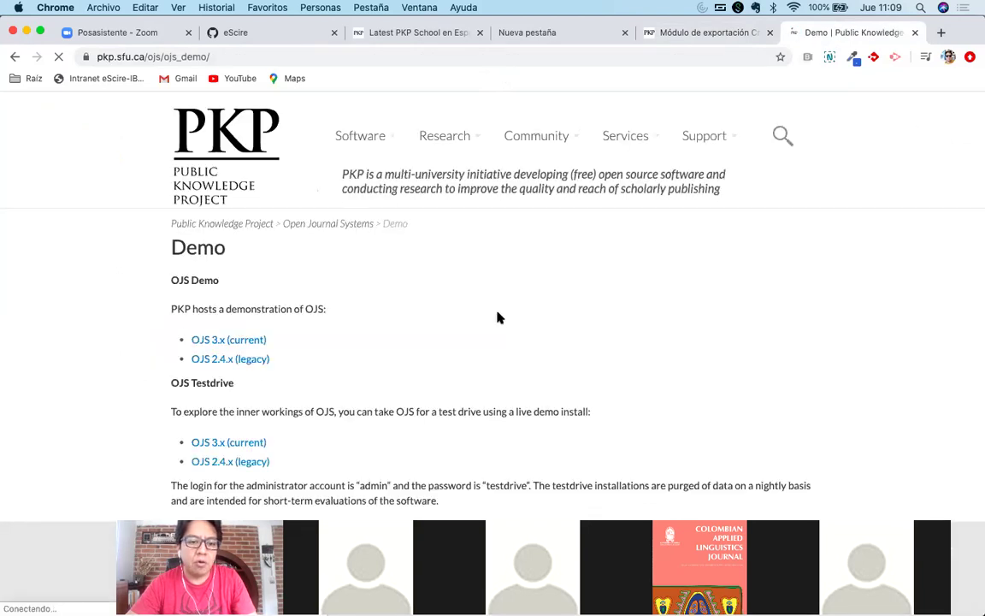
scroll(499, 318, down, 2)
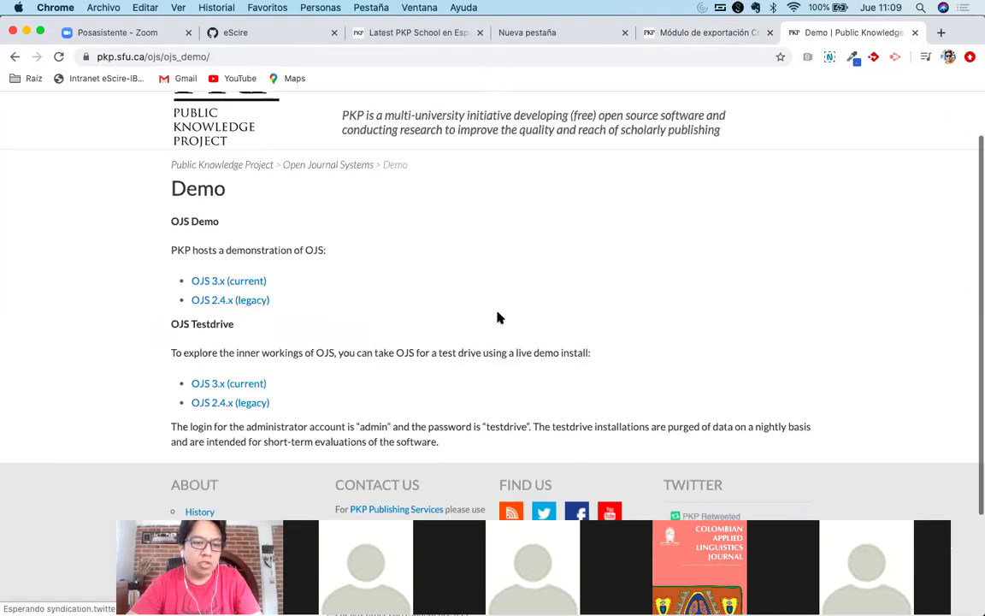
scroll(293, 350, down, 2)
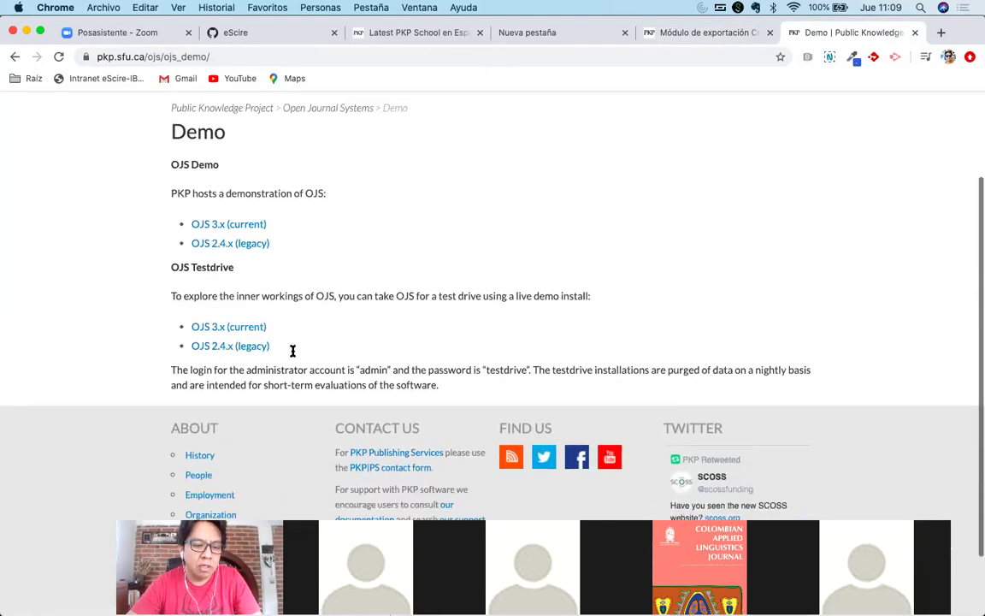
scroll(293, 350, down, 1)
click(227, 312)
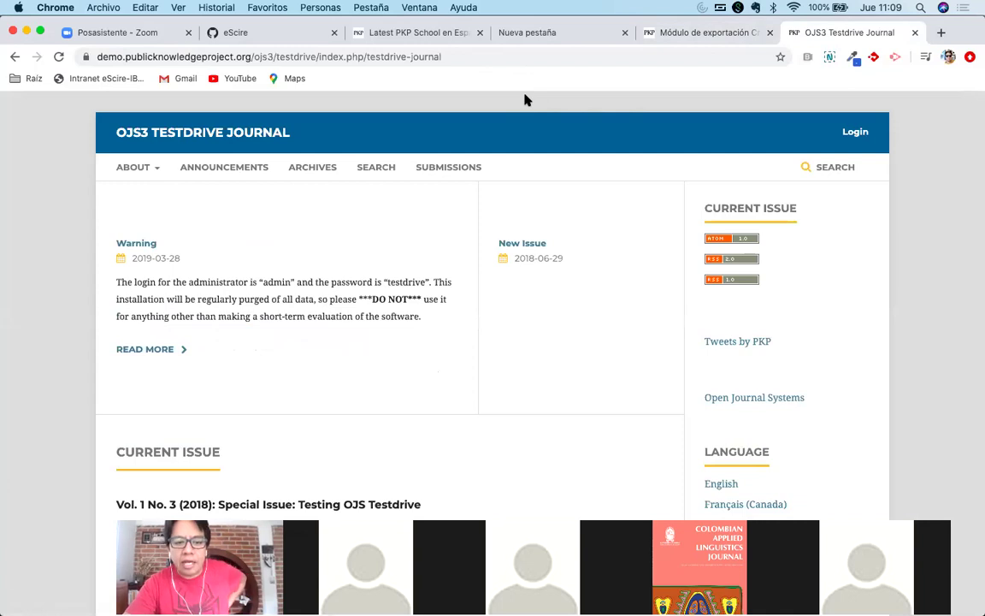
Log in to the Testdrive journal with the administrator account and open its CrossRef XML Export Plugin
click(855, 131)
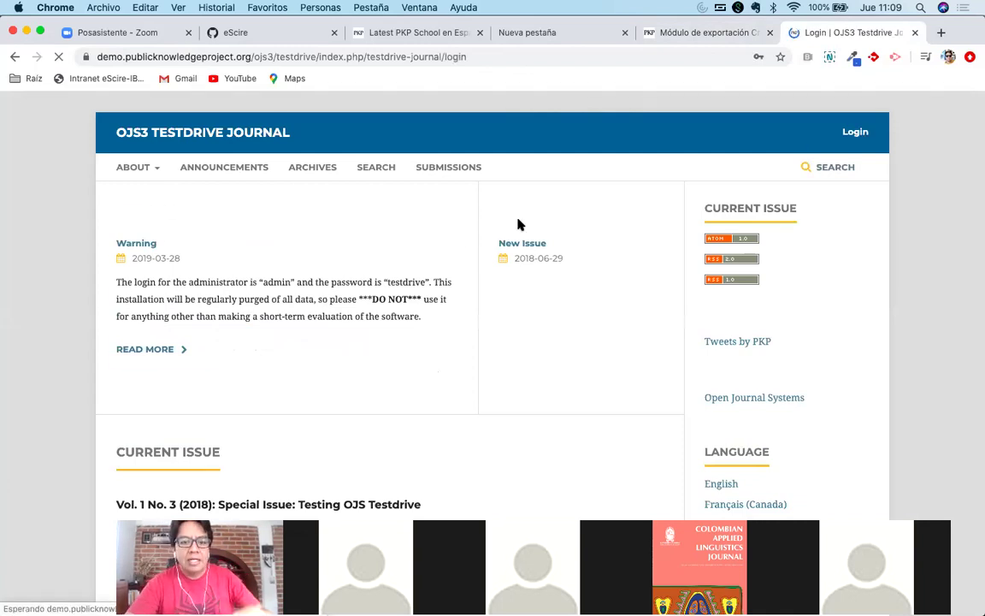
click(252, 437)
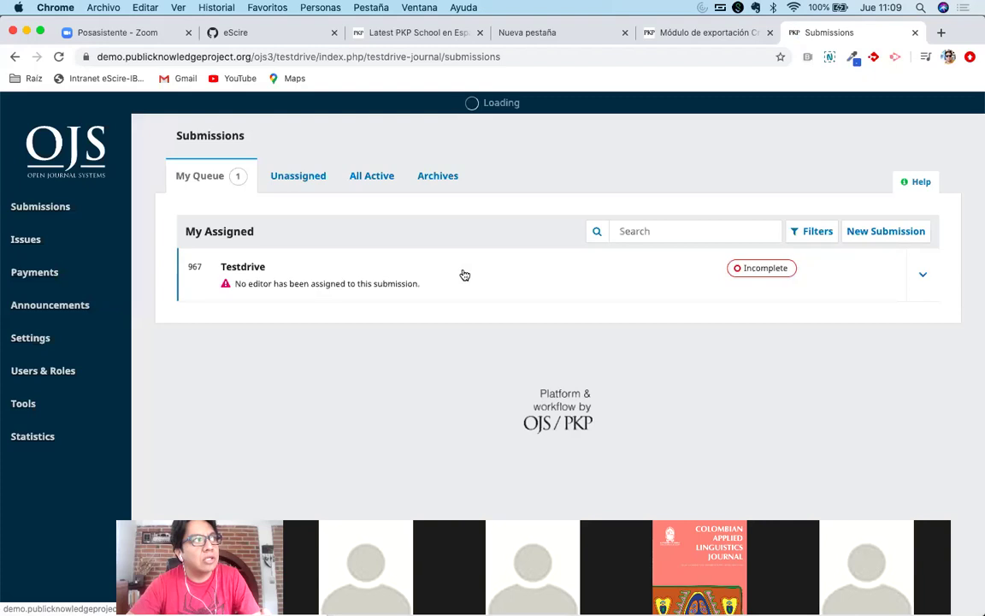
mouse_move(63, 368)
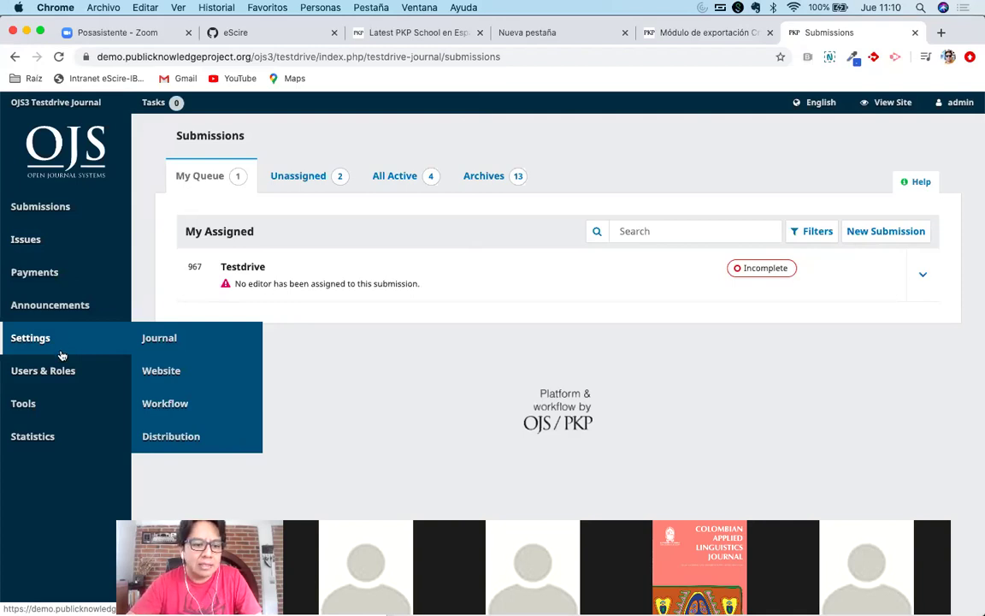
mouse_move(60, 402)
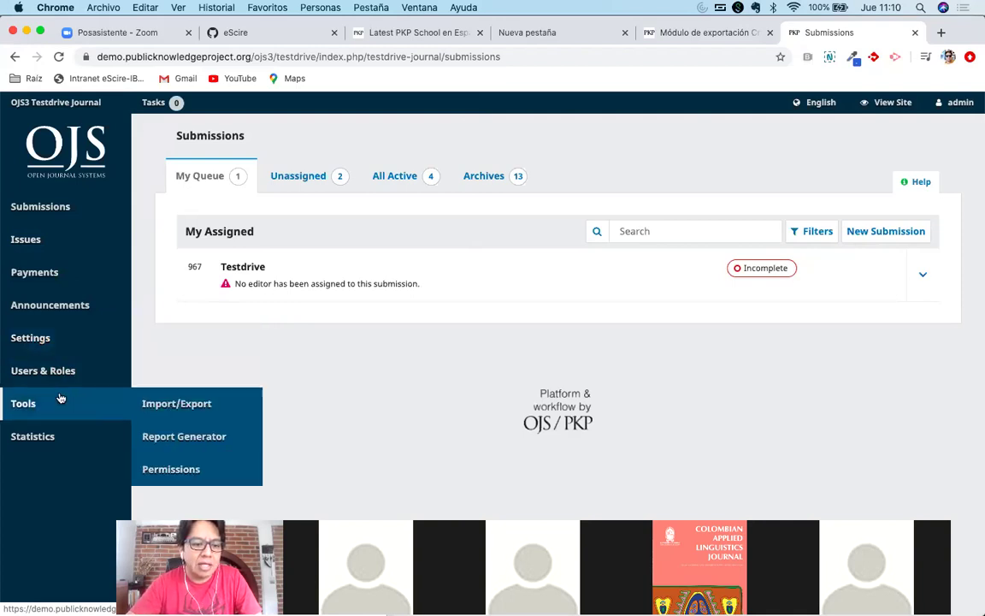
click(183, 402)
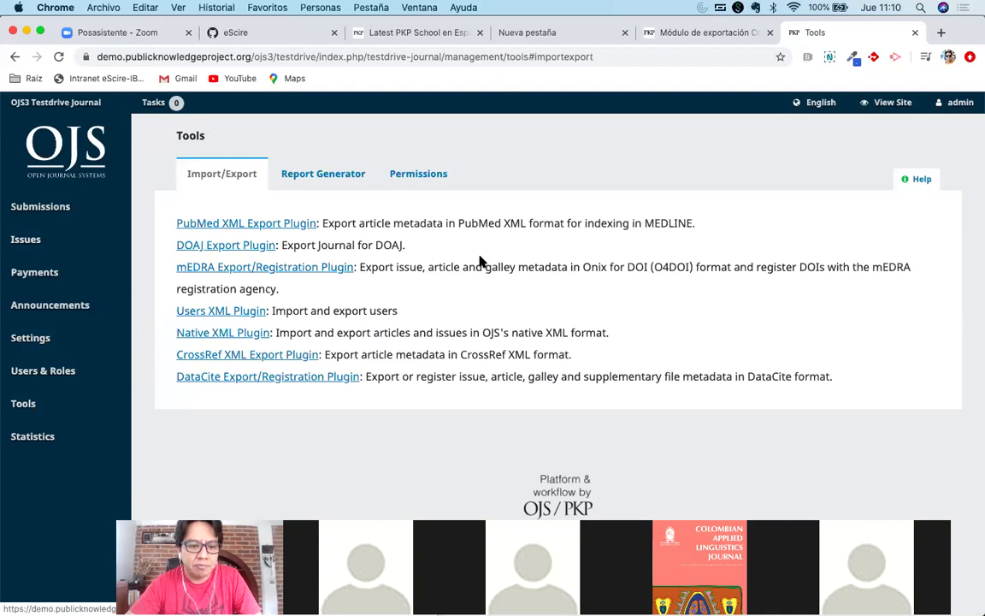
click(282, 353)
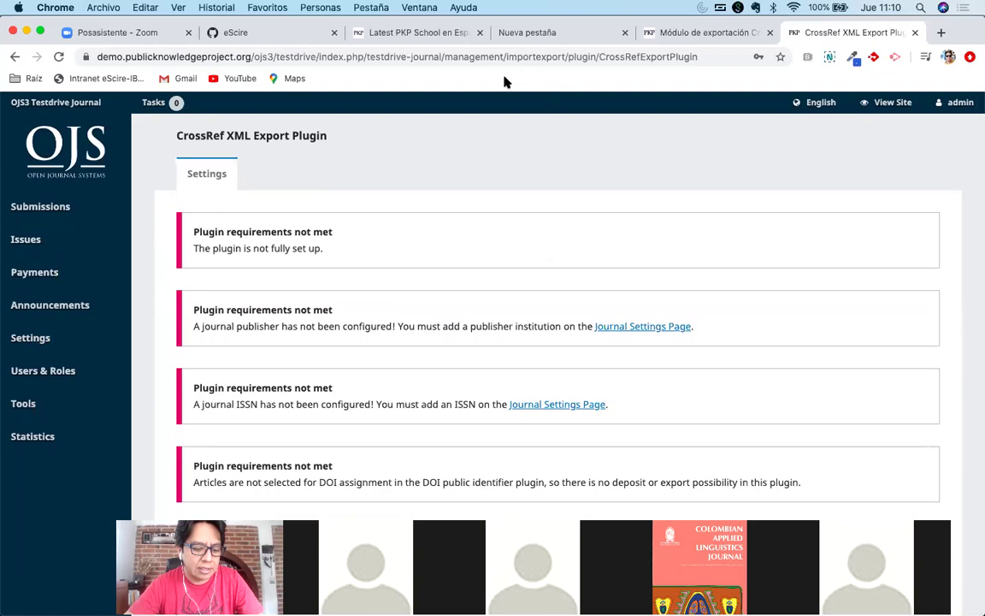
click(940, 34)
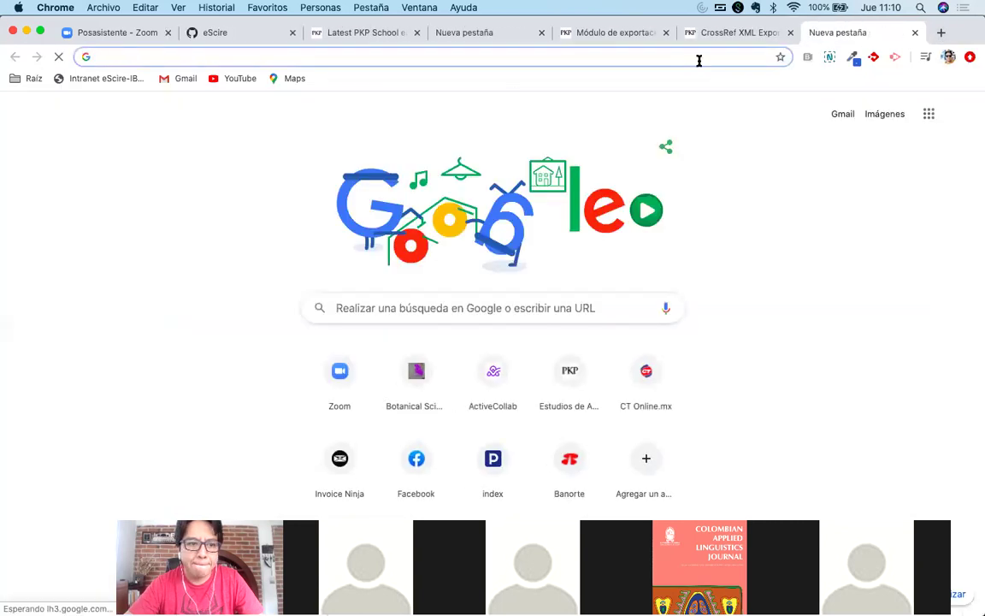
text(ojs.amelica.org)
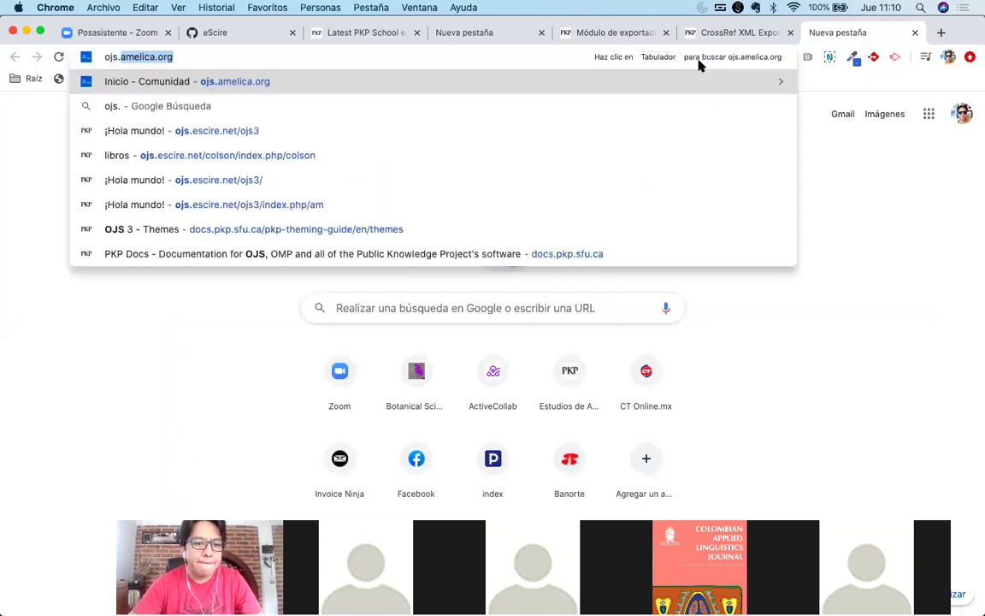
click(846, 213)
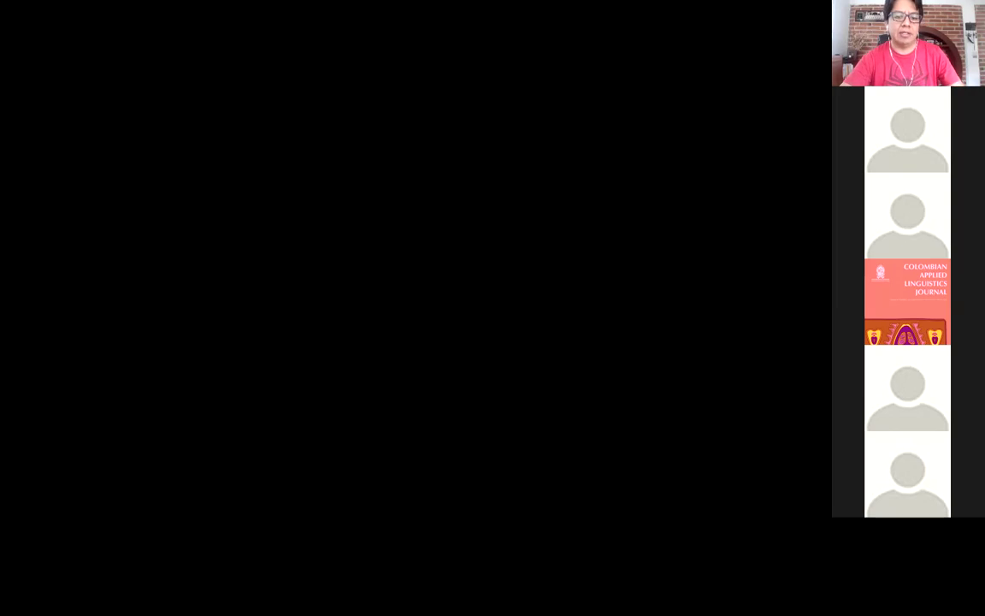
Save the CrossRef XML export module settings of the Colombian Applied Linguistics Journal
scroll(587, 308, down, 3)
scroll(588, 307, up, 5)
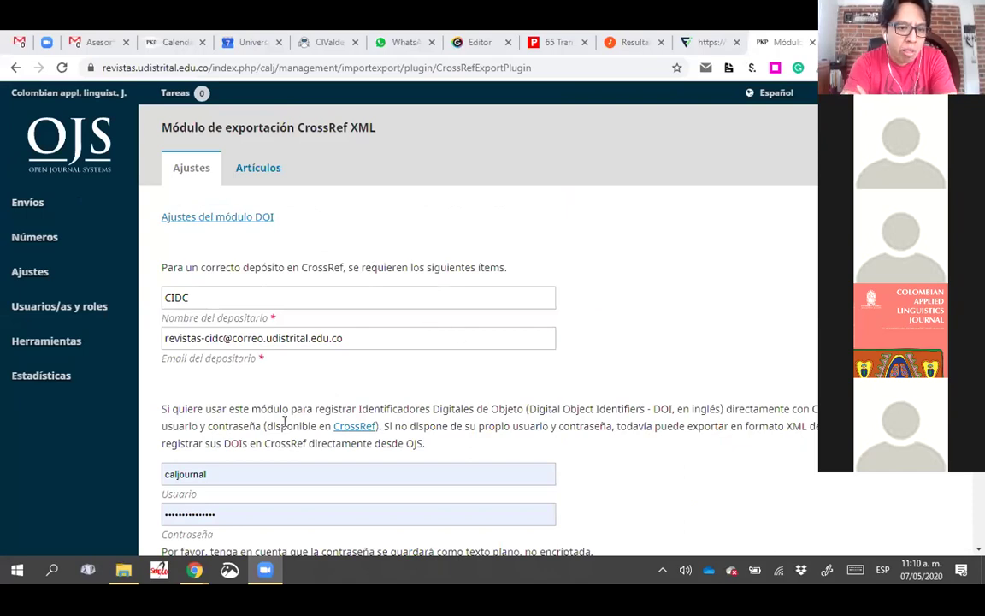
scroll(269, 424, down, 4)
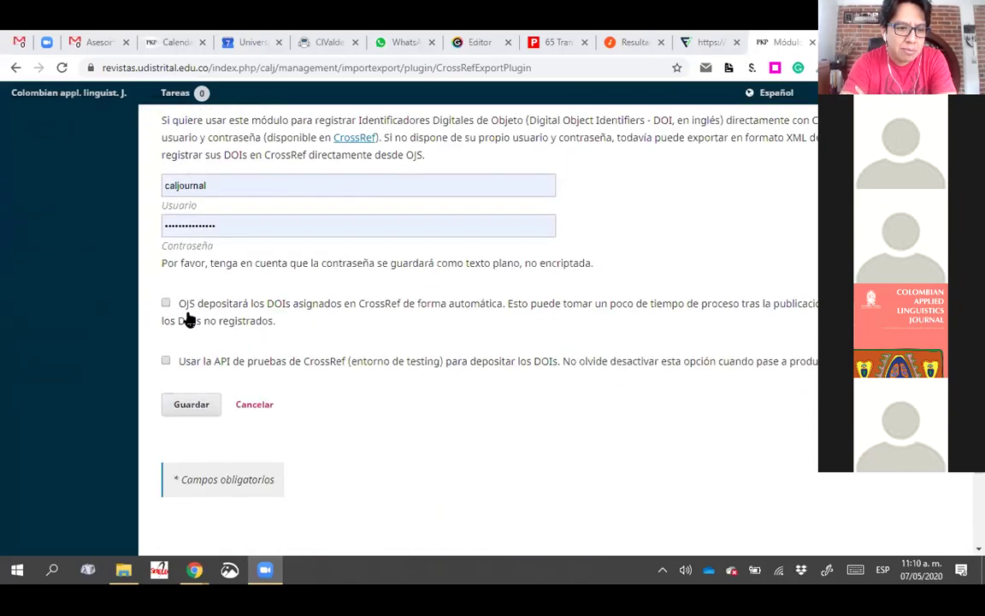
click(186, 408)
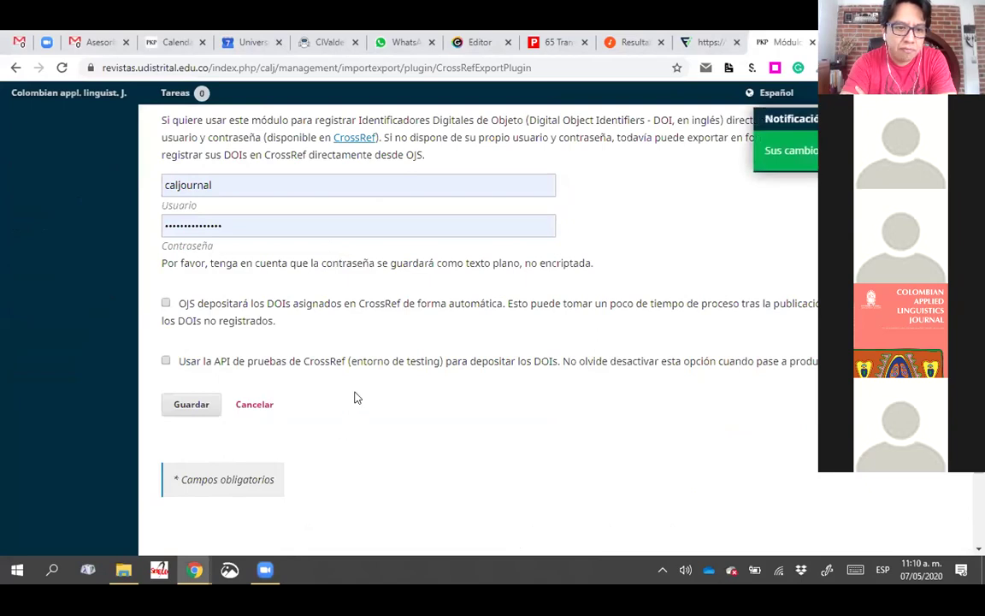
Review the CrossRef deposit form, checking the depositor name and depositor email fields
scroll(358, 398, up, 4)
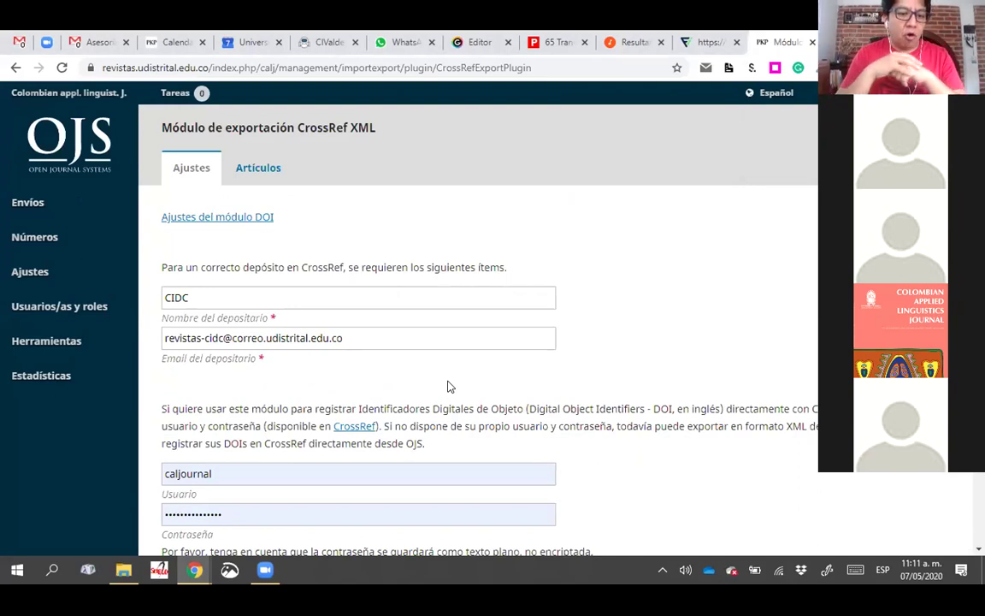
scroll(450, 387, down, 1)
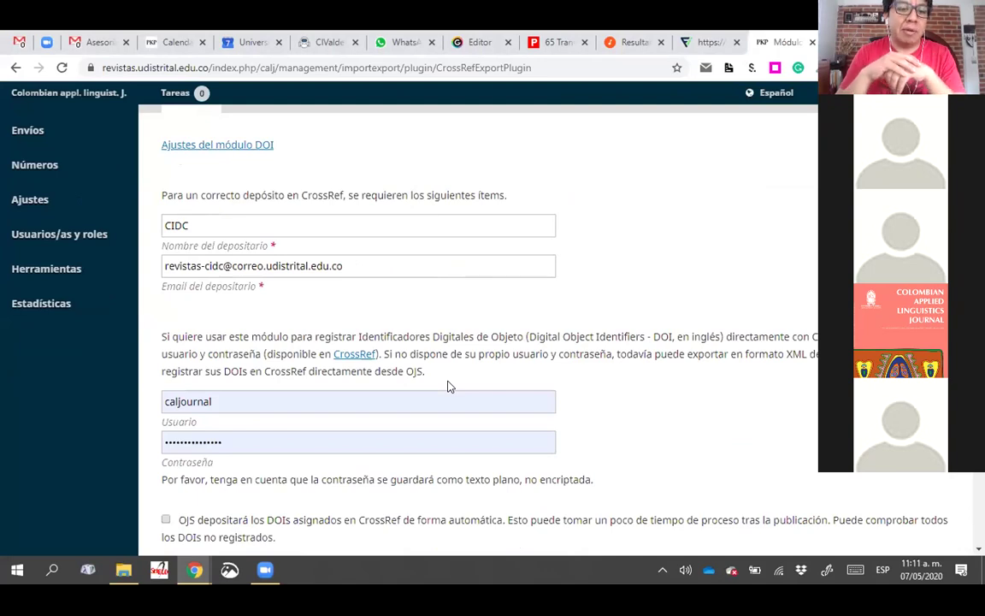
scroll(448, 386, down, 2)
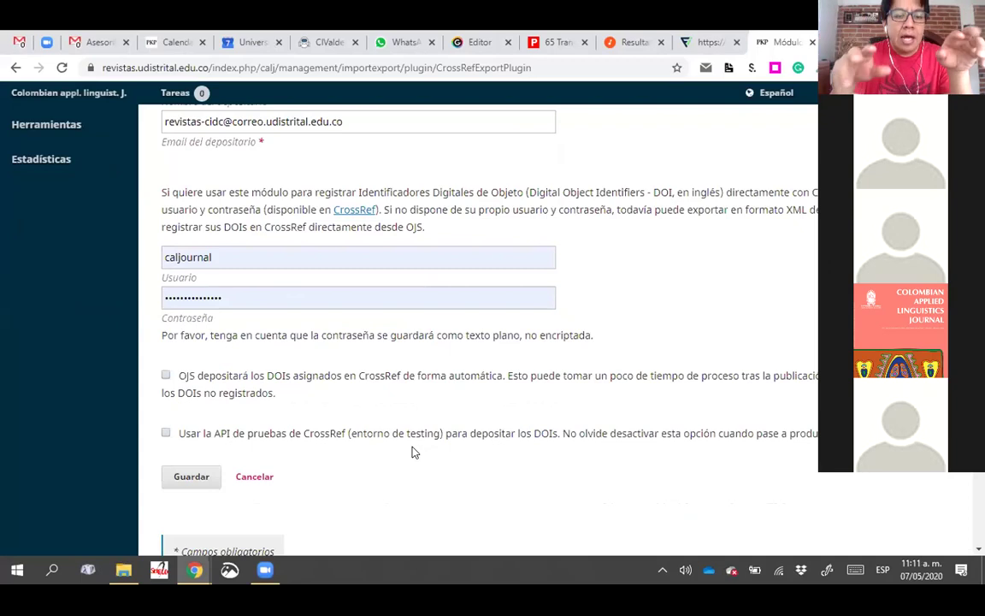
scroll(425, 451, up, 3)
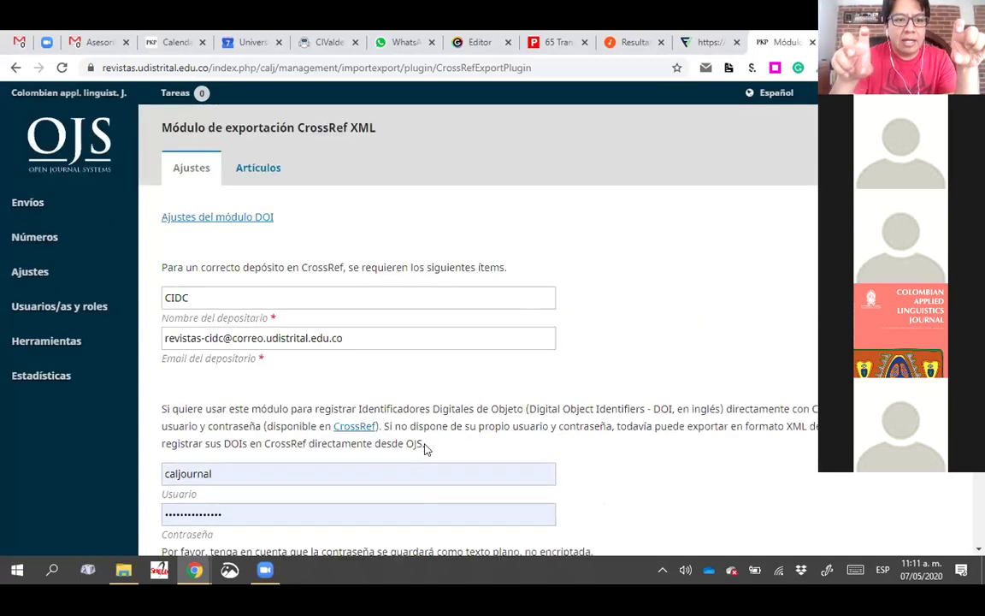
click(213, 297)
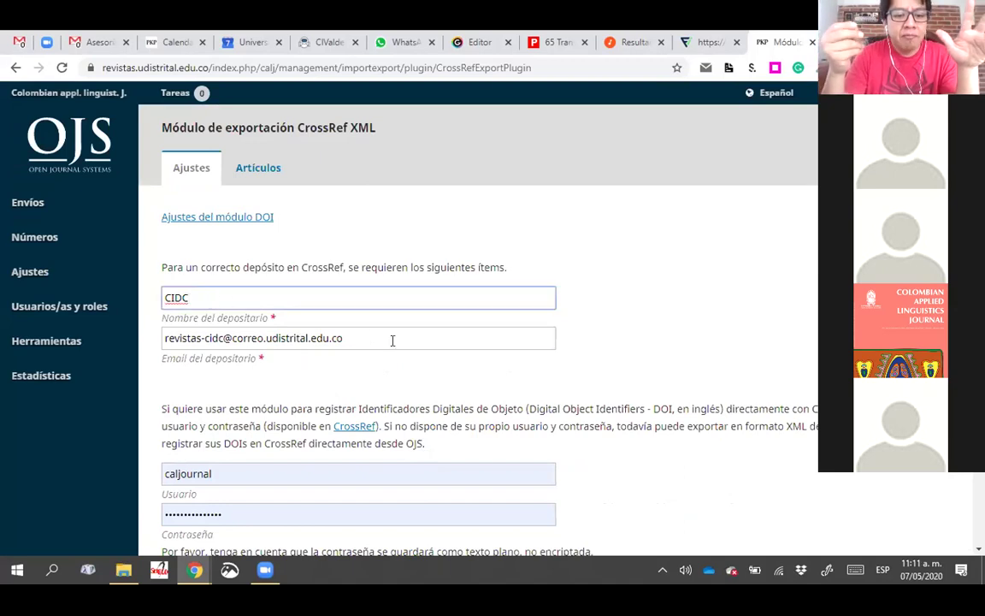
click(392, 340)
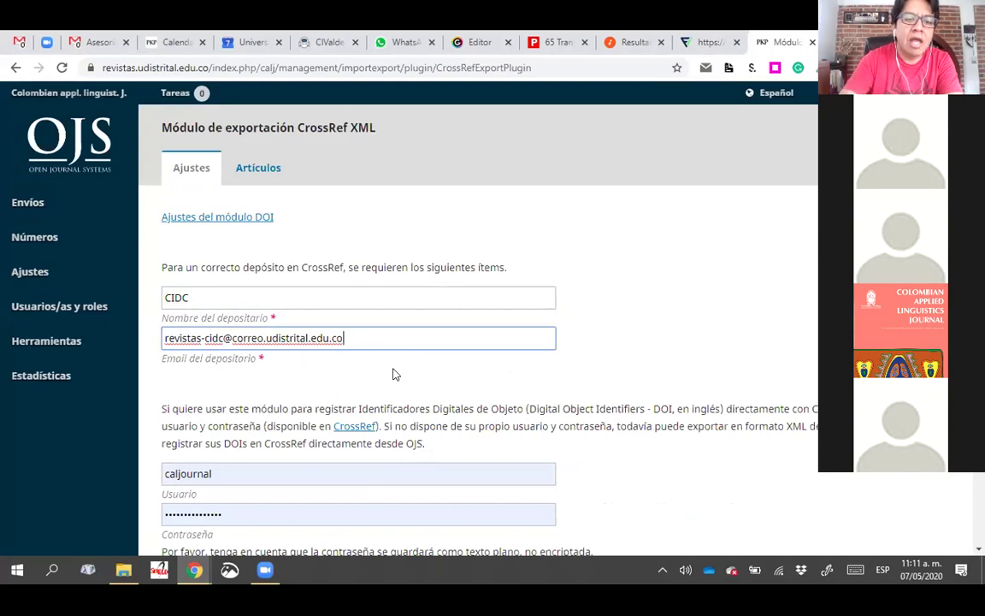
Examine the CrossRef account fields, the automatic DOI deposit option and the CrossRef test API option
scroll(395, 373, down, 4)
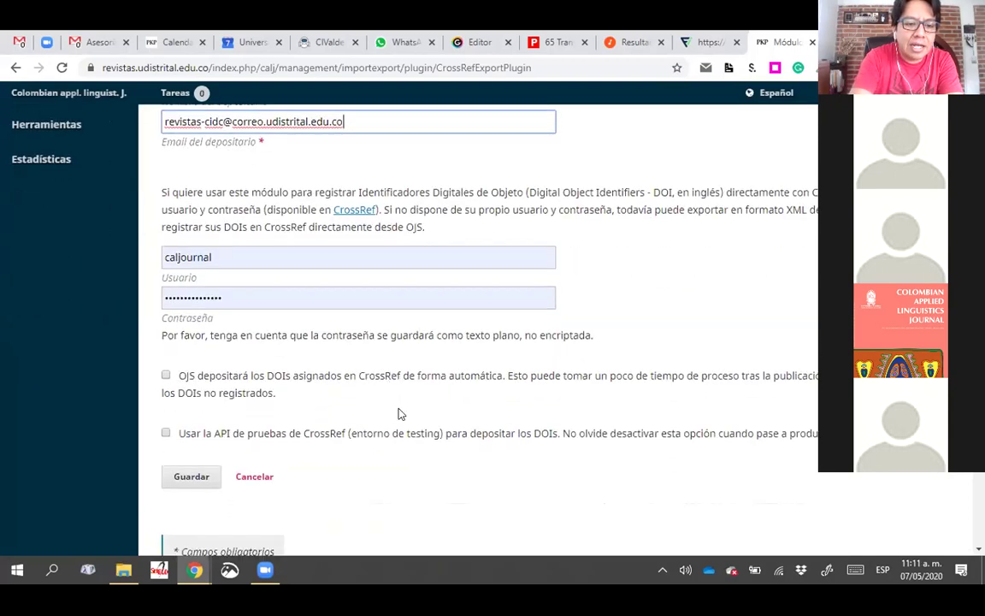
scroll(404, 432, down, 2)
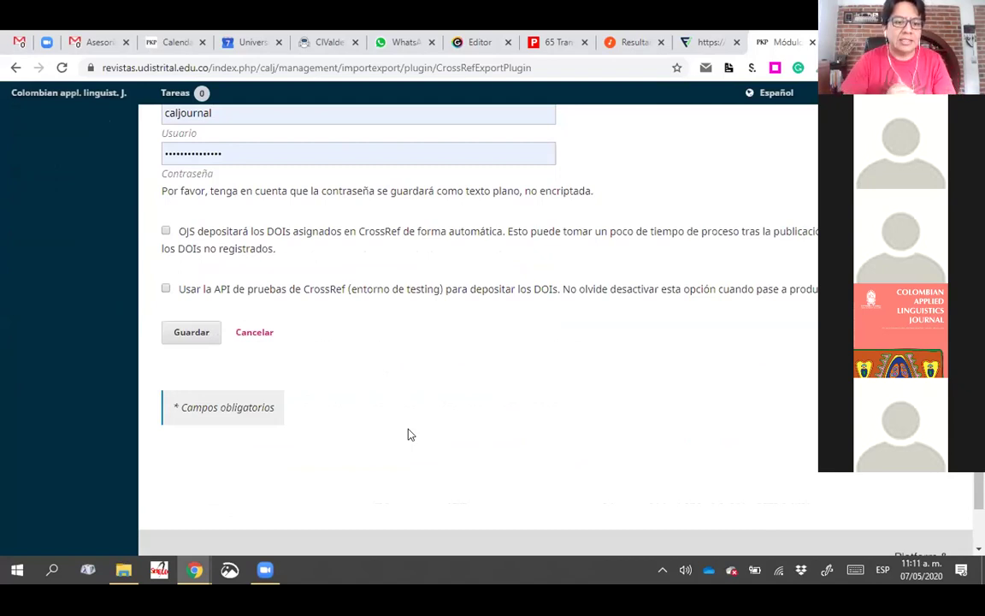
scroll(408, 435, up, 2)
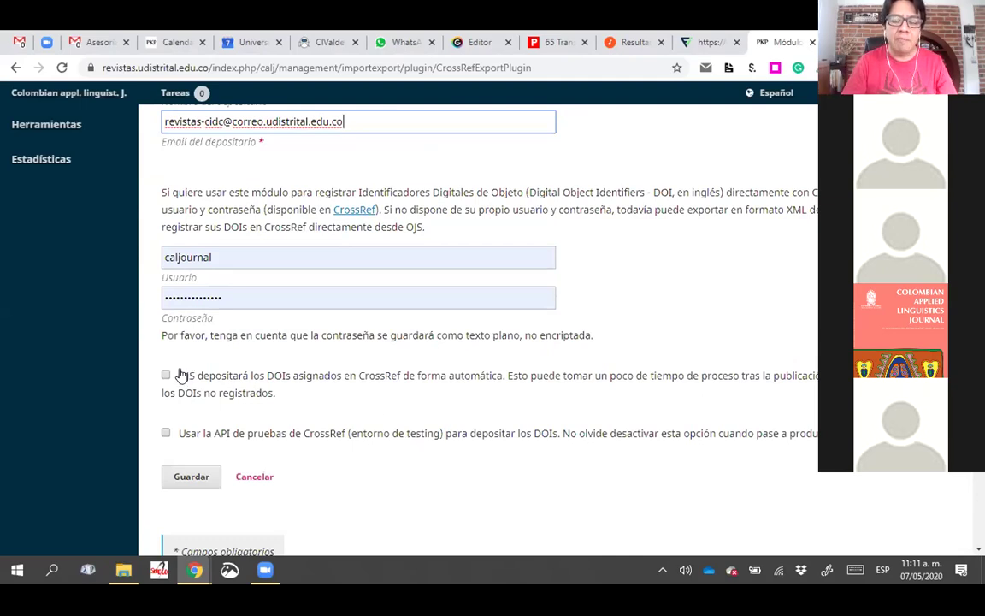
drag(287, 395, 159, 382)
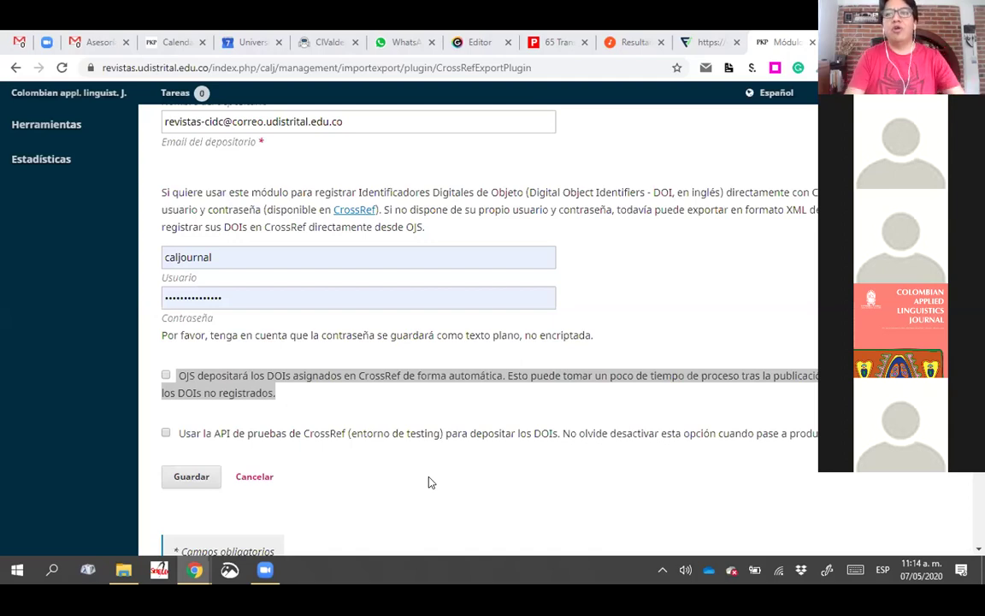
click(398, 438)
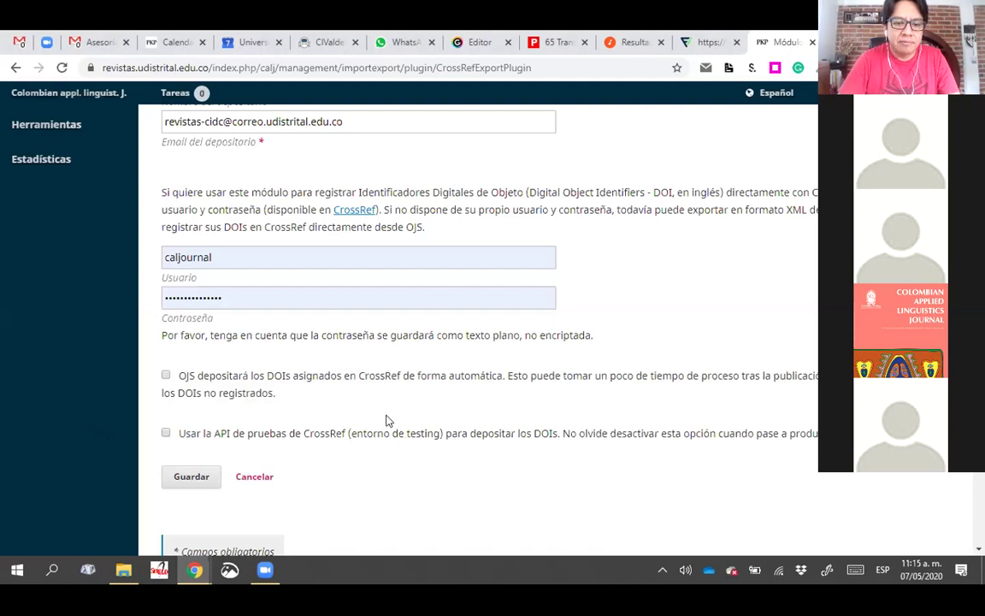
scroll(336, 419, down, 1)
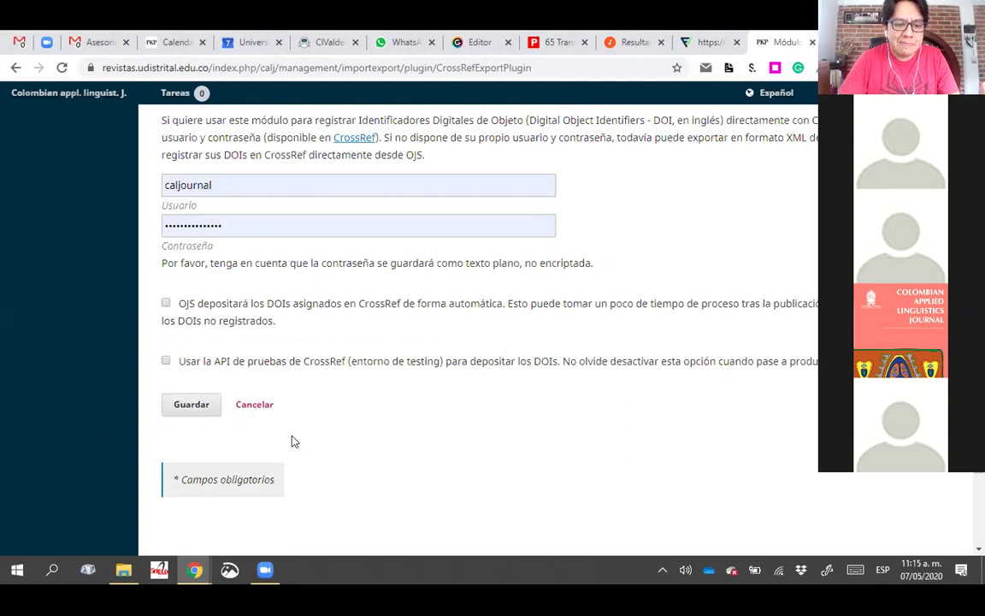
scroll(291, 441, up, 3)
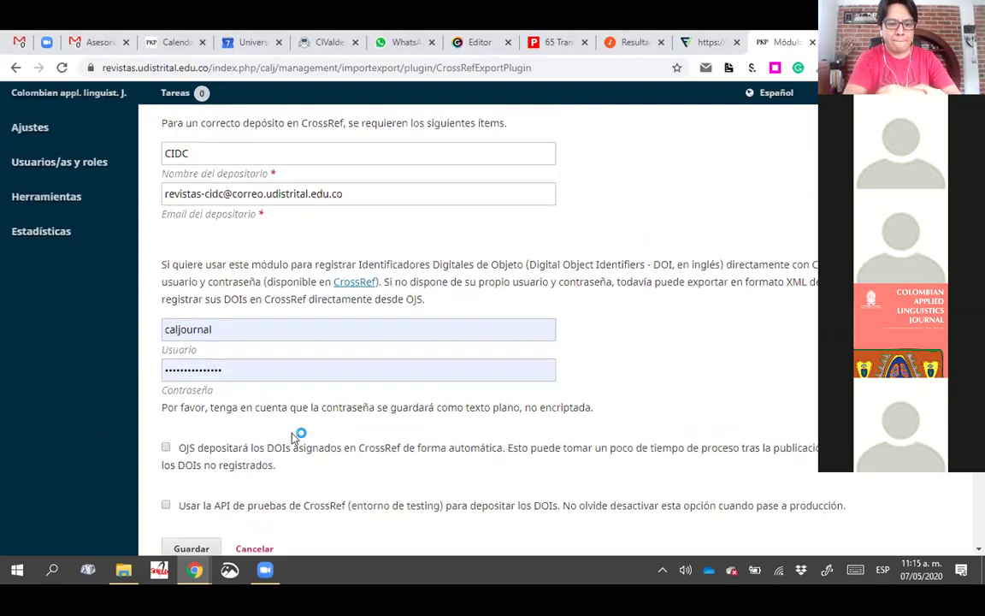
Open the DOI module settings and review the publication objects, the DOI prefix and the suffix generation options
scroll(292, 438, up, 1)
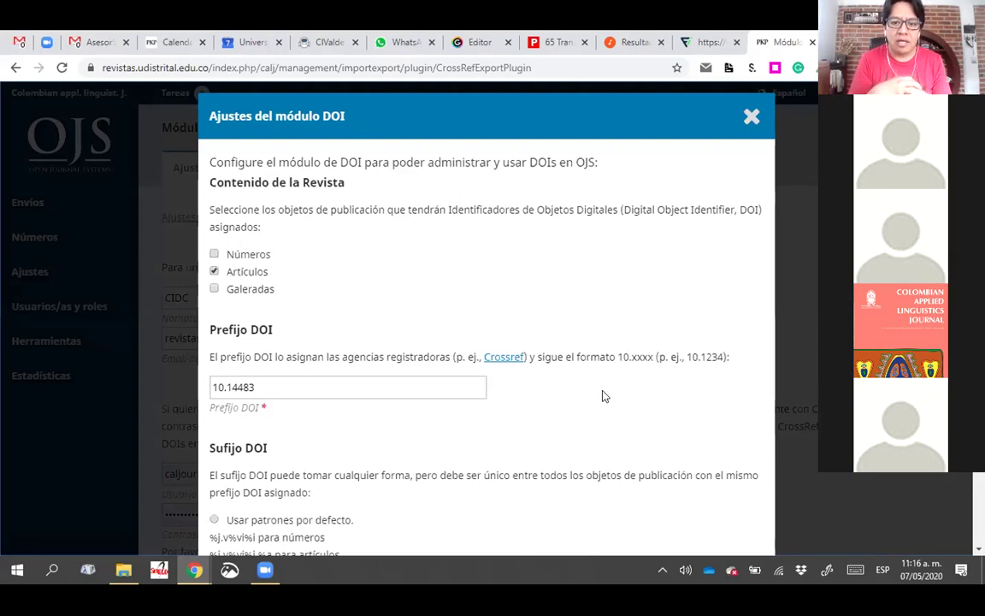
click(471, 387)
scroll(558, 389, down, 1)
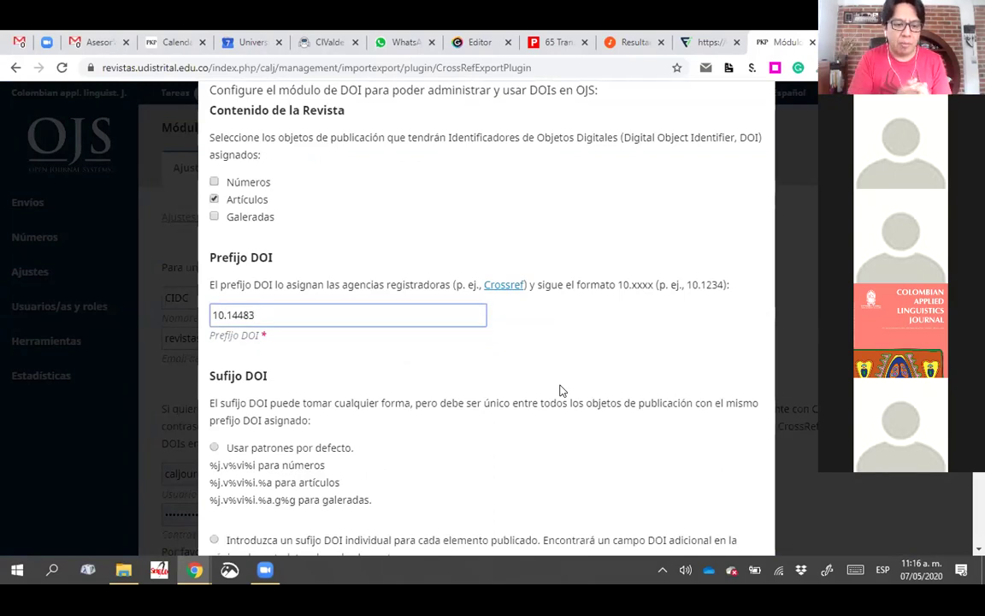
scroll(560, 390, down, 2)
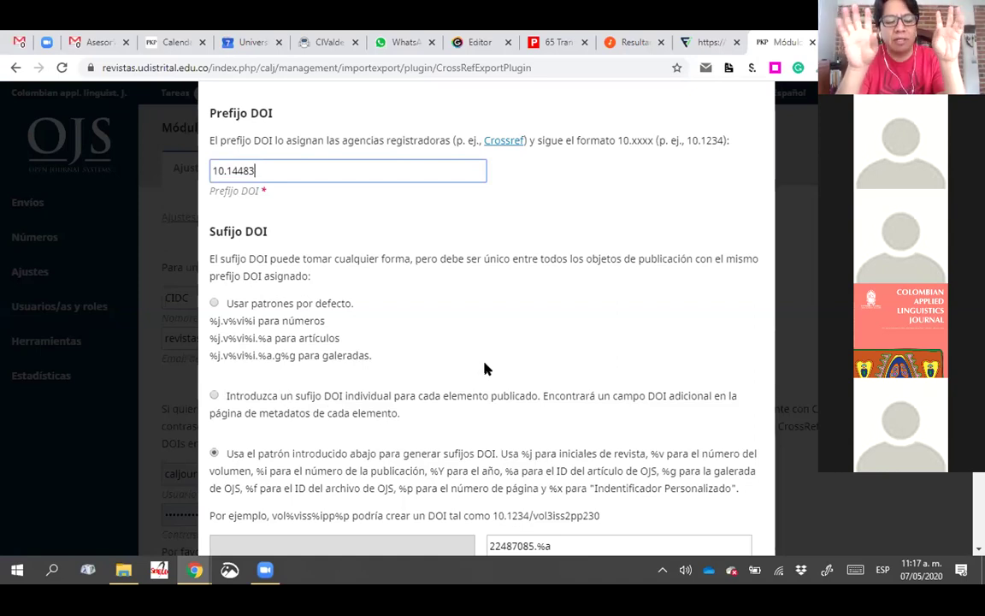
scroll(487, 370, down, 1)
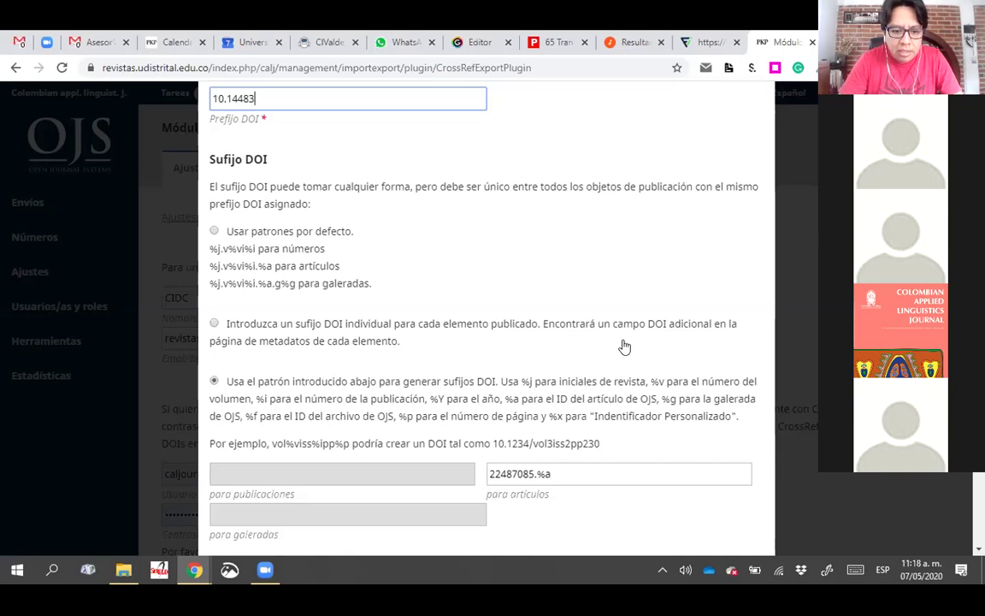
scroll(536, 295, down, 1)
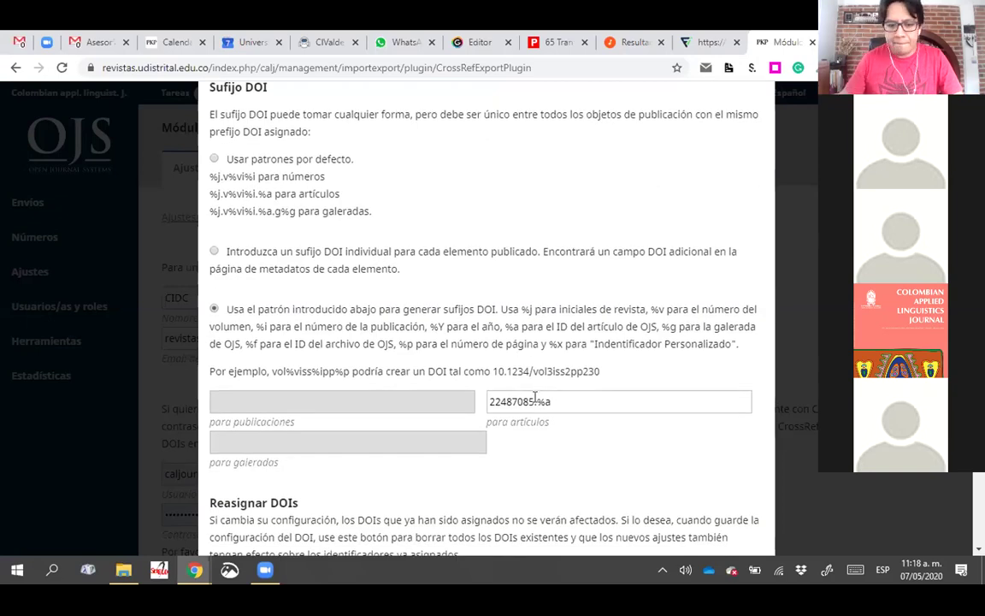
scroll(535, 395, down, 1)
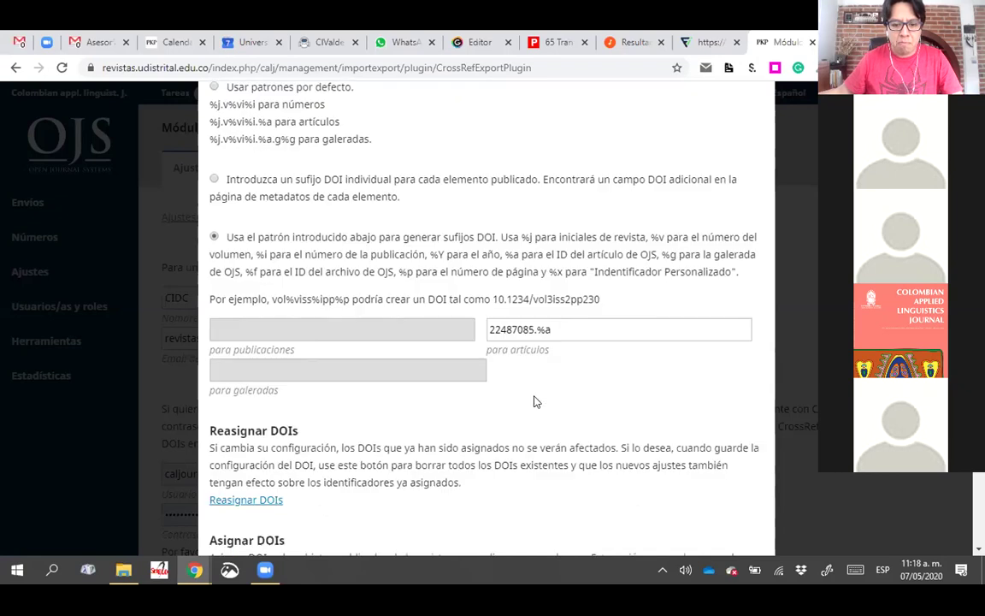
Examine the article suffix pattern, highlighting its 22487085 part, and read the options for reassigning and assigning DOIs
double_click(531, 329)
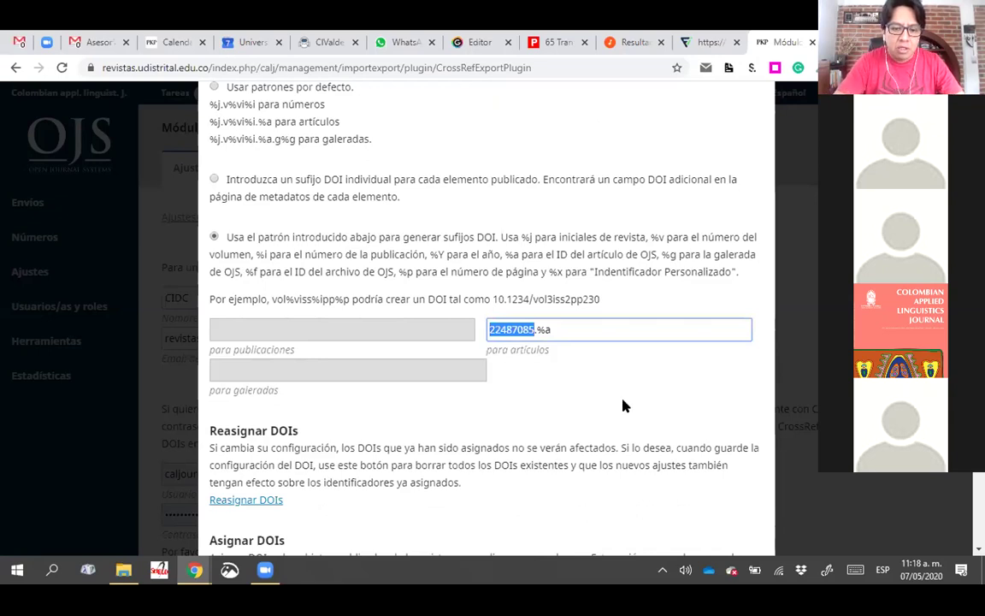
click(656, 298)
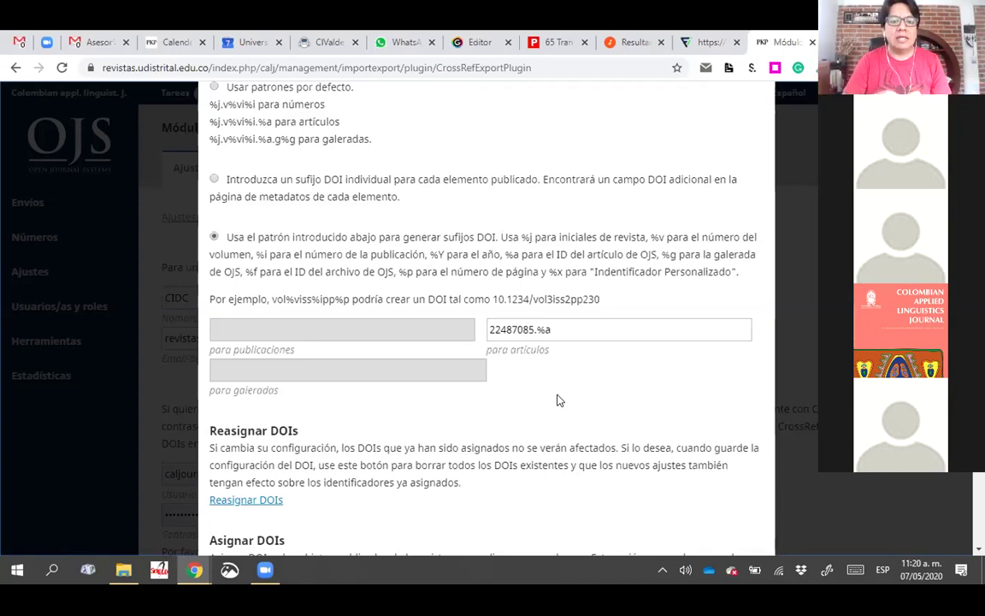
scroll(556, 400, down, 1)
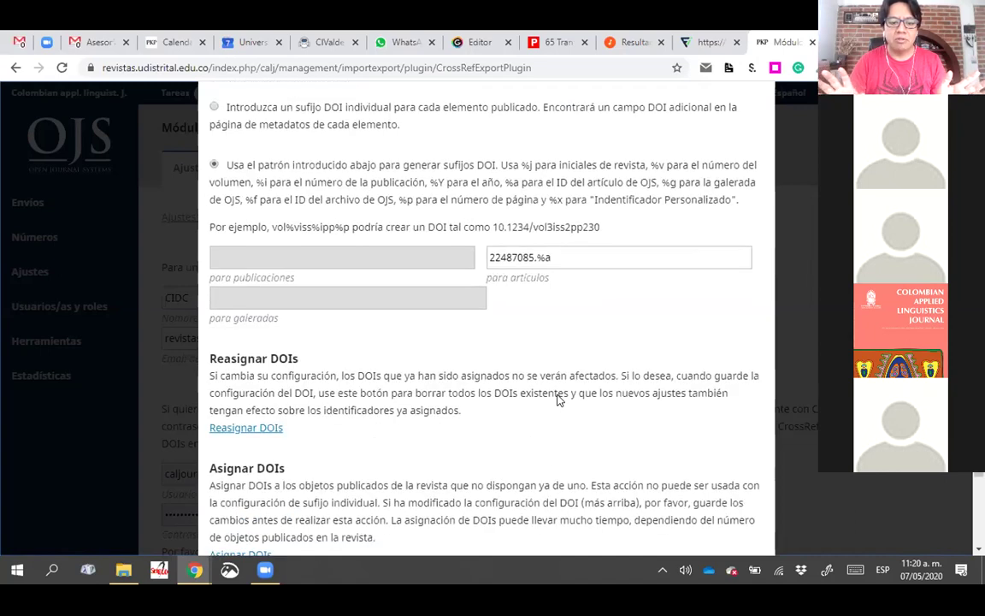
scroll(556, 400, down, 1)
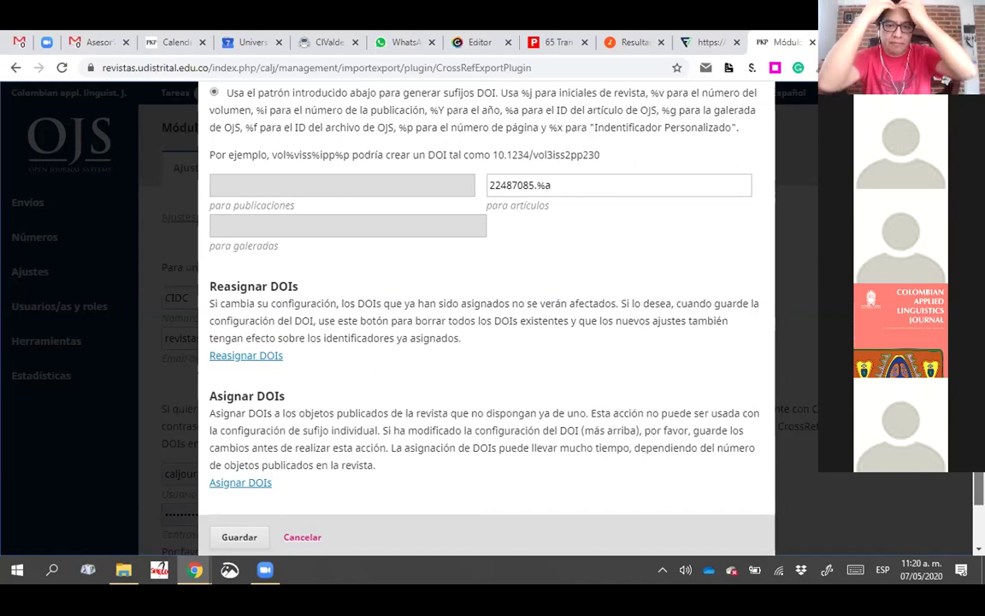
Recheck the DOI module settings from the publication object selection through the suffix pattern to the DOI assignment options
scroll(790, 336, up, 6)
scroll(747, 114, up, 2)
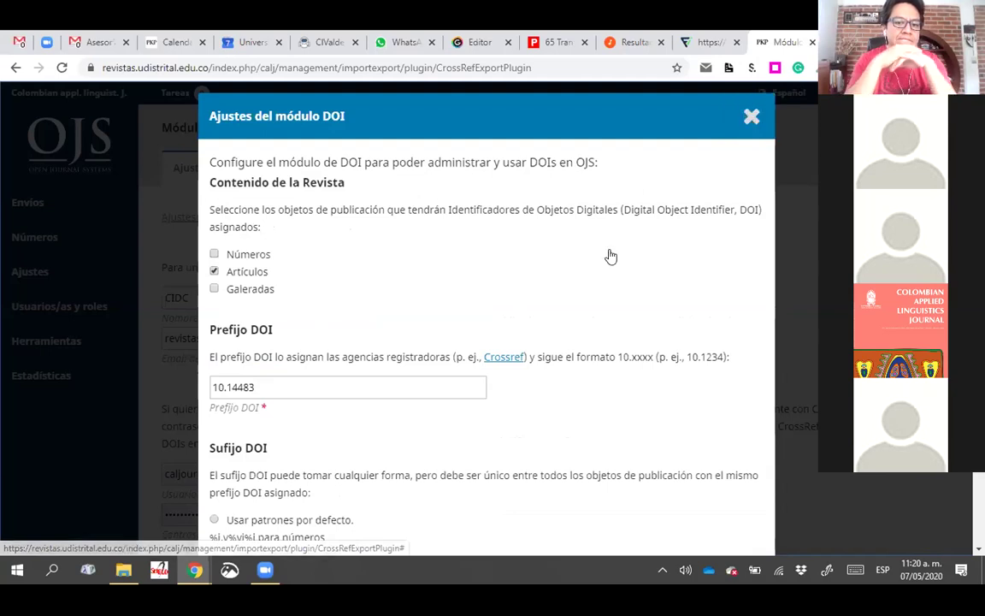
scroll(570, 256, down, 5)
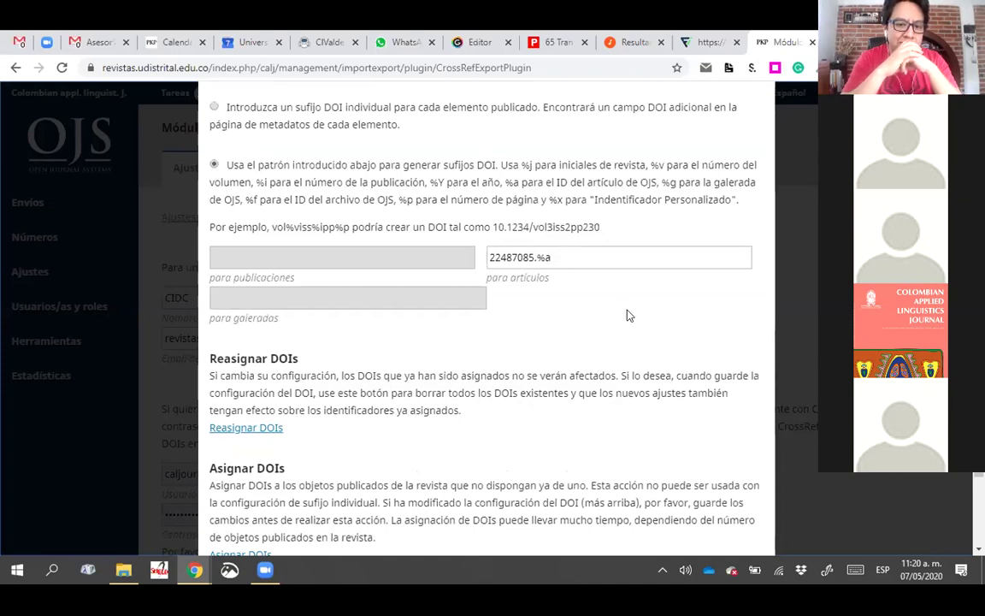
scroll(627, 315, down, 2)
scroll(625, 312, up, 4)
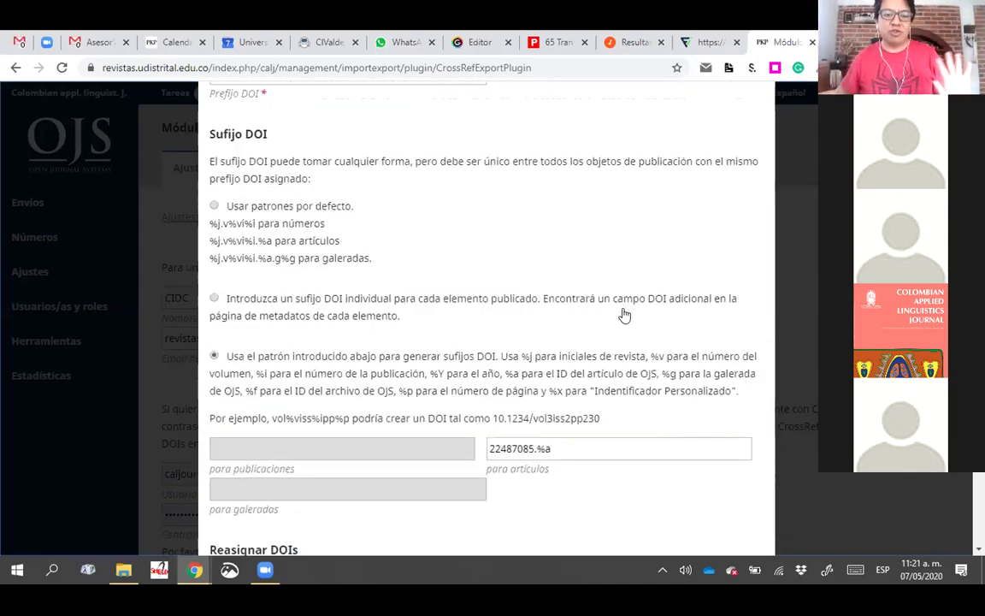
scroll(625, 316, up, 1)
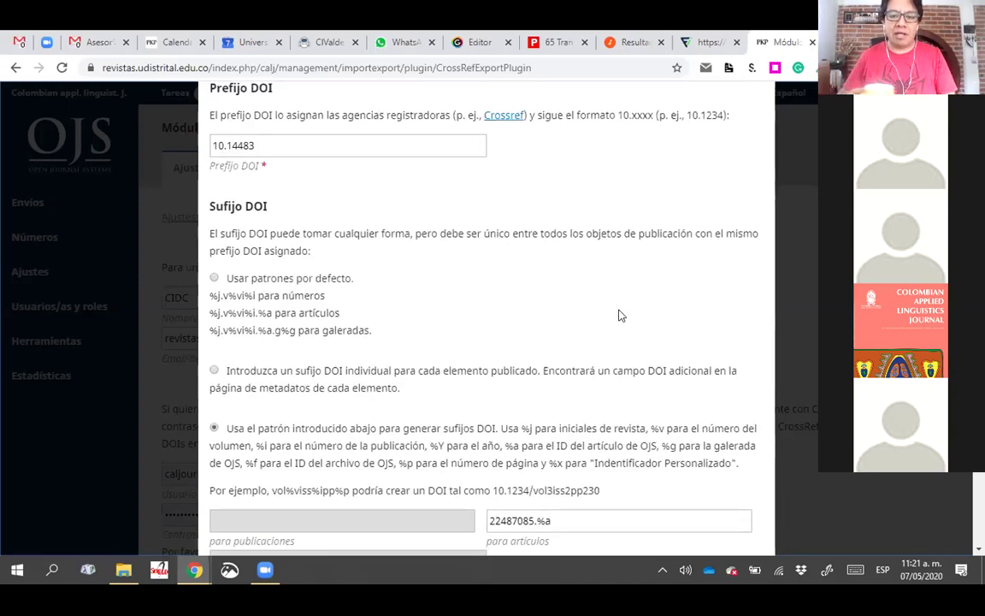
scroll(620, 316, up, 4)
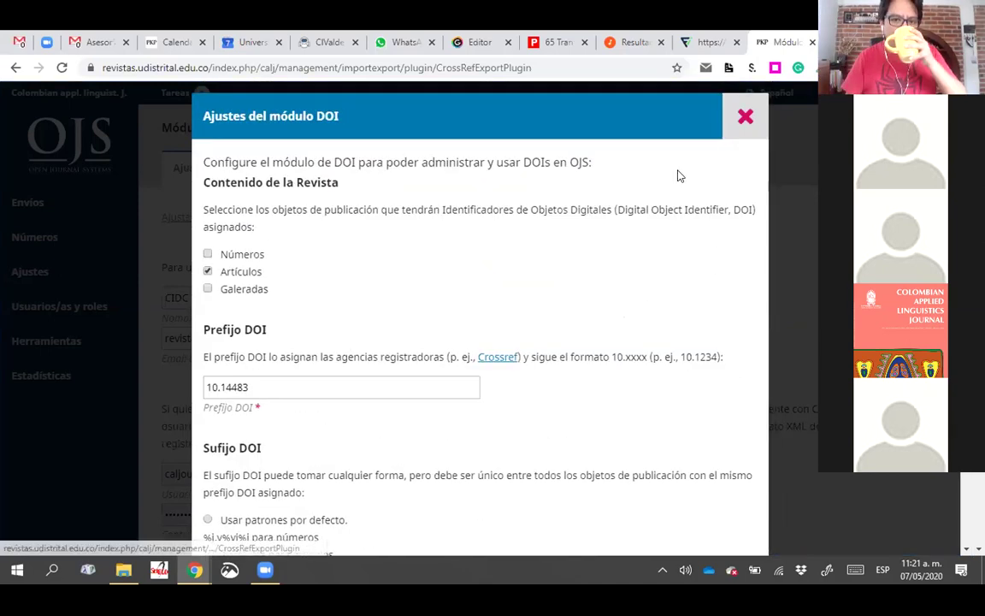
Close the DOI module settings and open the export plugin's article list without saving the form changes
key(Escape)
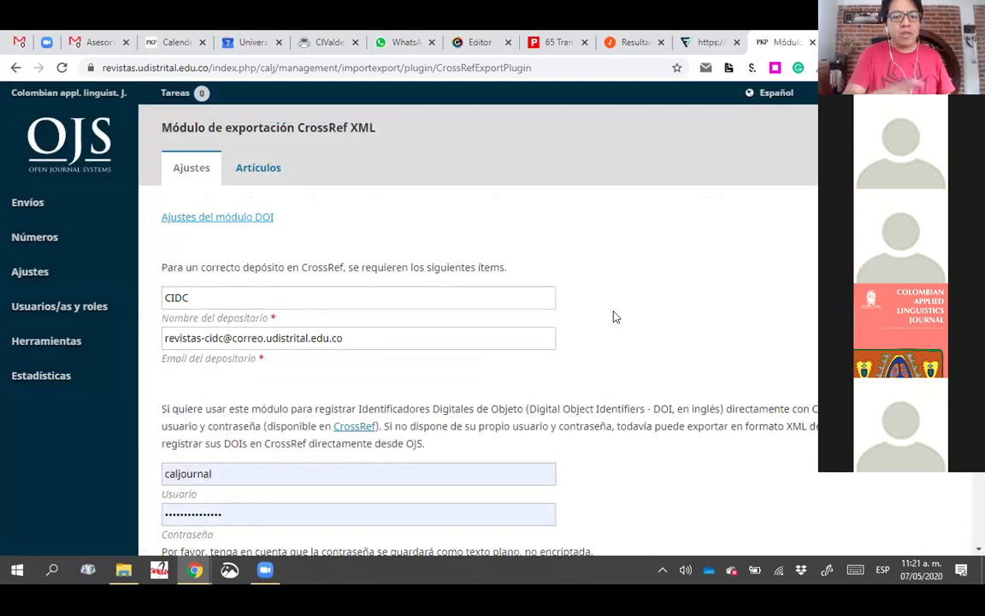
click(275, 171)
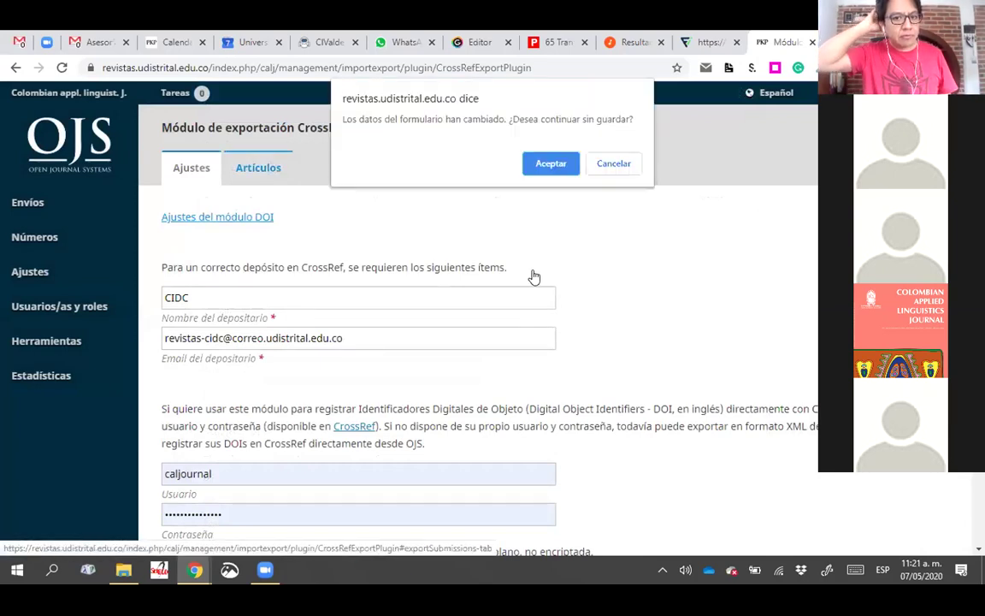
click(552, 165)
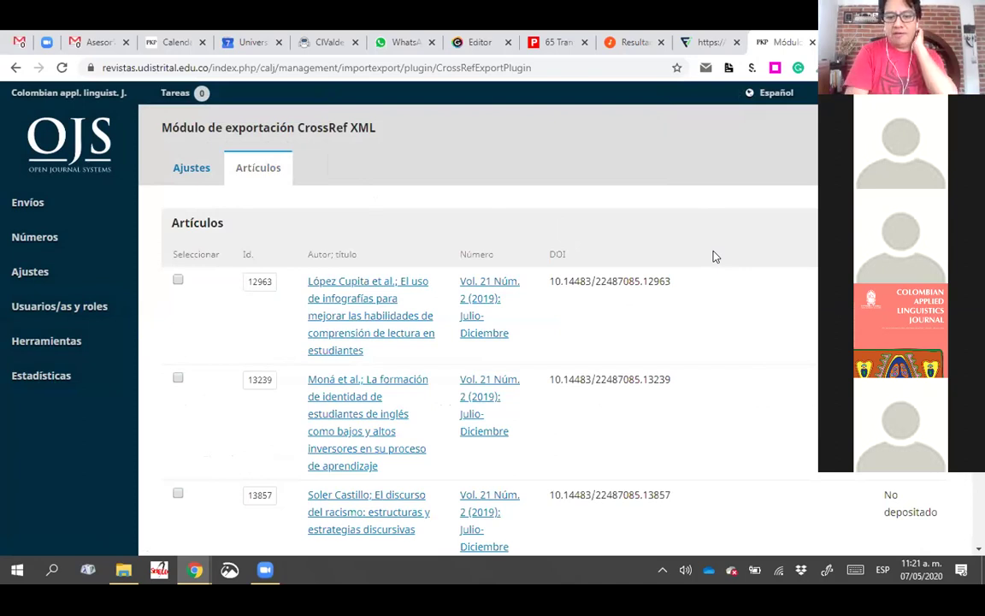
Examine how the first two articles' DOIs are built, highlighting the 22487085 segment and the article ID 13239
drag(595, 281, 640, 281)
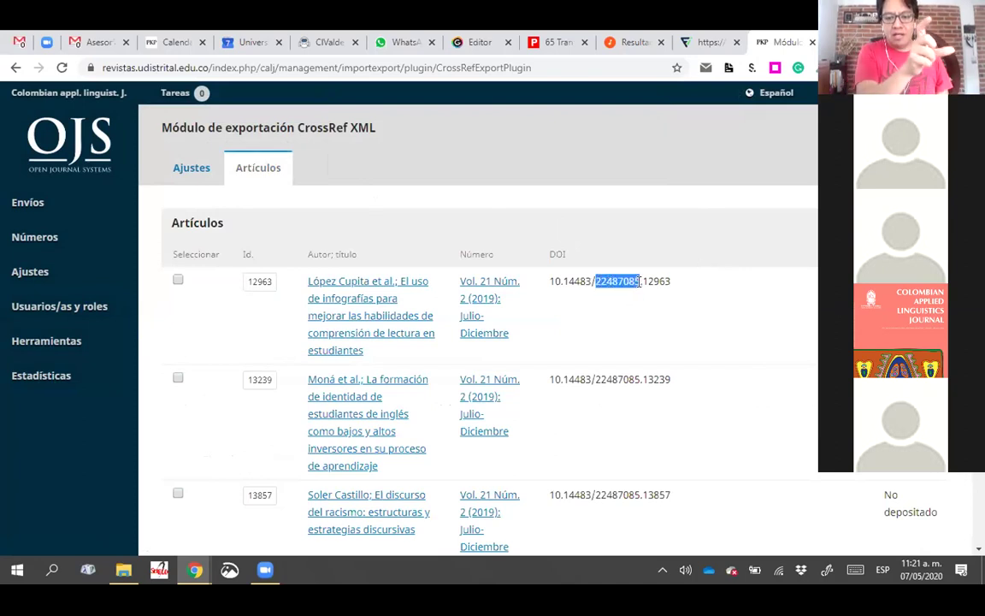
drag(596, 379, 640, 379)
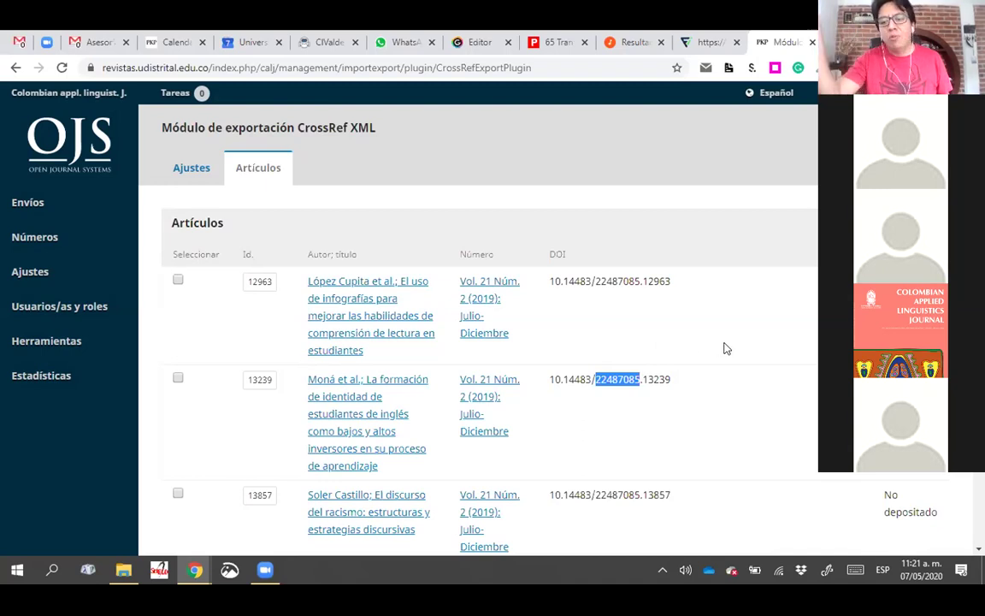
drag(643, 380, 676, 386)
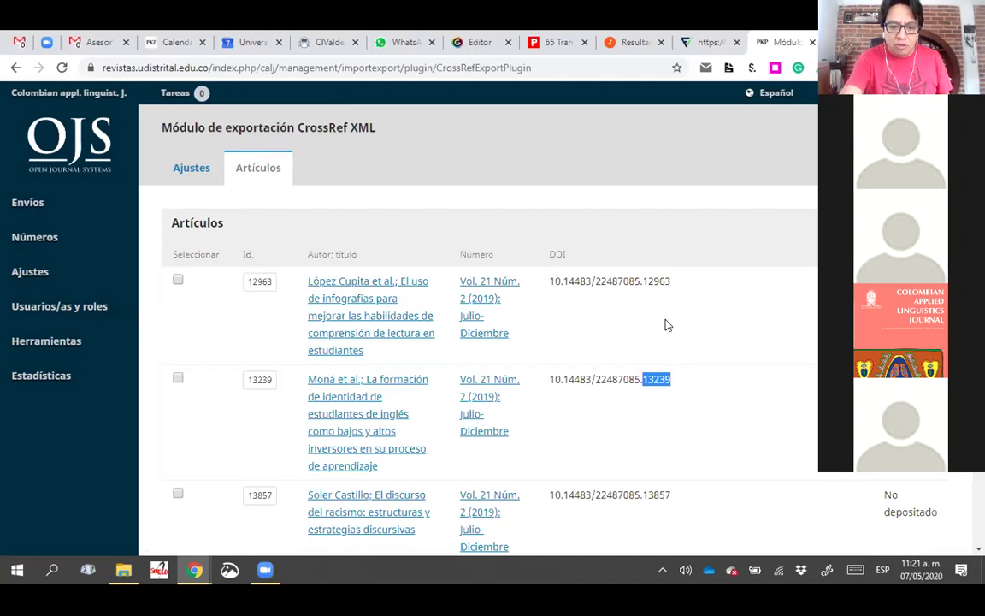
Look through the article list and compare the DOI suffix formats used across the 2019 to 2015 issues
scroll(667, 329, down, 3)
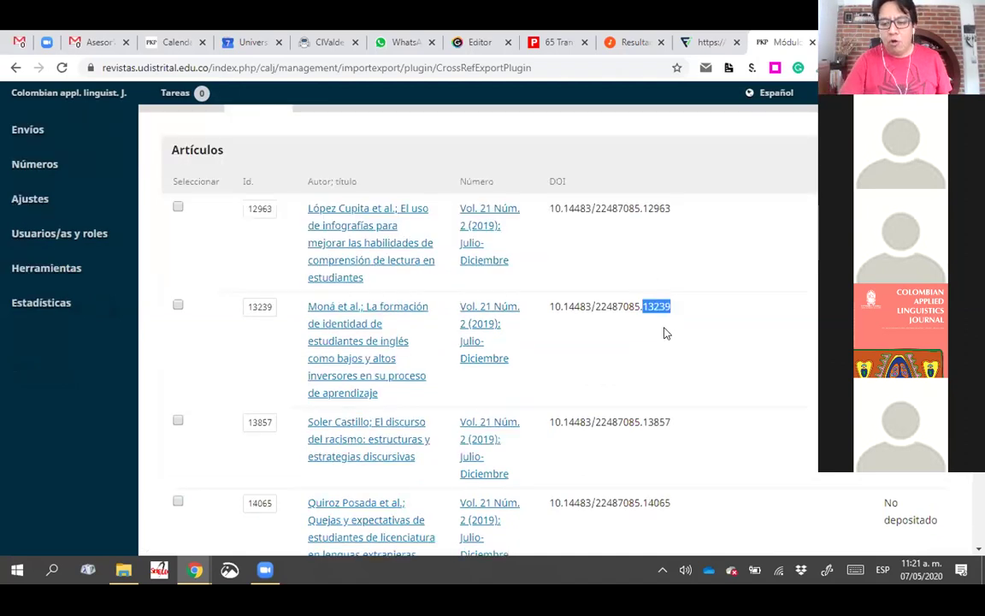
scroll(666, 333, down, 5)
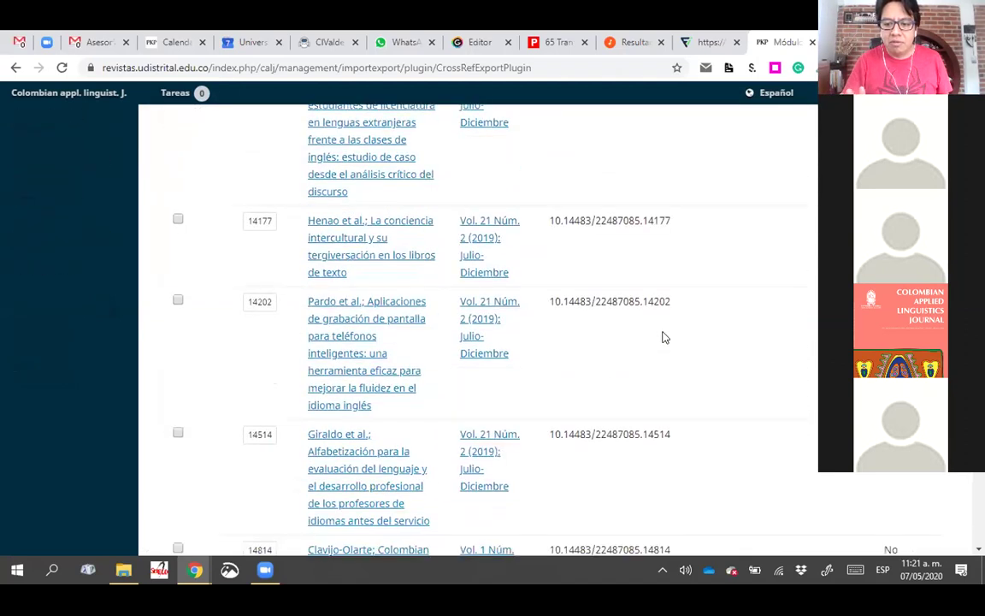
scroll(664, 337, down, 1)
scroll(662, 340, down, 4)
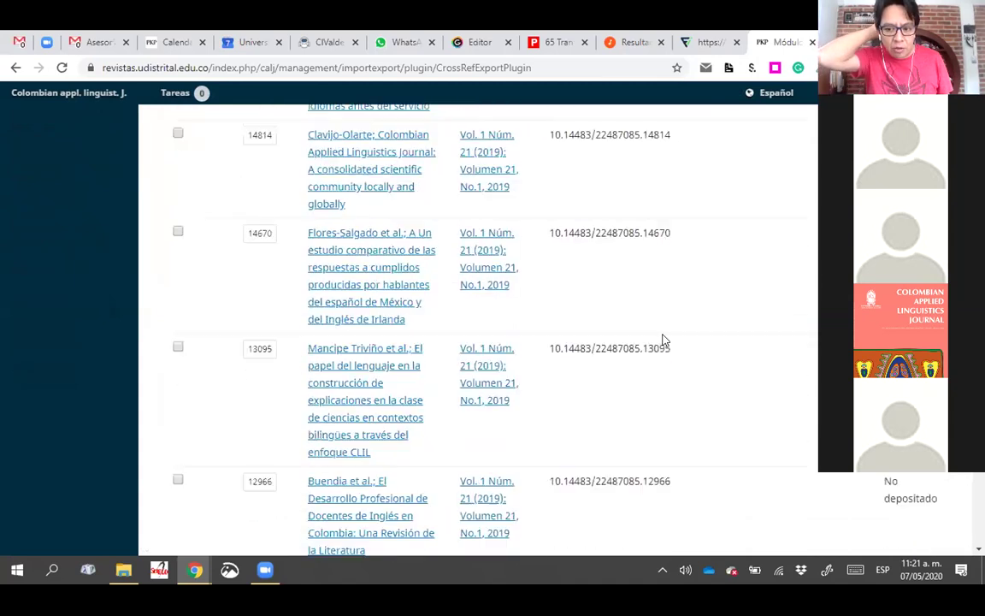
scroll(663, 342, down, 10)
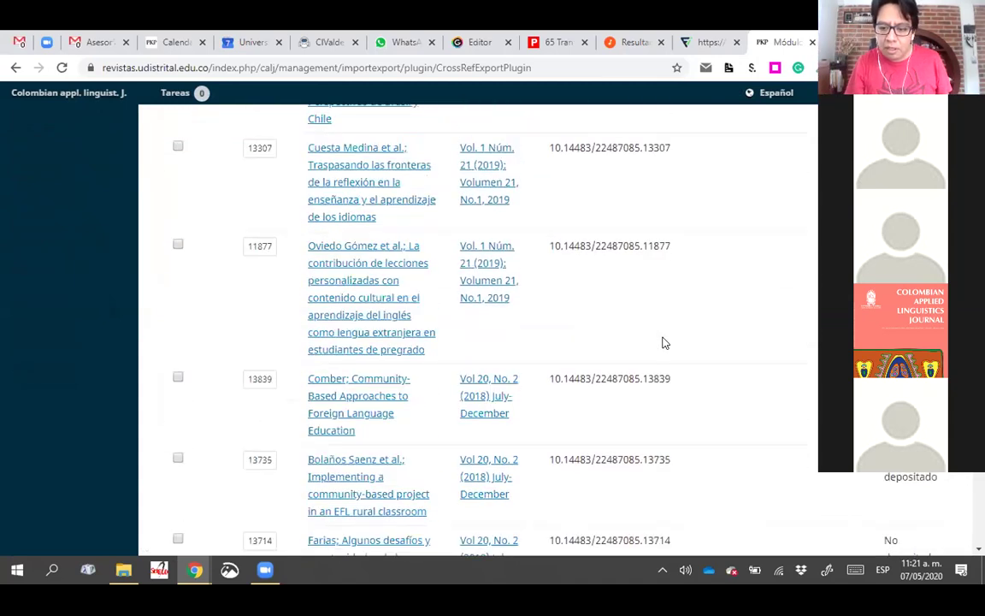
scroll(664, 348, down, 15)
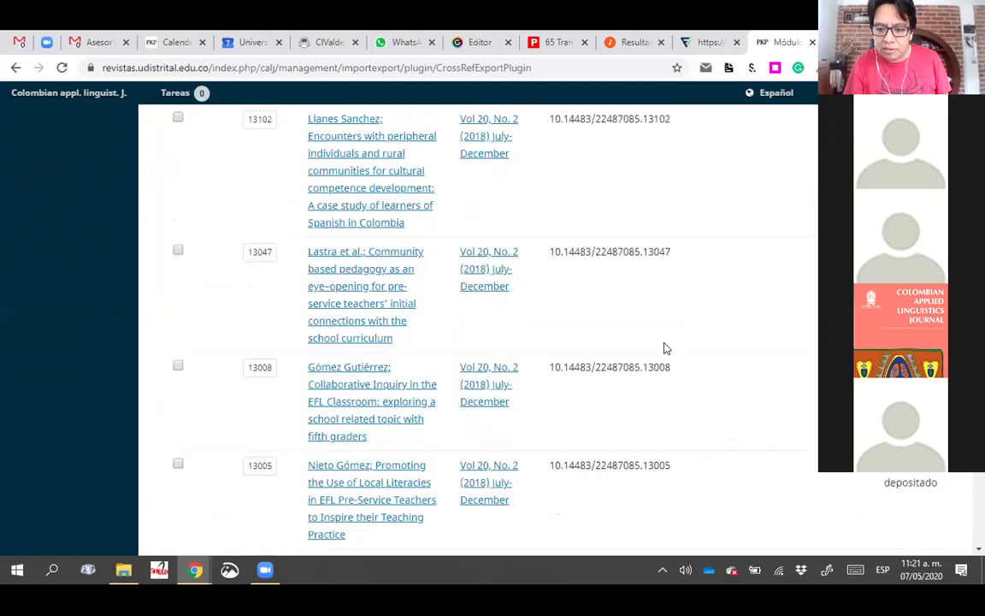
scroll(666, 350, down, 15)
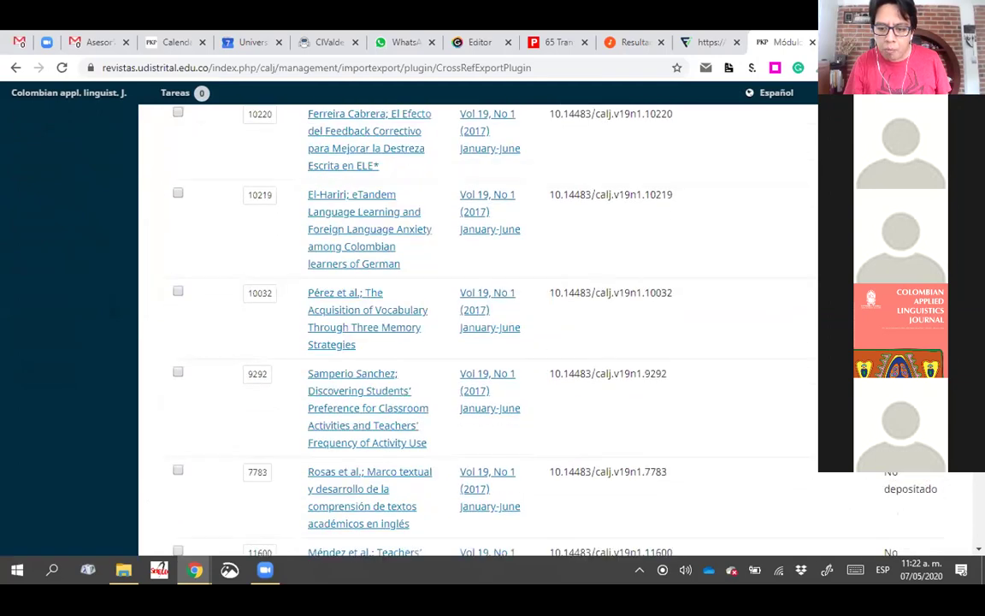
scroll(814, 374, down, 10)
scroll(813, 373, up, 4)
scroll(813, 373, up, 10)
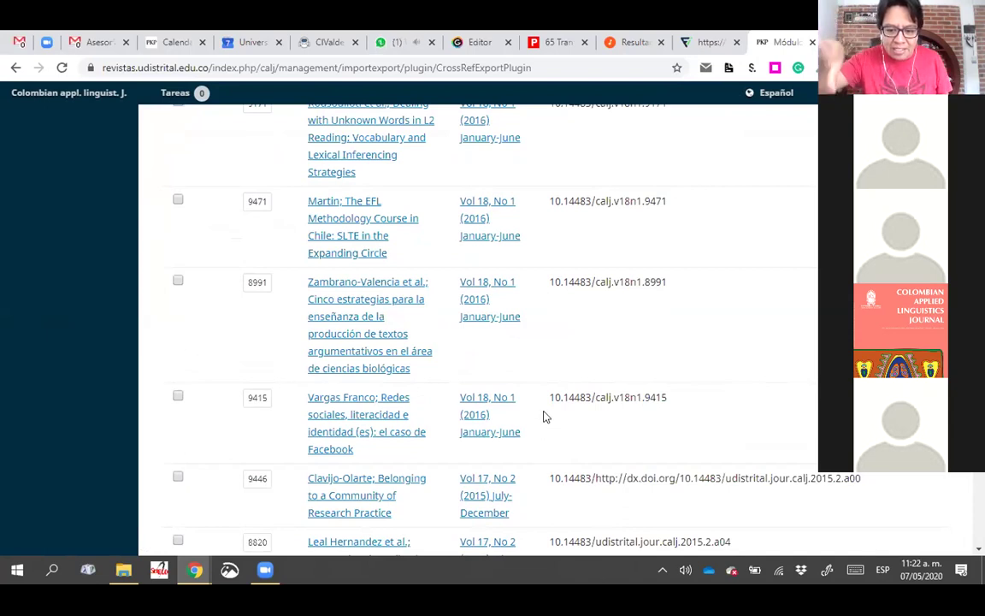
Highlight the dx.doi.org address inside article 9446's DOI and compare it with the DOIs of the other 2015 and 2016 articles
drag(596, 478, 873, 483)
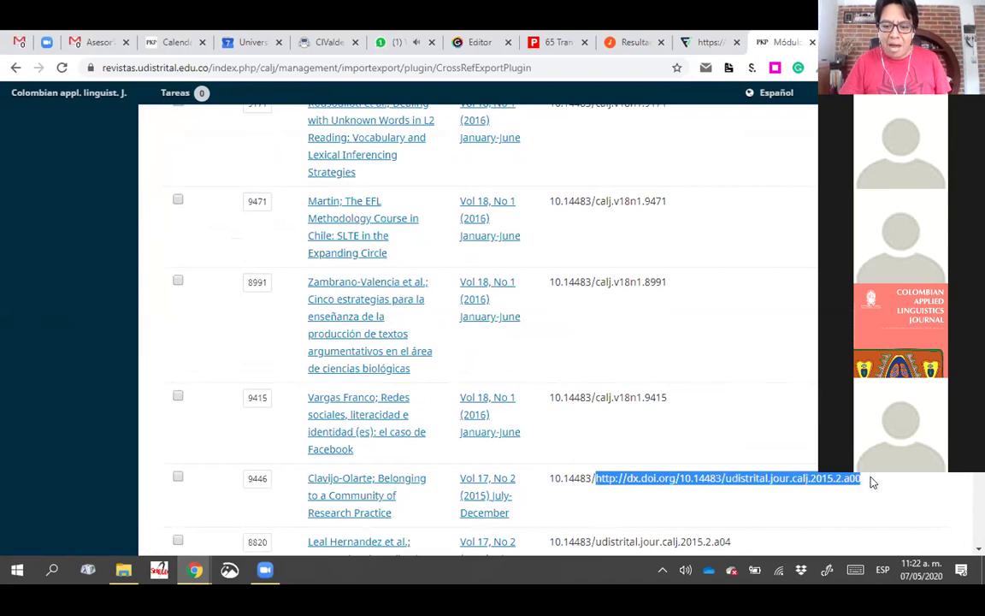
click(635, 478)
scroll(635, 466, down, 3)
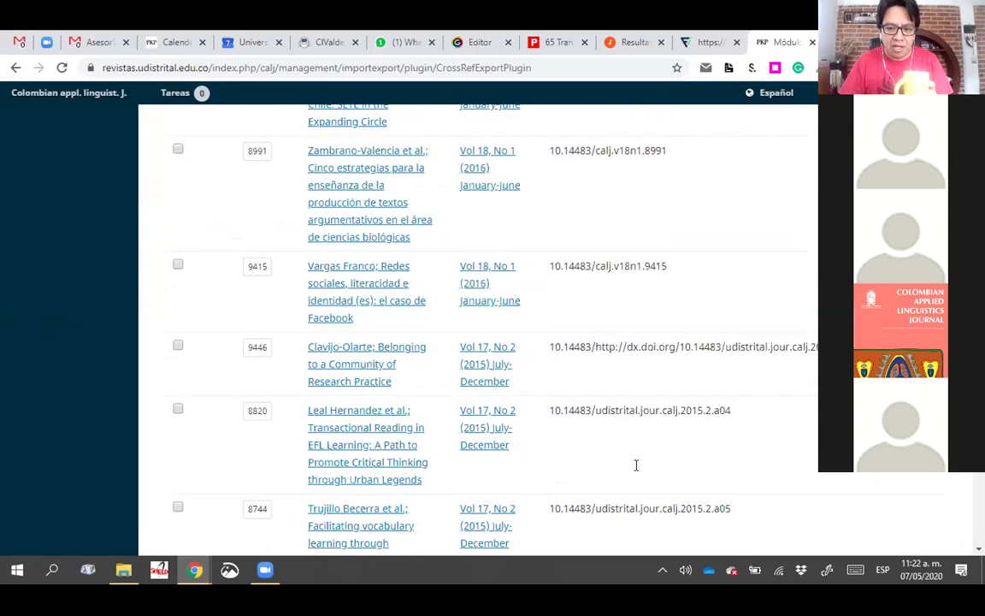
scroll(636, 471, down, 9)
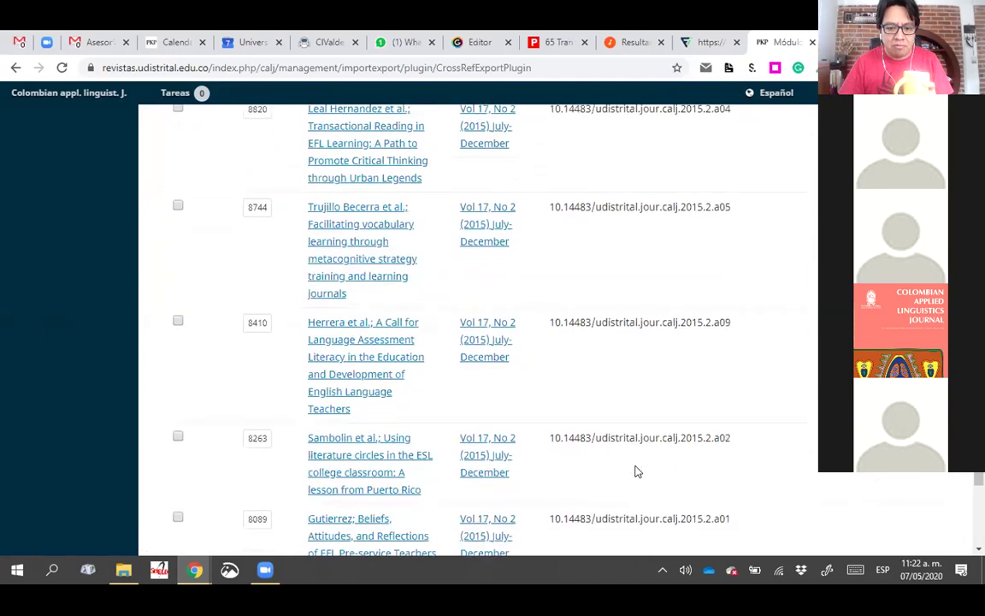
scroll(635, 471, down, 5)
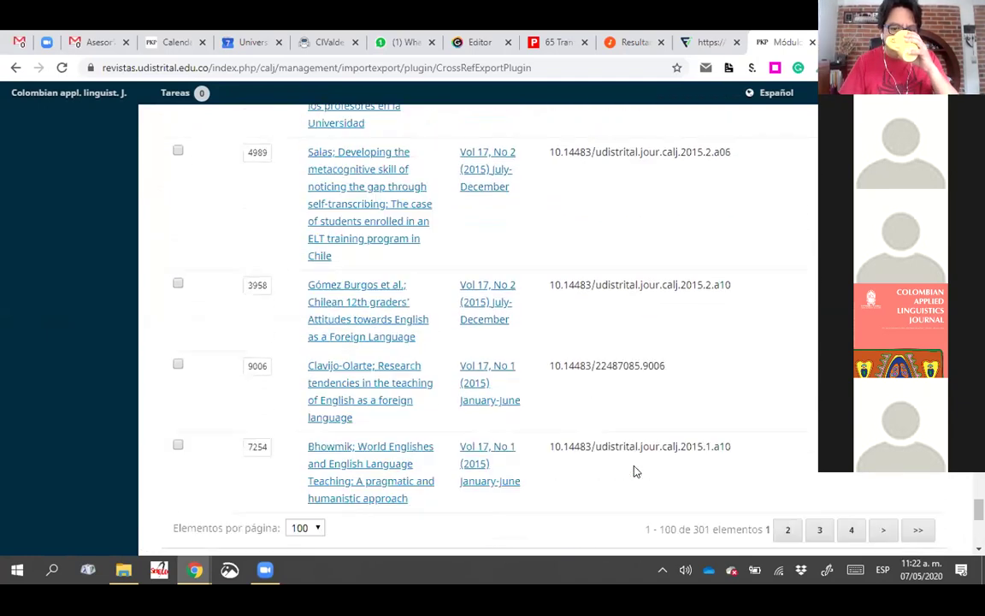
scroll(635, 471, up, 15)
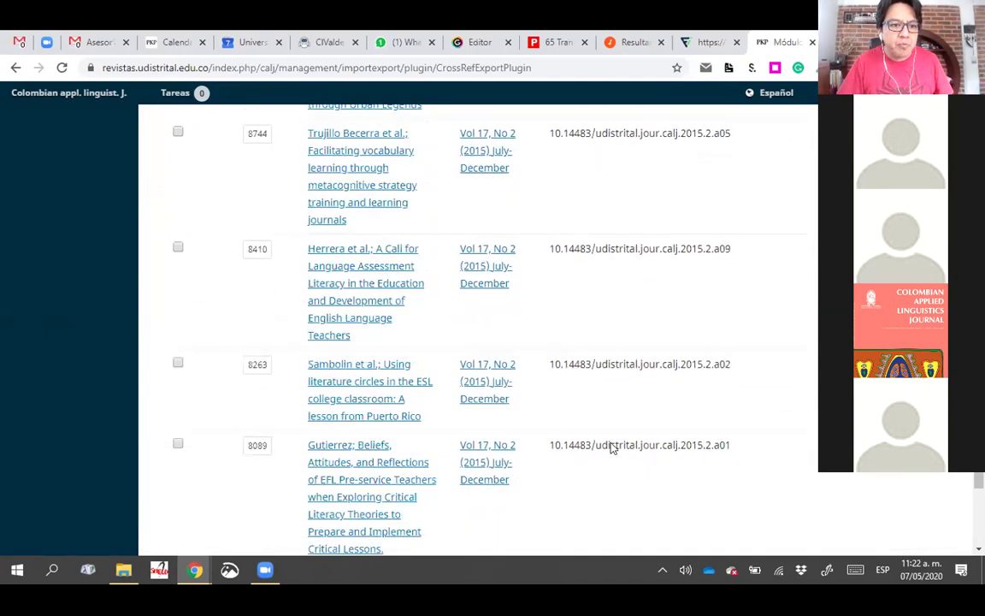
scroll(611, 452, up, 1)
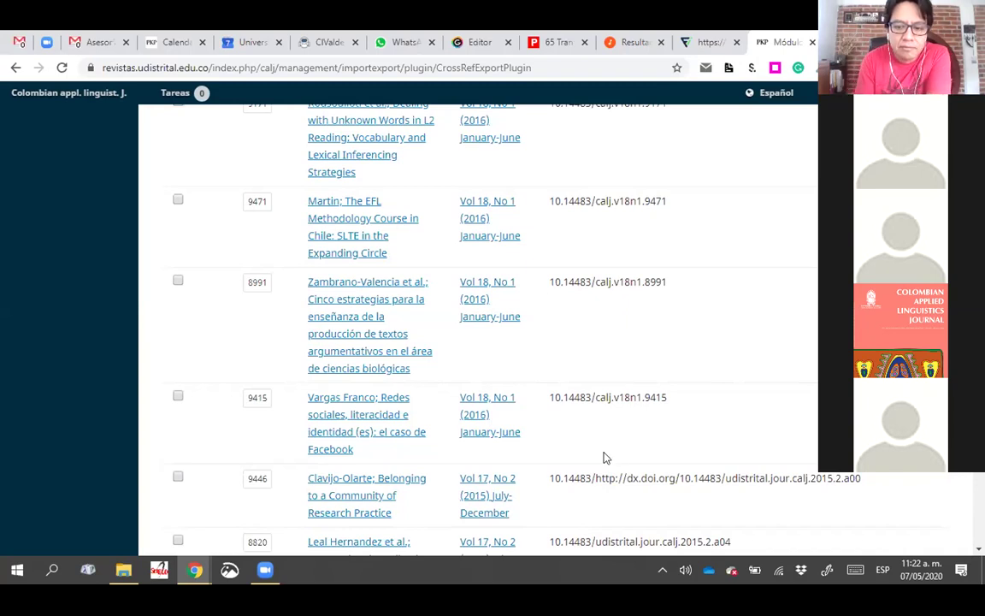
scroll(604, 457, down, 11)
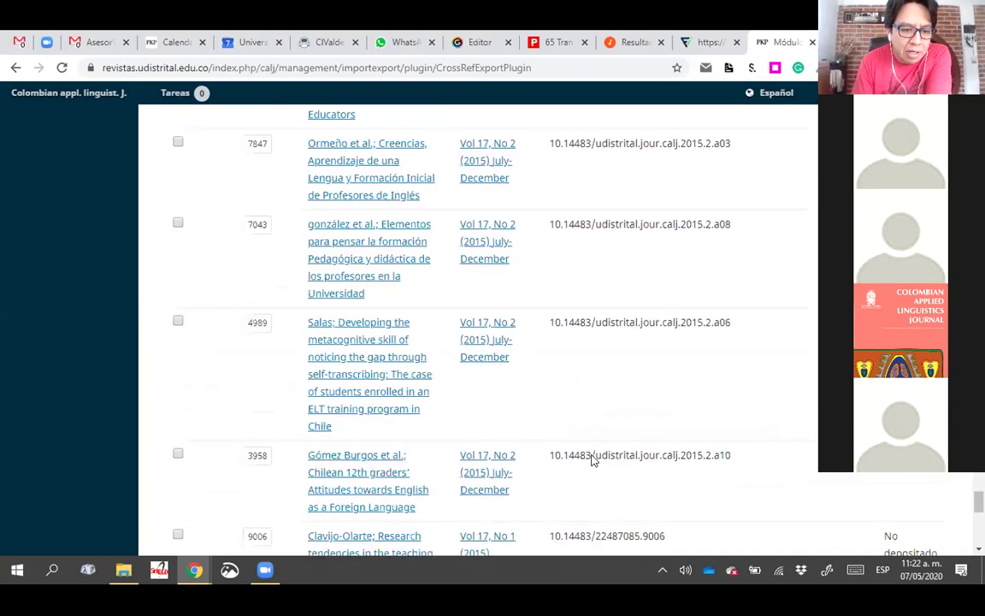
Select article 7254 at the end of the list and download its CrossRef XML file to the Descargas folder
scroll(592, 460, down, 4)
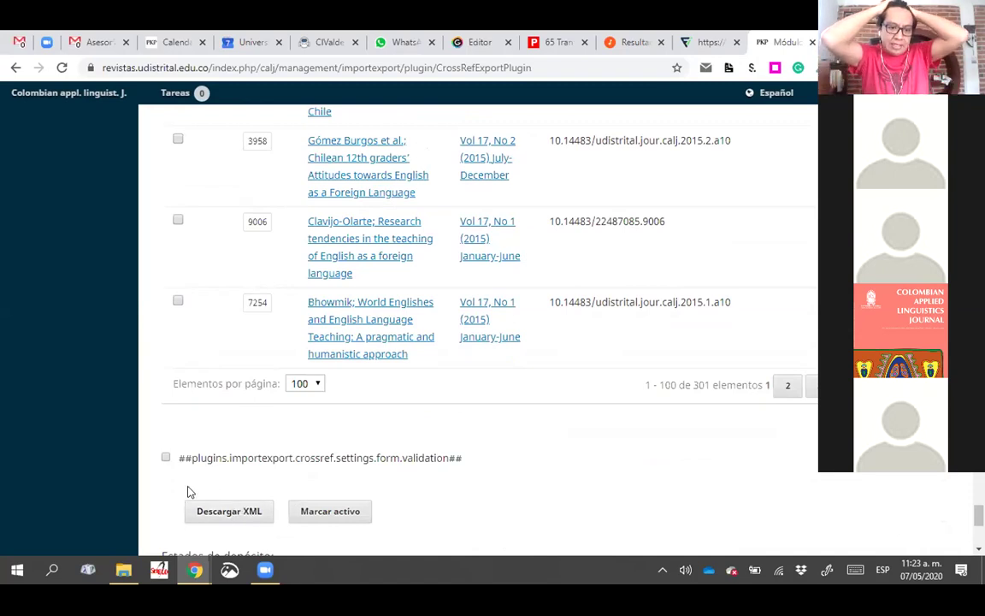
scroll(279, 450, down, 1)
scroll(273, 460, down, 1)
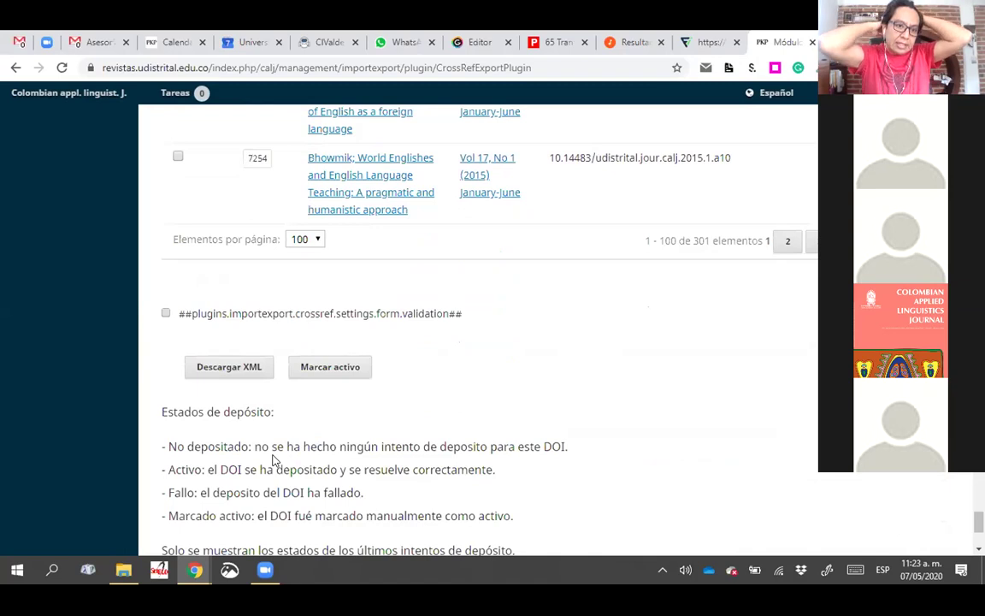
scroll(274, 460, down, 1)
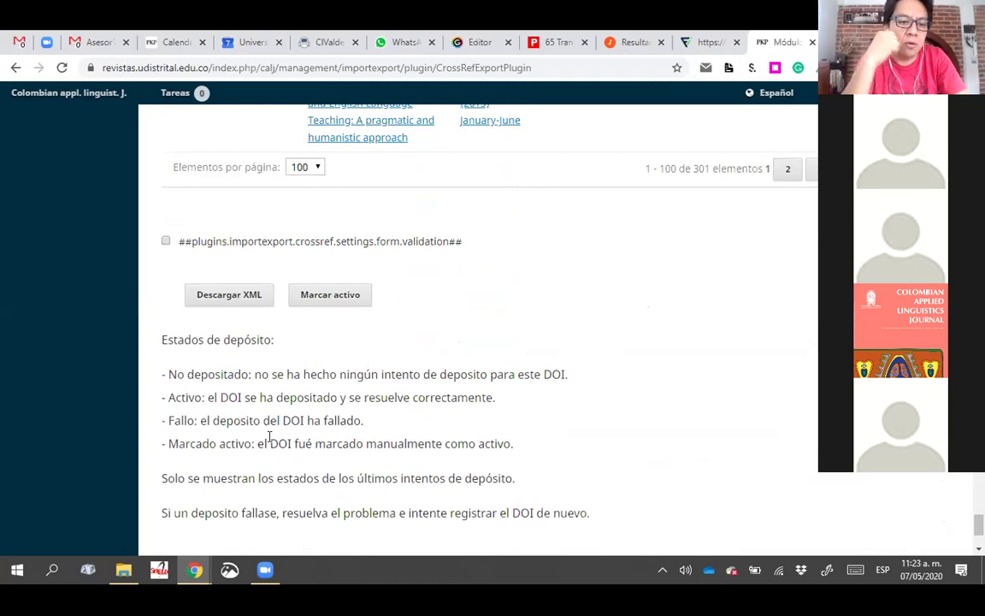
scroll(270, 436, up, 2)
click(178, 230)
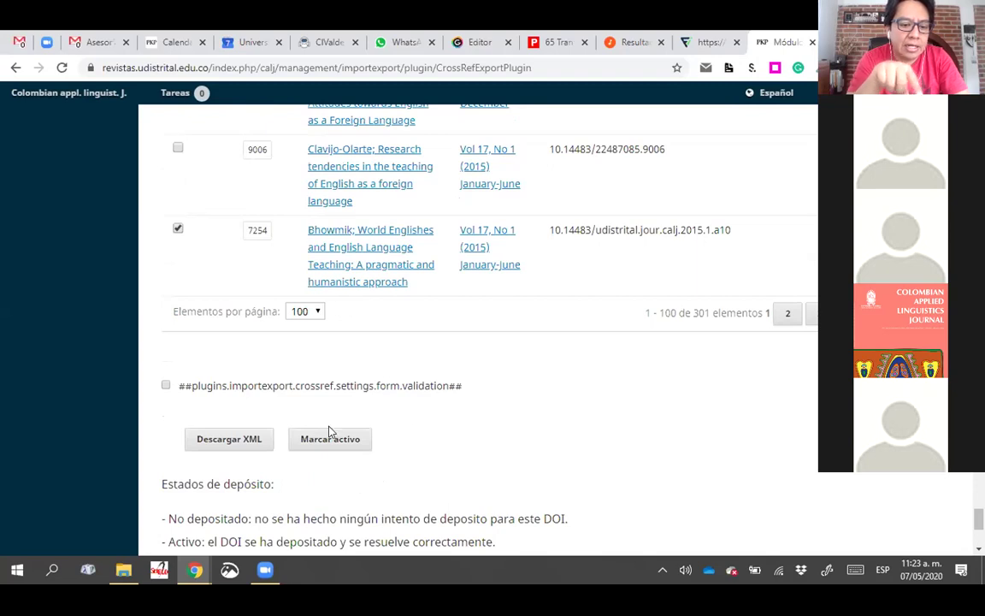
click(230, 440)
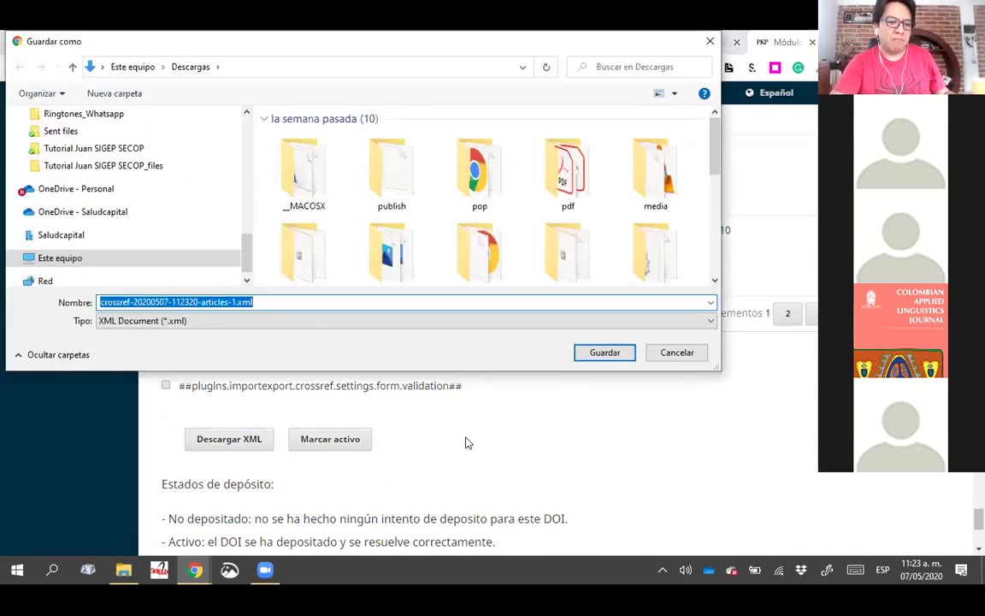
click(594, 359)
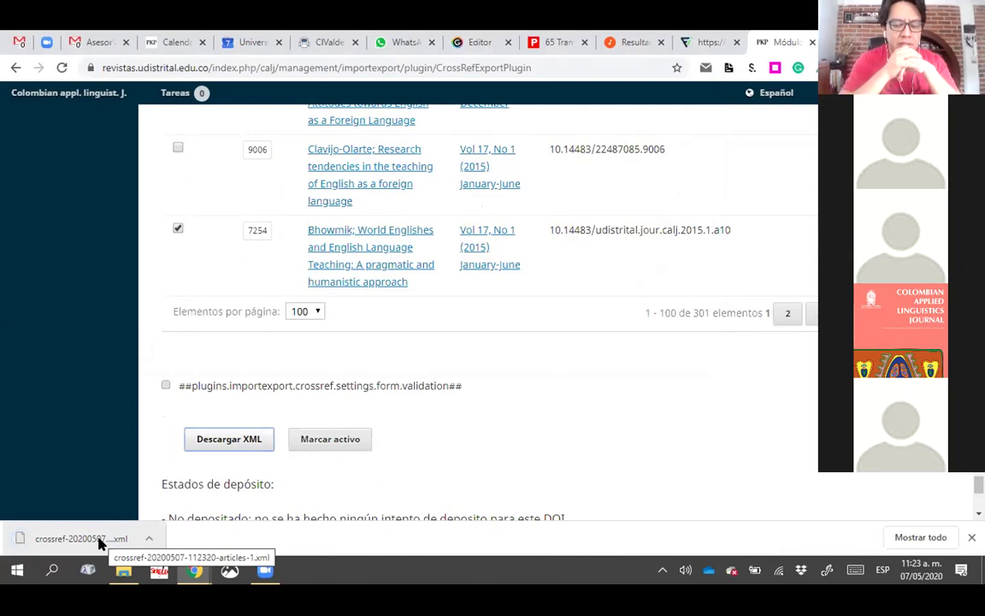
Try to open the downloaded XML file, and locate it in the Descargas folder in File Explorer
click(100, 539)
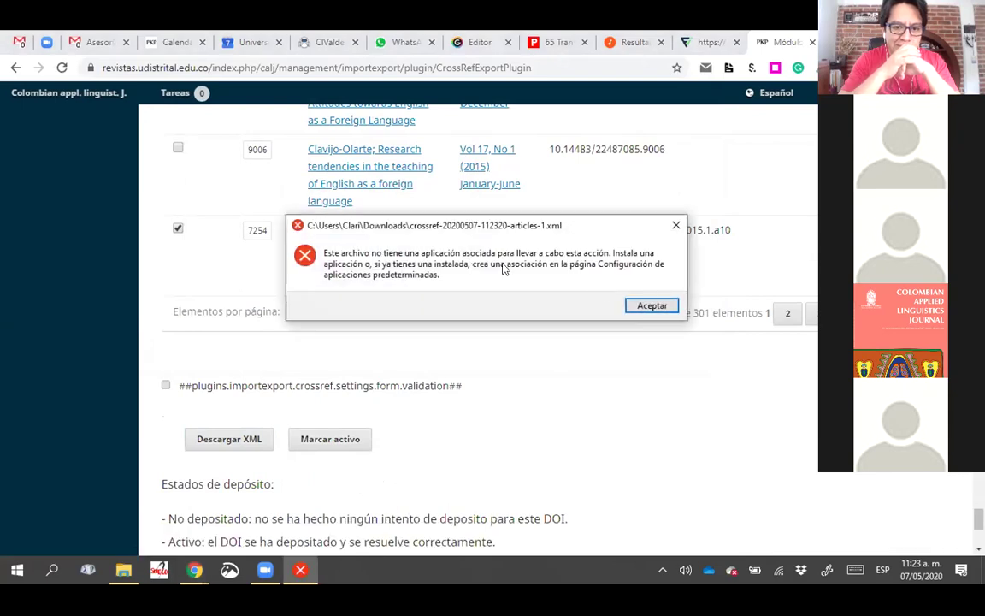
click(638, 305)
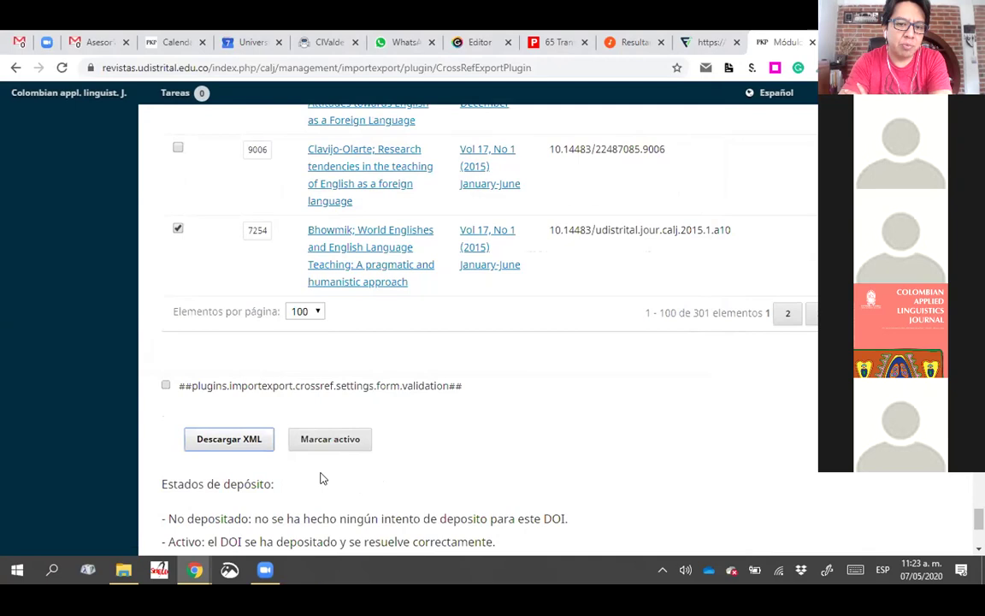
click(122, 570)
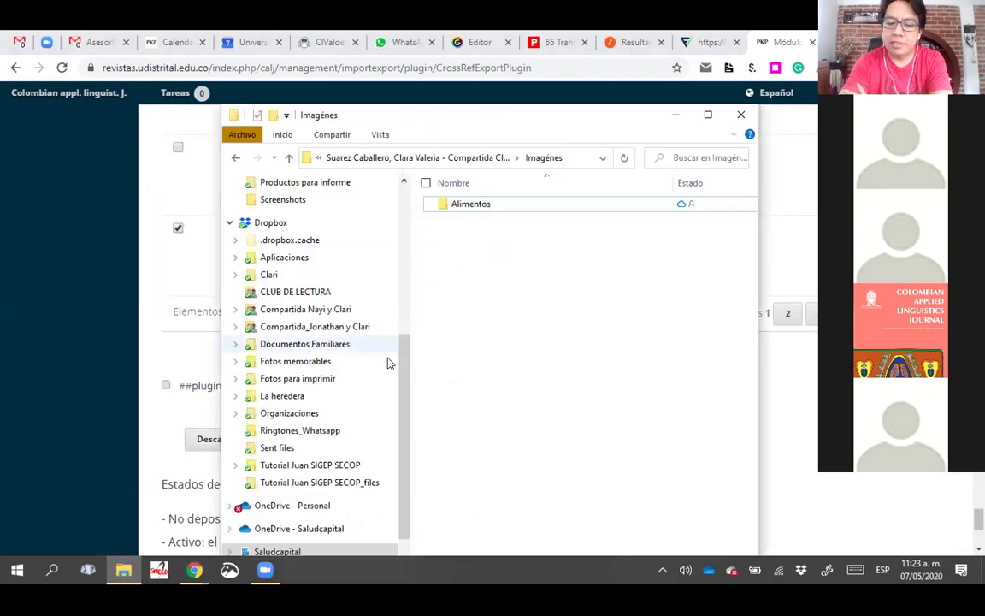
scroll(381, 217, up, 5)
click(304, 228)
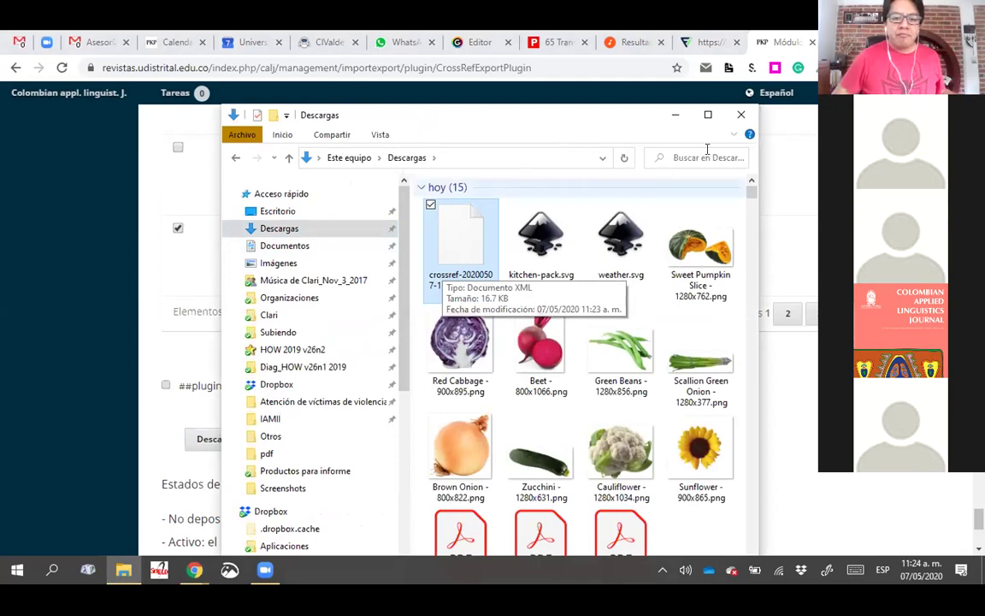
click(740, 116)
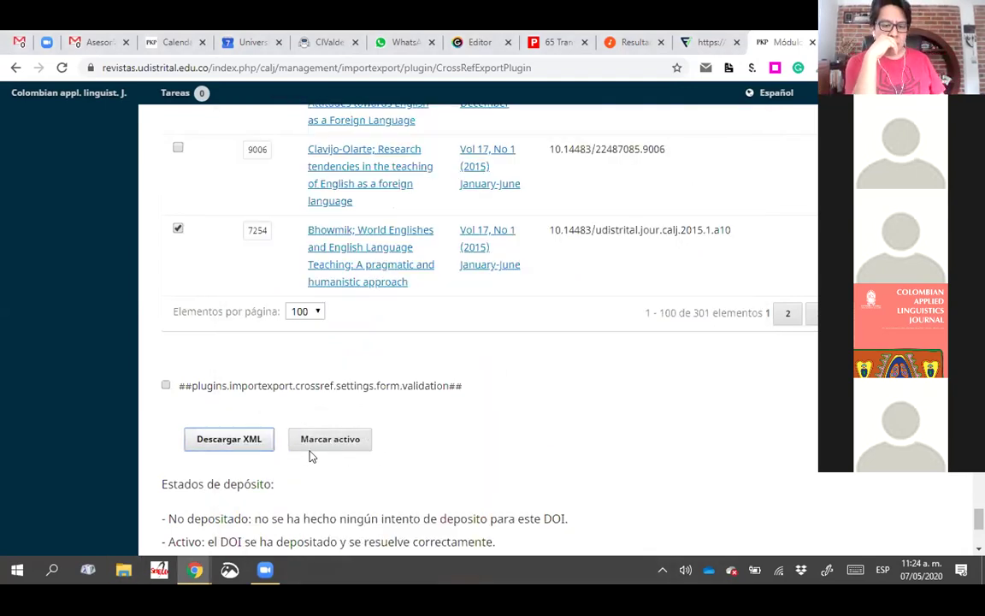
Highlight the explanation of the Marcado activo status in the deposit status notes
scroll(436, 393, down, 2)
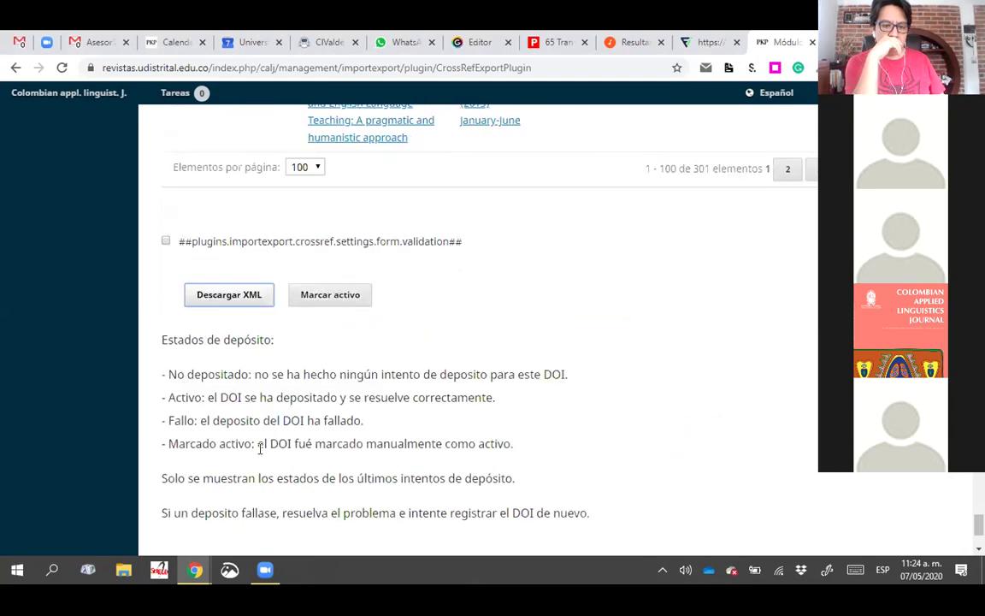
drag(257, 444, 365, 444)
drag(554, 456, 517, 445)
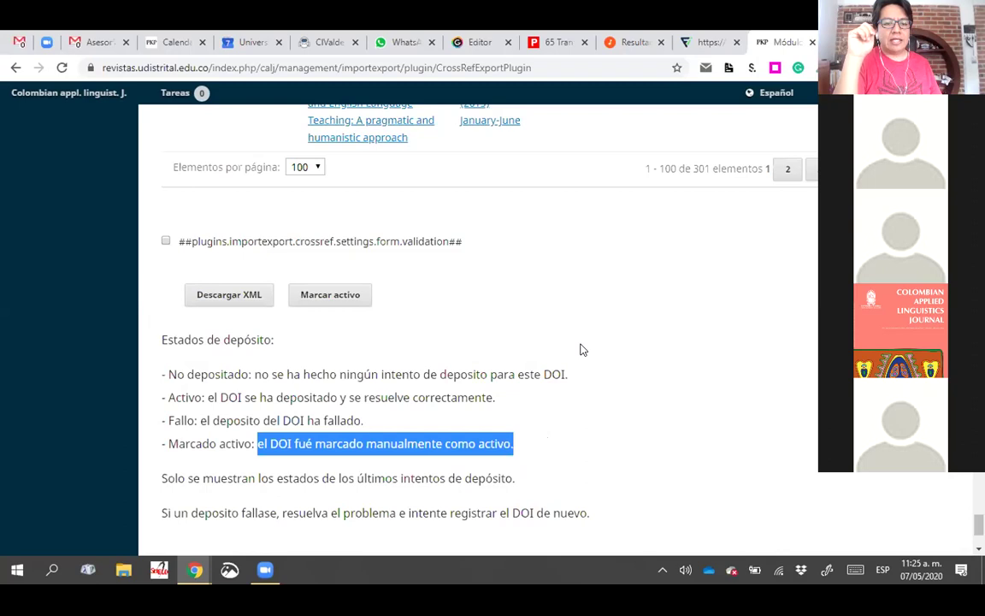
Select article 9006 alongside article 7254, and clear both selections
scroll(581, 349, up, 1)
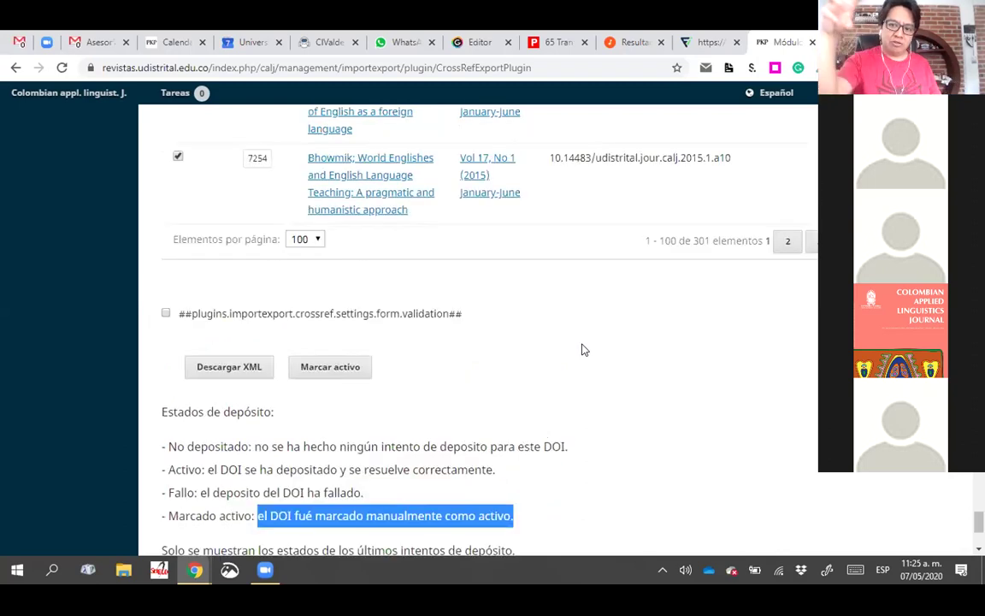
scroll(345, 237, up, 1)
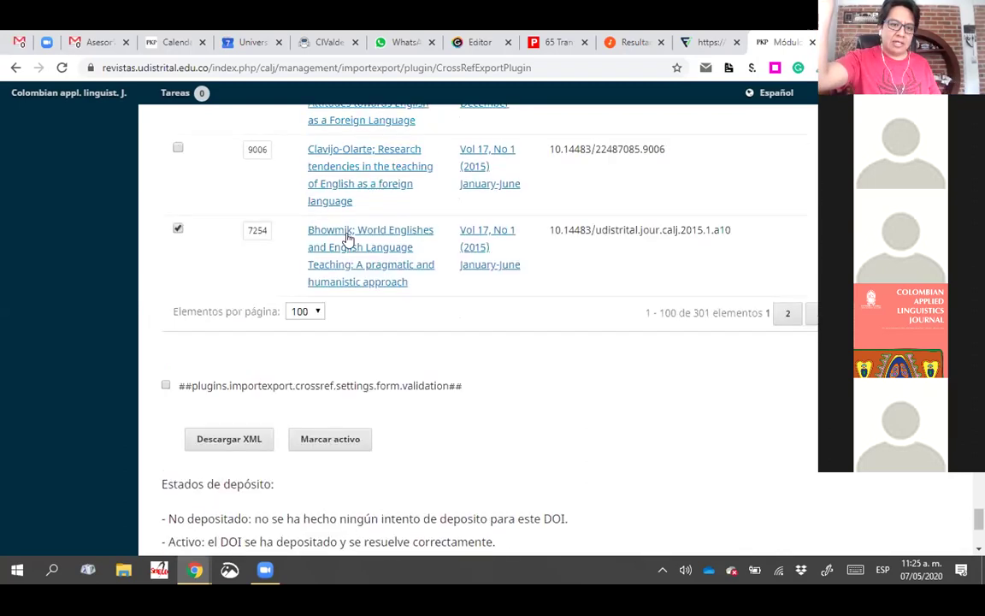
click(178, 151)
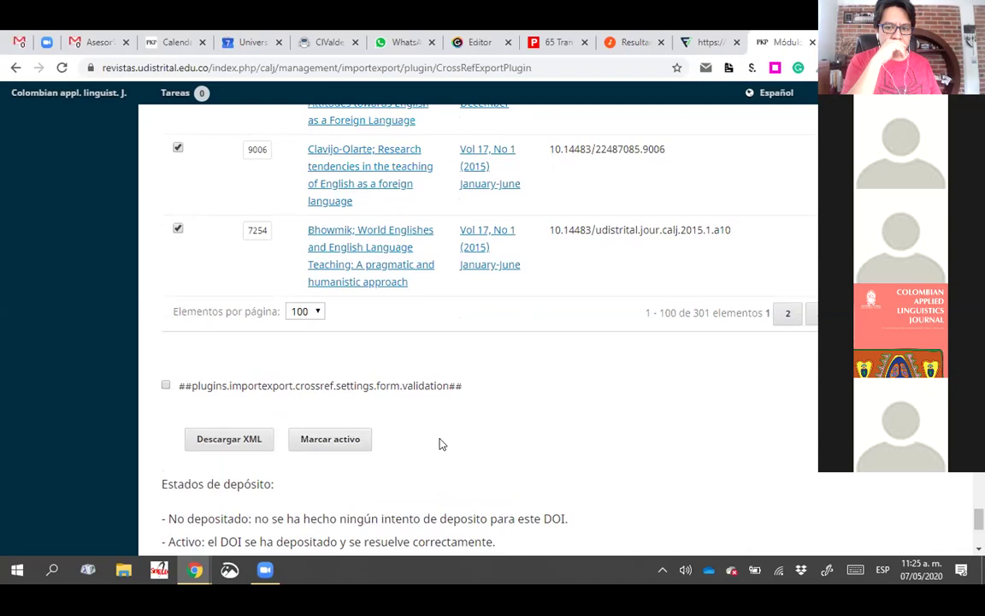
scroll(441, 444, down, 3)
scroll(436, 412, up, 3)
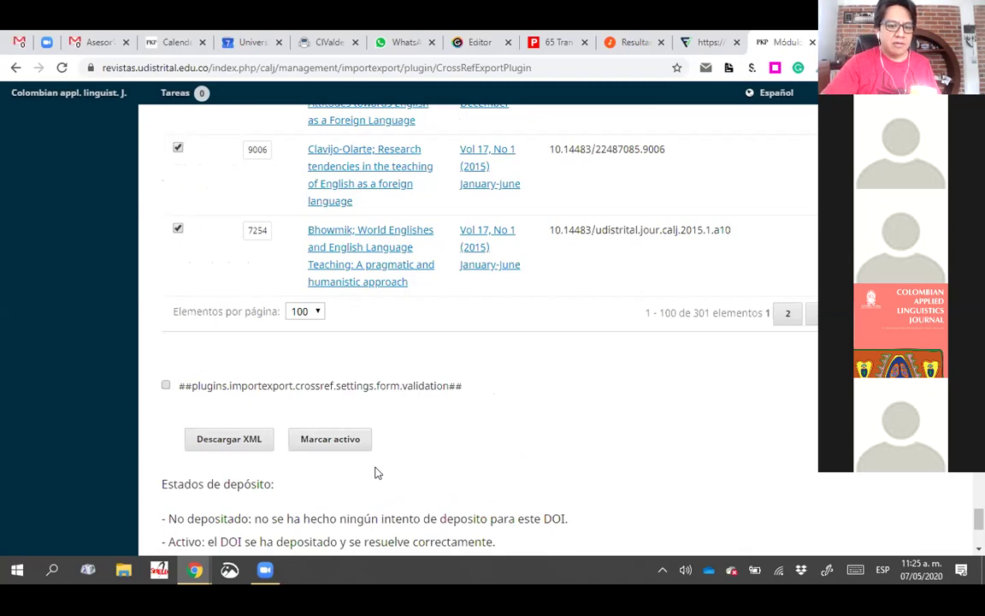
click(178, 229)
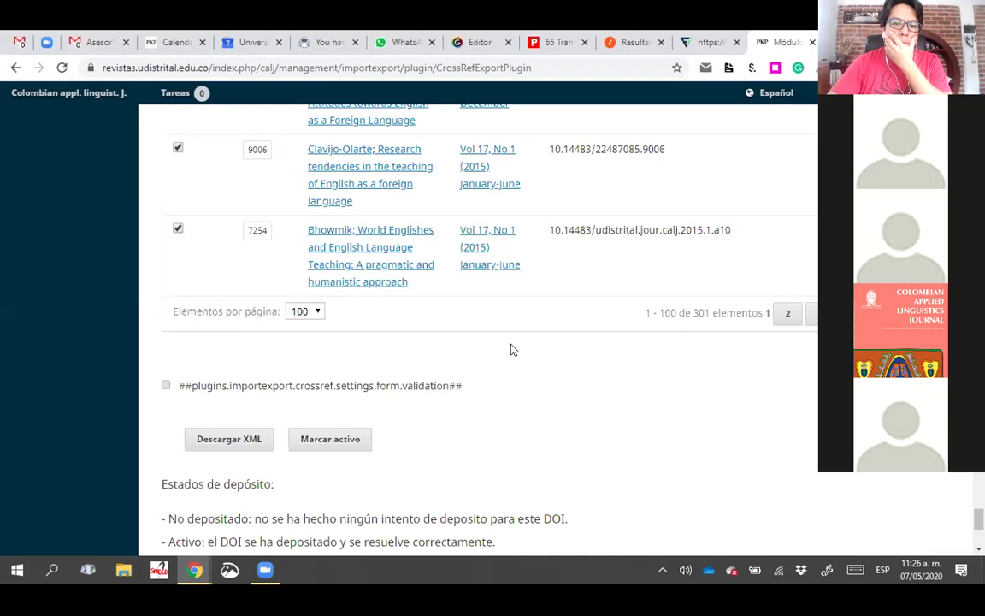
click(178, 231)
click(178, 148)
Leave the CrossRef export plugin and open the report generator in the journal's tools
scroll(249, 264, up, 4)
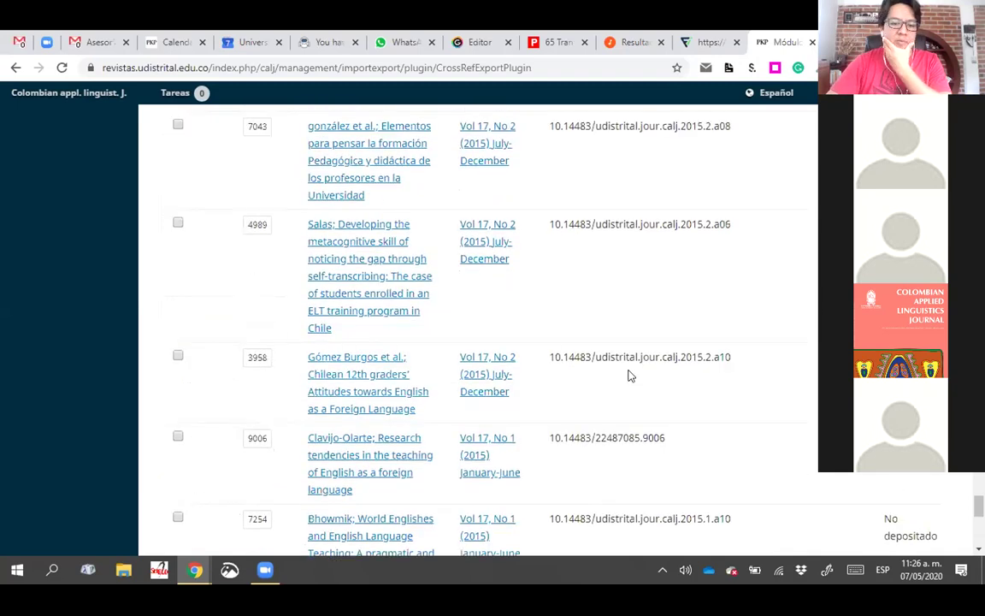
scroll(628, 374, up, 8)
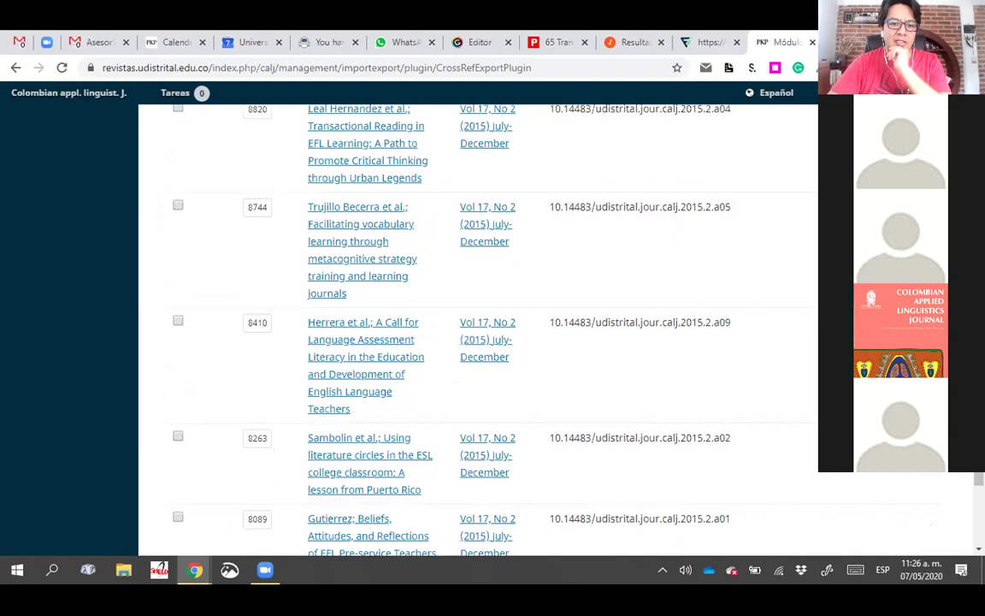
scroll(681, 260, up, 15)
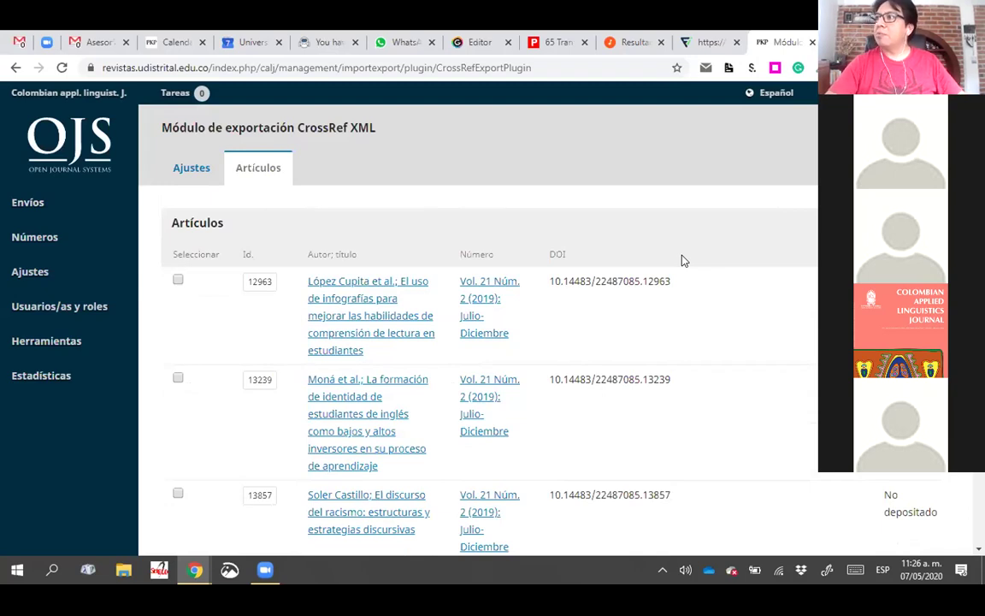
mouse_move(43, 334)
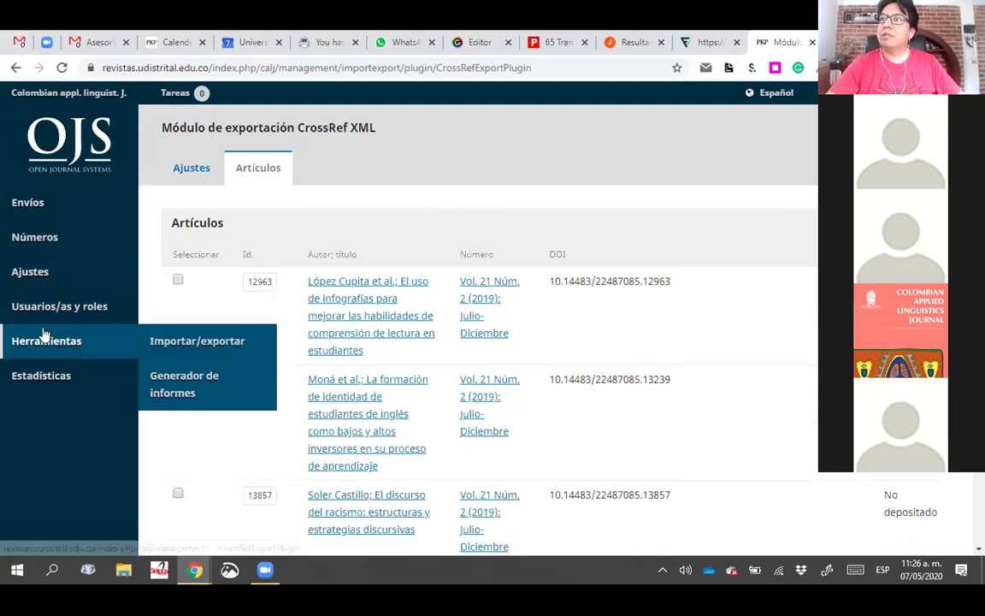
click(190, 341)
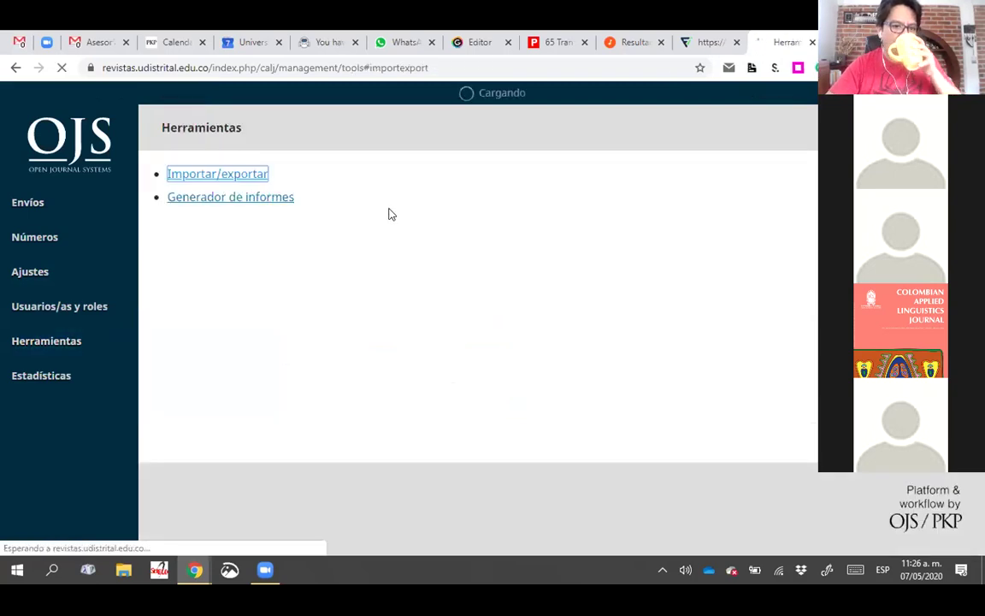
click(366, 171)
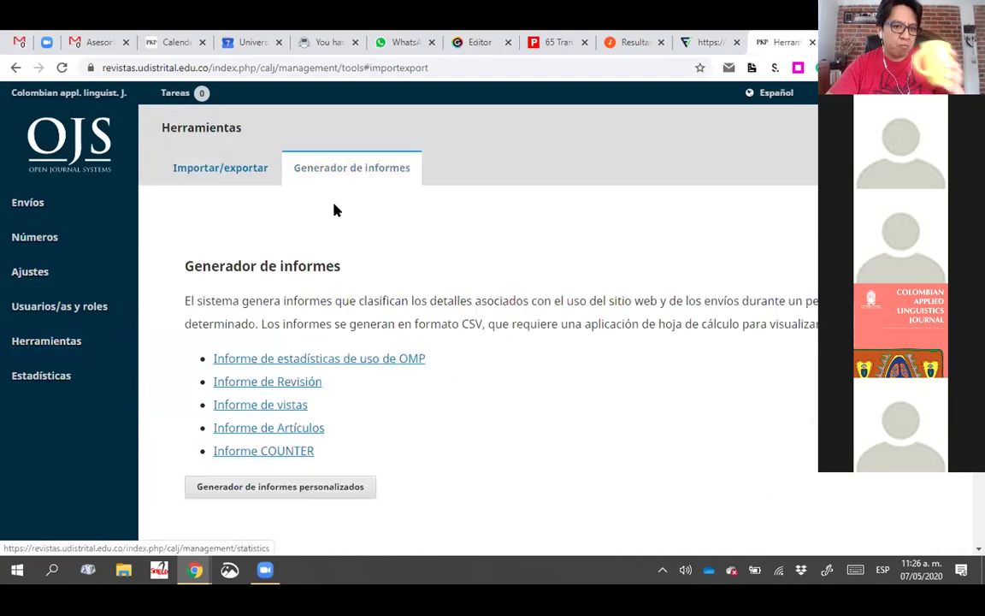
scroll(428, 346, down, 1)
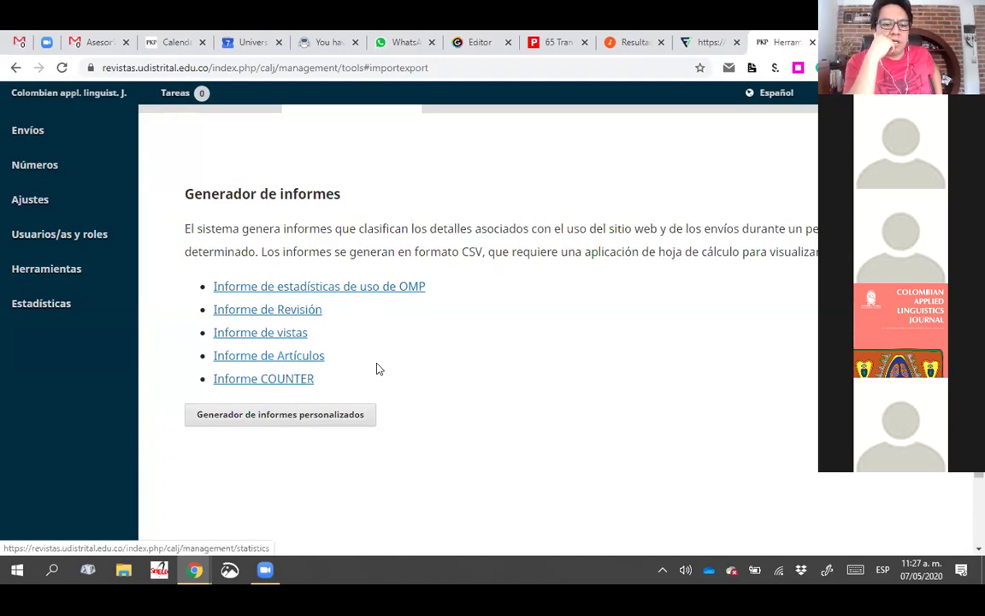
Download the review report as reviews-20200507.csv and the articles report as articles-CALJ-20200507.csv to the Descargas folder
click(313, 311)
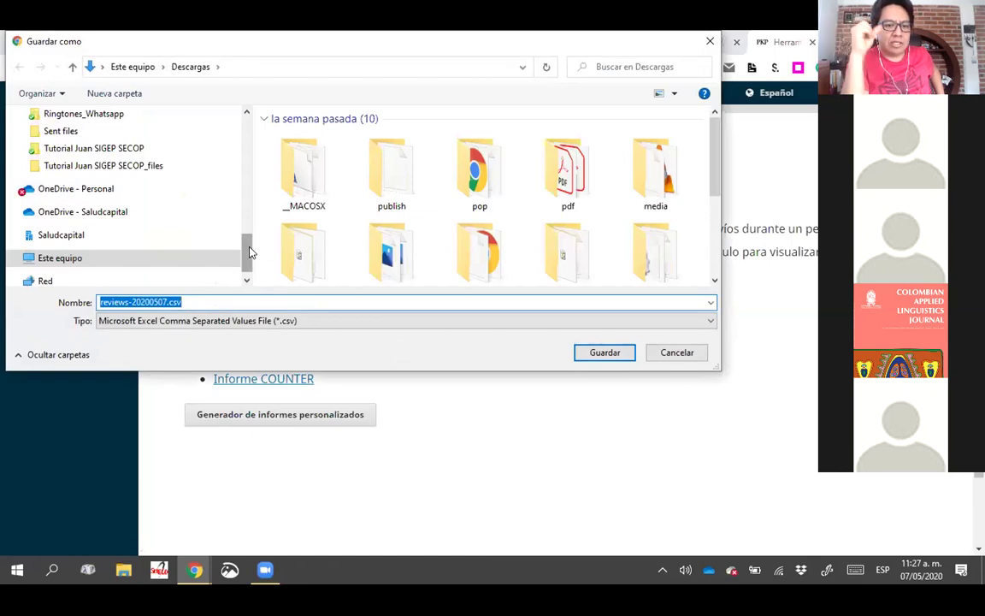
drag(250, 252, 247, 128)
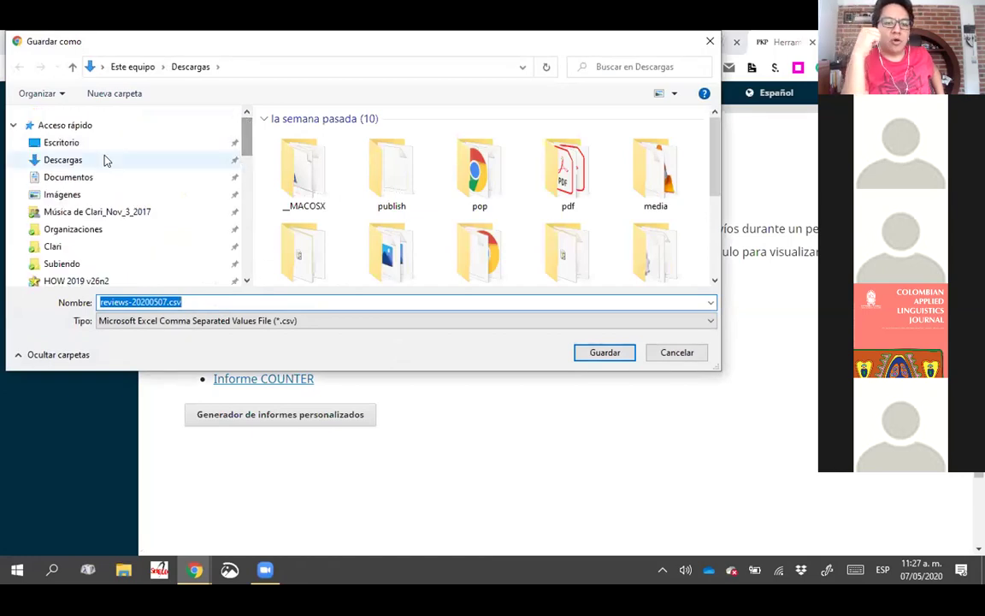
click(582, 363)
click(583, 359)
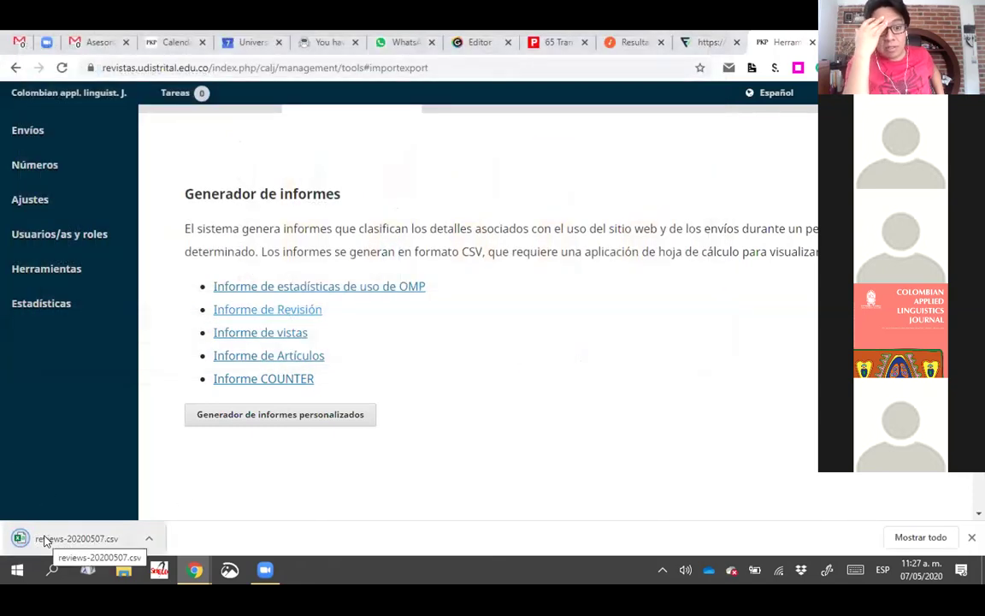
click(243, 355)
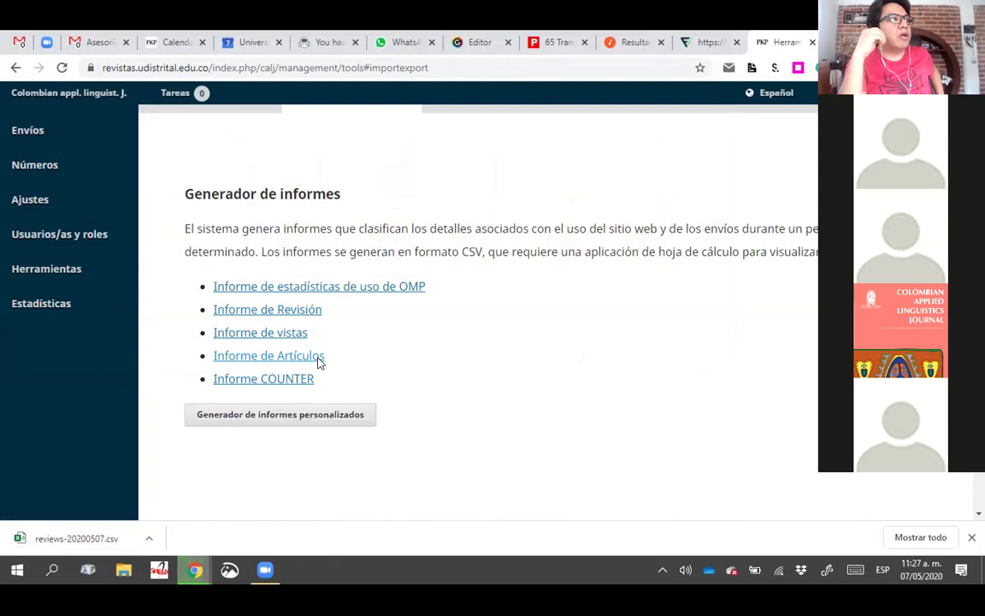
click(601, 351)
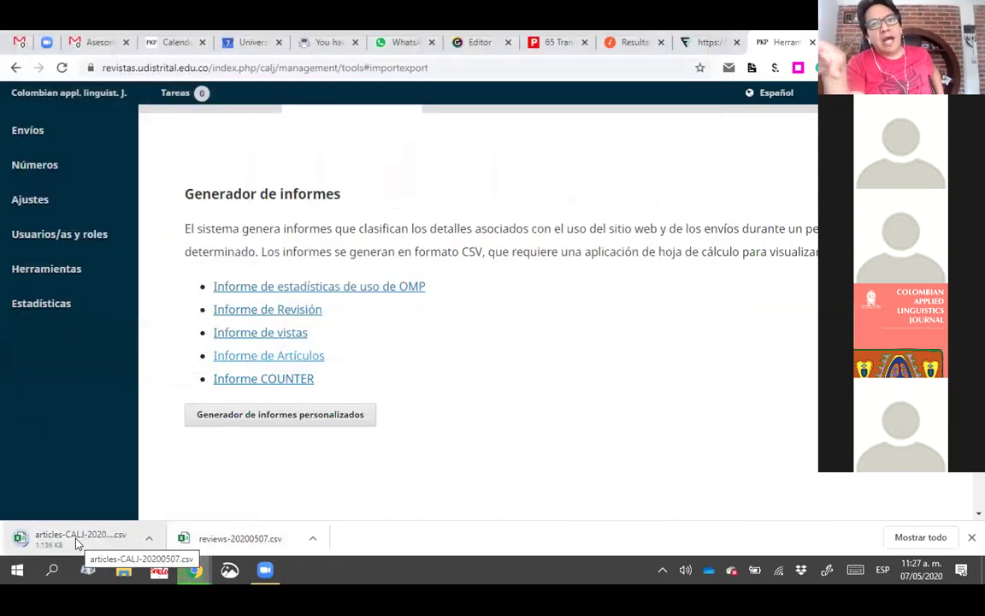
Open both downloaded CSV reports in Excel and bring up reviews-20200507.csv
click(76, 539)
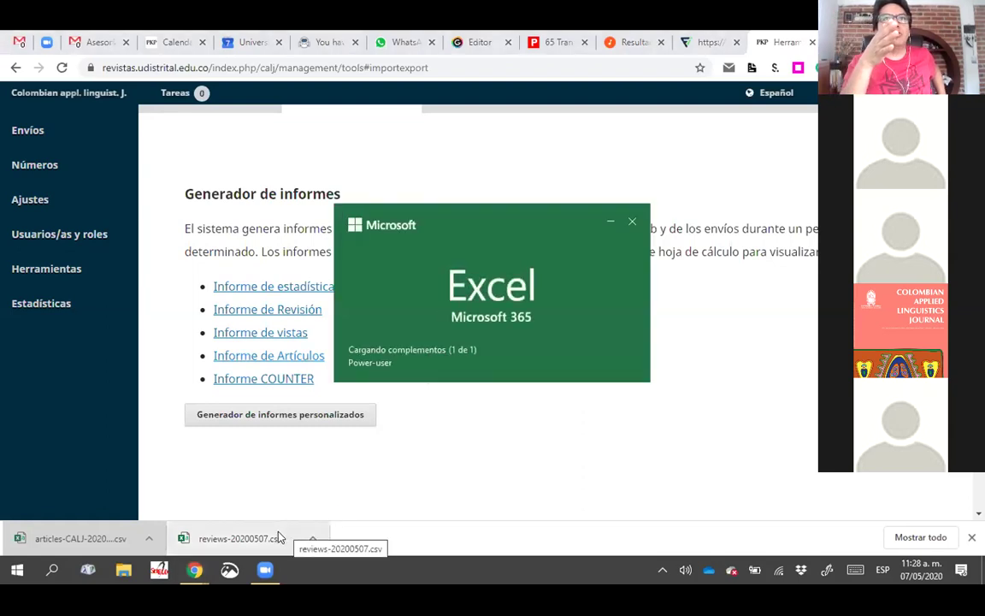
click(278, 536)
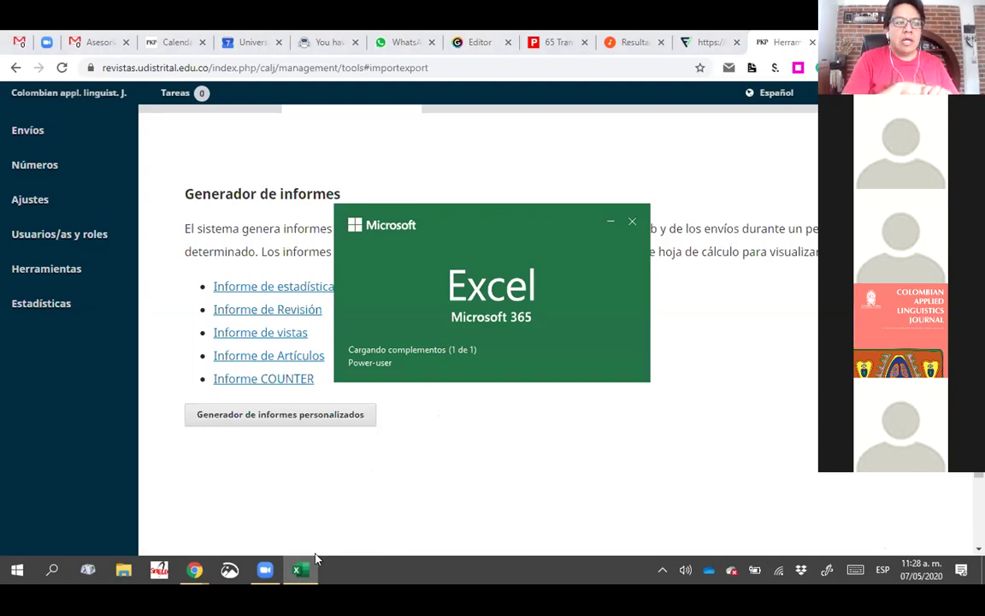
mouse_move(308, 568)
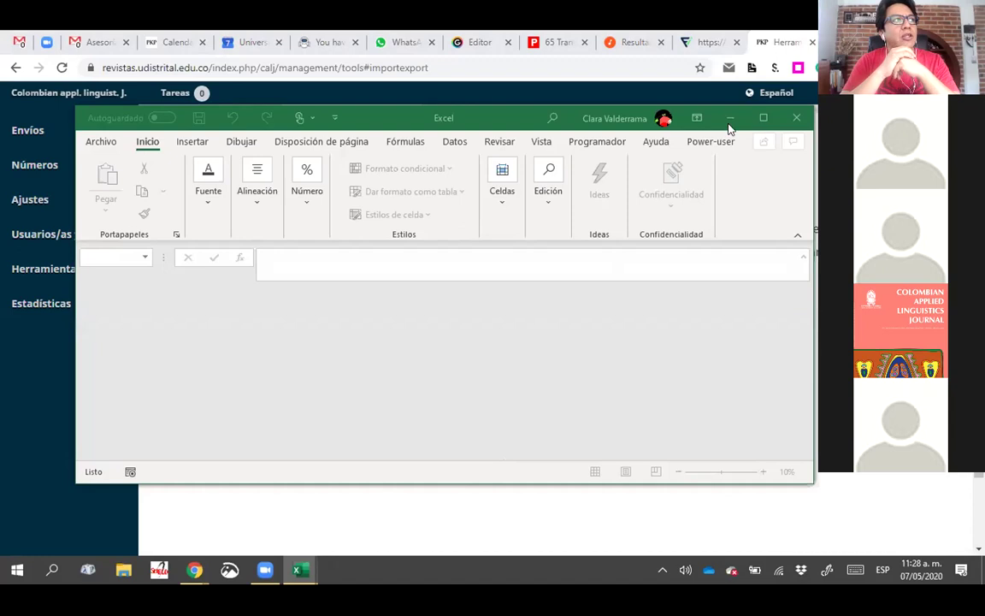
mouse_move(301, 571)
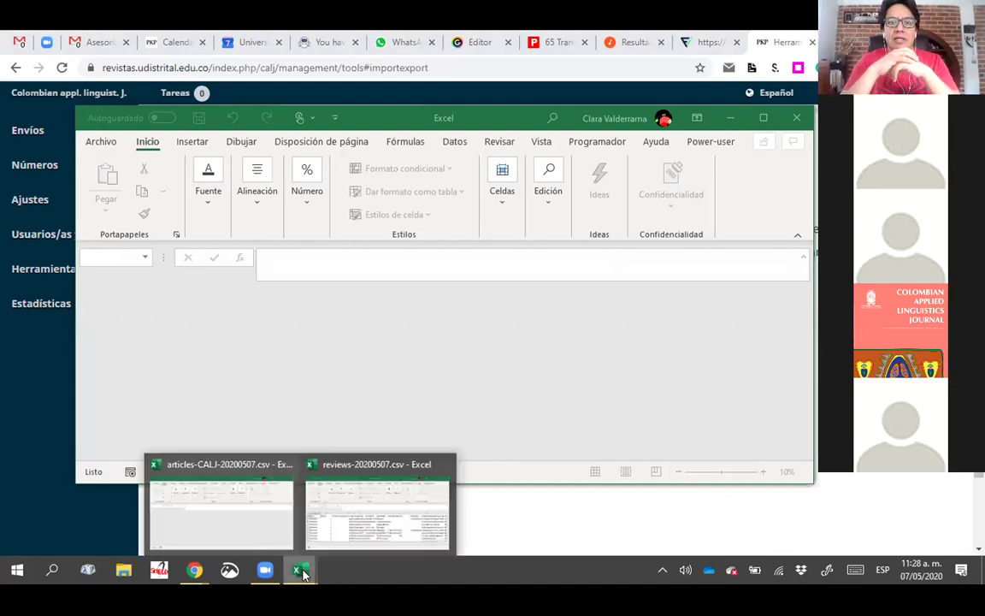
click(355, 526)
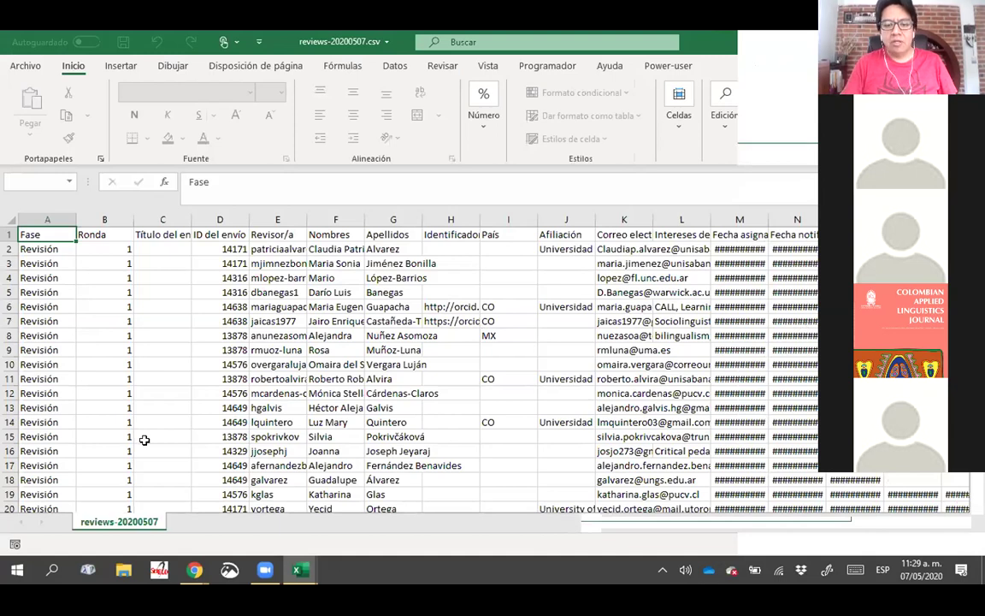
Look through the reviewer rows of the review report down to its last record and return to the header row
scroll(143, 436, down, 18)
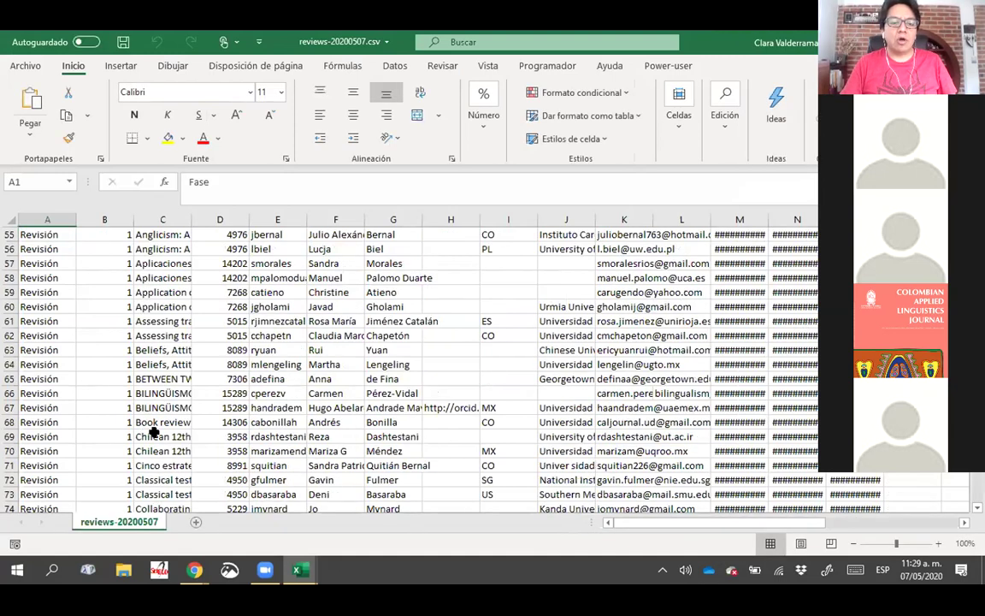
scroll(150, 431, down, 20)
scroll(152, 431, down, 20)
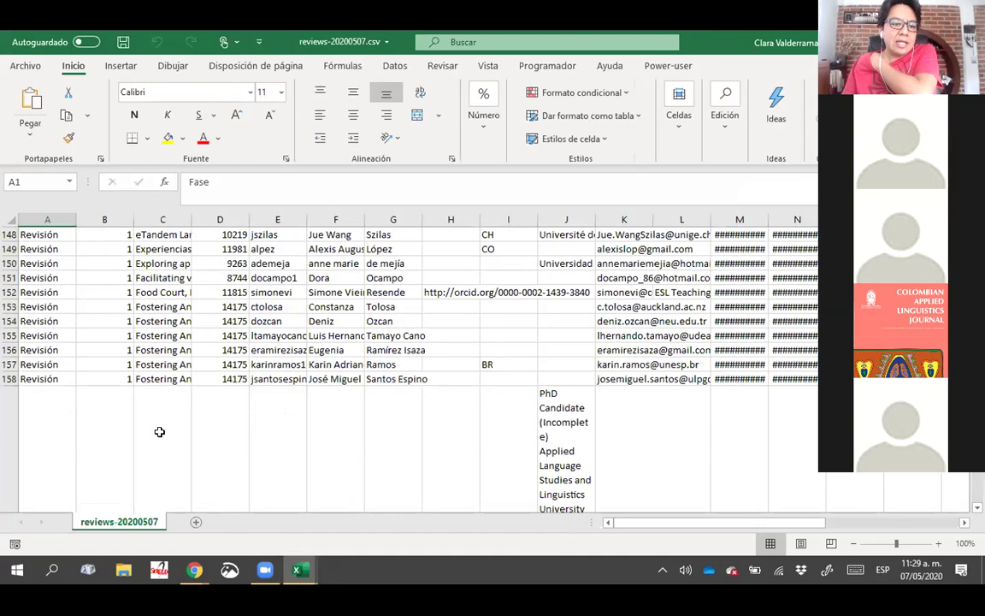
scroll(147, 432, down, 8)
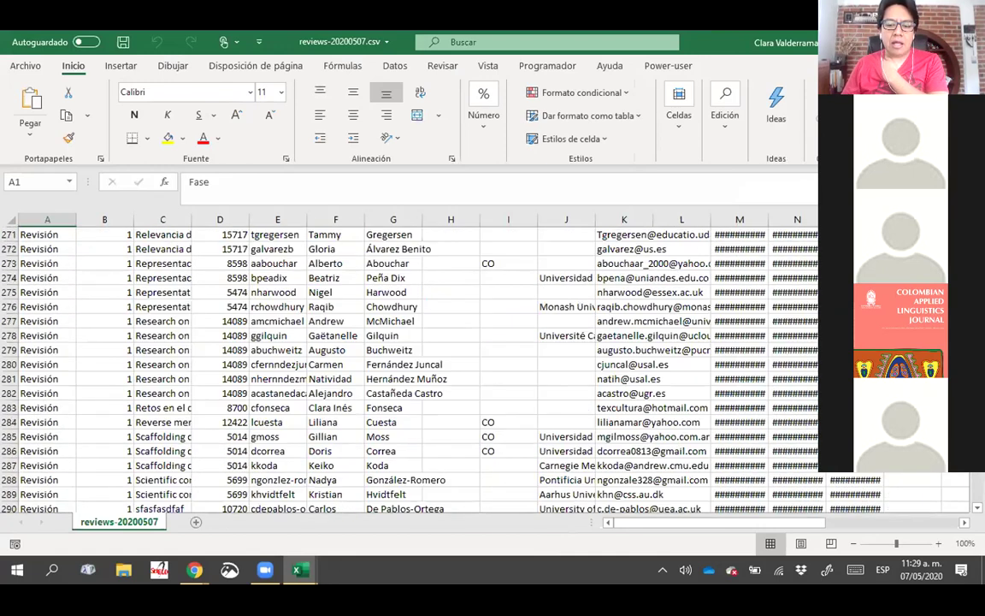
scroll(147, 432, down, 20)
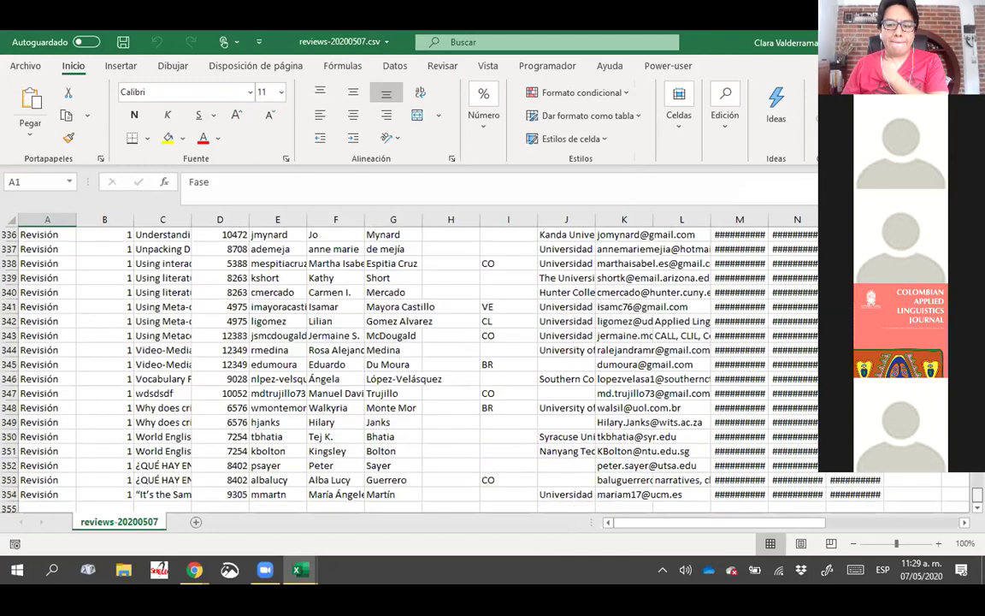
key(ctrl+Home)
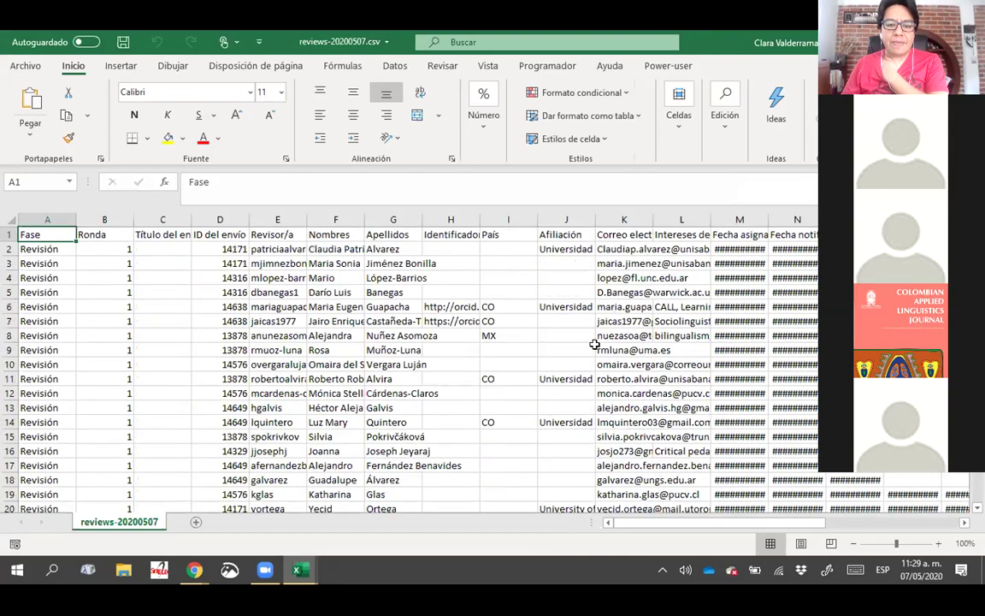
Select the ID del envío cells D2:D3 and widen the Nombres column to fit the reviewers' full first names
click(38, 249)
click(38, 278)
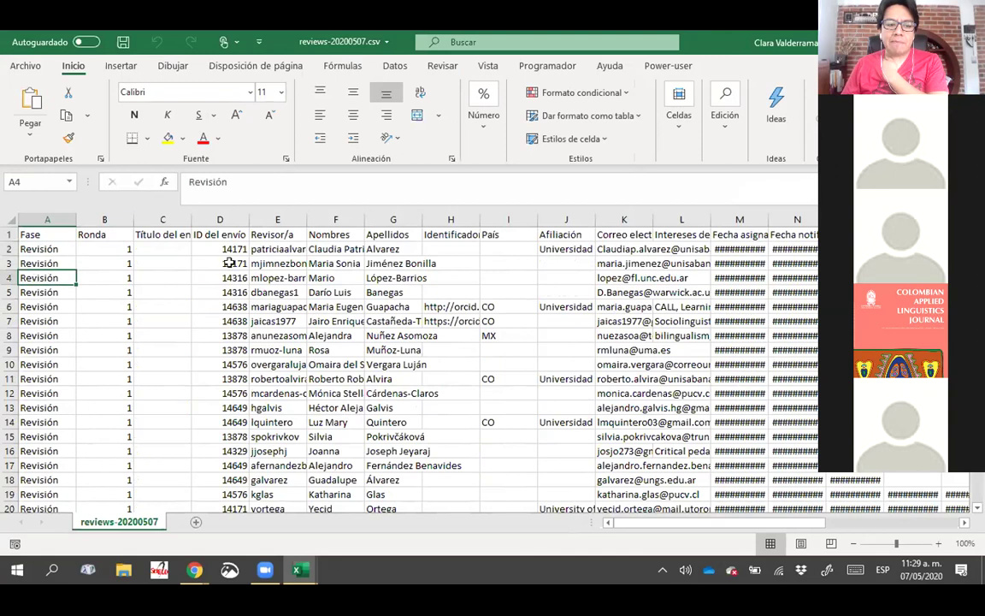
drag(206, 262, 209, 248)
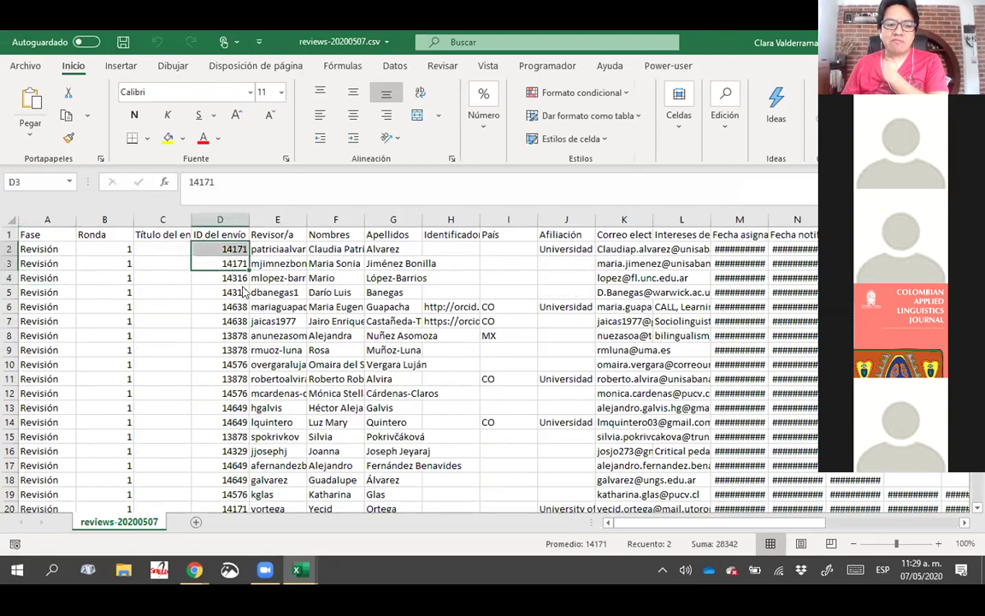
drag(432, 219, 432, 219)
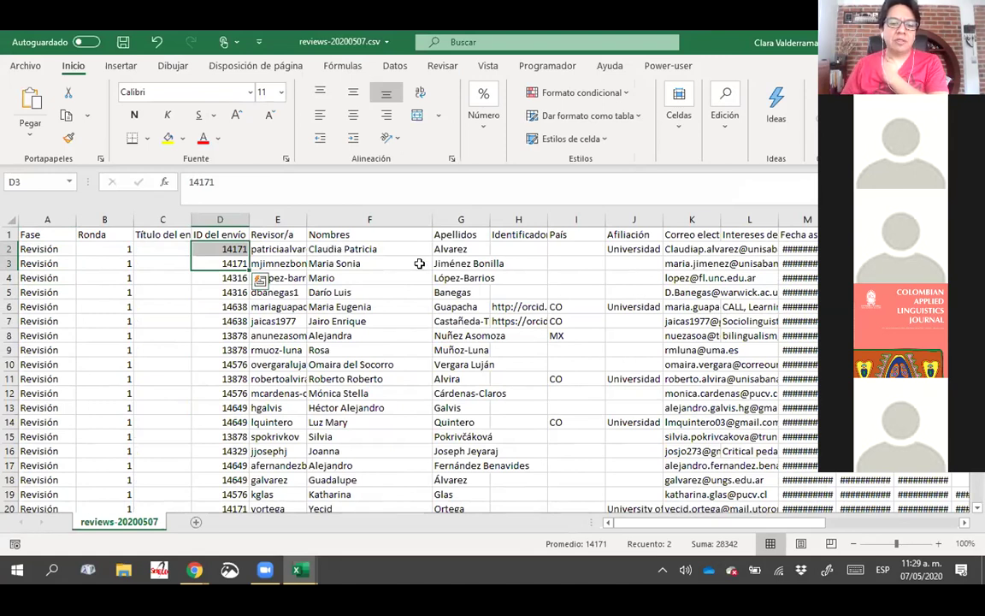
Examine the article title in C352:C353 near the report's end and the reviewers assigned to it in the Nombres column
scroll(760, 278, down, 3)
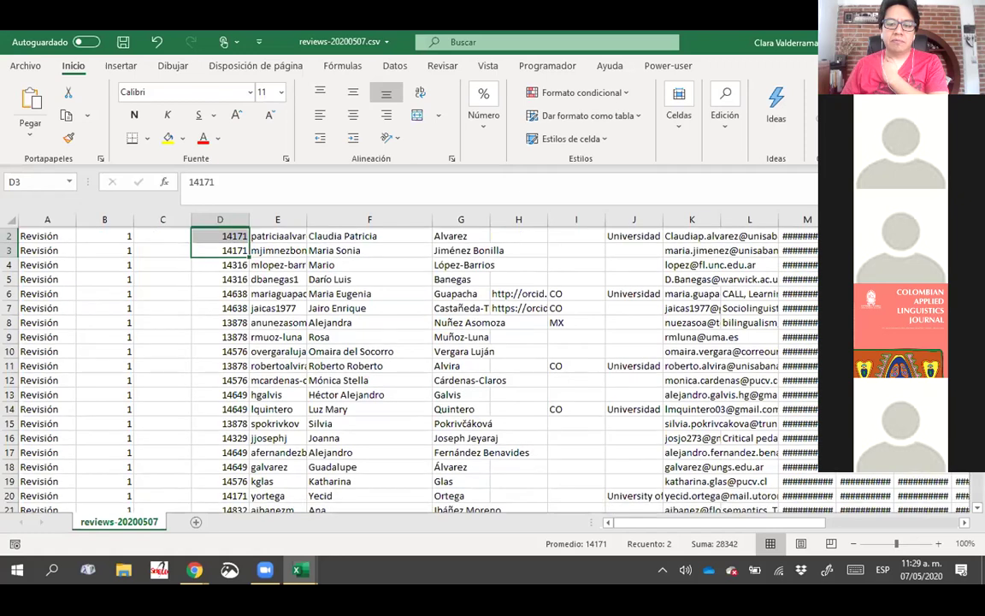
scroll(759, 278, up, 3)
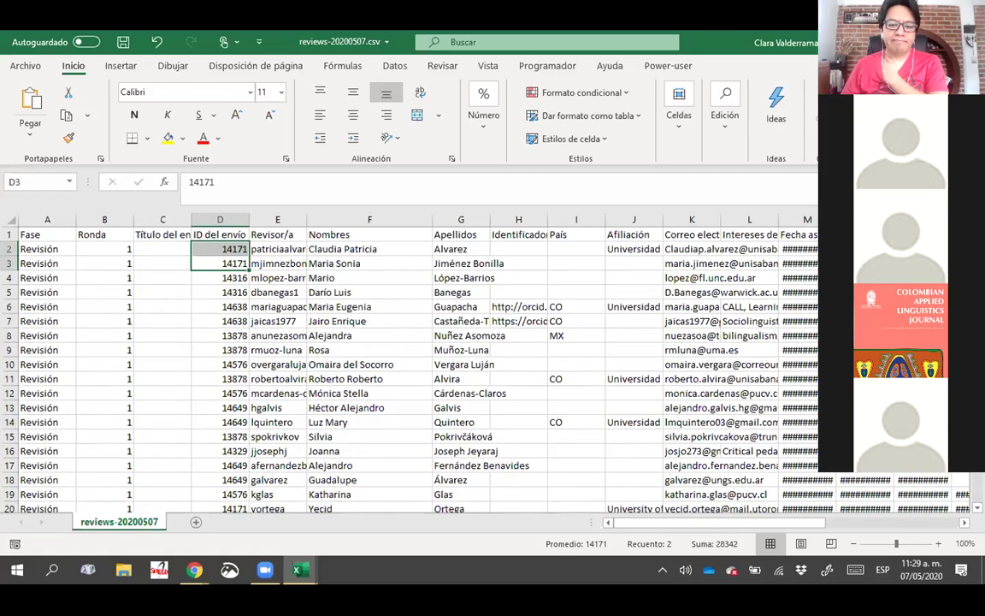
scroll(158, 445, down, 20)
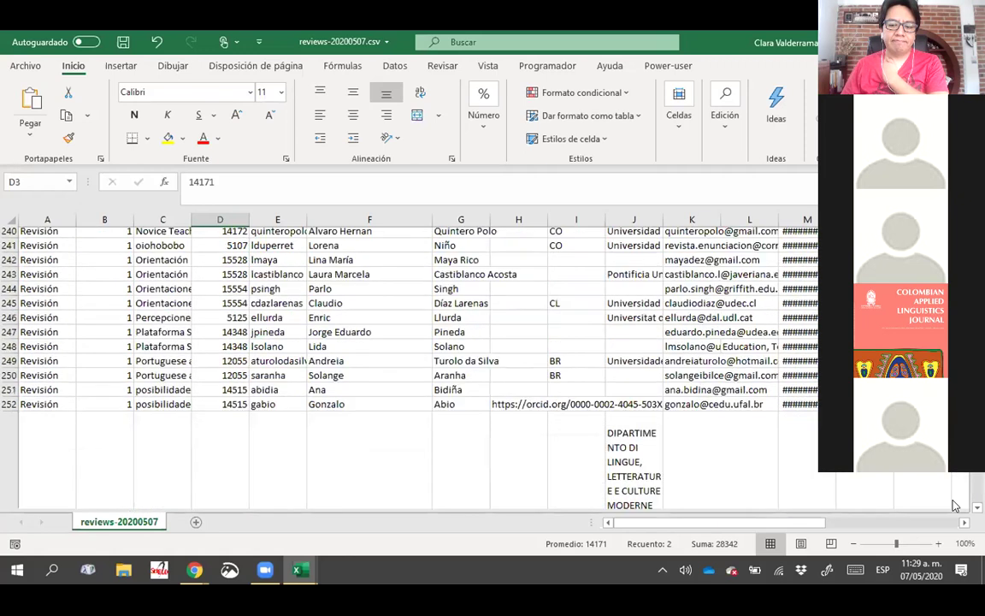
drag(161, 465, 162, 479)
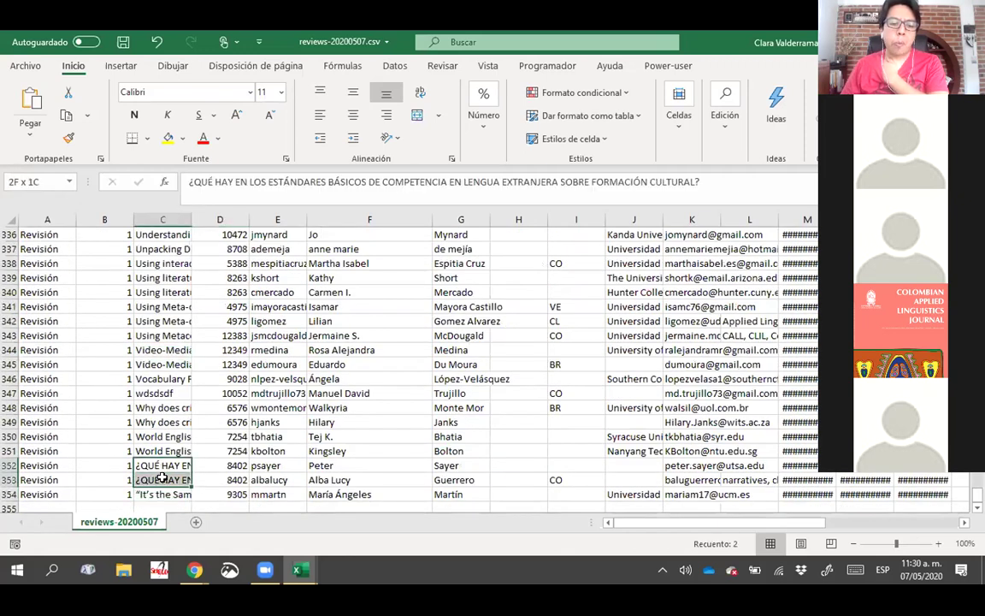
click(335, 467)
click(333, 483)
click(334, 467)
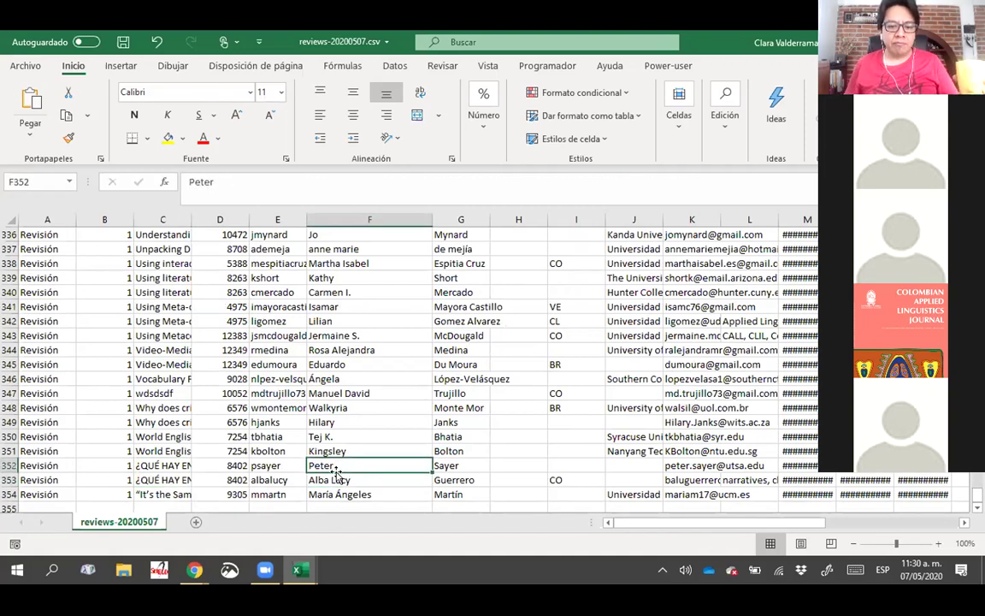
Widen the Fecha asignada, Fecha notificada and Fecha confirmada columns of the review report until the full dates fit
scroll(259, 379, up, 9)
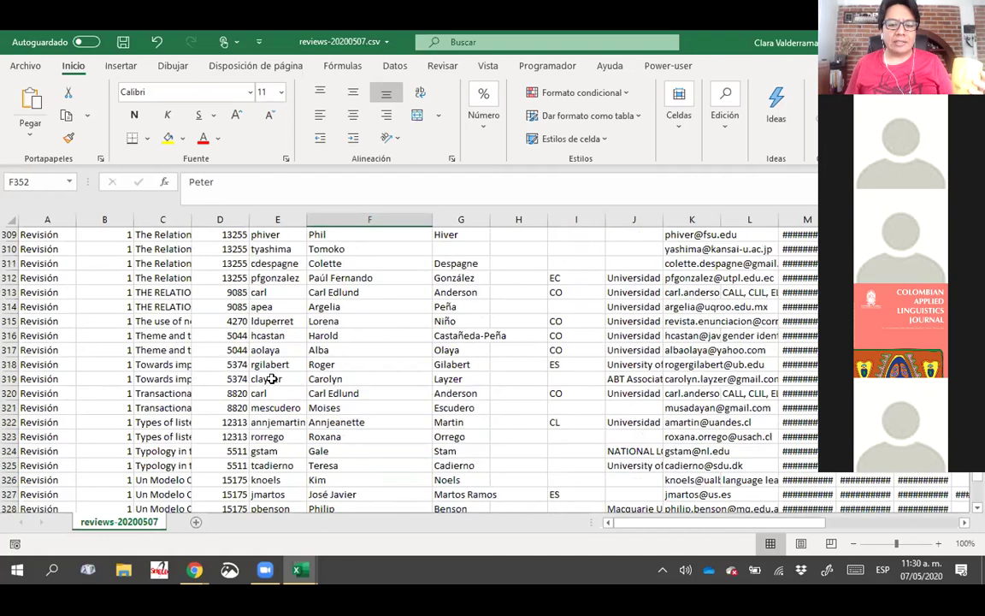
scroll(270, 379, up, 20)
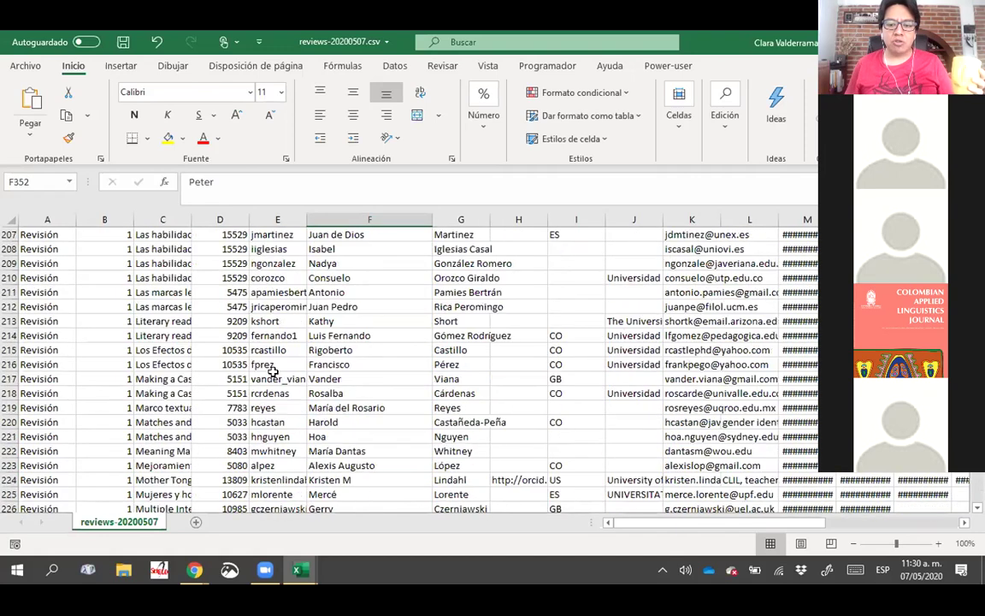
scroll(272, 369, up, 13)
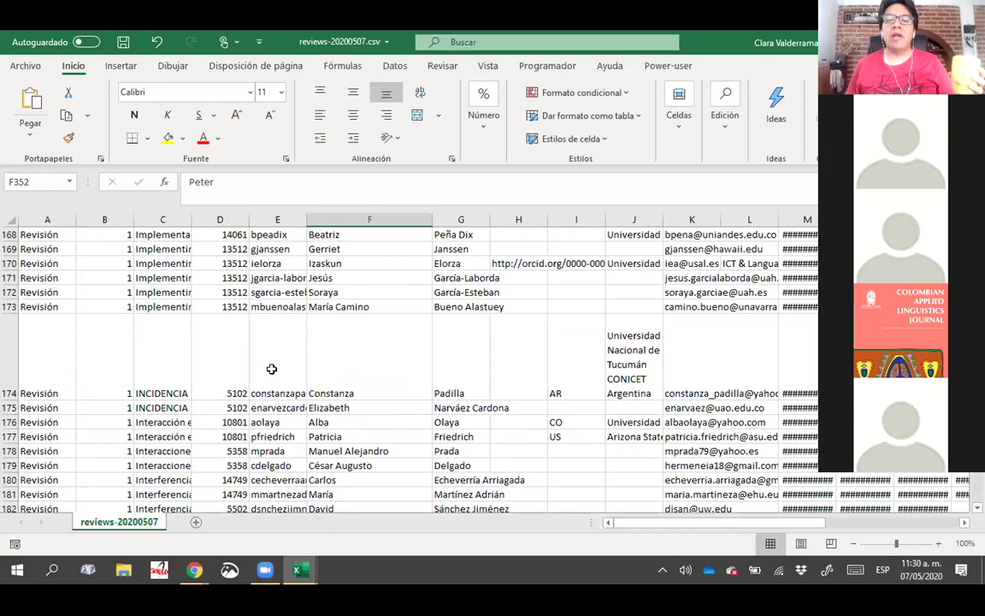
scroll(271, 368, up, 1)
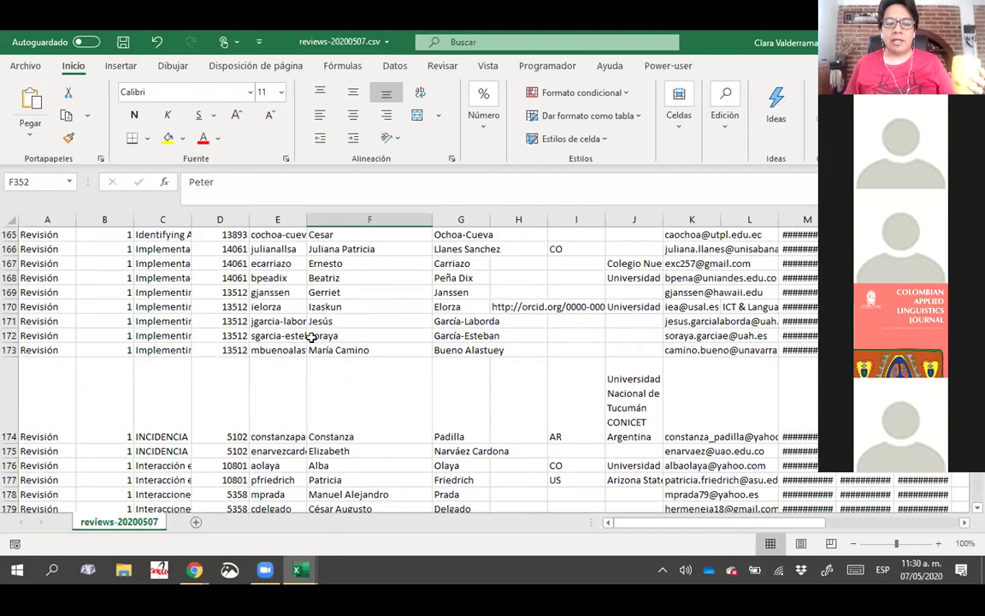
scroll(311, 336, up, 20)
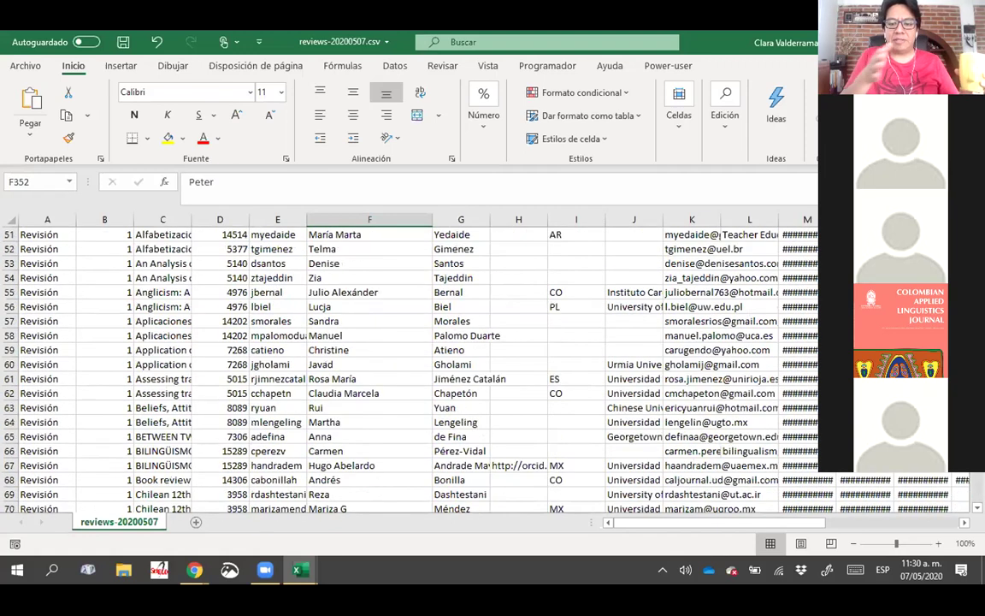
scroll(311, 370, up, 17)
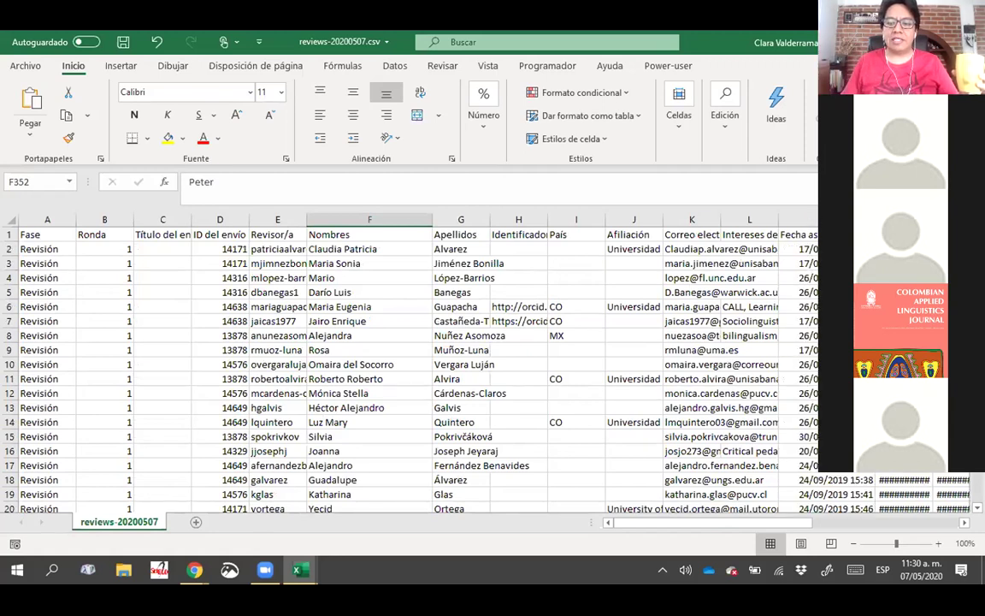
drag(769, 523, 883, 523)
drag(461, 217, 579, 218)
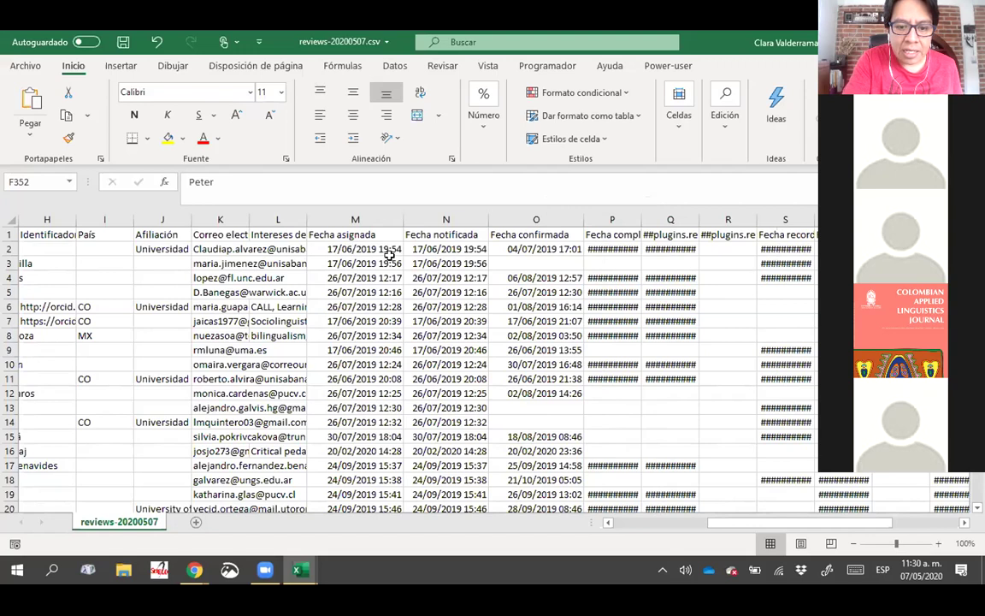
Inspect the Fecha notificada cell in row 3 and the Fecha confirmada cells in rows 3, 13 and 14
click(475, 262)
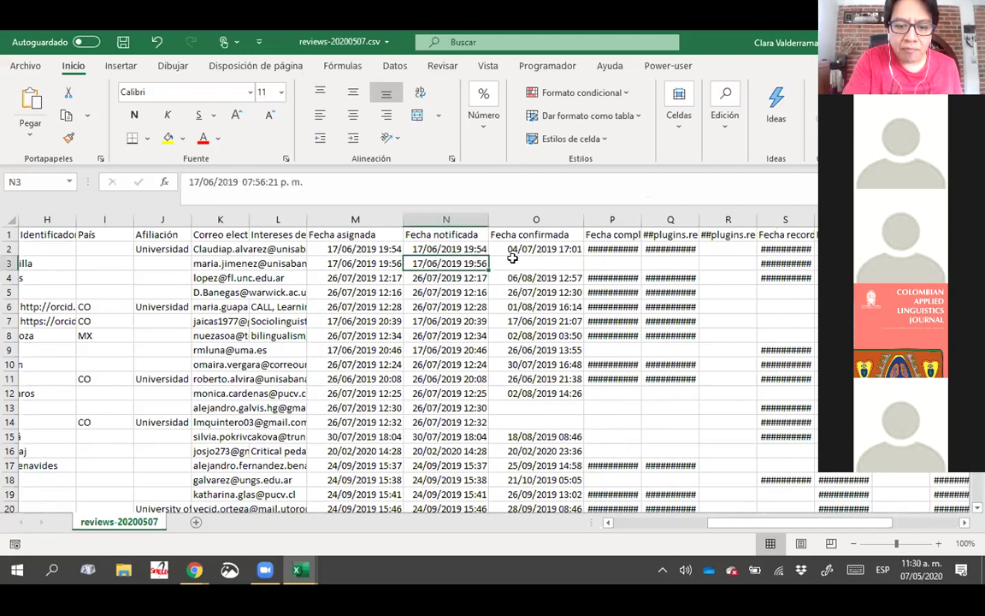
click(517, 425)
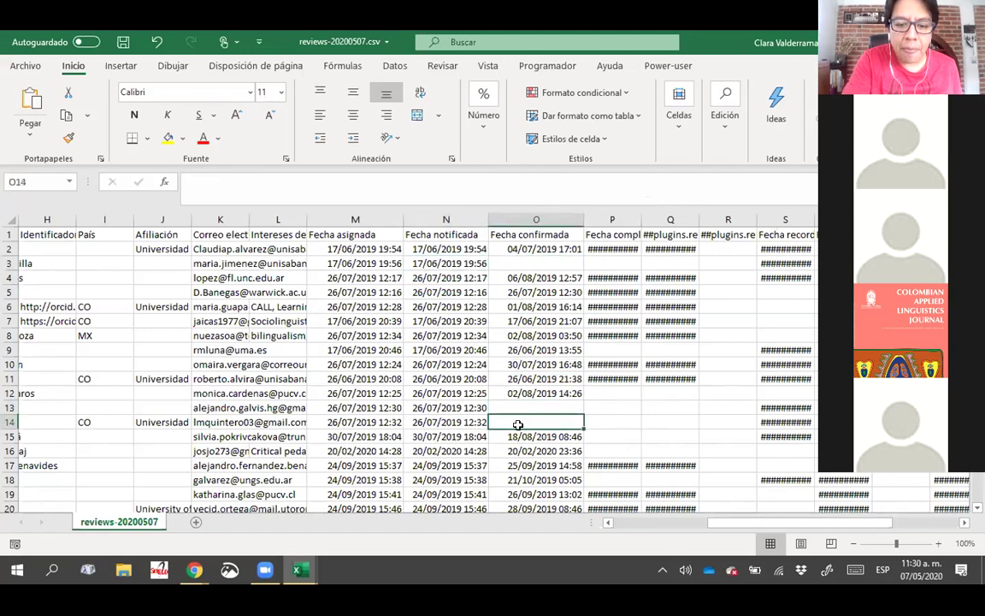
click(525, 263)
click(526, 409)
click(525, 424)
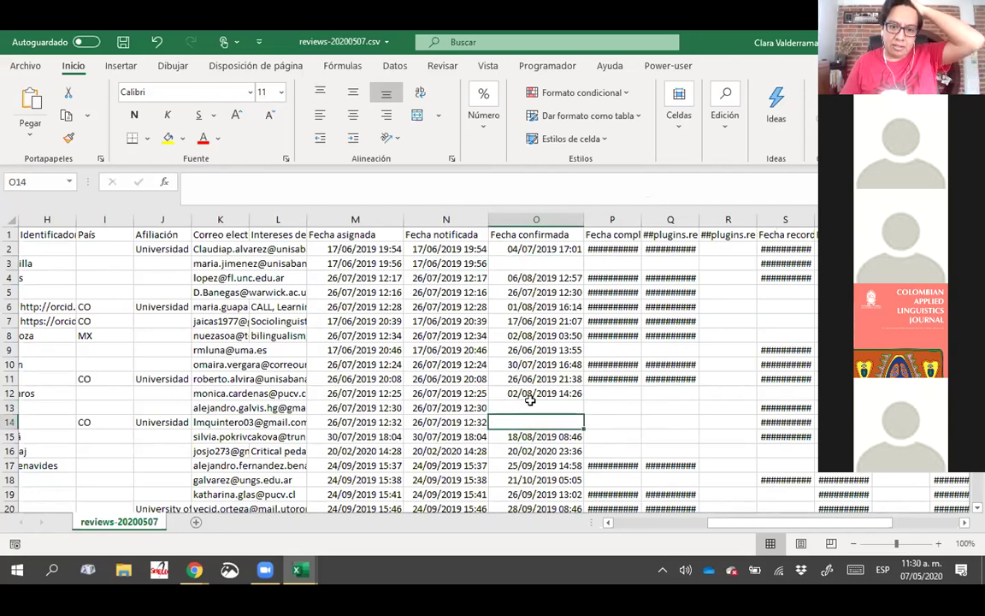
Widen the Fecha completada column to fit its dates and go over the date headers from Fecha asignada to Fecha completada
drag(641, 219, 670, 218)
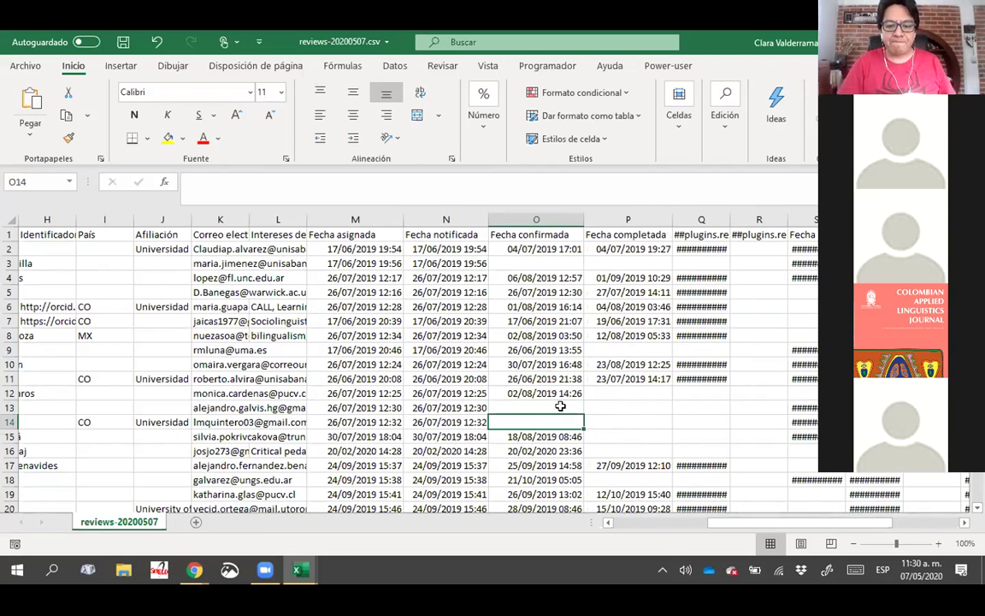
click(504, 233)
drag(275, 233, 386, 231)
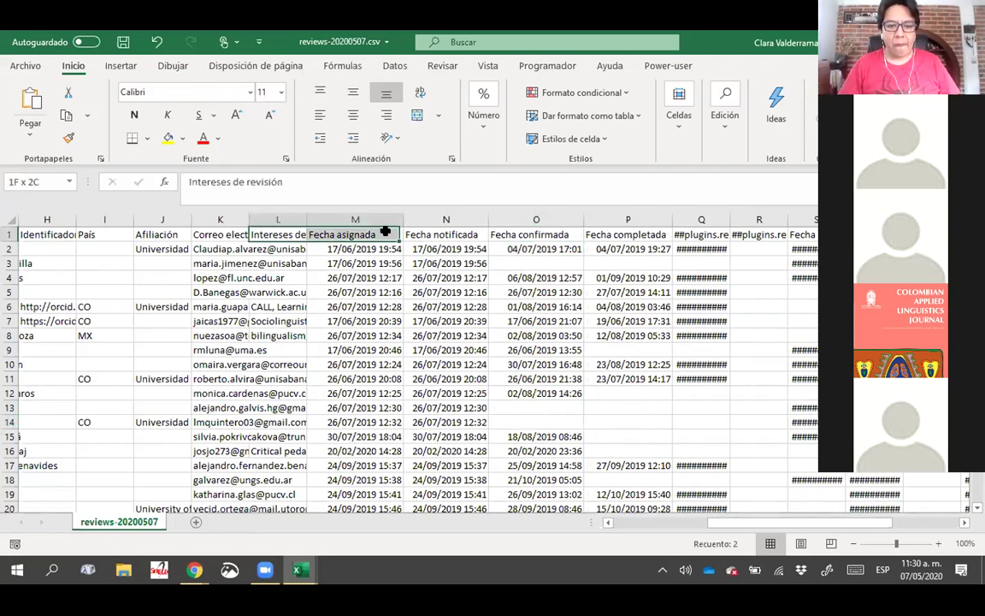
click(633, 234)
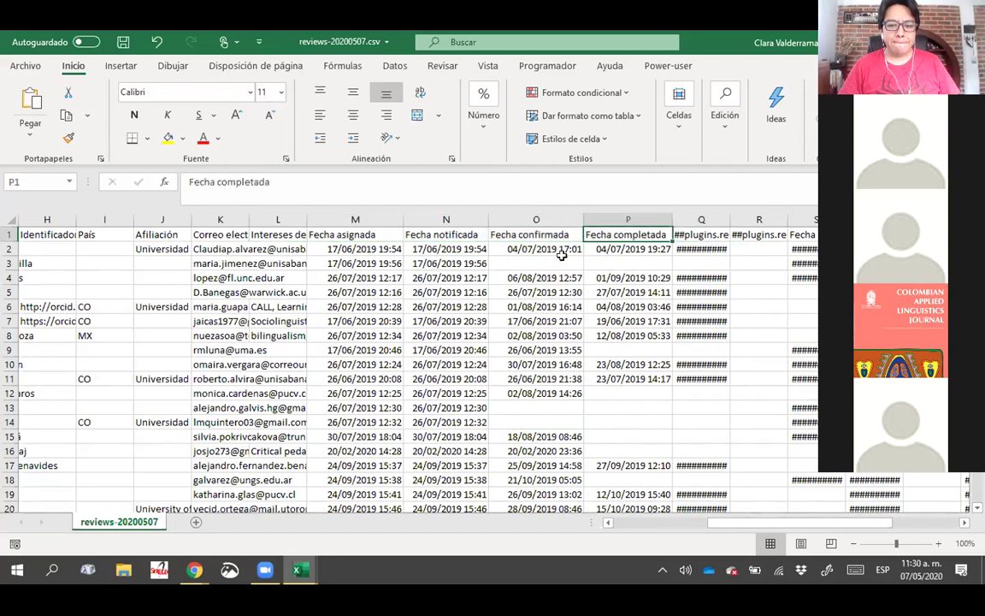
click(546, 231)
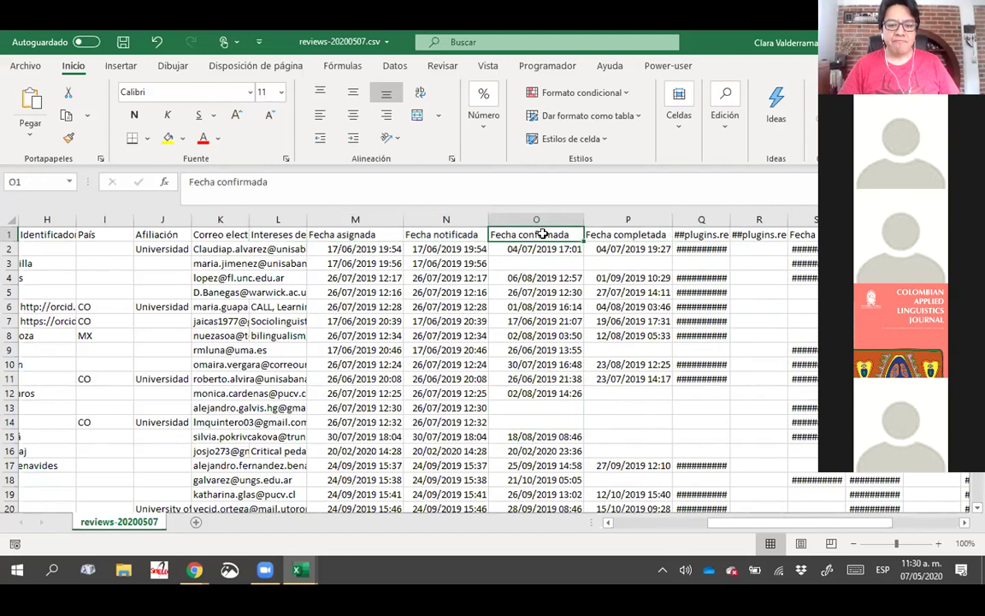
Check the Fecha confirmada cell in row 13 and the confirmation dates in the rows further down
click(537, 410)
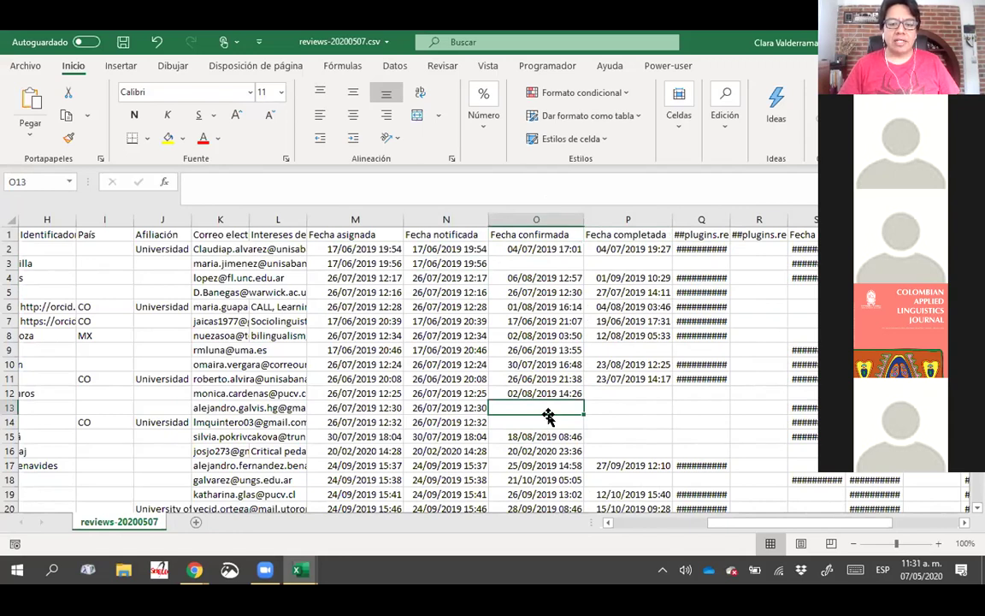
scroll(548, 415, down, 7)
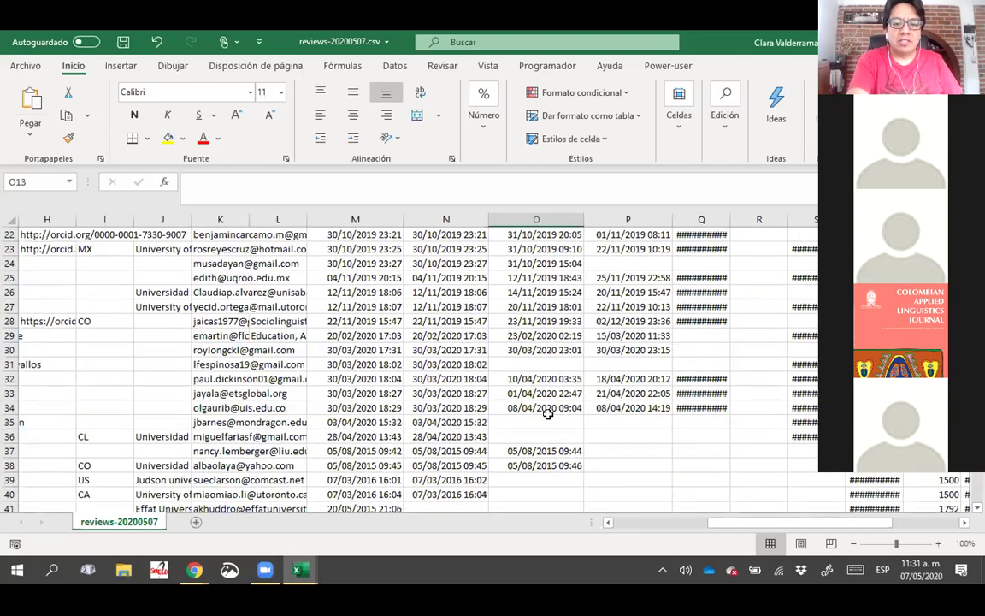
scroll(548, 416, up, 7)
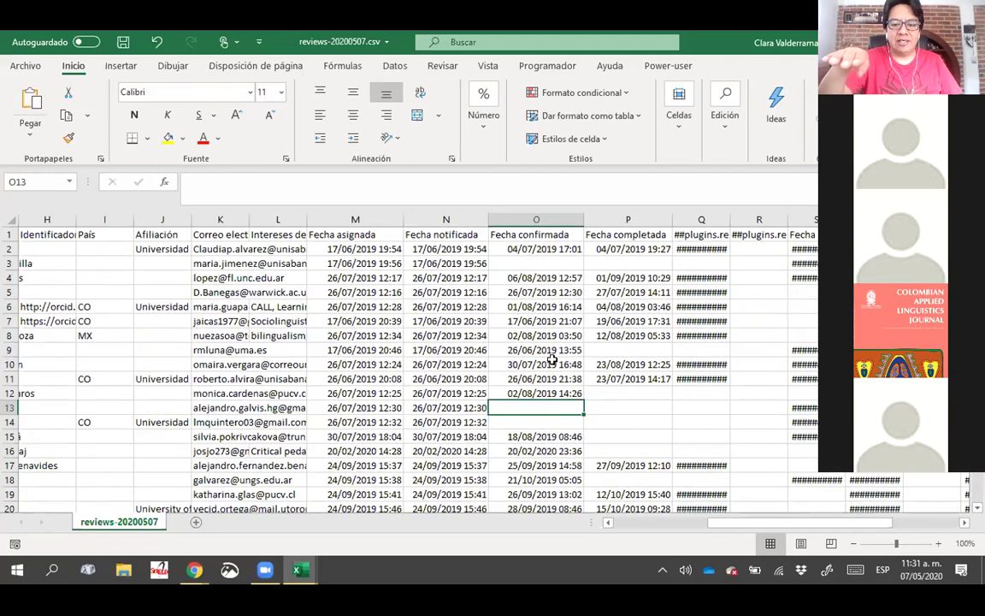
Widen column Q to fit its dates and select the Fecha confirmada and Fecha completada cells in row 3
drag(727, 218, 764, 219)
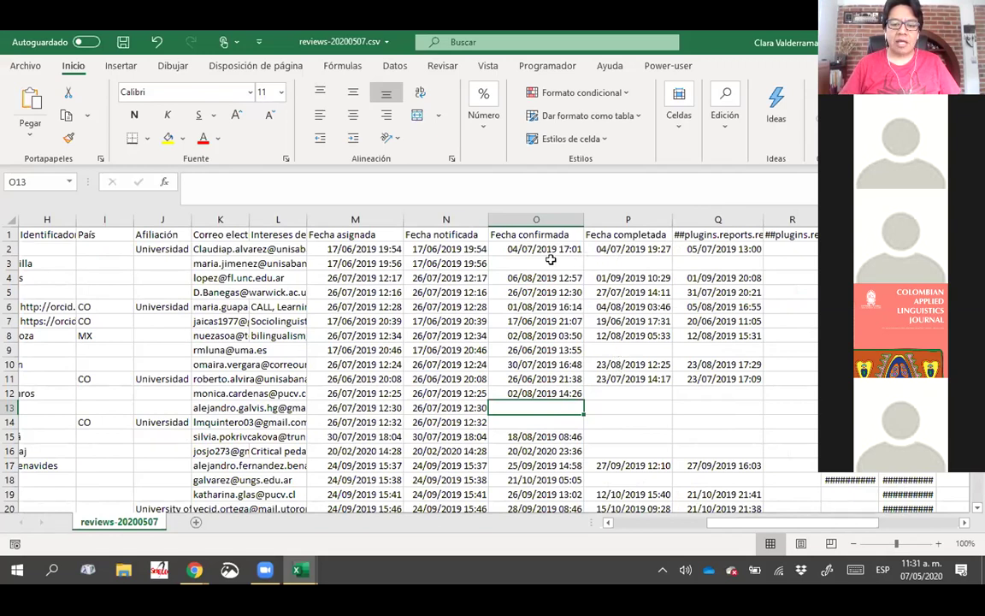
click(629, 263)
shift+click(542, 258)
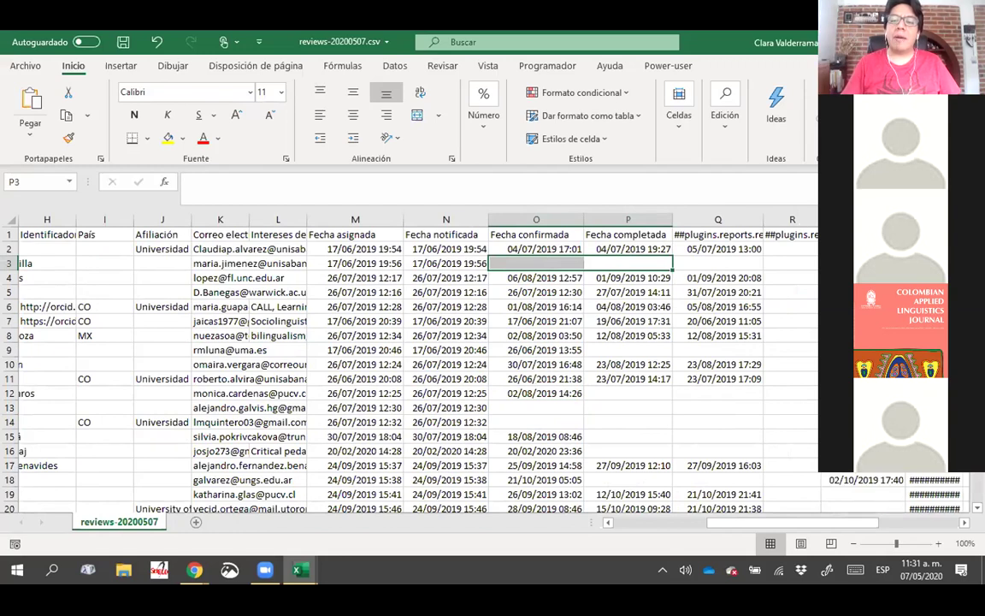
Widen the Fecha recordatorio column and both Fecha límite columns (S, T and V) to fit their full dates
drag(770, 521, 822, 513)
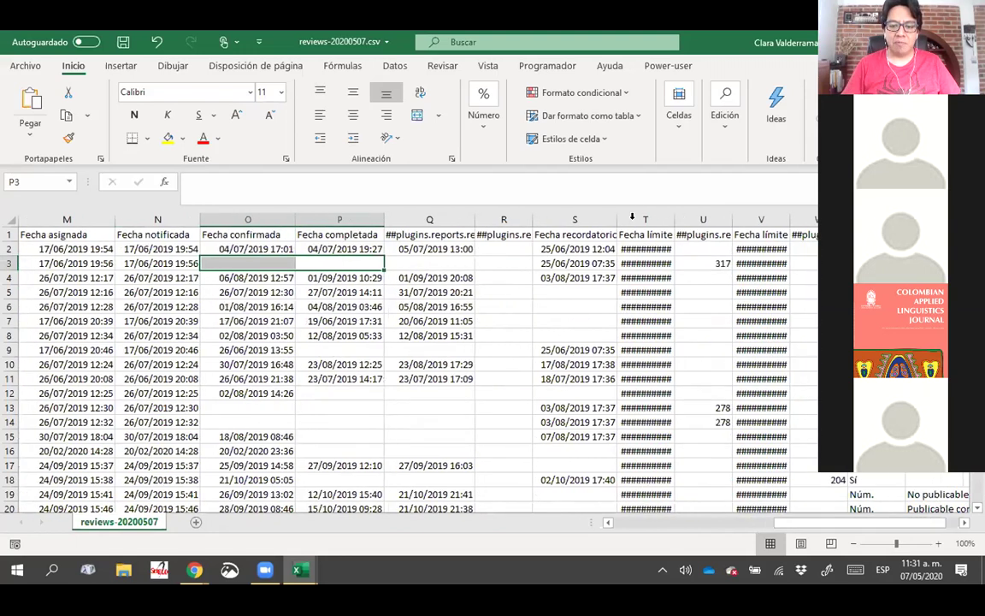
drag(672, 219, 712, 220)
drag(616, 220, 633, 221)
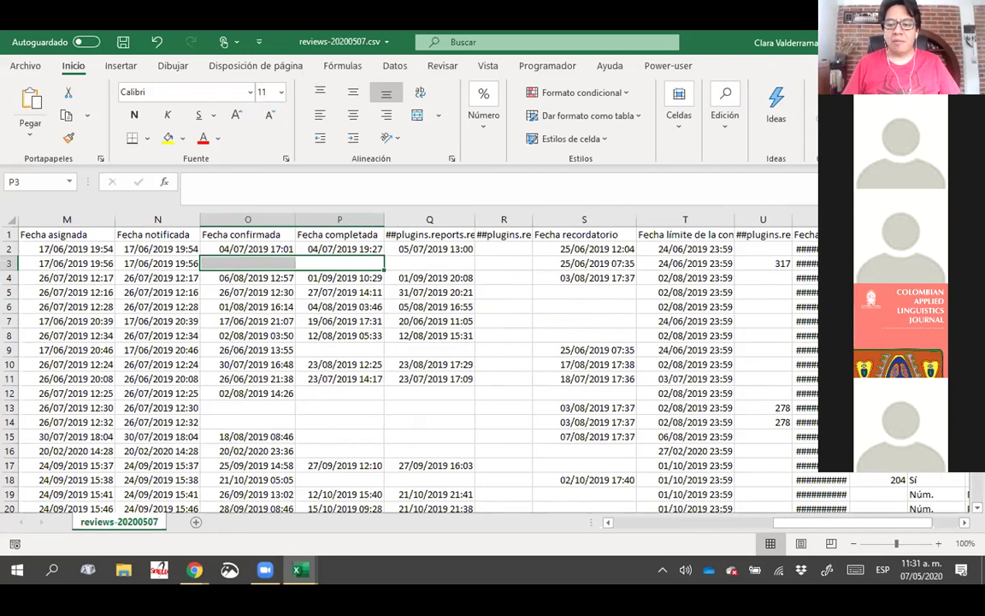
double_click(851, 220)
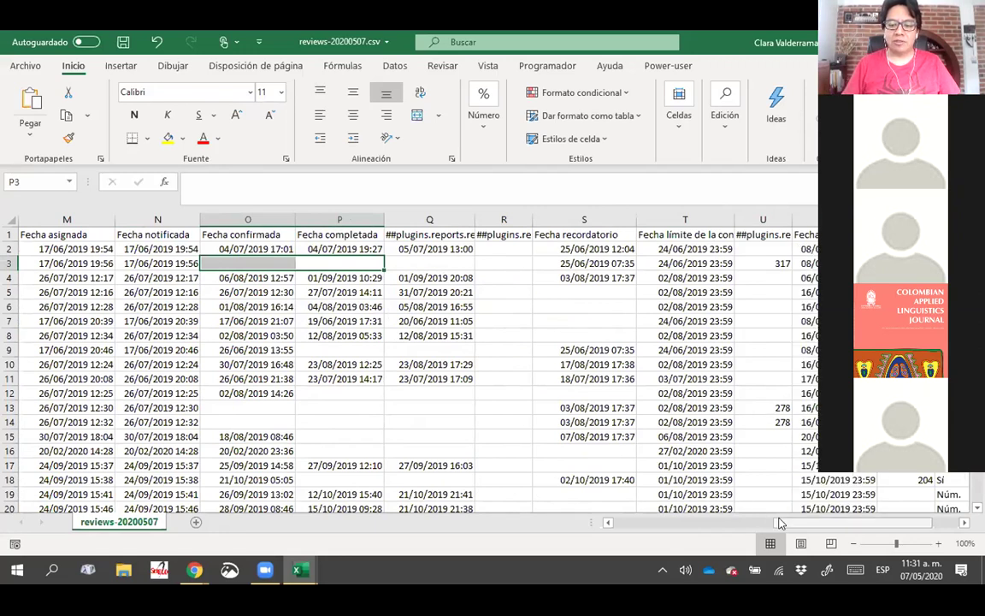
Look over the remaining date and Rechazado columns of the reviews report down to about row 261
drag(780, 524, 804, 525)
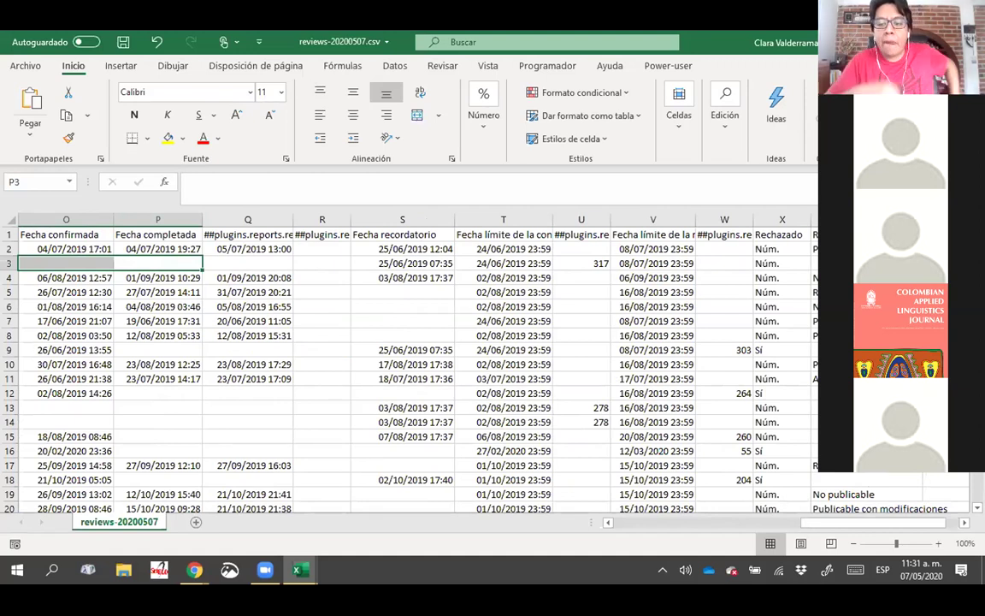
scroll(411, 368, down, 20)
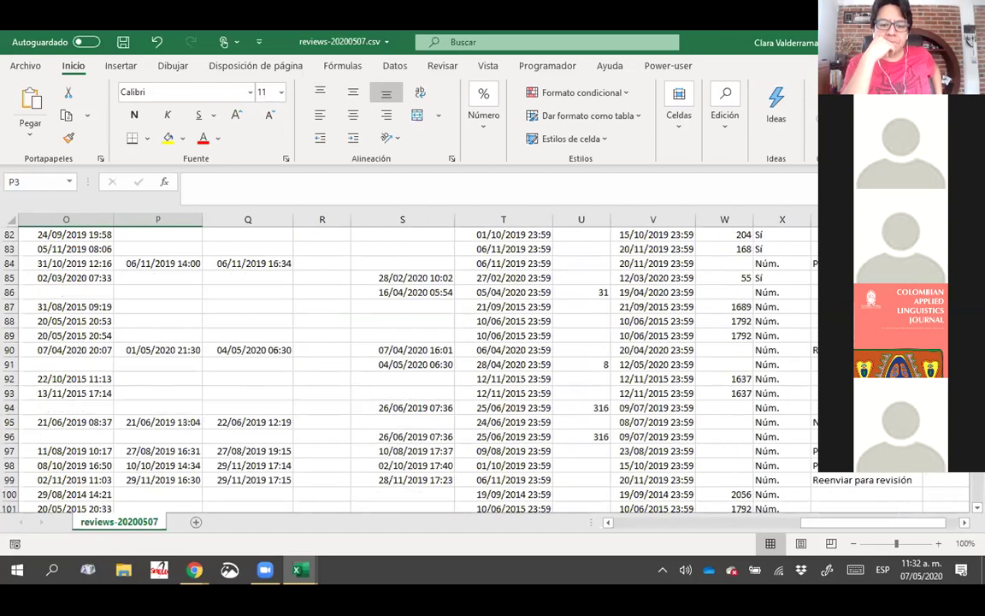
scroll(411, 368, down, 20)
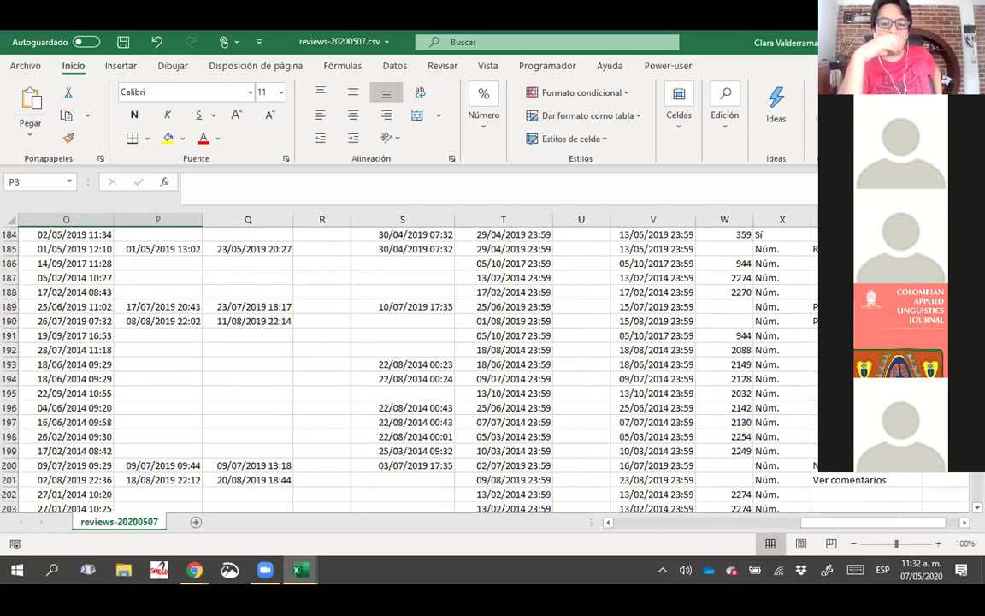
scroll(410, 368, down, 20)
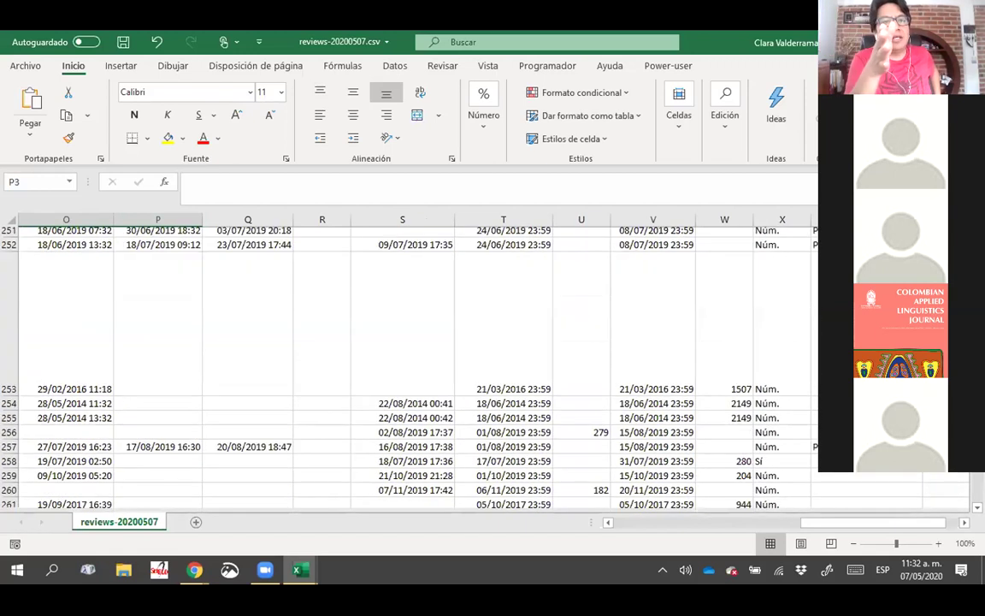
scroll(698, 388, up, 20)
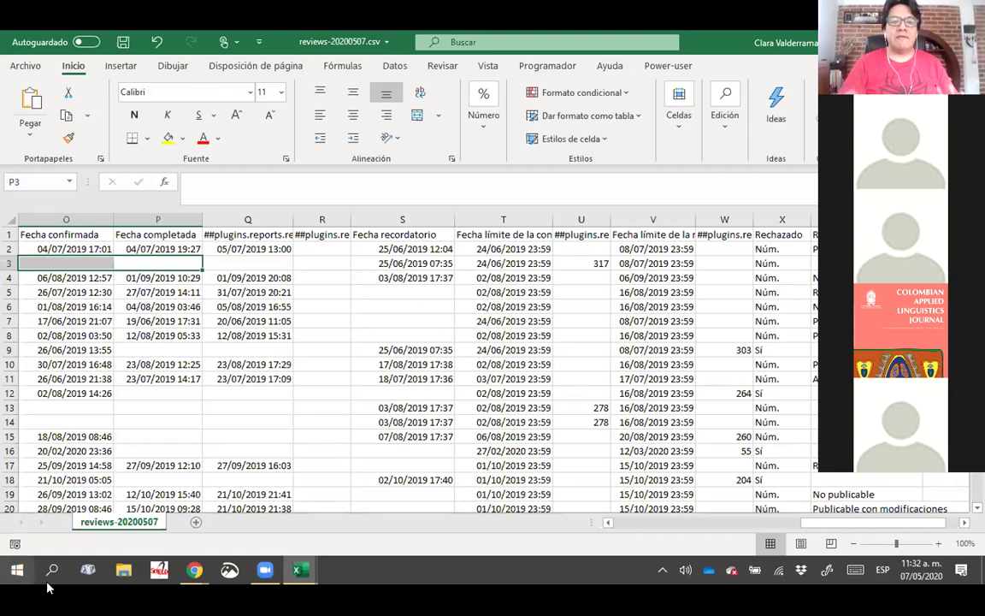
Switch to the articles-CALJ-20200507.csv workbook, maximize it and look through its article rows down to the last submissions
mouse_move(304, 573)
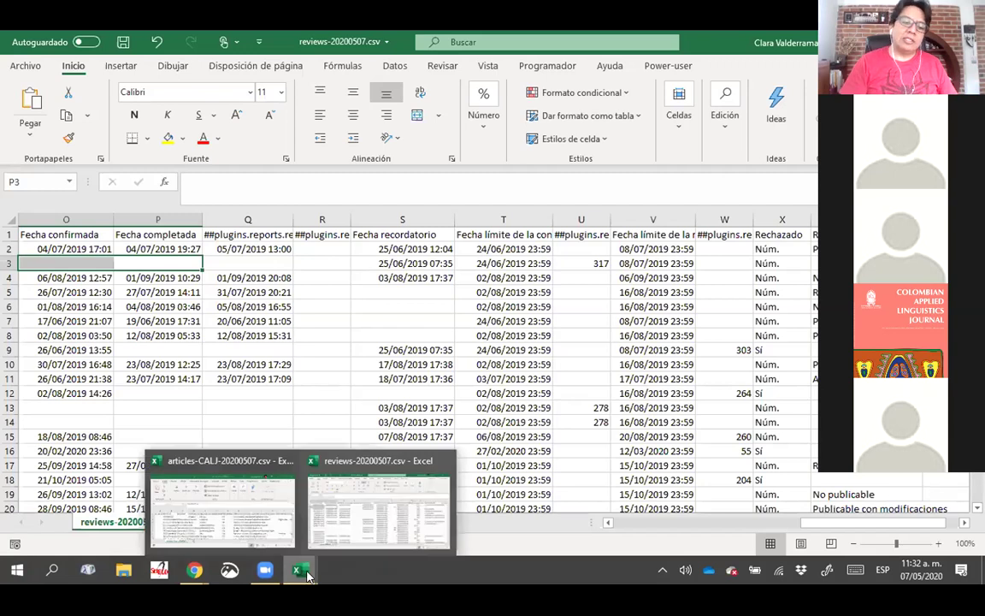
click(256, 530)
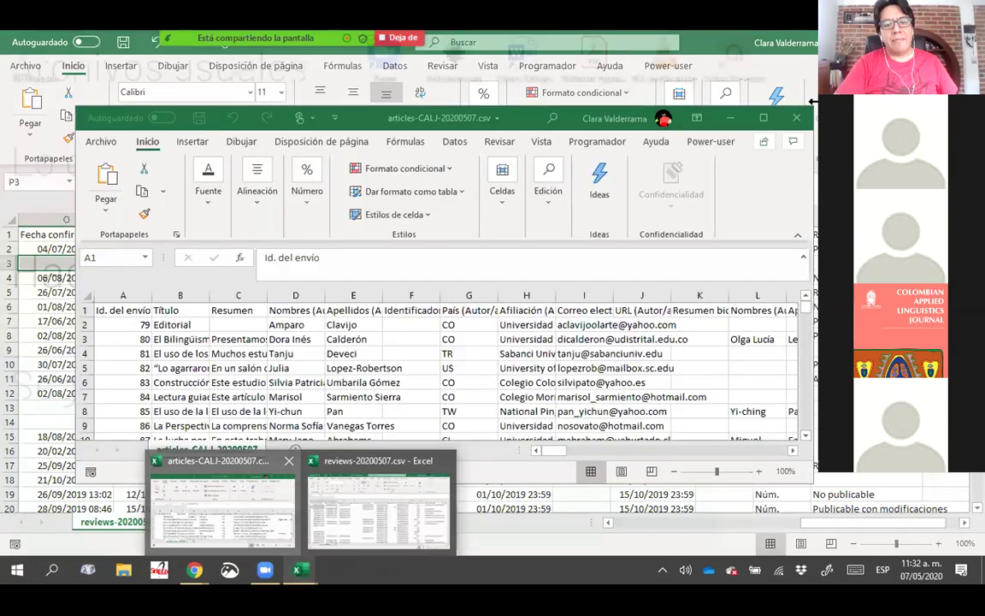
click(764, 118)
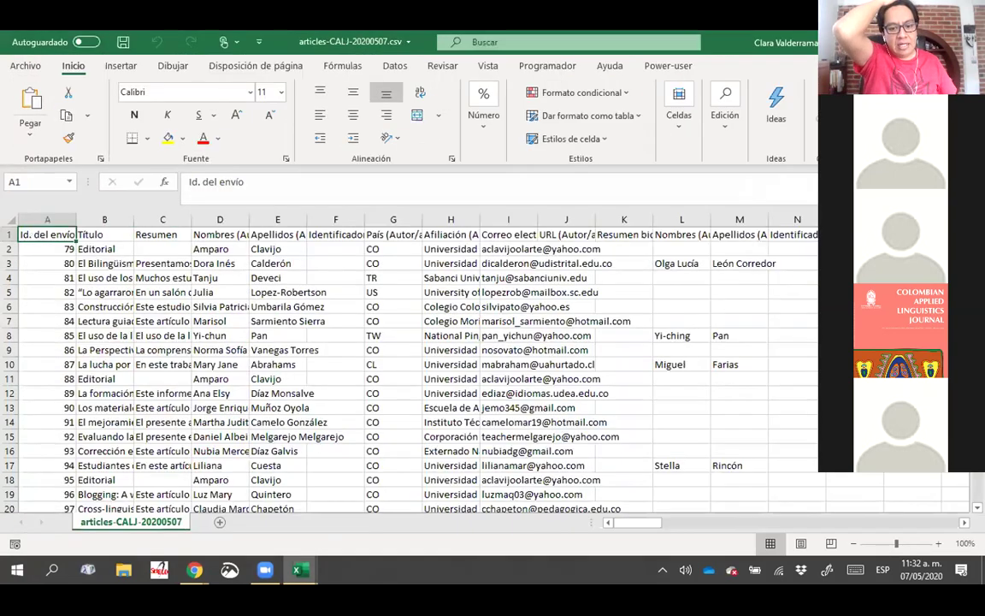
scroll(427, 359, down, 15)
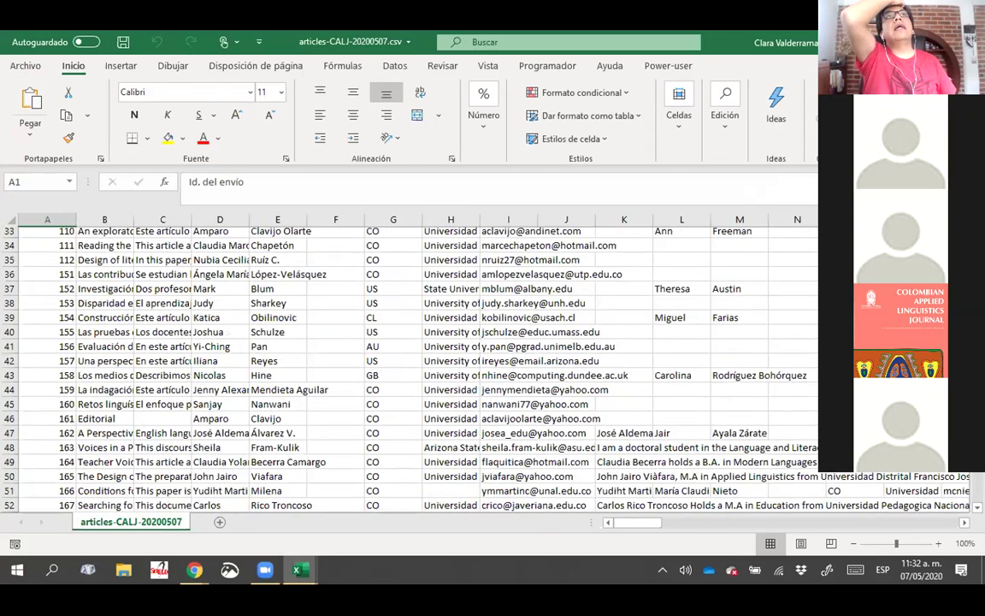
scroll(571, 390, down, 3)
scroll(571, 390, up, 4)
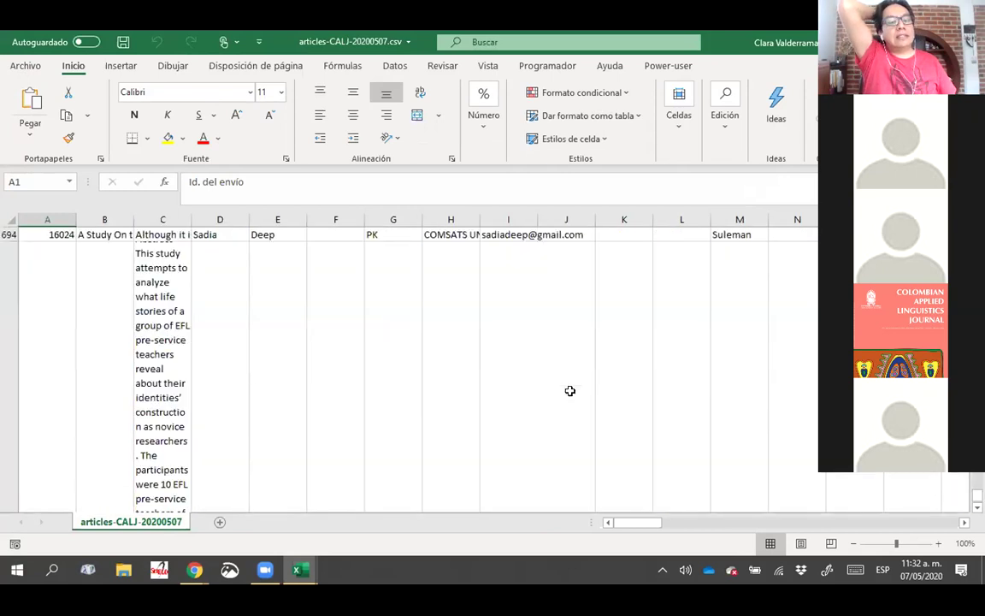
scroll(570, 391, up, 12)
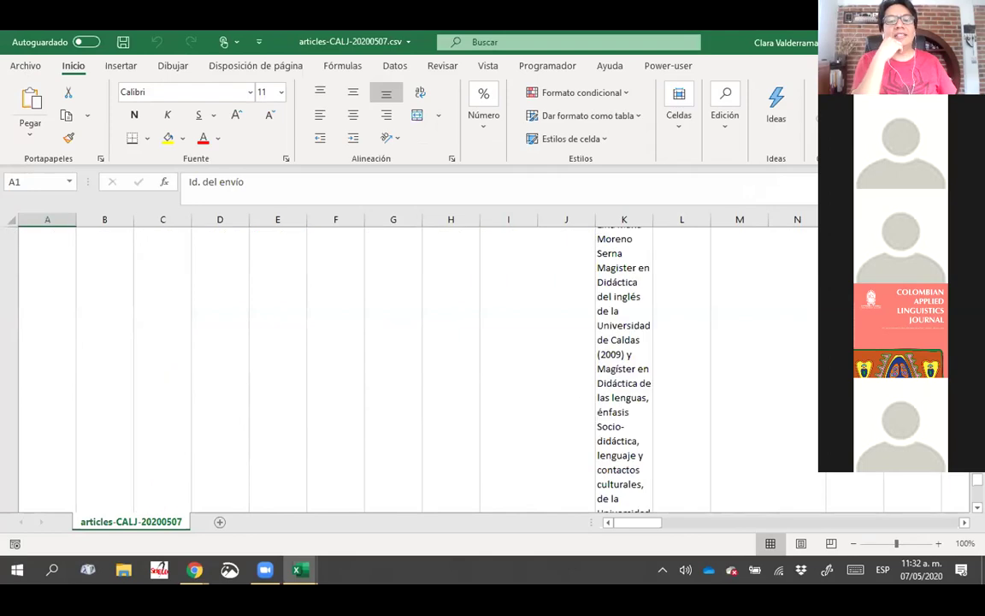
scroll(569, 391, up, 20)
scroll(569, 390, up, 20)
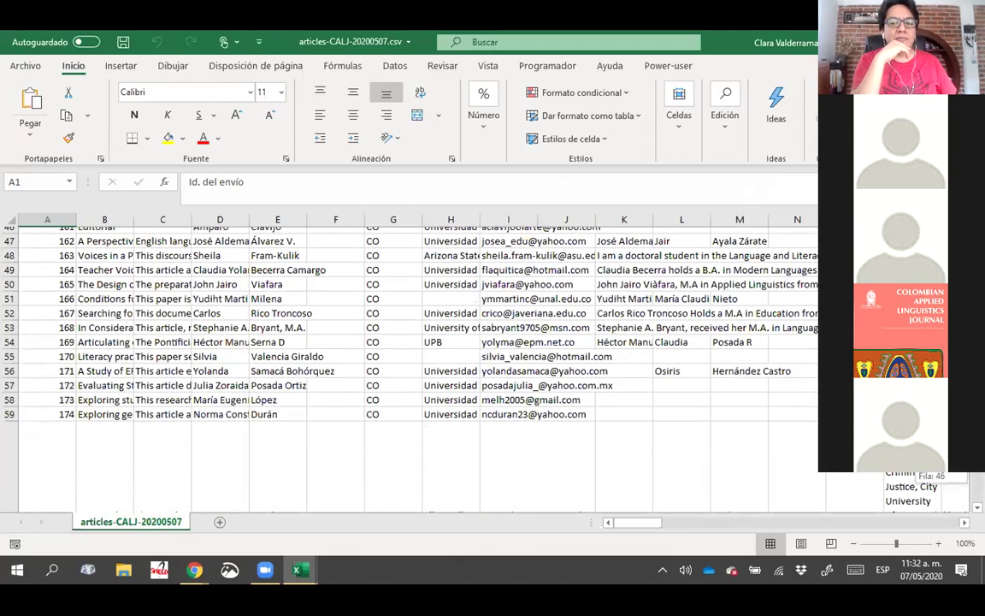
scroll(569, 391, up, 15)
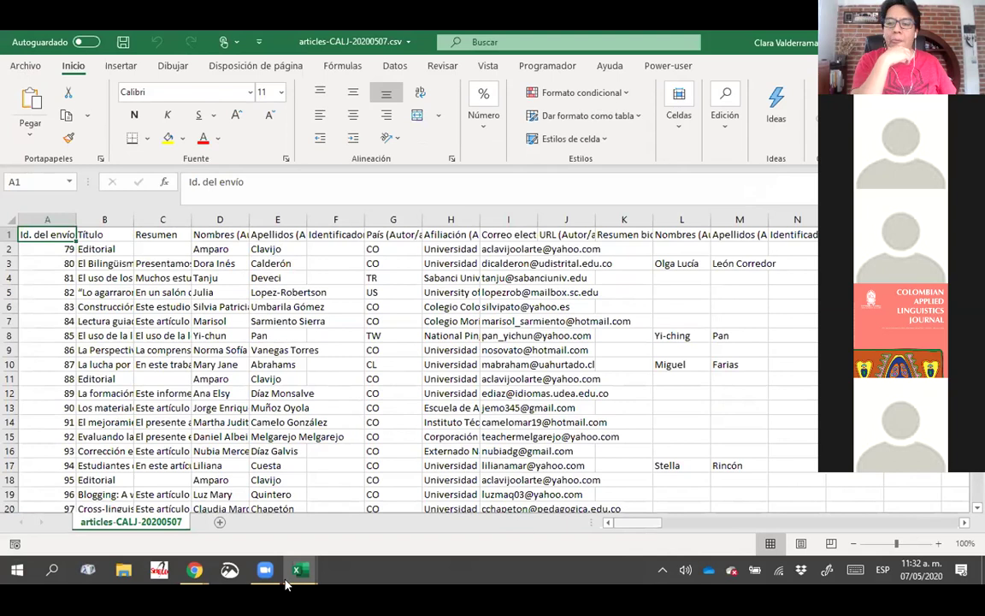
Switch to the OJS Herramientas page in Chrome, open the custom report generator and list its default report templates
mouse_move(194, 571)
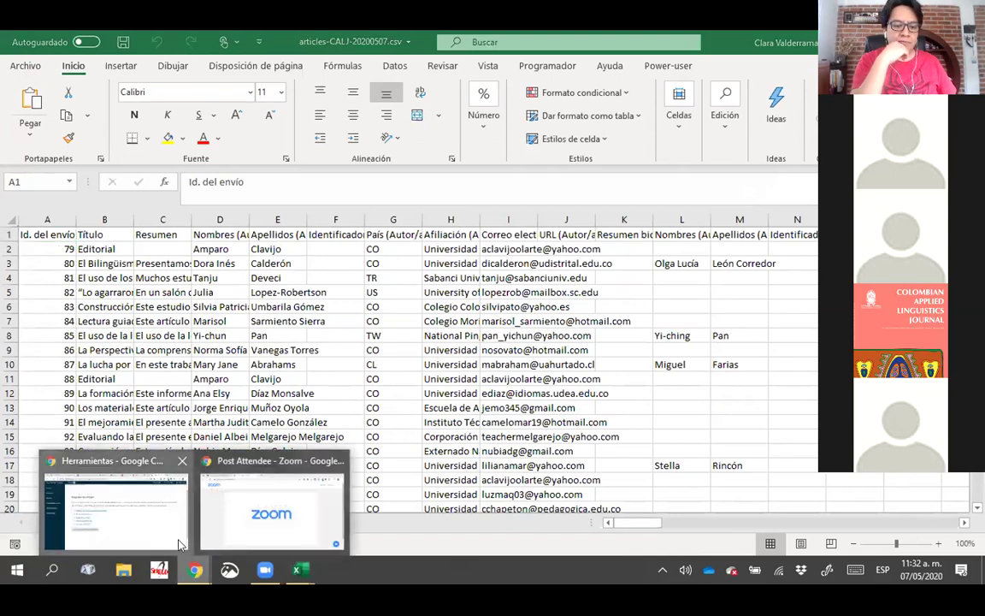
click(155, 523)
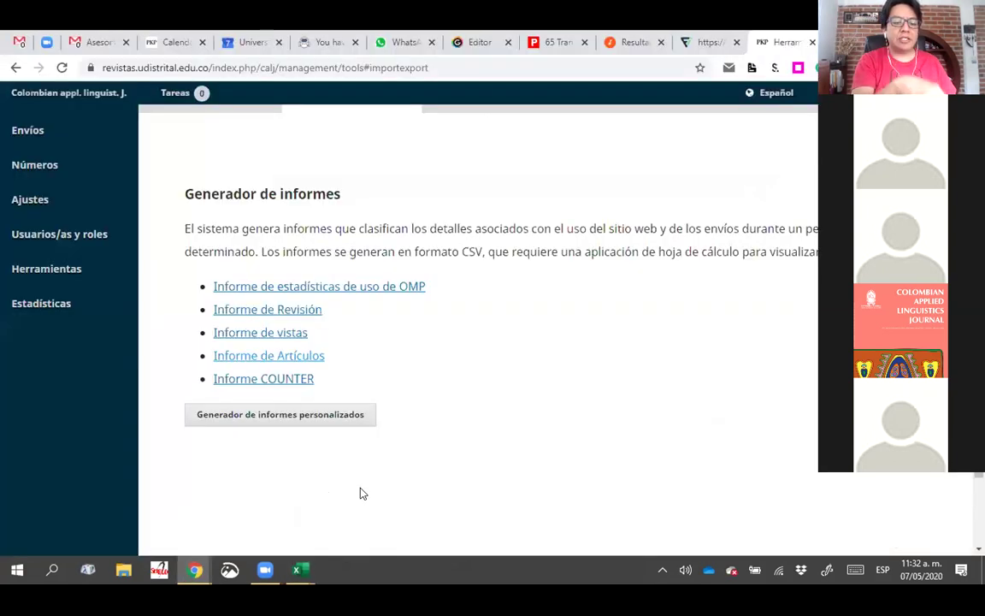
click(313, 421)
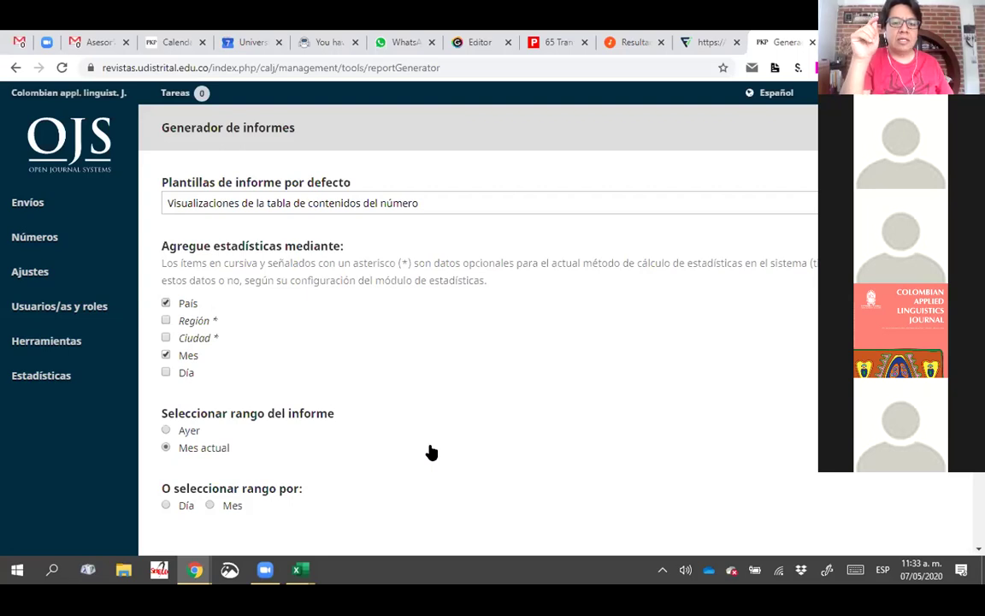
scroll(432, 452, down, 1)
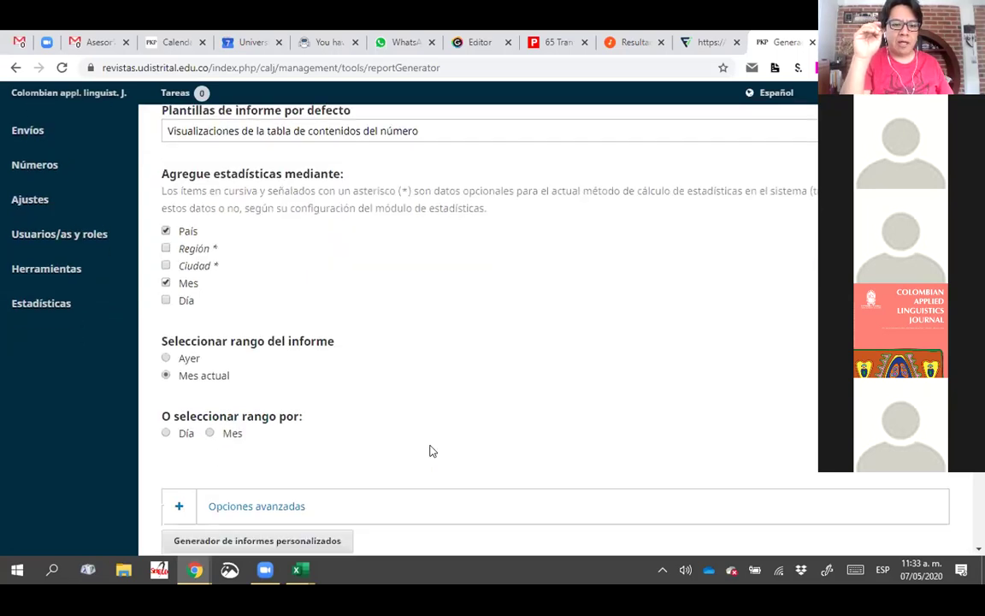
click(433, 130)
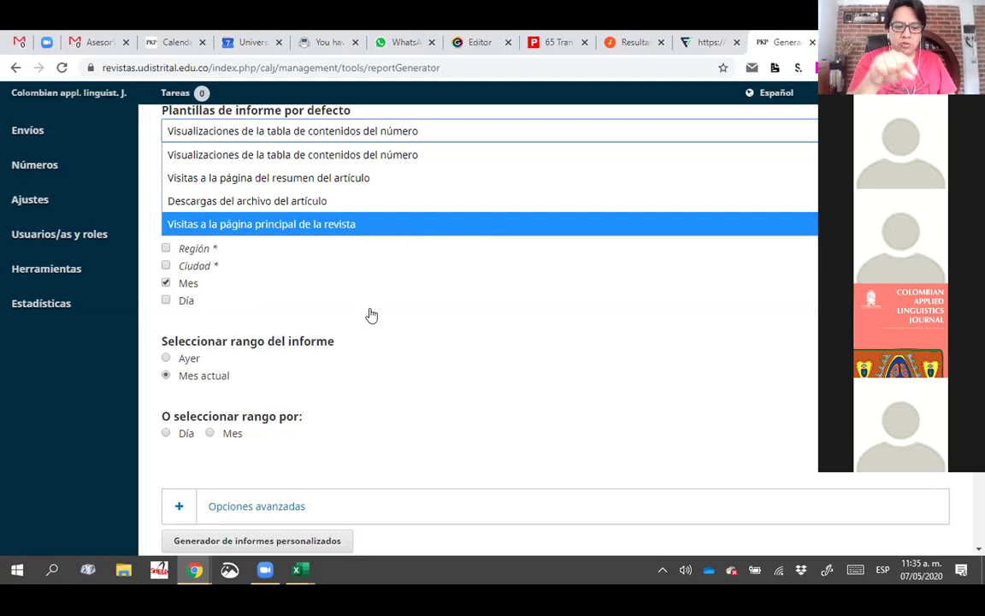
Set the custom report's range to Día and review the Desde and Hasta date fields and the statistics options
click(166, 432)
scroll(340, 335, down, 3)
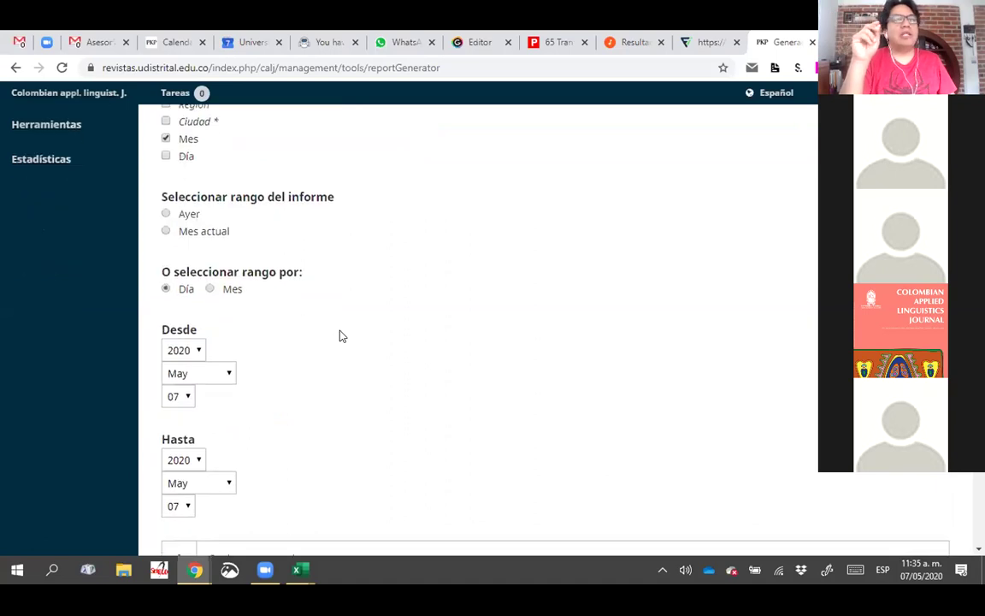
scroll(308, 335, down, 1)
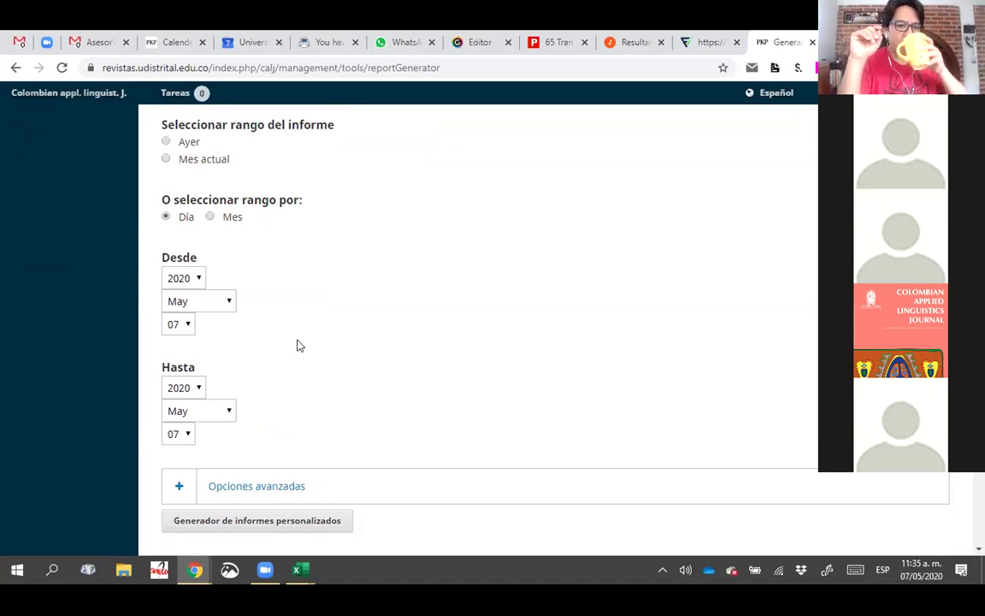
scroll(298, 345, up, 4)
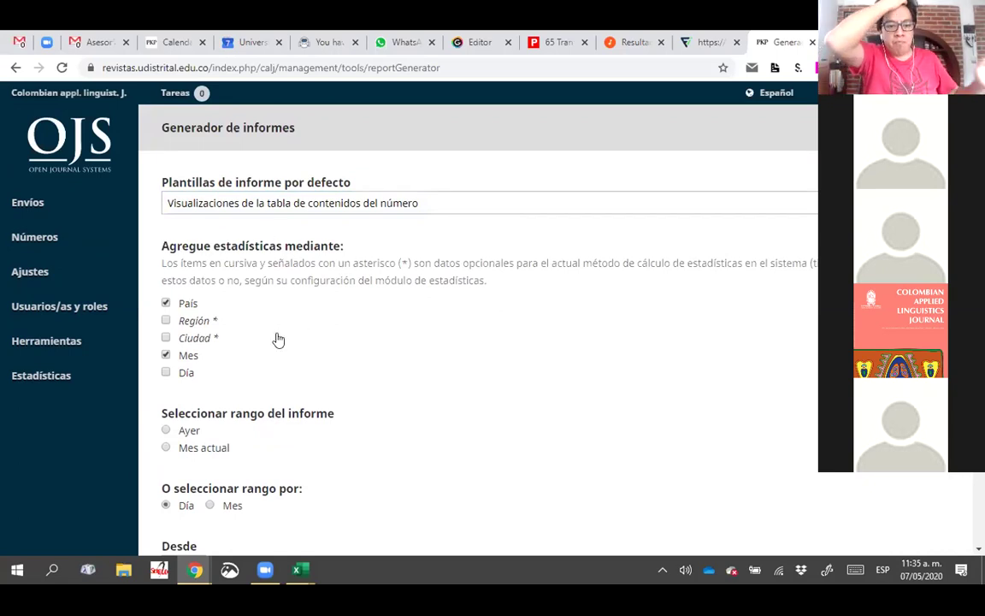
scroll(278, 340, down, 3)
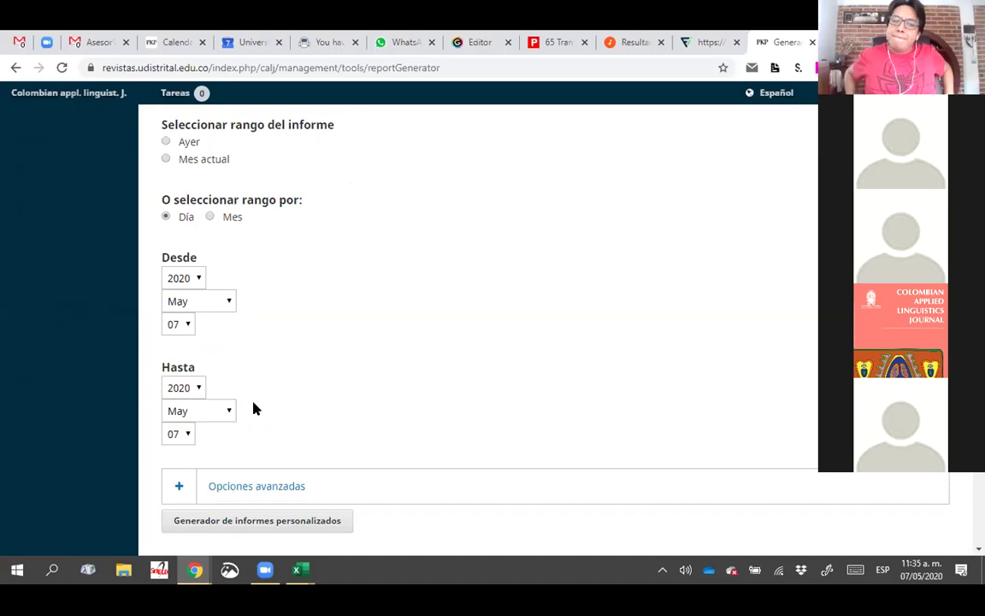
scroll(265, 403, up, 3)
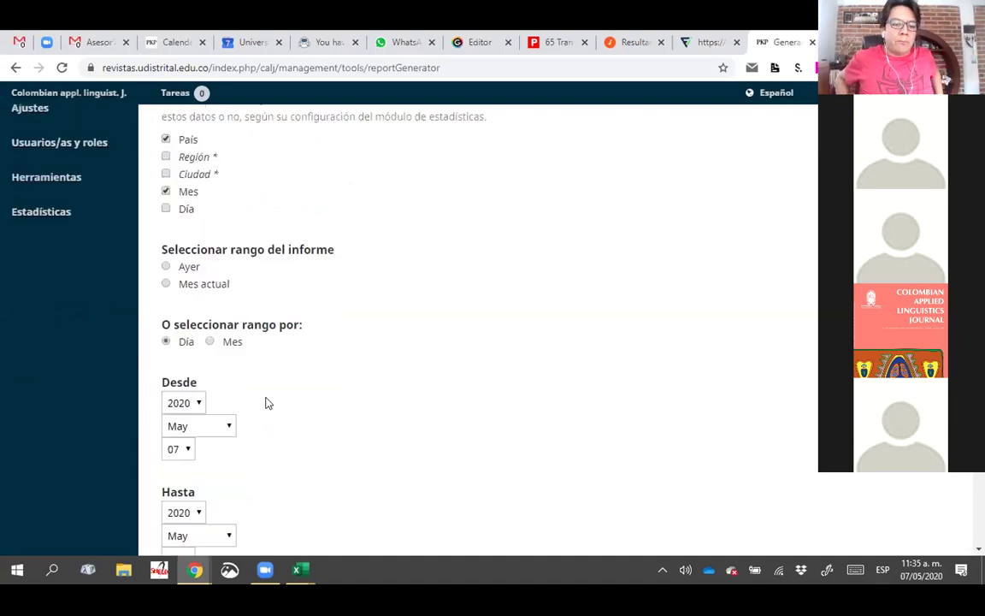
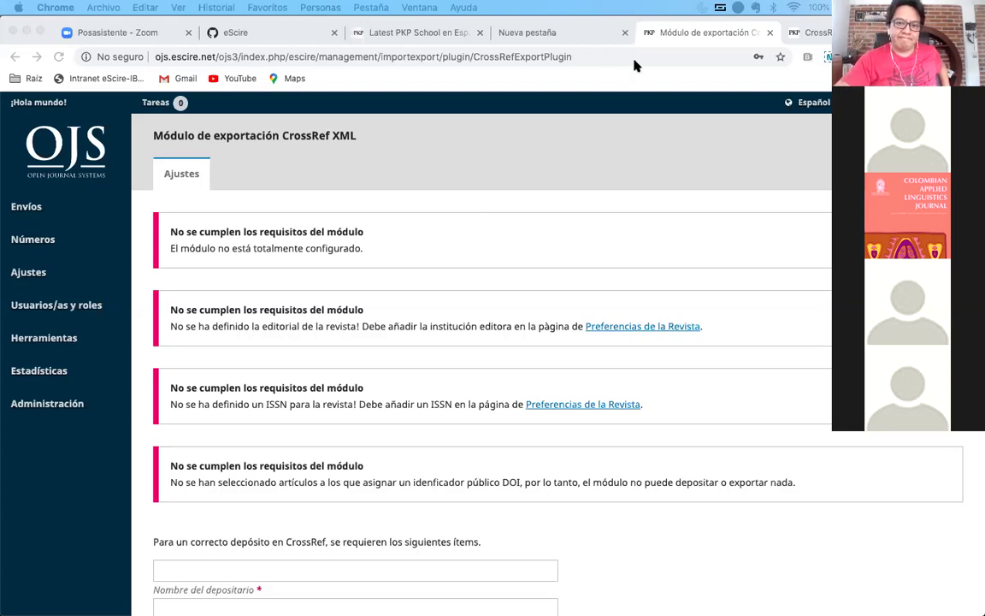
click(594, 146)
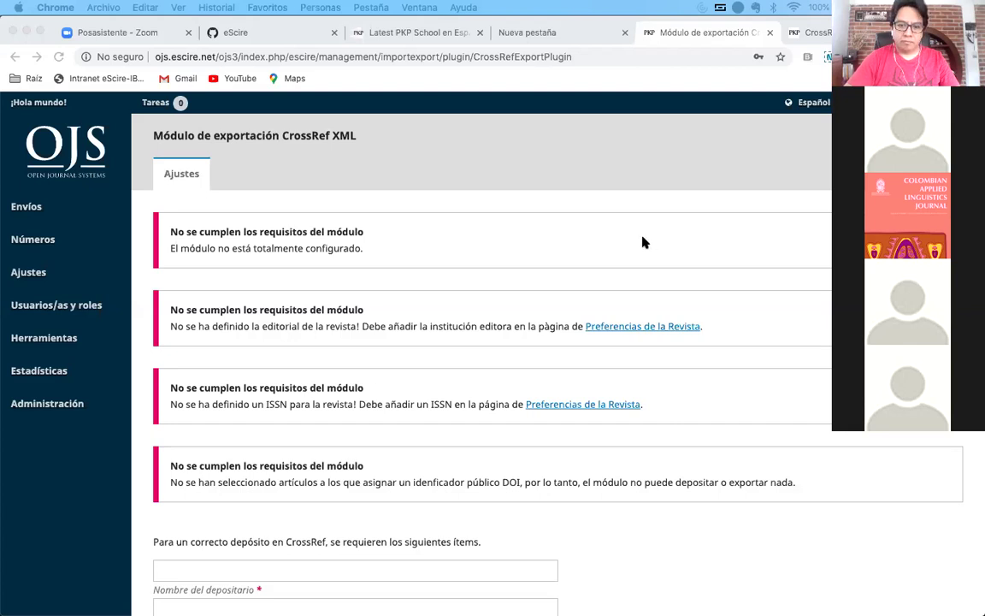
click(593, 248)
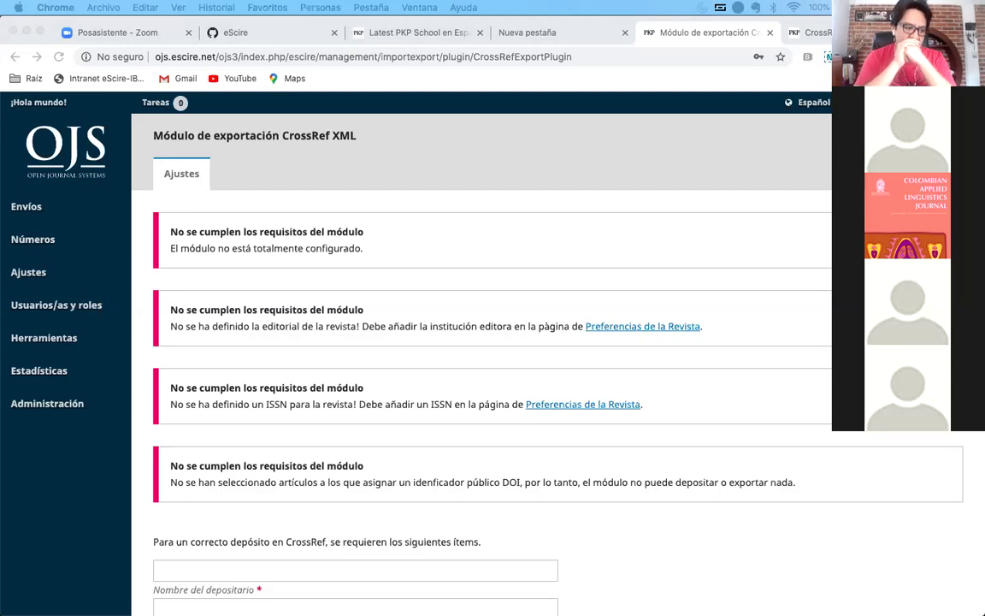
click(586, 186)
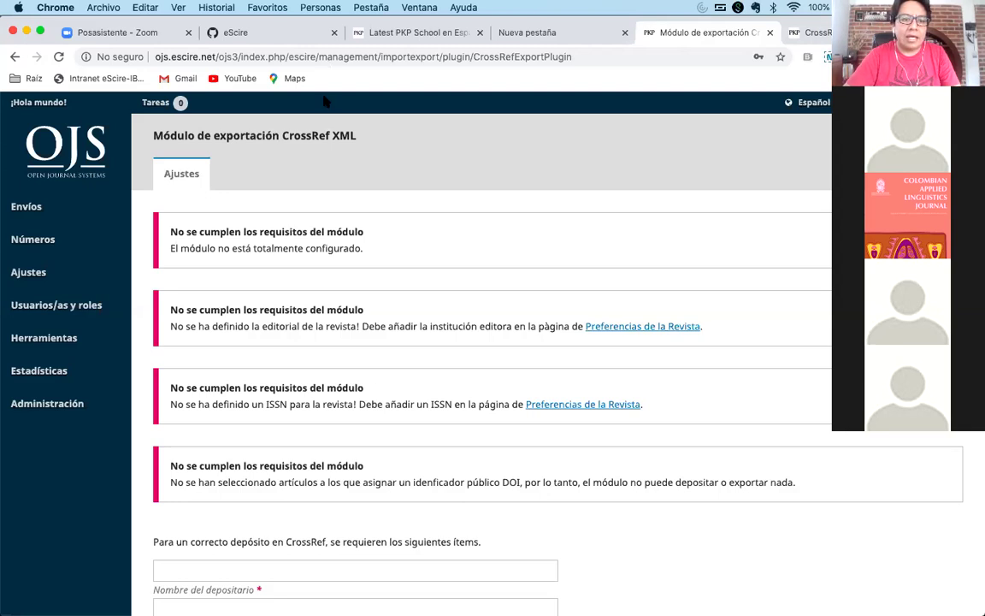
mouse_move(787, 107)
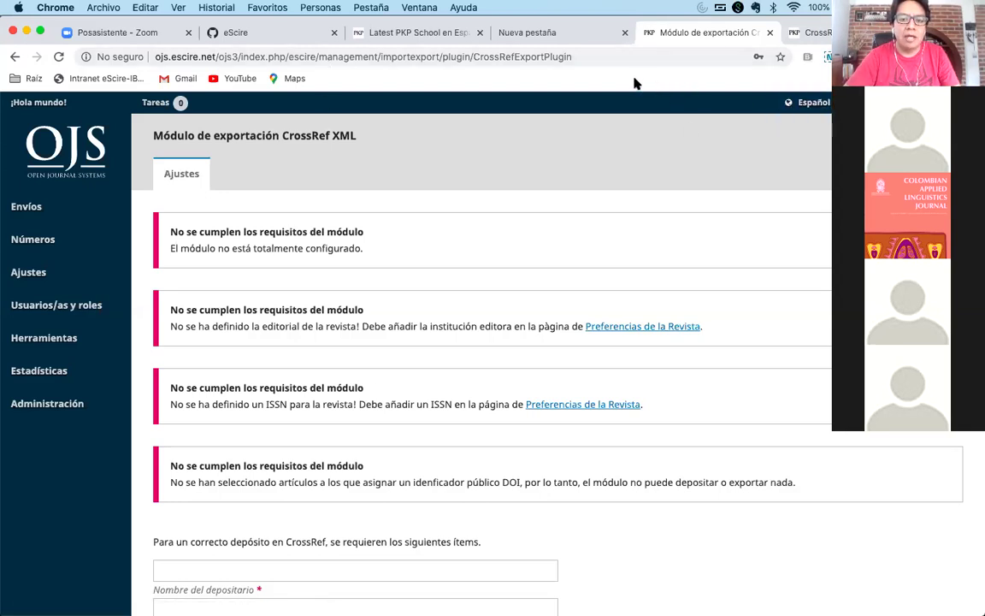
Look through the PKP School en Español topics on the PKP Community Forum to the end of the list
click(389, 34)
scroll(77, 291, down, 4)
scroll(77, 293, down, 4)
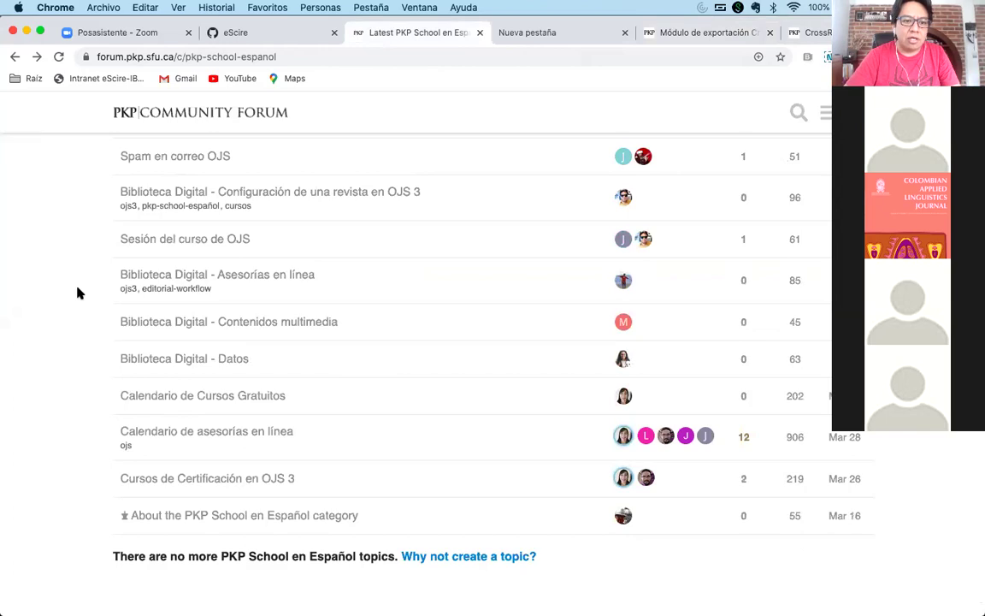
Search for "pkp school" in a new browser tab, open the PKP School site and show its list of courses
key(super+t)
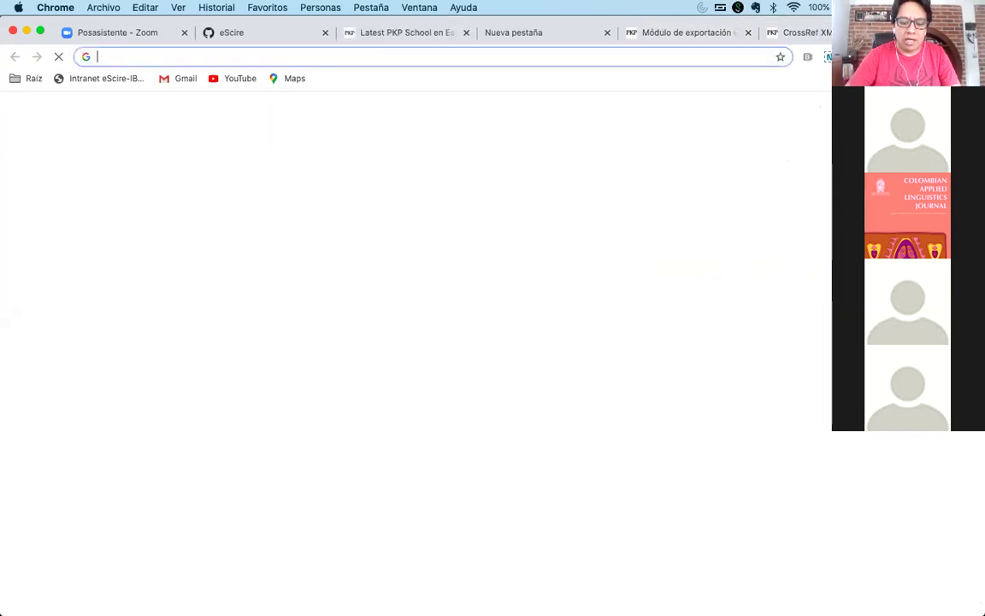
text(pkp school)
key(Return)
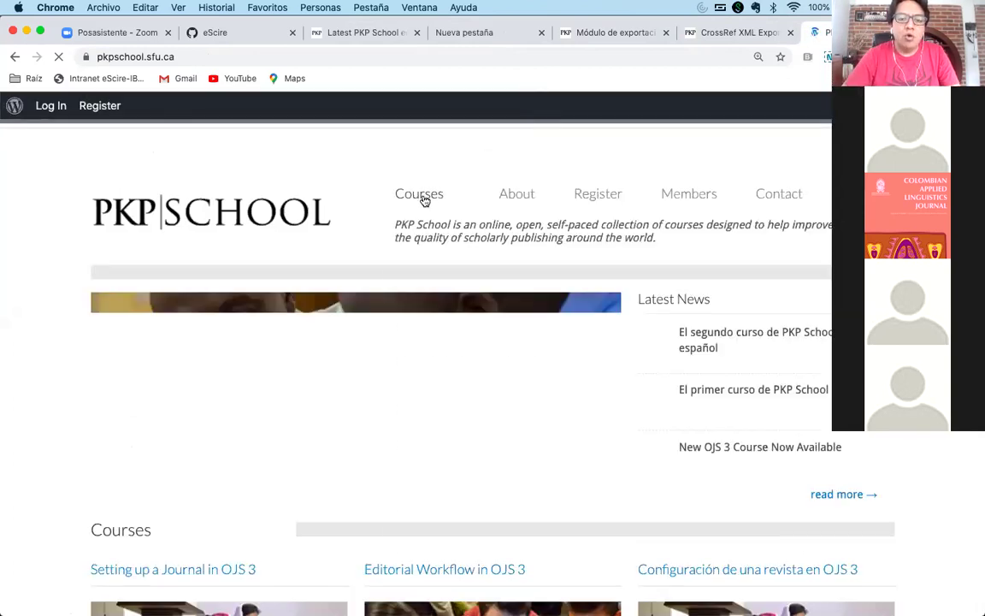
mouse_move(428, 198)
scroll(434, 218, down, 1)
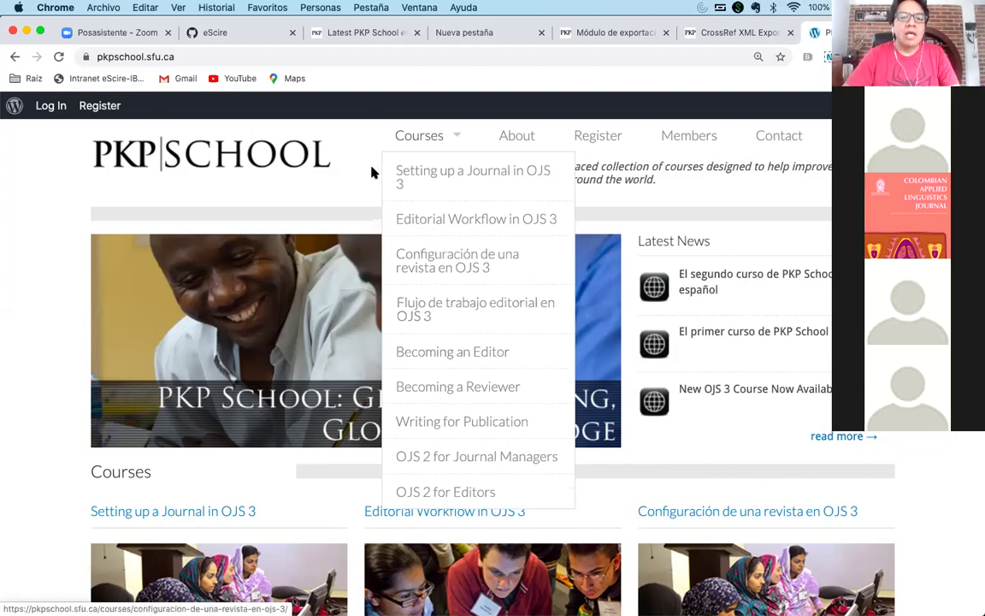
Return to the PKP Community Forum and open the topic Cursos de Certificación en OJS 3
click(336, 35)
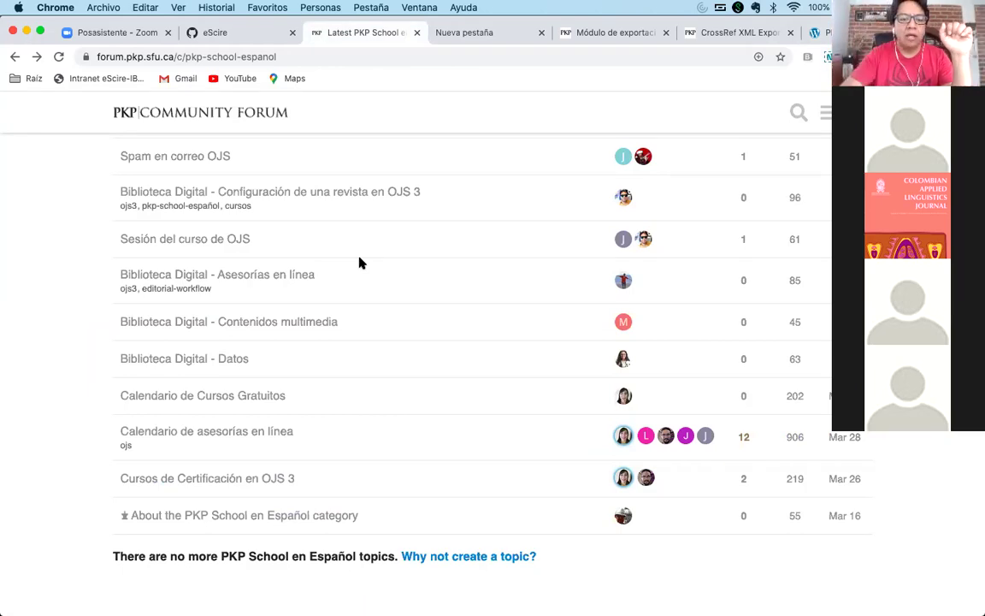
scroll(378, 297, down, 1)
click(203, 466)
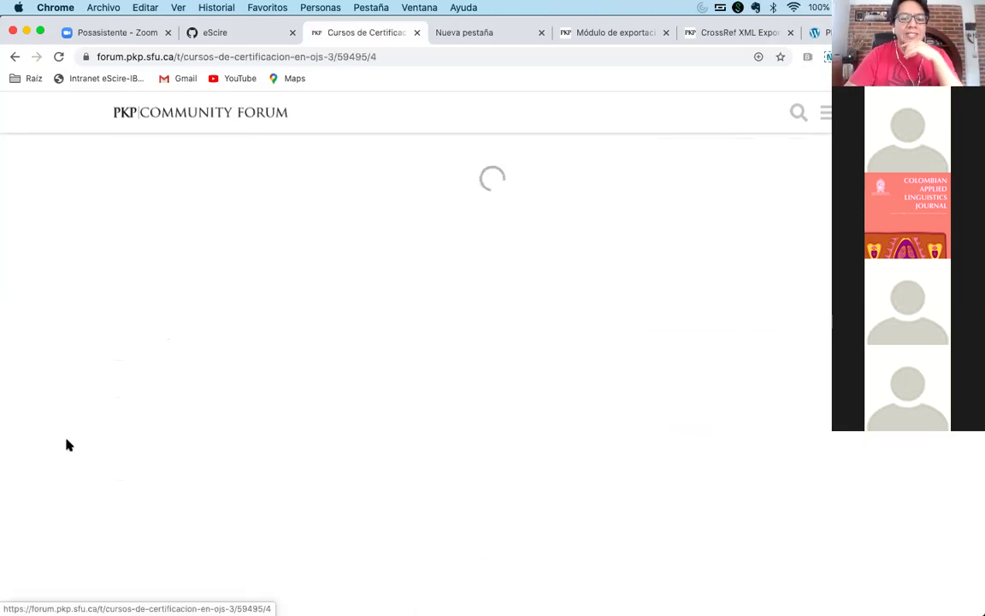
click(820, 32)
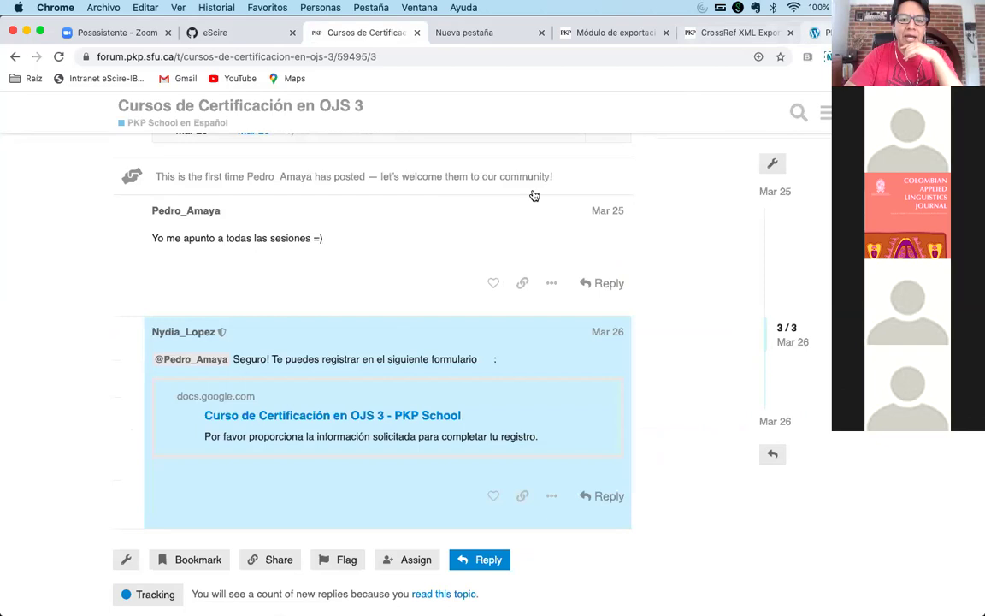
Review the certification costs and the session calendars for both courses in the Cursos de Certificación en OJS 3 topic
click(322, 33)
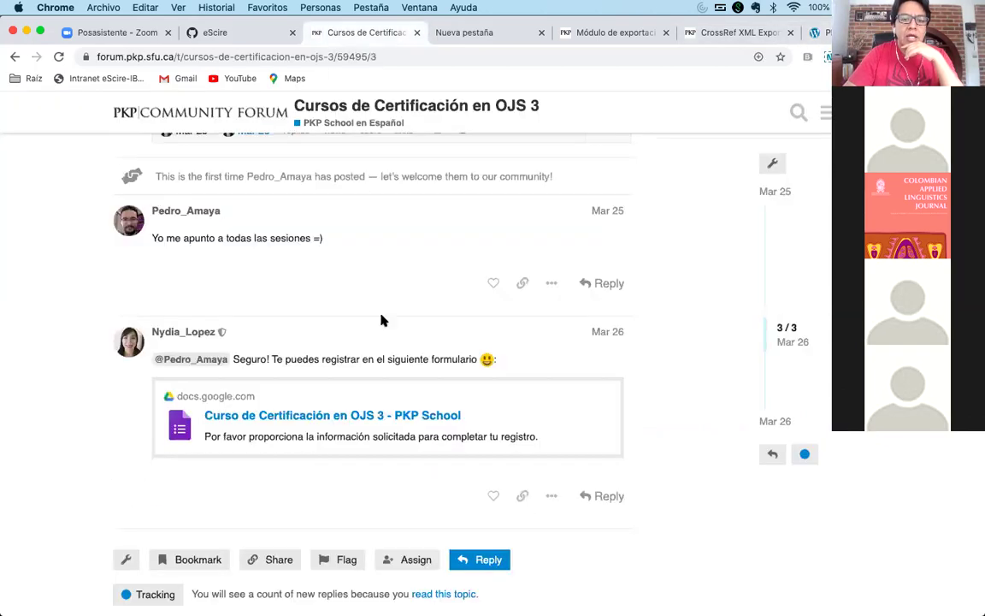
scroll(382, 320, up, 15)
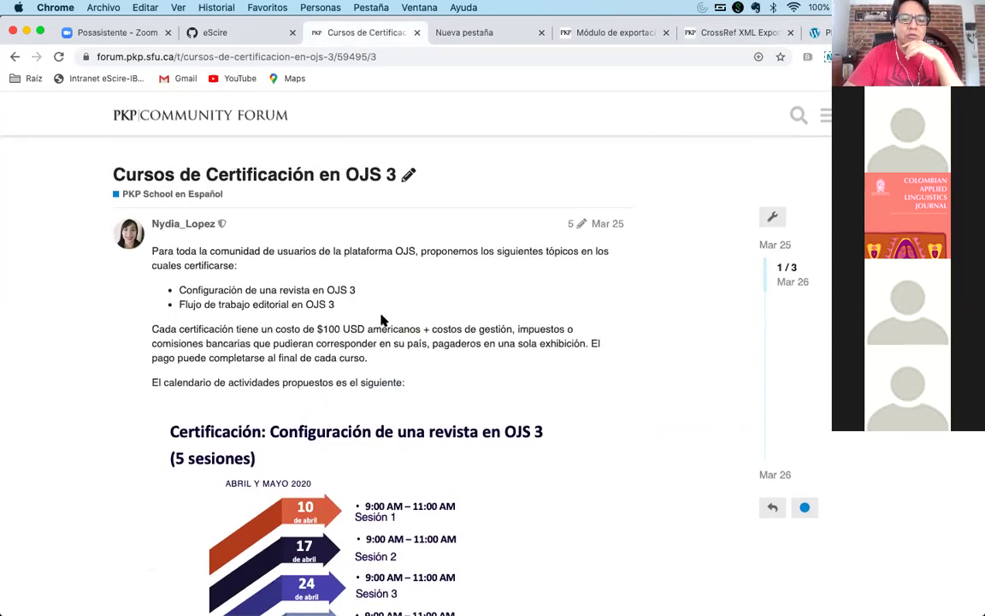
scroll(383, 320, down, 5)
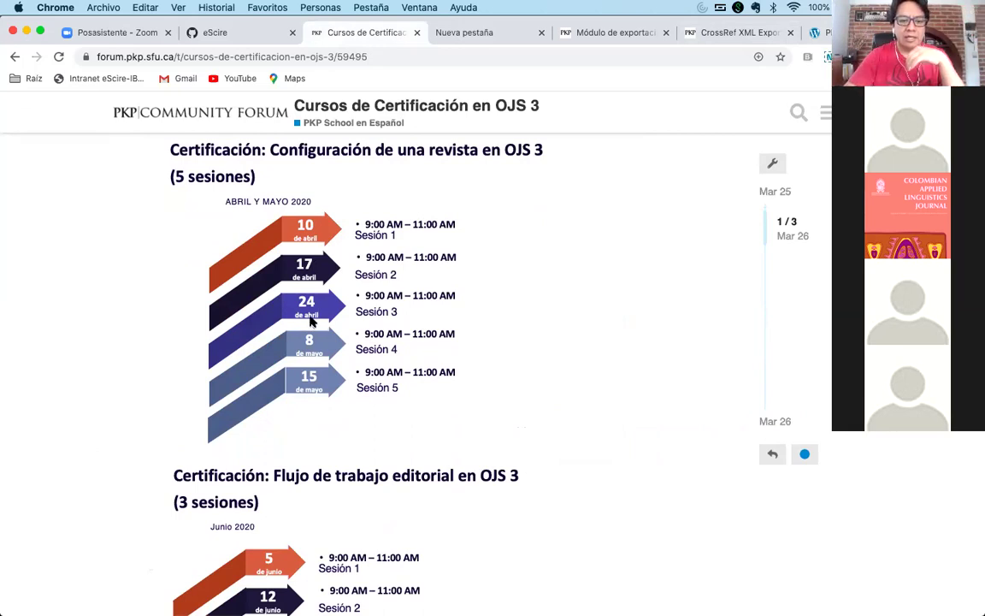
scroll(310, 321, down, 1)
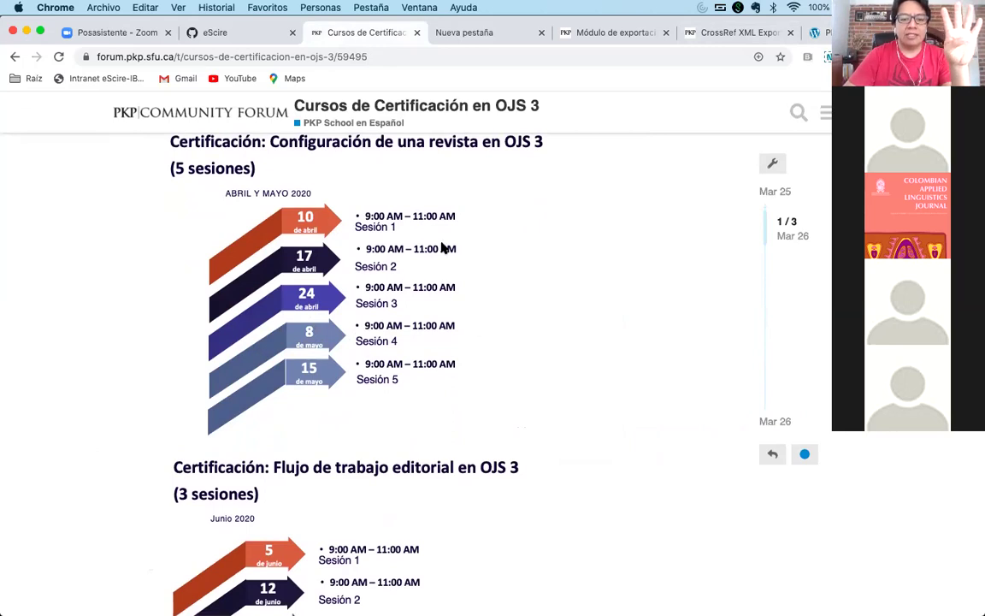
scroll(385, 272, down, 5)
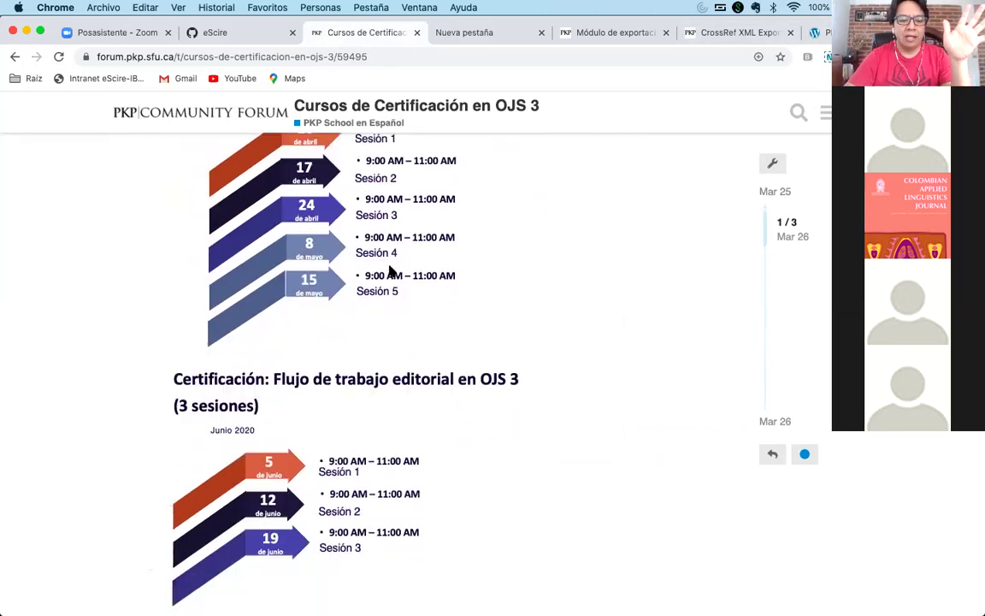
scroll(385, 285, up, 1)
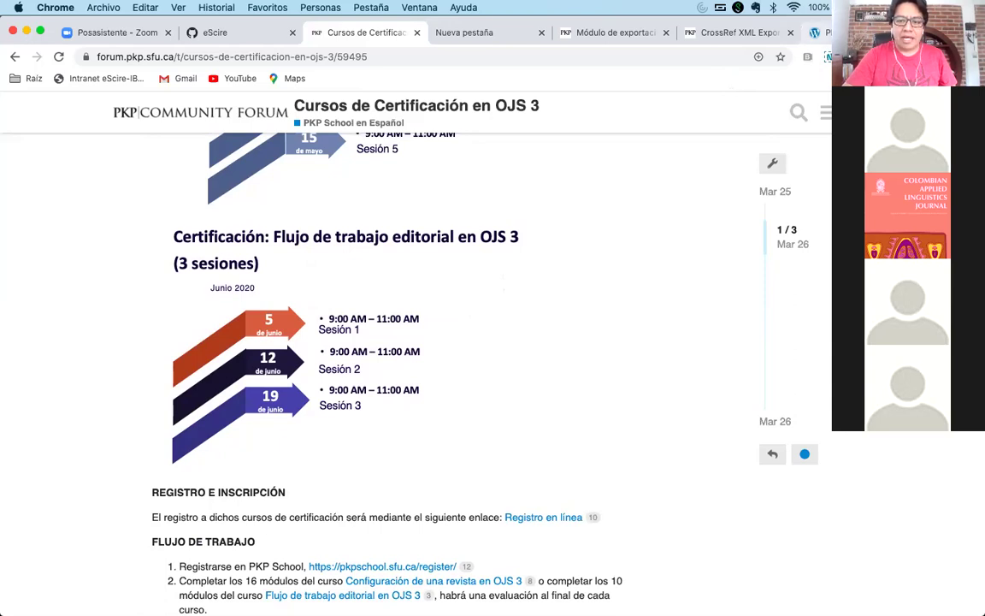
Show the PKP School home page alongside the forum topic's session calendar for Flujo de trabajo editorial en OJS 3, ending on PKP School
key(super+9)
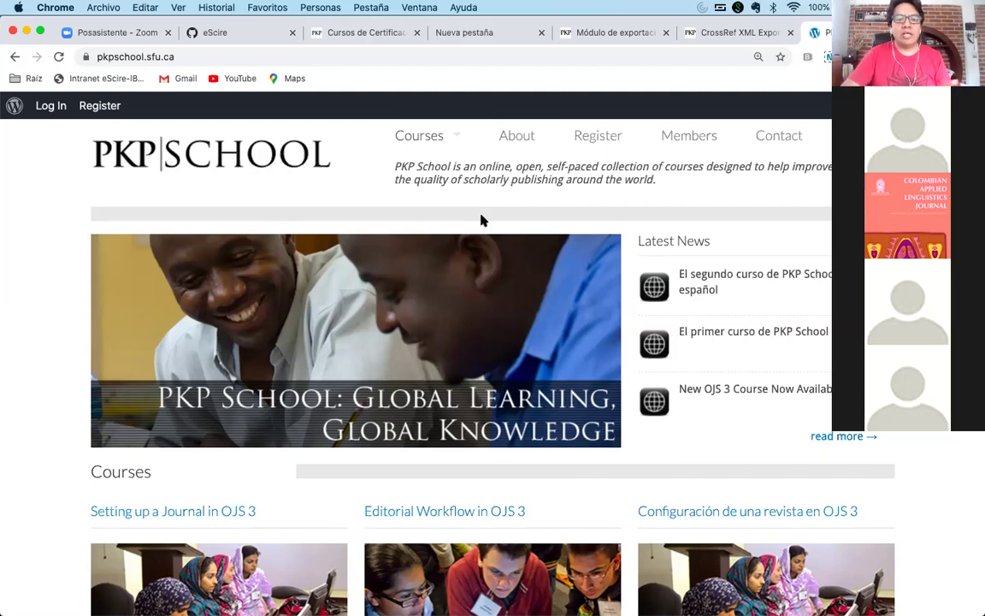
click(325, 38)
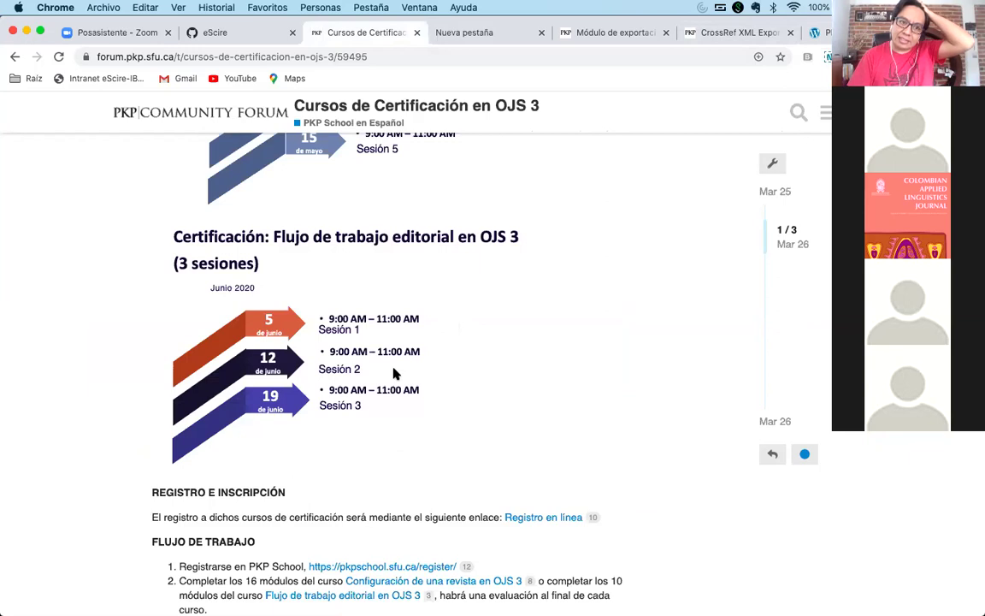
scroll(395, 372, up, 1)
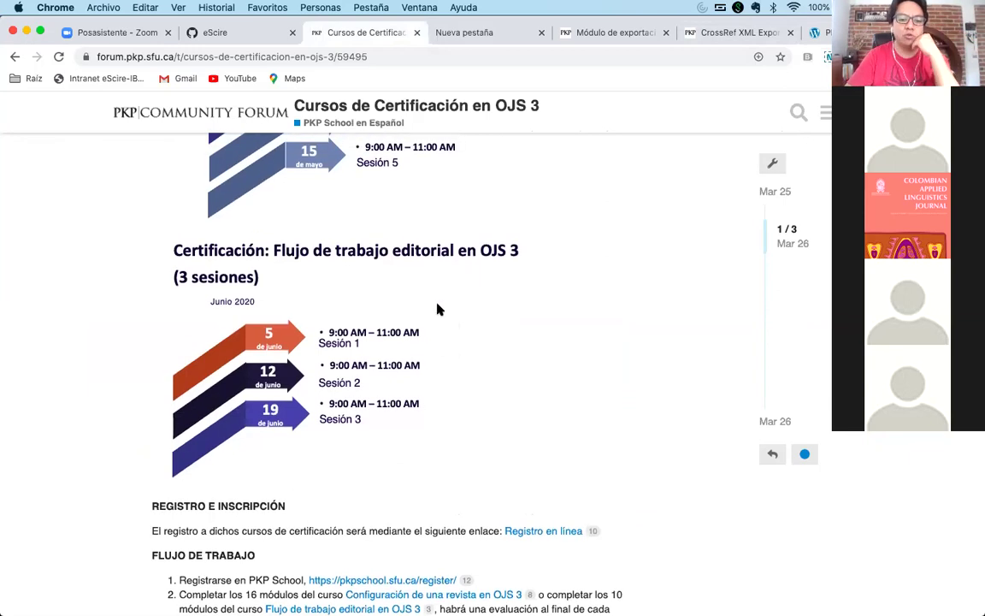
scroll(530, 311, up, 1)
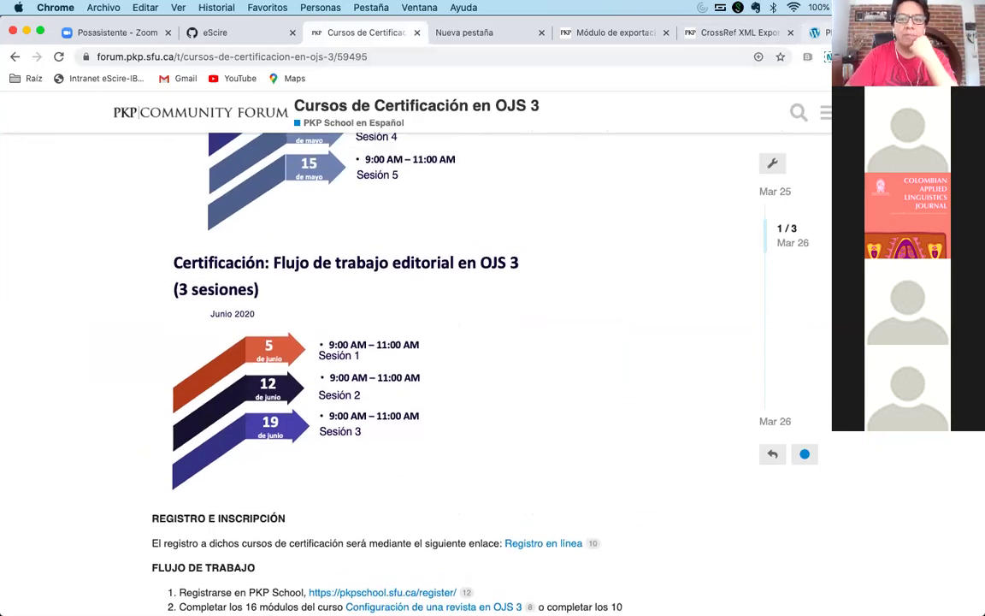
click(820, 33)
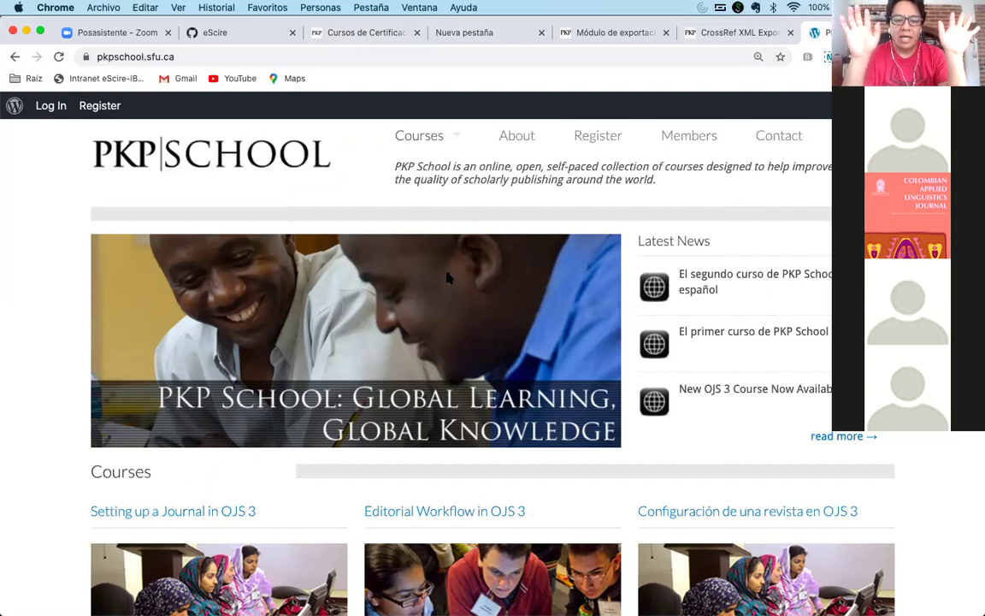
mouse_move(443, 132)
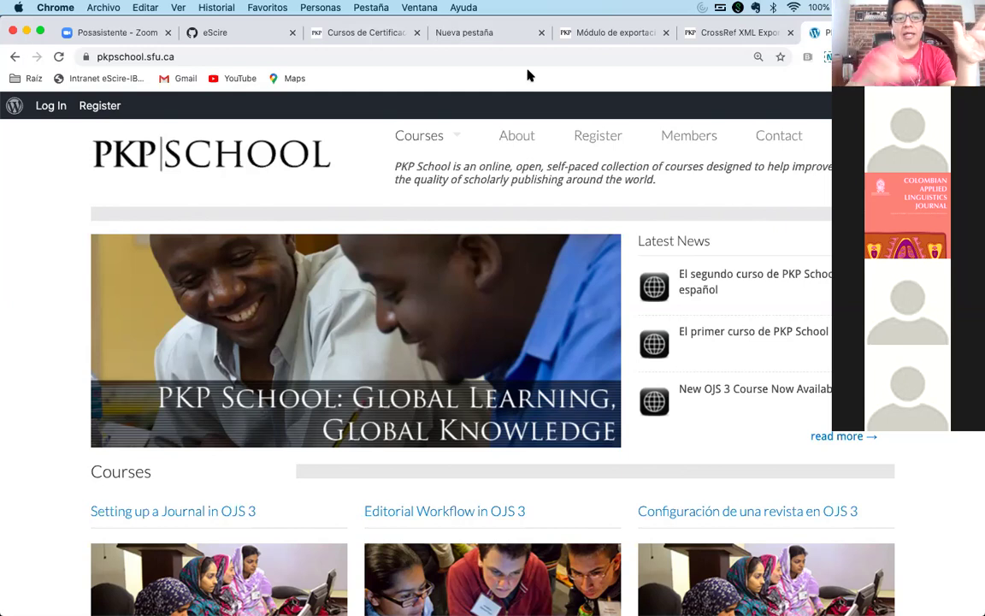
Return to the forum topic and look through its registration section, workflow requirements and certification flowchart
click(331, 40)
scroll(386, 265, down, 5)
scroll(386, 264, down, 3)
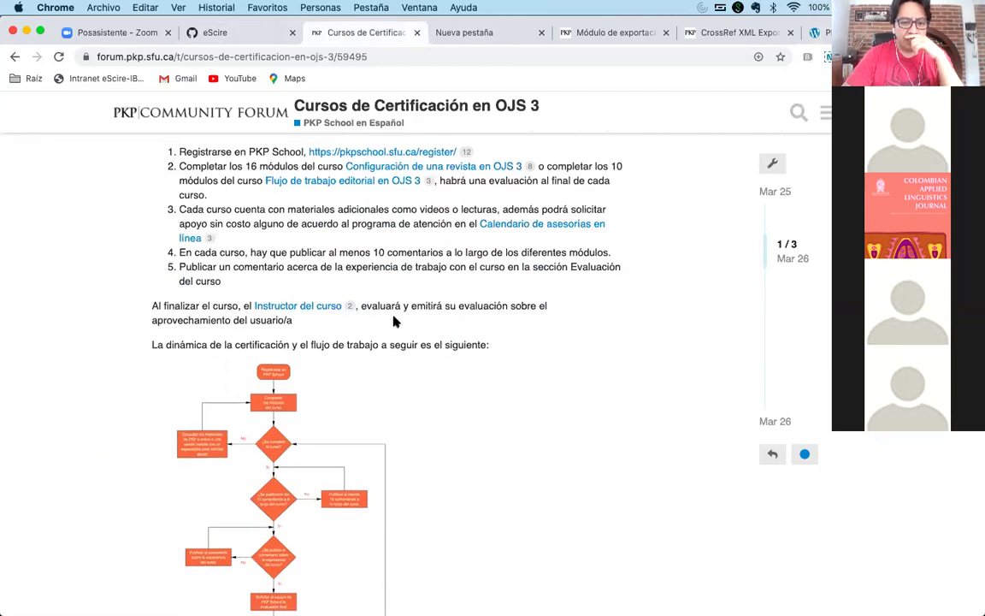
scroll(393, 320, down, 8)
scroll(393, 320, up, 12)
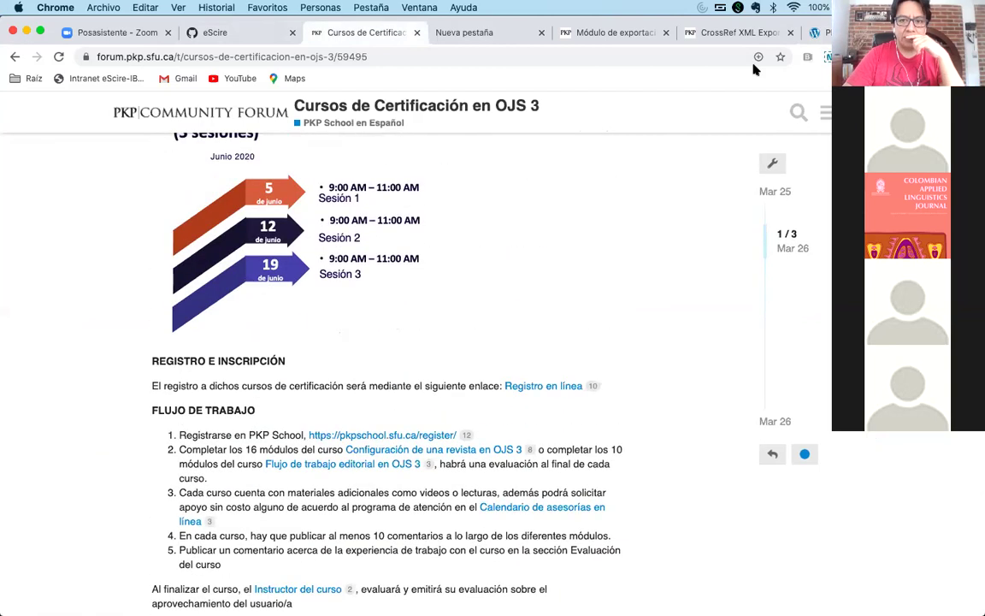
On PKP School, open the course Configuración de una revista en OJS 3 and its Costo del curso y certificación page
click(816, 32)
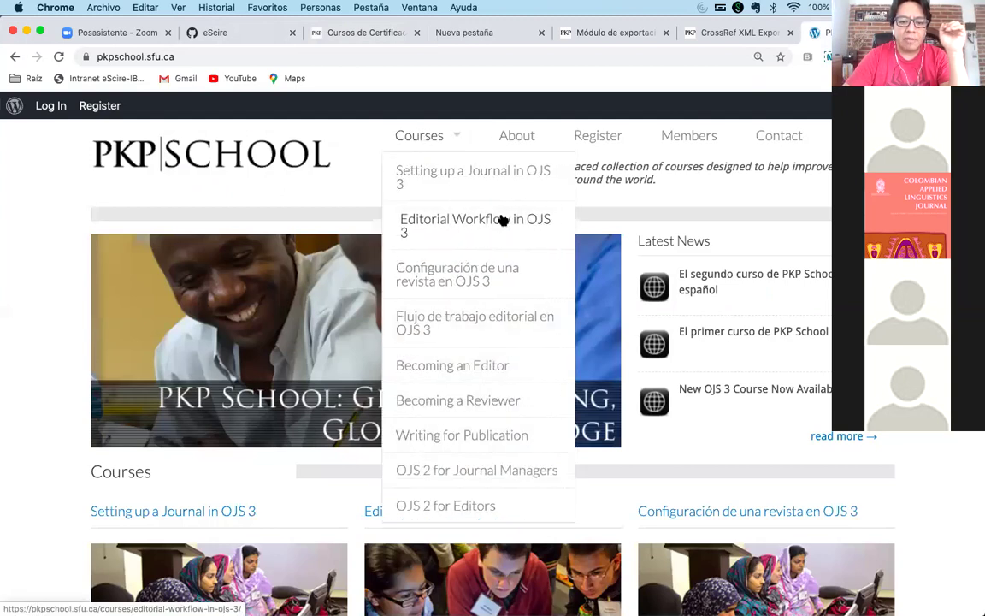
click(473, 267)
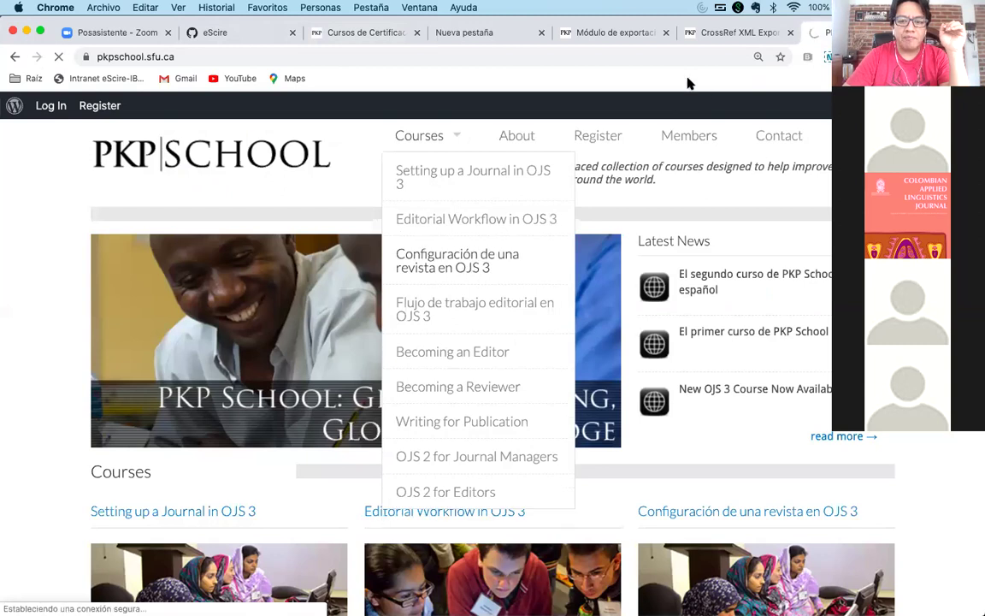
scroll(677, 282, down, 1)
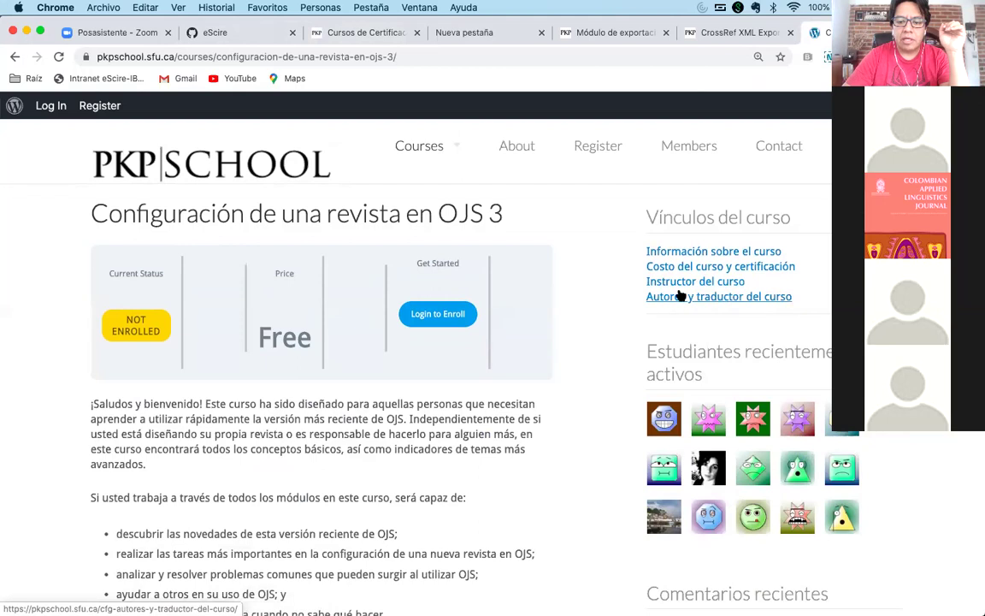
click(650, 267)
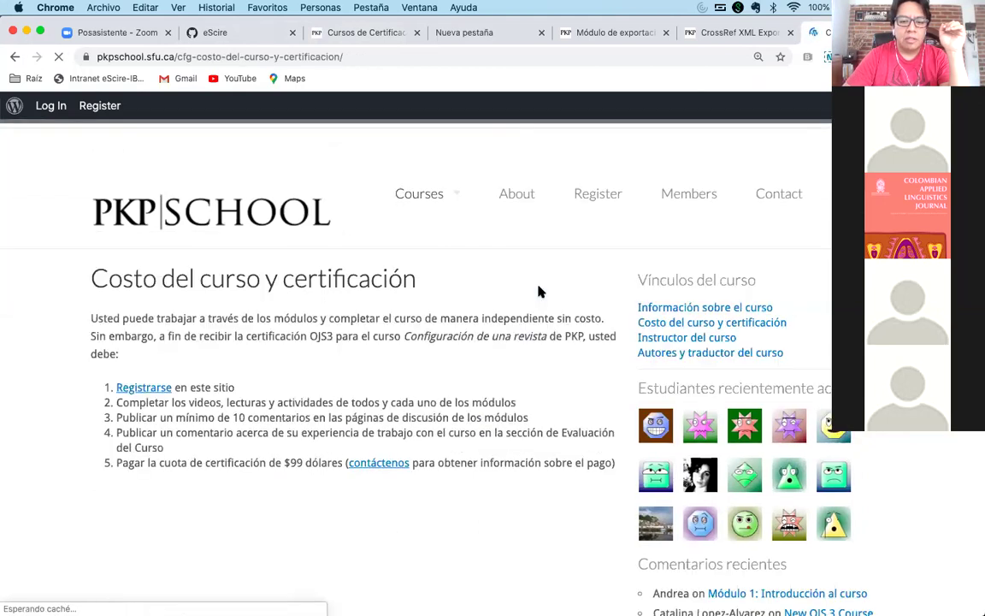
Read the certification requirements on the course cost page and highlight the certification fee of $99 dólares
scroll(538, 291, down, 3)
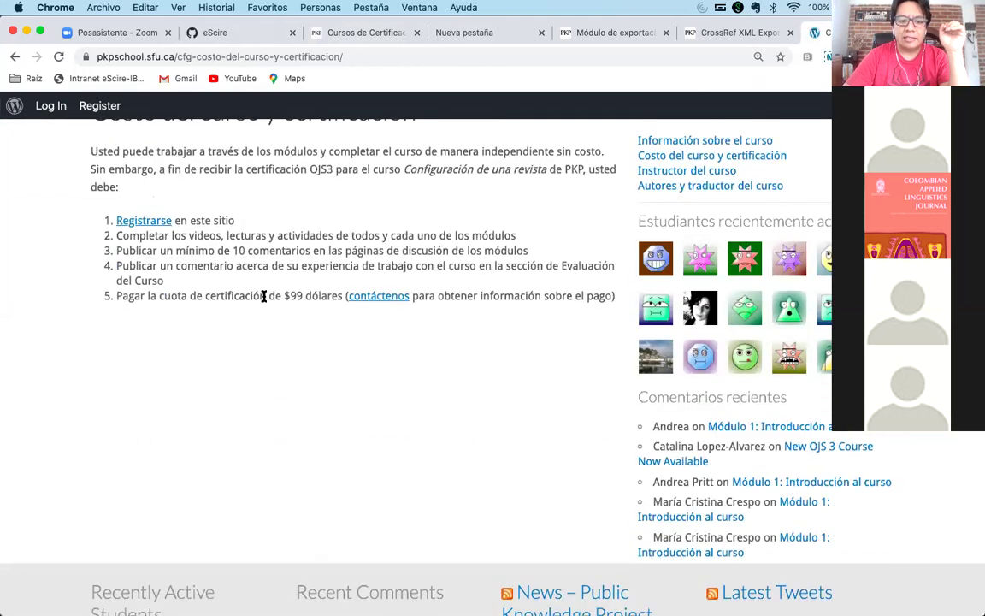
drag(283, 295, 327, 291)
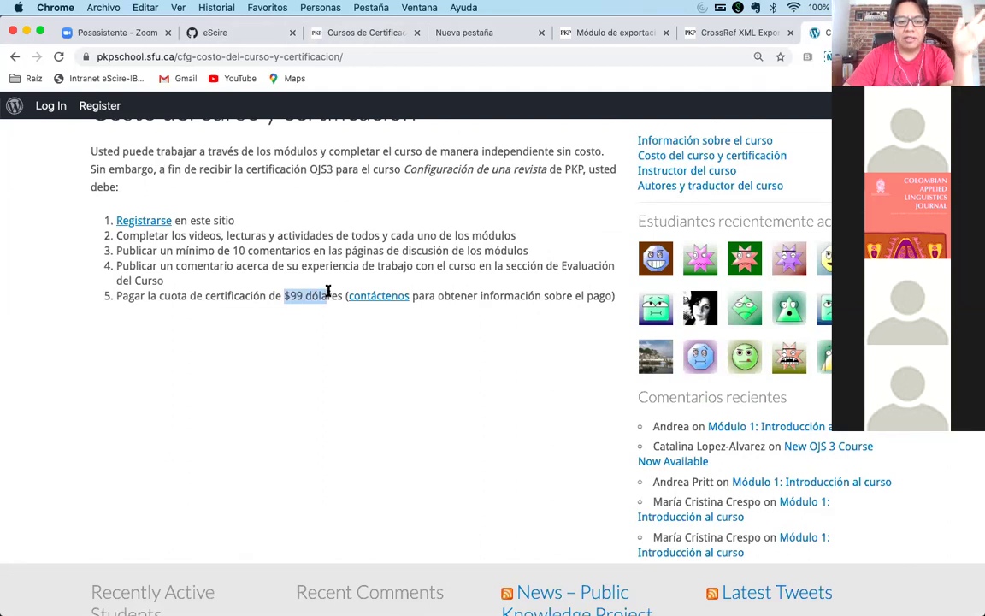
click(326, 291)
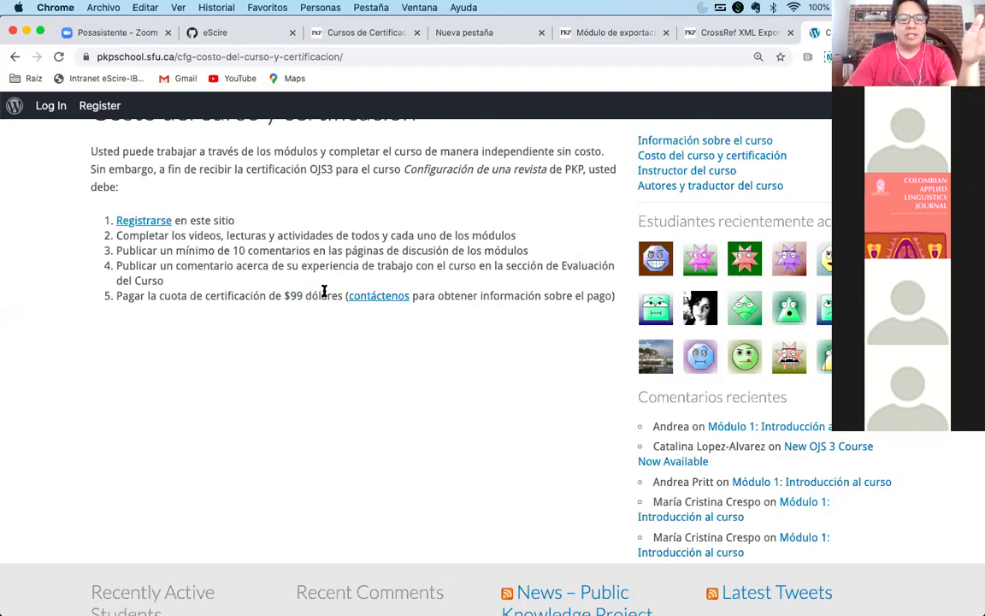
scroll(324, 291, up, 1)
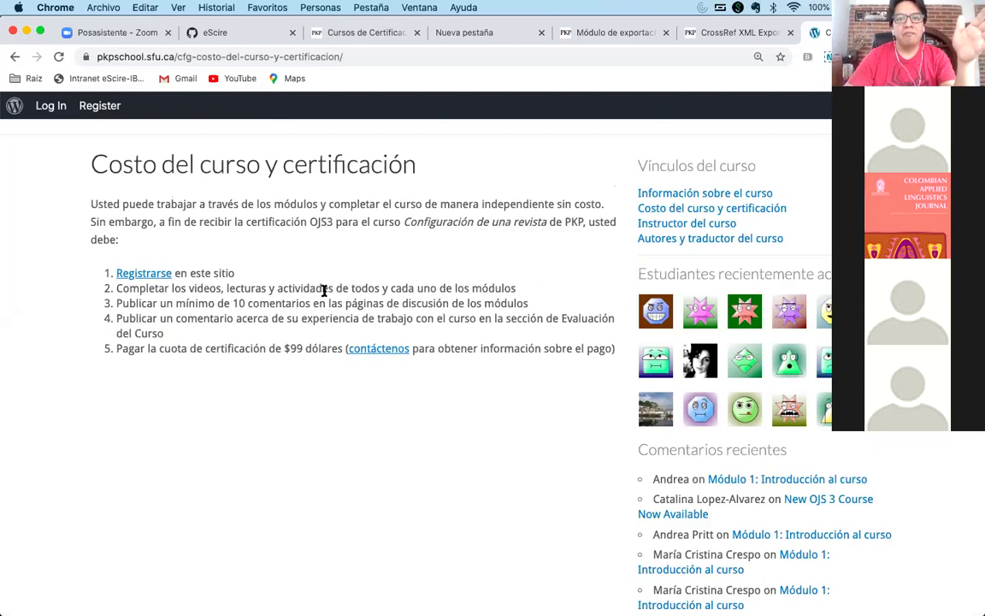
scroll(324, 291, up, 2)
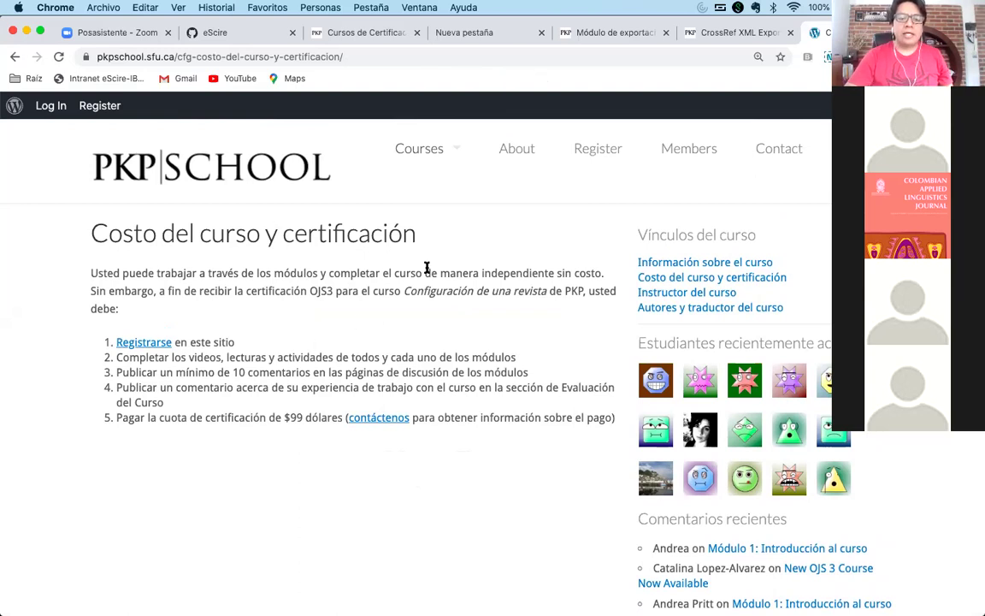
scroll(338, 312, down, 1)
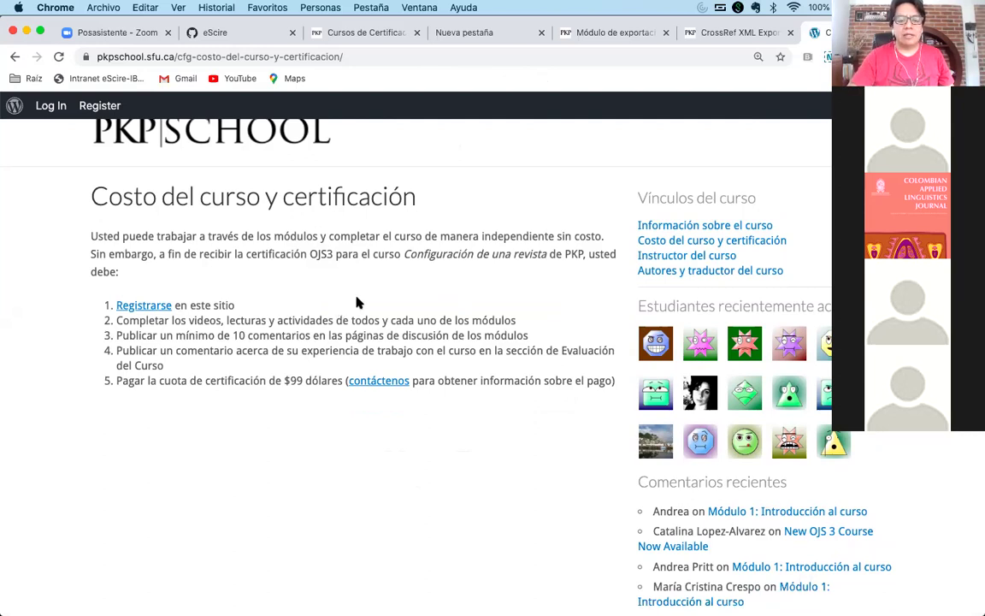
scroll(357, 301, up, 2)
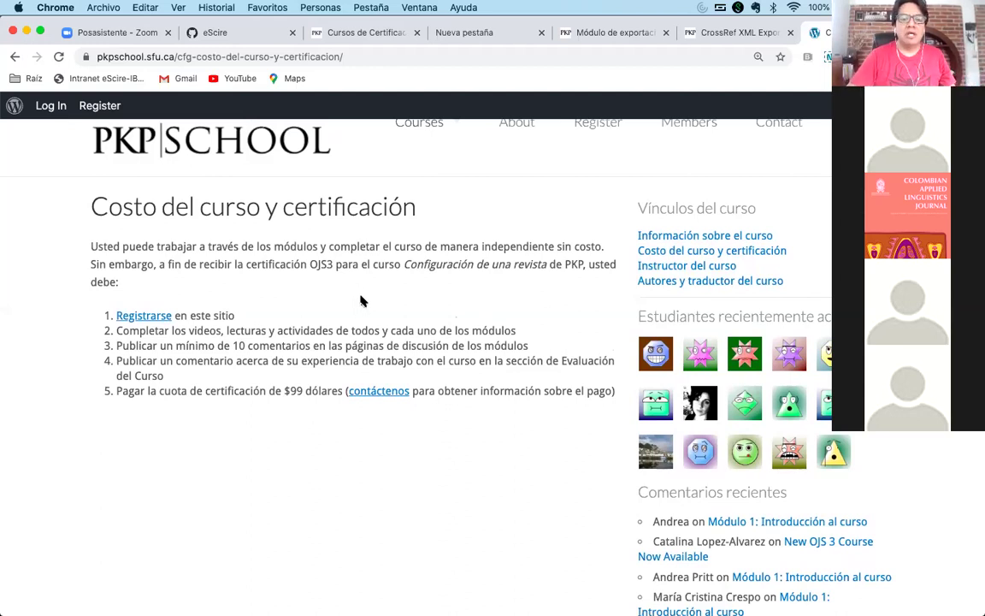
scroll(359, 300, up, 1)
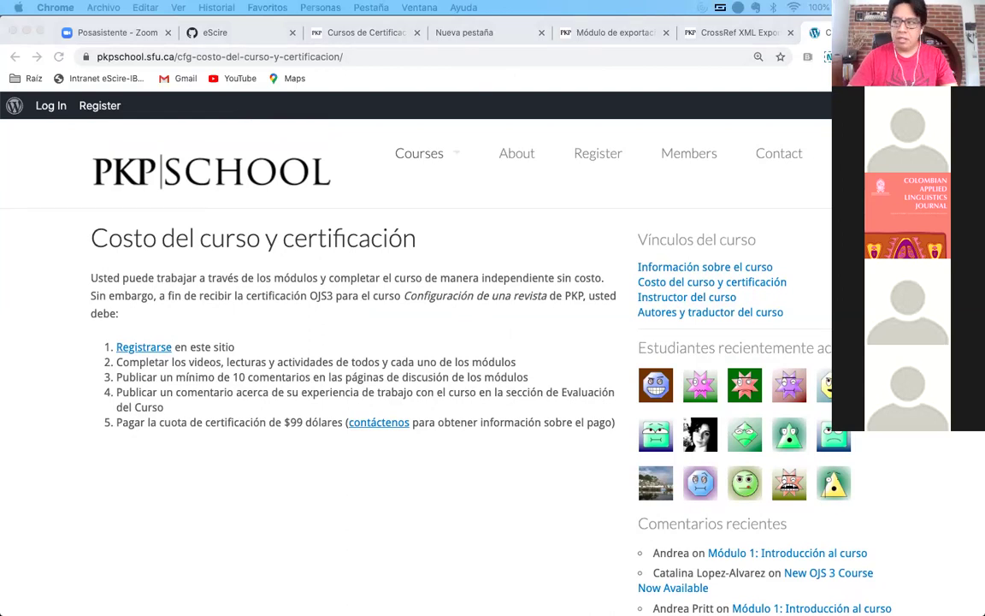
Go back to the forum's certification topic and review its registration and workflow sections, ending at the topic's opening post
click(525, 86)
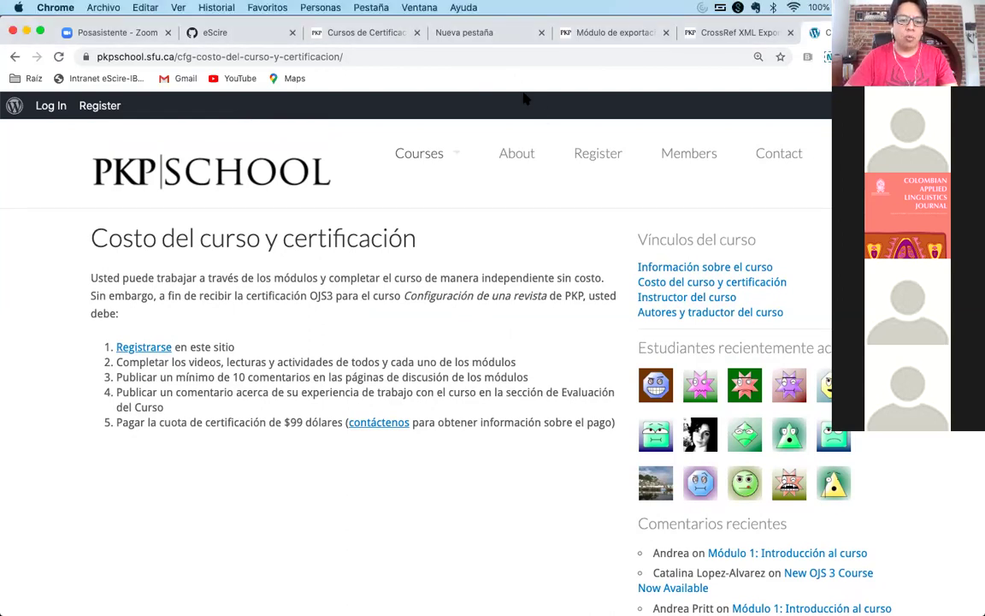
click(331, 37)
scroll(385, 255, down, 15)
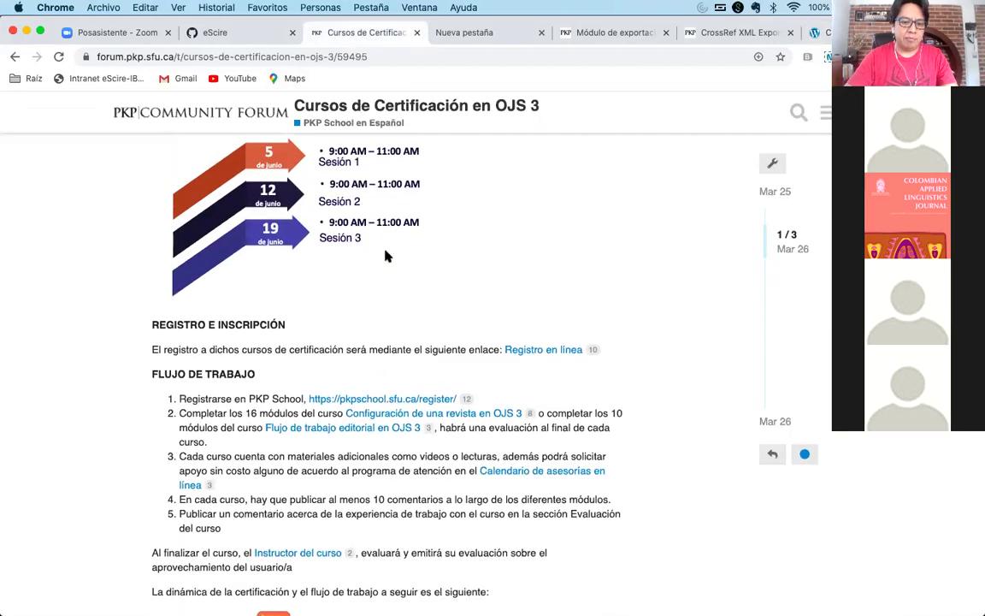
scroll(385, 255, up, 15)
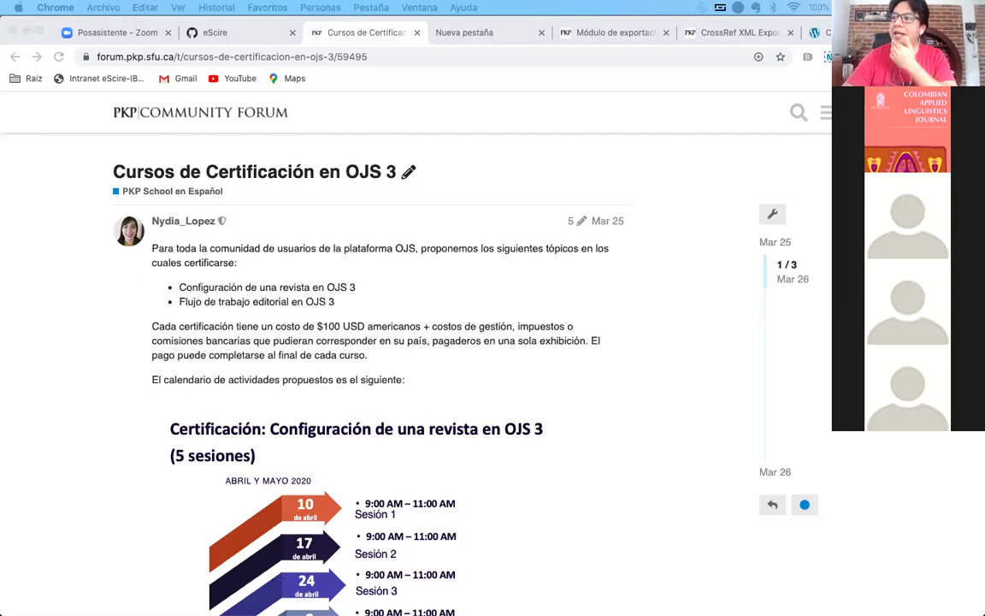
click(634, 178)
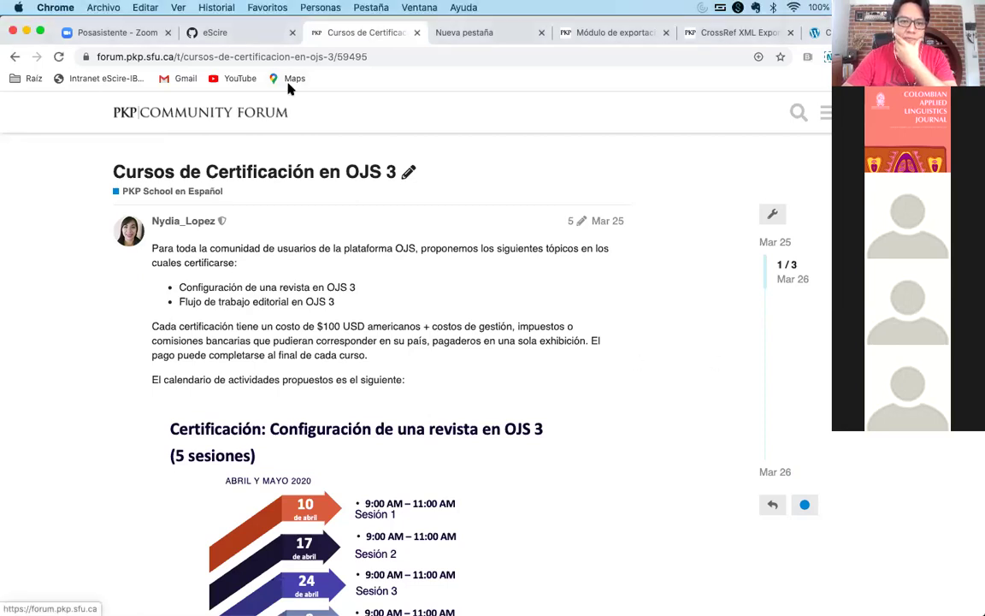
Close the unused blank browser tab and search Google for "recaptcha" in a new tab
click(472, 40)
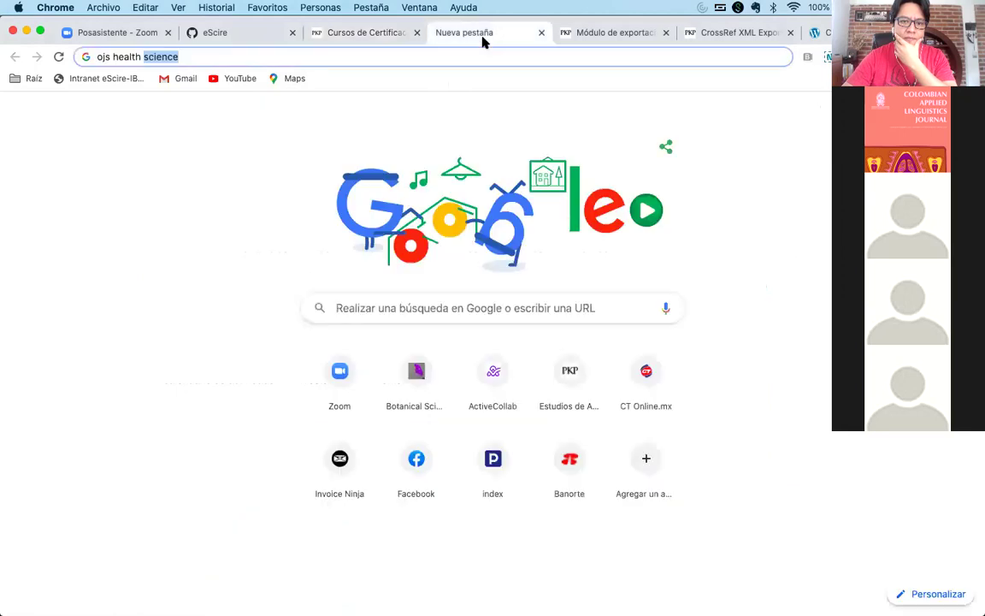
click(541, 33)
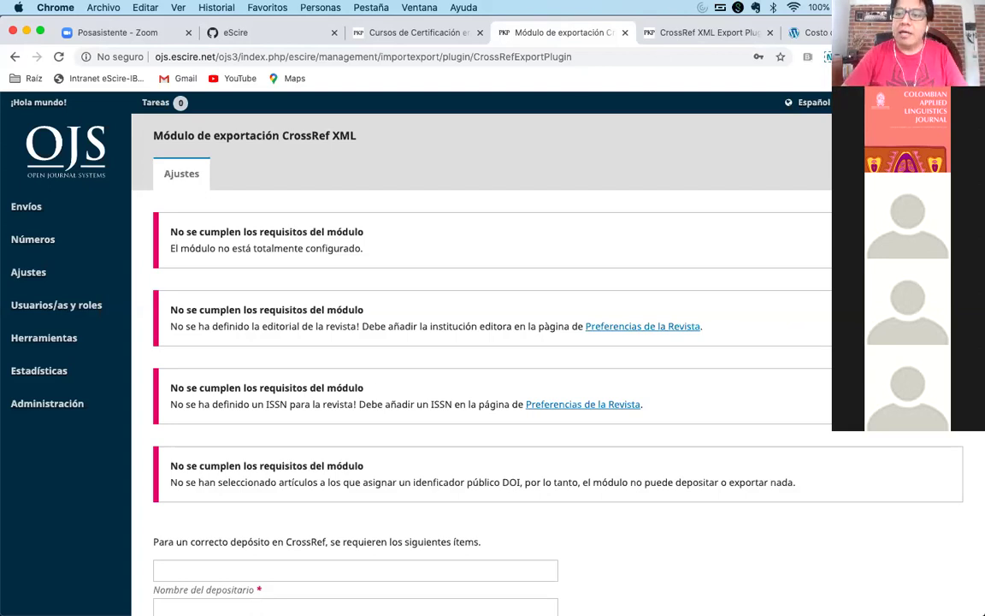
key(super+t)
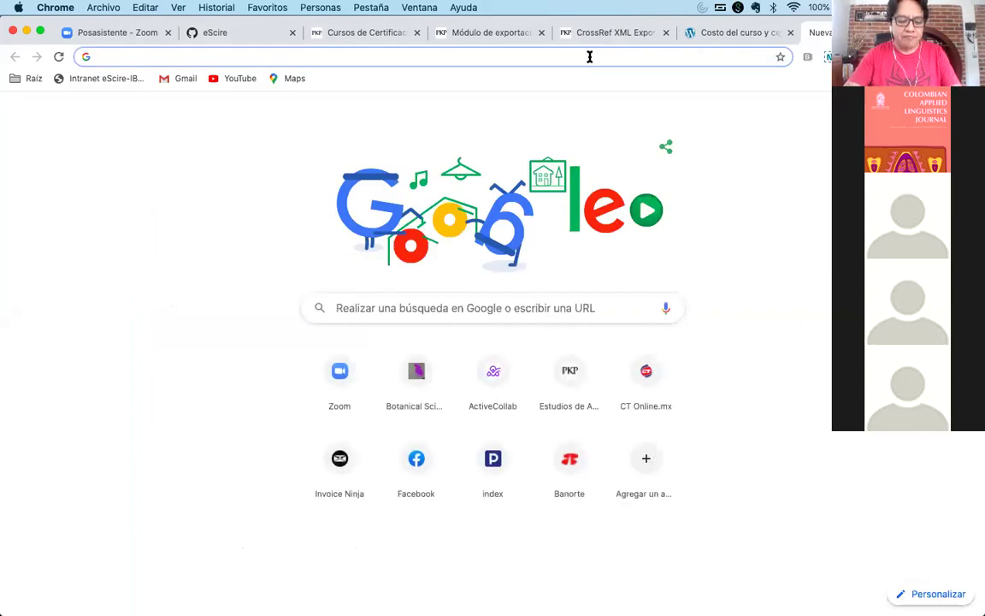
text(recaptcha)
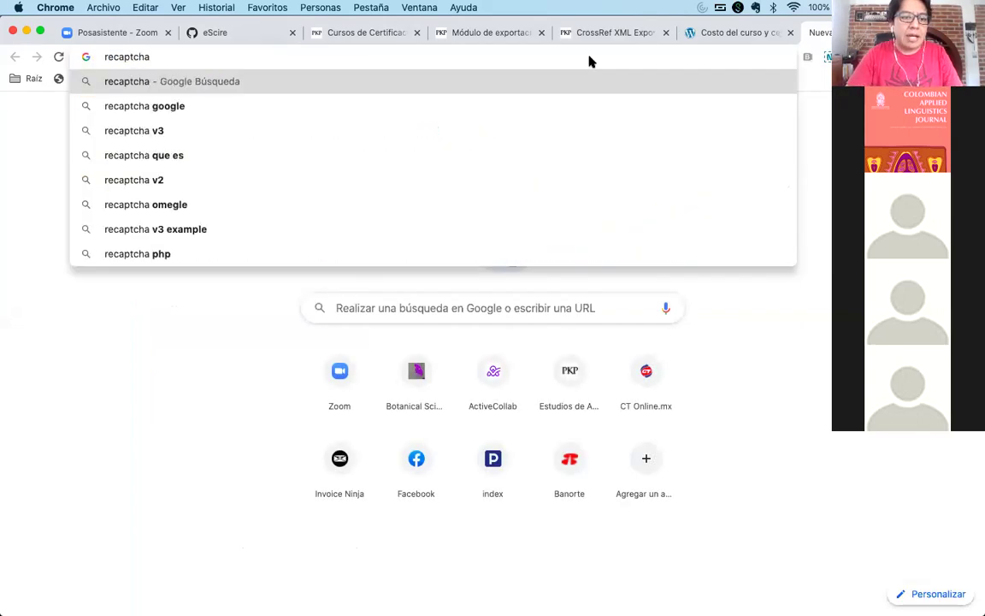
key(Return)
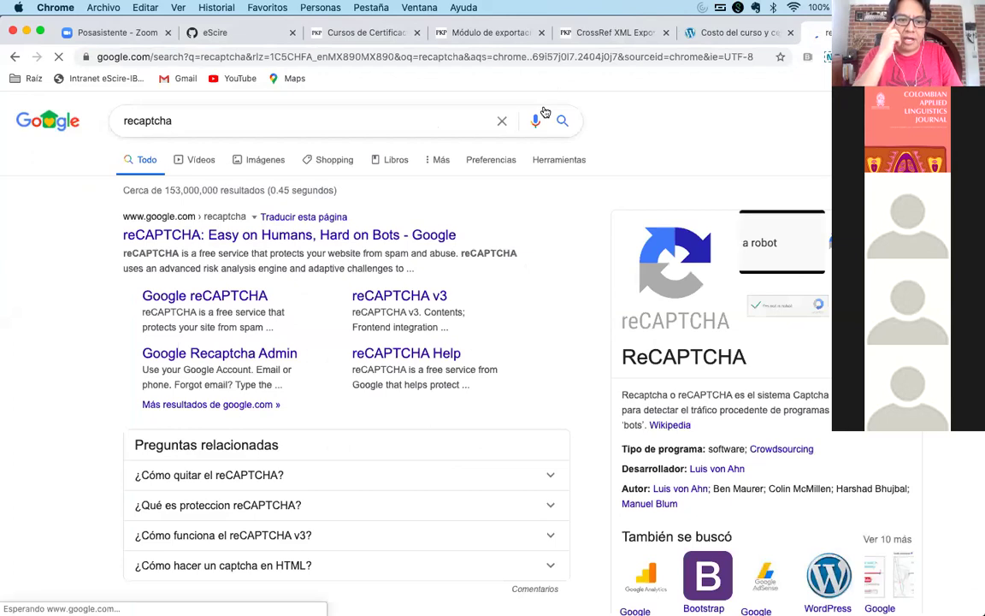
Extend the Google search to "ojs 3 recaptcha" and look through the results
click(378, 124)
key(super+Left)
text(ojs 3)
key(Return)
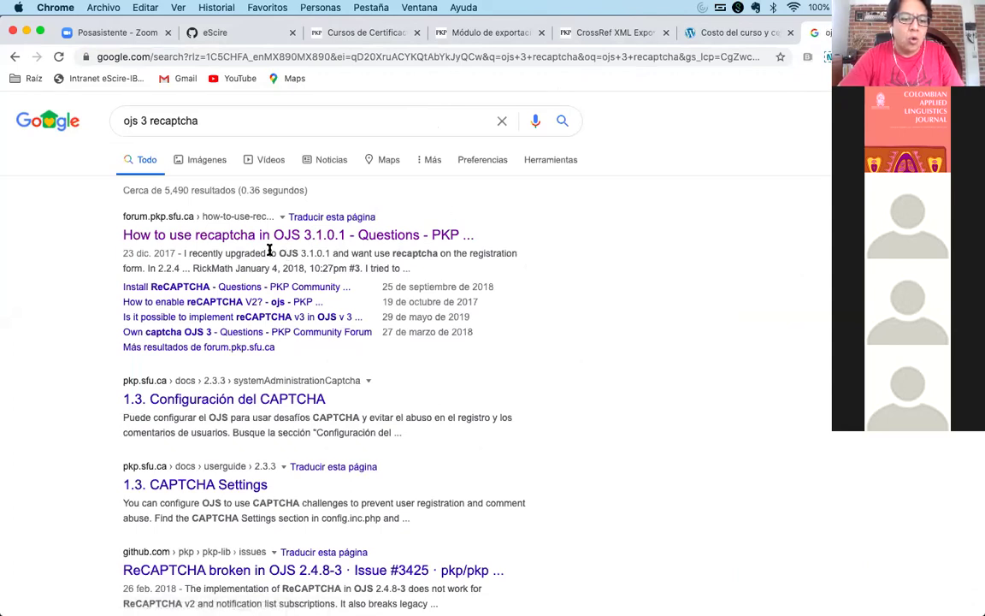
scroll(269, 249, down, 3)
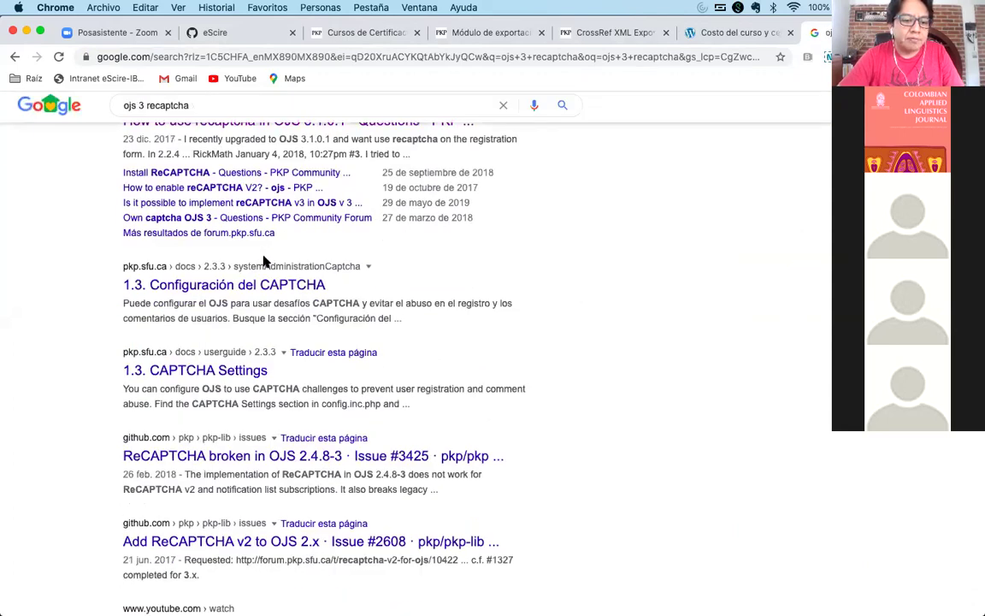
scroll(266, 260, down, 3)
scroll(265, 260, down, 2)
scroll(264, 259, up, 8)
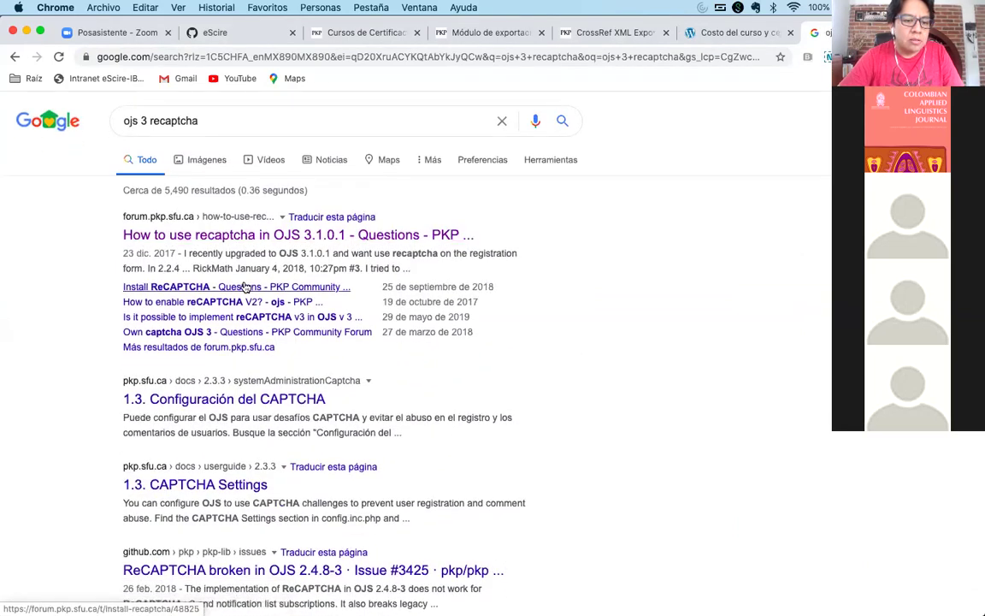
Open the results "How to use recaptcha in OJS 3.1.0.1" and "Install ReCAPTCHA" in new browser tabs
right_click(261, 231)
click(267, 236)
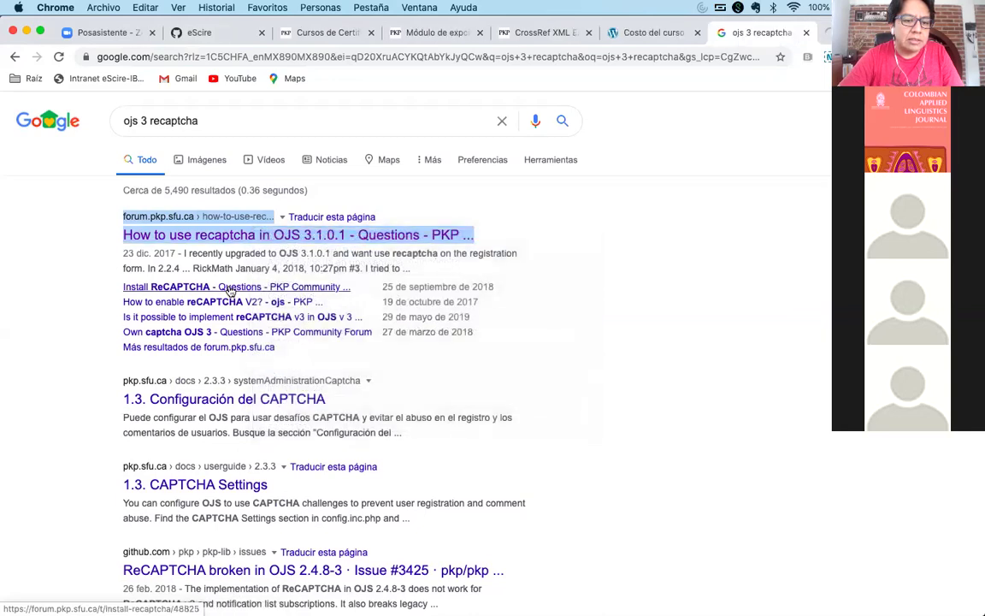
right_click(254, 288)
click(258, 291)
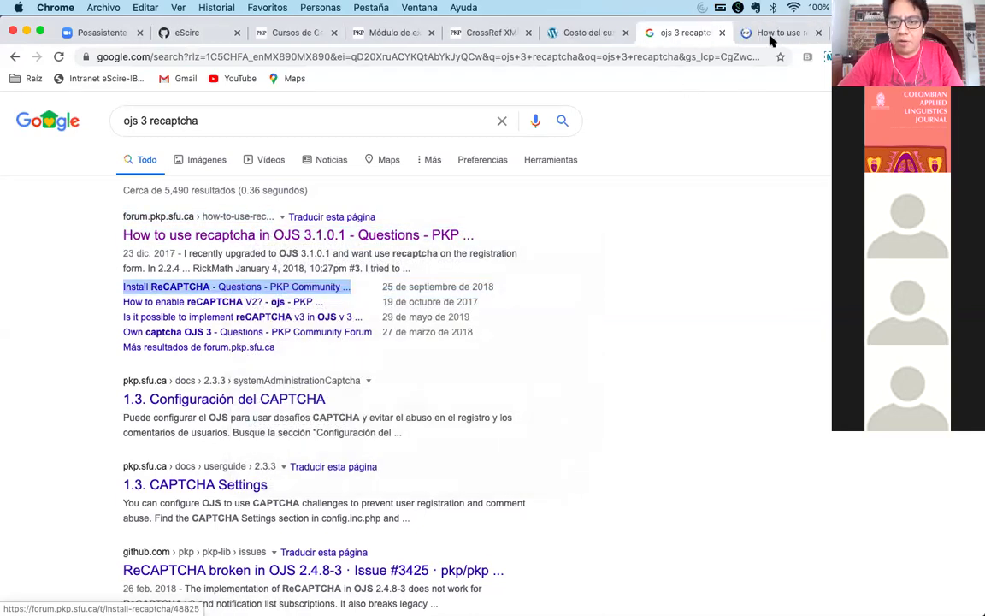
Read the forum topic on using recaptcha in OJS 3.1.0.1, down to the configuration lines for the recaptcha keys
click(779, 32)
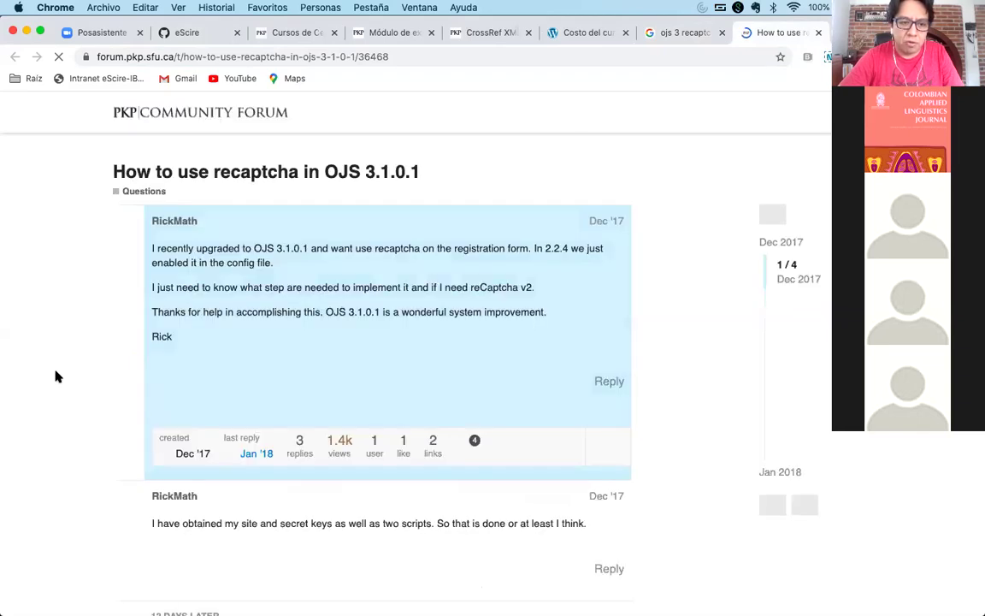
scroll(69, 378, down, 5)
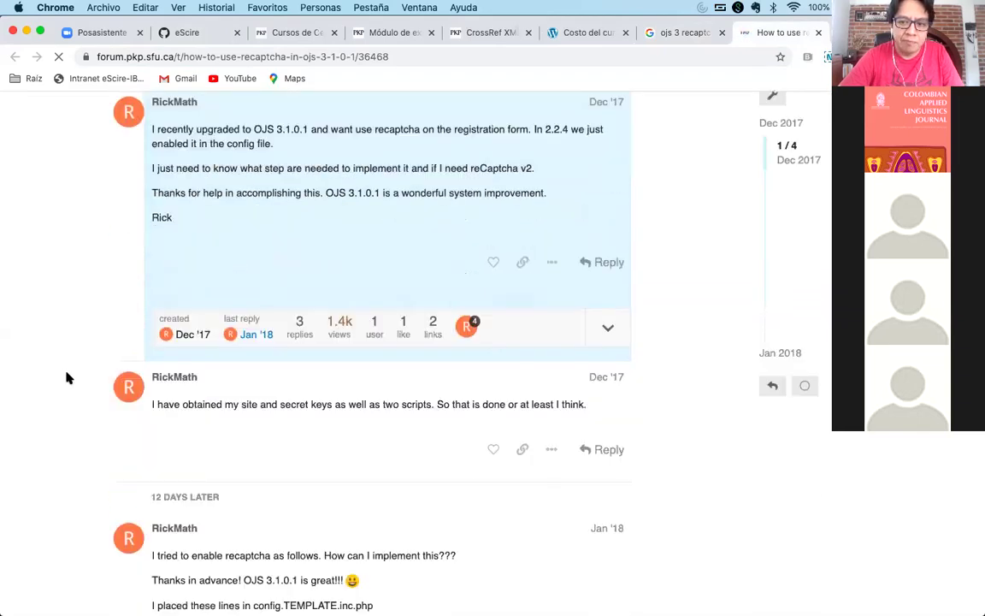
scroll(69, 378, down, 3)
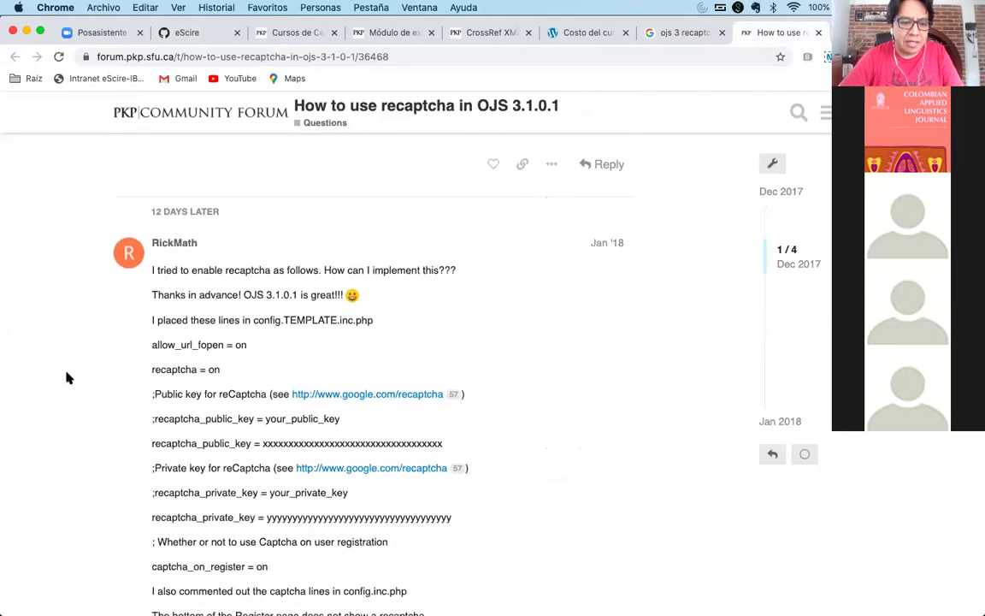
scroll(69, 378, down, 2)
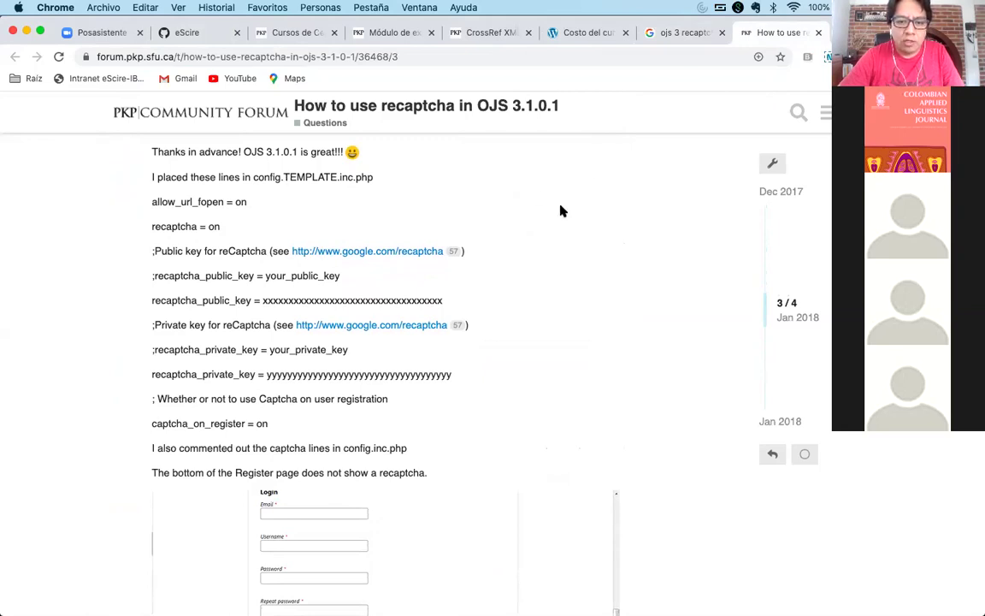
Search Google for "ojs 3 config.inc.php" in a new browser tab
key(super+t)
text(os 3)
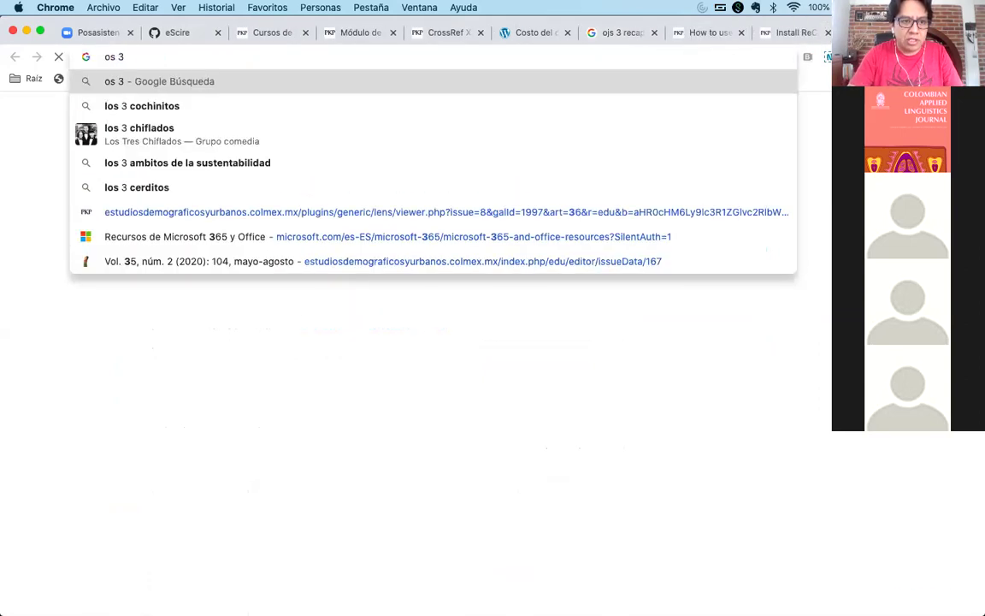
text( config.inc.php)
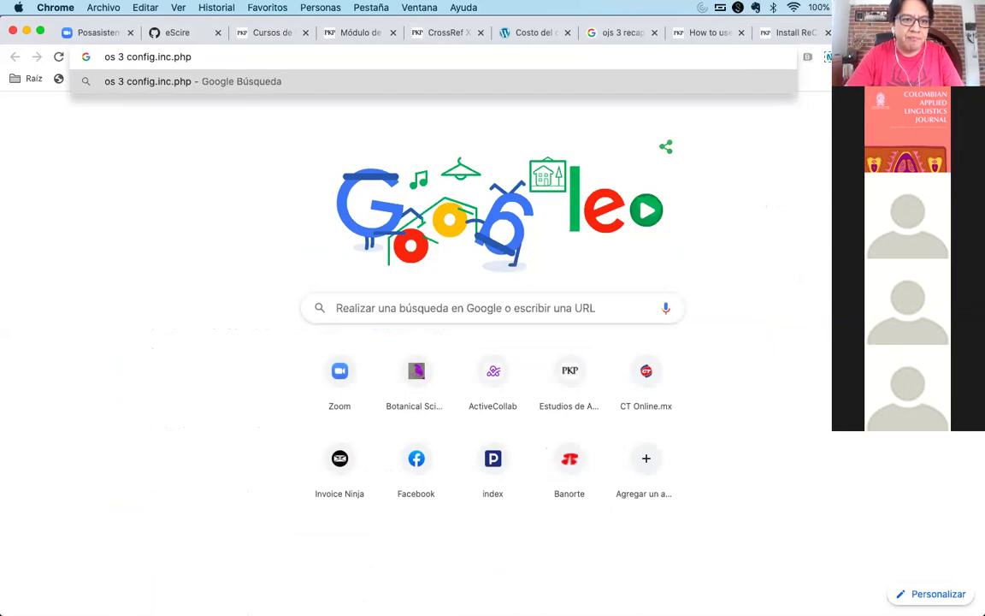
key(super+Left)
key(Right)
text(j)
key(Return)
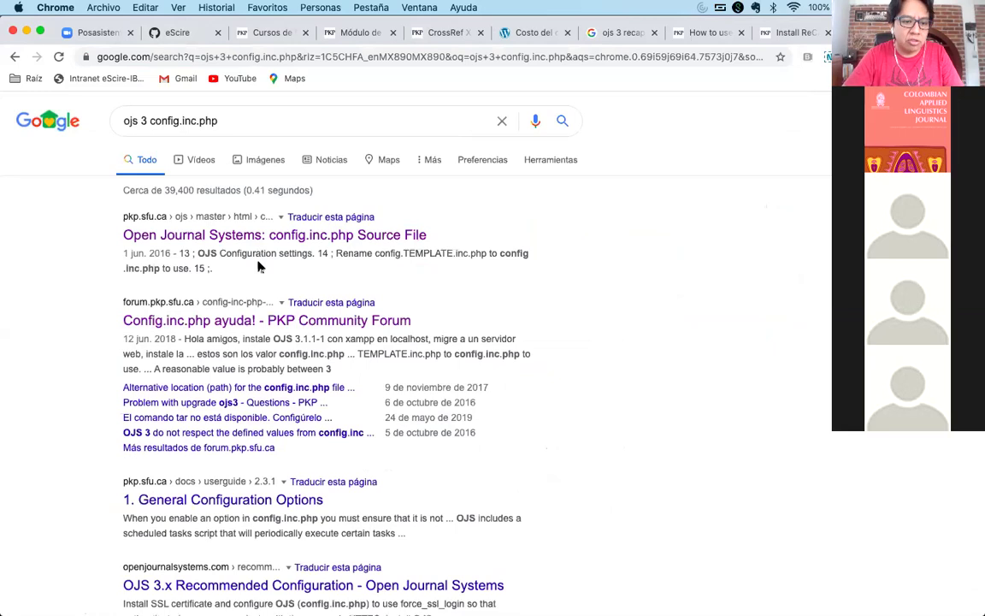
Refine the search to "ojs 3 config.inc.php XML" and look through the results page
click(248, 125)
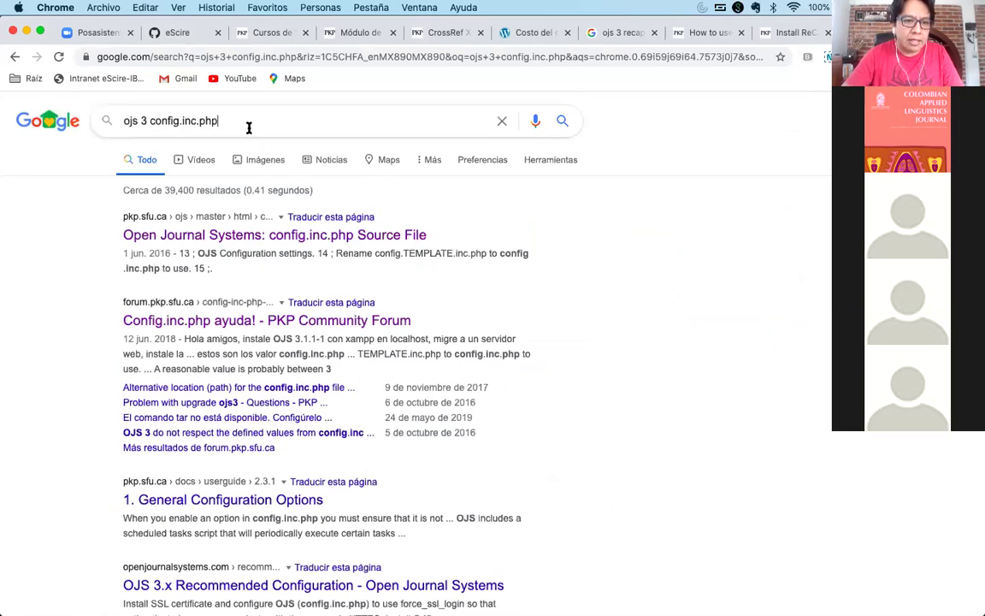
text(XML)
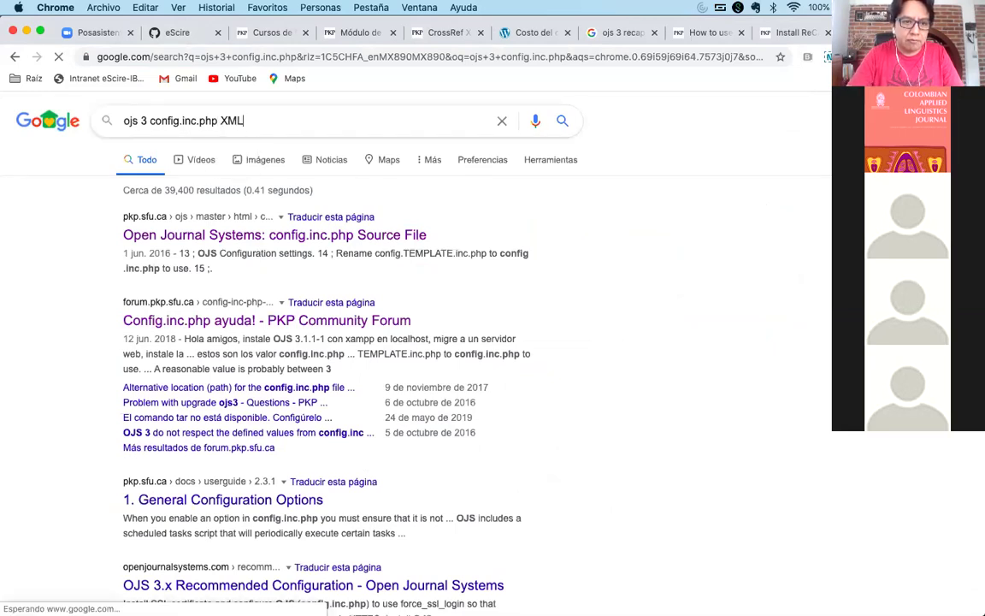
key(Return)
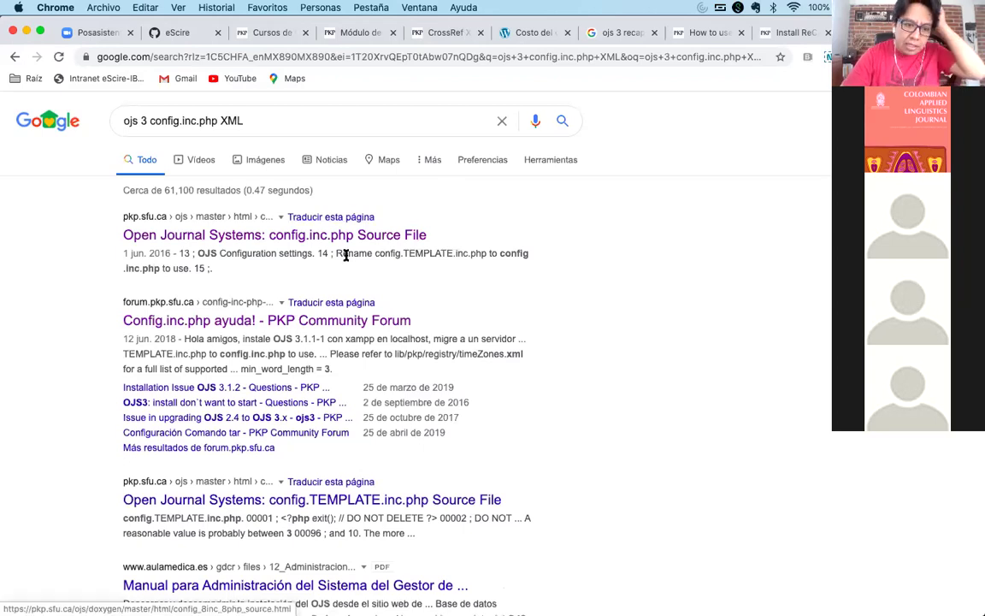
scroll(348, 259, down, 3)
scroll(593, 301, down, 5)
scroll(594, 301, down, 1)
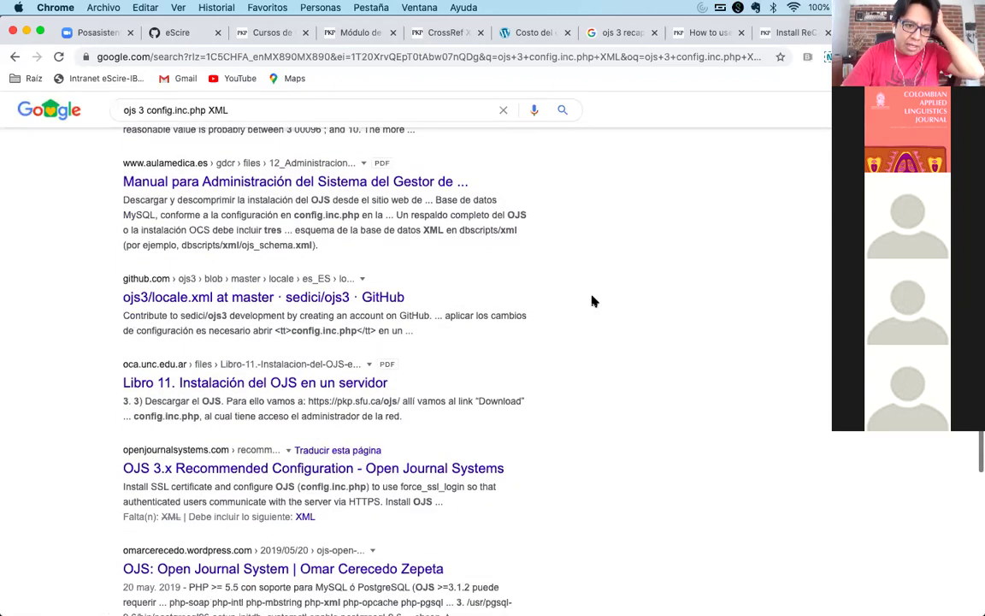
scroll(594, 300, down, 4)
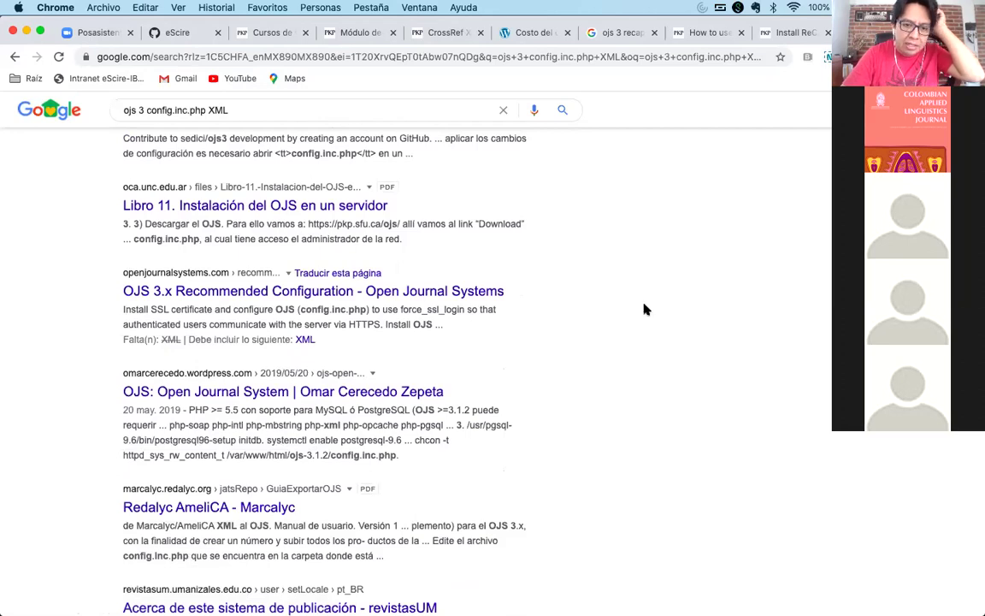
scroll(645, 309, down, 2)
scroll(646, 309, down, 4)
scroll(646, 310, up, 16)
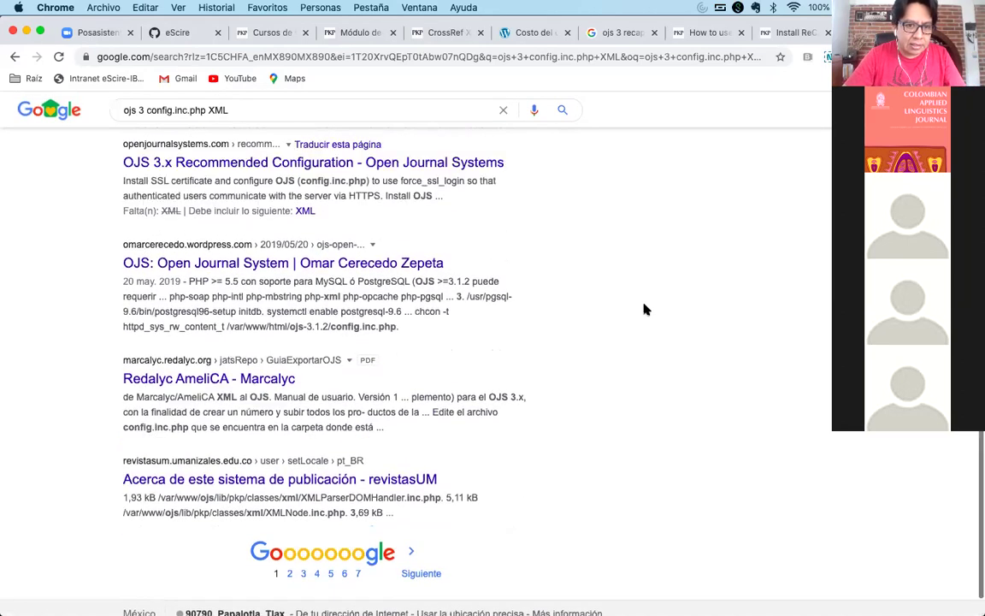
Remove XML from the query and search again for "ojs 3 config.inc.php"
click(257, 125)
key(BackSpace)
key(BackSpace)
key(BackSpace)
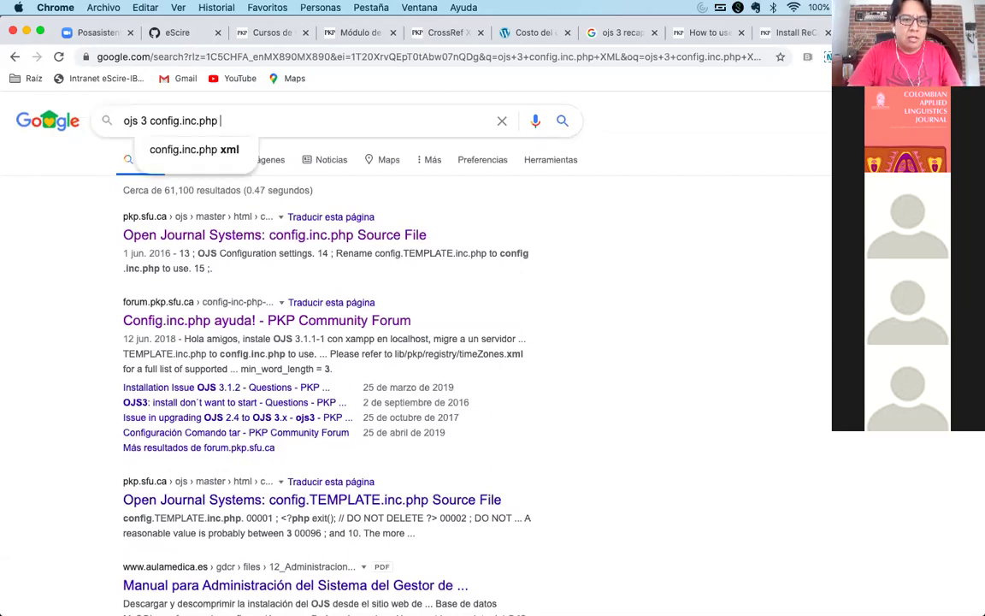
key(Return)
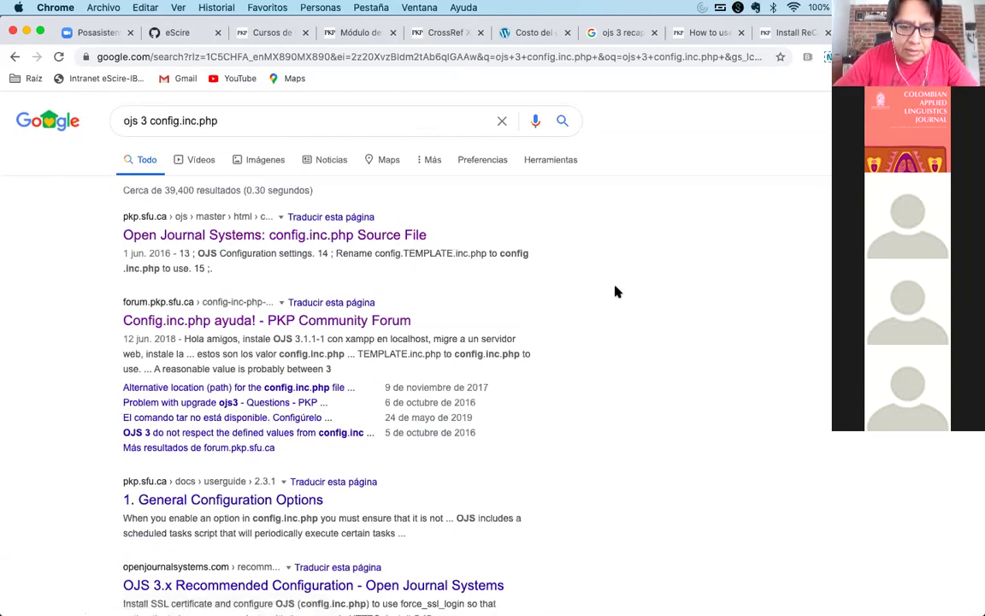
Switch to Finder, minimize the Recientes window, and bring the Descargas window into view, enlarged to fill the screen
mouse_move(419, 608)
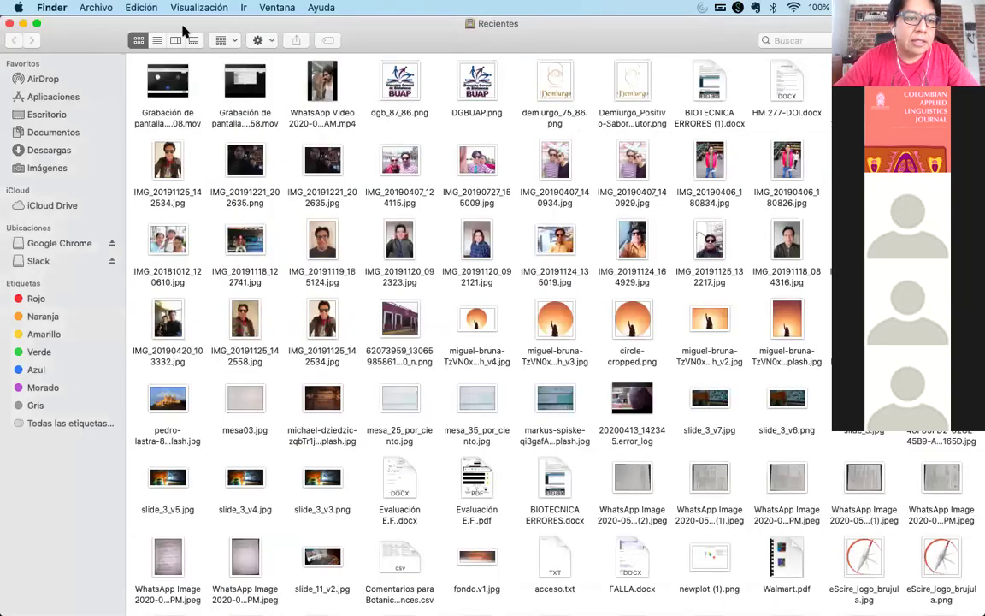
key(super+m)
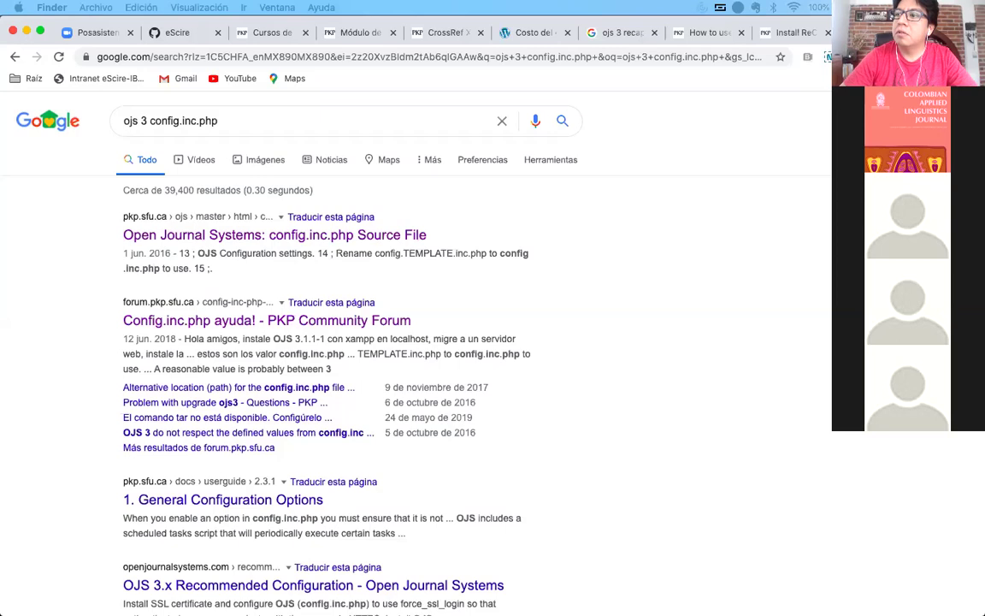
drag(984, 15, 601, 15)
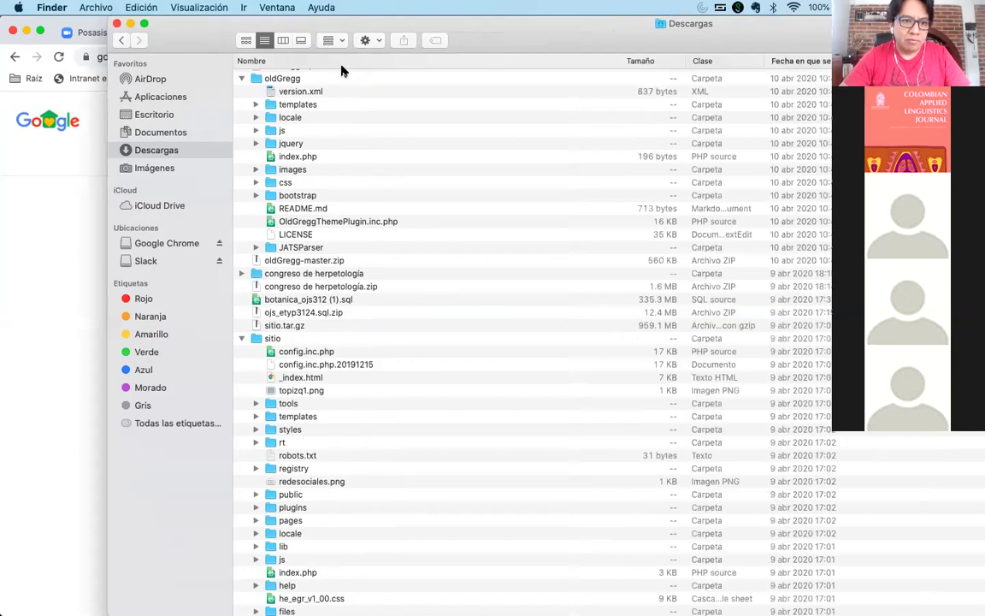
double_click(158, 26)
drag(158, 25, 104, 25)
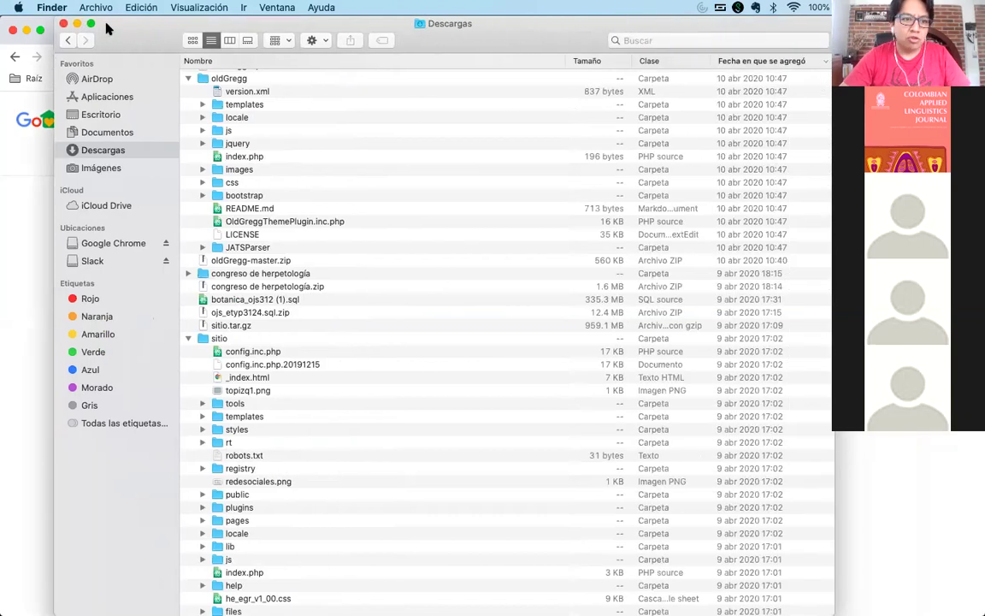
double_click(53, 15)
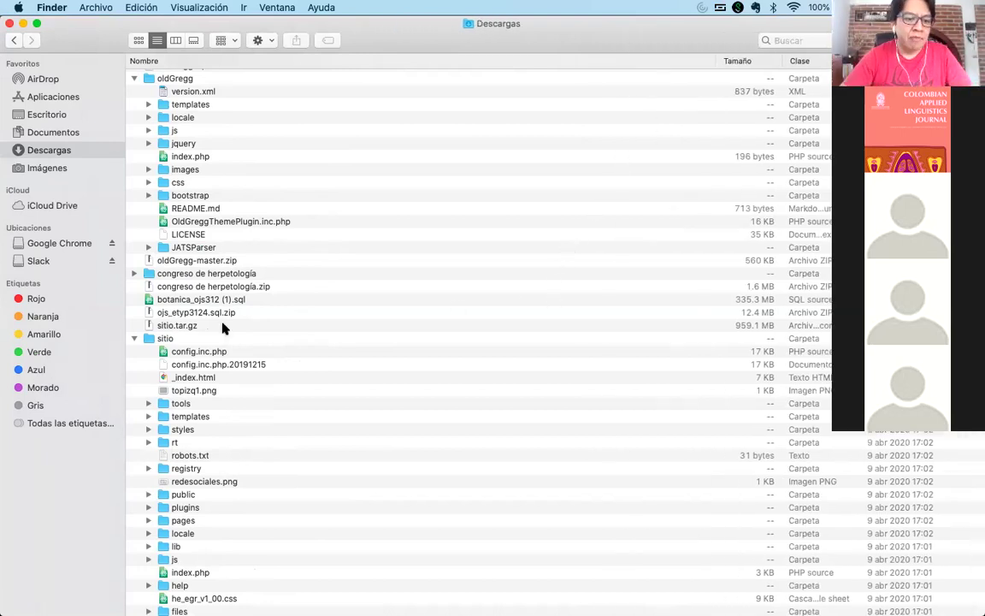
Collapse the oldGregg folder in Descargas and locate the contents of the sitio folder
scroll(221, 347, down, 1)
scroll(221, 347, up, 1)
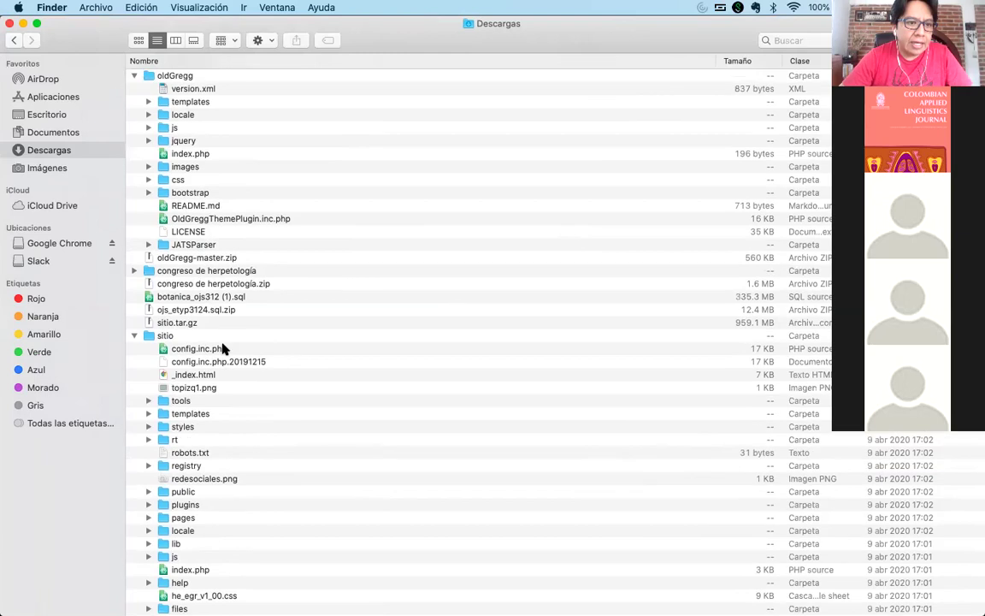
click(135, 78)
scroll(213, 176, up, 3)
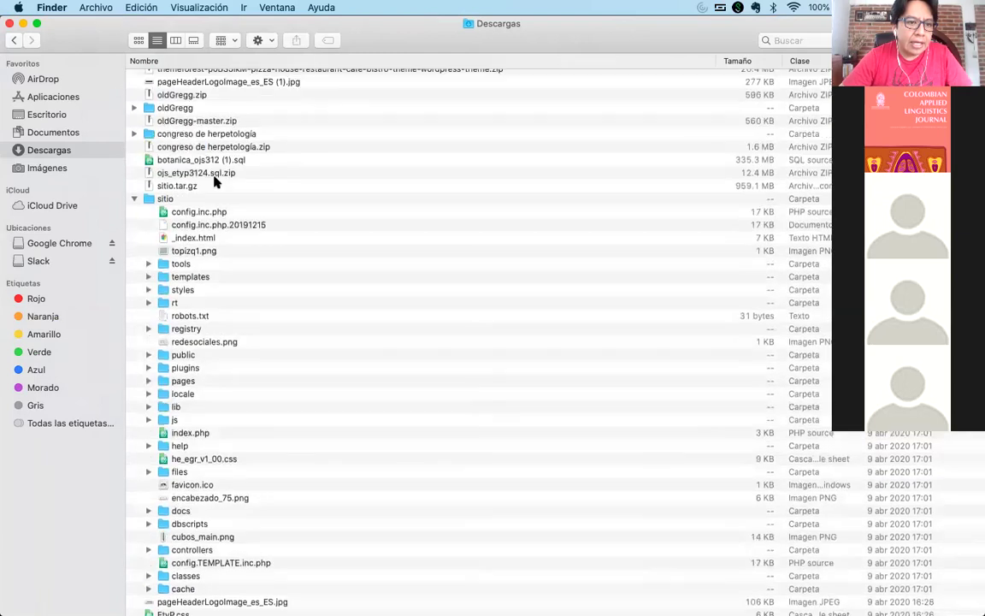
scroll(216, 182, down, 2)
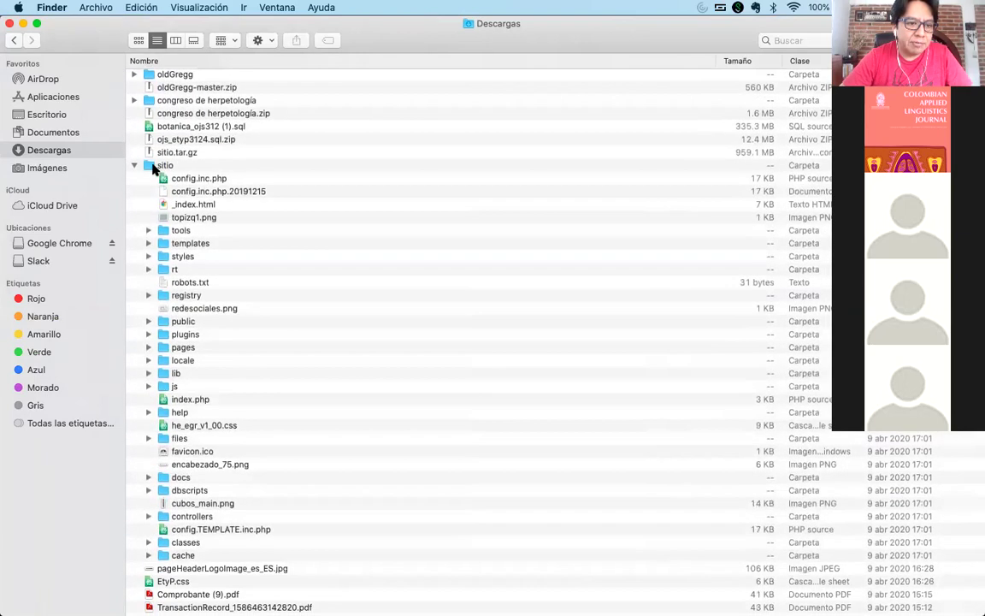
Highlight all the files and folders inside sitio, from config.inc.php to cache, to show the OJS installation
click(150, 165)
click(195, 178)
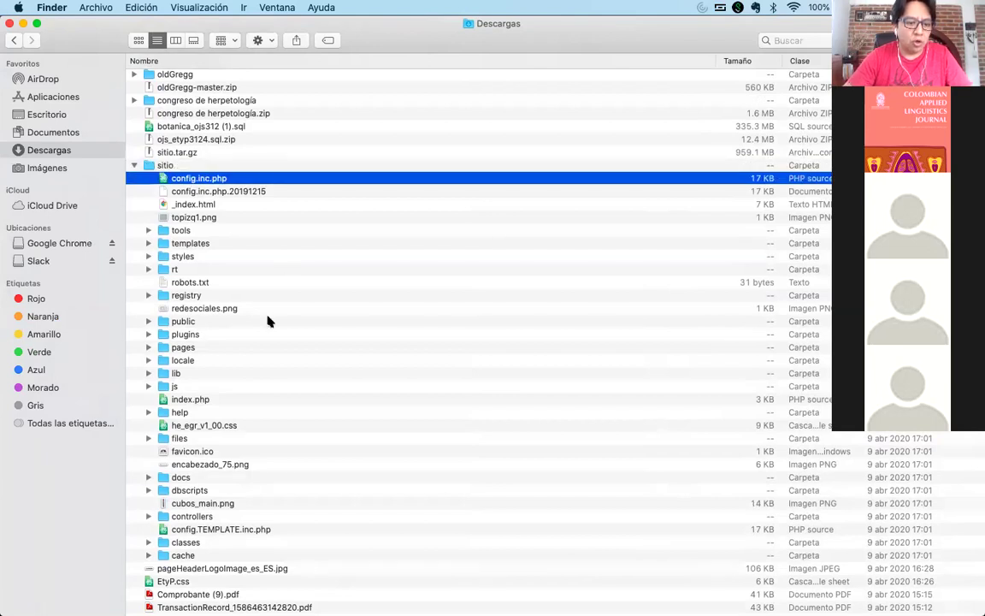
shift+click(195, 558)
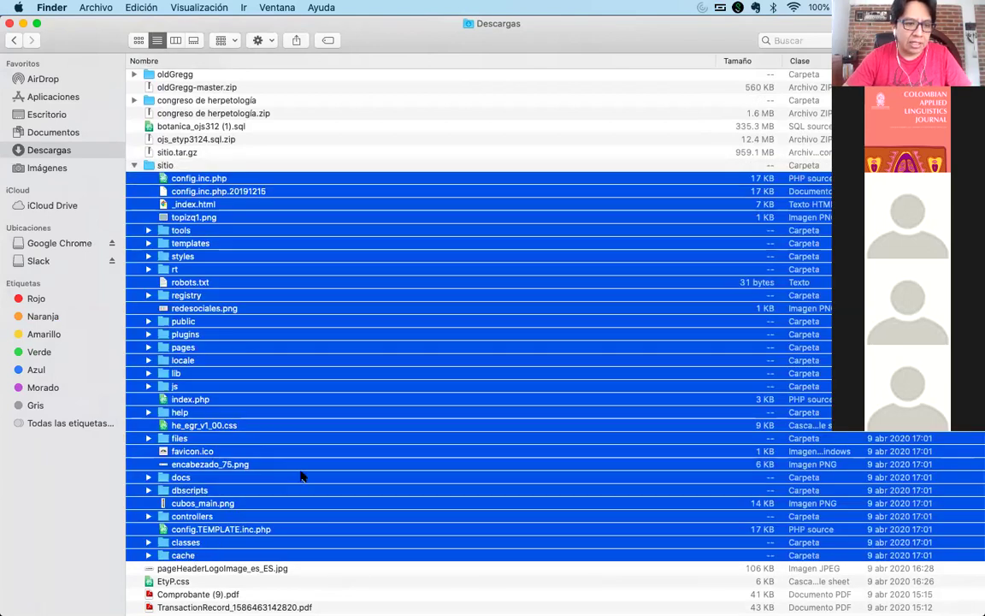
scroll(301, 473, up, 1)
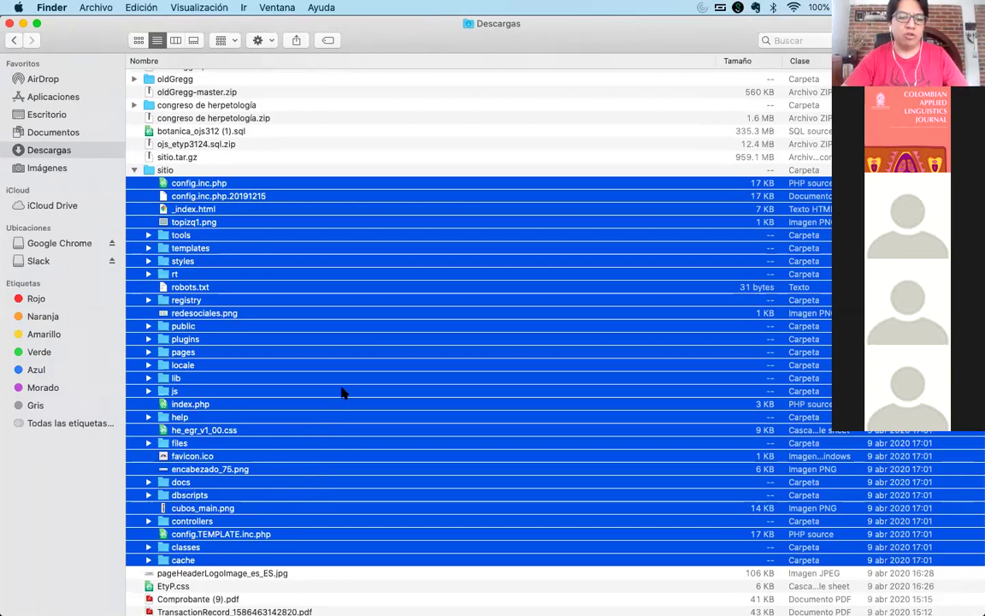
text(js)
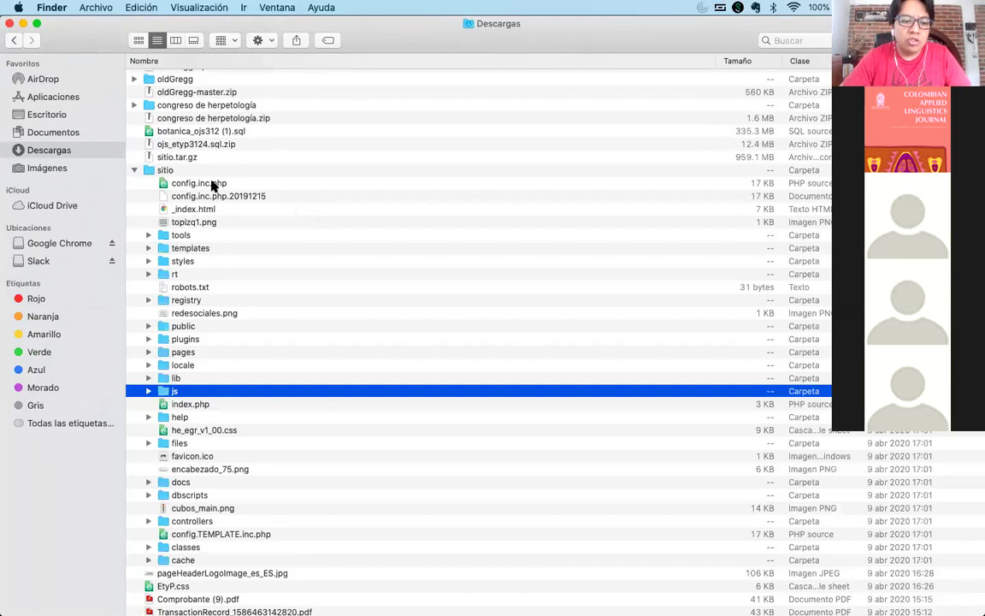
Open the config.inc.php file from the sitio folder with Atom
click(213, 184)
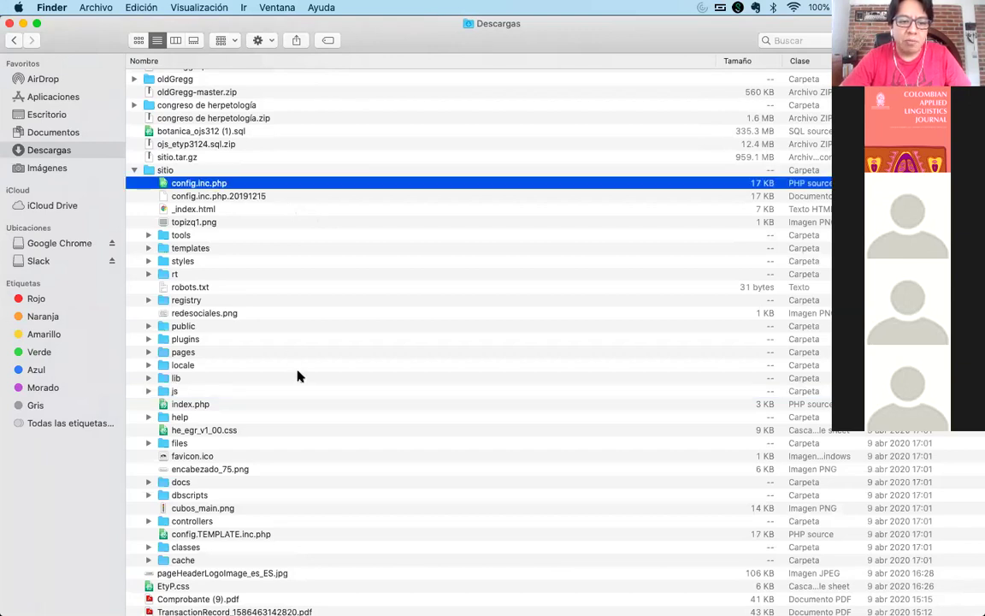
right_click(202, 185)
mouse_move(312, 202)
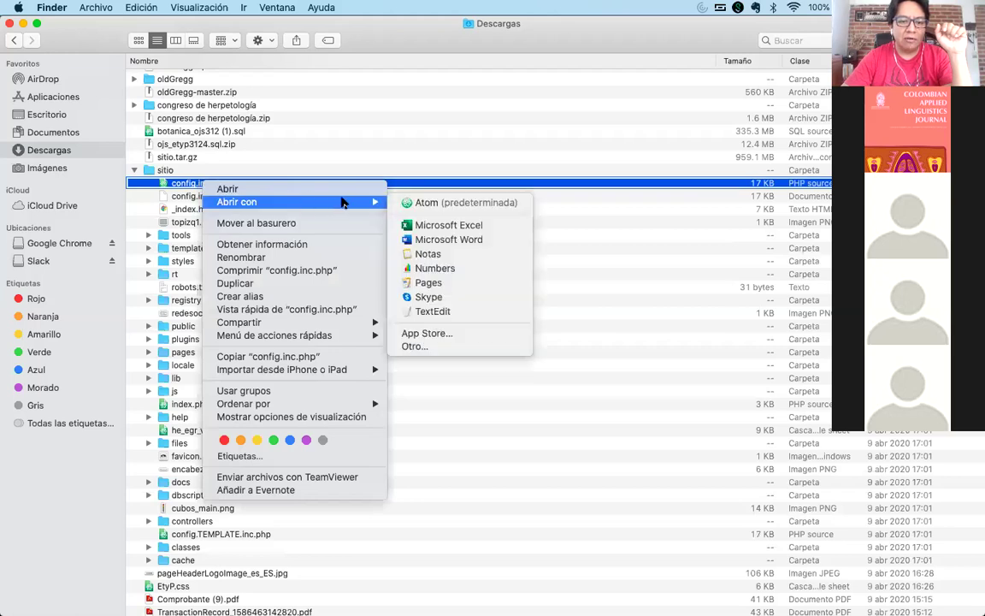
click(430, 203)
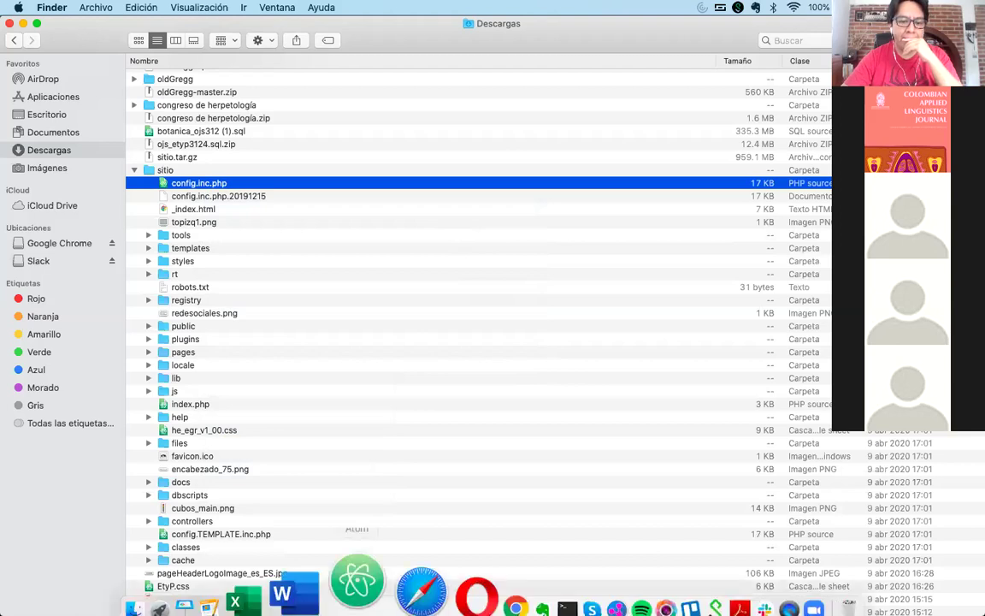
Bring up config.inc.php in Atom and decline installing the command-line developer tools for git
click(366, 564)
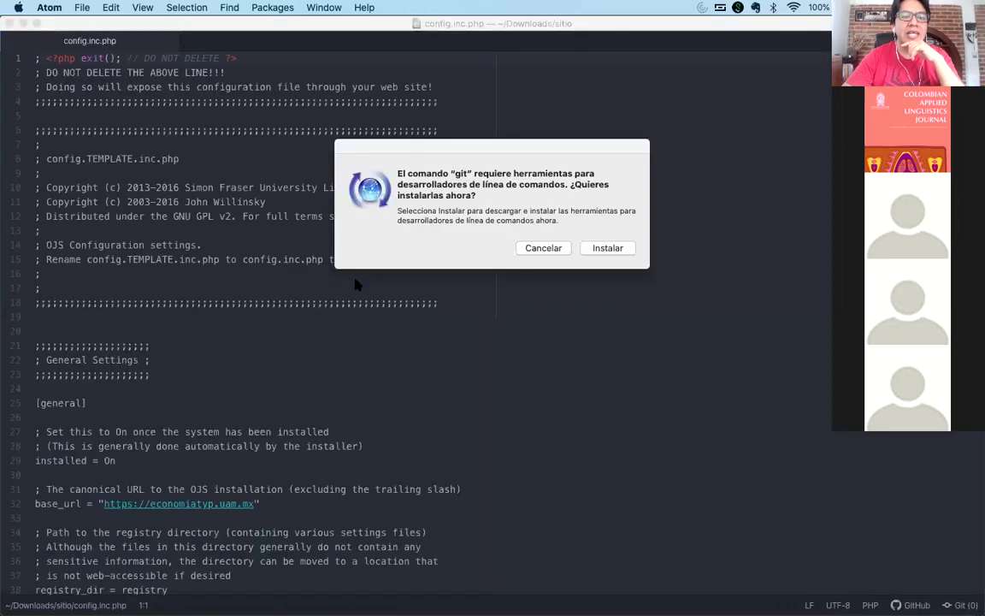
click(544, 247)
click(407, 330)
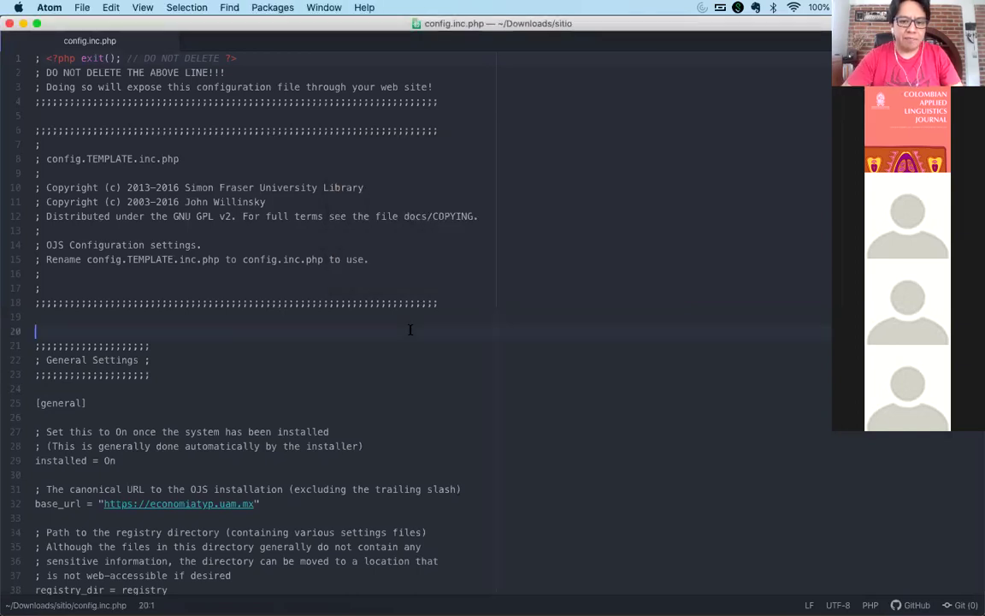
Search config.inc.php for "captcha" and go through the matches in the Captcha Settings section
key(super+f)
text(captcha)
key(Return)
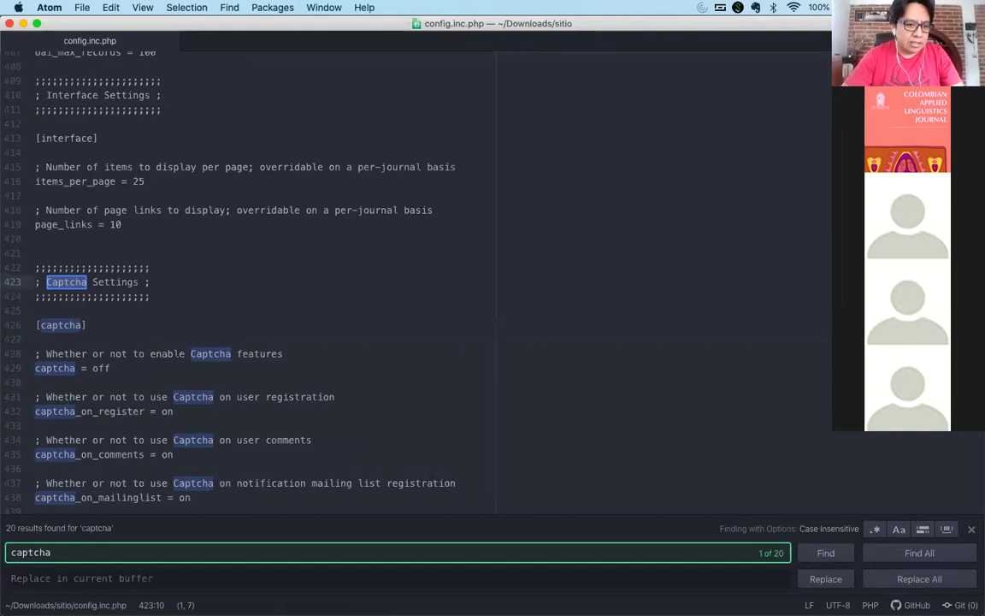
key(Return)
key(Return)
key(Return)
key(Return)
key(Return)
key(Return)
key(Return)
key(Return)
key(Return)
key(Return)
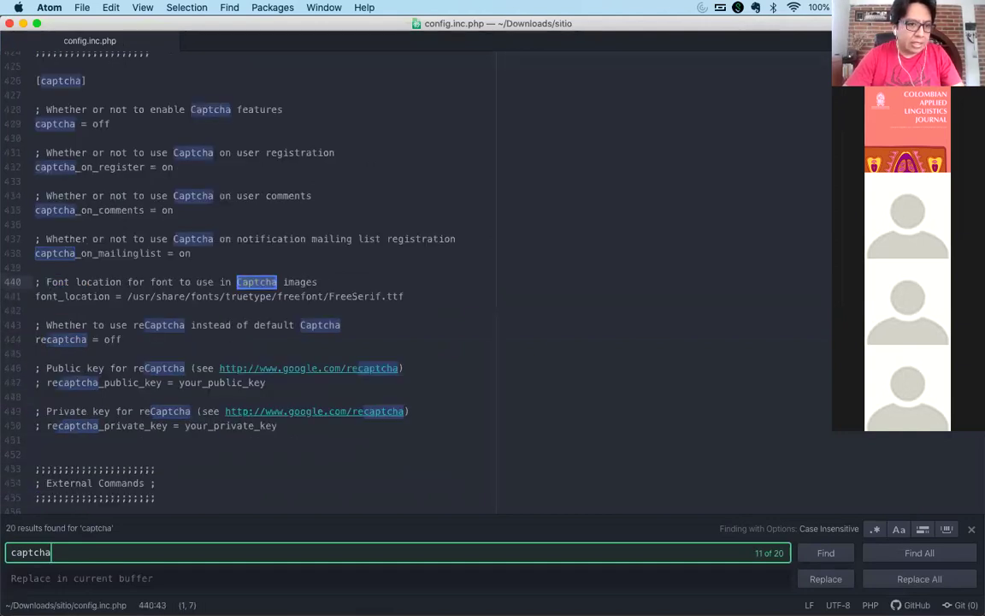
Close the search and highlight the whole Captcha Settings section, from its heading to the recaptcha_private_key line
scroll(479, 303, up, 3)
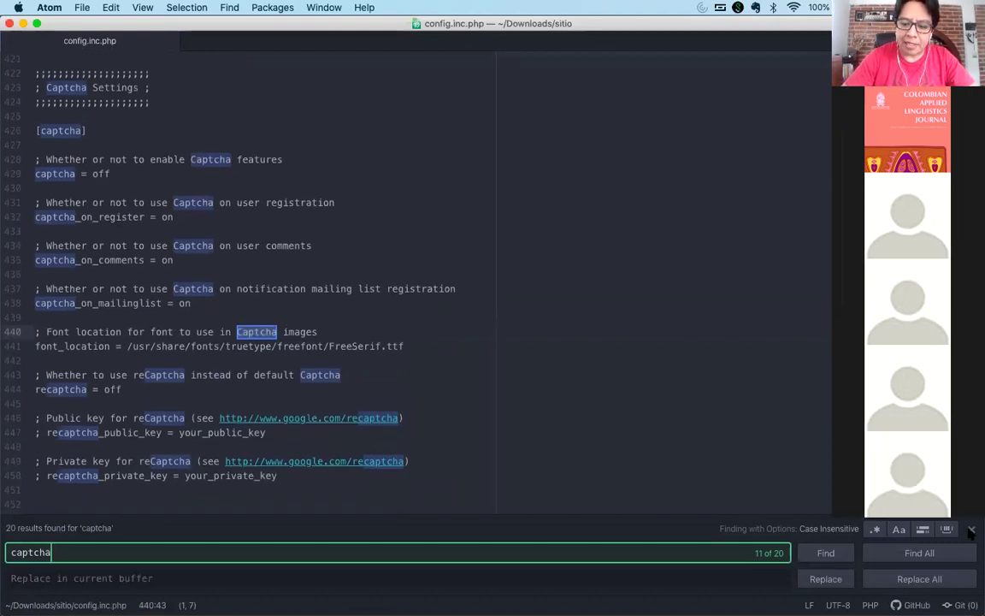
key(Escape)
scroll(257, 257, up, 1)
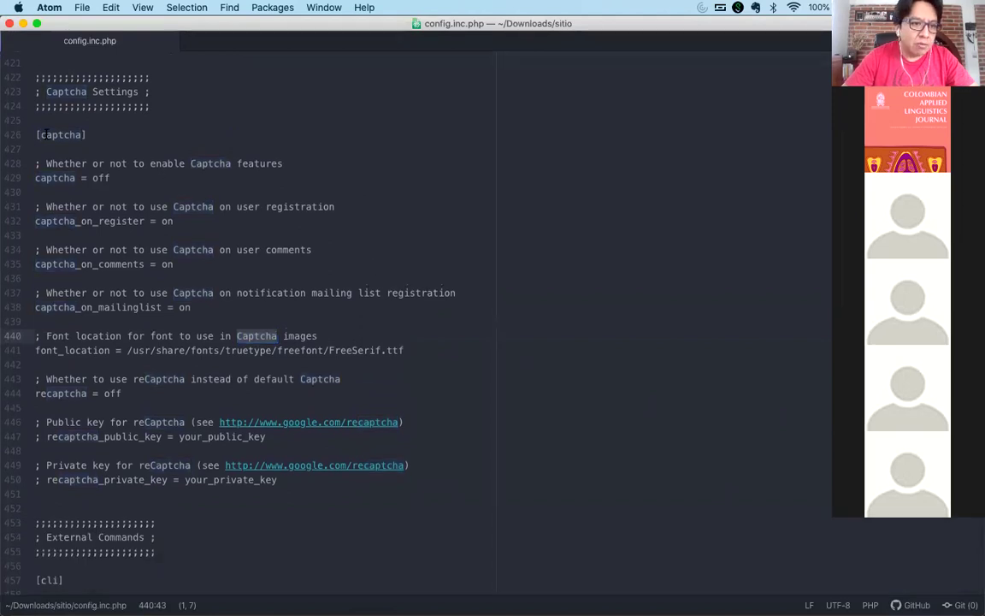
drag(36, 78, 287, 480)
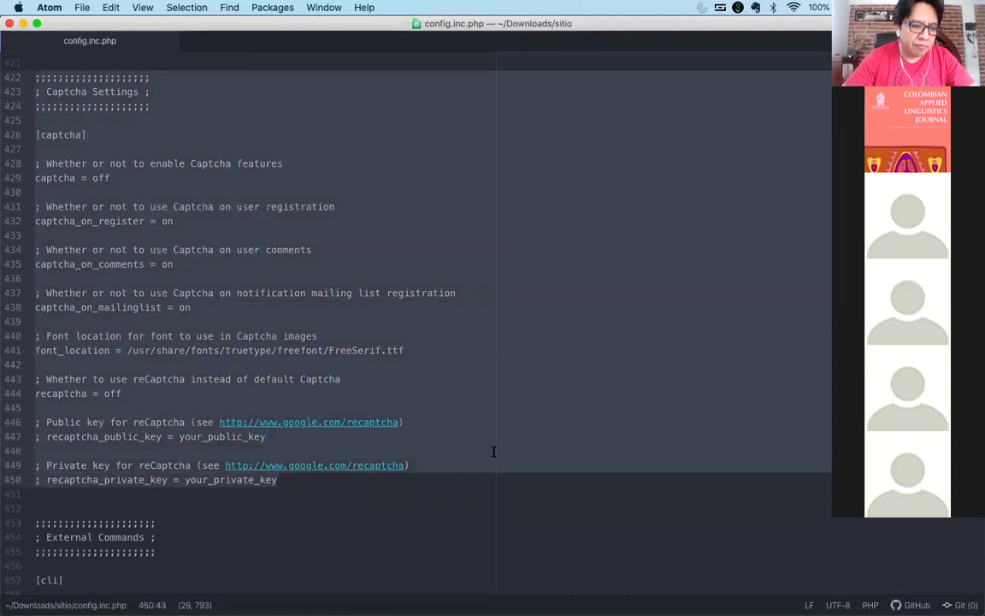
scroll(493, 451, up, 3)
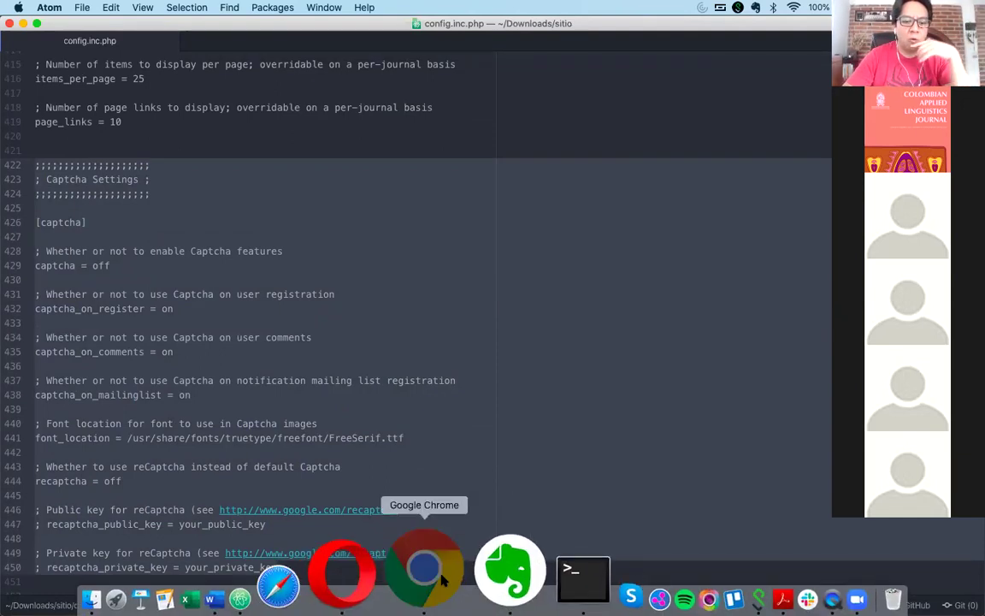
Switch to Chrome and load the Foro Internacional journal site in a new tab
click(417, 571)
key(super+t)
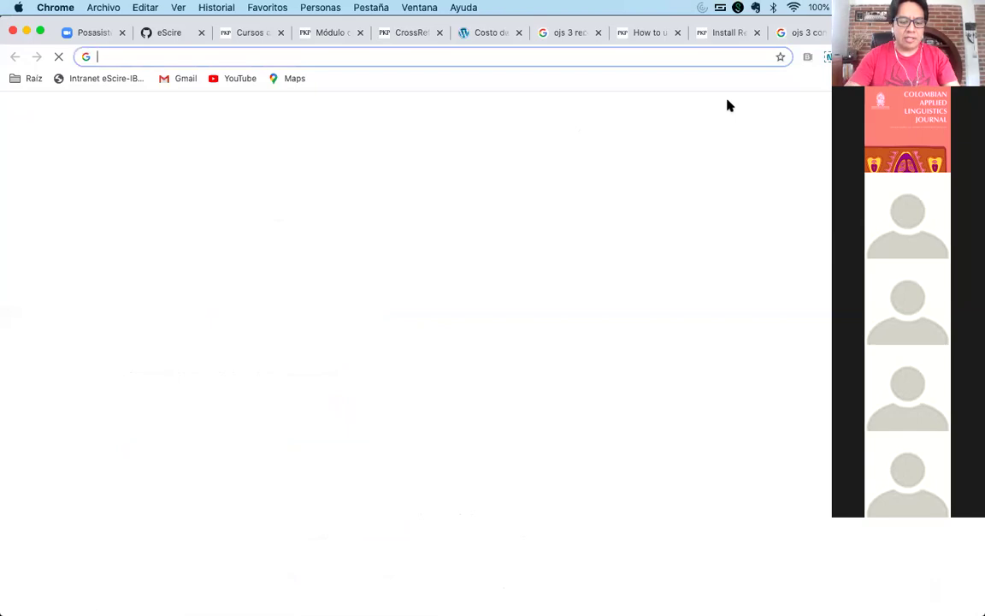
text(foro)
key(Return)
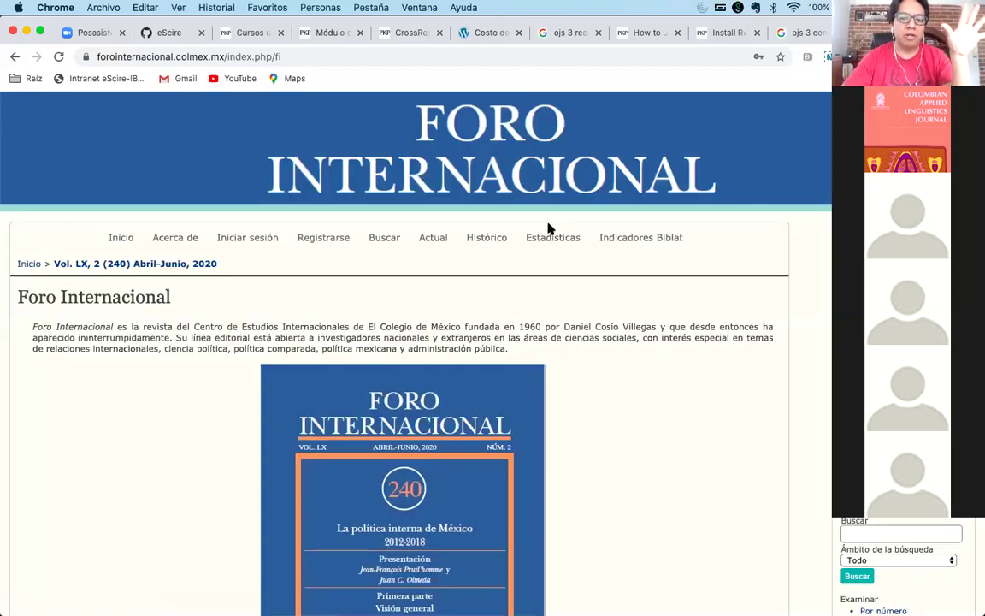
Open the journal's user registration form and examine the default captcha image in the Validación field
click(323, 238)
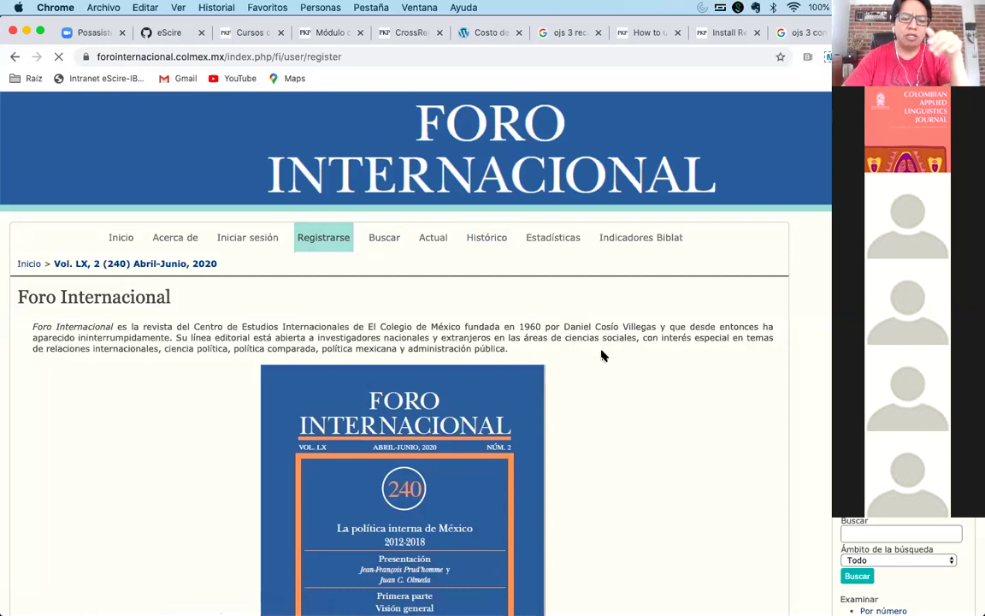
scroll(600, 356, down, 3)
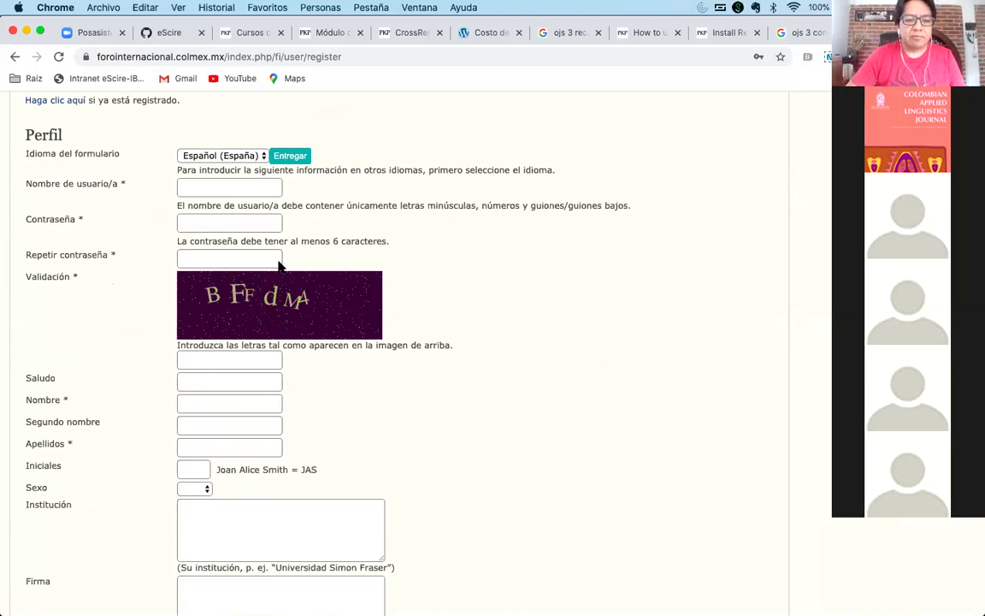
click(246, 259)
click(427, 281)
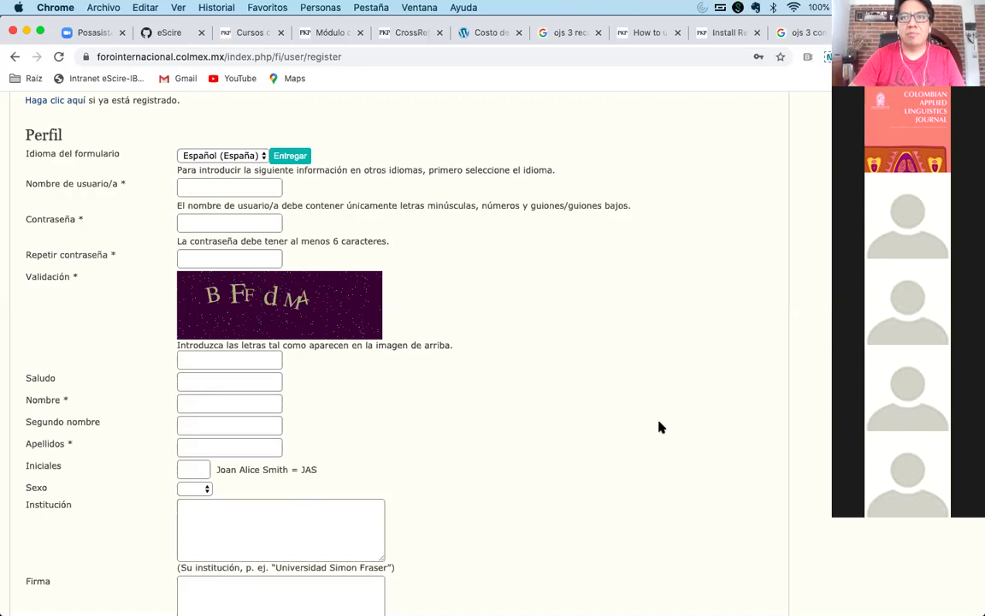
Switch back to Atom and highlight the reCaptcha lines of config.inc.php, from the recaptcha option's comment through the private key
mouse_move(538, 608)
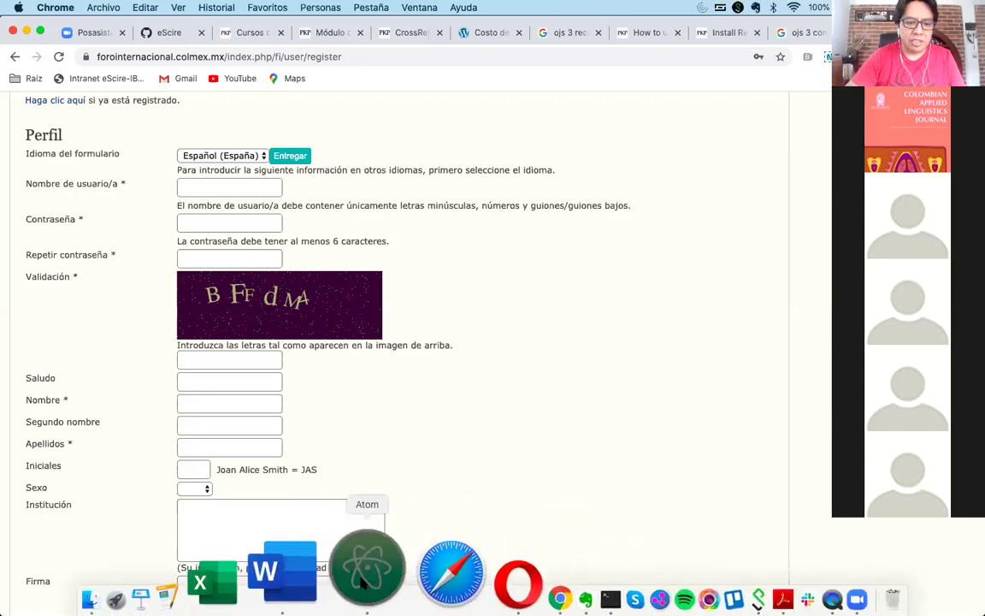
click(374, 578)
click(404, 354)
scroll(405, 354, down, 1)
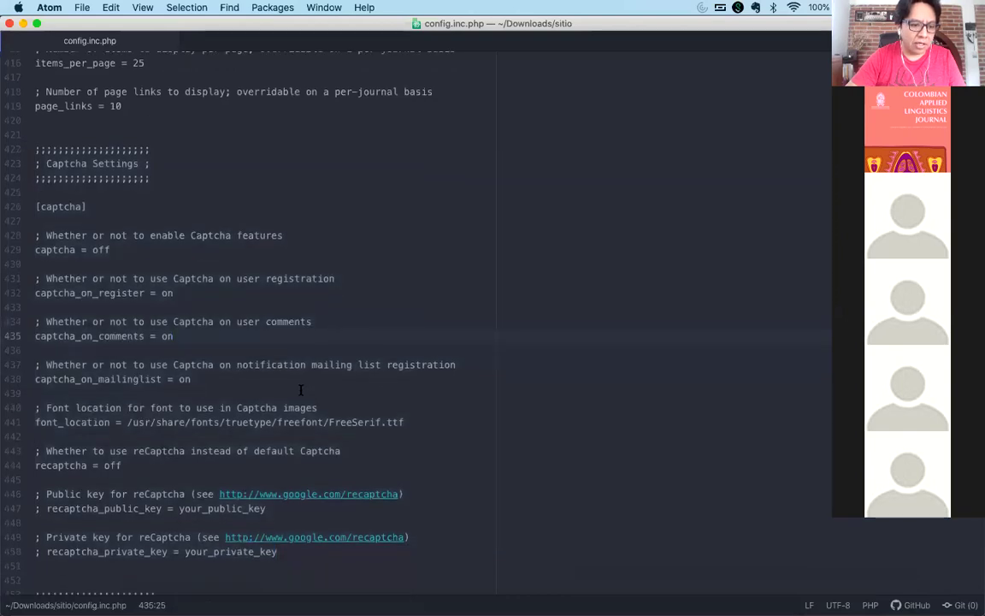
drag(37, 451, 334, 549)
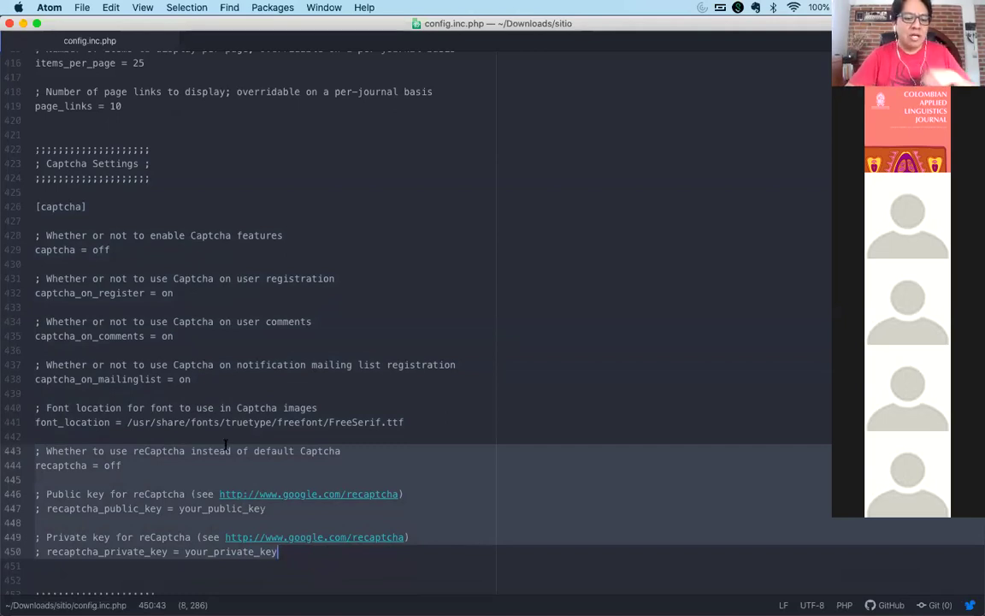
Set the recaptcha option to on in the Captcha Settings of config.inc.php
click(163, 467)
key(super+Left)
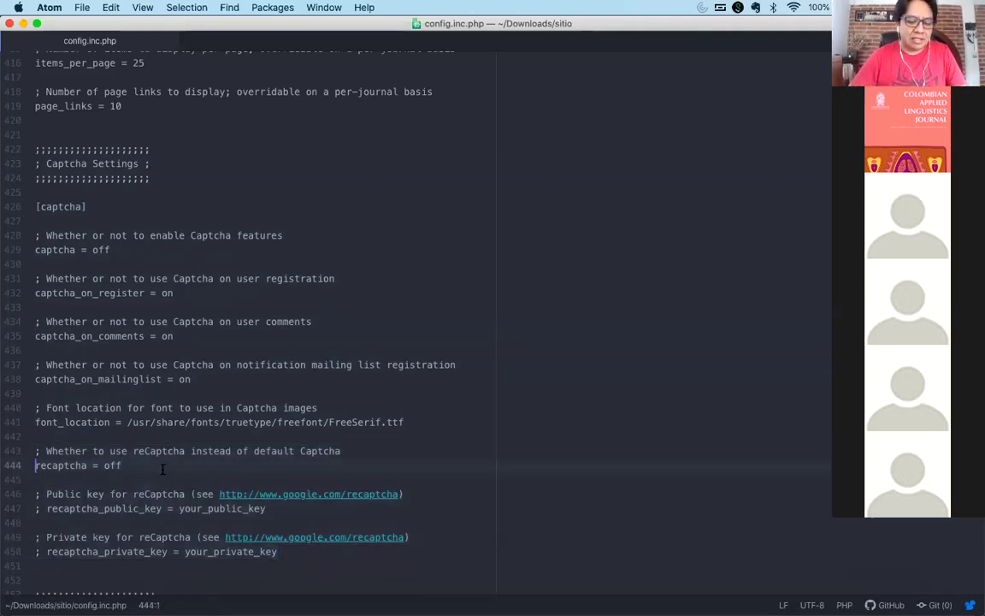
text(;)
key(BackSpace)
key(super+s)
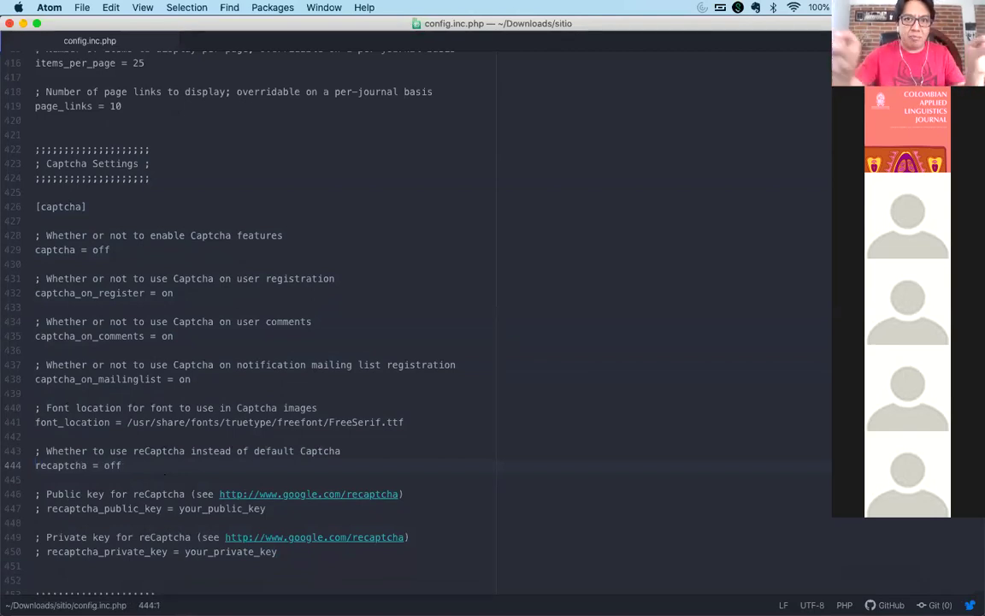
key(super+Right)
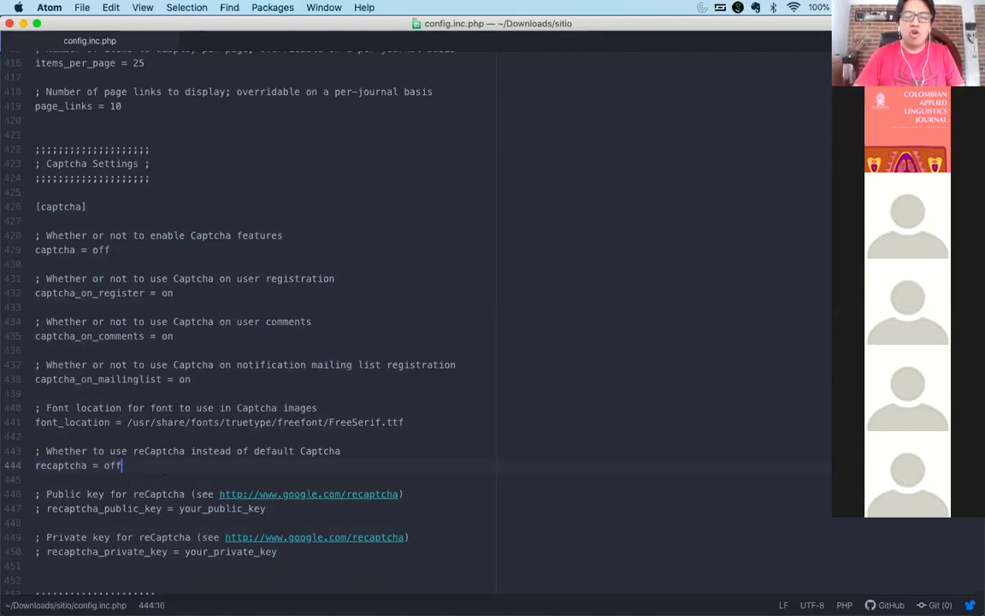
key(BackSpace)
key(BackSpace)
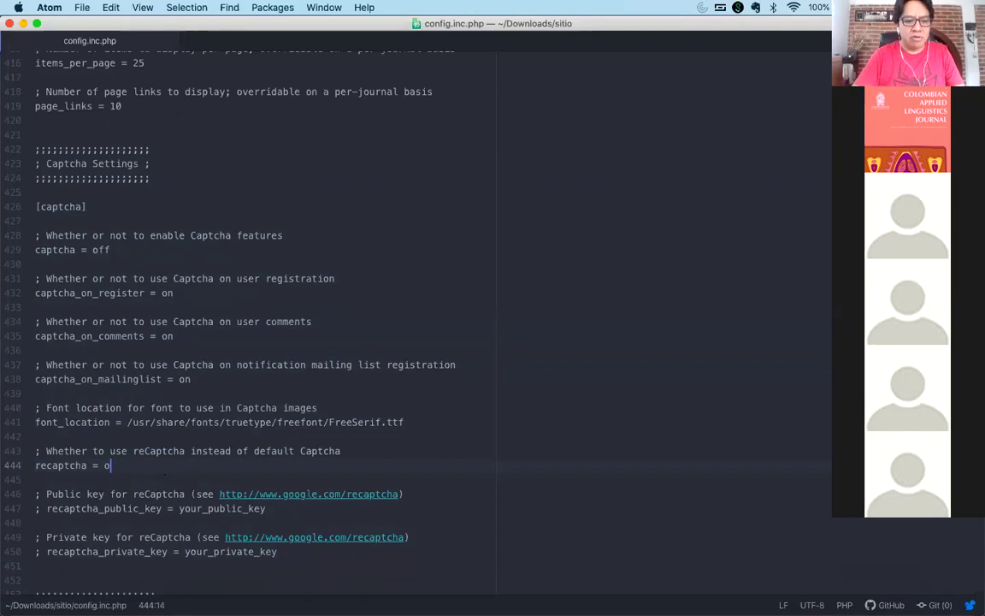
text(n)
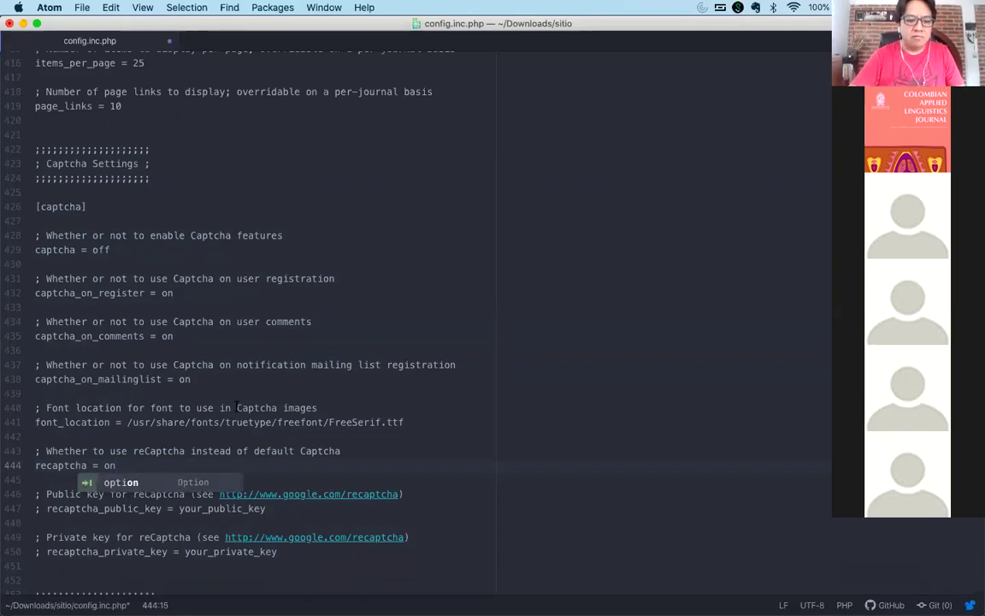
click(236, 407)
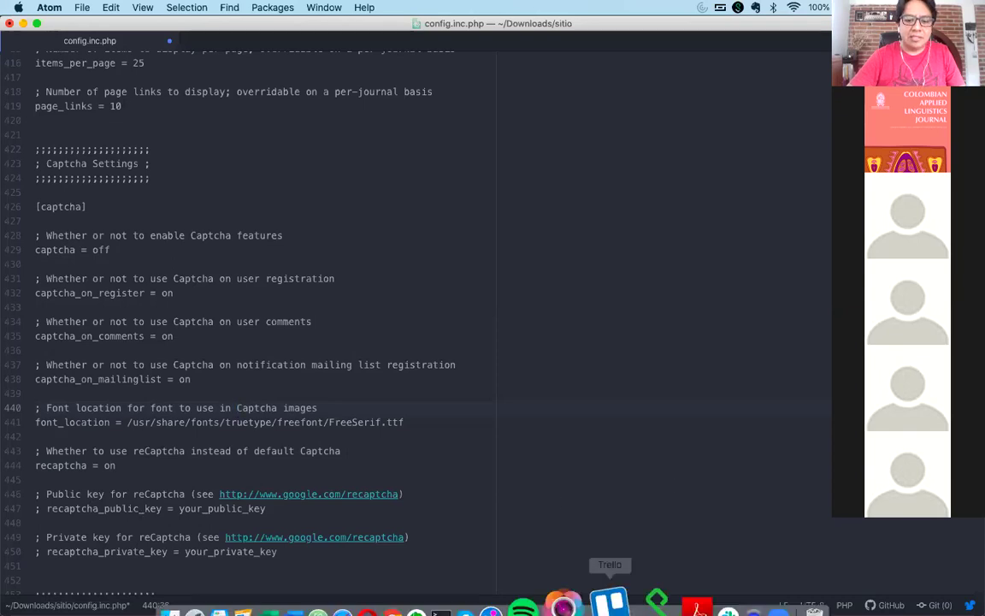
Switch to Chrome and search Google for "google recaptcha" in a new tab
click(447, 569)
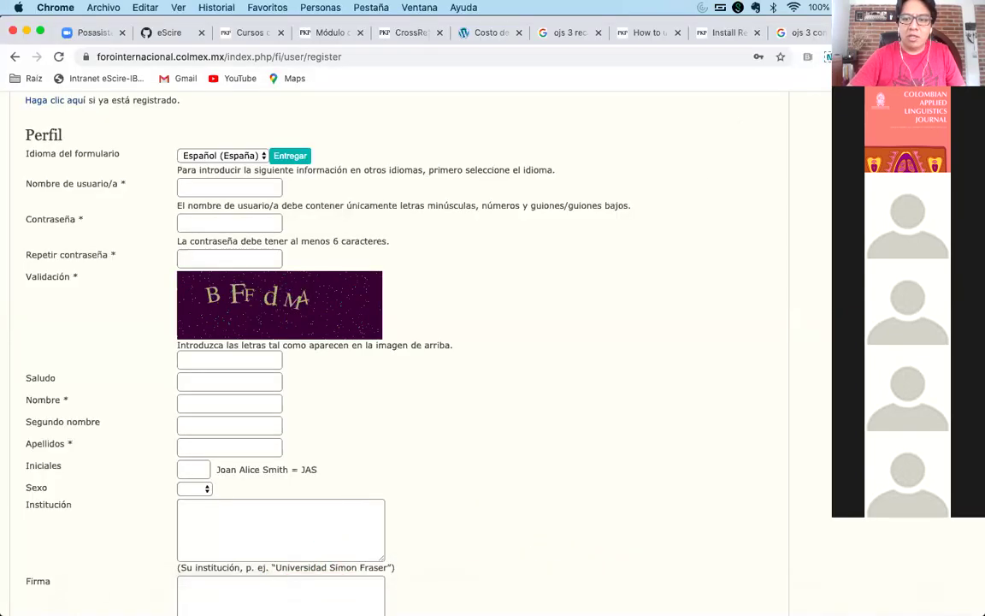
key(super+t)
text(g)
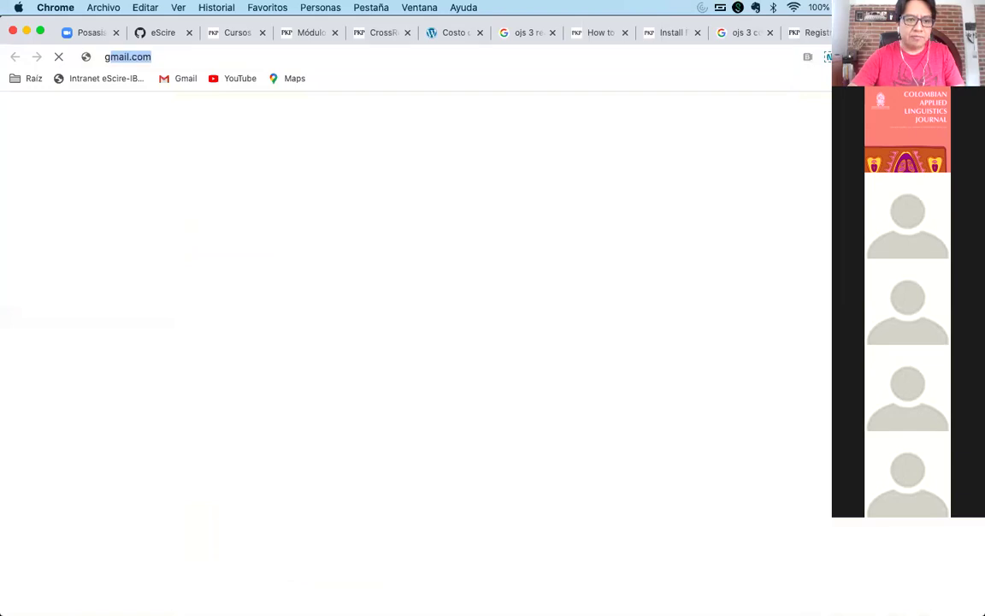
text(ooglee)
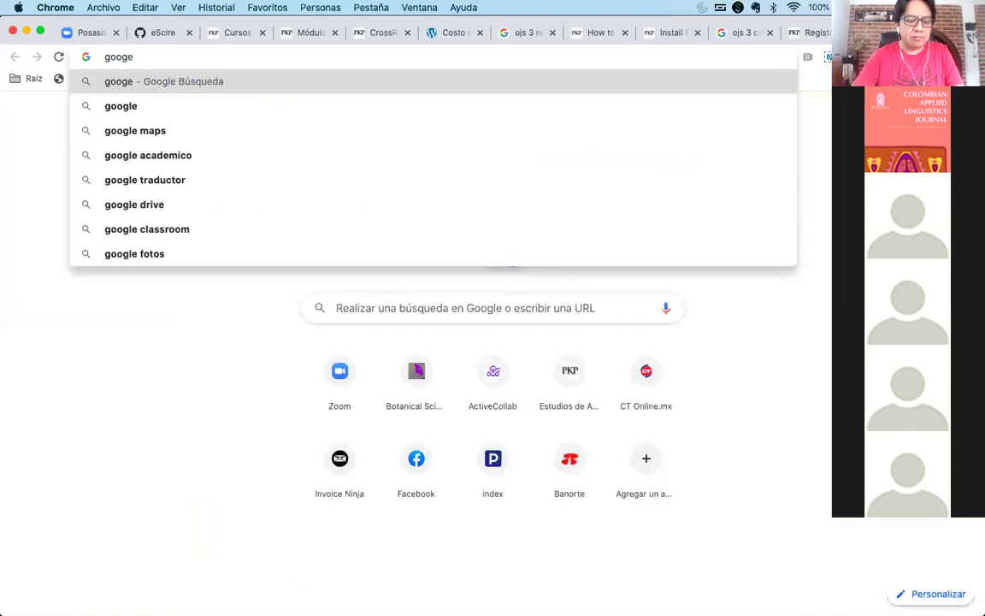
key(BackSpace)
text(le re)
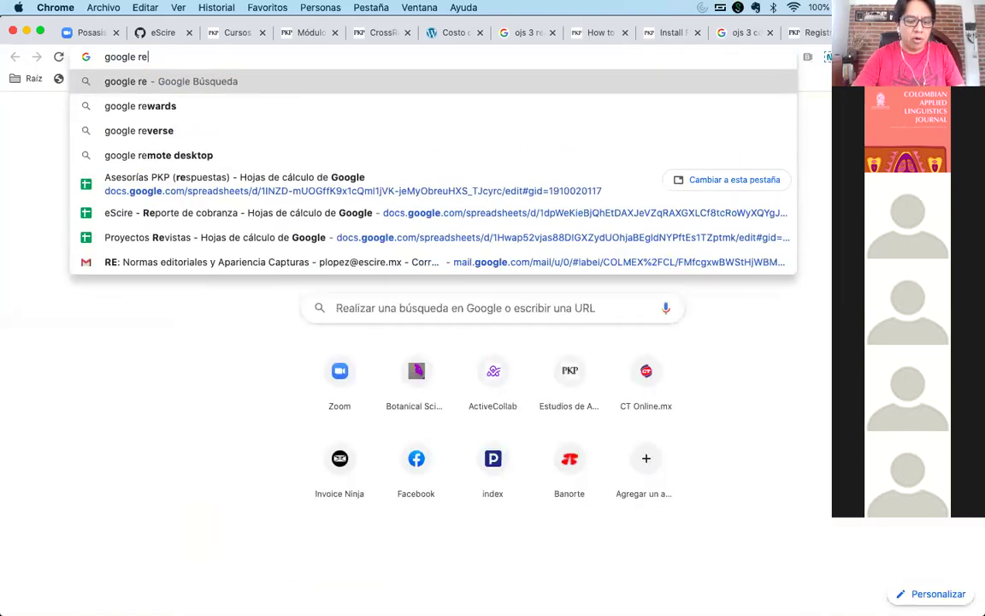
text(captcha)
key(Return)
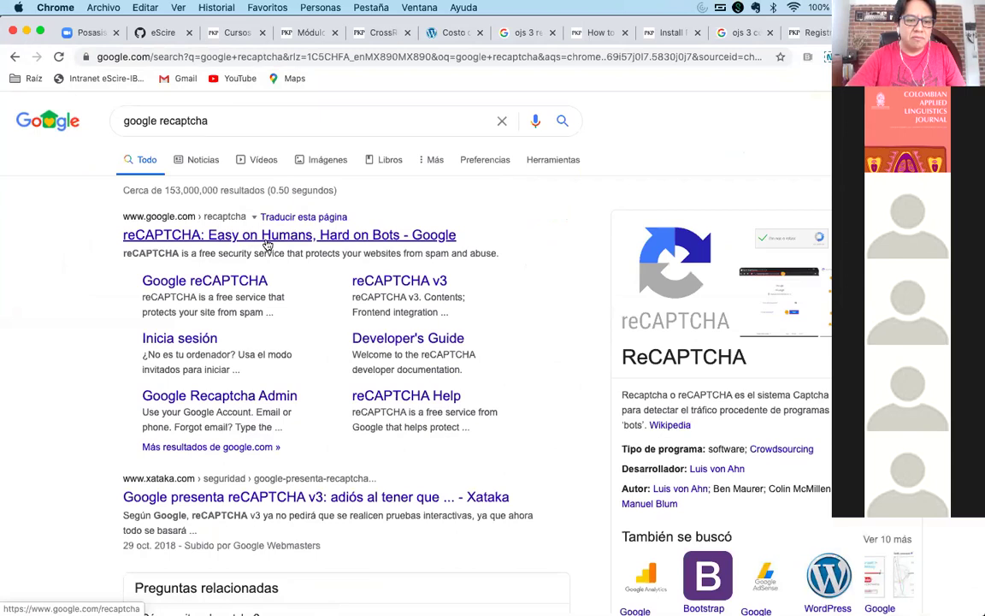
Open the official Google reCAPTCHA site, enter its admin console, and bring up the form for registering a new website
click(267, 244)
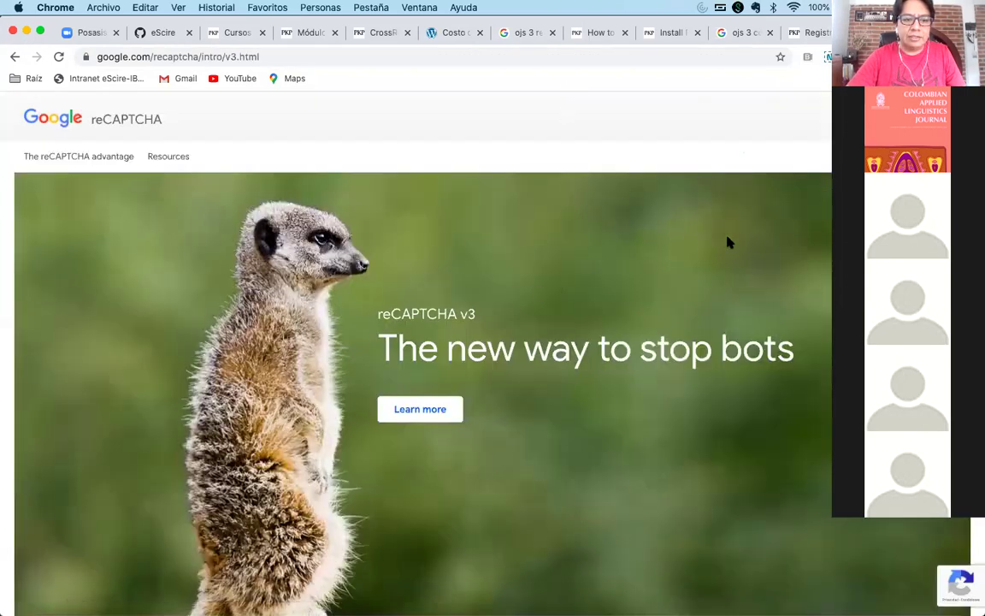
click(652, 132)
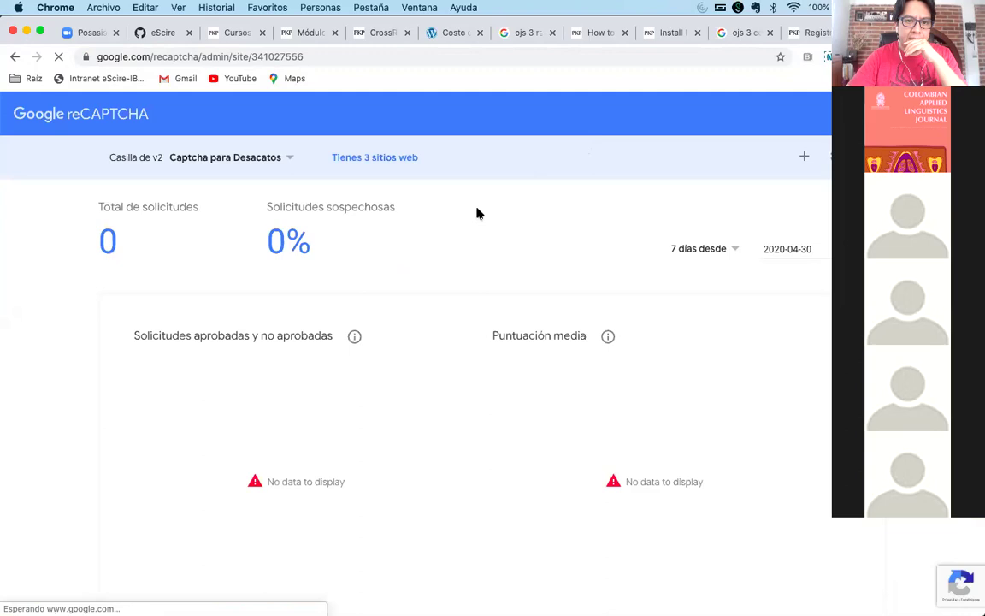
click(802, 158)
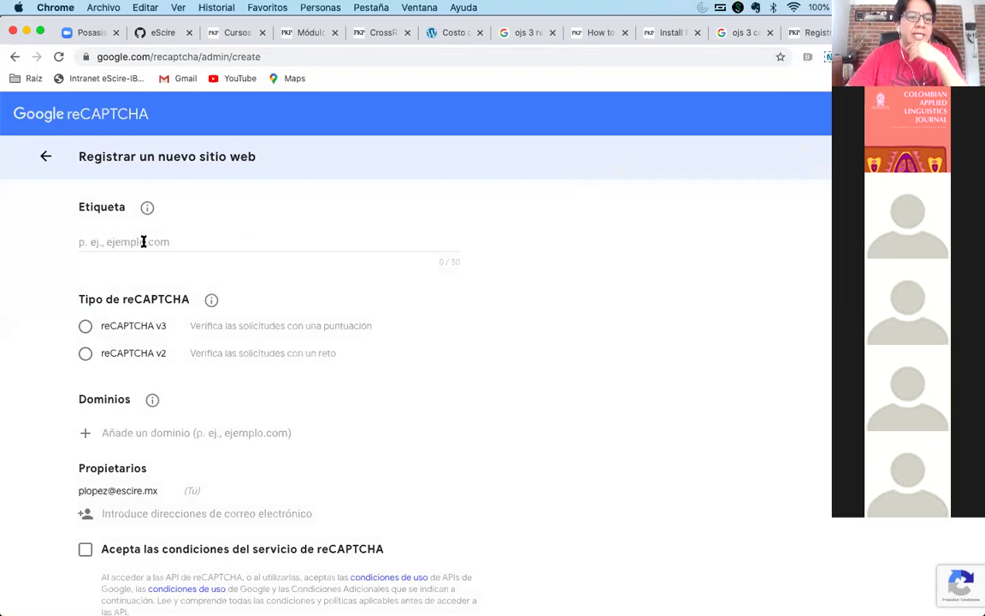
click(46, 157)
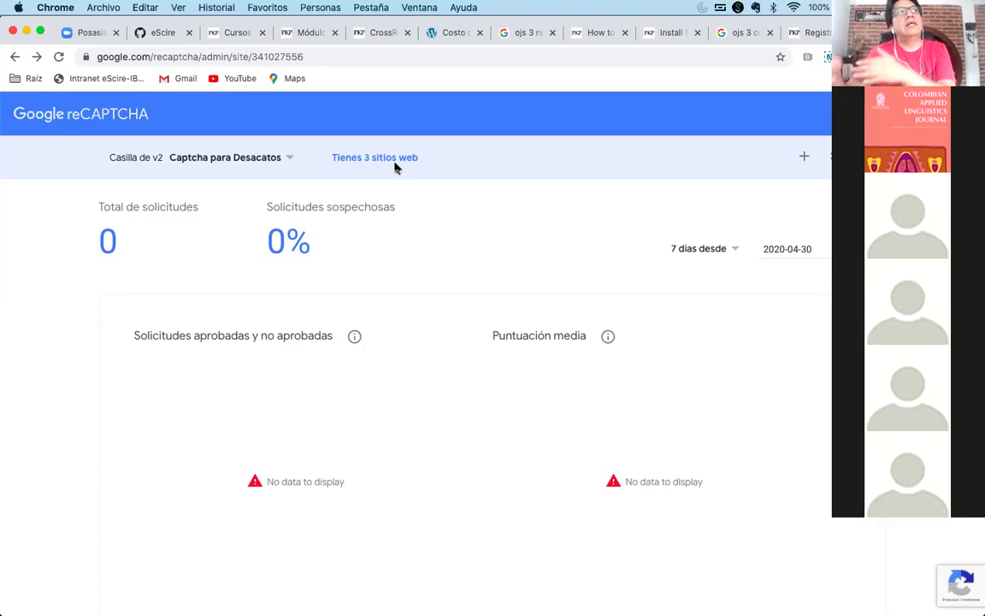
click(803, 156)
Label the new website "Revista Sesión PKP" and choose reCAPTCHA v2 as its type
click(270, 243)
text(Revista)
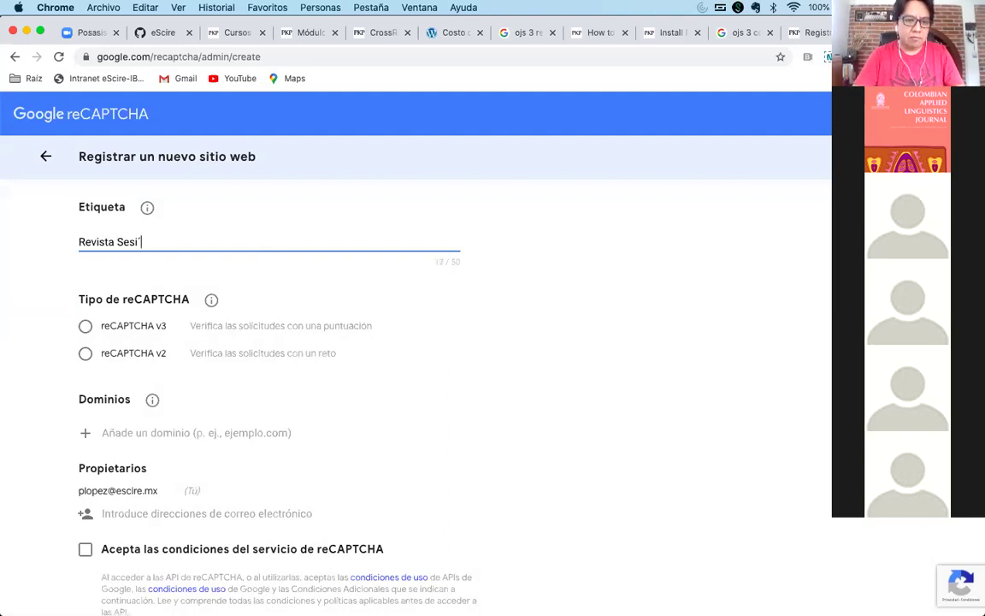
text( Sesión PKP)
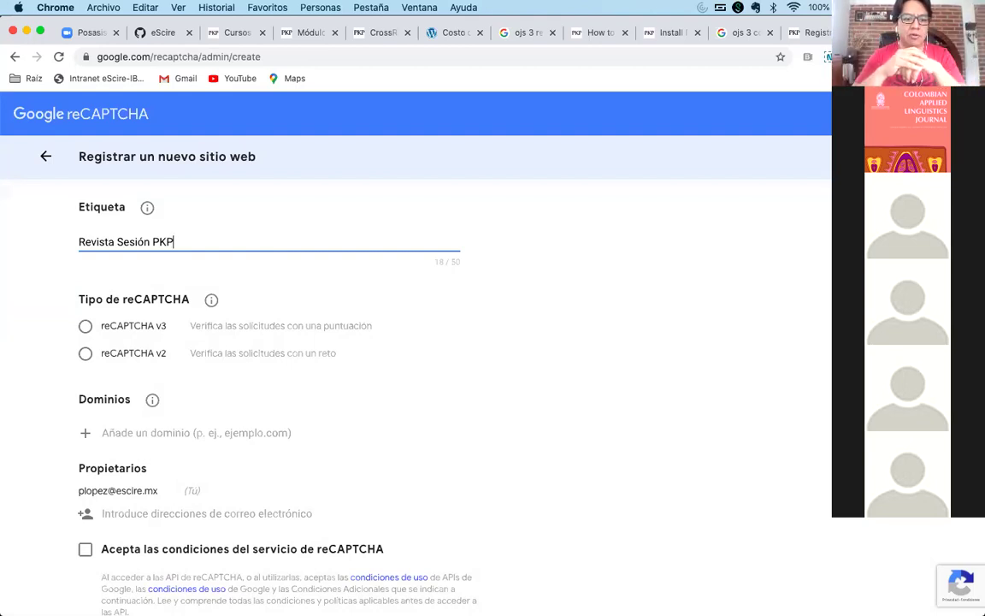
scroll(451, 354, down, 1)
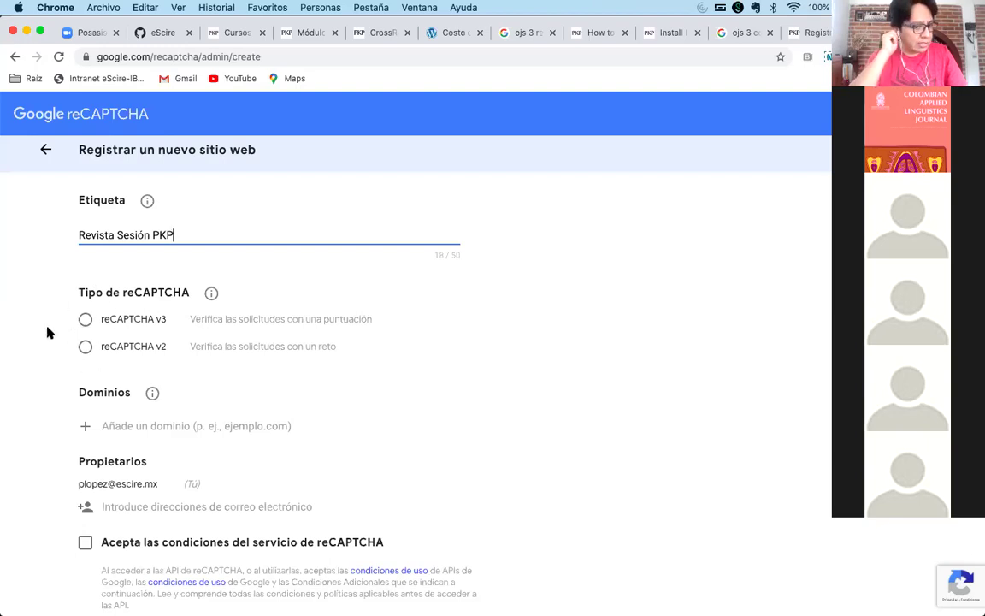
click(85, 347)
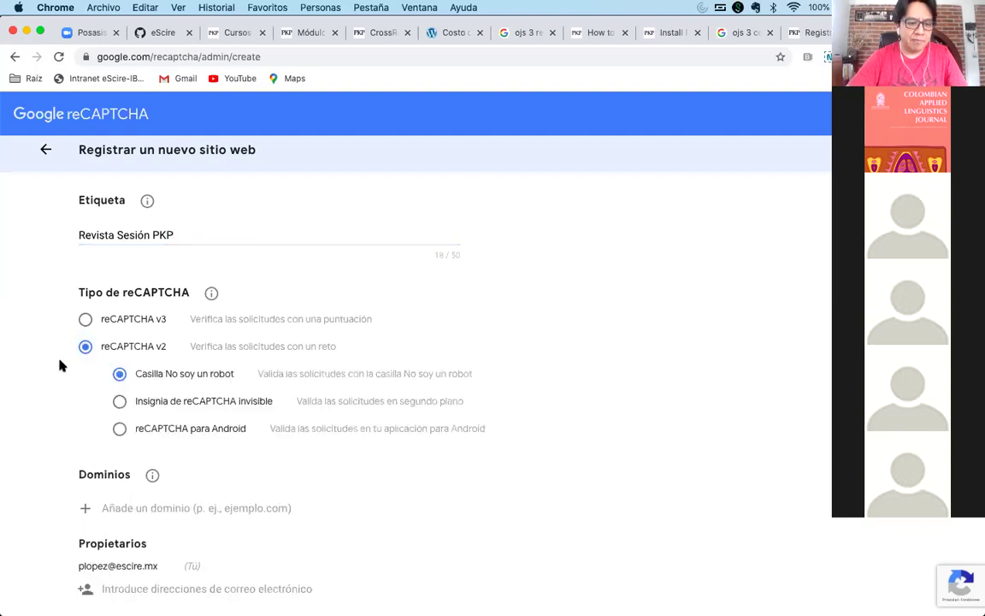
Search Google in a new tab for "no soy un robot", switch to image results, and refine the search to "recaptcha no soy un robot"
scroll(60, 365, down, 1)
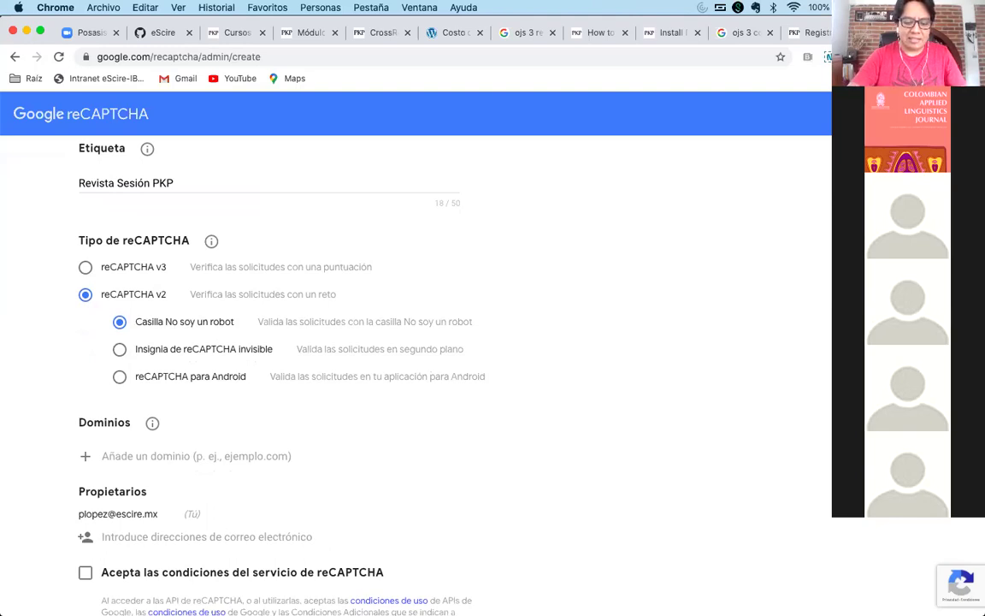
key(super+t)
text(no soy un robot)
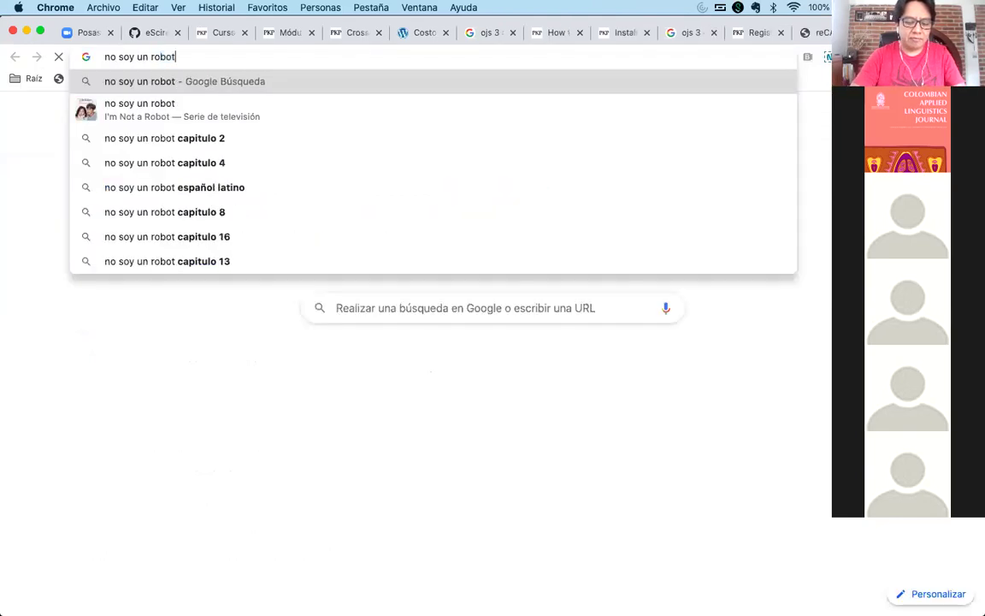
key(Return)
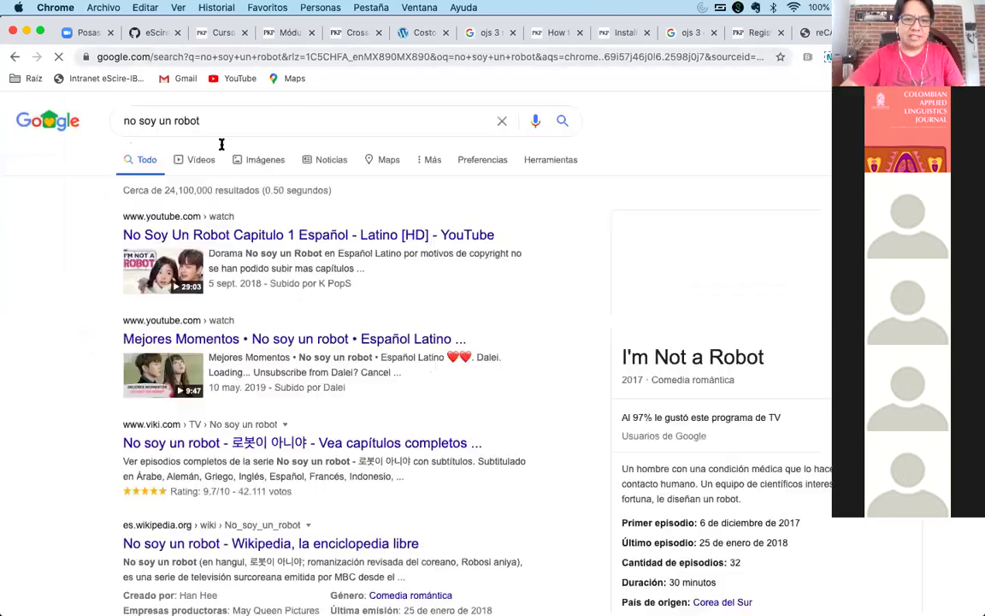
click(203, 161)
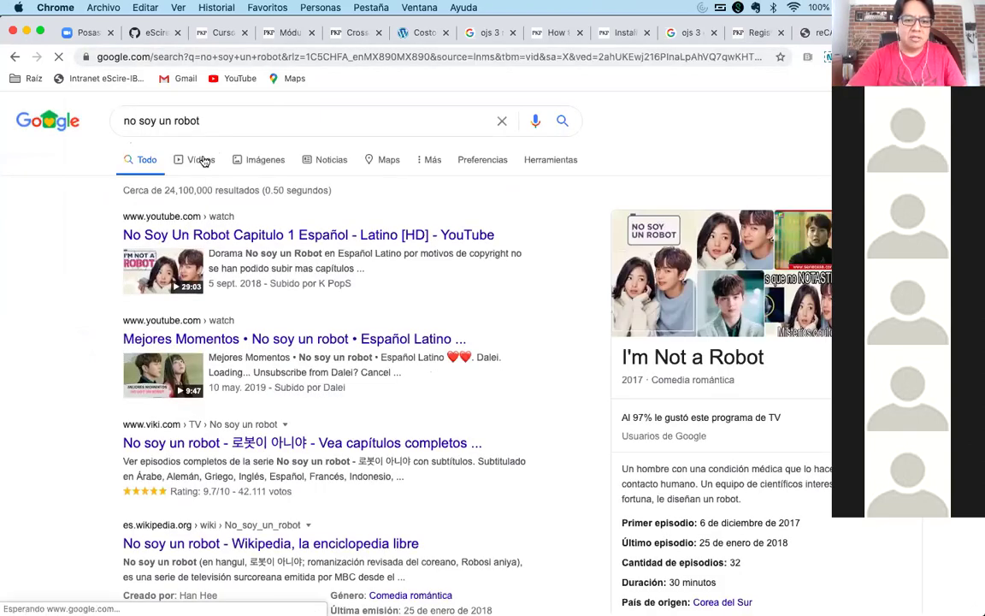
click(255, 159)
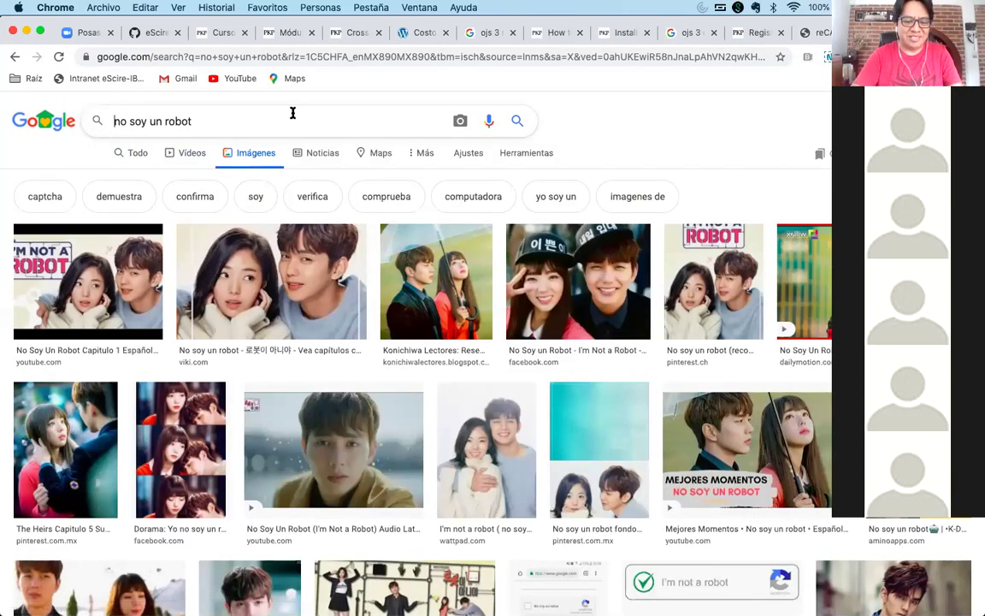
text(recaptcha)
key(Return)
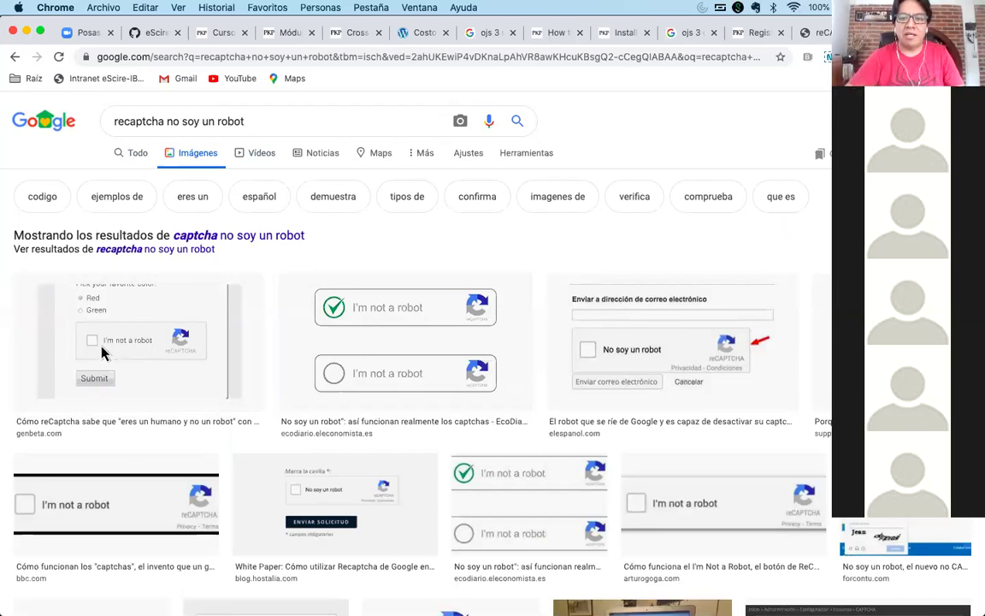
Select the invisible reCAPTCHA badge in the registration form, then search images for "recaptcha no soy un robot invisible" and preview the "Captcha Invisible" result
click(819, 35)
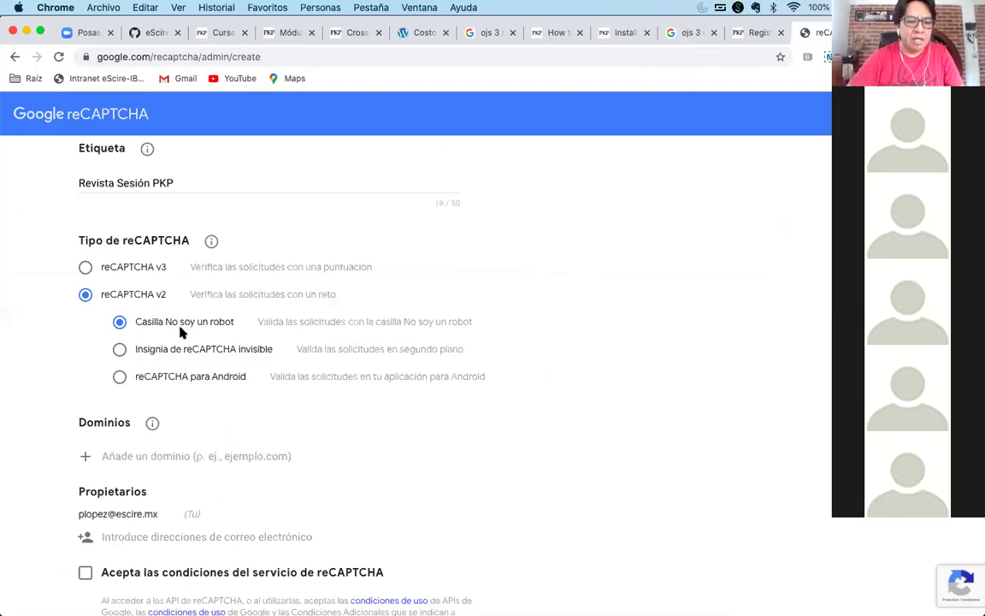
click(120, 352)
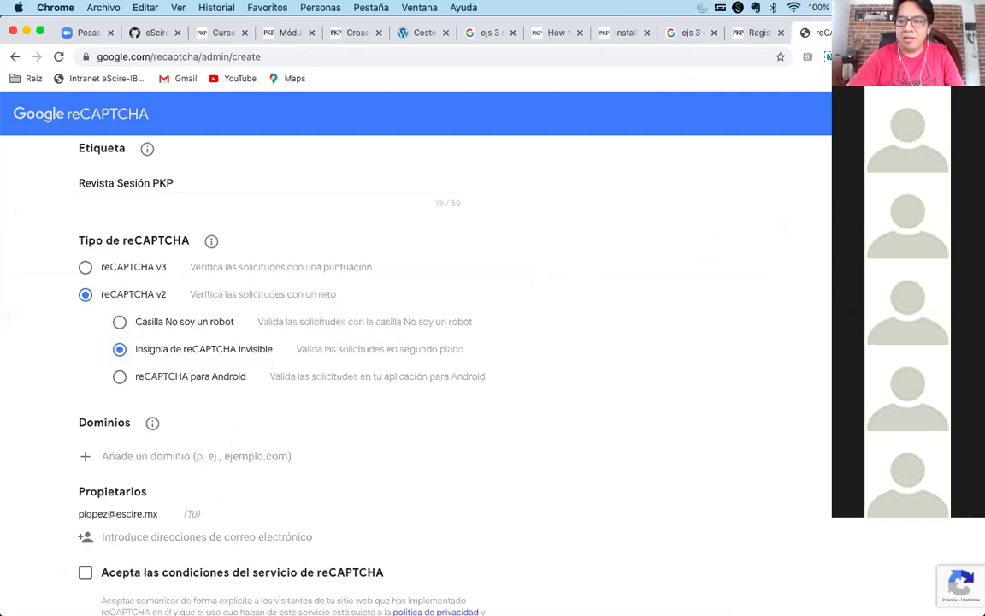
key(ctrl+Tab)
text(invi)
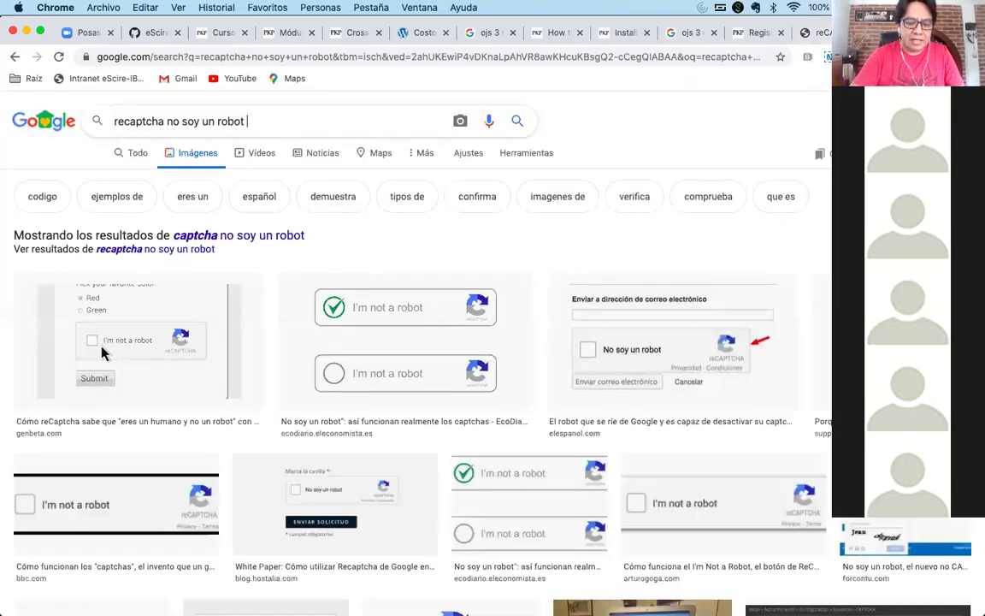
text(sible)
key(Return)
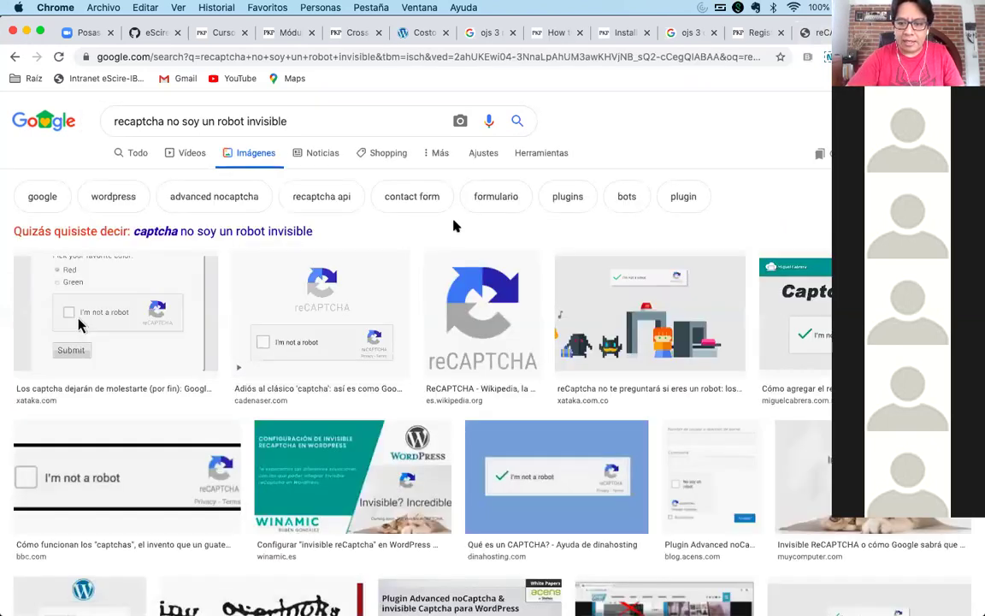
click(823, 318)
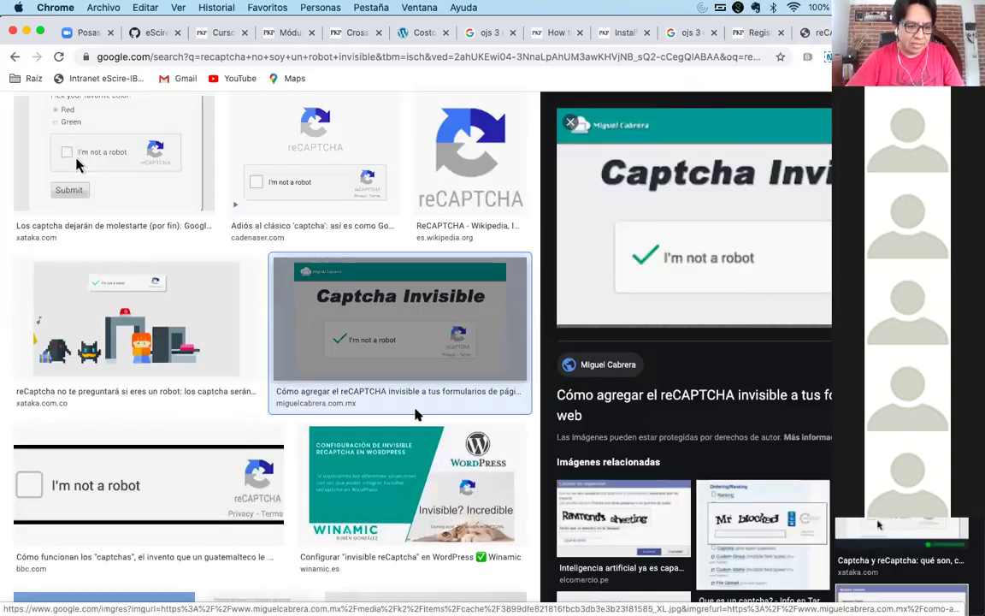
scroll(410, 367, down, 2)
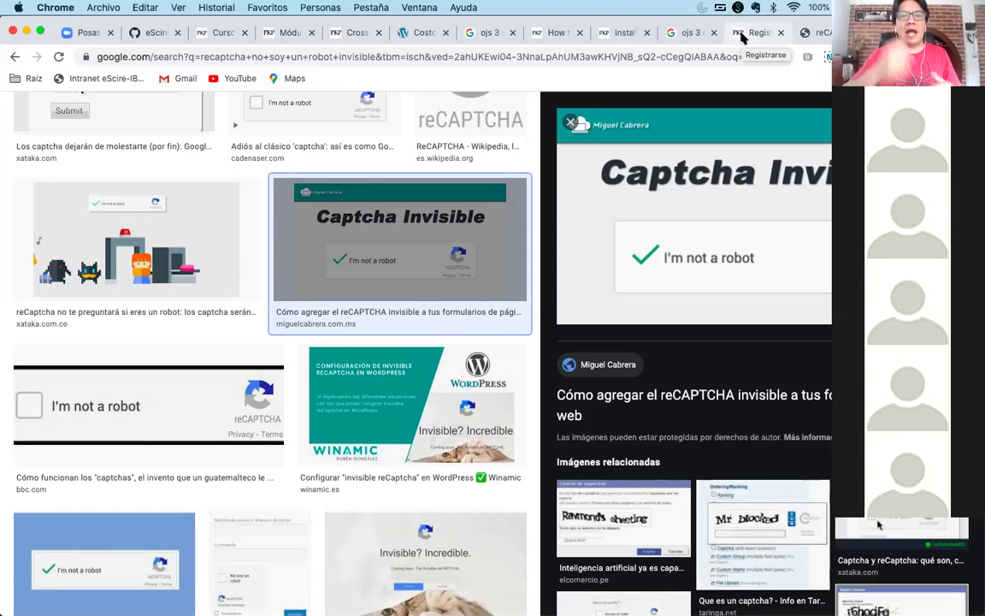
Return to the reCAPTCHA registration form and choose the "Casilla No soy un robot" variant of reCAPTCHA v2
click(814, 33)
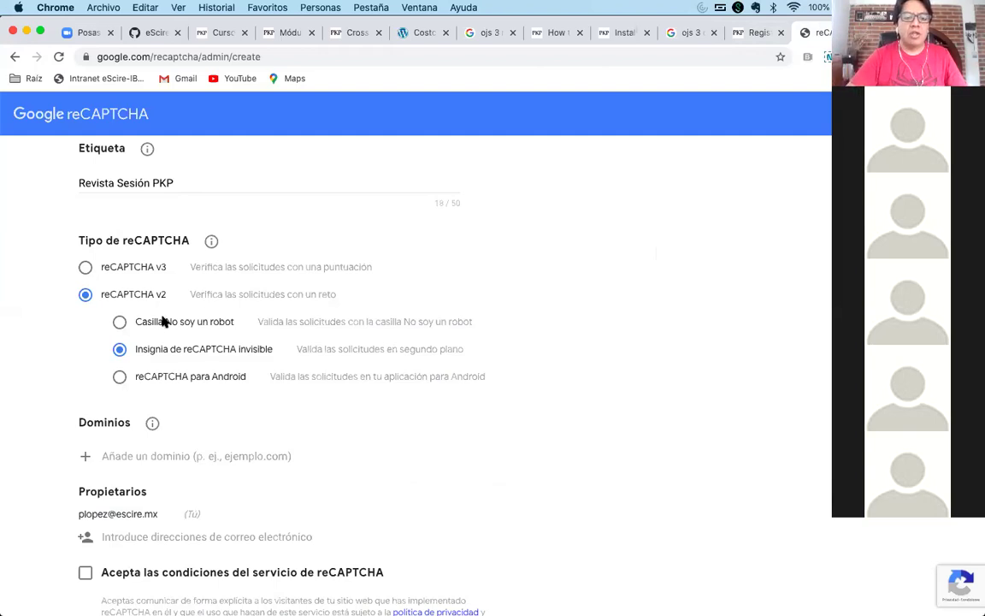
click(119, 323)
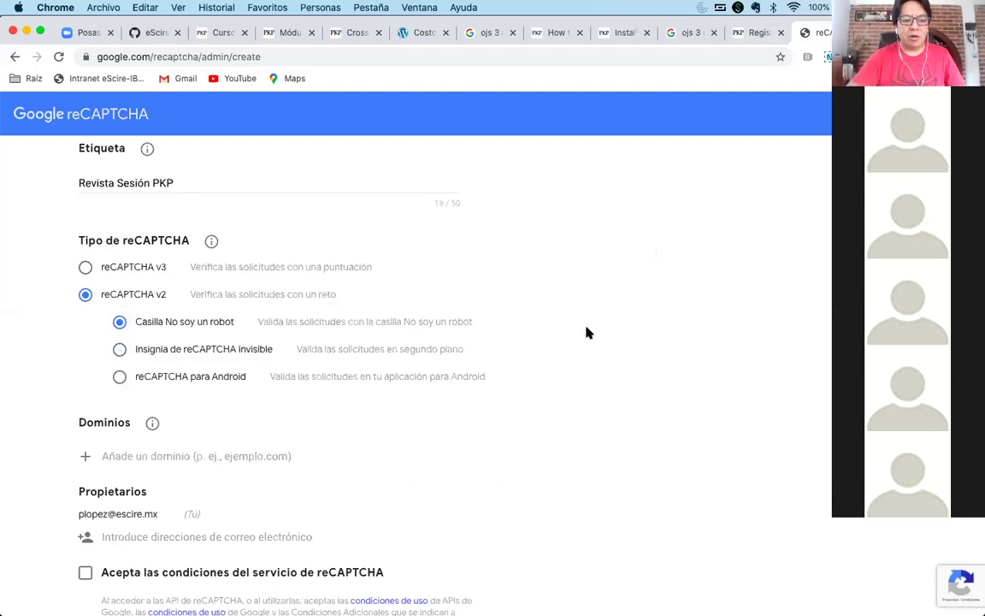
scroll(571, 348, down, 1)
scroll(459, 382, down, 2)
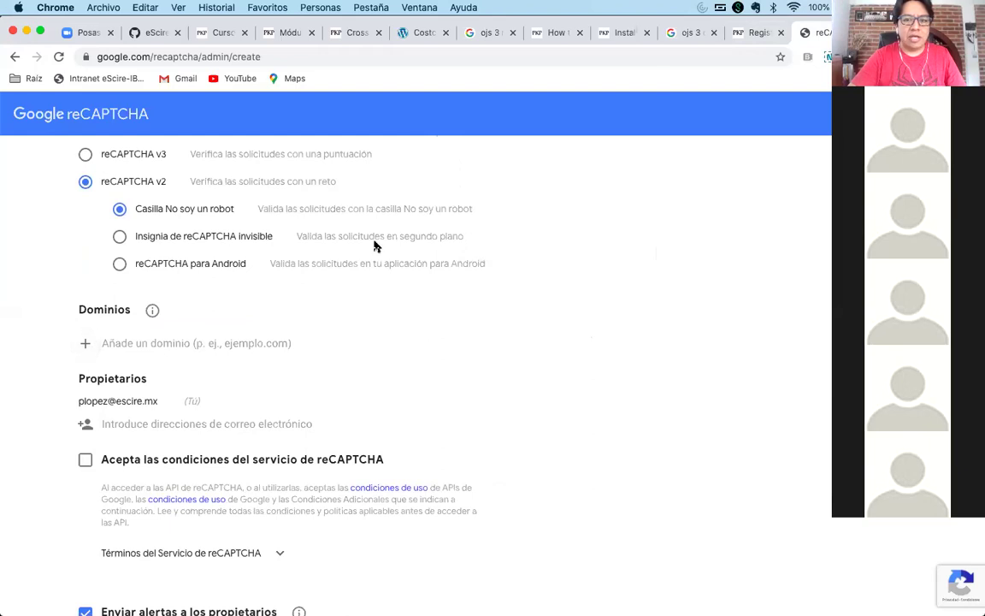
click(620, 33)
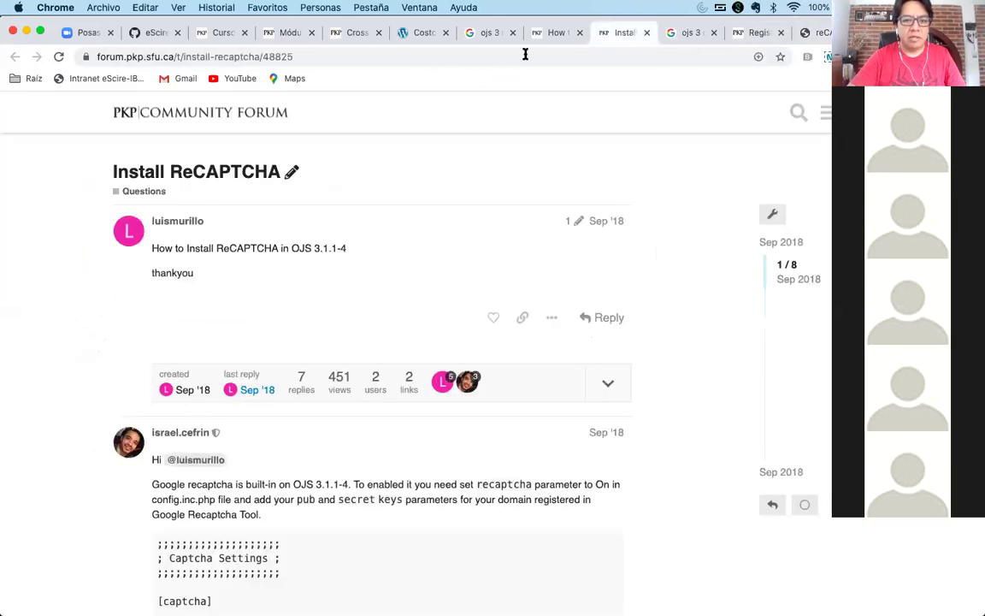
click(555, 32)
click(745, 34)
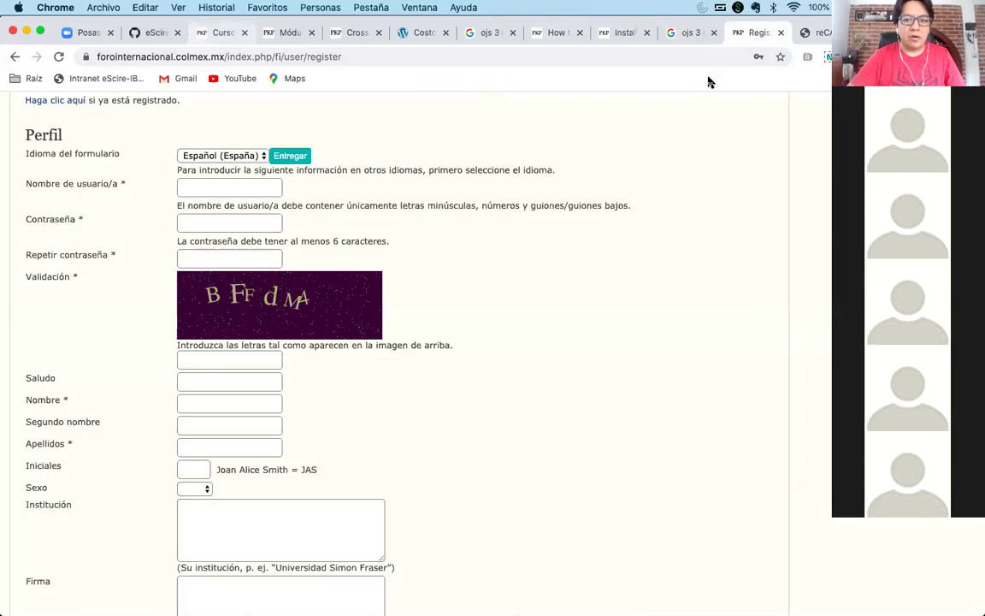
click(739, 56)
key(super+c)
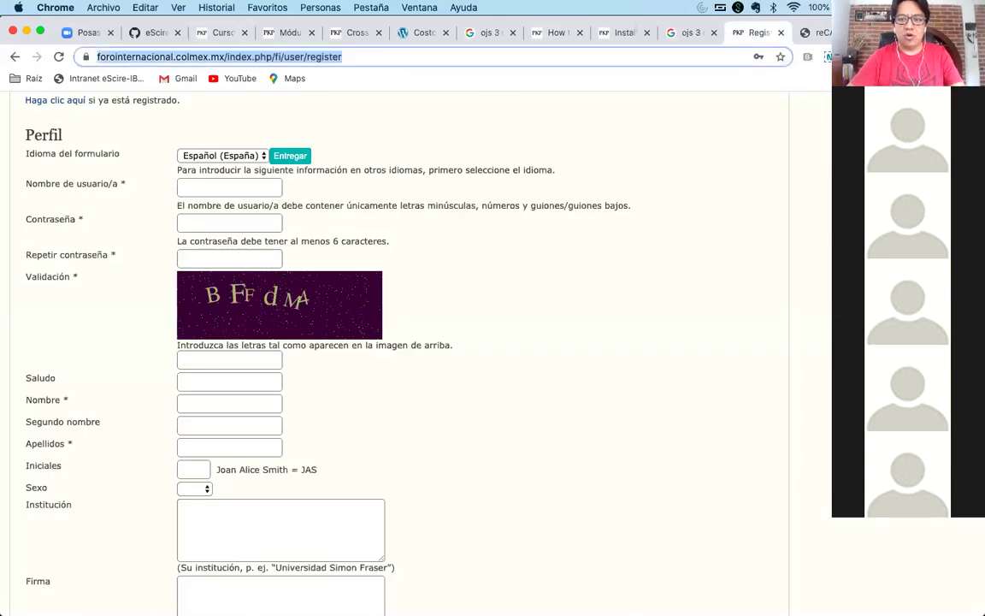
click(814, 32)
click(179, 342)
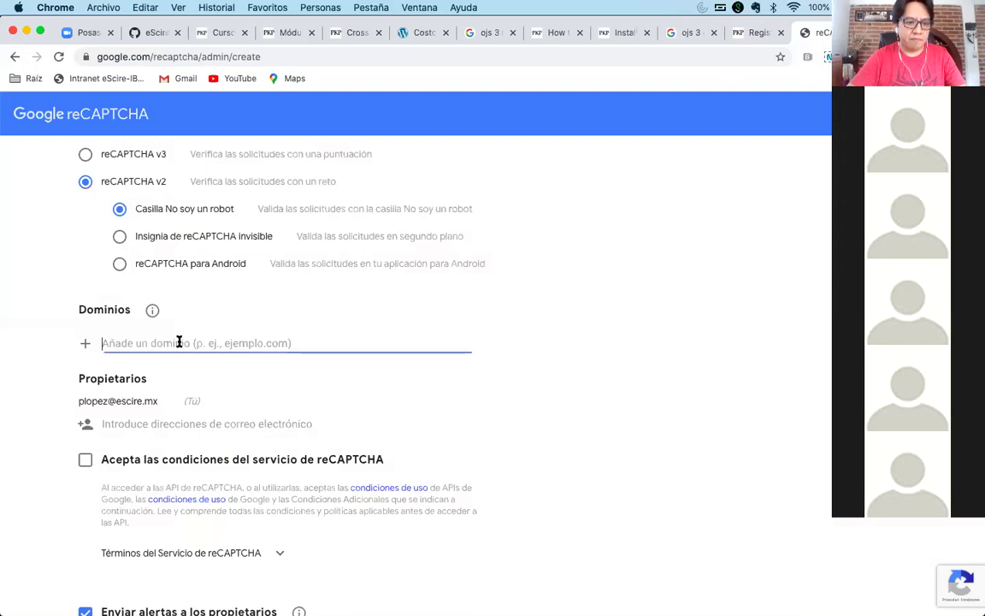
key(super+v)
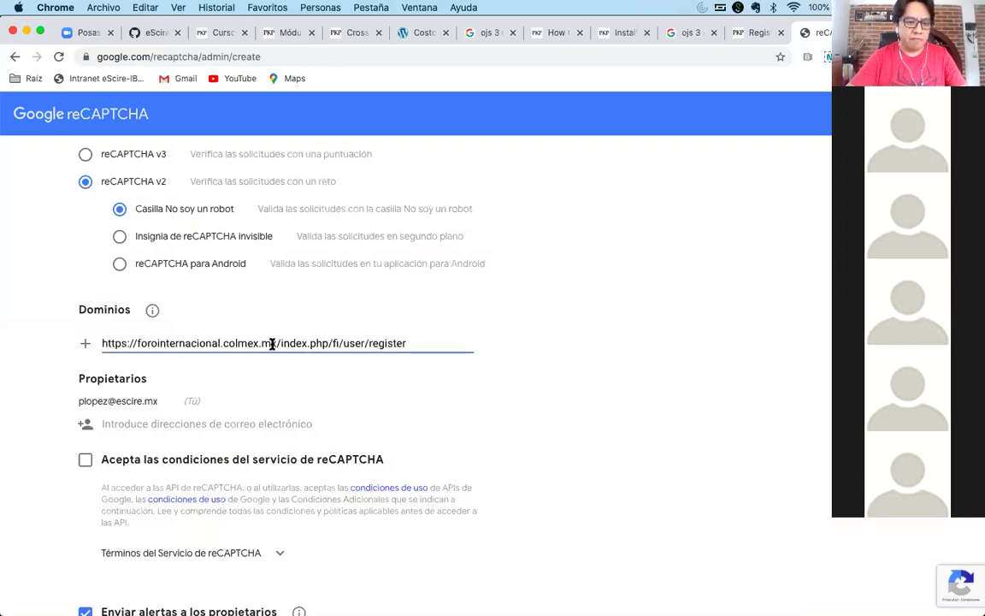
drag(277, 342, 395, 342)
key(BackSpace)
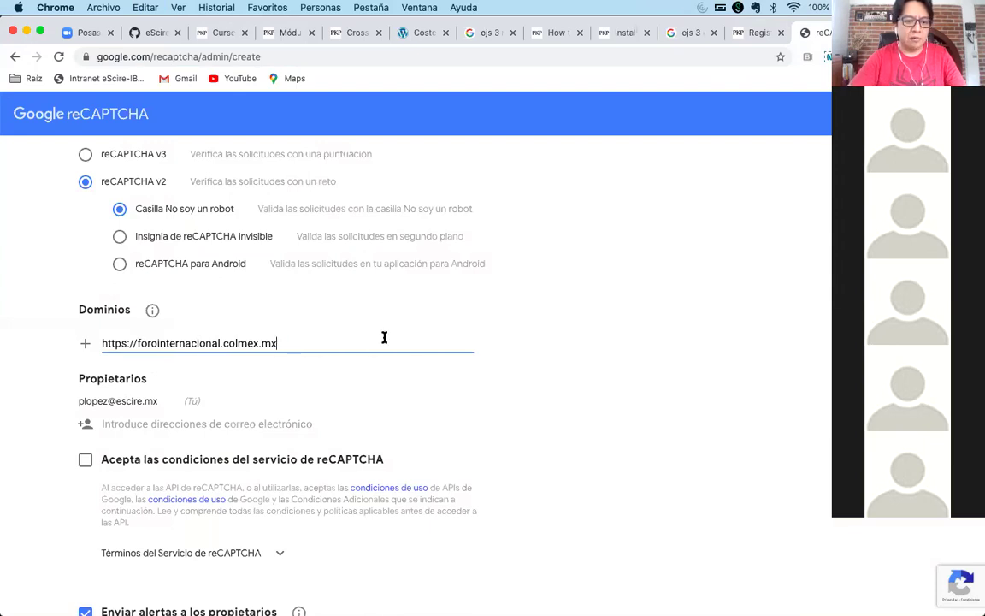
Accept the reCAPTCHA terms of service and try to submit the website registration
scroll(385, 336, down, 1)
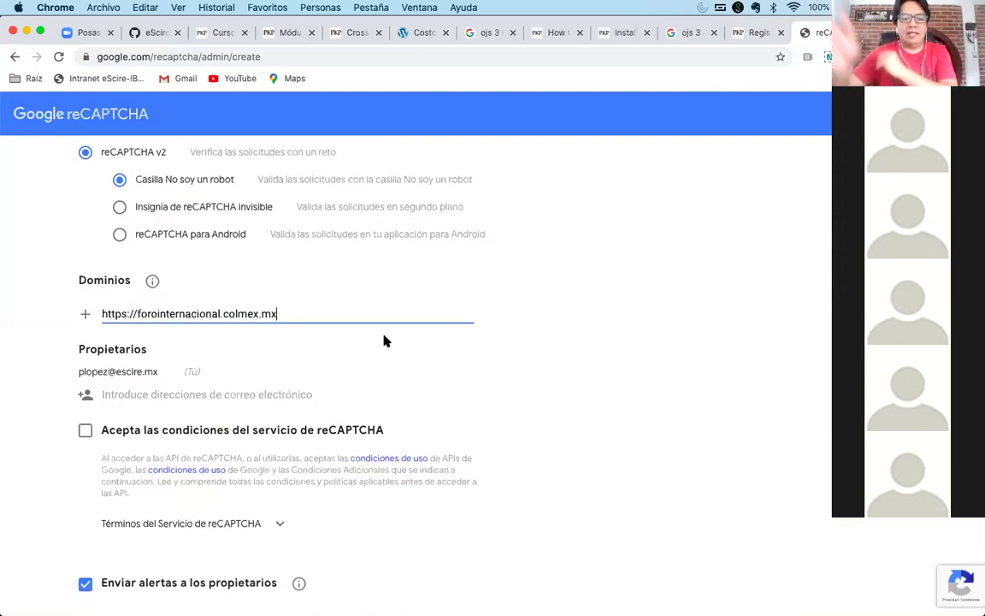
scroll(453, 362, down, 3)
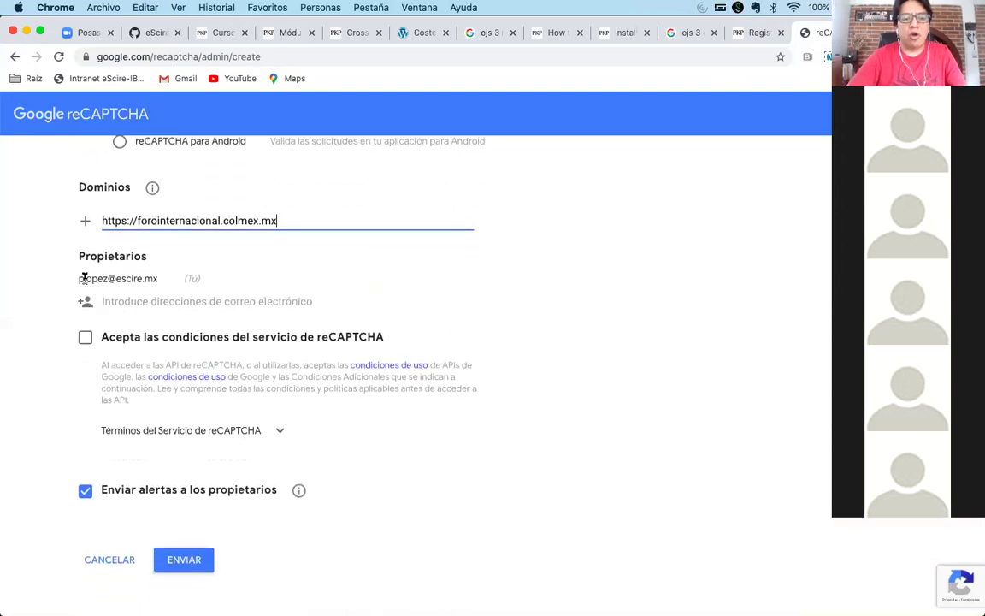
click(85, 336)
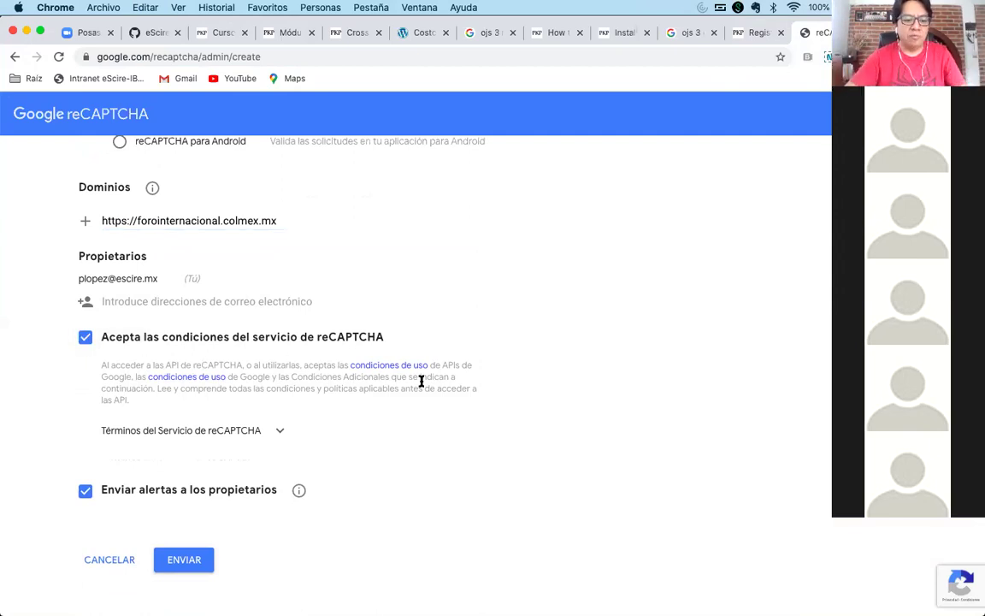
scroll(421, 381, down, 1)
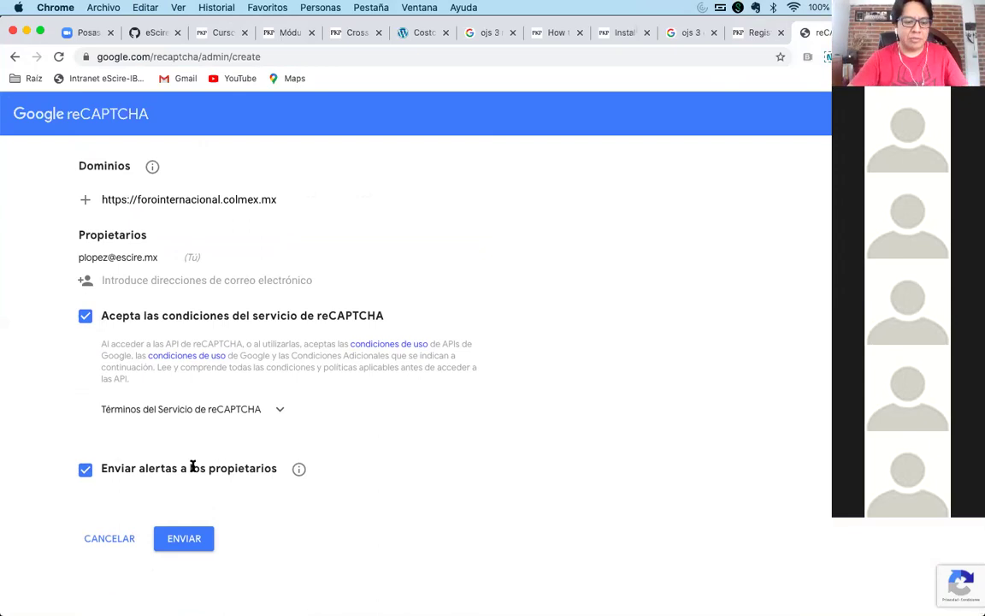
click(180, 539)
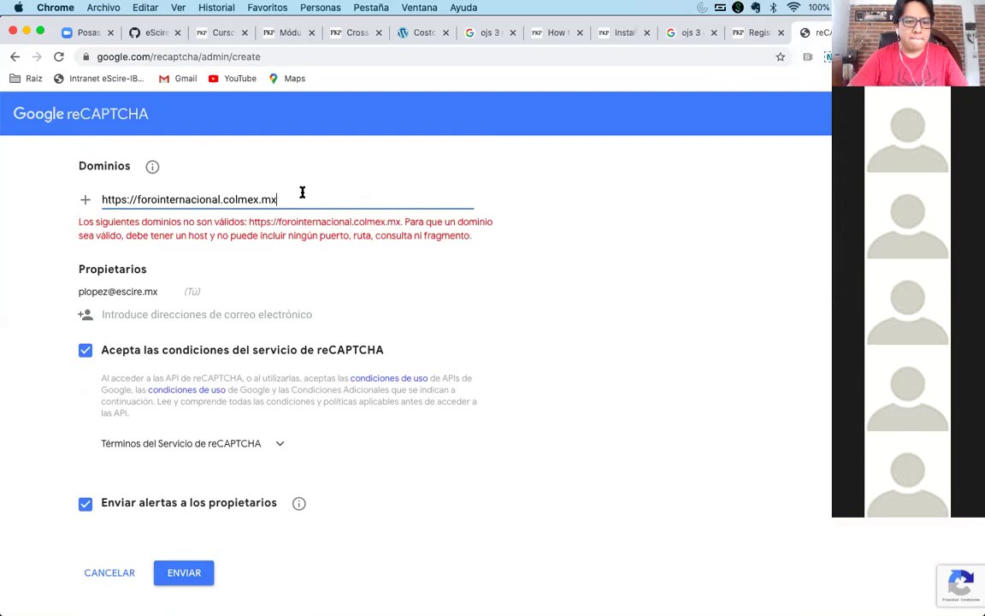
Find the open eScire OJS page with the CrossRef export module and copy the ojs.escire.net/ojs3 part of its address
click(625, 35)
click(561, 38)
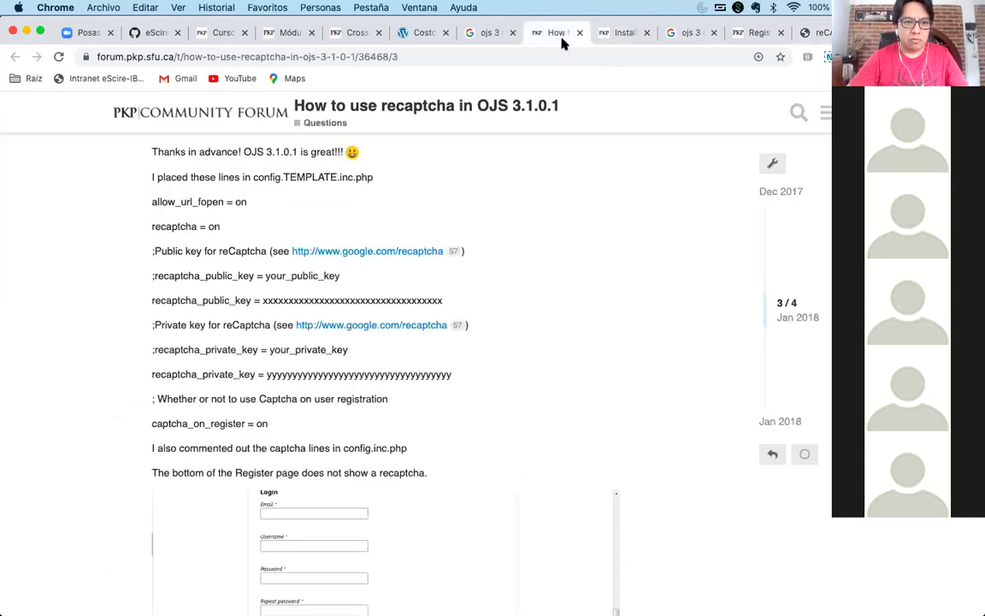
click(355, 34)
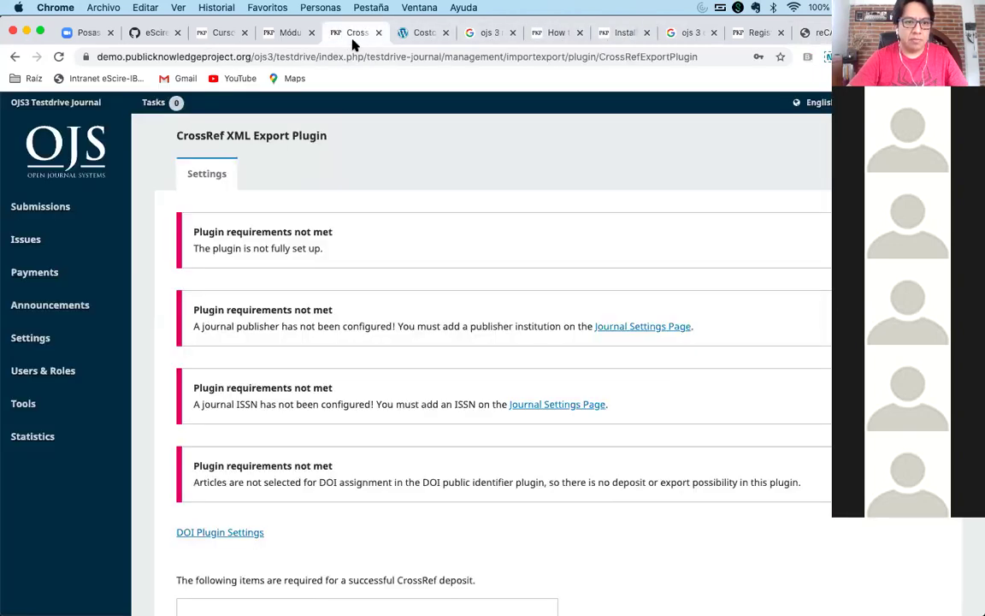
click(260, 36)
click(269, 55)
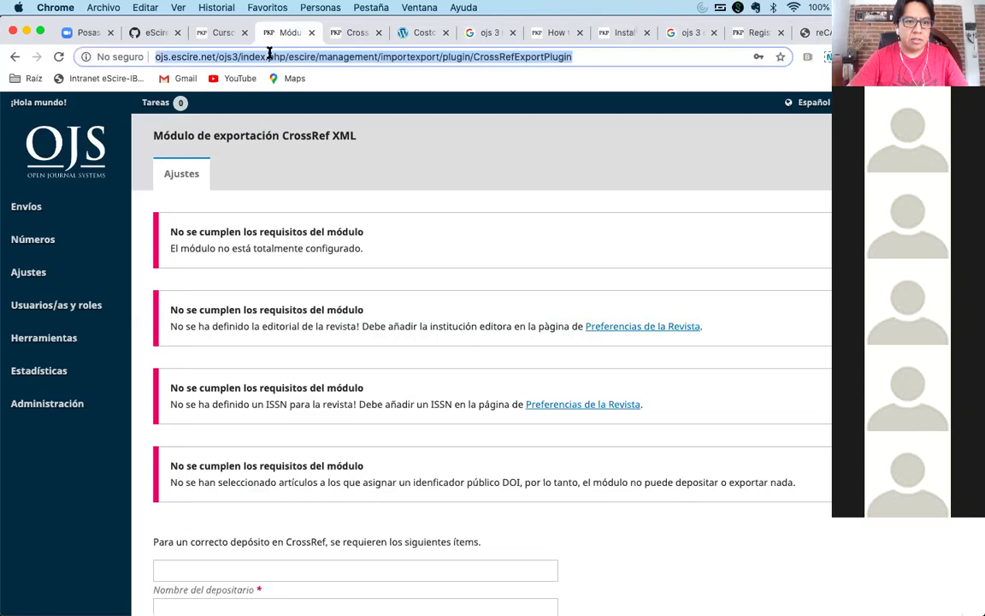
drag(238, 57, 131, 60)
key(cmd+c)
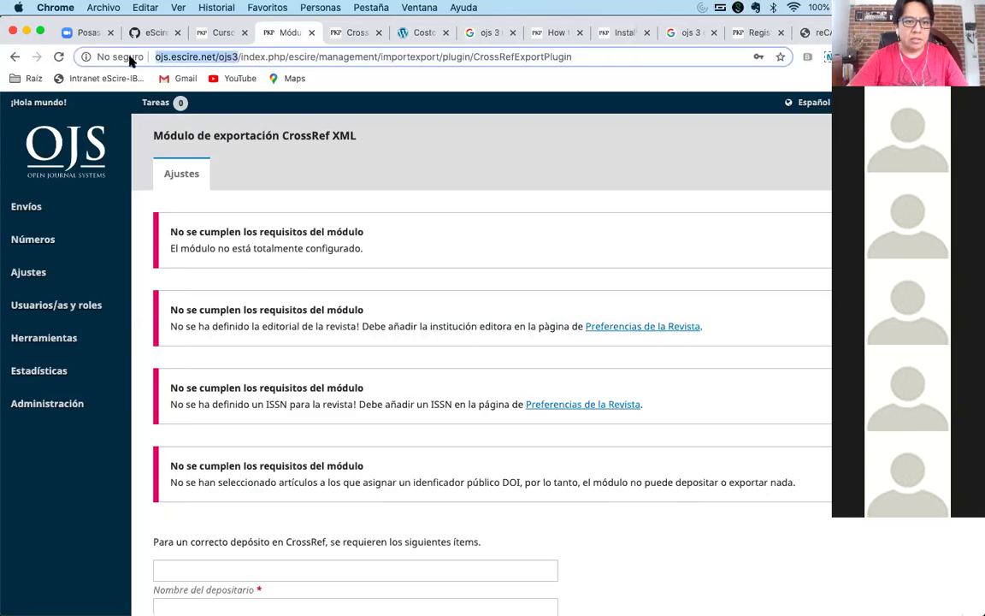
click(855, 33)
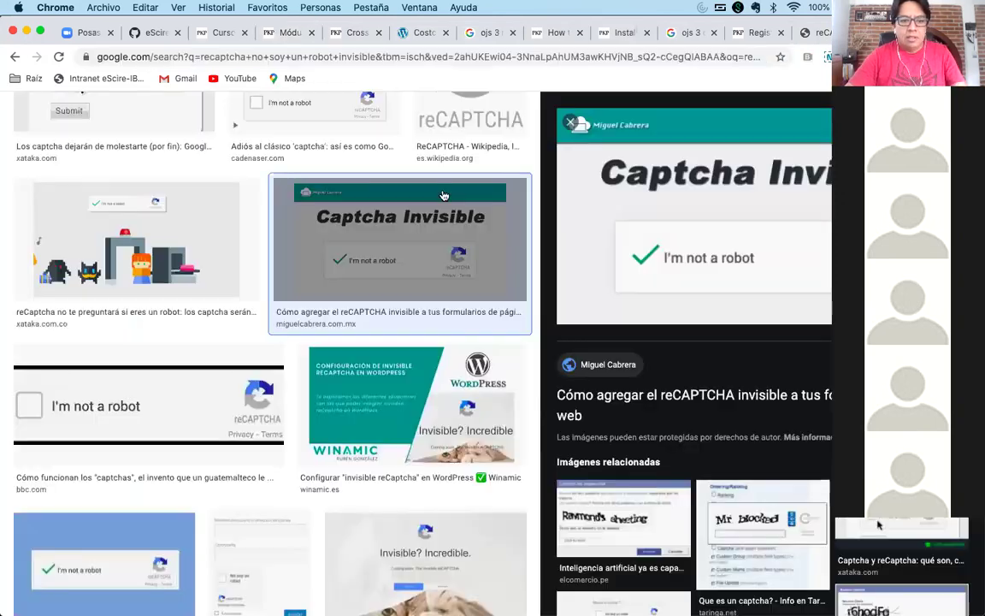
click(817, 33)
triple_click(280, 200)
key(cmd+v)
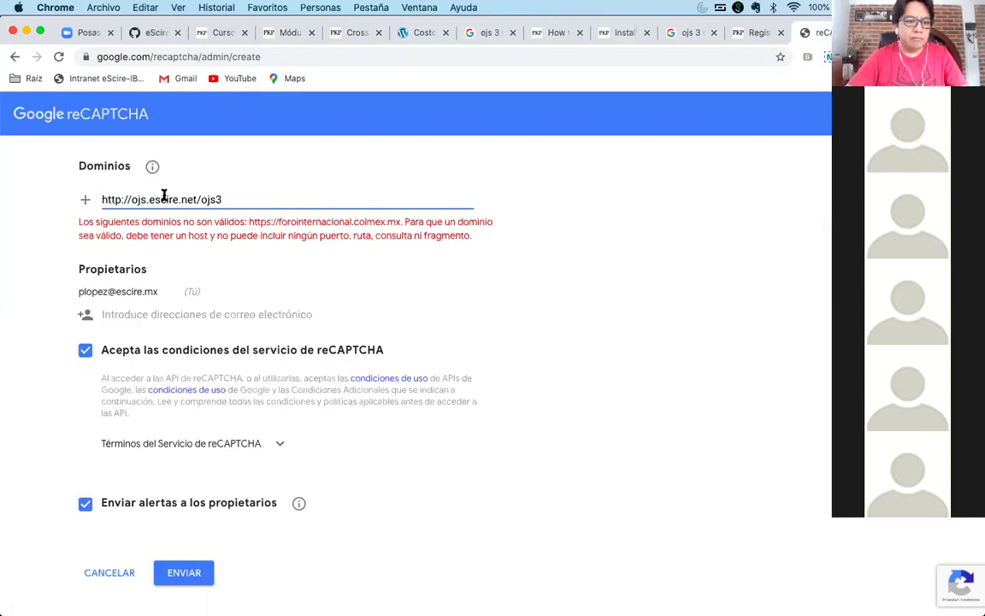
drag(131, 198, 53, 197)
key(BackSpace)
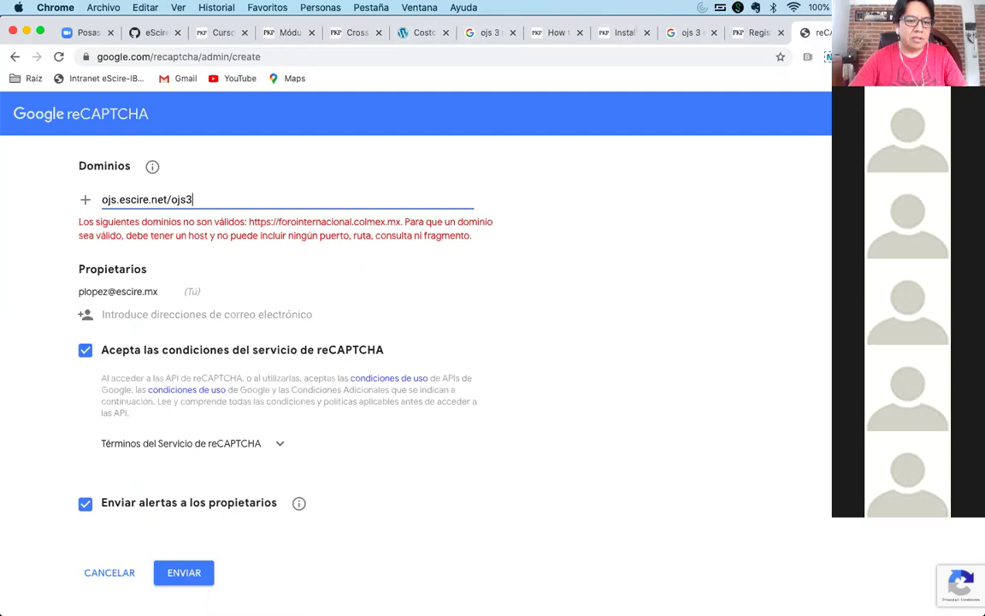
click(188, 574)
Shorten the domain to ojs.escire.net and submit the registration to generate the reCAPTCHA keys
key(BackSpace)
key(BackSpace)
key(BackSpace)
key(BackSpace)
key(BackSpace)
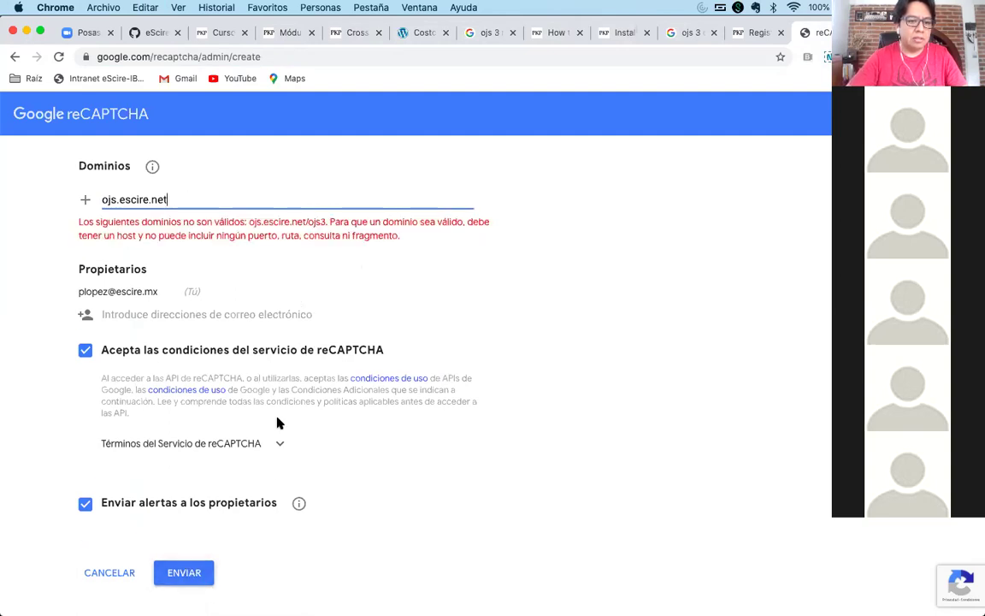
click(187, 573)
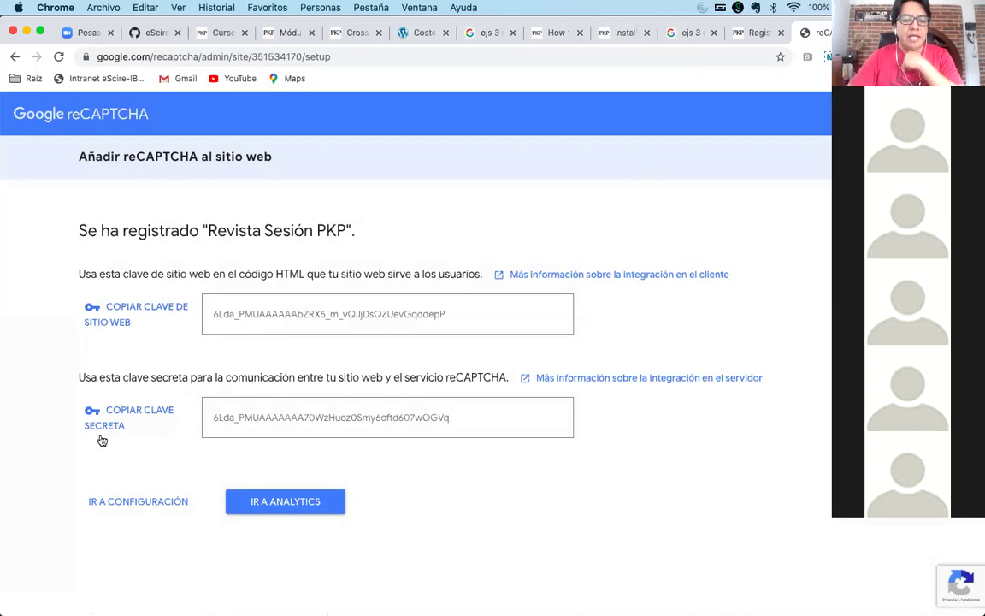
Copy the generated reCAPTCHA site key and, in Atom, uncomment the recaptcha_public_key line of config.inc.php
drag(459, 323, 214, 317)
key(super+c)
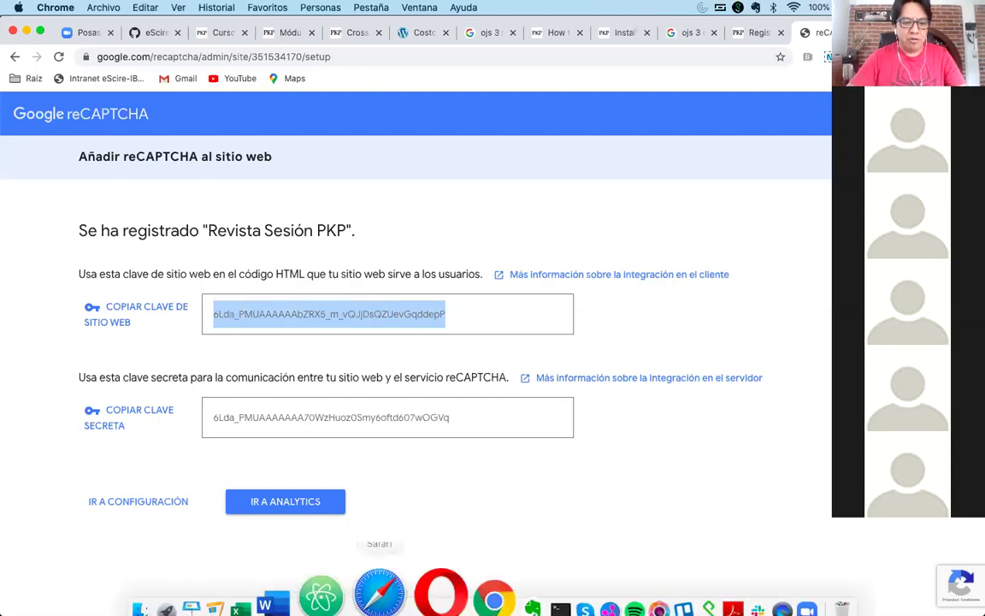
click(356, 574)
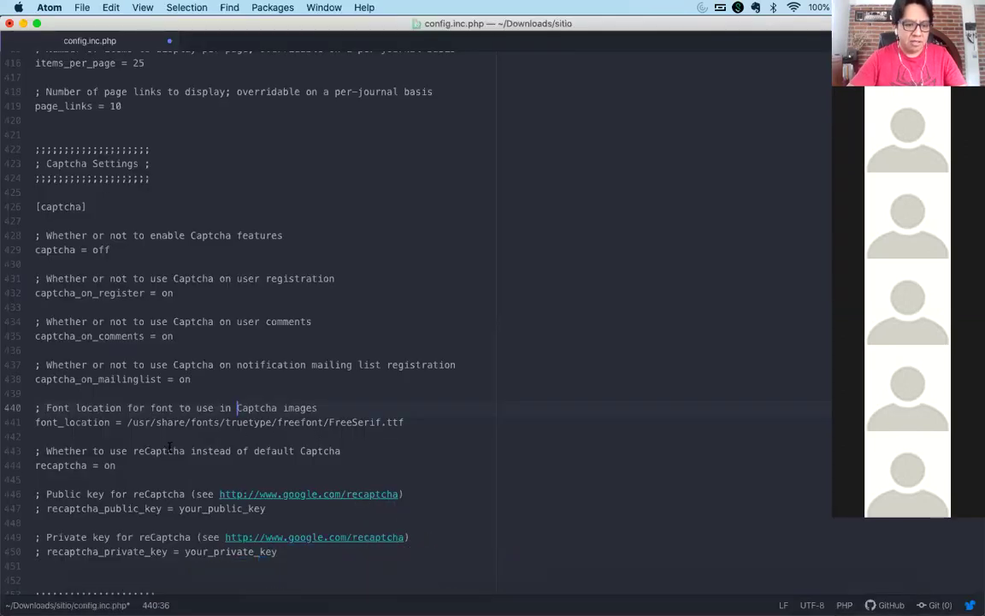
key(Down)
key(Down)
key(Down)
key(Down)
key(Down)
key(Down)
key(Down)
key(super+Left)
key(Delete)
key(Delete)
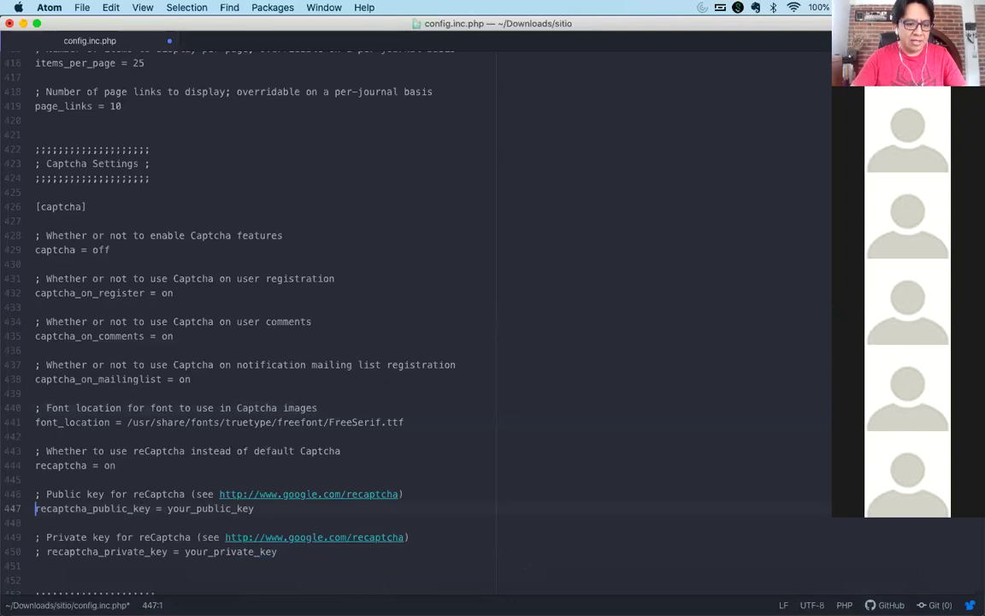
Replace the your_public_key placeholder on the recaptcha_public_key line with the copied site key
key(super+Right)
key(BackSpace)
key(BackSpace)
key(BackSpace)
key(BackSpace)
key(BackSpace)
key(BackSpace)
key(BackSpace)
key(BackSpace)
key(BackSpace)
key(BackSpace)
key(BackSpace)
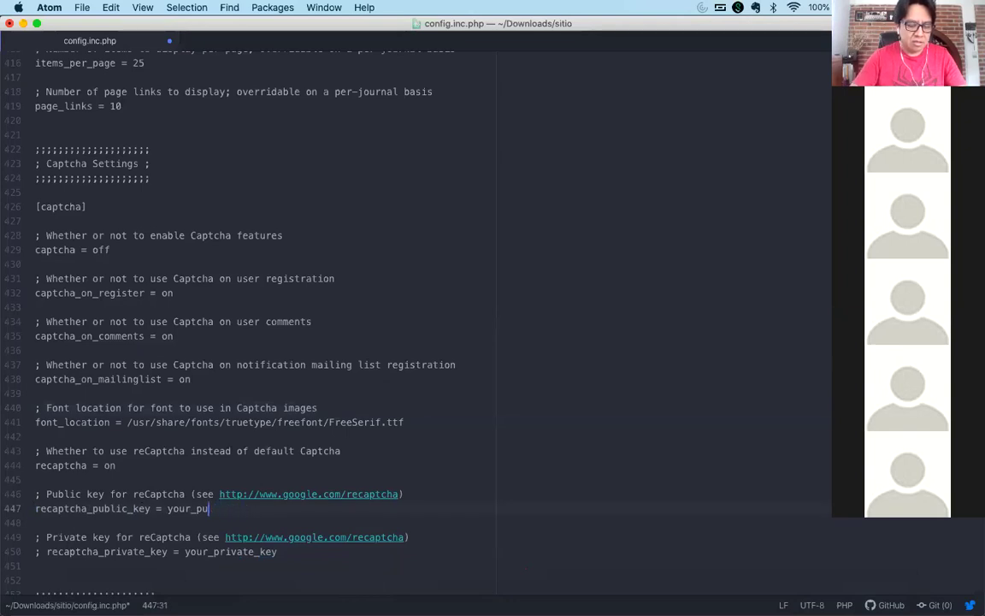
key(BackSpace)
key(BackSpace)
key(BackSpace)
key(BackSpace)
key(super+v)
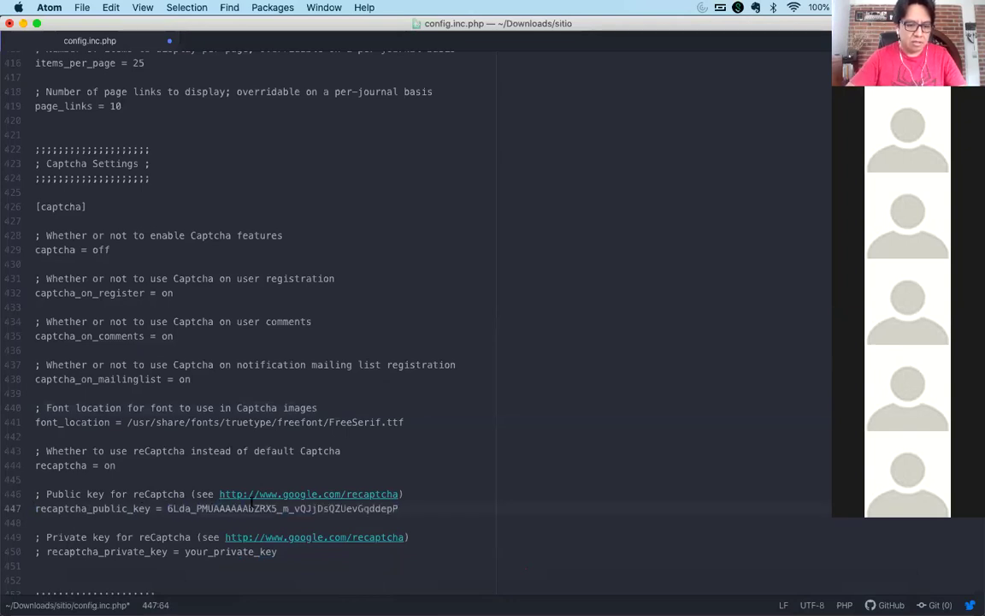
Copy the reCAPTCHA secret key from Chrome and, back in Atom, uncomment the recaptcha_private_key line
scroll(268, 510, down, 2)
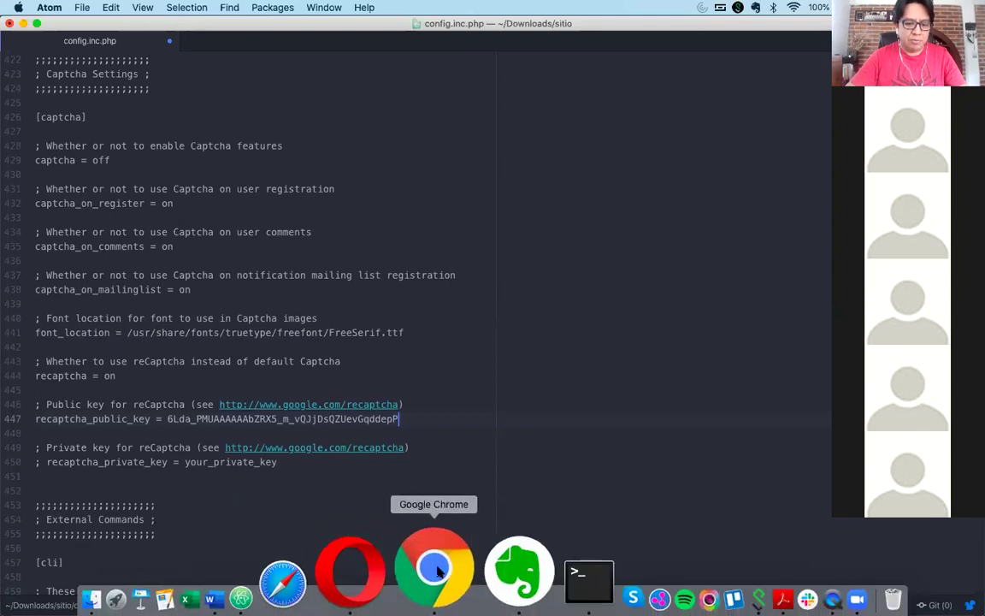
click(422, 578)
click(270, 419)
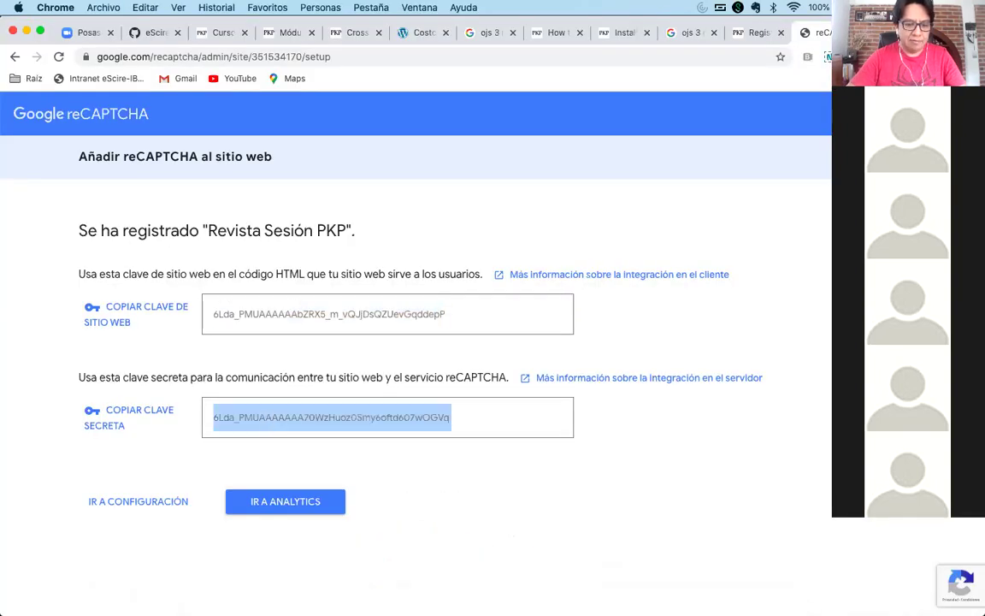
click(359, 563)
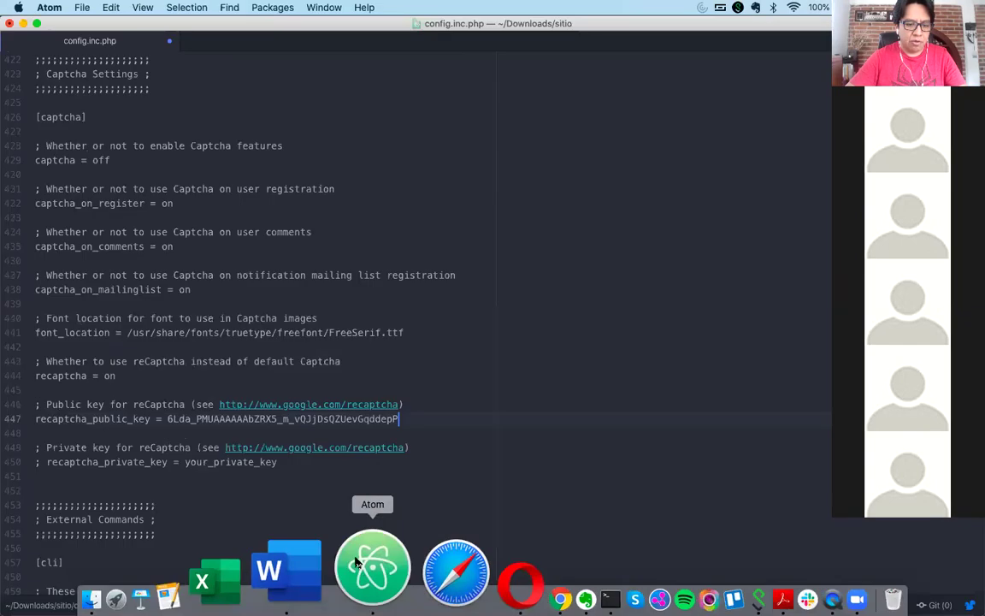
key(Down)
key(Down)
key(Home)
key(Down)
key(Delete)
key(Delete)
key(Delete)
Replace the your_private_key placeholder on the recaptcha_private_key line with the copied secret key and save config.inc.php
key(End)
key(BackSpace)
key(BackSpace)
key(BackSpace)
key(BackSpace)
key(BackSpace)
key(BackSpace)
key(BackSpace)
key(BackSpace)
key(BackSpace)
key(BackSpace)
key(BackSpace)
key(BackSpace)
key(BackSpace)
key(BackSpace)
key(BackSpace)
key(BackSpace)
key(super+v)
key(Return)
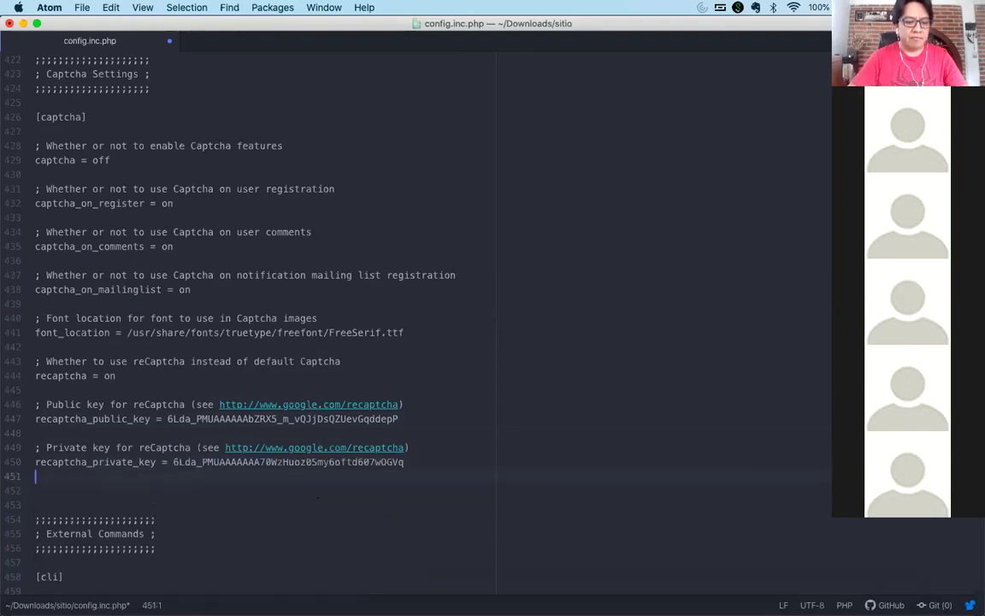
key(BackSpace)
click(79, 8)
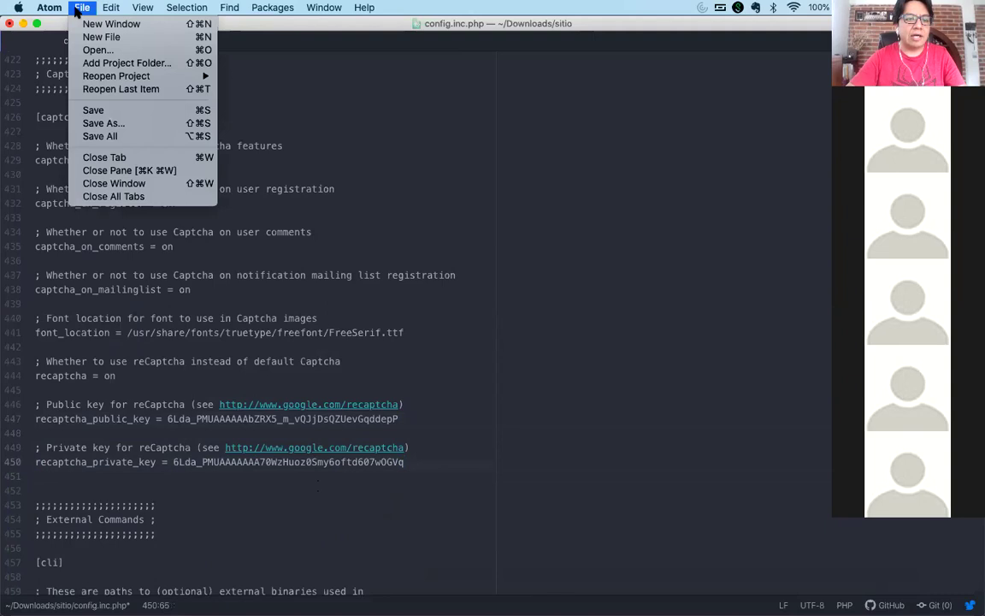
click(91, 111)
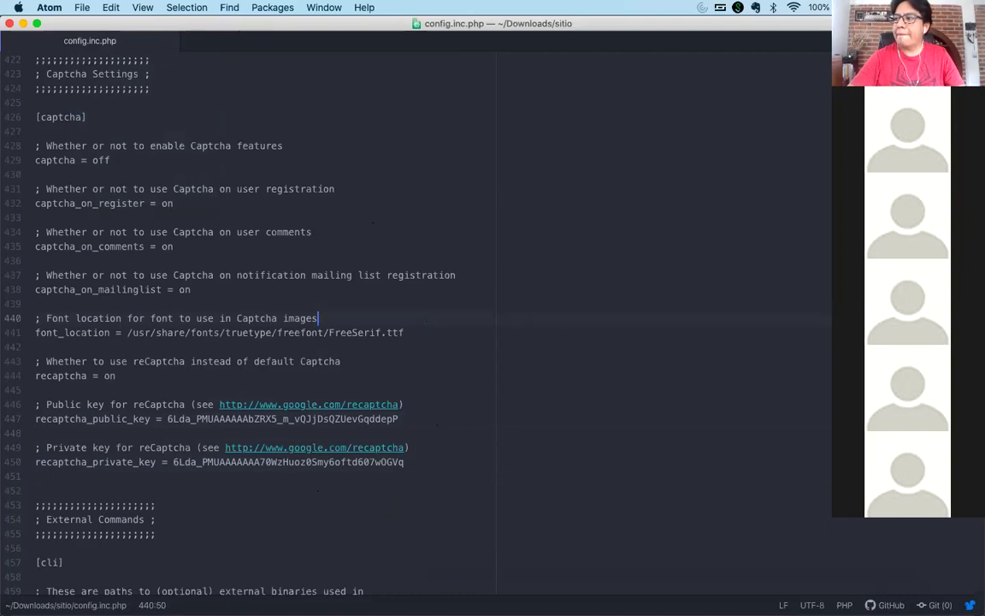
Look at the generated keys on the reCAPTCHA page in Chrome again, and return to config.inc.php in Atom
click(470, 532)
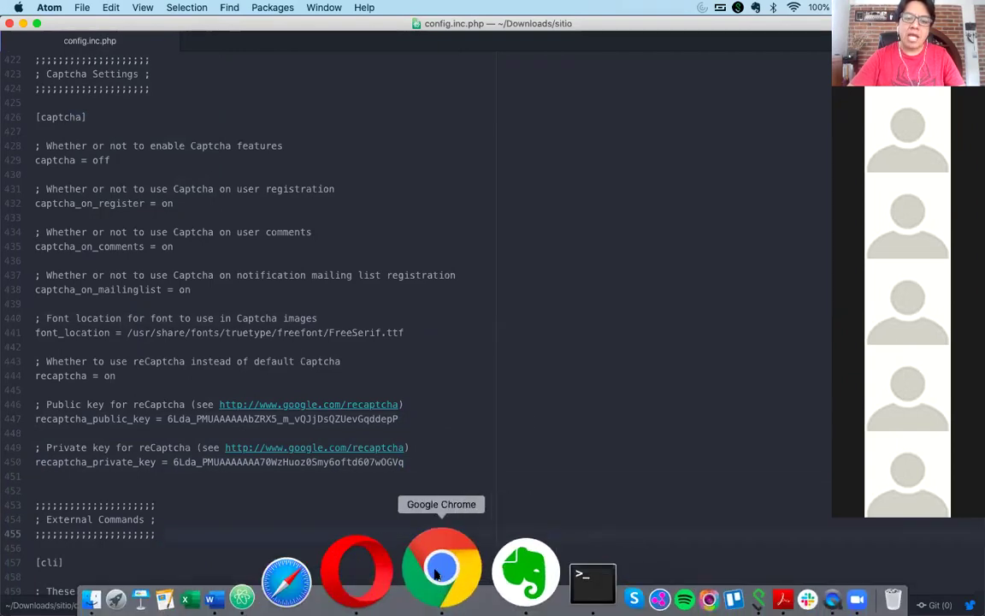
click(439, 568)
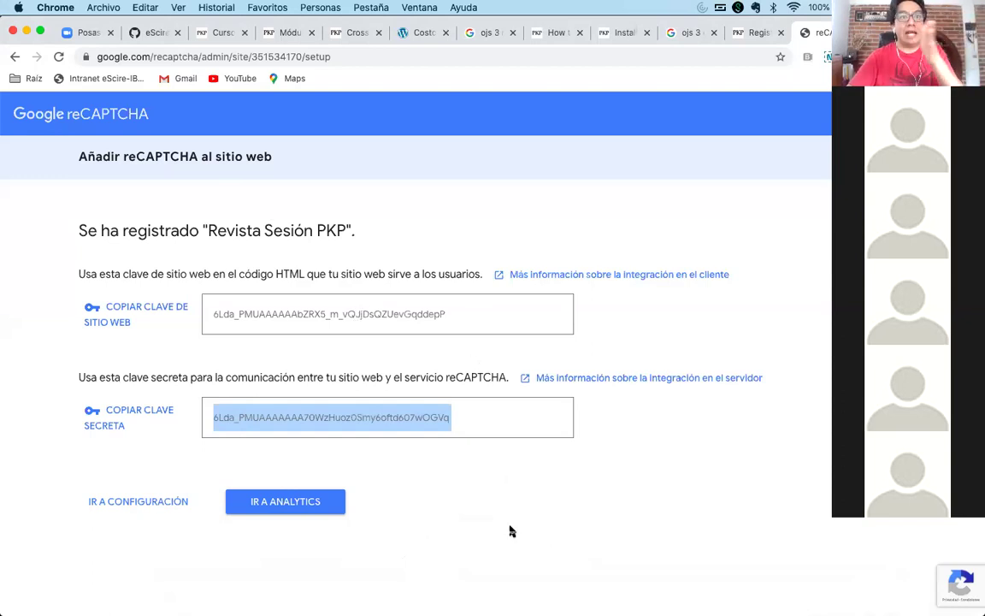
mouse_move(513, 609)
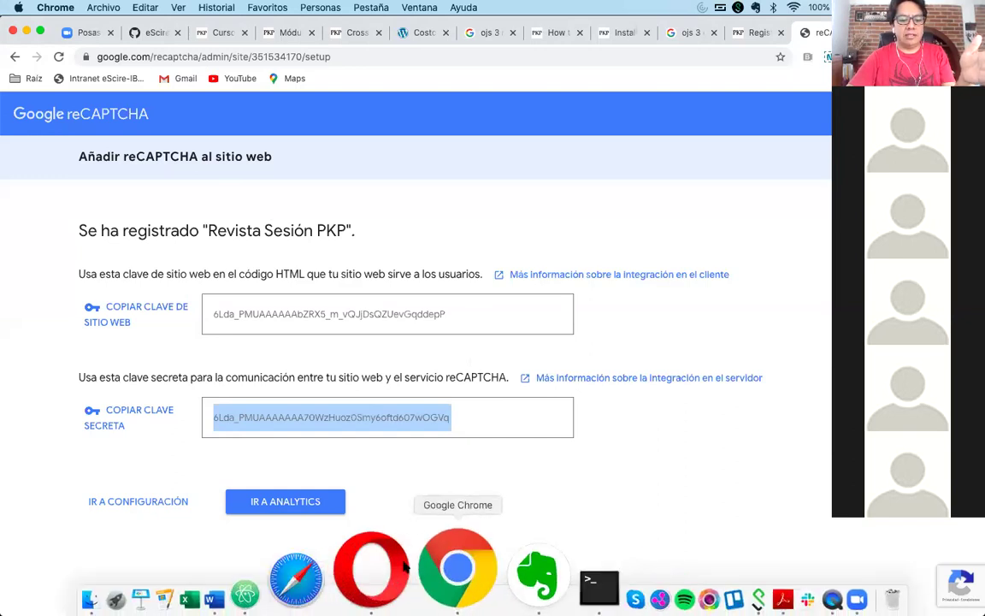
click(353, 568)
Review the recaptcha, public key, private key and captcha lines in the Captcha Settings section of config.inc.php
click(116, 377)
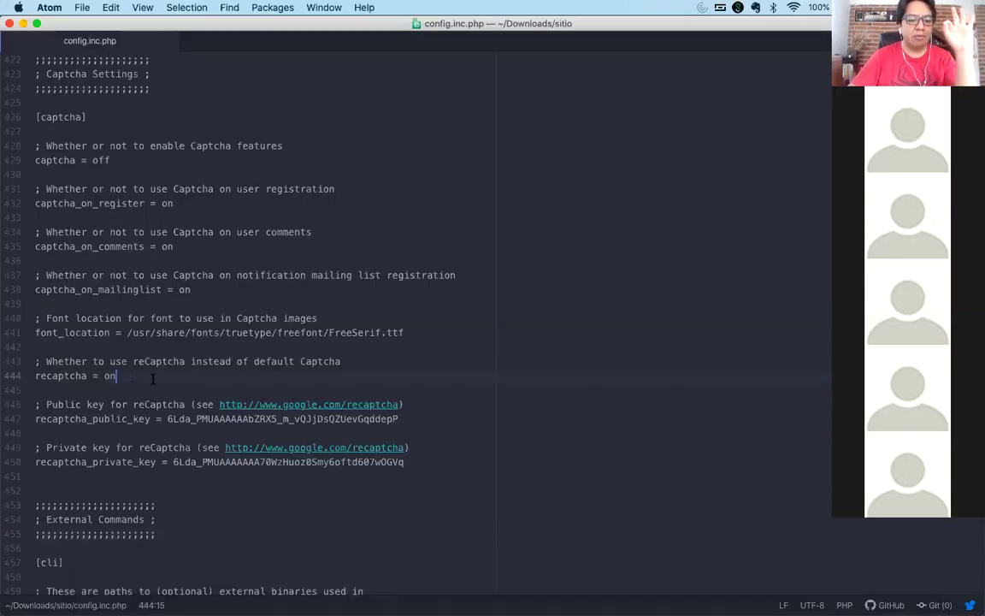
key(super+Left)
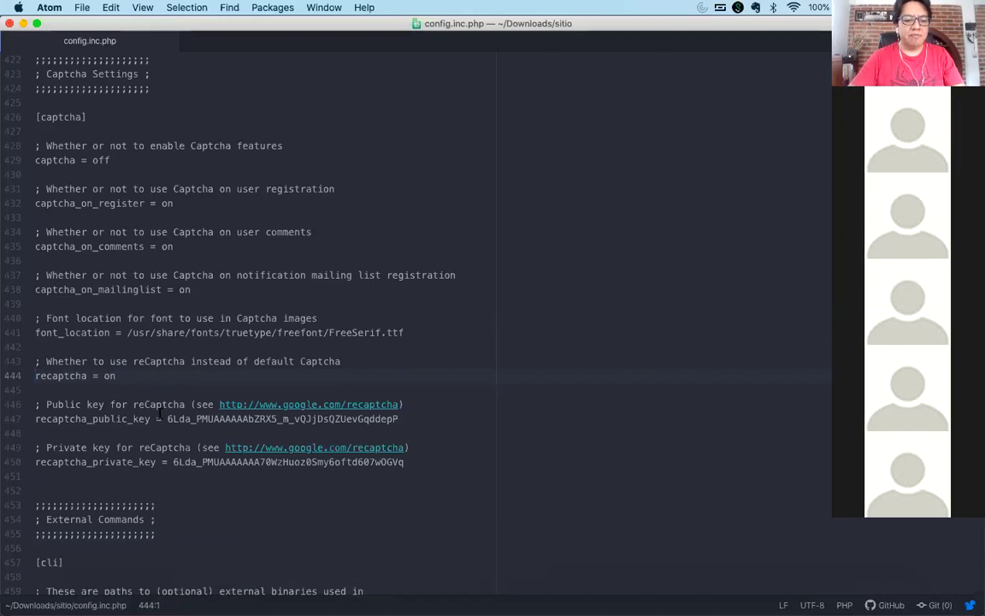
key(Down)
key(Down)
key(Down)
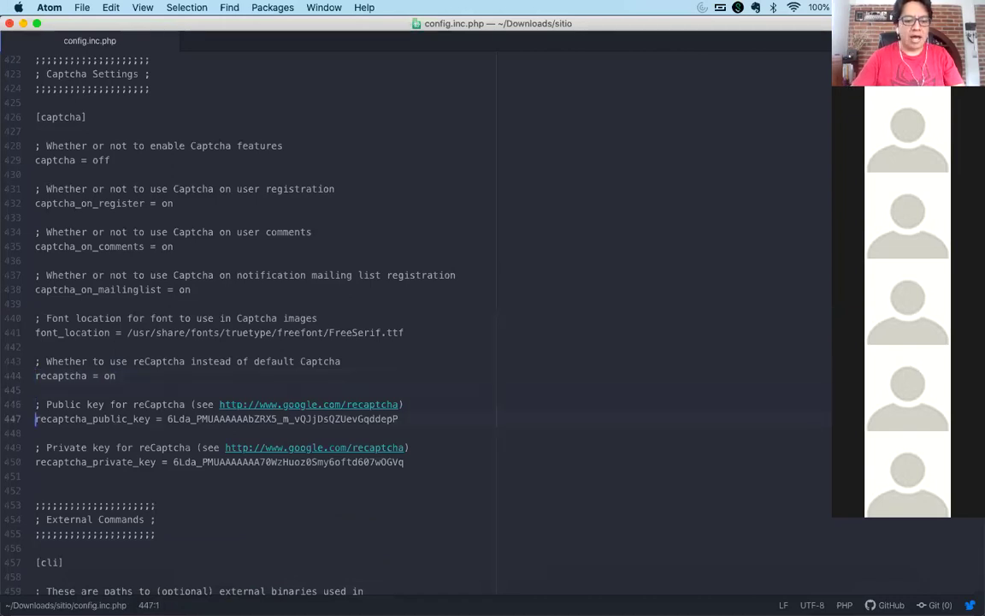
key(Down)
key(Down)
key(Down)
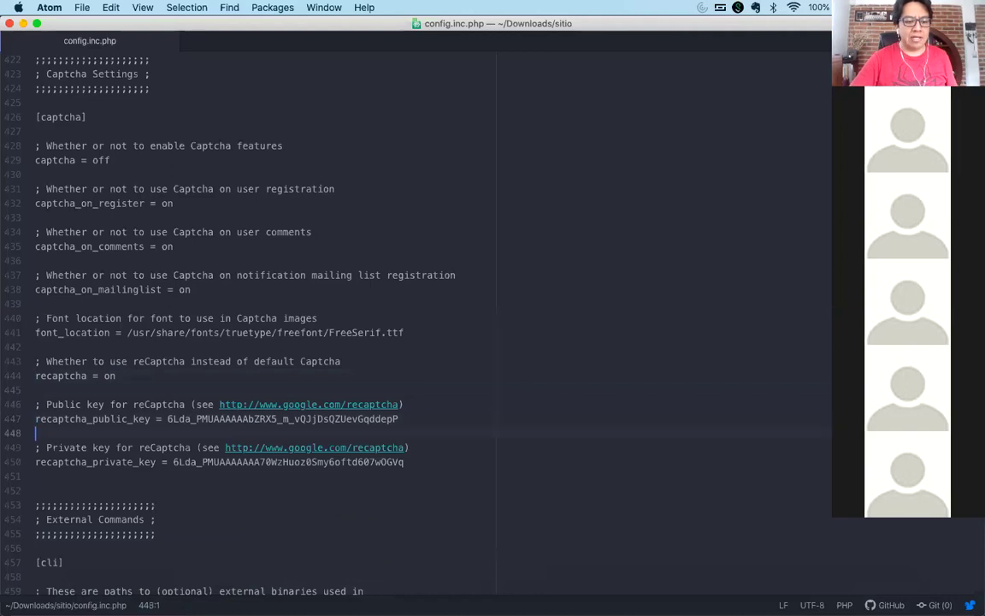
drag(167, 419, 399, 419)
double_click(285, 462)
click(429, 462)
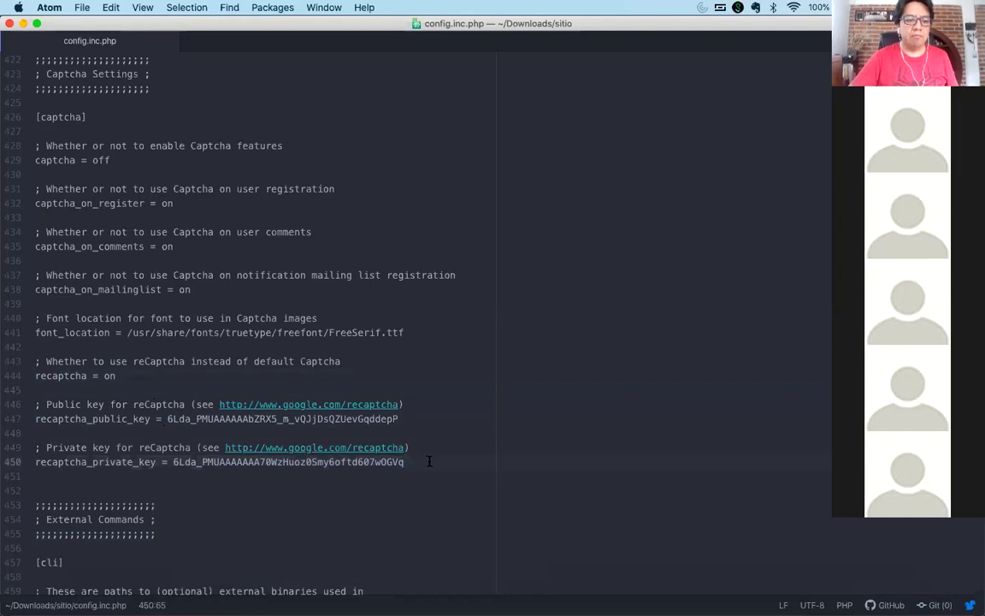
click(66, 154)
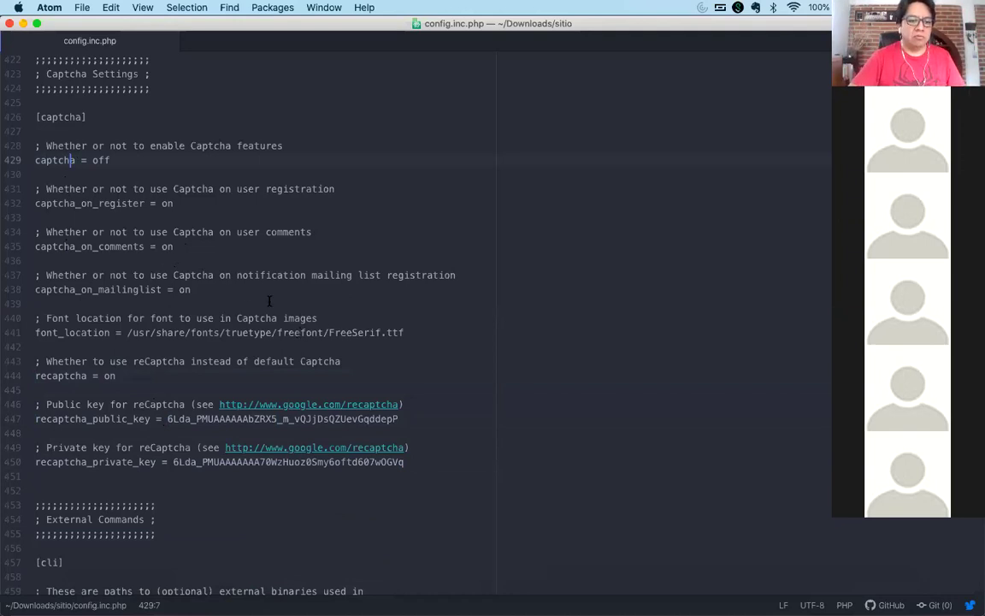
scroll(269, 300, up, 1)
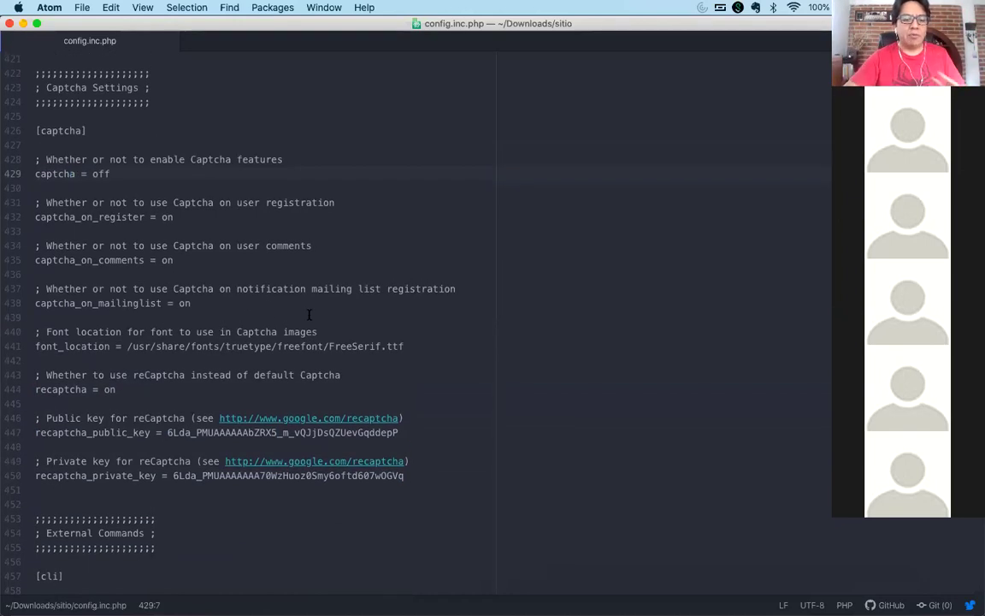
Switch to Chrome to show the reCAPTCHA keys page and clear the text selection
mouse_move(412, 592)
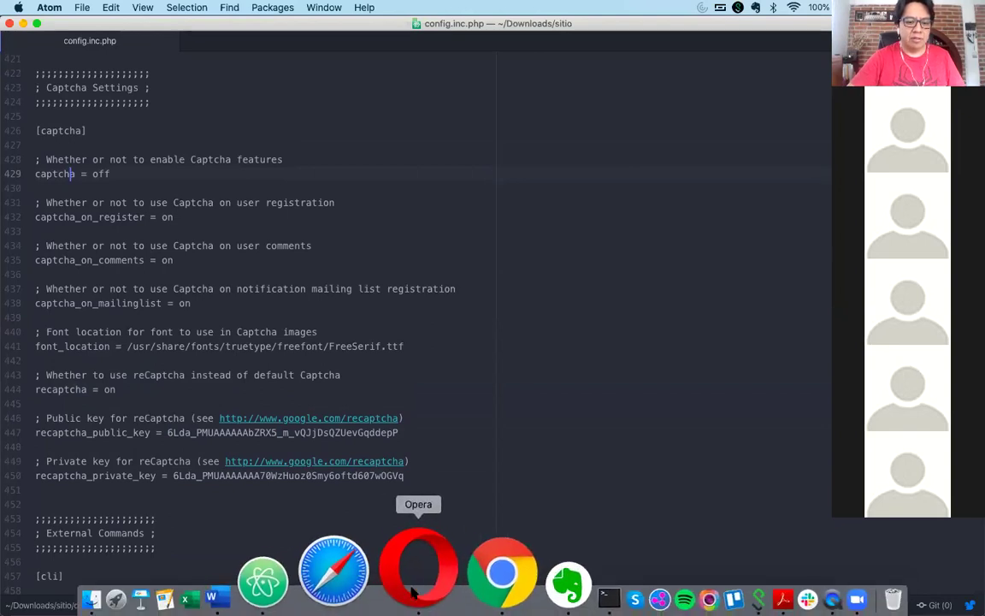
click(445, 569)
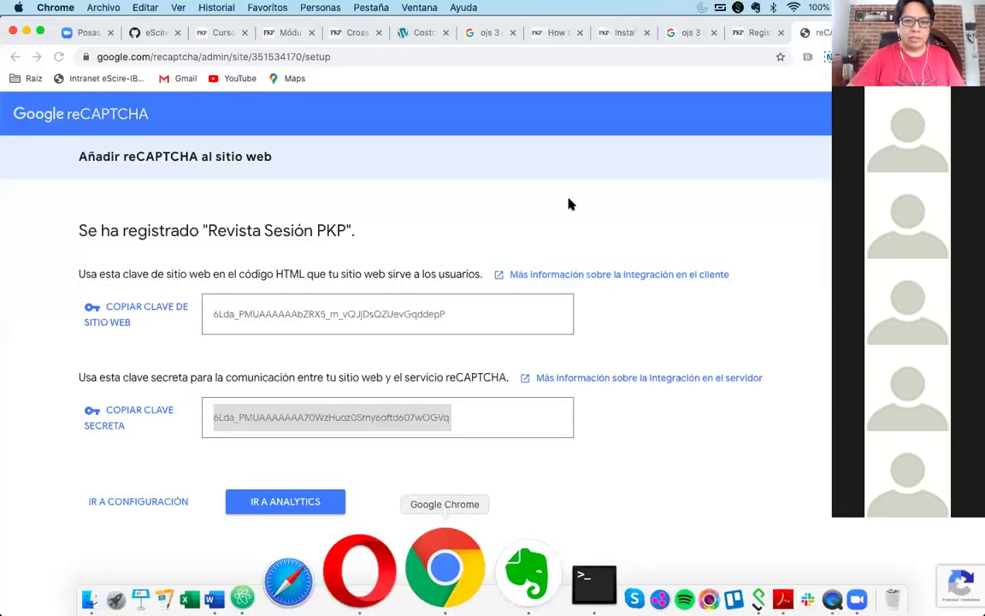
click(709, 235)
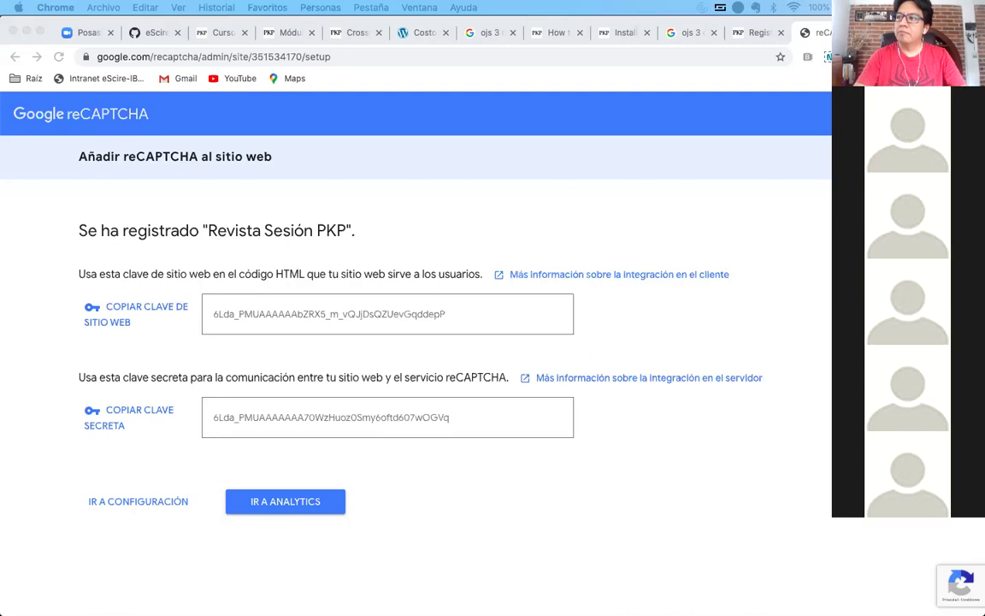
click(528, 174)
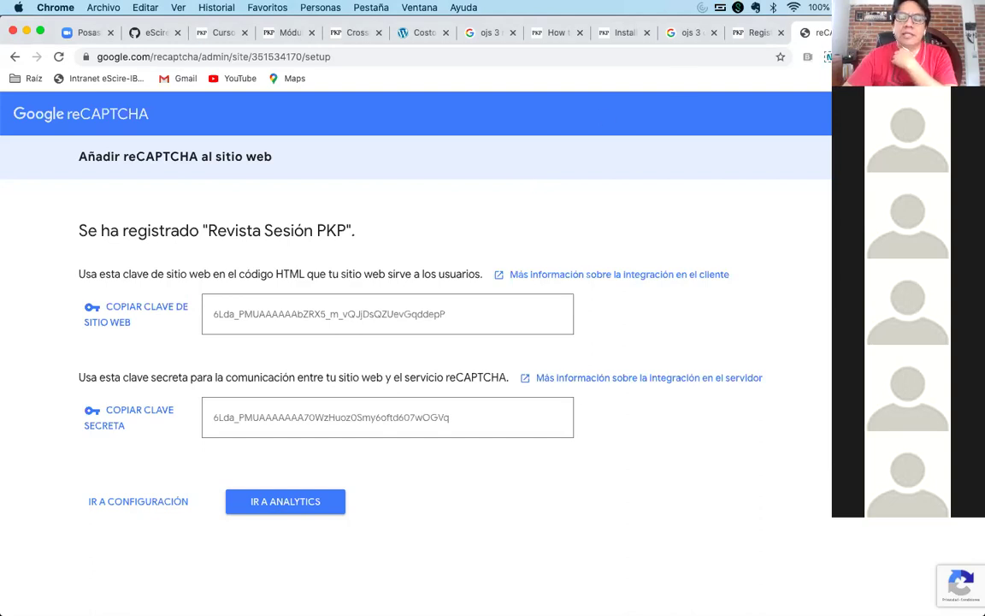
Search the web for "lenes elife" and open the example article about TCR triggering on the eLife Lens site
key(super+bracketleft)
click(717, 55)
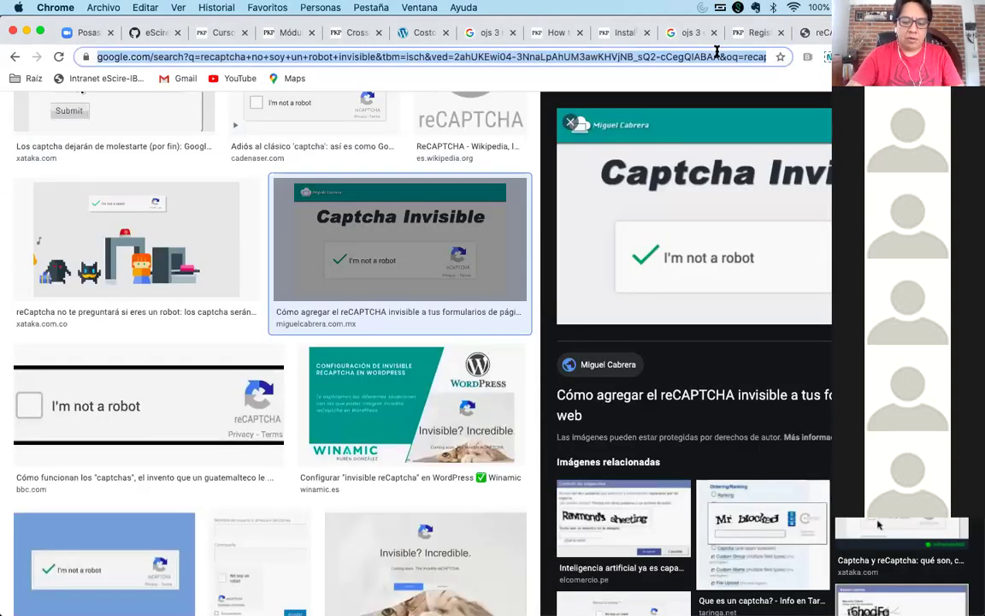
text(l)
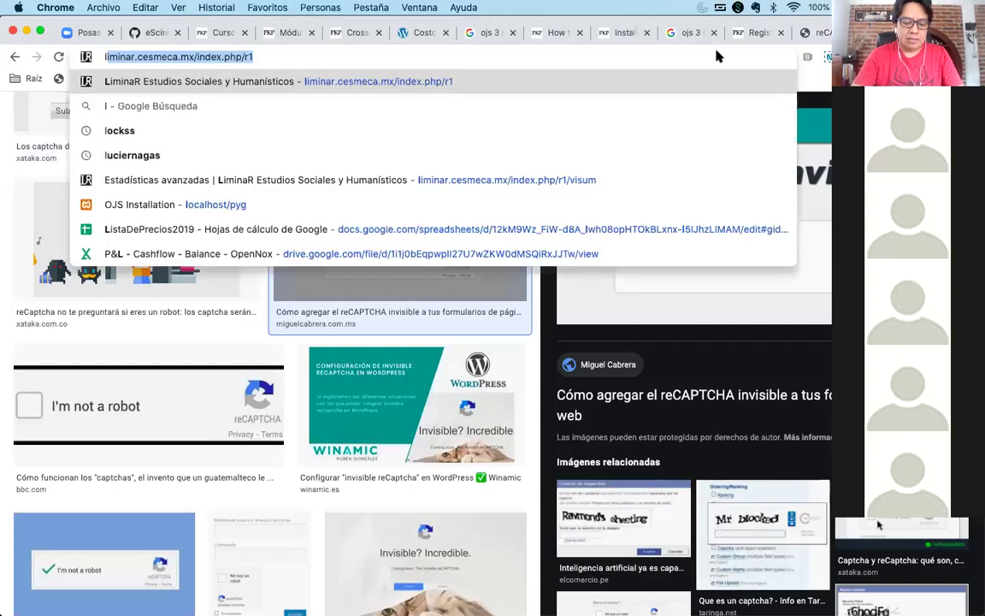
text(enes elife)
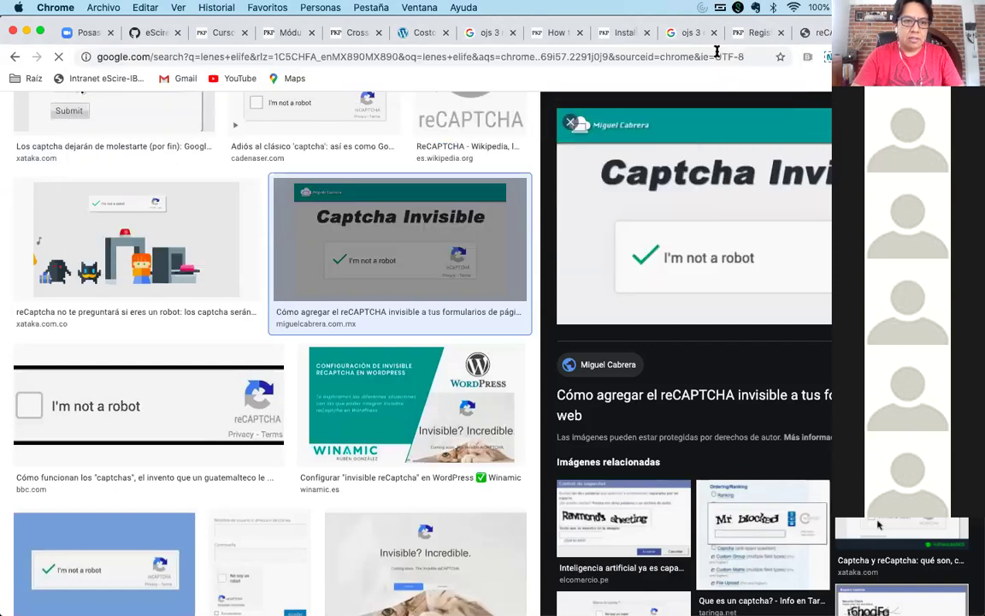
key(Return)
click(137, 284)
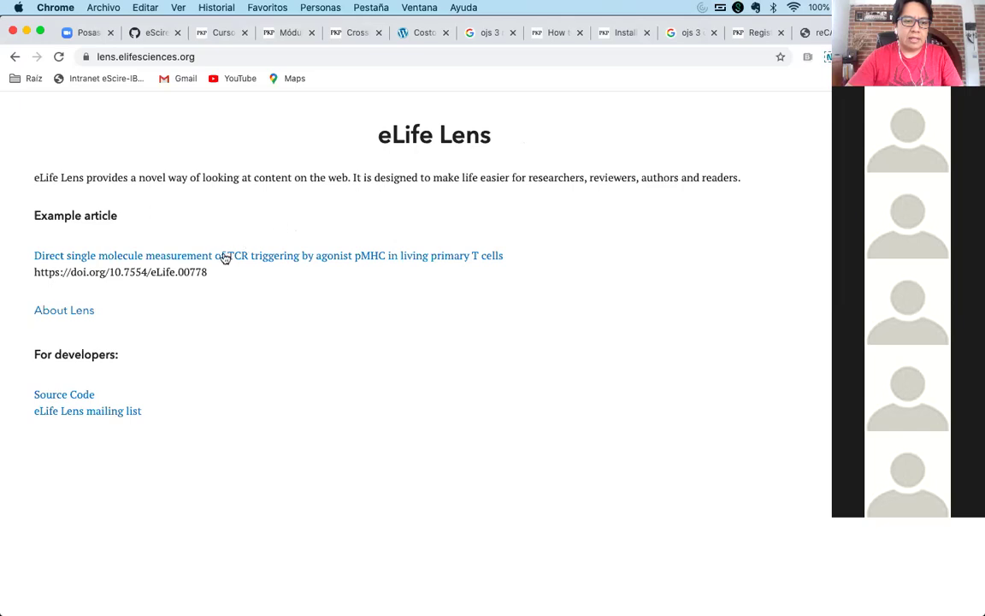
click(253, 255)
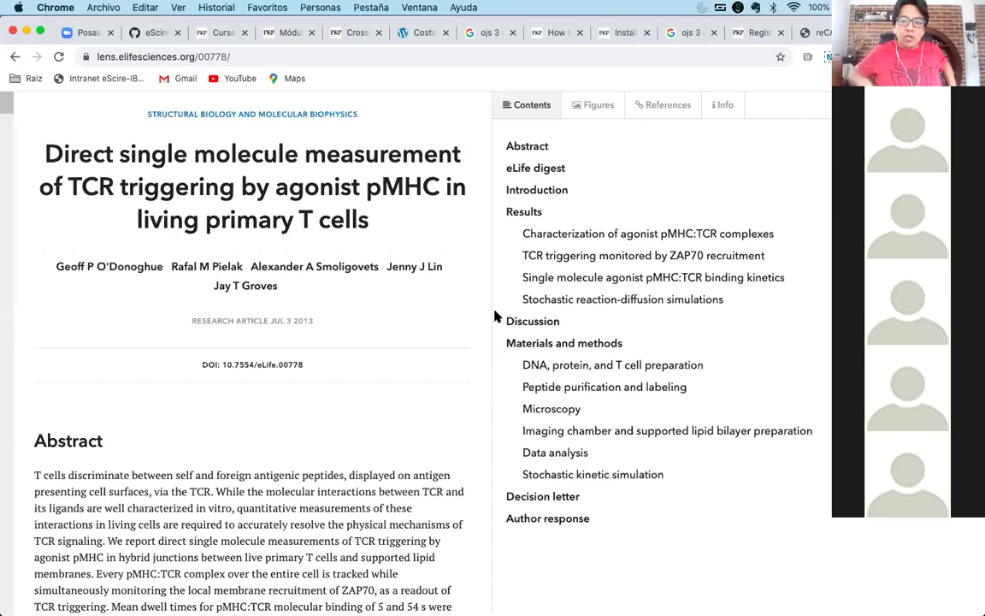
In a new browser tab, open the Estudios Demográficos y Urbanos journal and its article "Análisis del comportamiento diferencial de la práctica anticonceptiva"
key(super+t)
text(estudio)
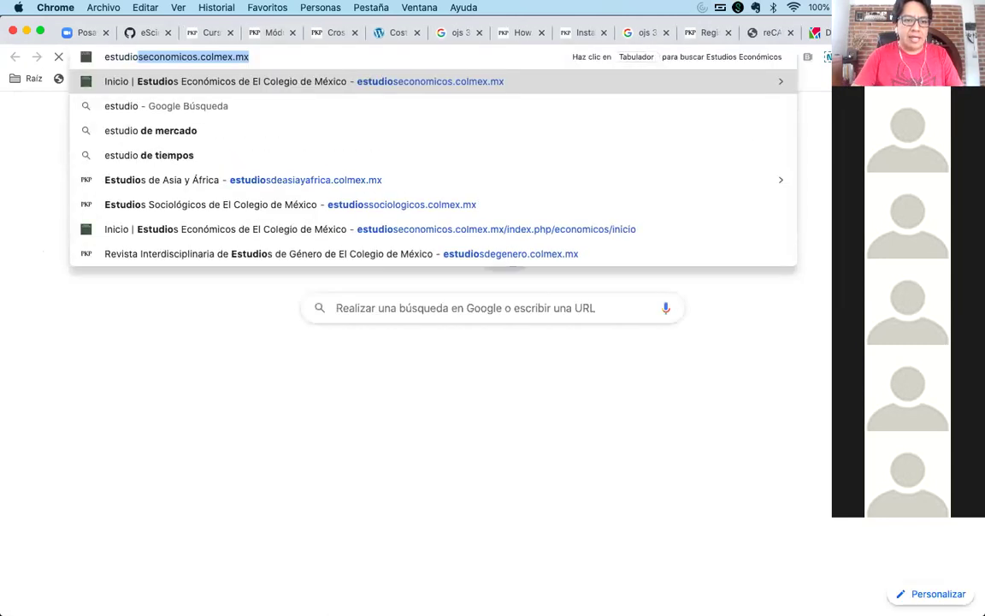
text(sdemo)
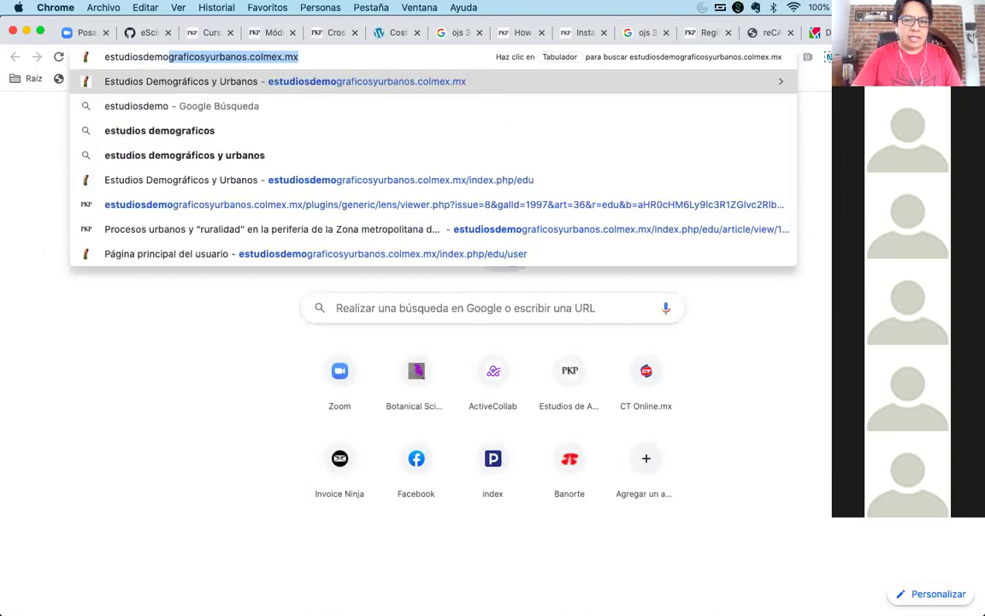
key(Return)
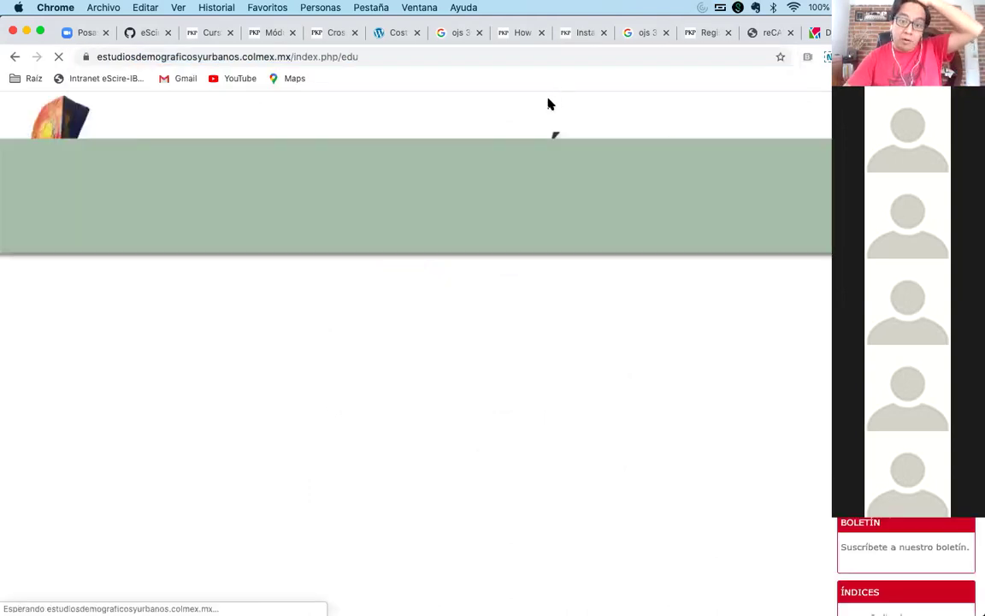
scroll(456, 297, down, 5)
click(806, 245)
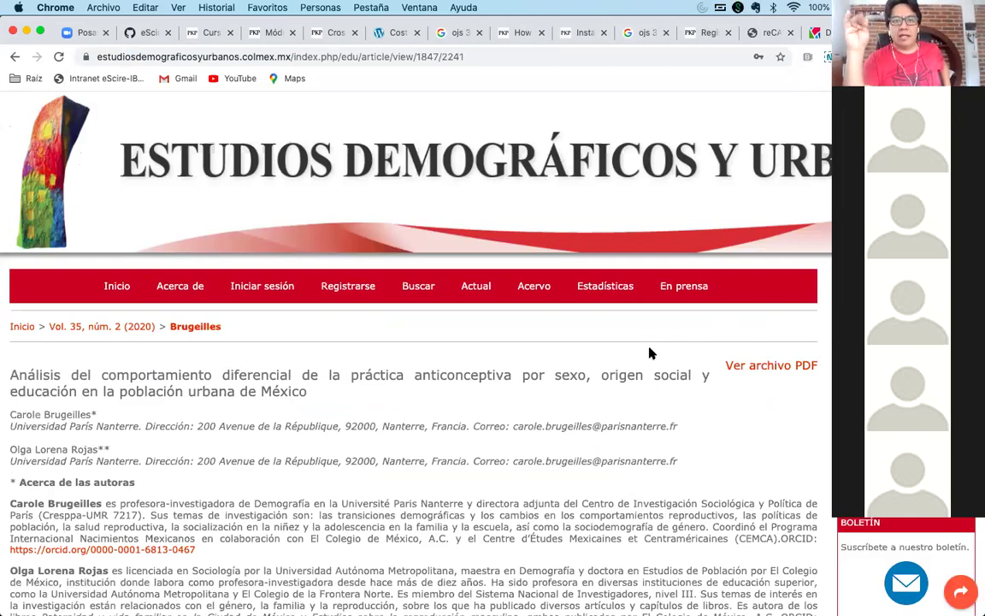
Look through the article's HTML full text, from the author information and abstract to Gráfica 1 and Cuadro 1
scroll(649, 354, down, 2)
scroll(649, 350, down, 4)
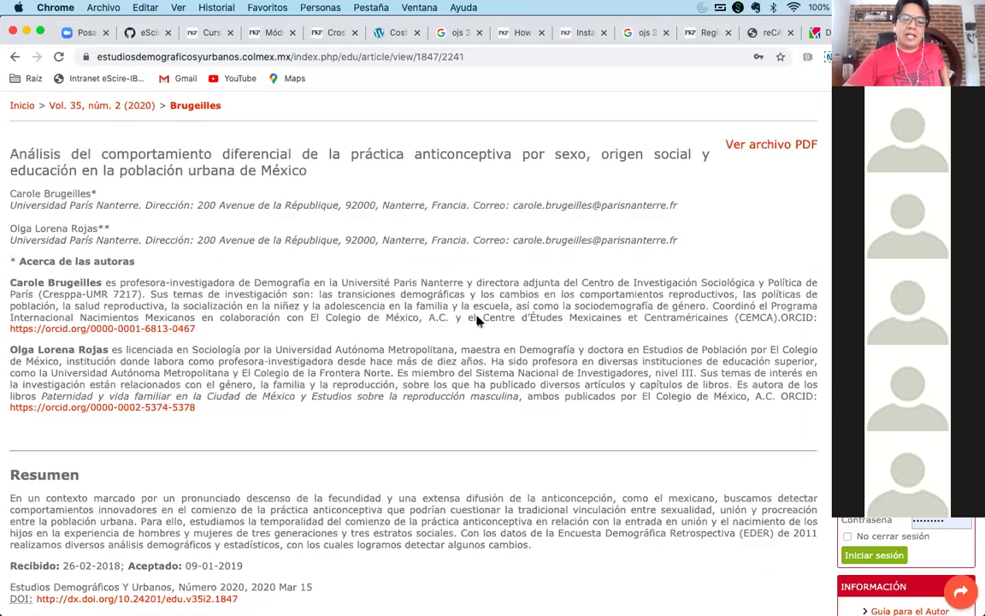
scroll(547, 385, up, 1)
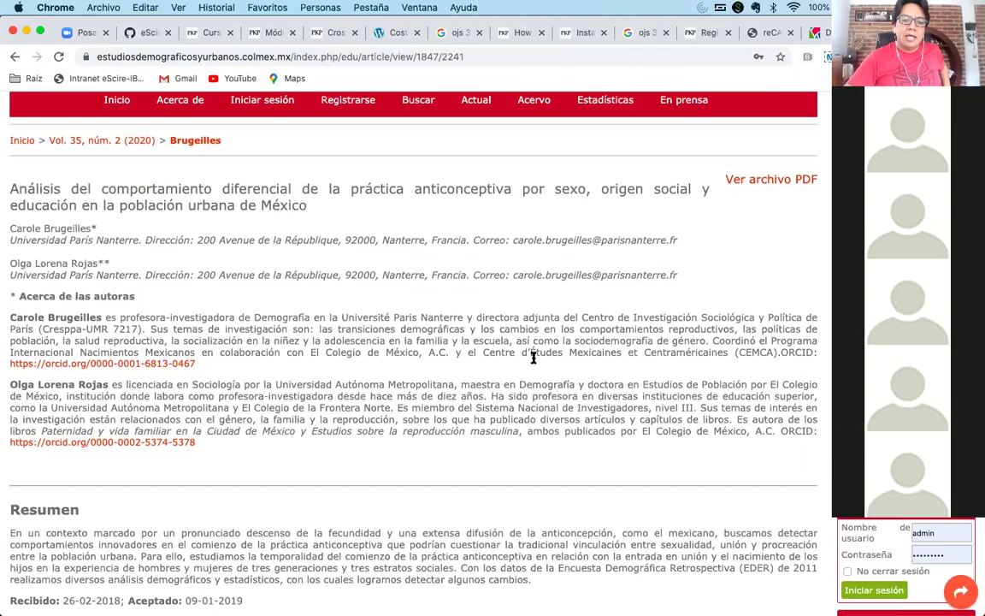
scroll(524, 424, down, 2)
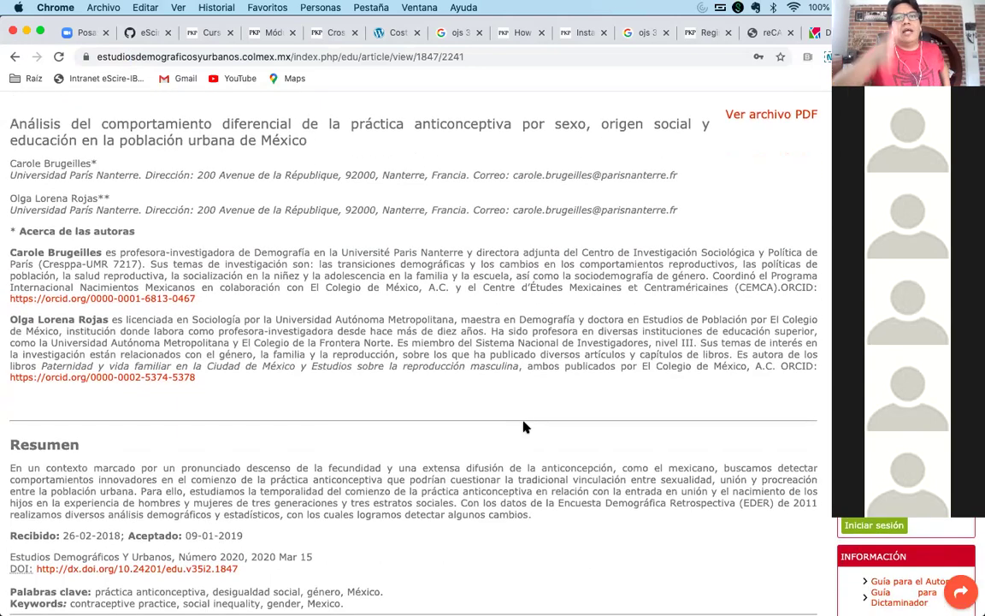
scroll(524, 426, down, 8)
scroll(524, 424, down, 20)
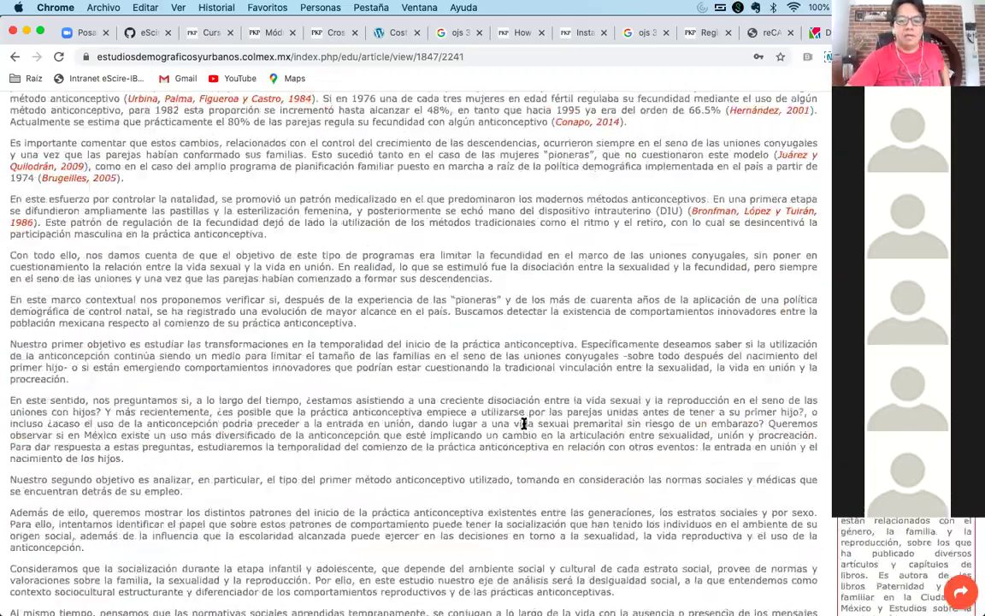
scroll(524, 424, down, 6)
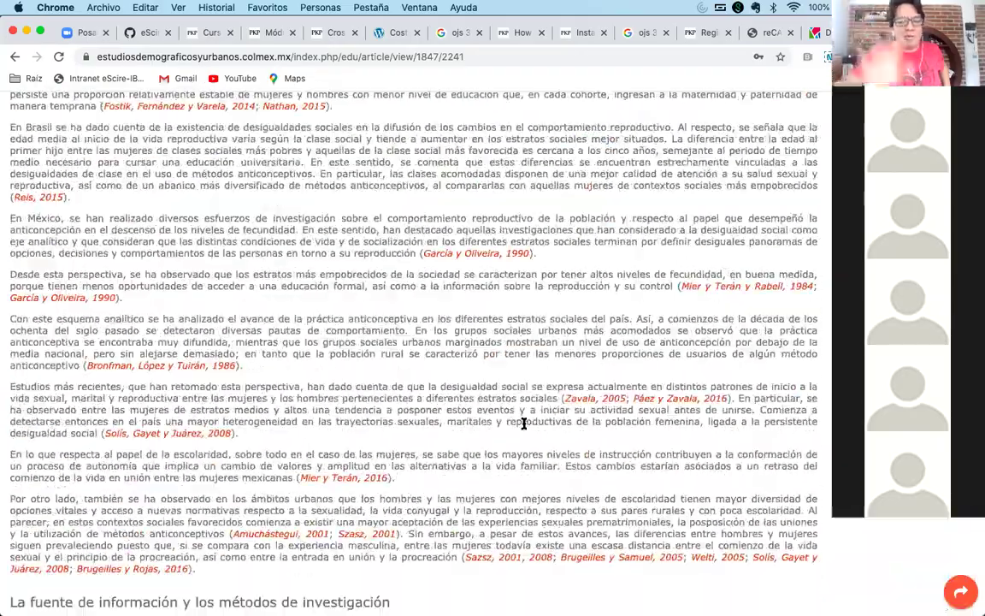
scroll(524, 425, down, 10)
scroll(524, 425, down, 20)
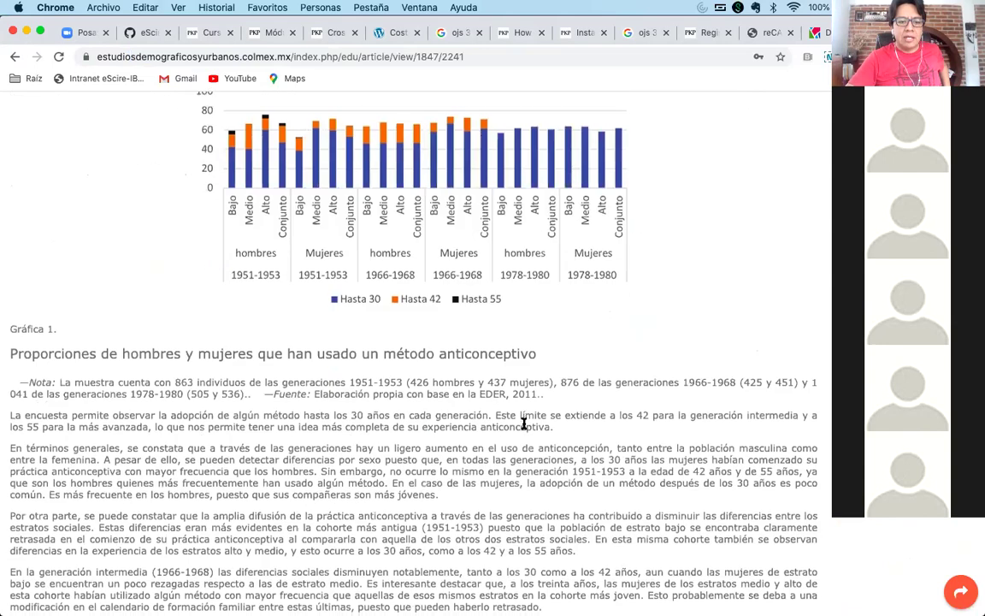
scroll(524, 424, down, 5)
scroll(524, 424, down, 1)
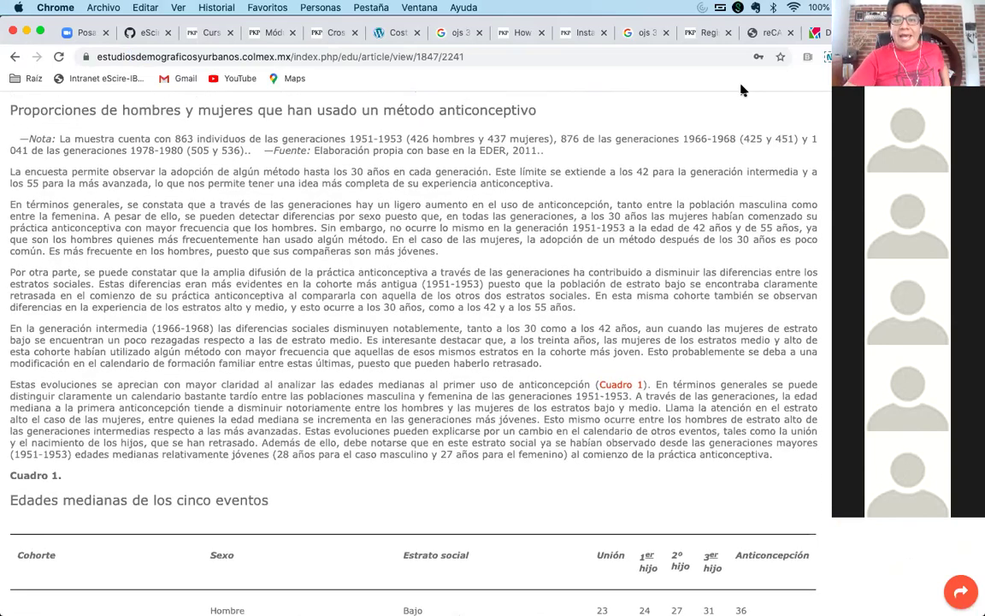
Compare the journal's HTML article with the eLife Lens example article, ending on the Lens view
click(734, 32)
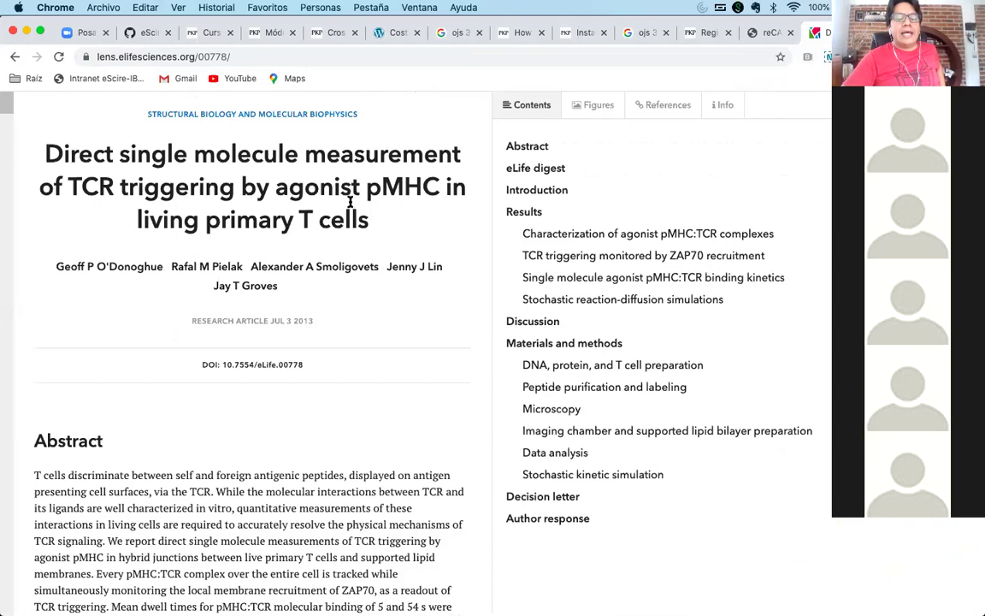
key(super+bracketleft)
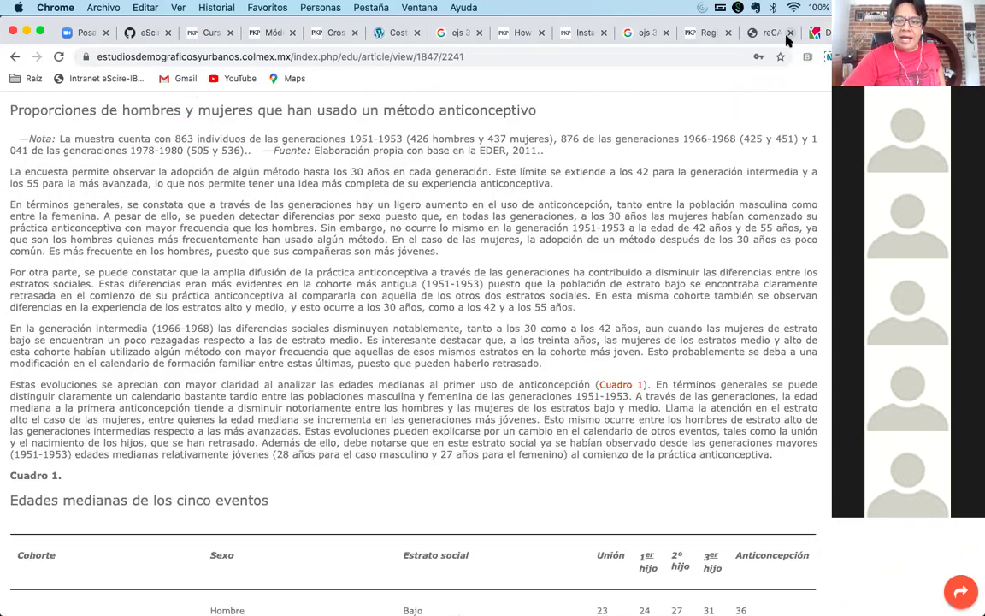
click(817, 33)
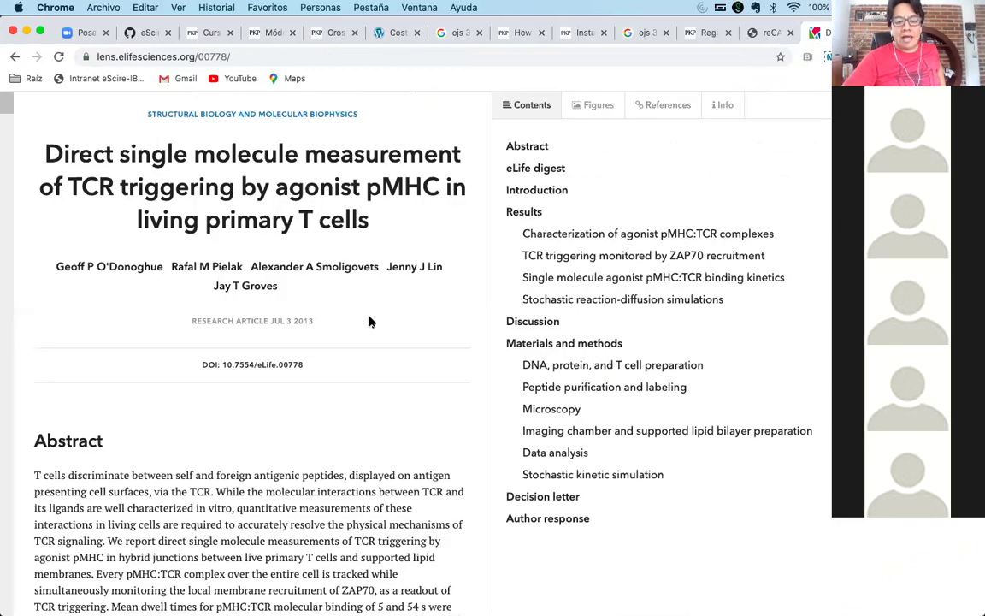
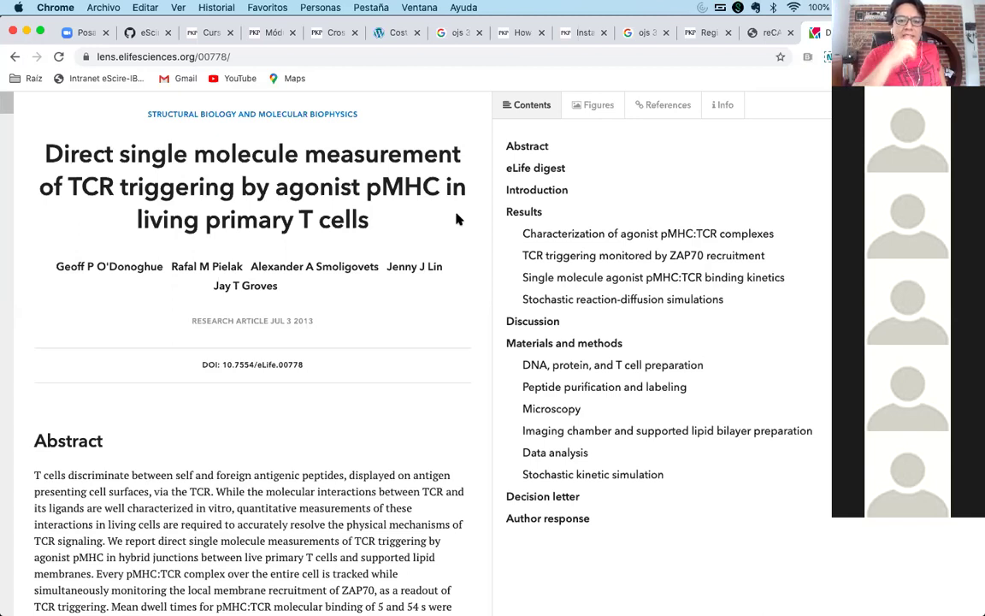
Review the spsLensGalley plugin repositories on eScire's GitHub page
click(142, 34)
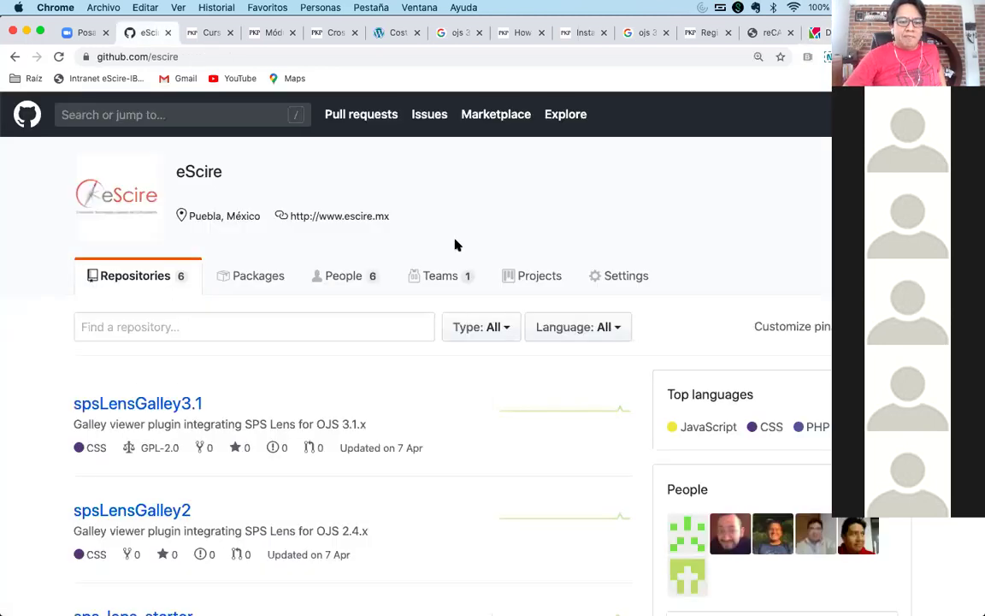
scroll(455, 246, down, 4)
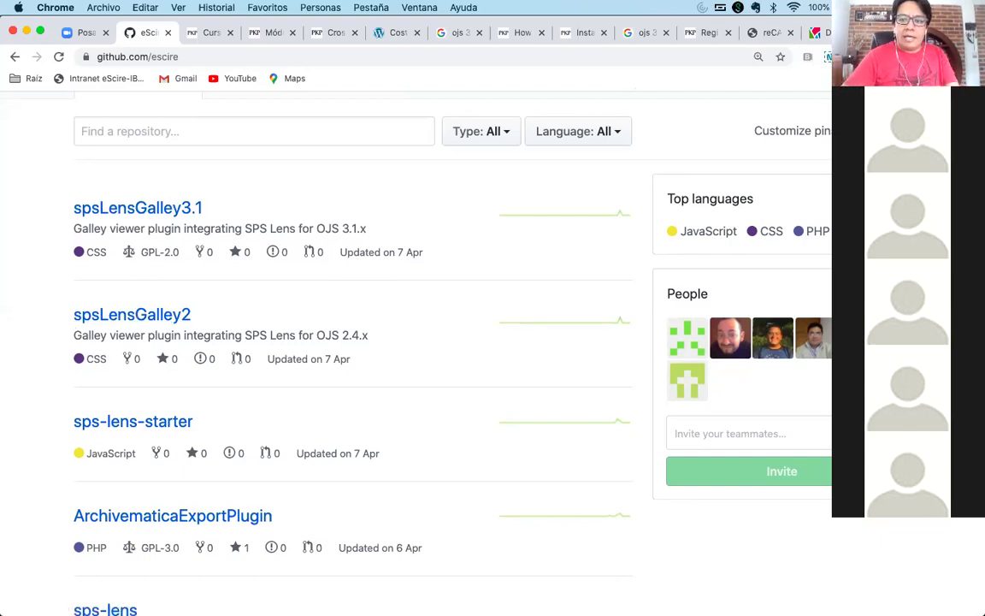
Open the LiminaR journal at liminar.cesmeca.mx/index.php/r1 in a new browser tab and go to its archive of previous issues
key(super+t)
text(liminar.cesmeca.mx/index.php/r1)
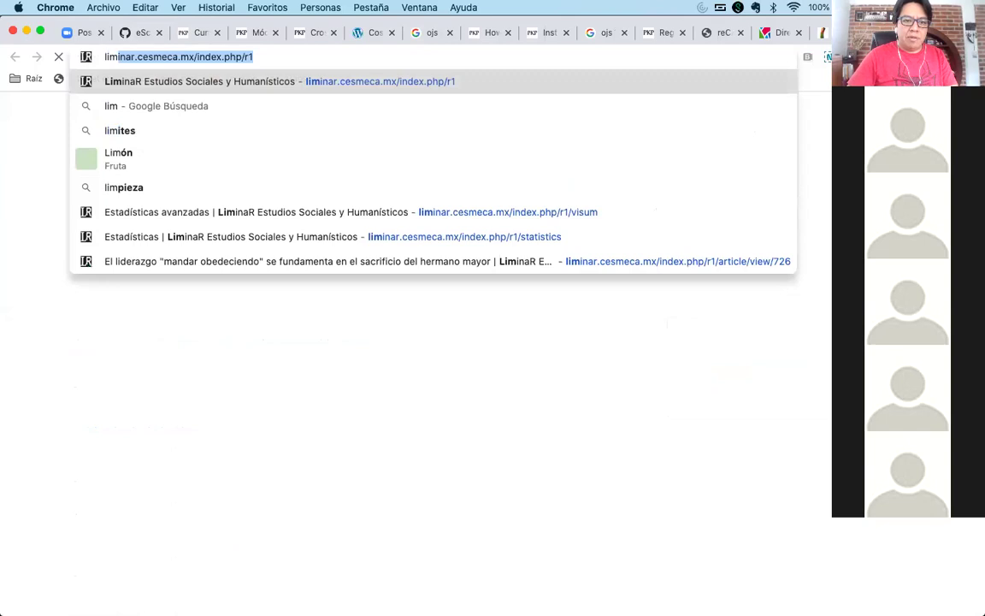
key(Return)
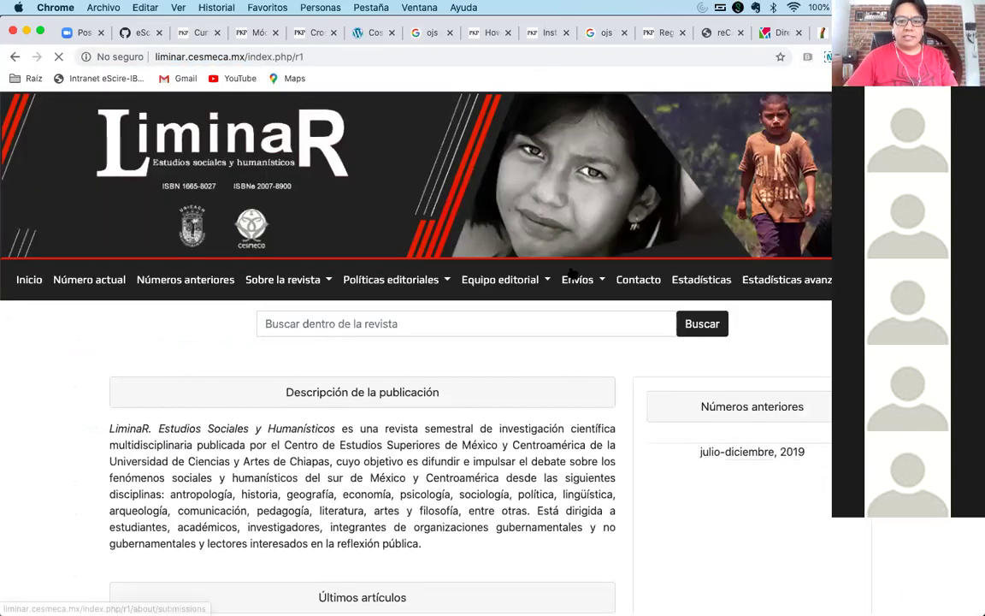
scroll(466, 369, down, 8)
scroll(463, 368, down, 1)
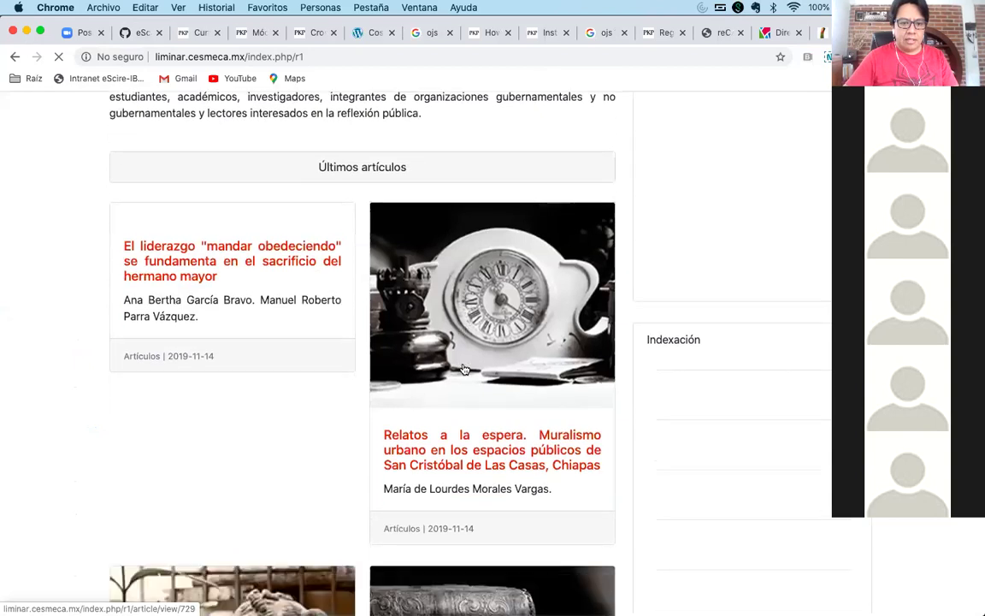
scroll(464, 368, down, 5)
scroll(462, 503, up, 15)
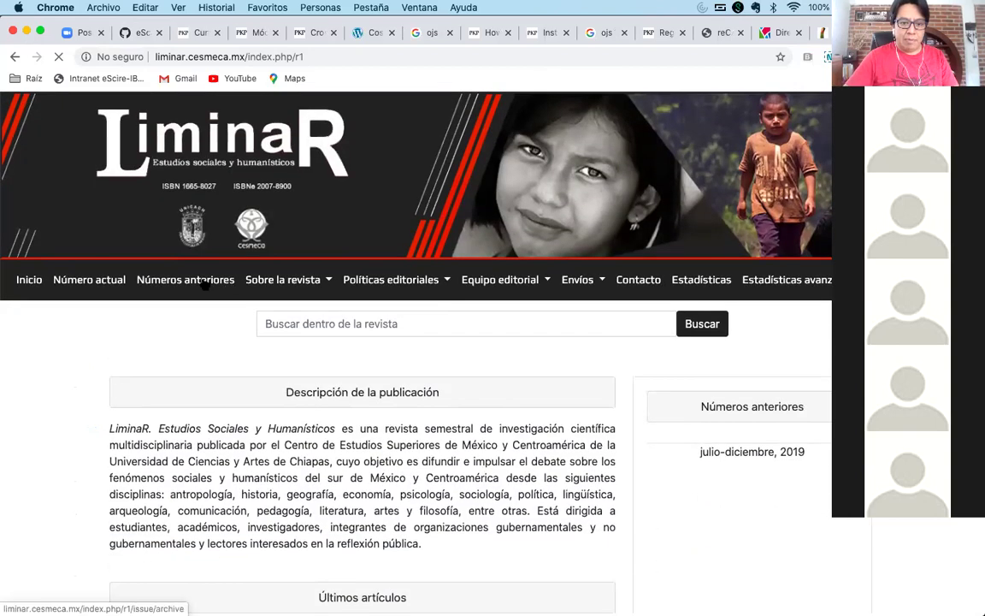
click(204, 282)
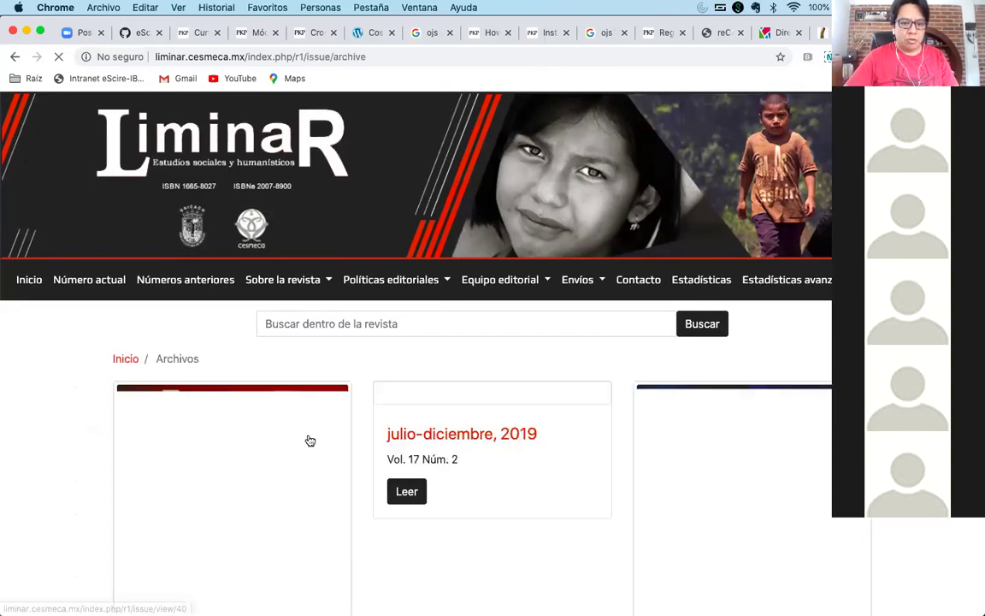
Open the Vol. 17 Núm. 1 (enero-junio, 2019) issue and display its "Presentación" article in the Lens viewer
scroll(308, 440, down, 5)
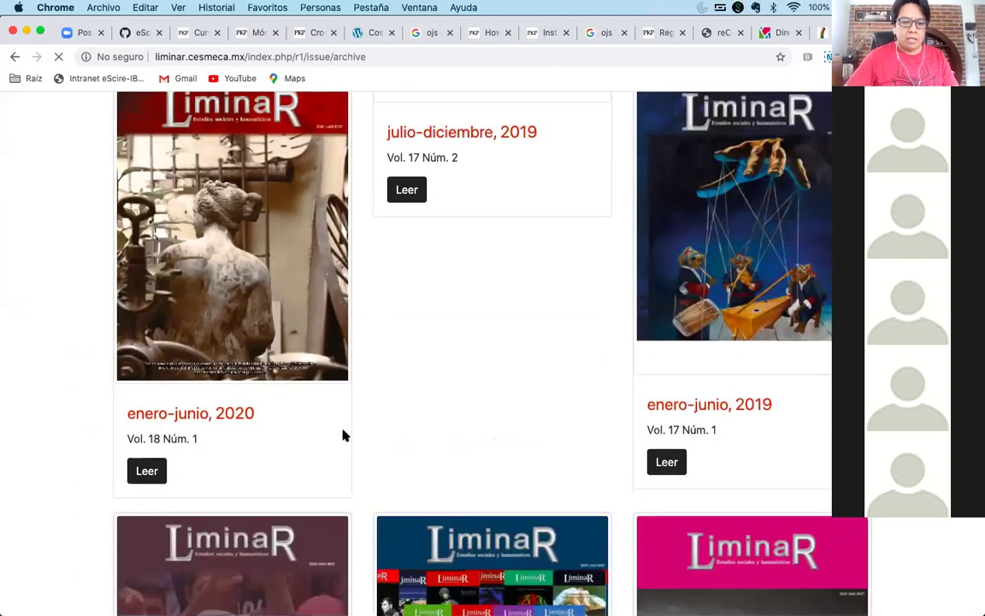
scroll(342, 436, down, 2)
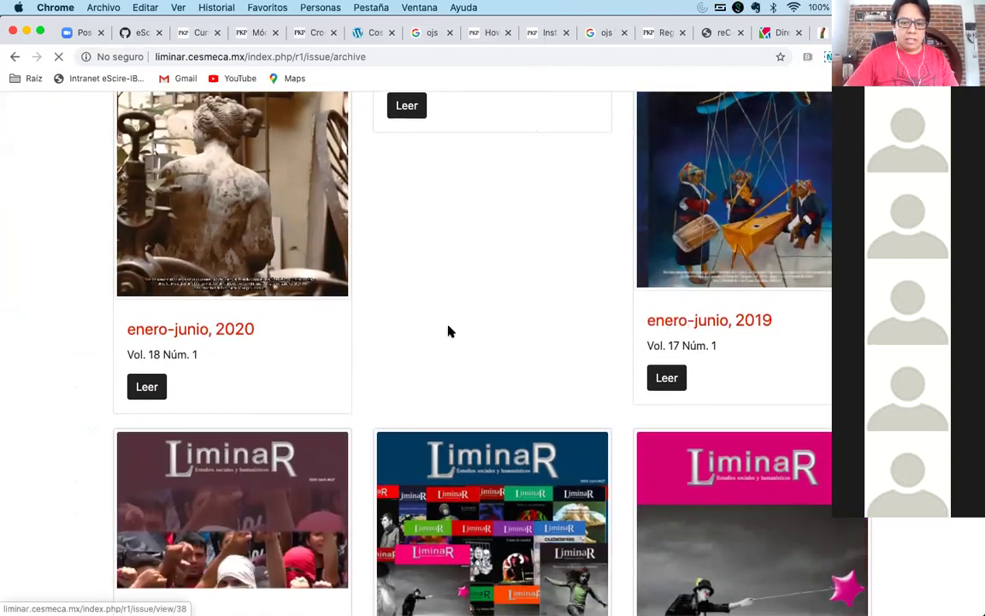
click(449, 330)
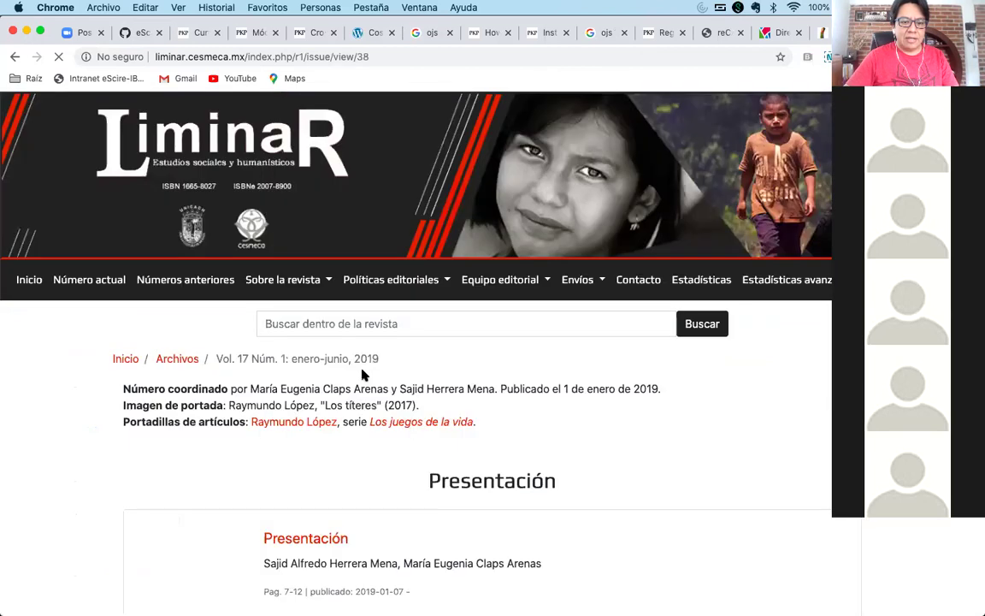
scroll(362, 374, down, 4)
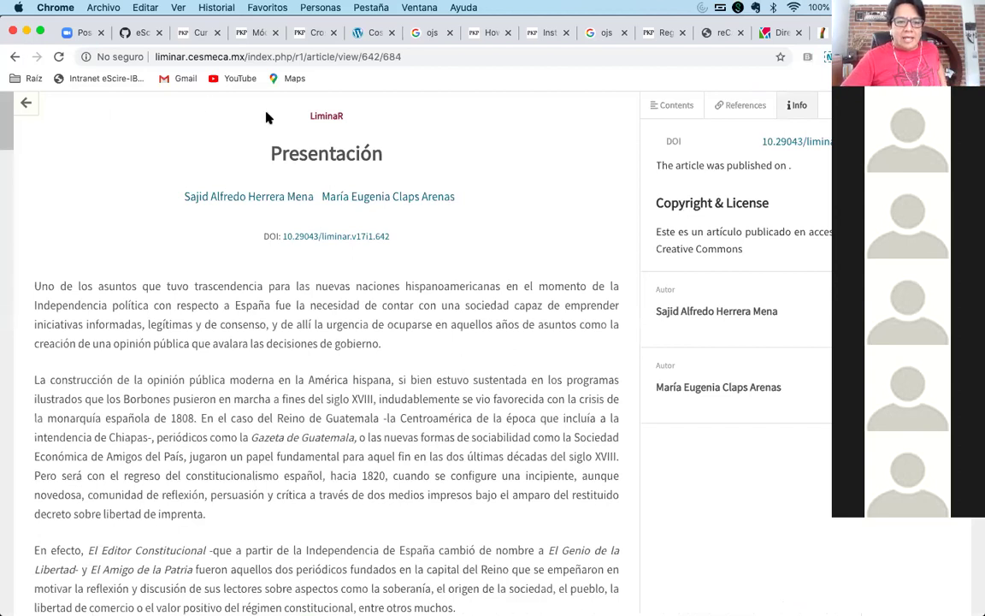
Revisit eScire's GitHub repository list, return to the LiminaR "Presentación" article, and show its table of contents in the Lens viewer
click(134, 33)
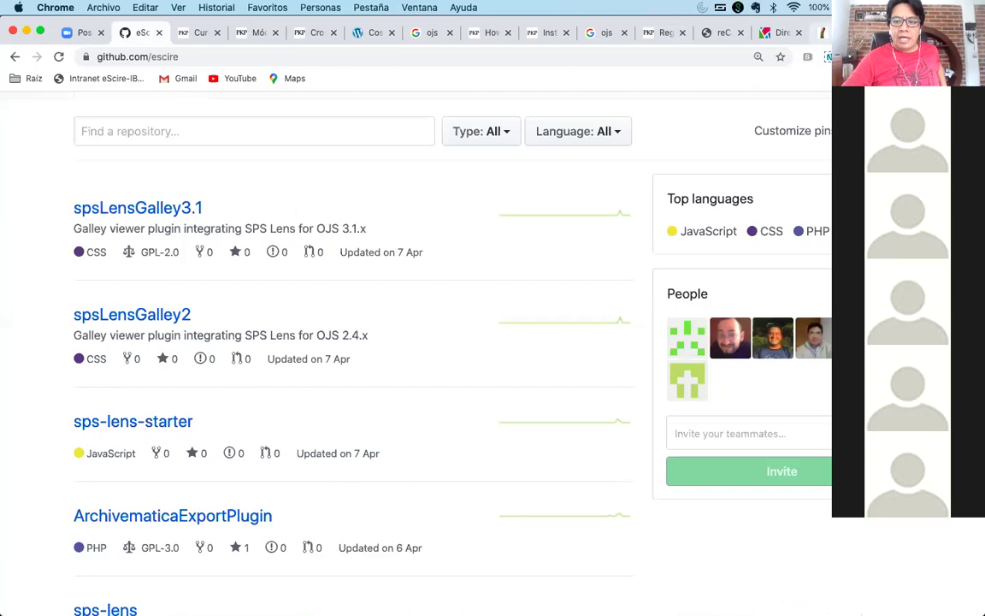
key(ctrl+Tab)
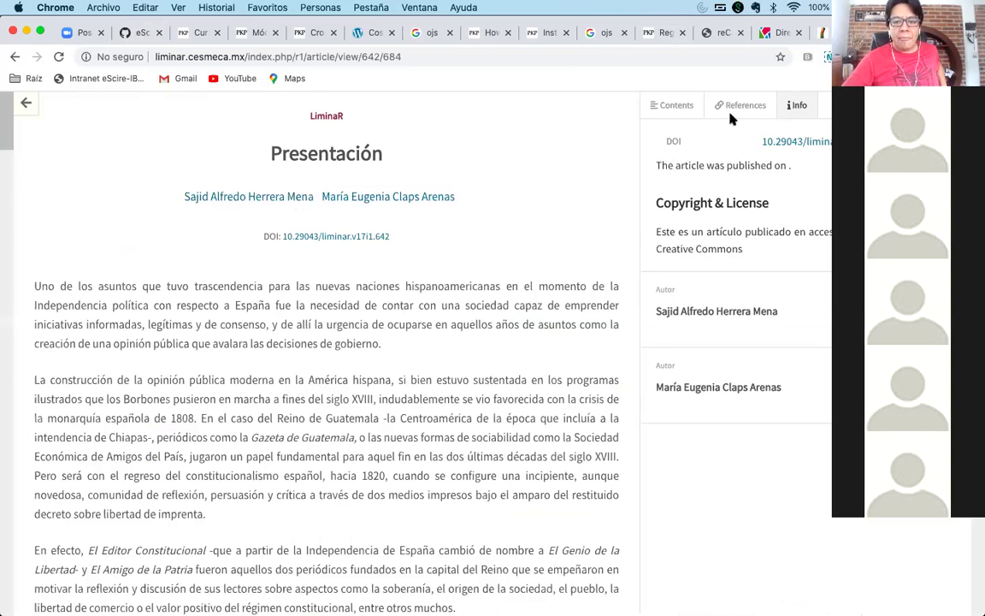
click(780, 32)
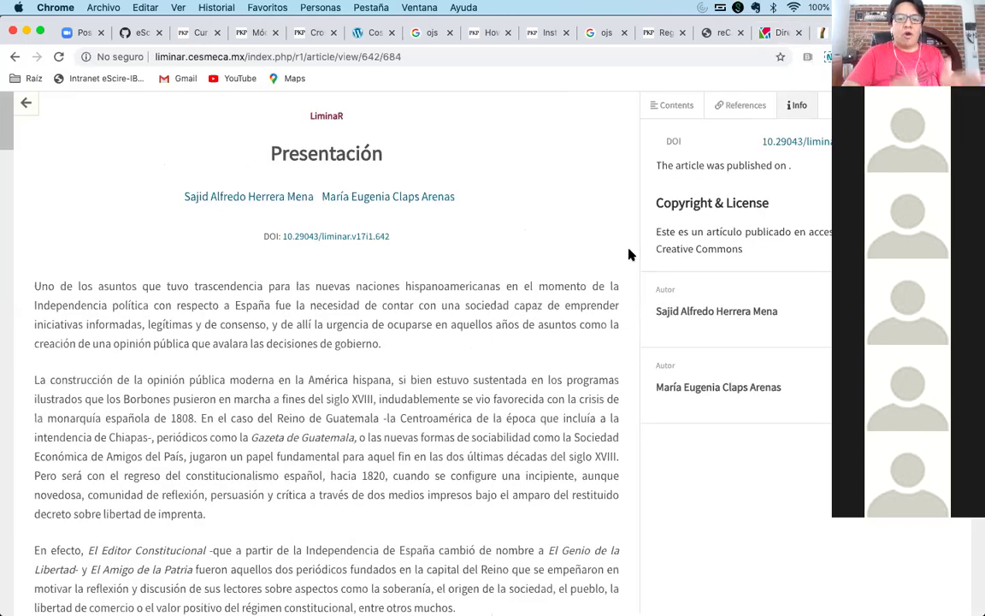
click(672, 108)
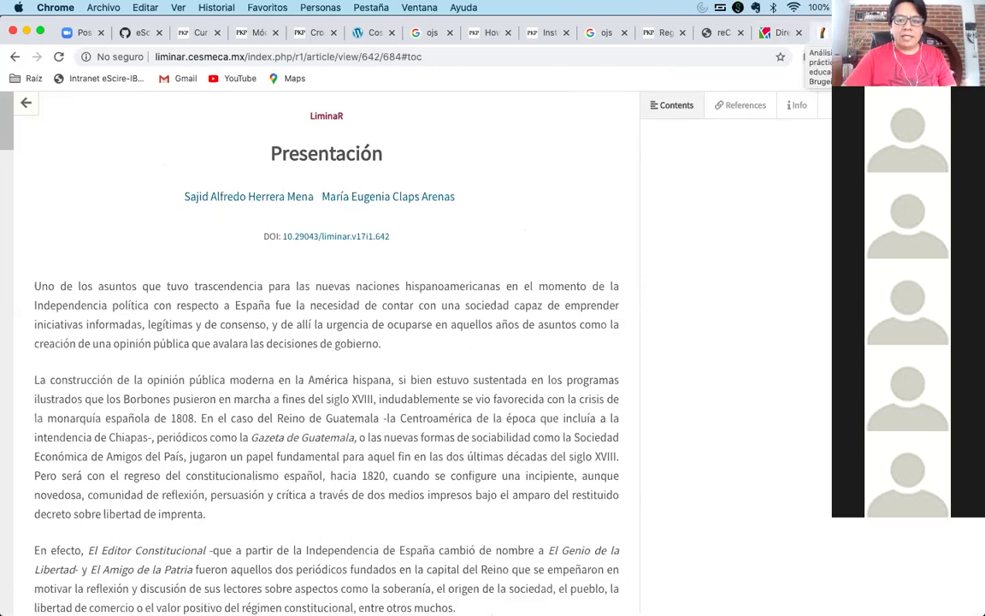
Compare the eLife Lens article with LiminaR's "Presentación", return to that article's landing page, and revisit eScire's GitHub repository list
click(778, 32)
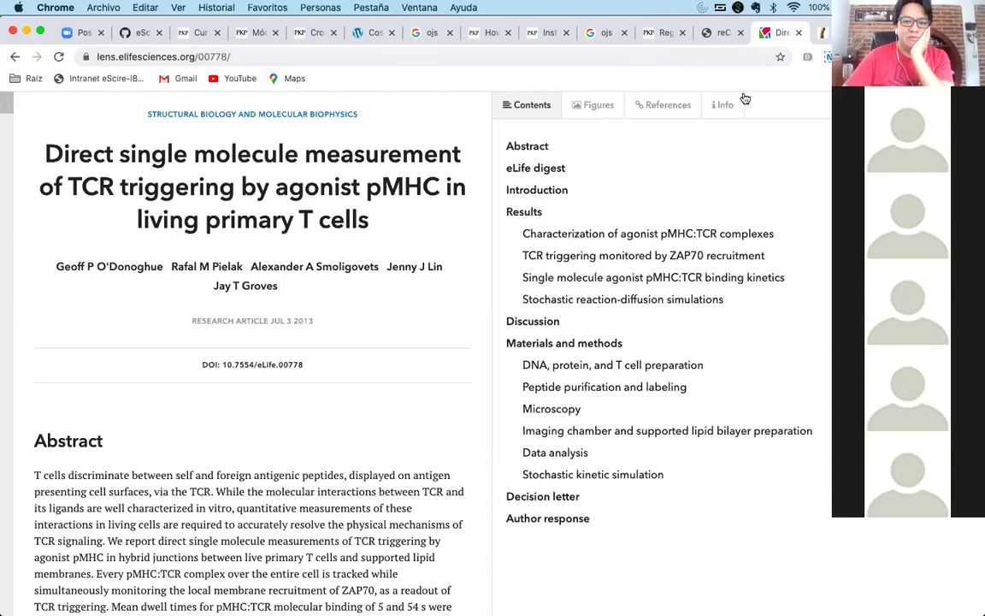
key(super+bracketleft)
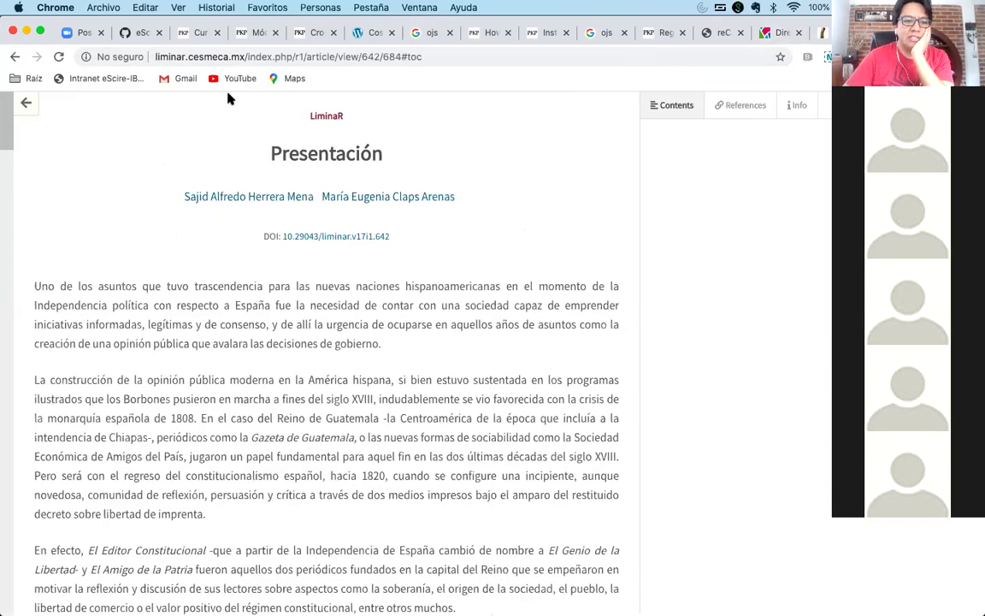
click(50, 99)
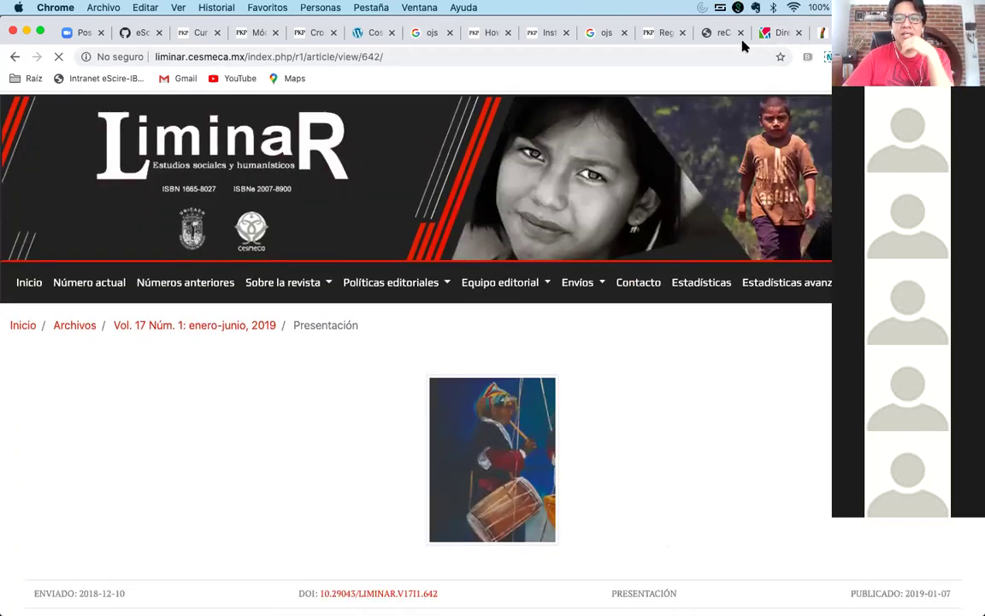
click(140, 36)
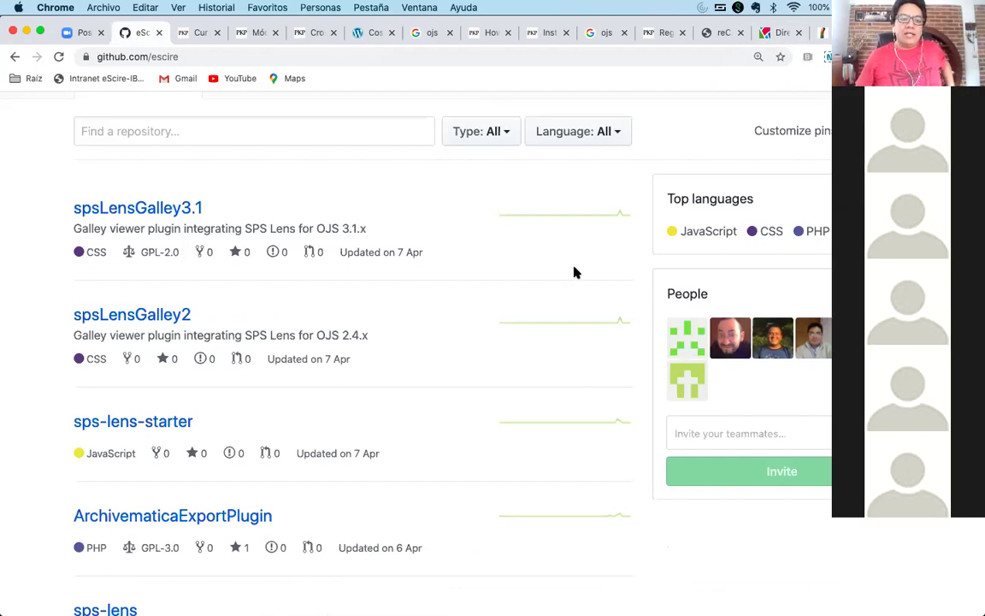
scroll(513, 210, up, 1)
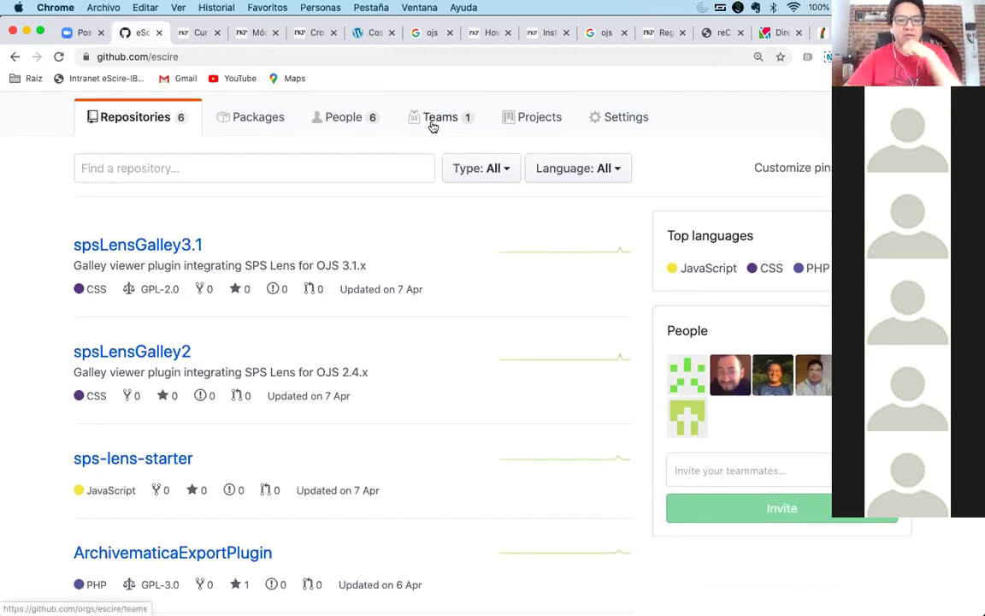
Go to the website settings (Sitio web) of the eScire OJS 3 journal and show its installed plugins (Módulos instalados)
click(260, 34)
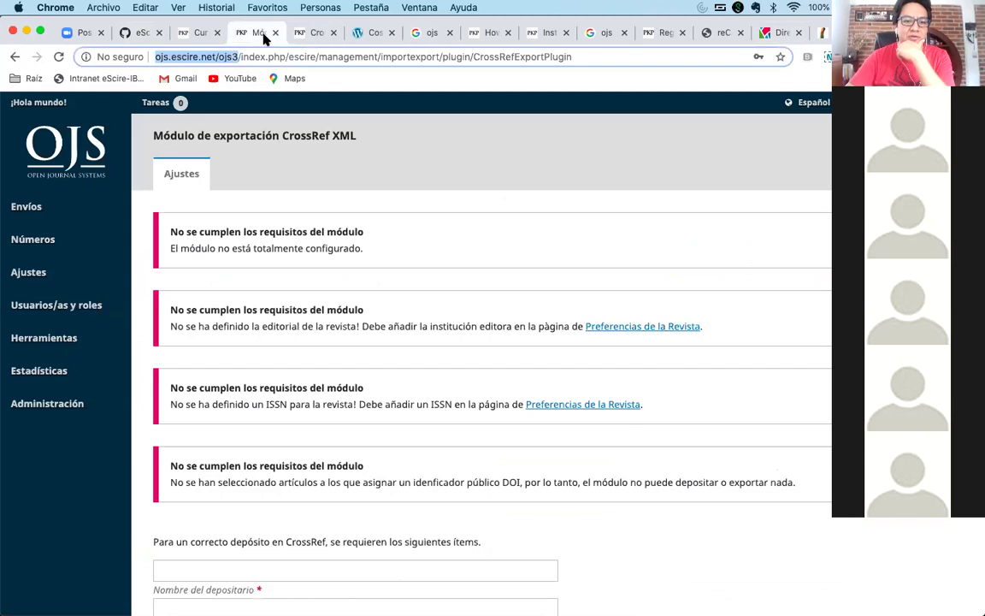
mouse_move(39, 272)
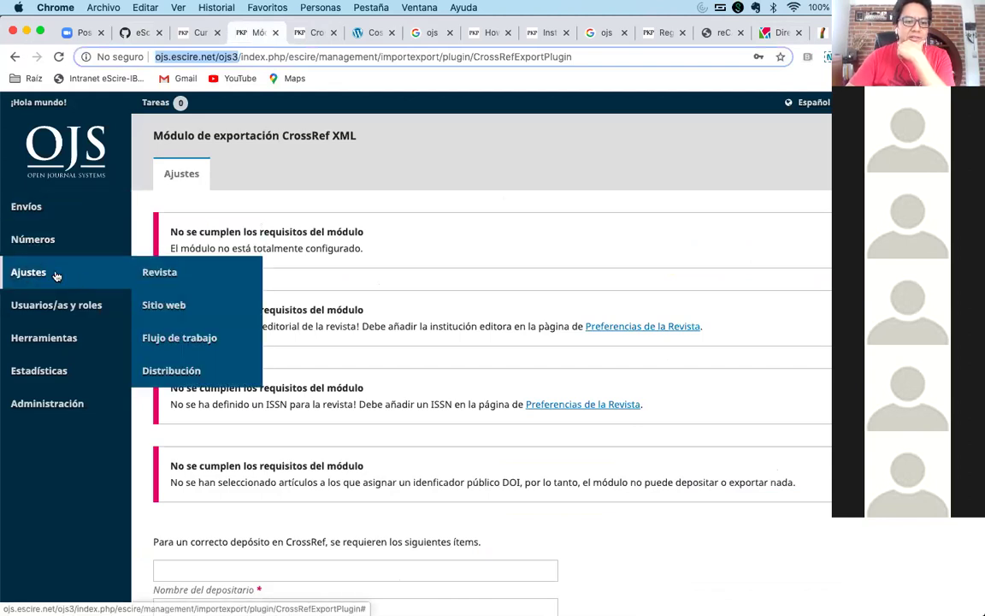
click(173, 306)
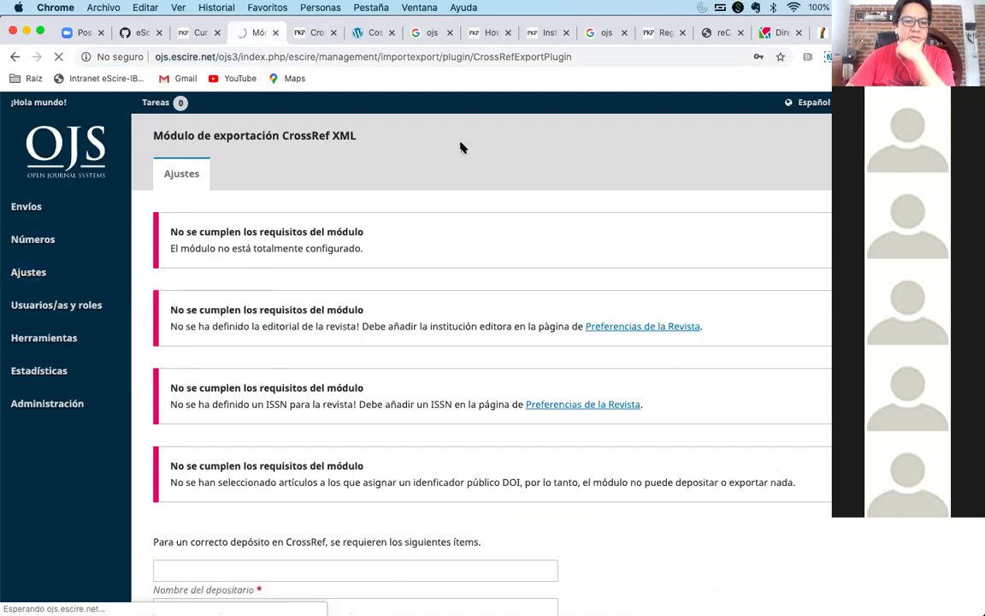
mouse_move(60, 270)
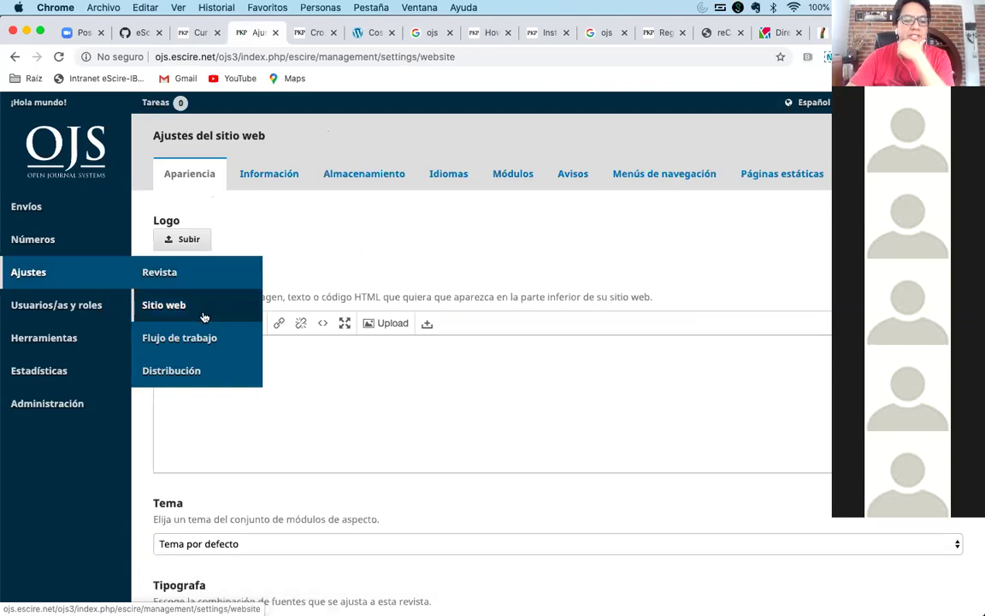
click(512, 176)
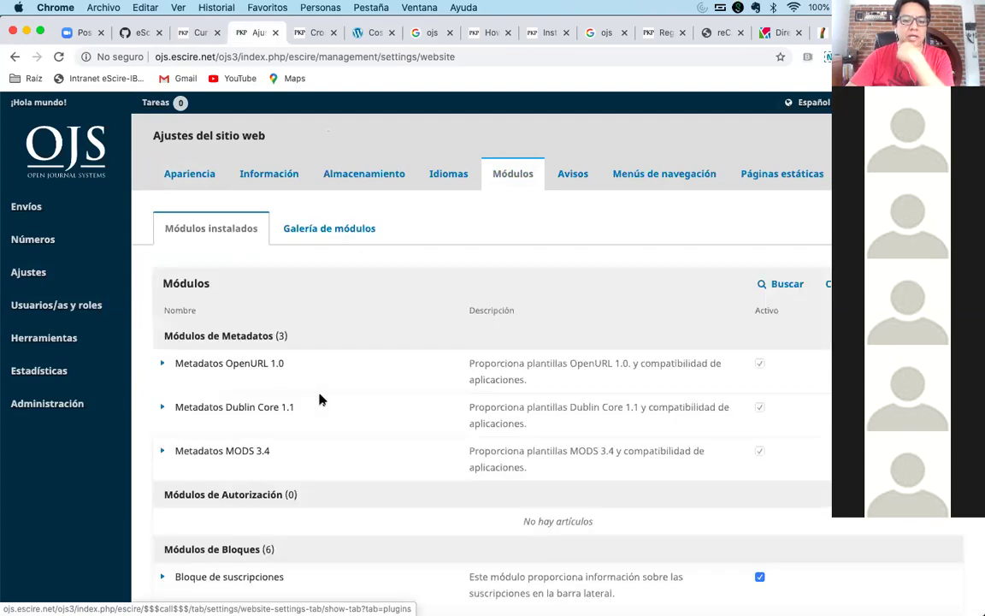
Find "LENS" among the installed plugins and deactivate the "Visor de Artículos eLife Lens" plugin
scroll(320, 394, down, 5)
key(super+f)
text(LENS)
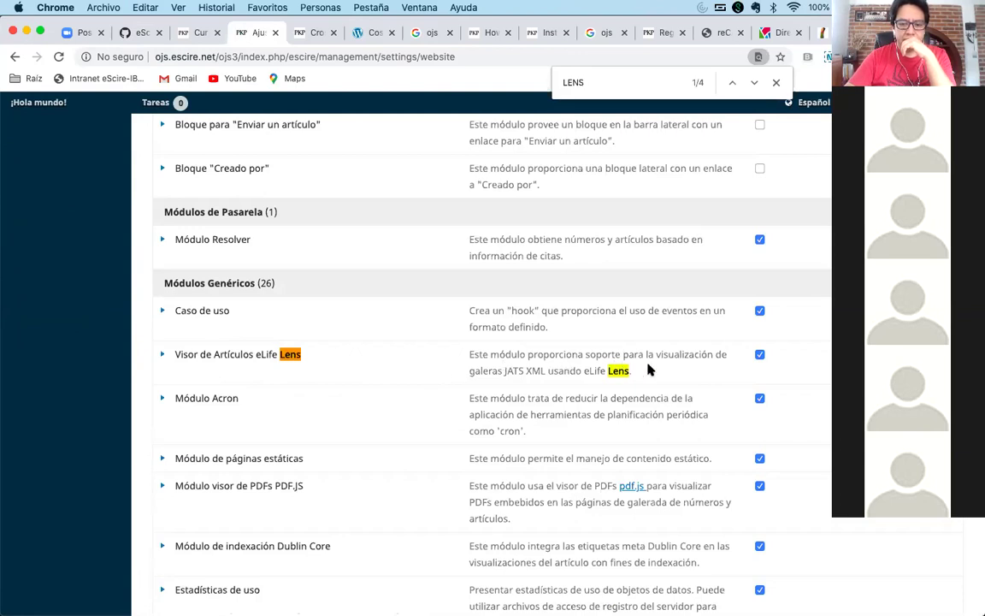
click(760, 355)
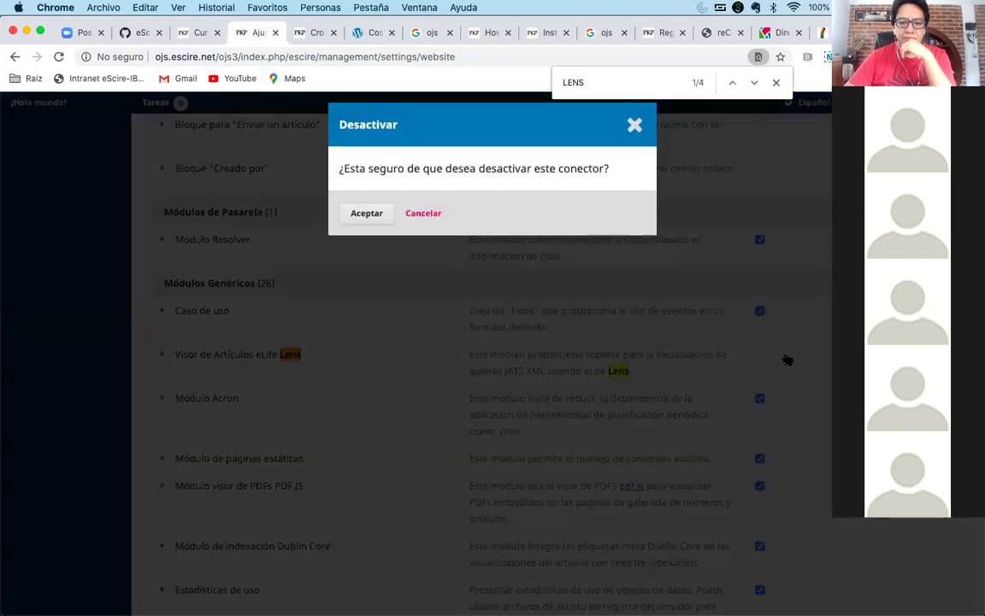
click(366, 214)
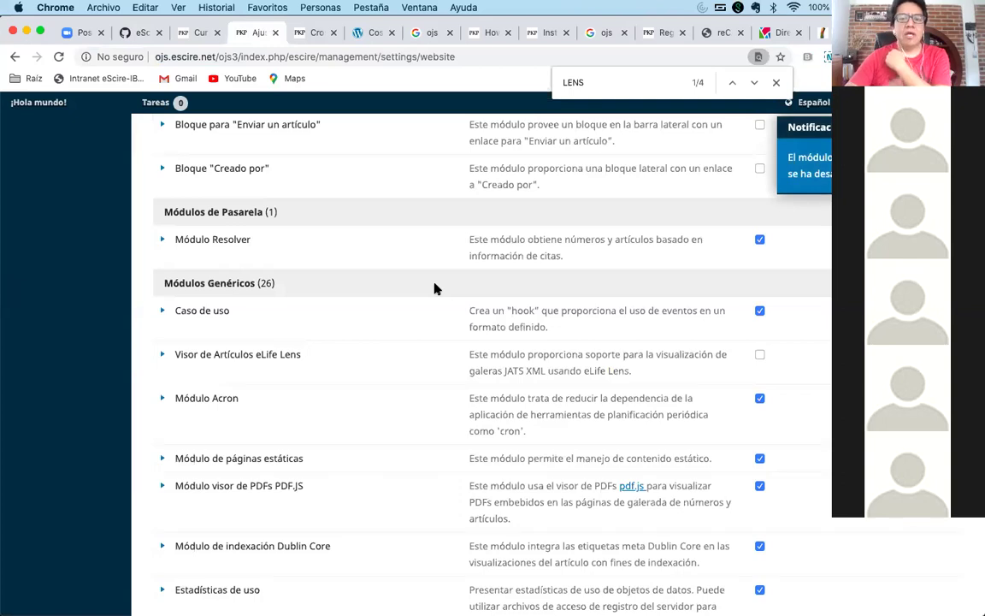
Bring up the "Cargar un nuevo módulo" dialog for uploading a plugin file and dismiss the page search
scroll(434, 289, up, 10)
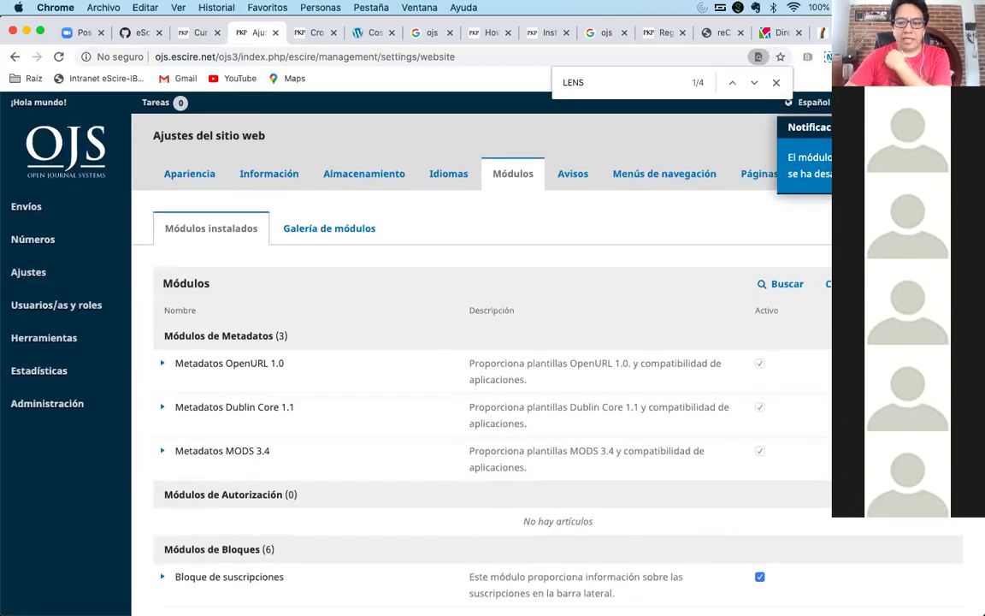
click(834, 283)
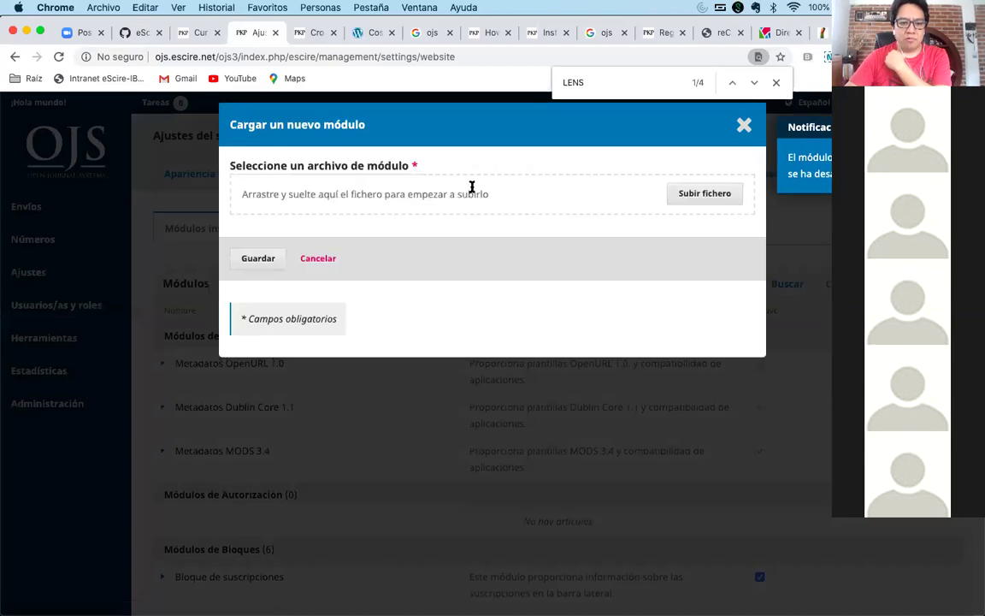
click(744, 125)
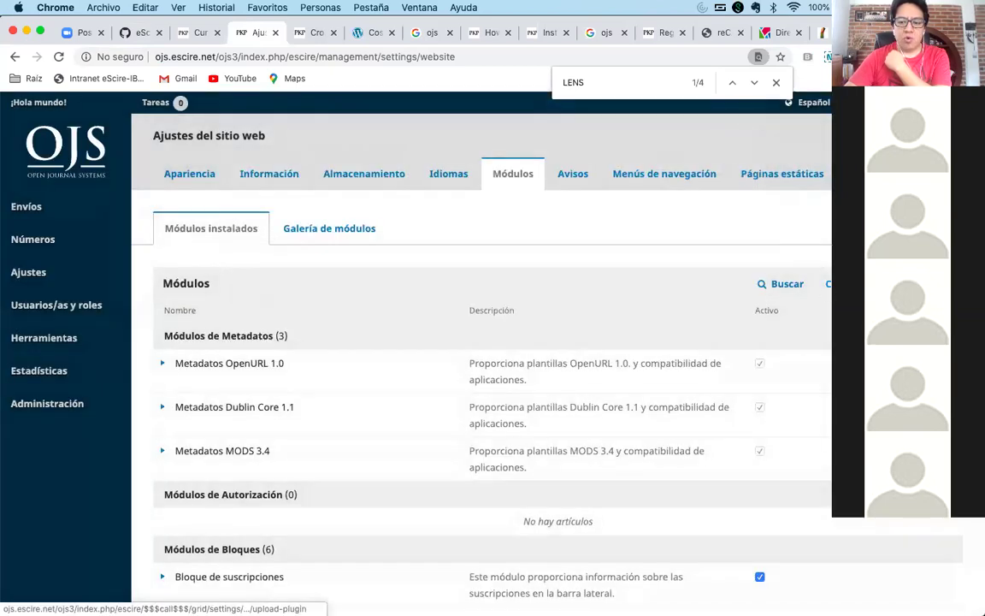
click(843, 283)
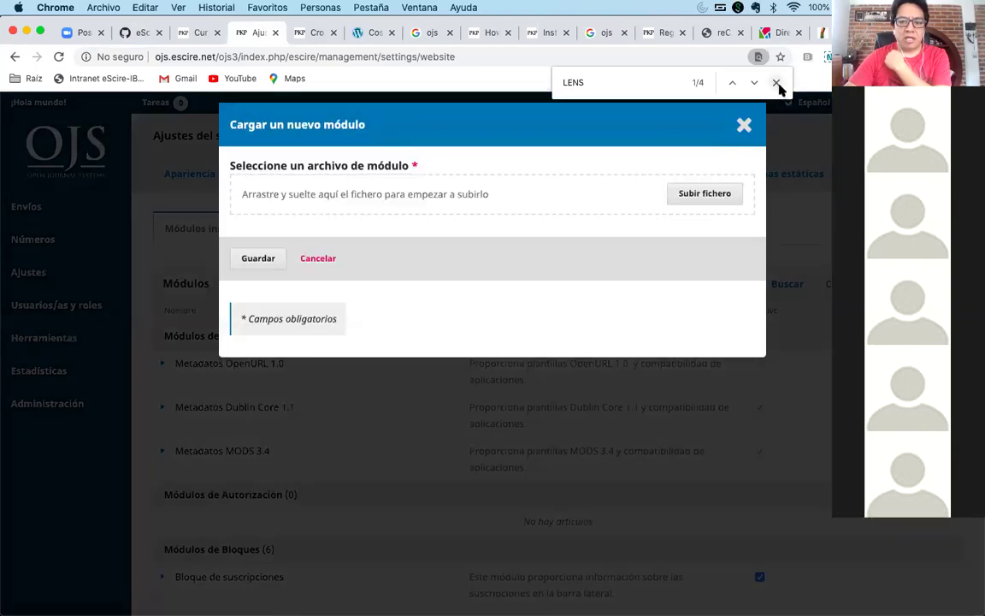
key(Escape)
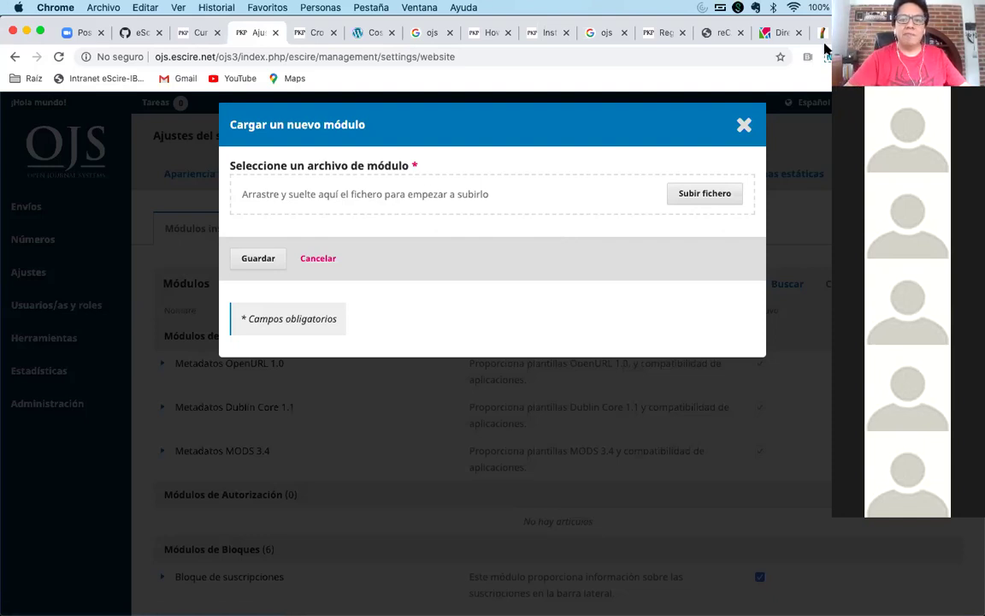
Return to LiminaR's "Presentación" article page and display the article in the Lens viewer again
key(super+9)
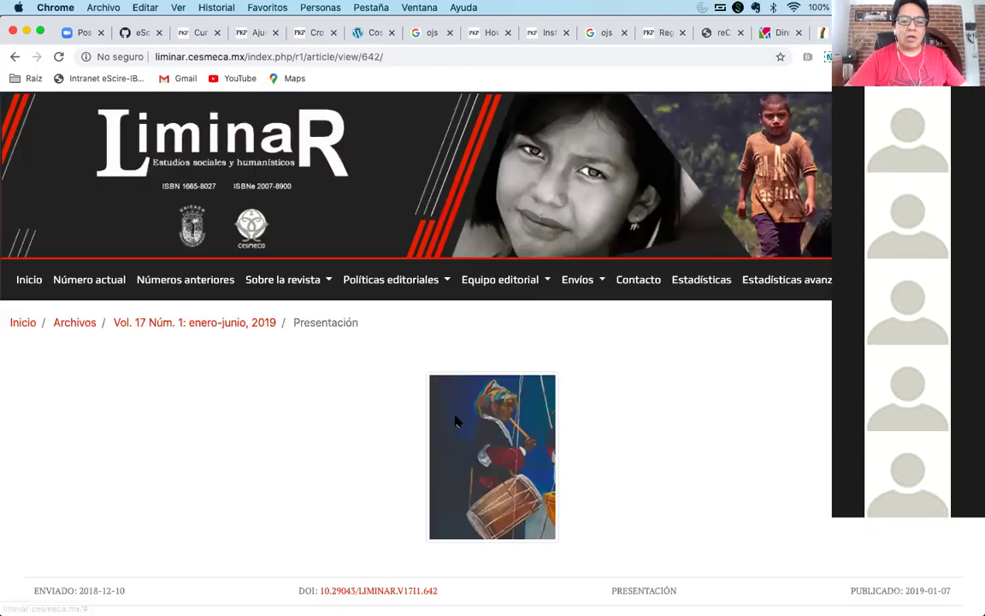
scroll(455, 418, down, 5)
click(171, 521)
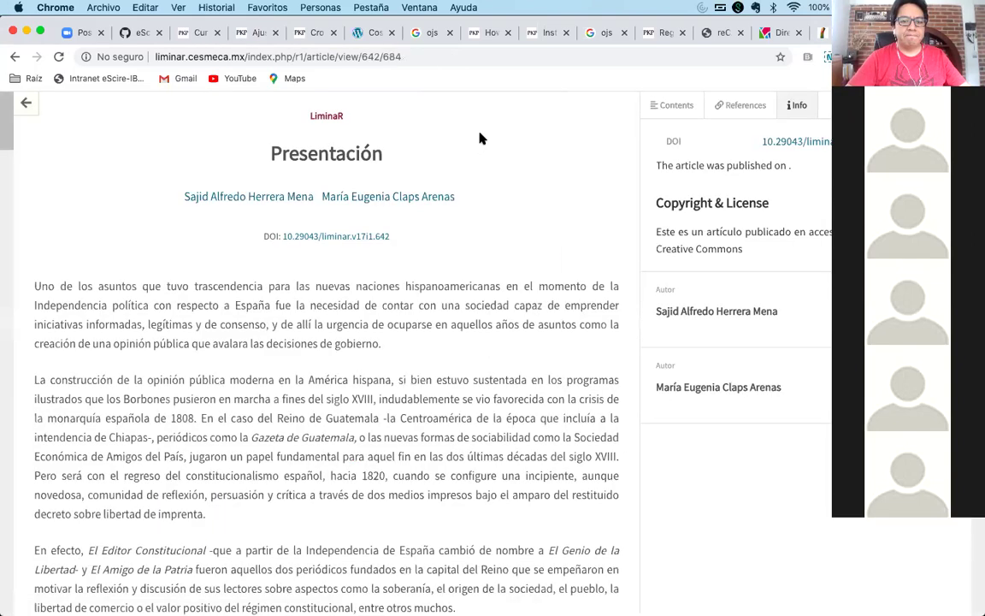
Search Google for "github" in a new browser tab and open the GitHub site from the results
click(130, 34)
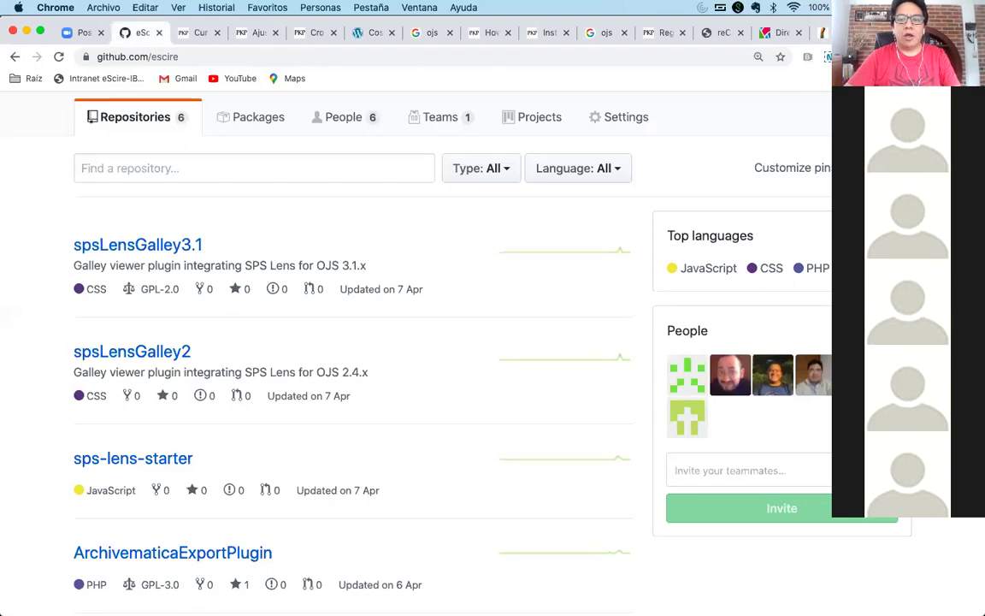
key(super+t)
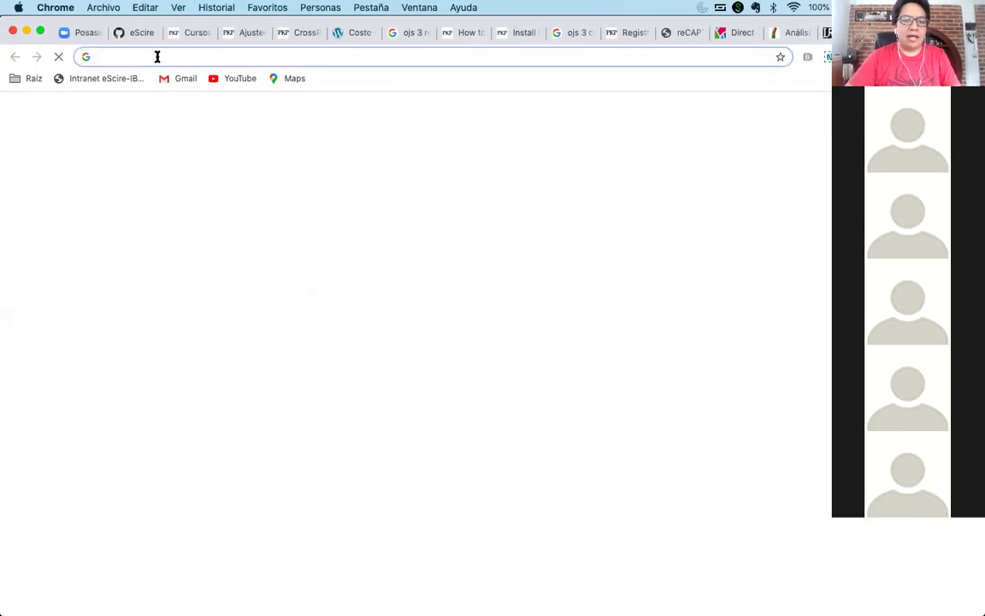
text(github)
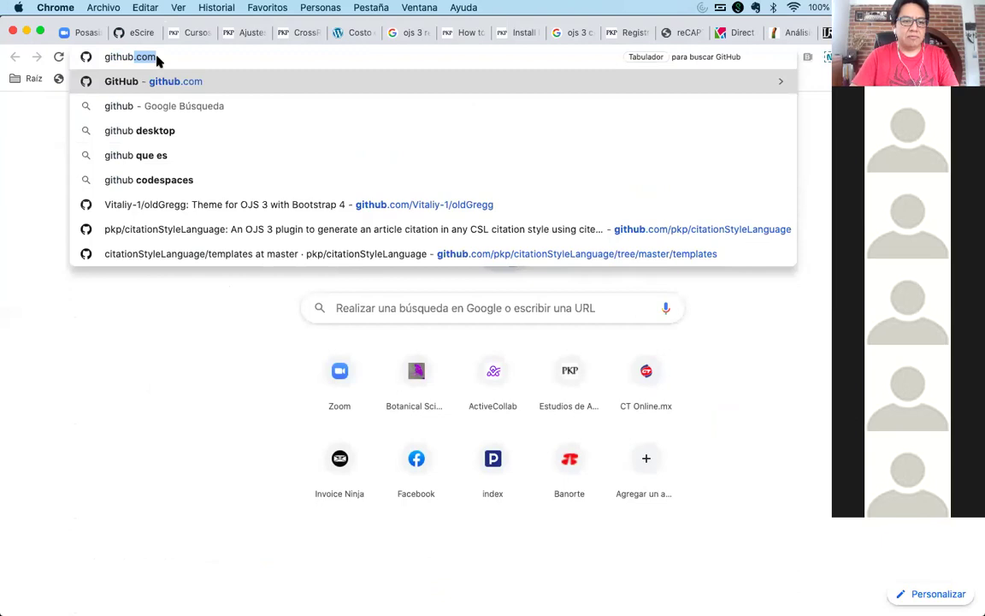
key(BackSpace)
key(Return)
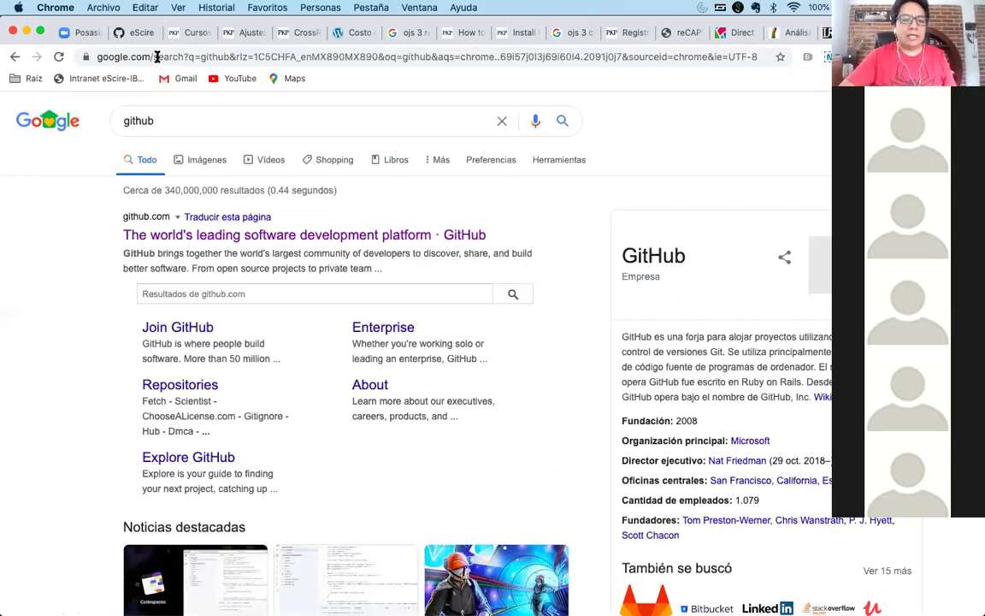
click(130, 232)
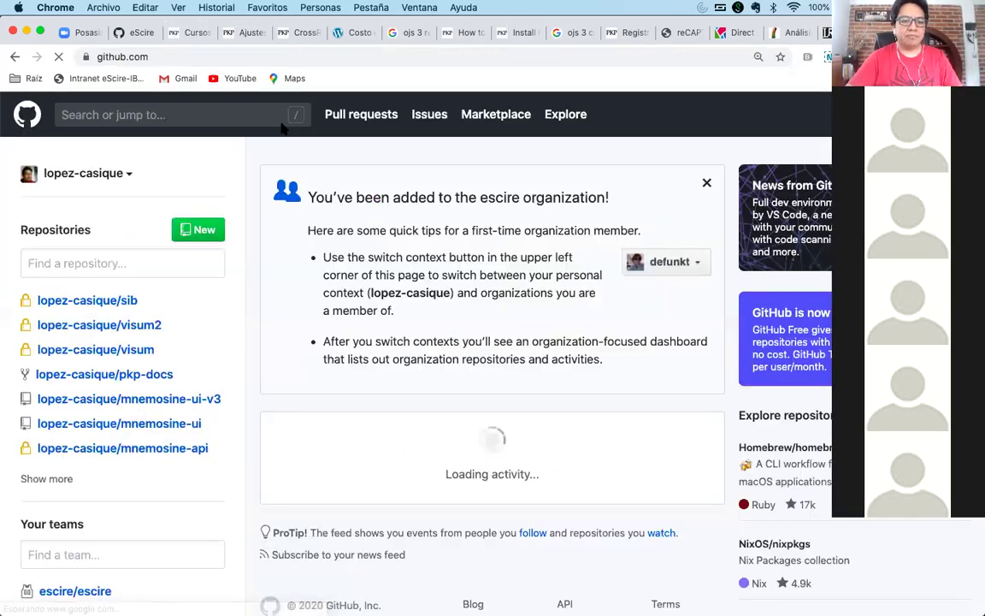
Search GitHub for "escire", narrow the results to users, and open the eScire organization's page
click(243, 115)
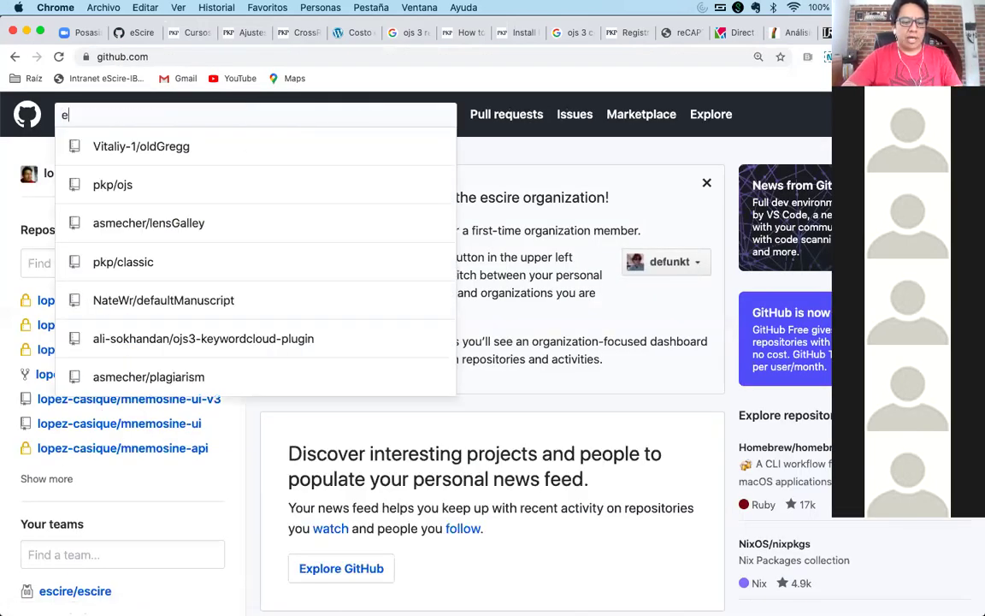
text(escire)
key(Return)
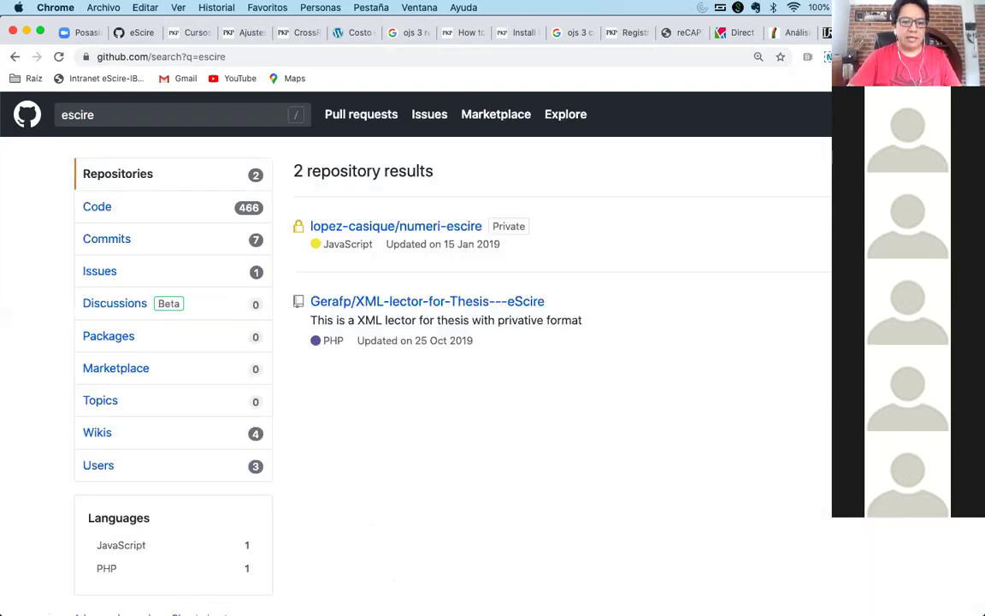
click(202, 475)
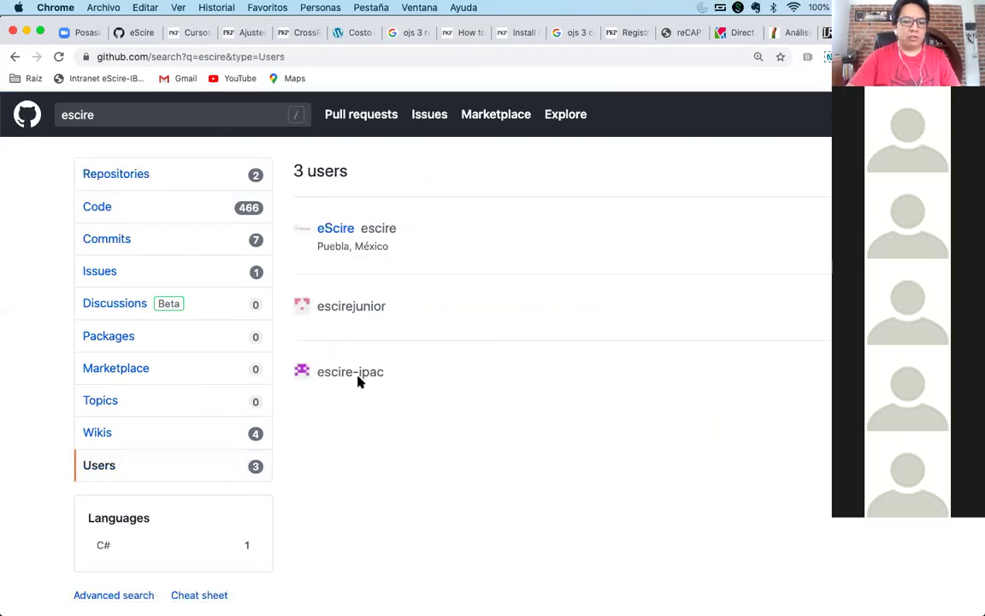
click(332, 229)
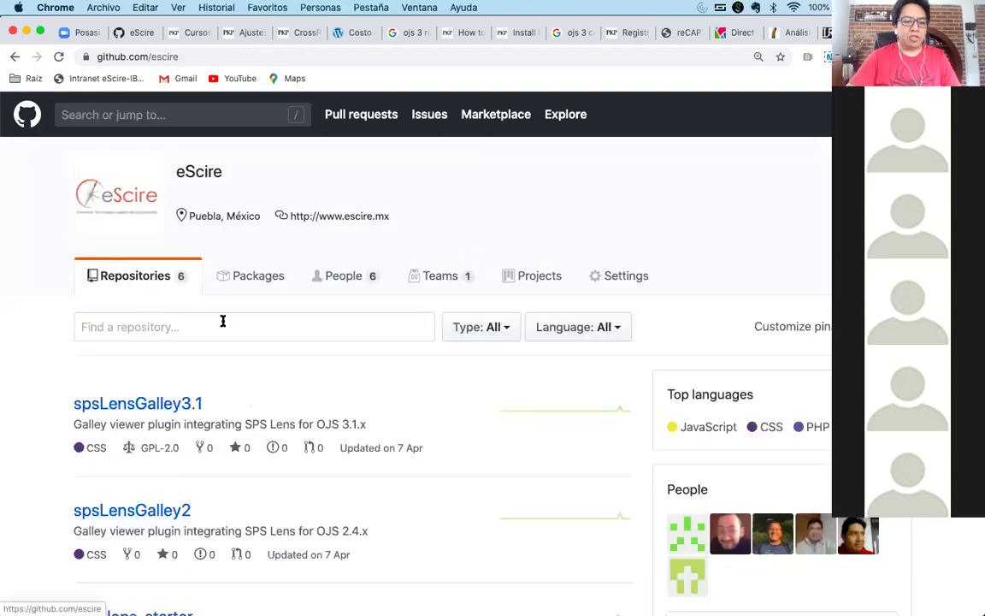
Look over the spsLensGalley3.1 repository from eScire's list and go back to the organization's repositories
scroll(222, 321, down, 3)
scroll(288, 229, down, 1)
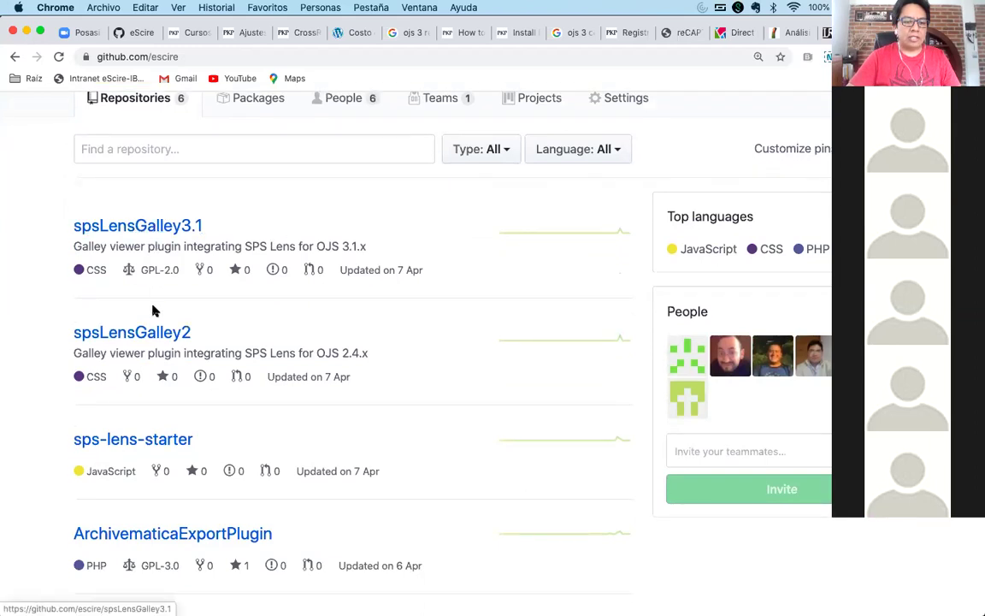
click(136, 225)
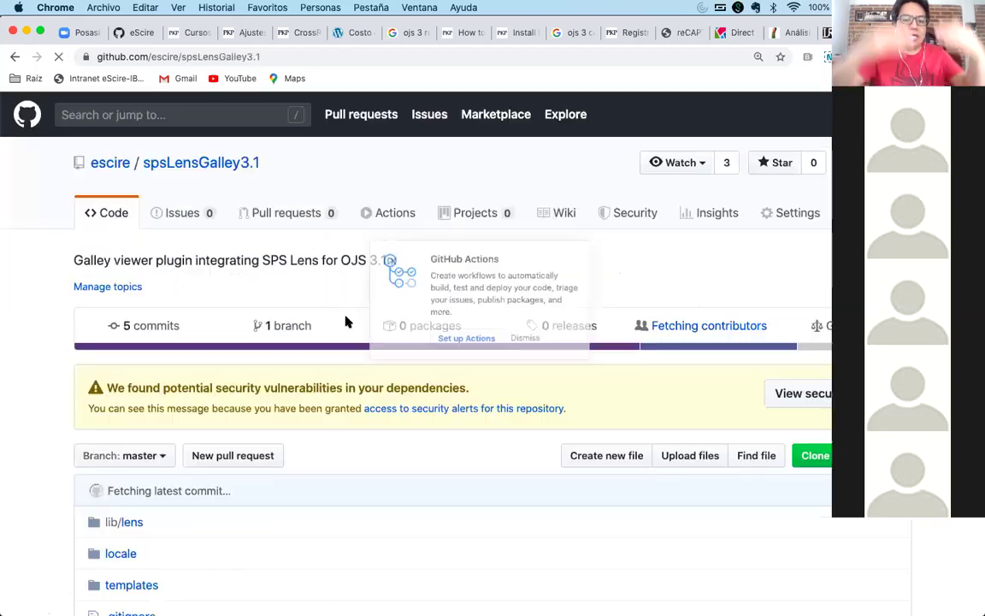
scroll(331, 474, down, 1)
click(15, 56)
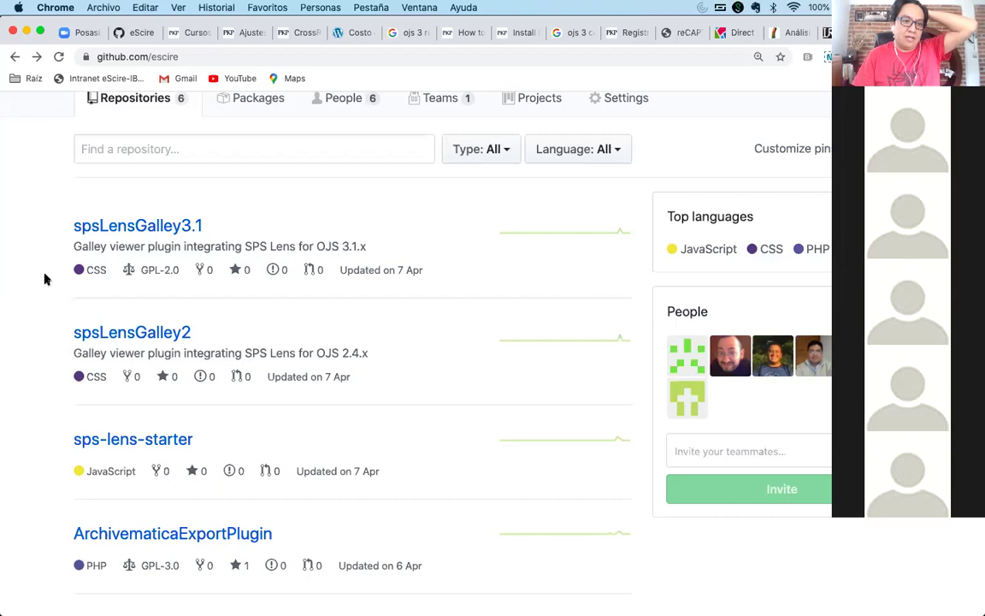
Go back to the GitHub user results for "escire" and reopen the eScire organization's page
scroll(46, 278, up, 1)
scroll(46, 278, up, 3)
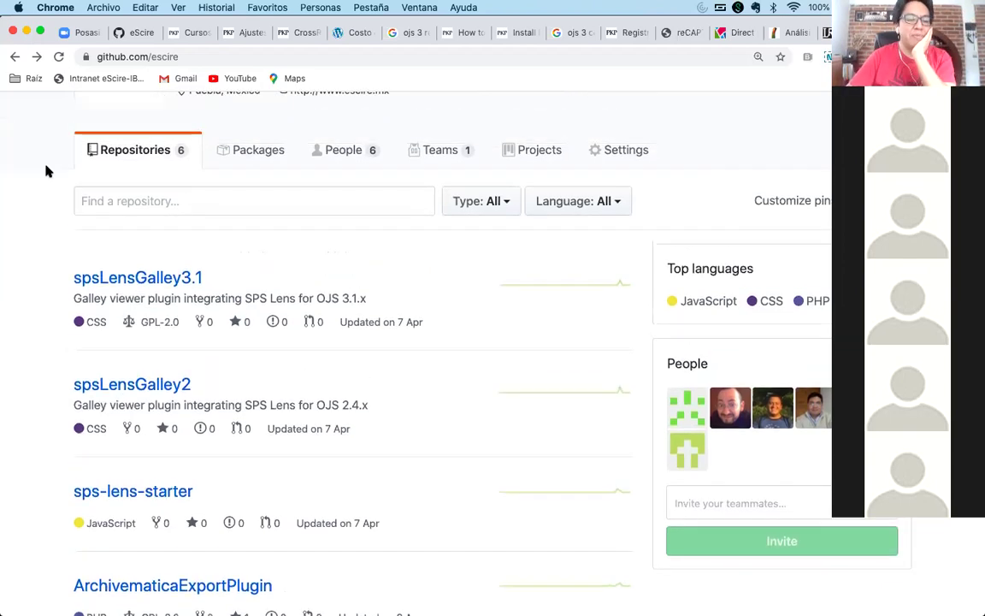
click(14, 57)
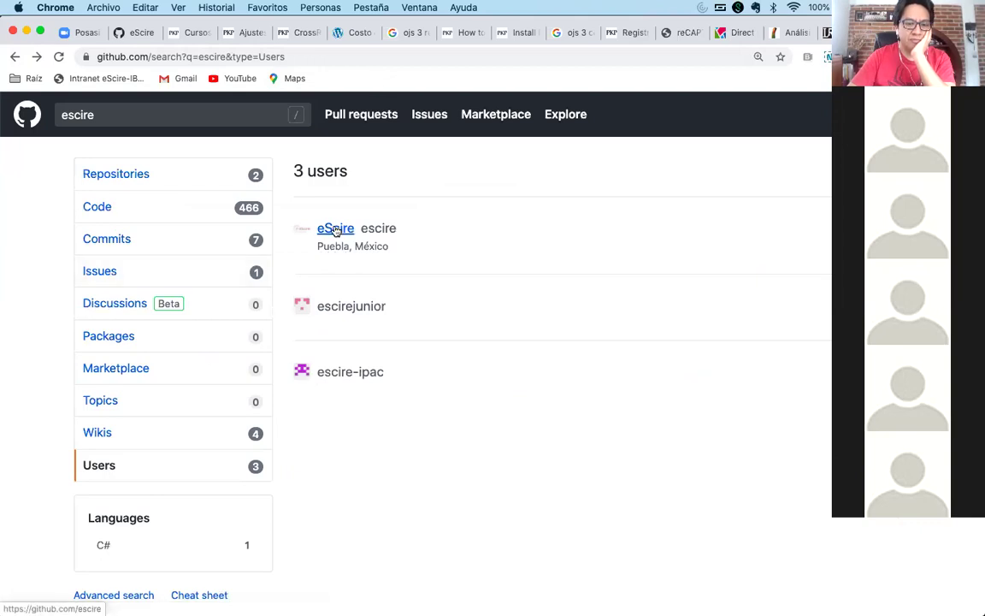
click(335, 229)
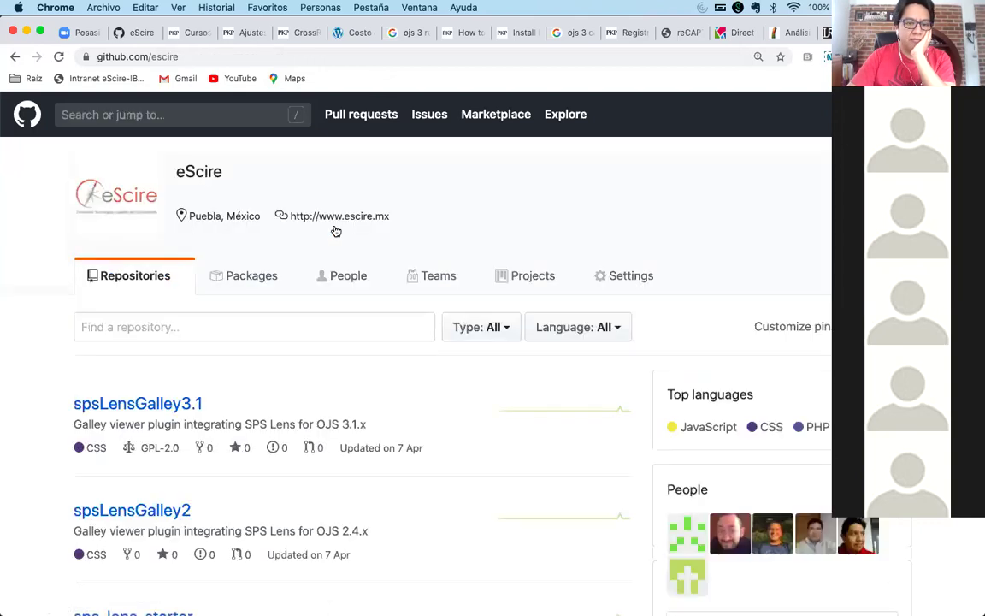
Open eScire's spsLensGalley3.1 repository and bring up its clone or download options
scroll(232, 353, down, 5)
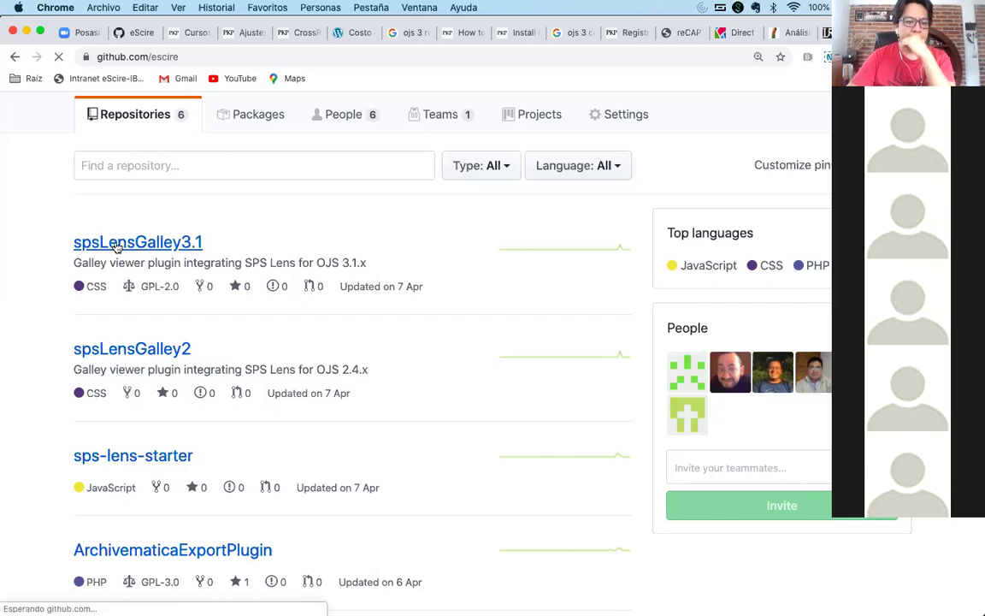
click(141, 245)
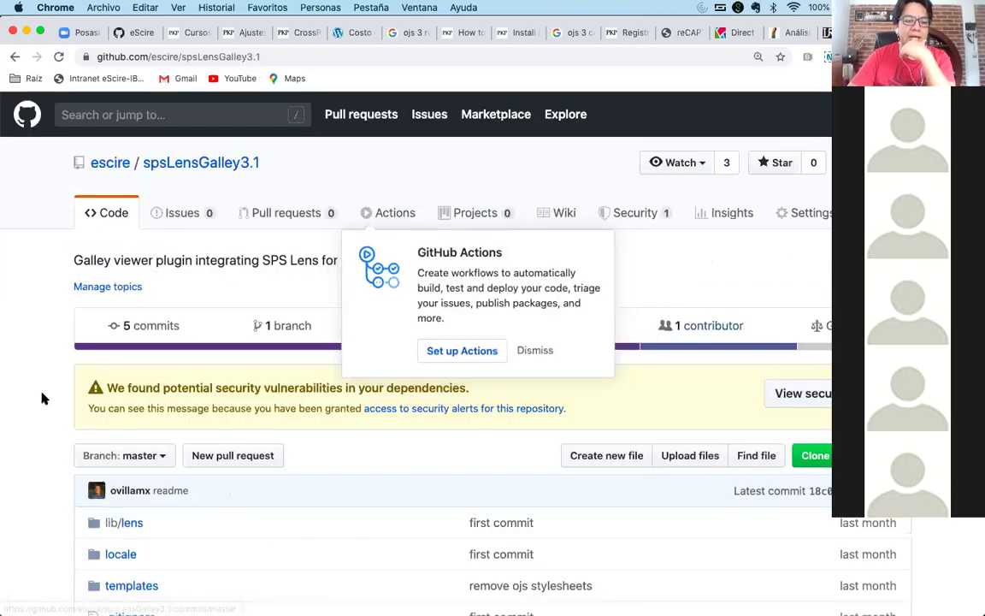
scroll(42, 398, down, 2)
scroll(42, 397, down, 5)
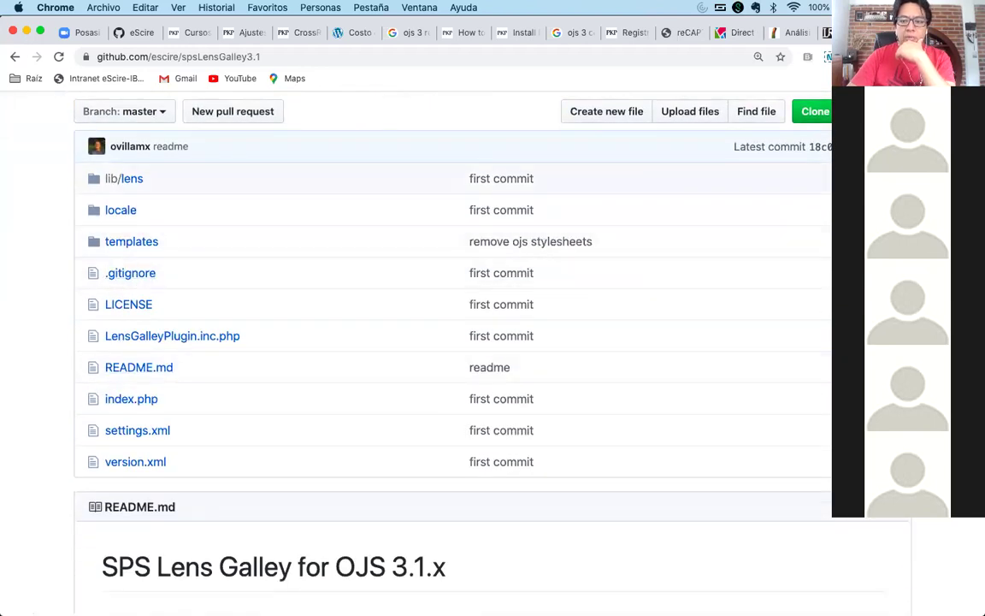
click(814, 111)
click(813, 251)
Read the README's Installing section and highlight the lensGalley folder name in the plugin path
scroll(513, 389, down, 5)
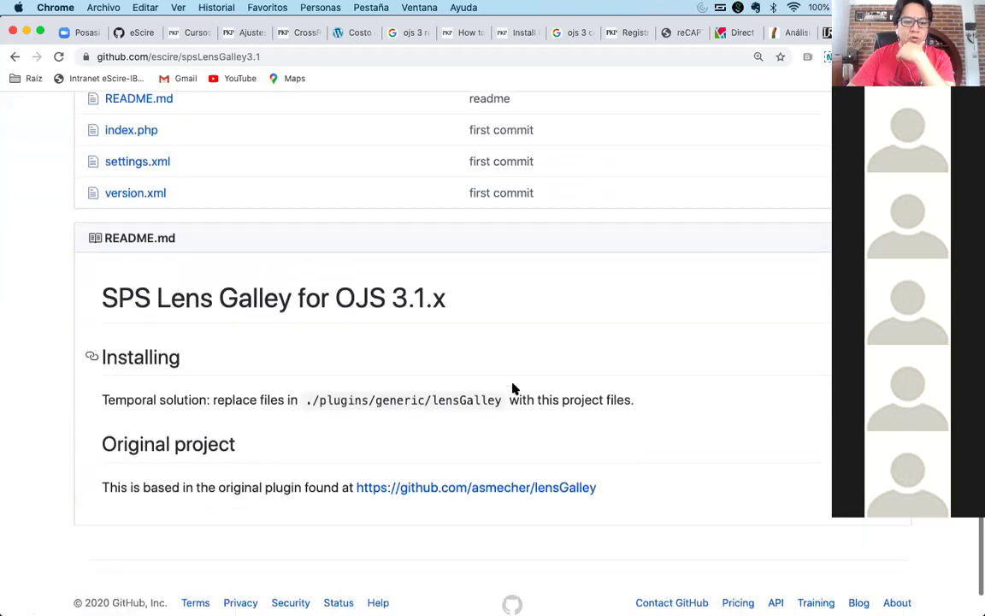
scroll(513, 389, down, 1)
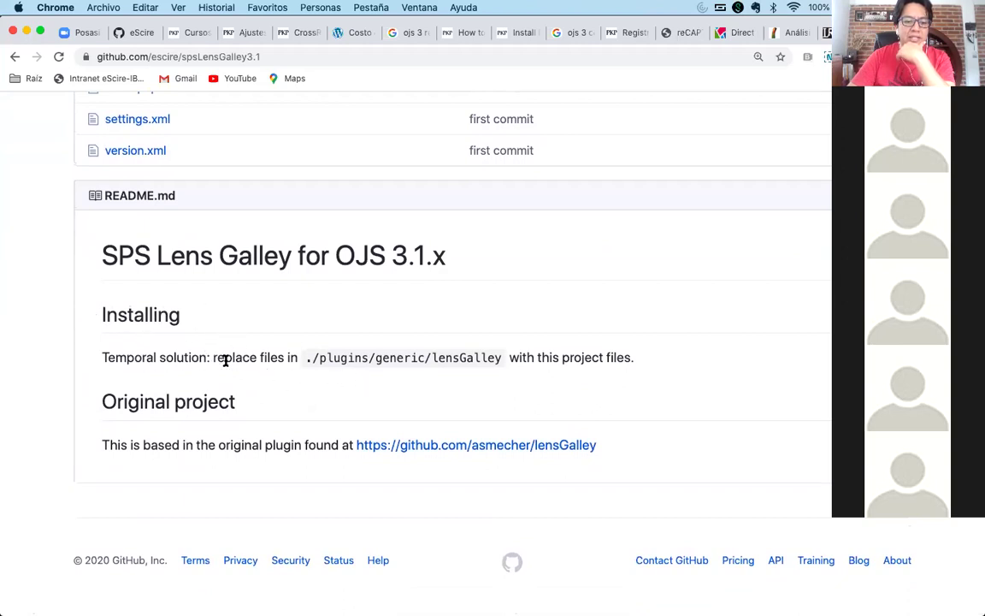
triple_click(455, 355)
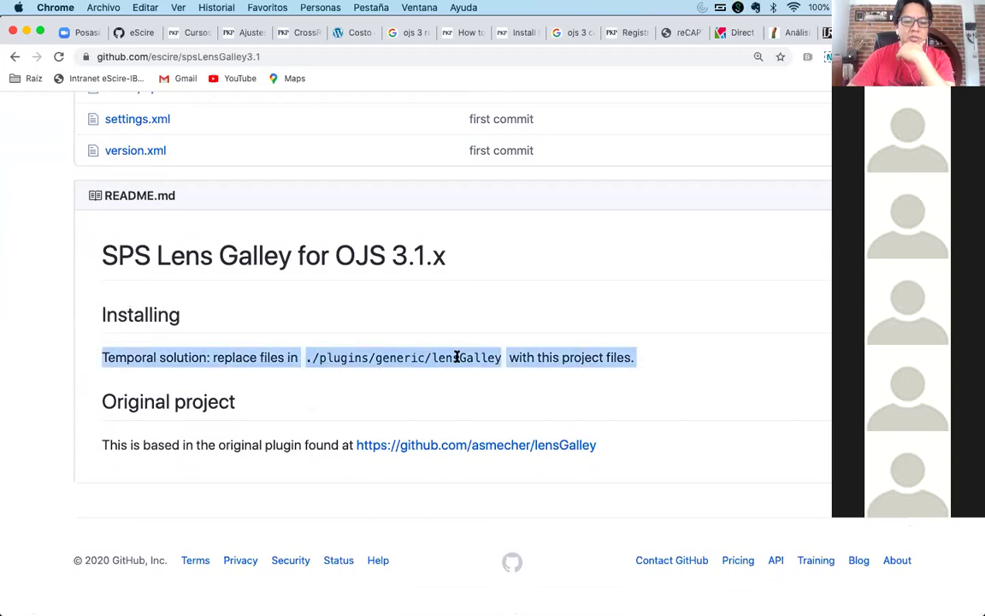
double_click(461, 355)
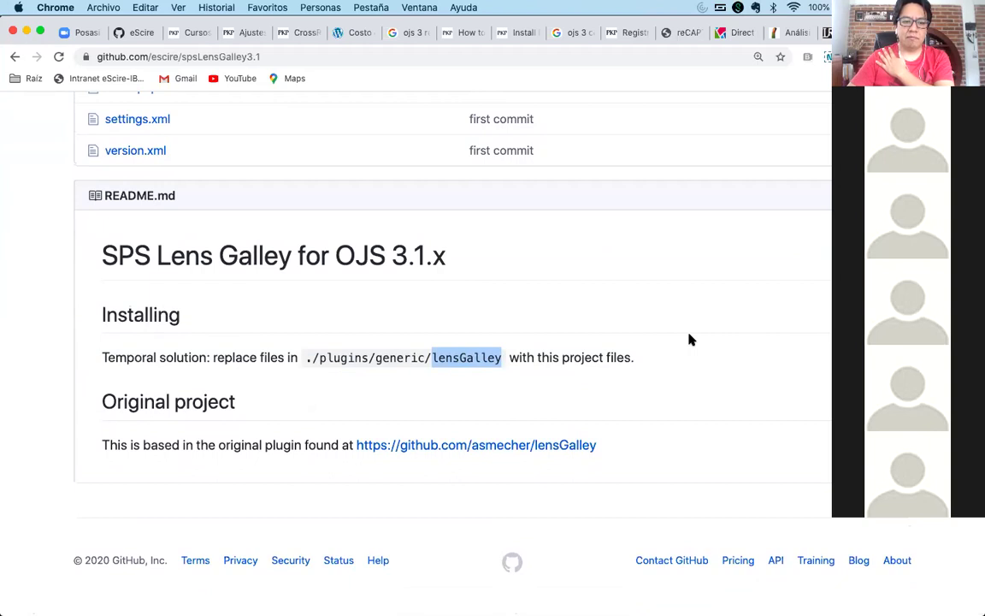
Dismiss the GitHub Actions pop-up and look over the spsLensGalley3.1 file list and README
scroll(691, 339, up, 5)
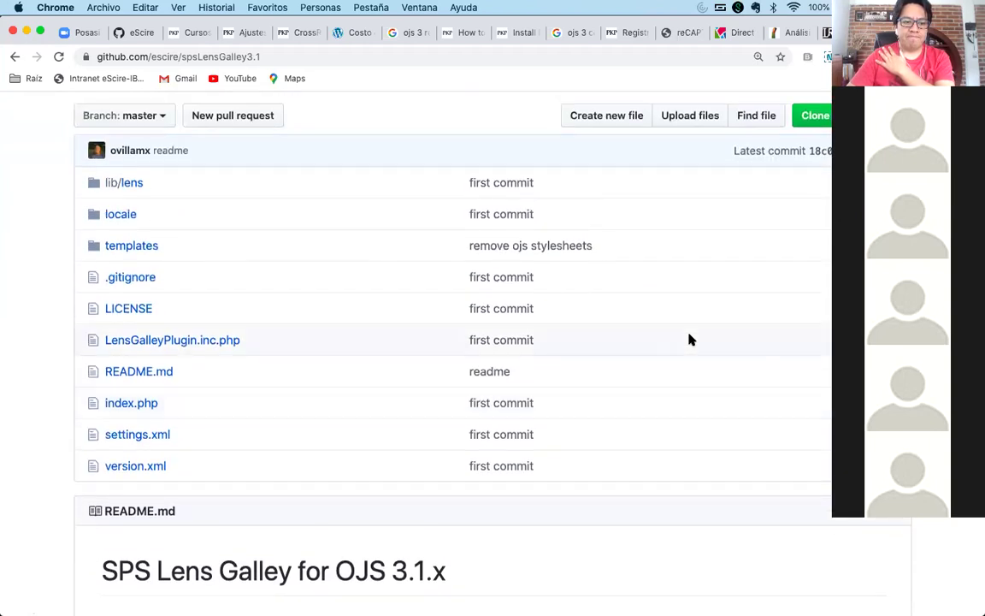
scroll(693, 339, up, 3)
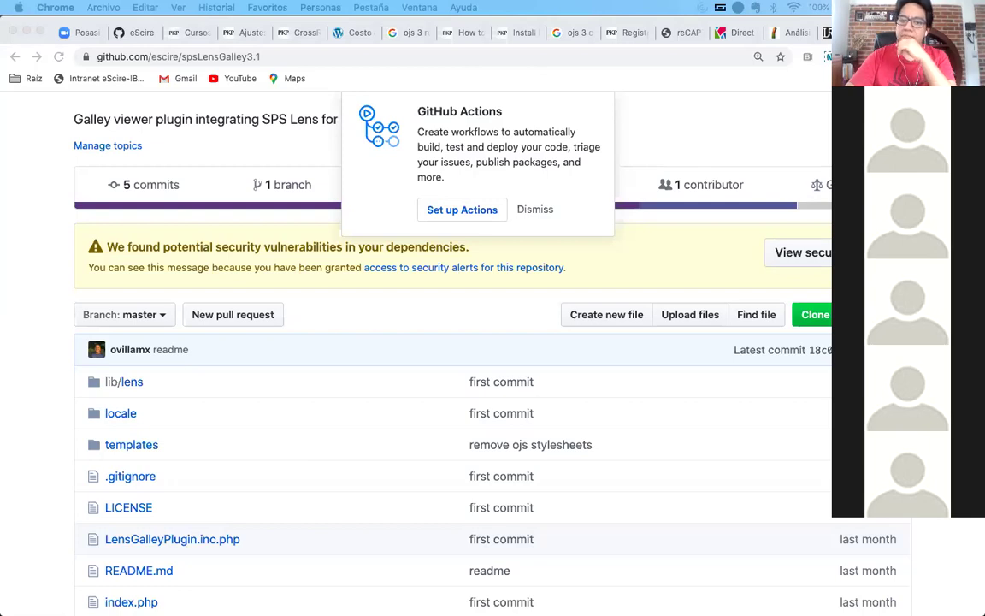
click(34, 258)
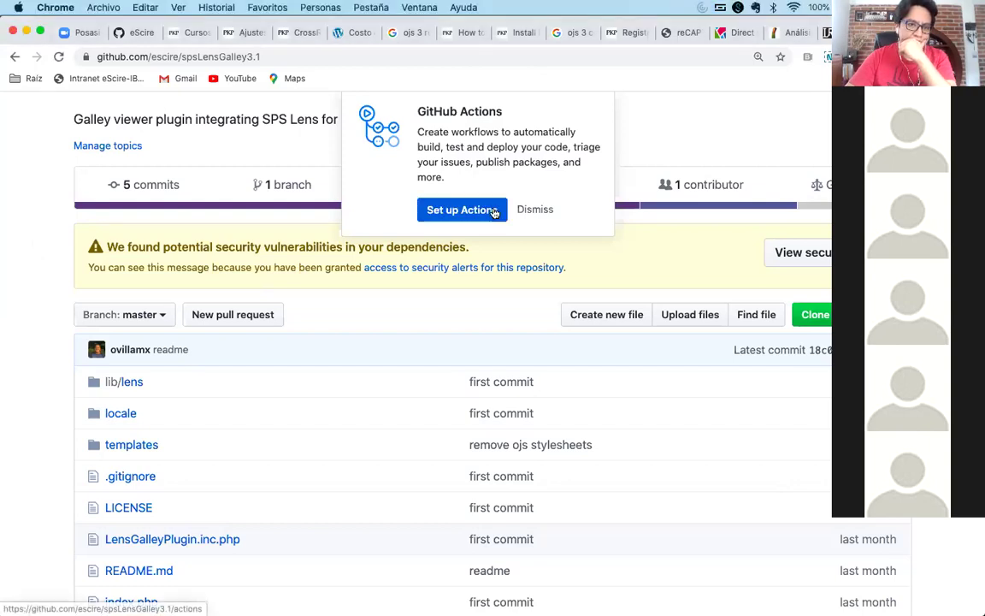
click(535, 210)
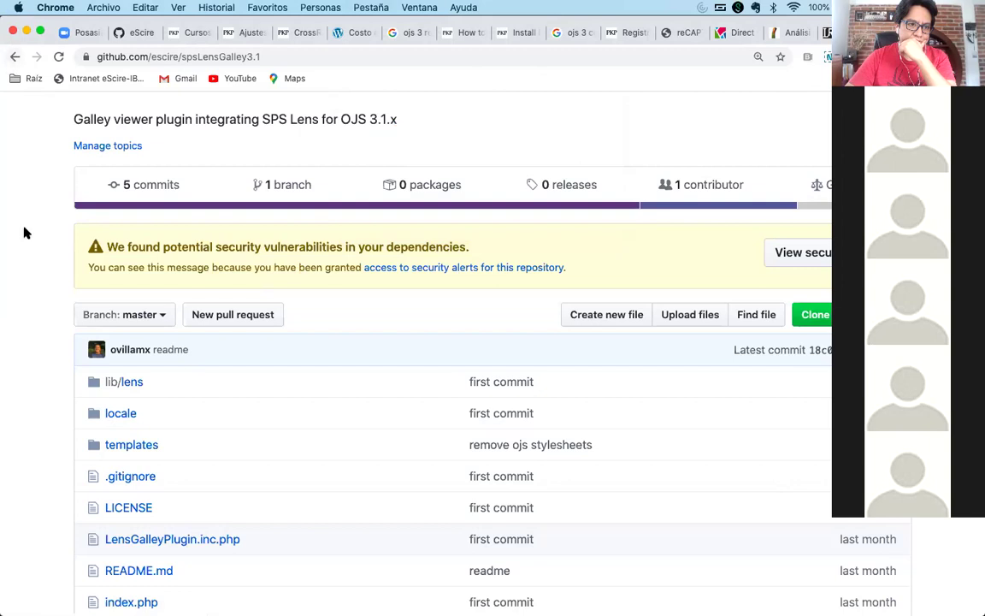
scroll(36, 270, down, 8)
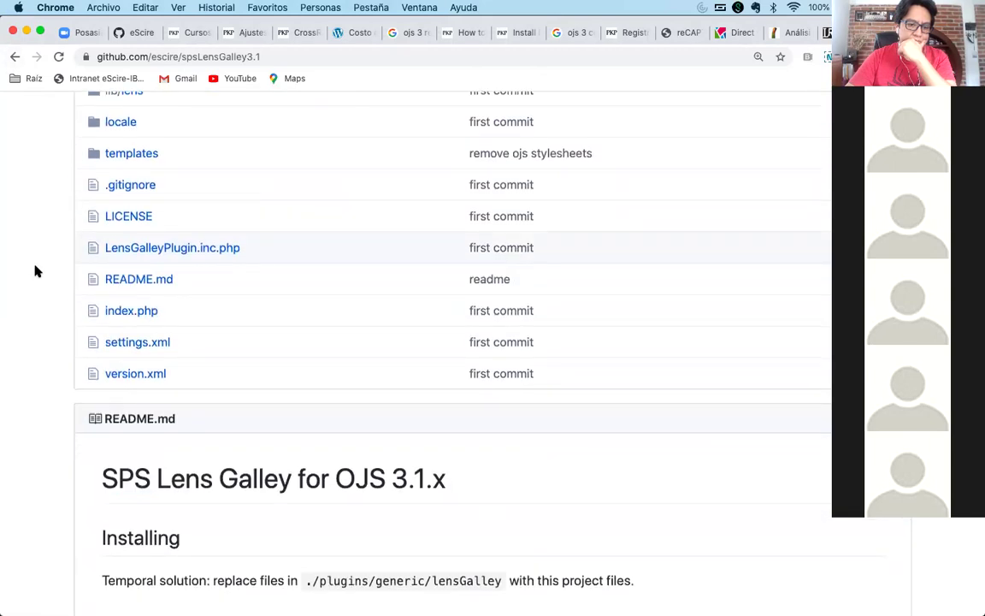
scroll(472, 256, up, 5)
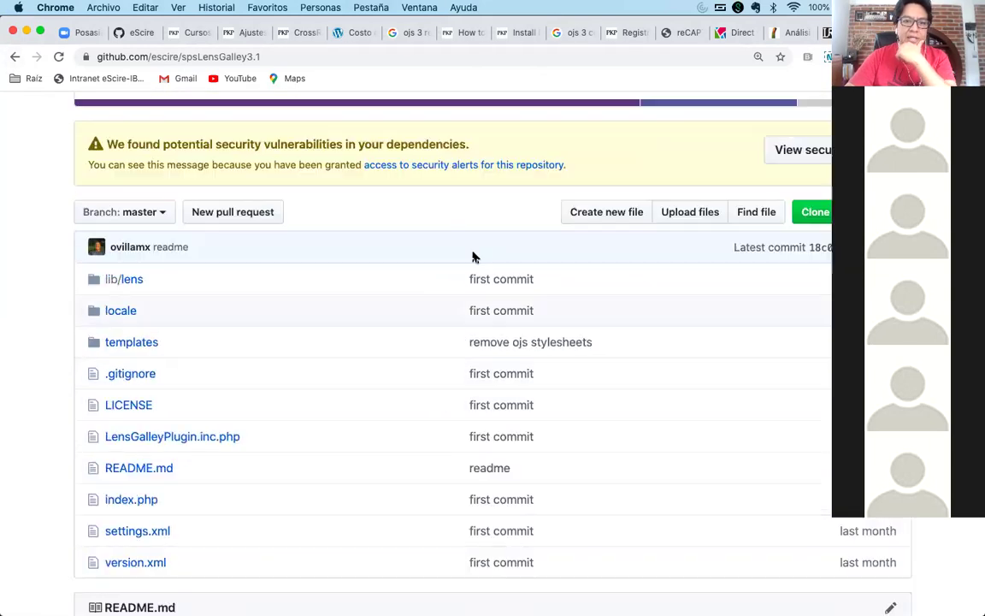
Switch to the OJS website settings, show the dialog for uploading a new module, and close it without uploading anything
click(233, 33)
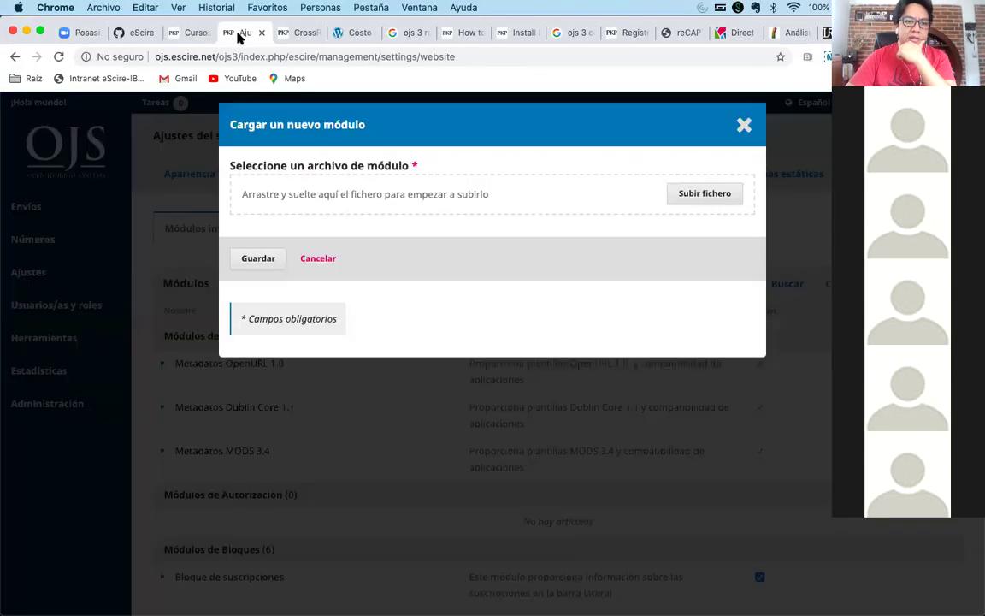
click(743, 126)
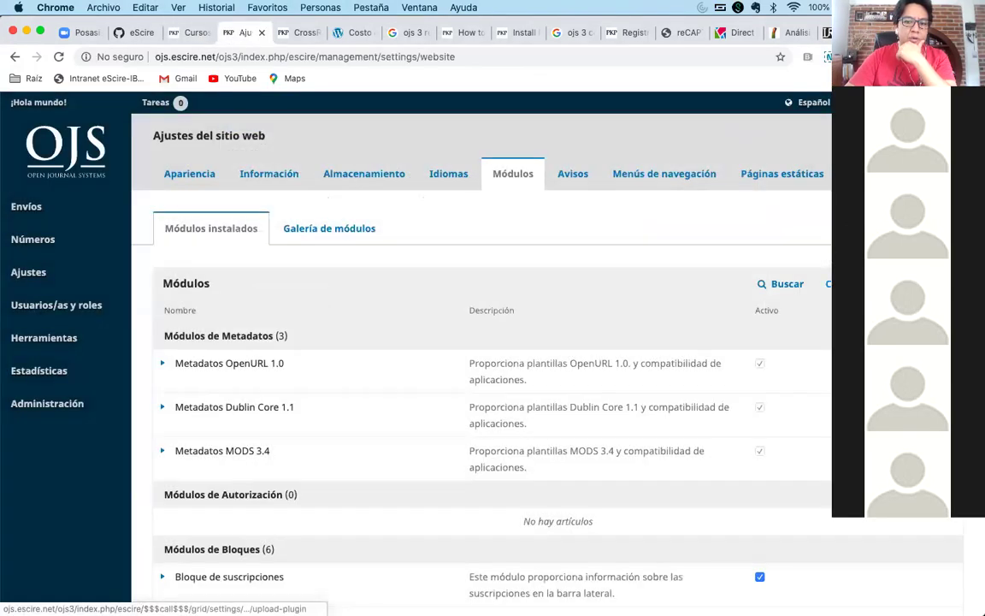
click(831, 283)
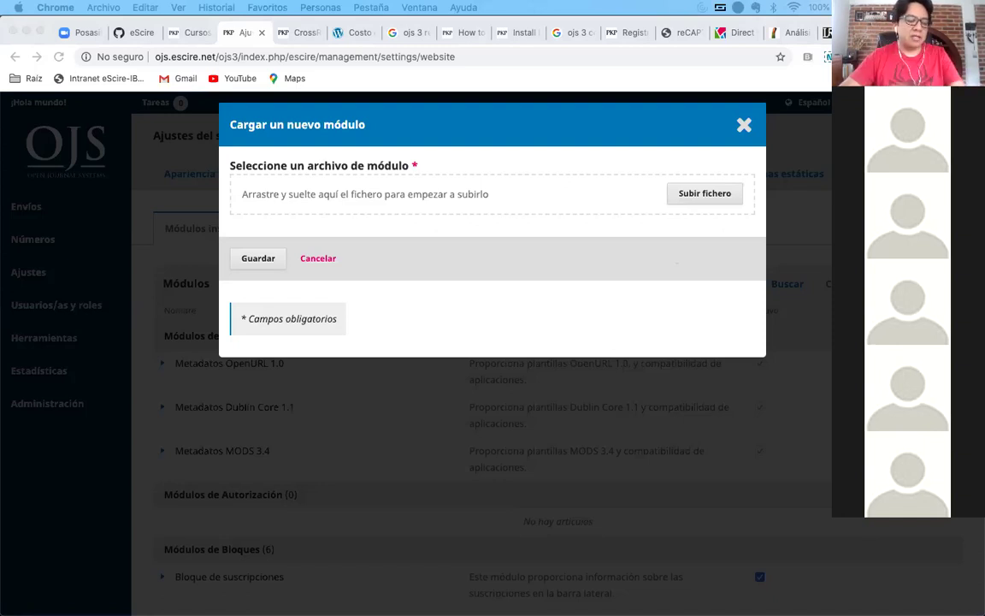
click(743, 125)
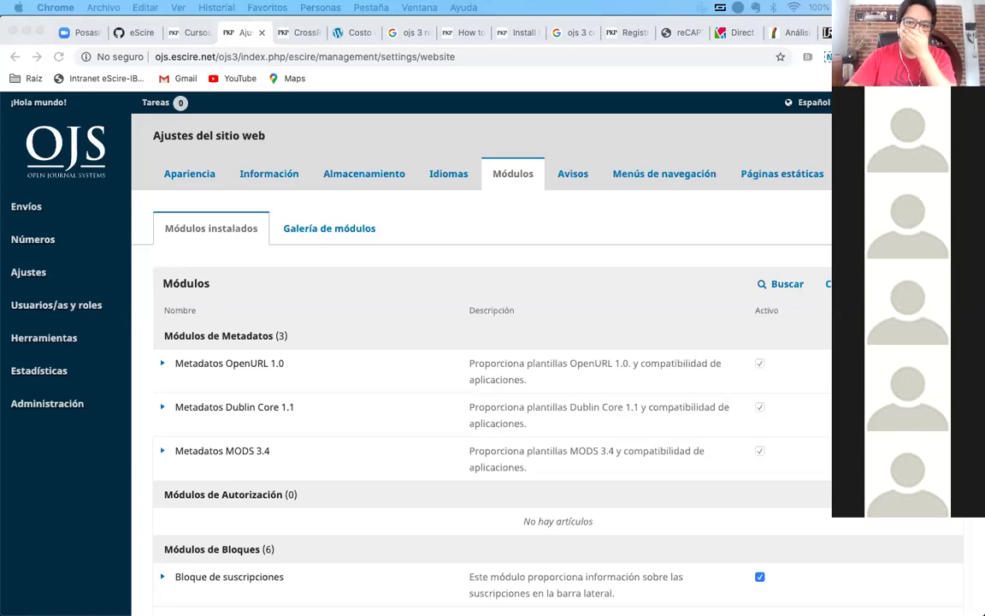
click(520, 235)
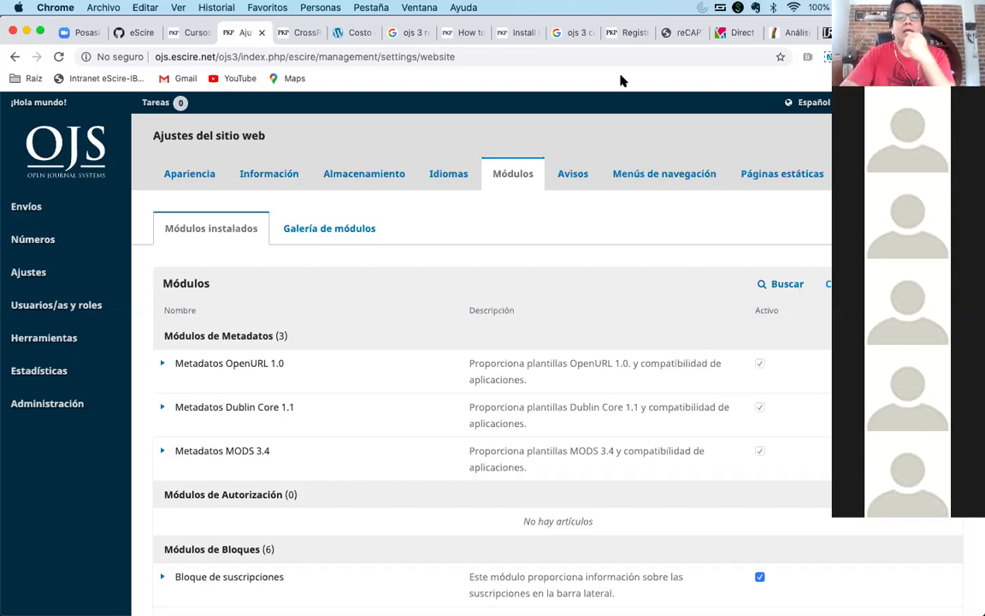
Look over the session schedules in the PKP forum topic "Cursos de Certificación en OJS 3"
click(291, 33)
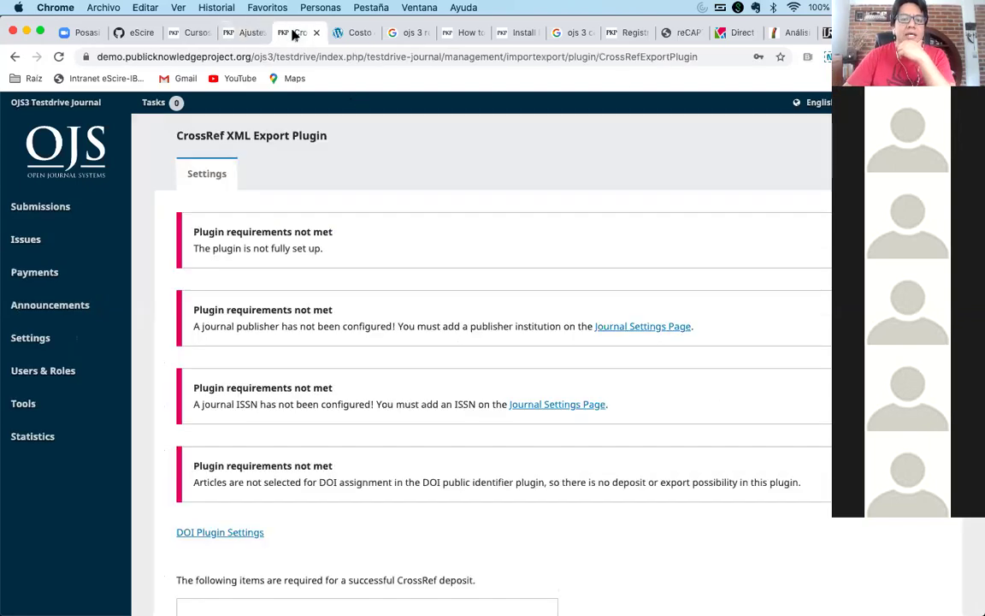
click(190, 34)
scroll(301, 345, down, 5)
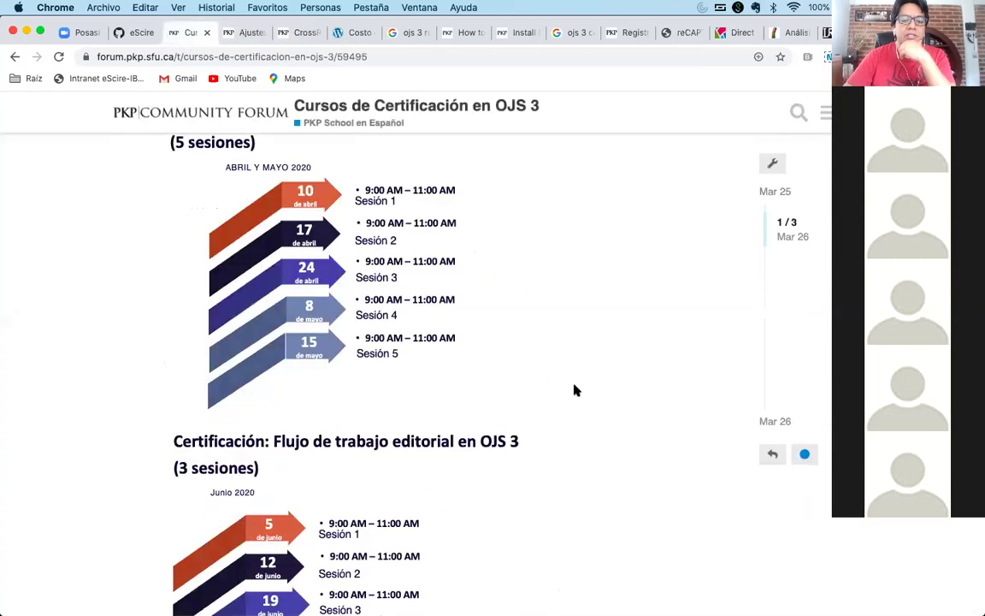
scroll(575, 390, down, 3)
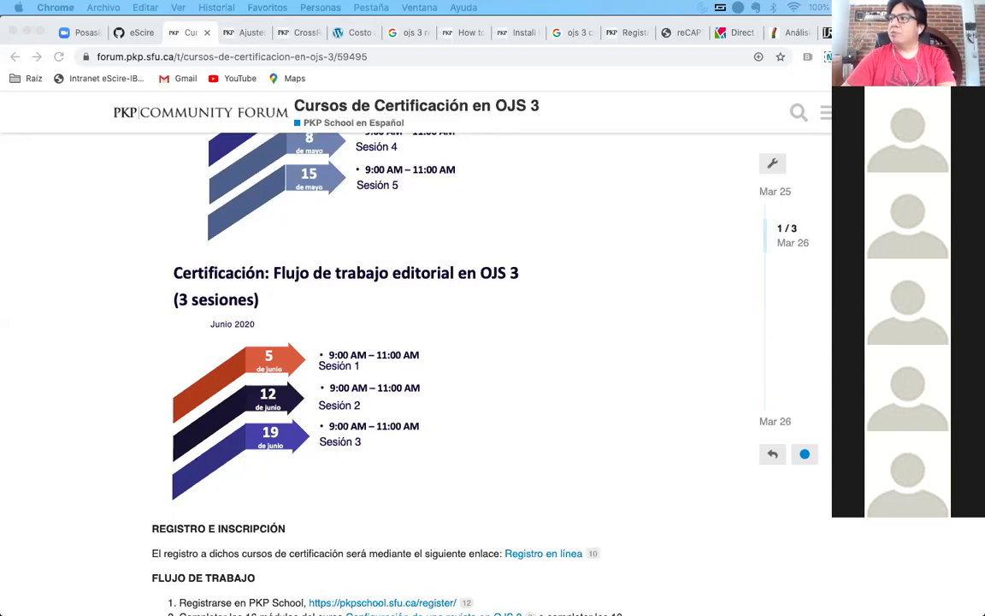
click(626, 97)
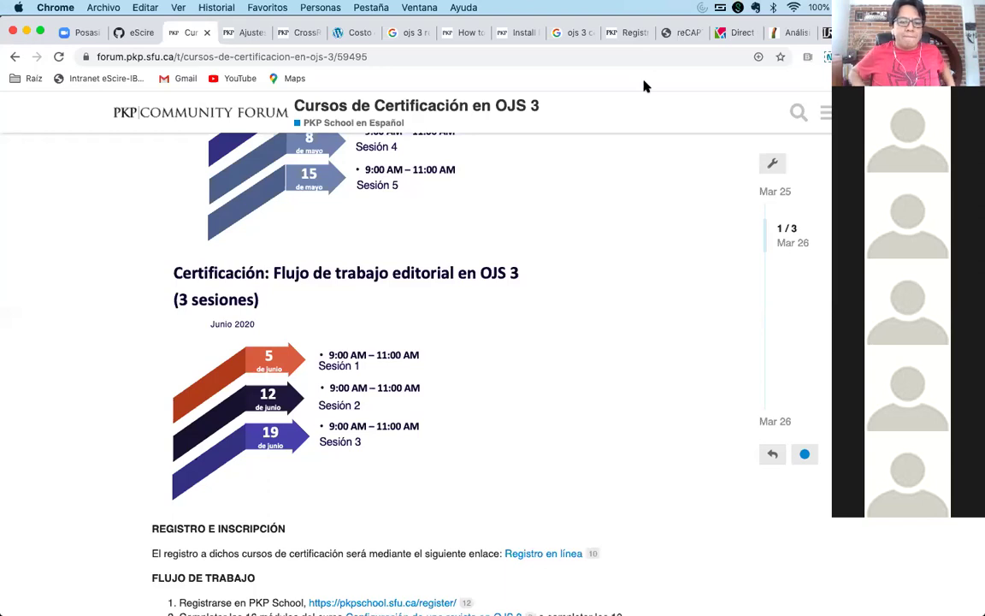
Search Google for "marcacion xml scielo" in a new browser tab and open SciELO México's "Cómo usar el Markup" manual page
key(super+t)
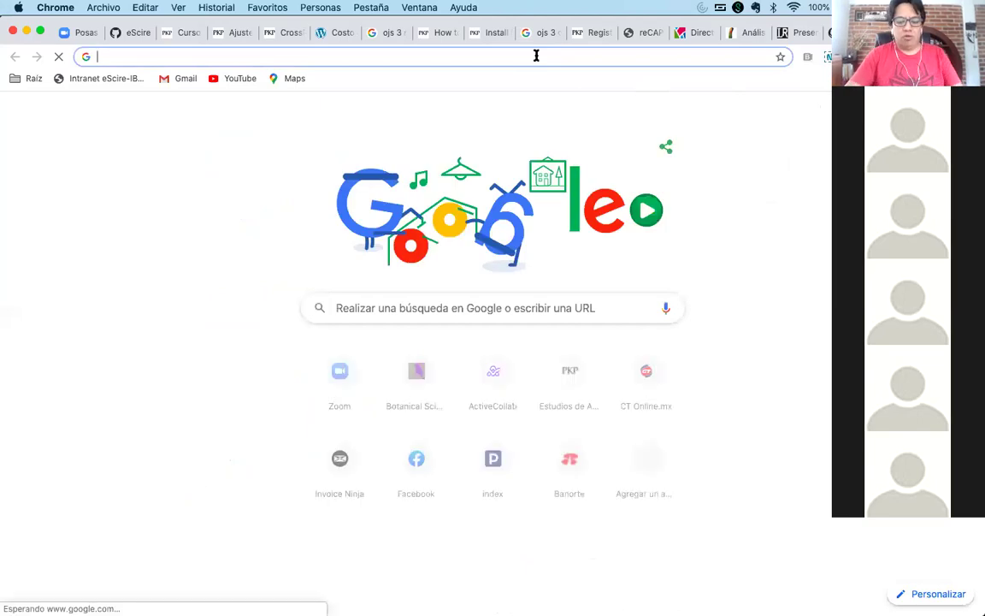
text(marcacio)
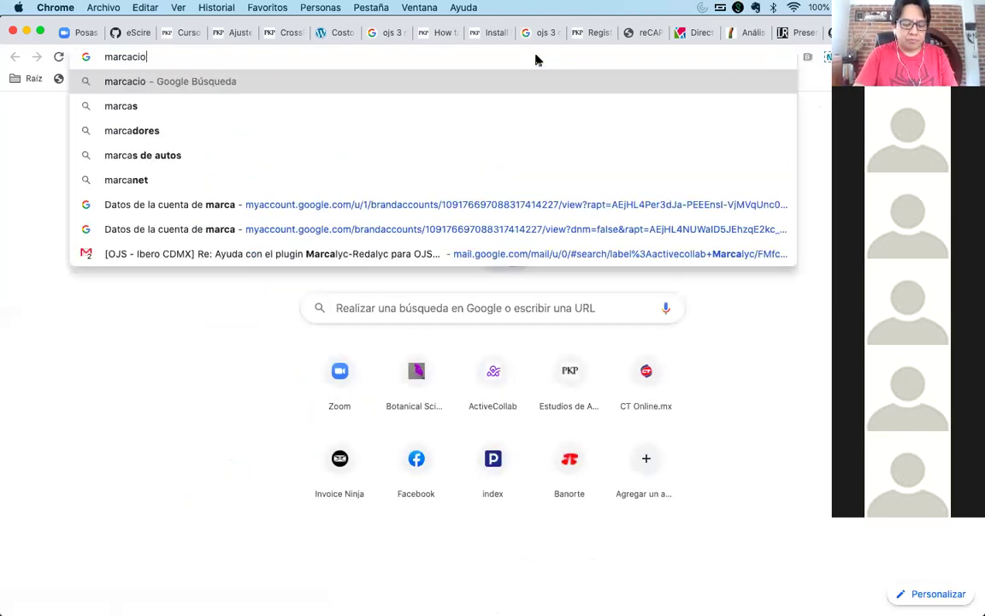
text(n xml scielo)
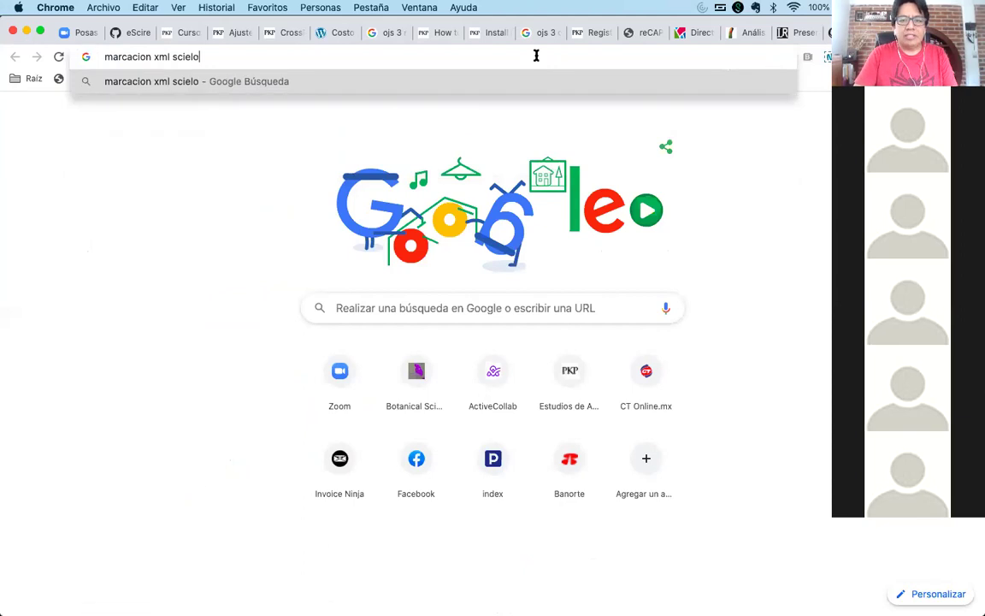
key(Return)
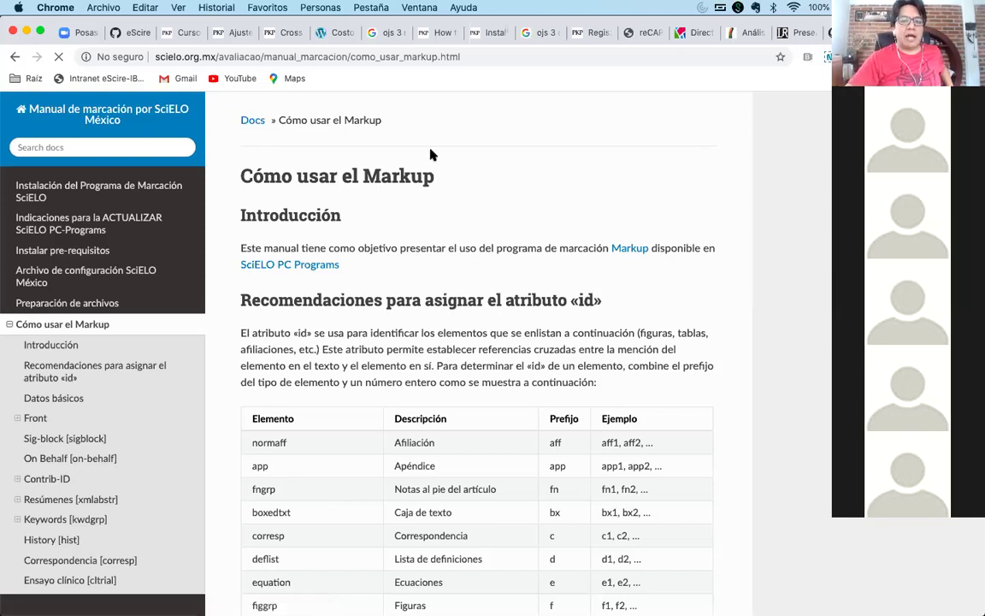
Select the full web address of the SciELO México markup manual page
click(443, 60)
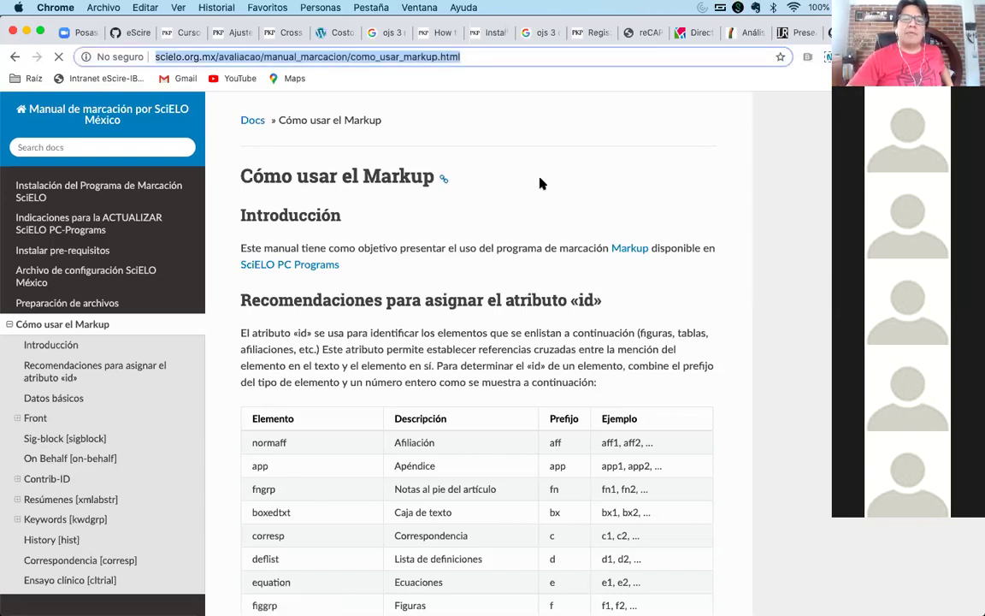
scroll(531, 205, down, 2)
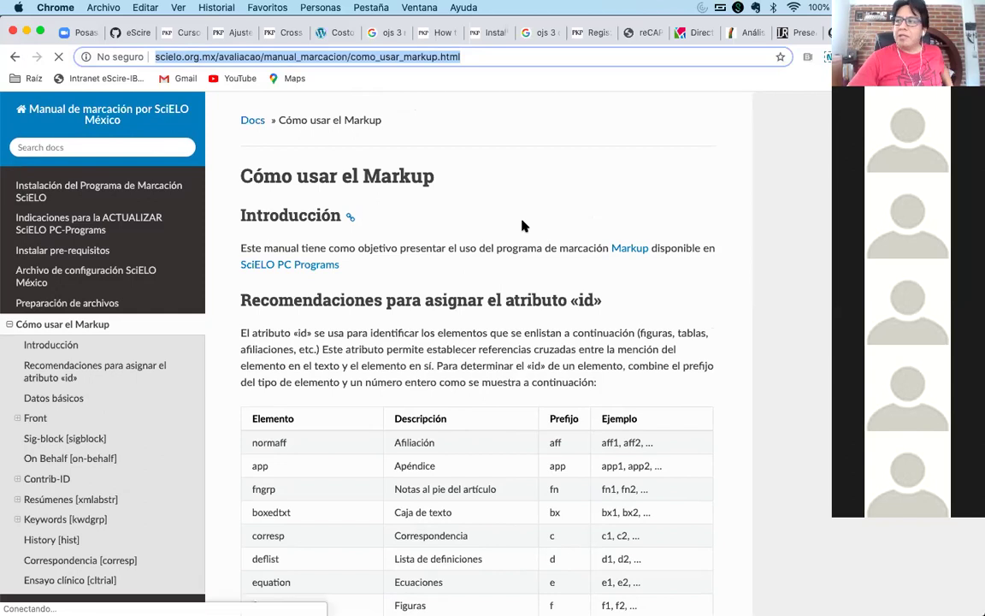
click(484, 55)
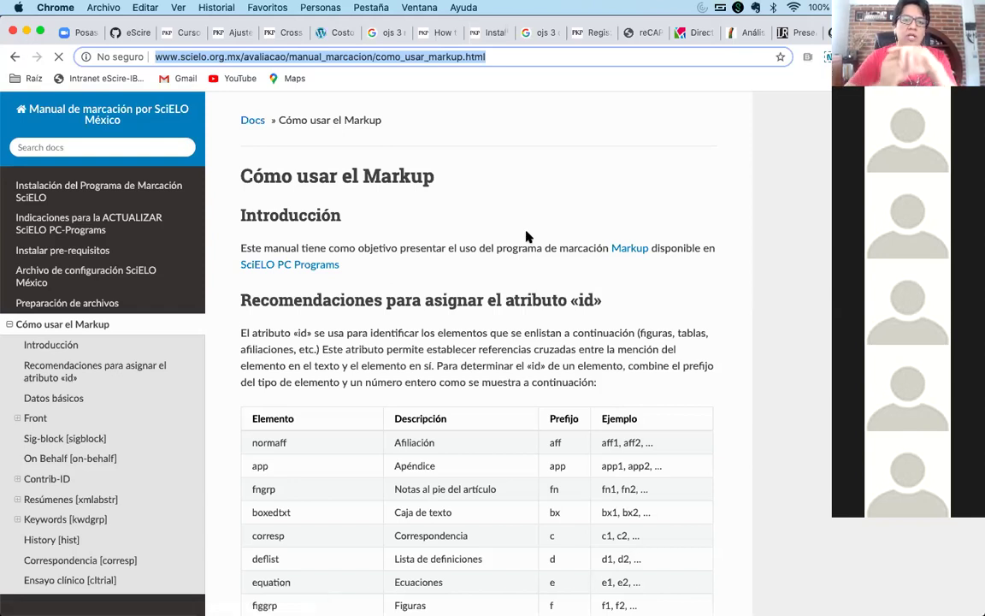
Return to the forum's PKP School en Español topics and look through "Biblioteca Digital - Asesorías en línea (OJS avanzado)"
click(183, 35)
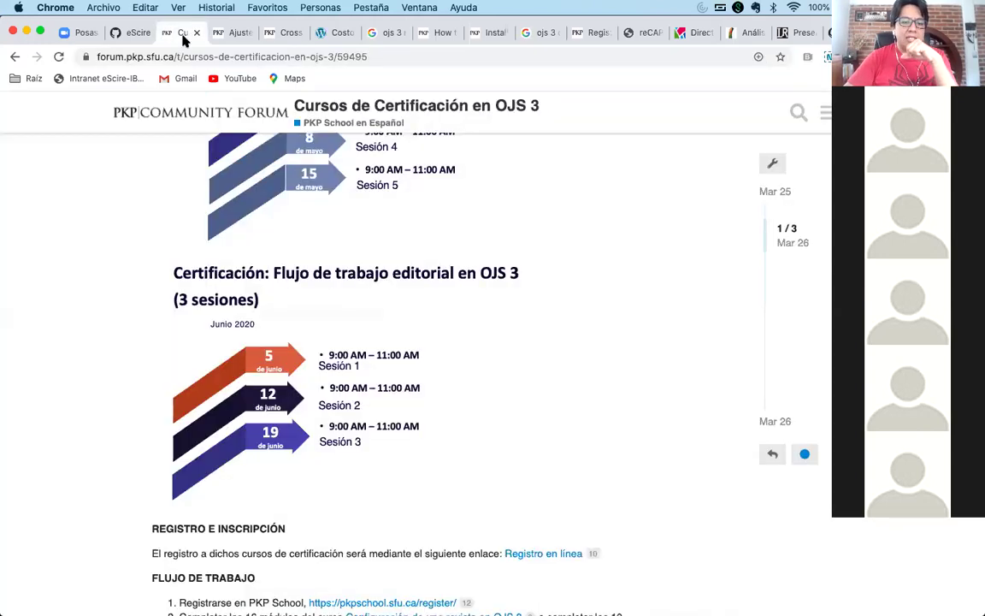
click(15, 58)
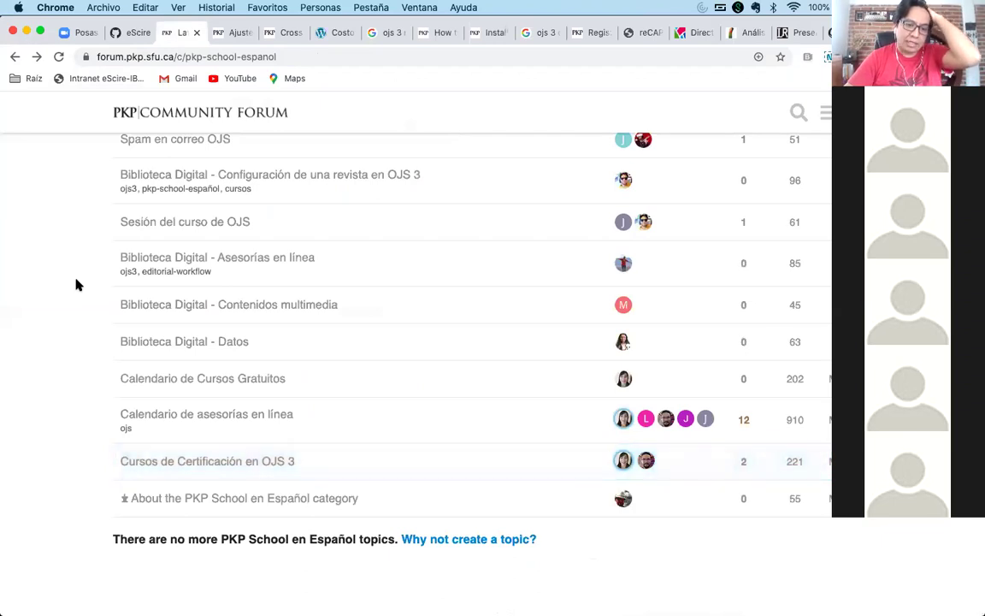
scroll(75, 284, up, 2)
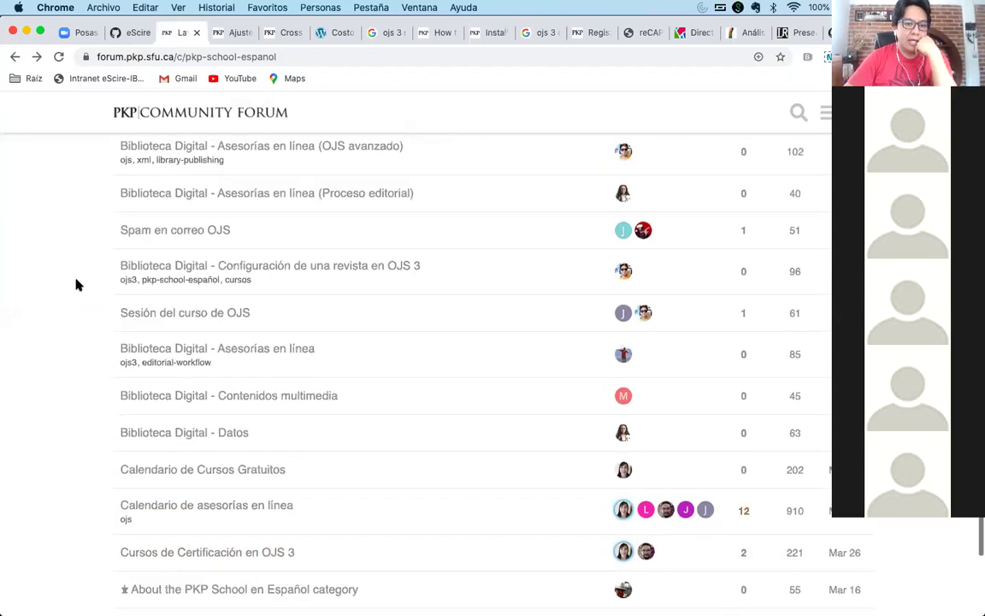
scroll(75, 285, up, 3)
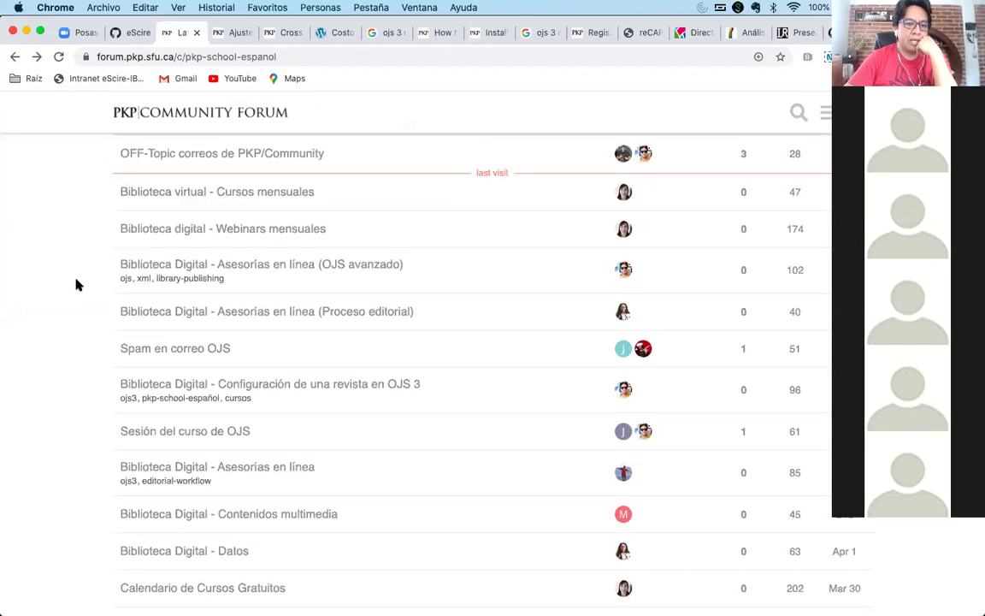
click(261, 265)
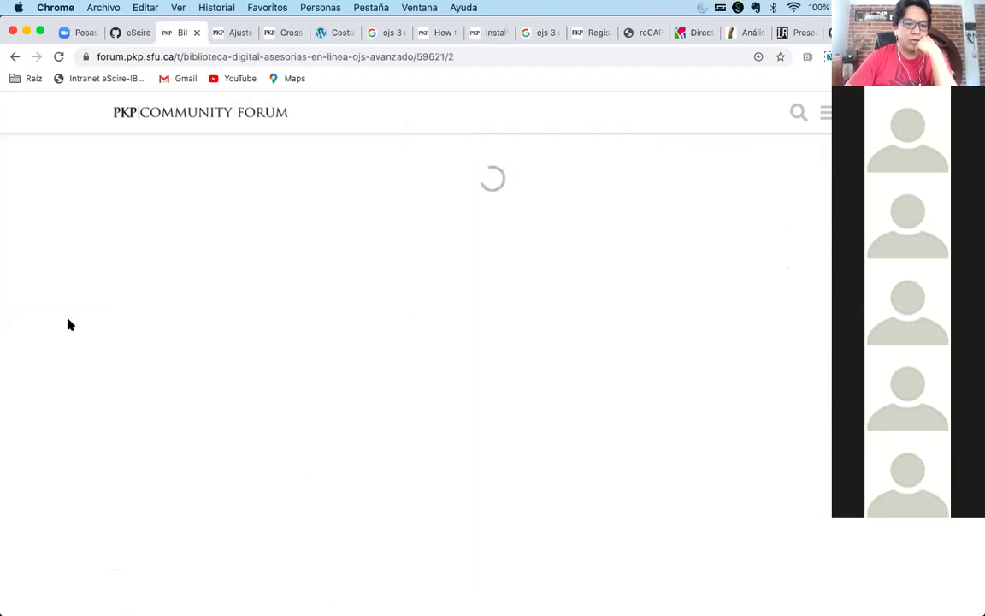
scroll(62, 345, down, 5)
scroll(63, 345, down, 4)
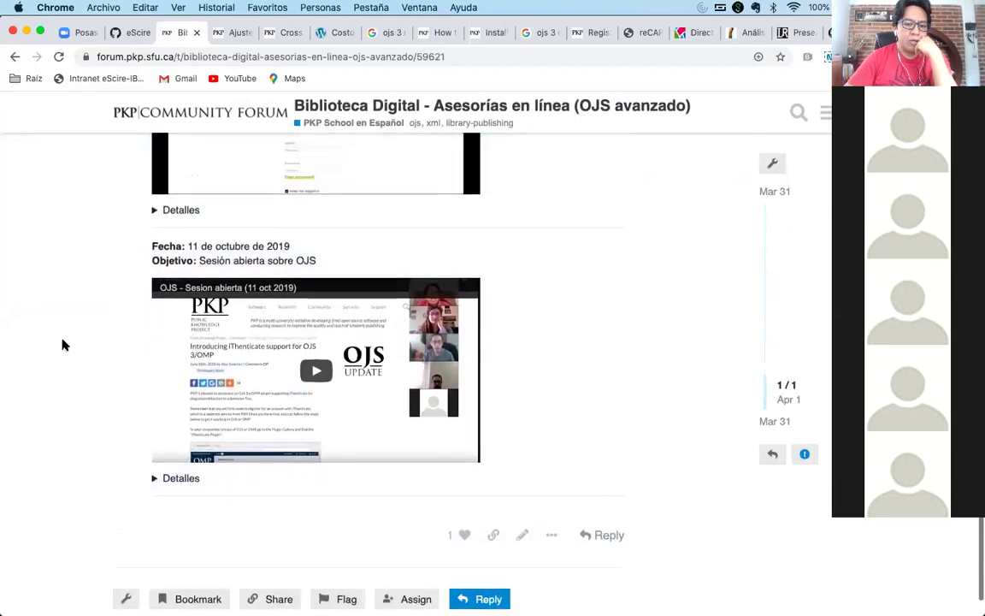
Expand the details of the 11 de octubre de 2019 open OJS session and read its participants and keywords
scroll(62, 344, up, 2)
scroll(62, 345, down, 2)
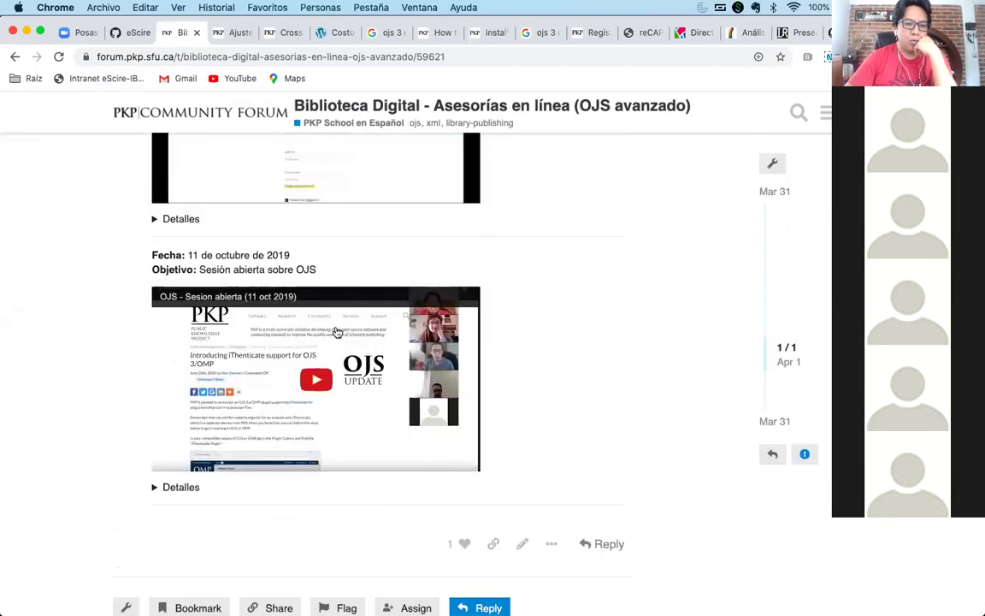
click(152, 487)
scroll(171, 483, down, 1)
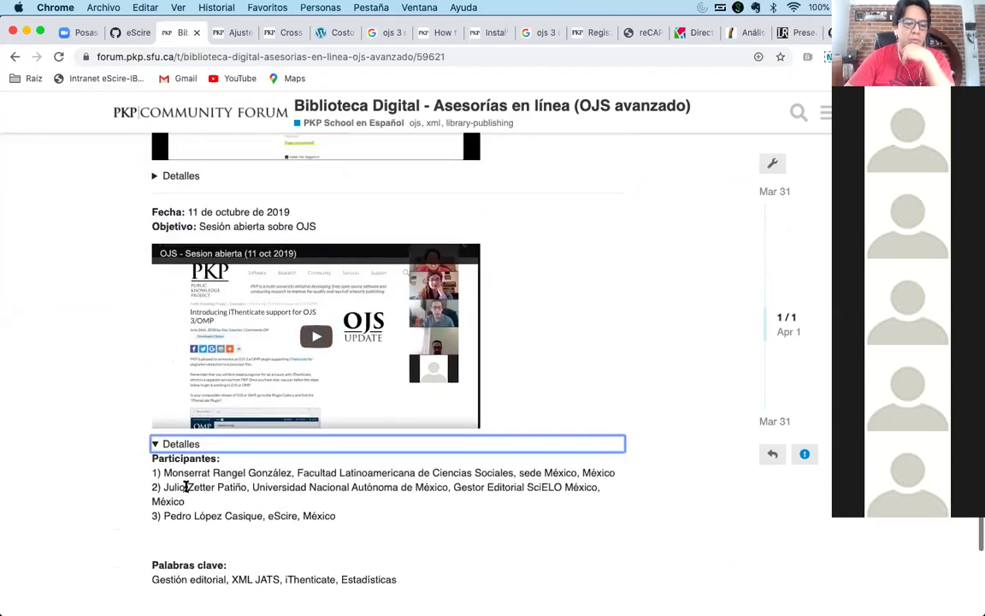
click(242, 484)
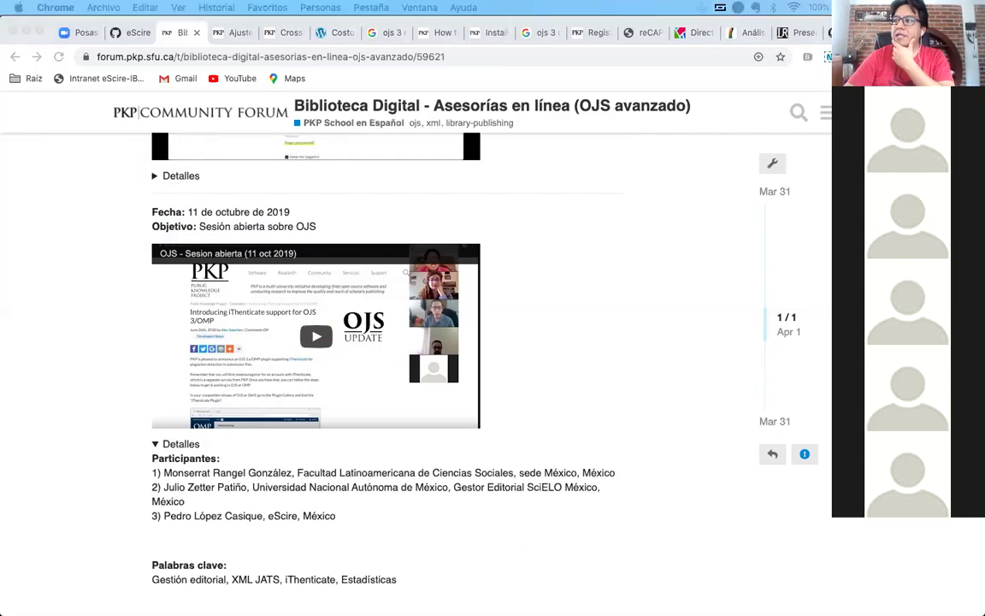
click(649, 308)
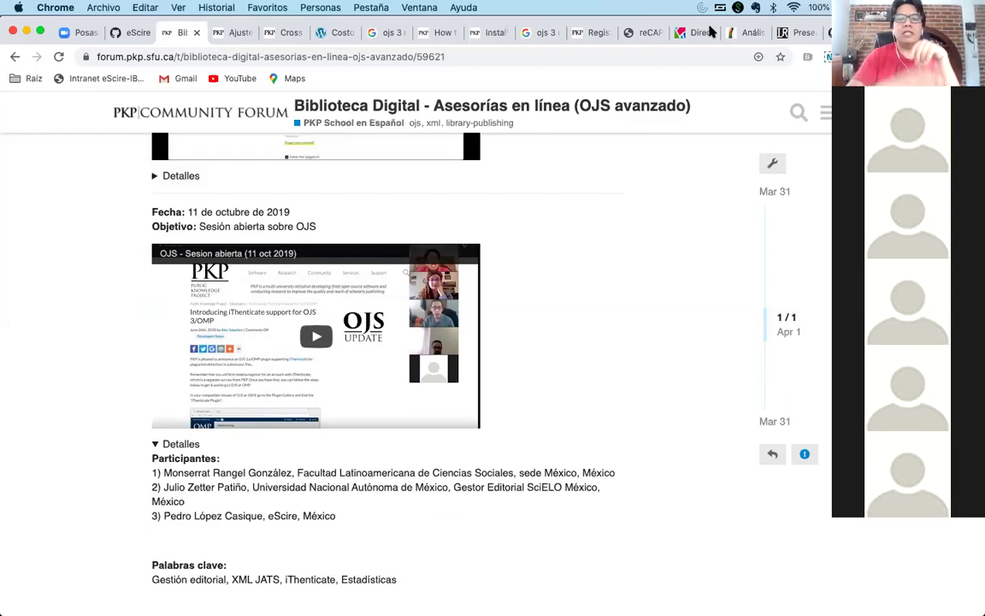
Search Google for "CC BY" in a new browser tab and open the Creative Commons Attribution 2.0 Generic licence page
key(super+t)
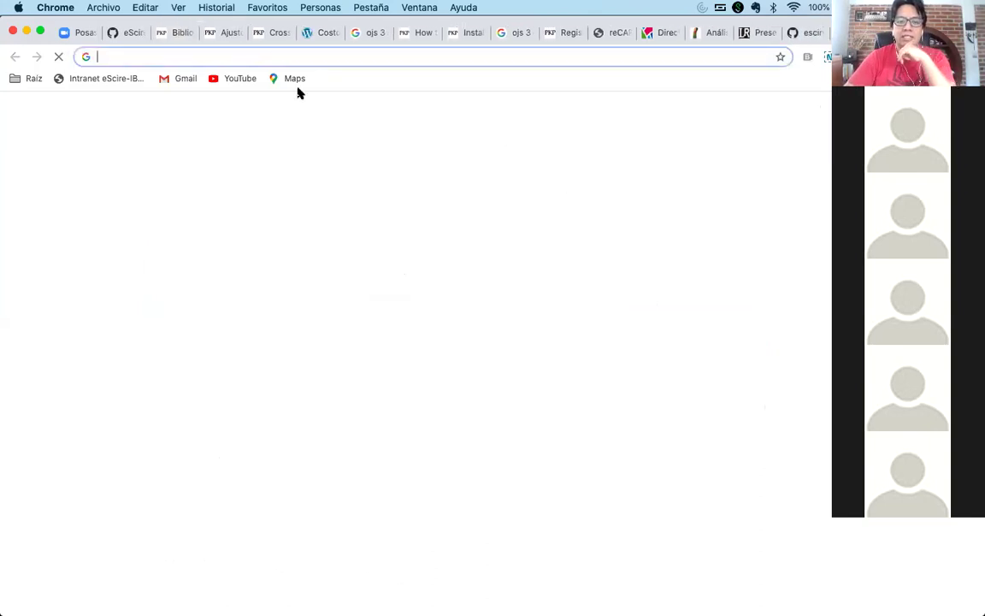
text(CC BY)
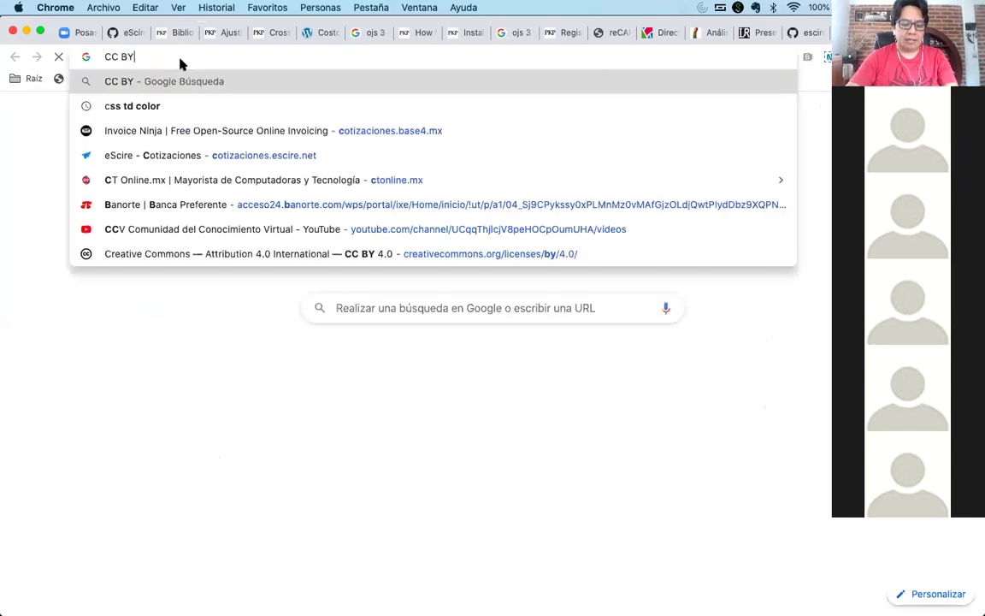
key(Return)
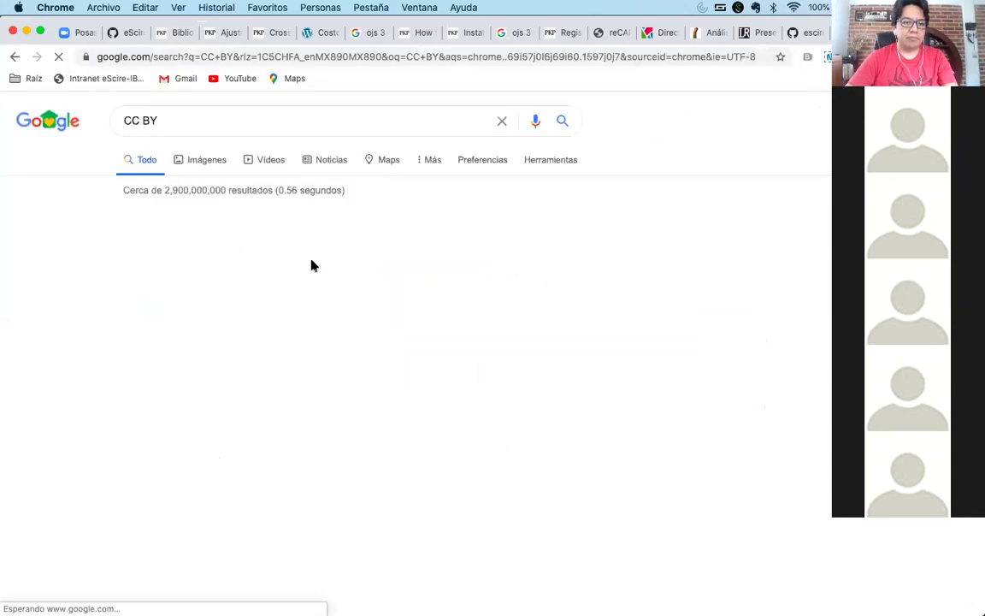
click(355, 236)
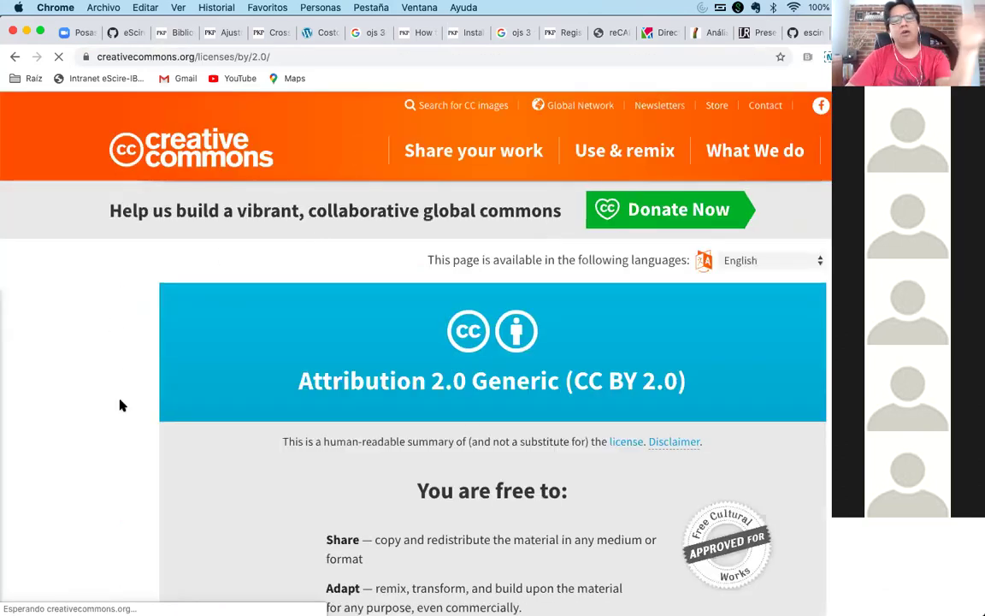
Close the donation pop-up and look over the permissions on the CC BY 2.0 licence page
scroll(122, 438, down, 1)
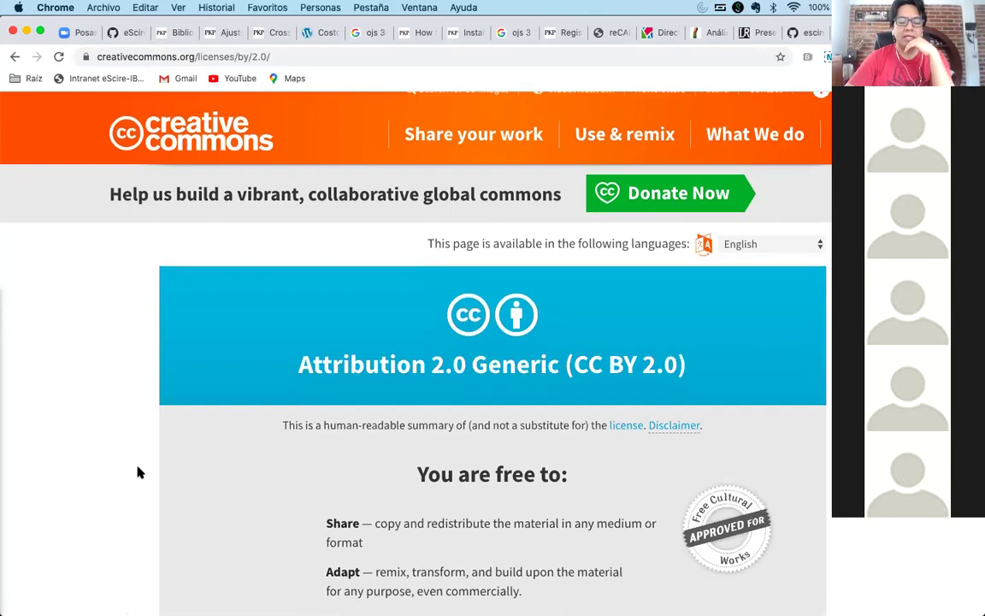
scroll(138, 470, down, 1)
scroll(139, 470, down, 5)
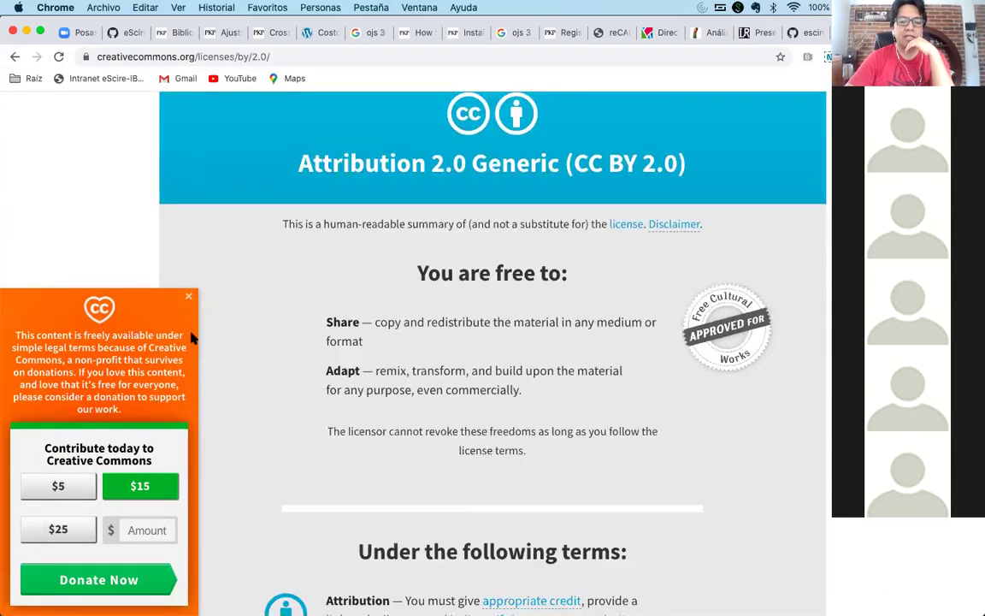
click(188, 296)
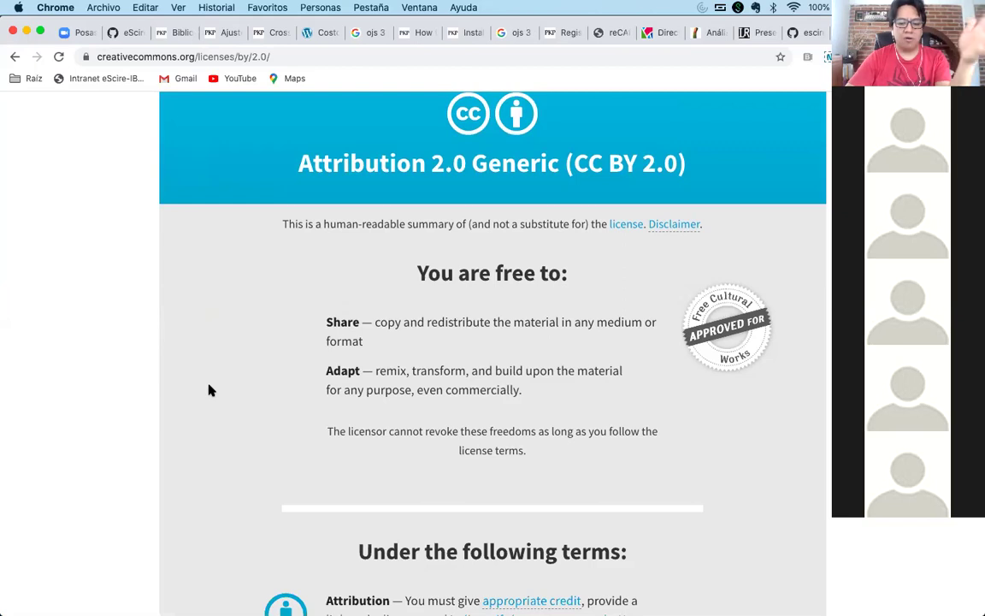
scroll(209, 390, up, 6)
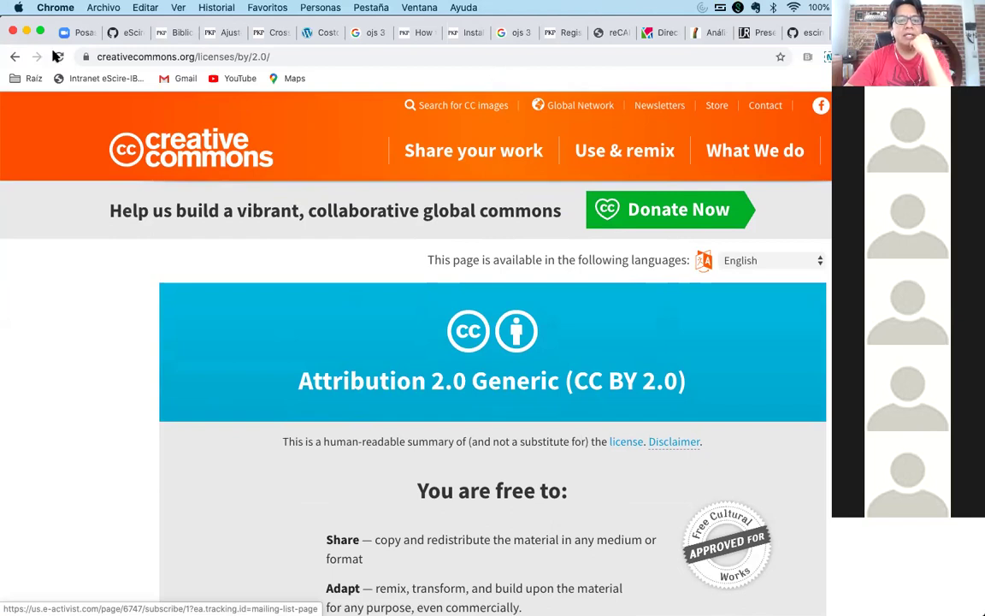
Return to the Google results and search for "licencias creative commons español" instead
click(15, 56)
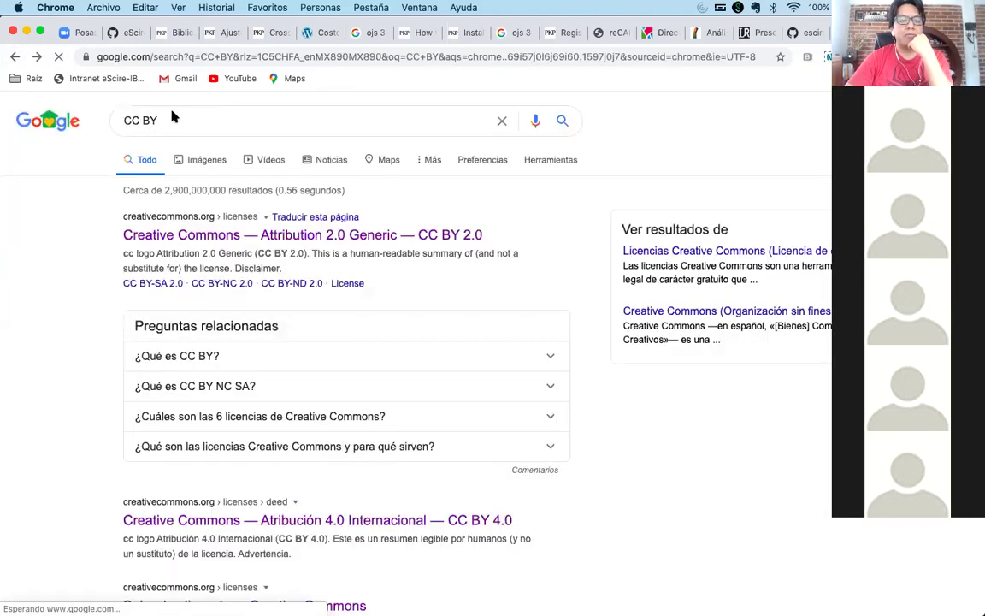
click(171, 116)
double_click(130, 121)
key(BackSpace)
key(Delete)
key(Delete)
text(licencnia)
key(BackSpace)
key(BackSpace)
key(BackSpace)
text(ias )
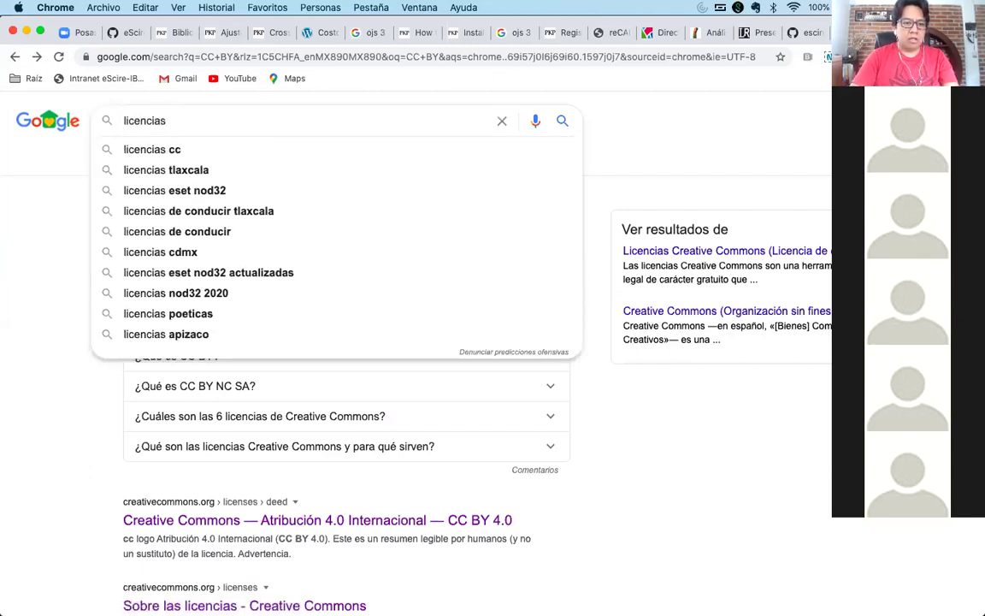
text(cerat)
key(BackSpace)
key(BackSpace)
key(BackSpace)
key(BackSpace)
text(reat)
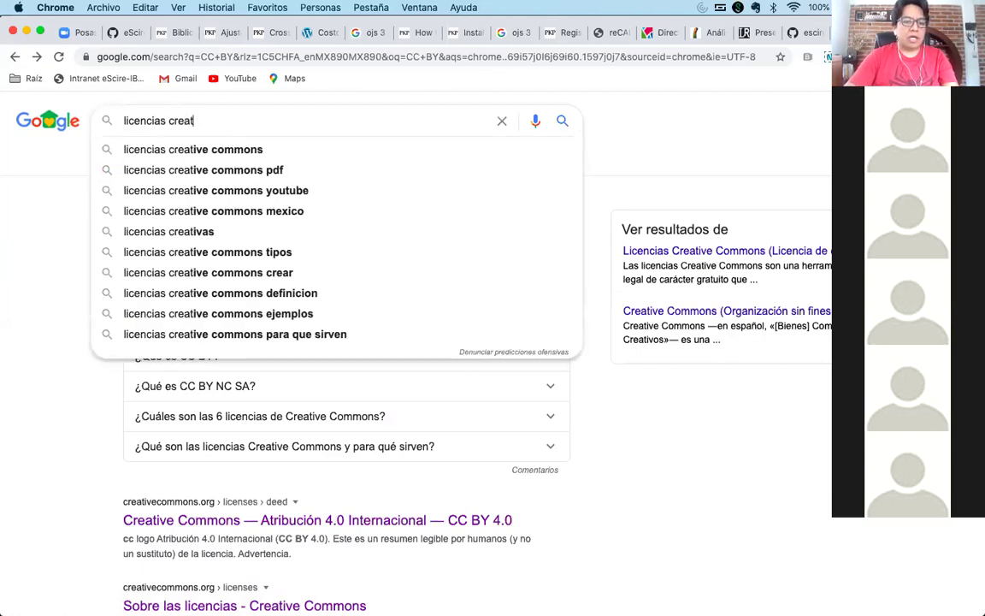
text(ive commons)
text(español)
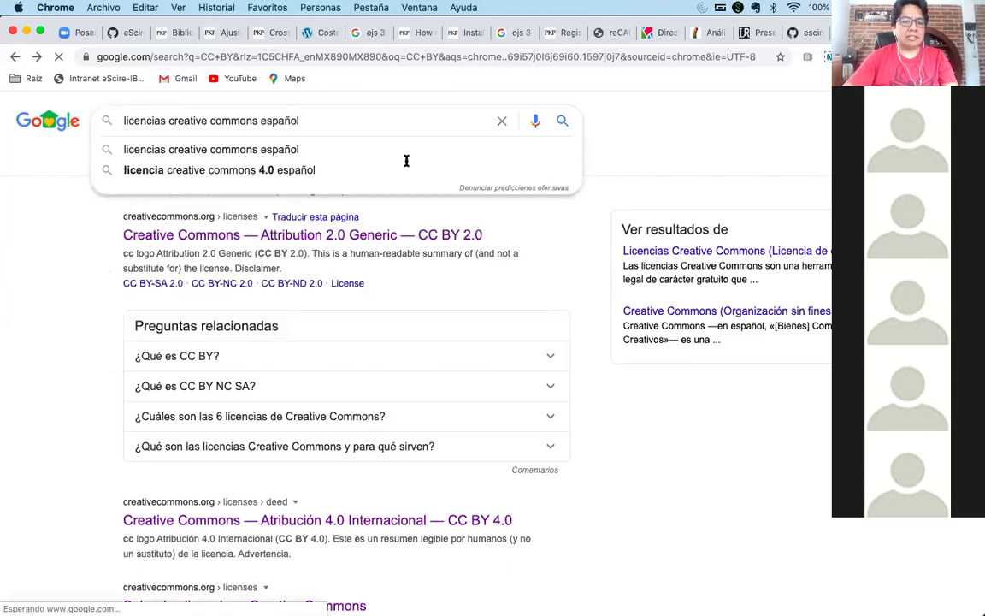
key(Return)
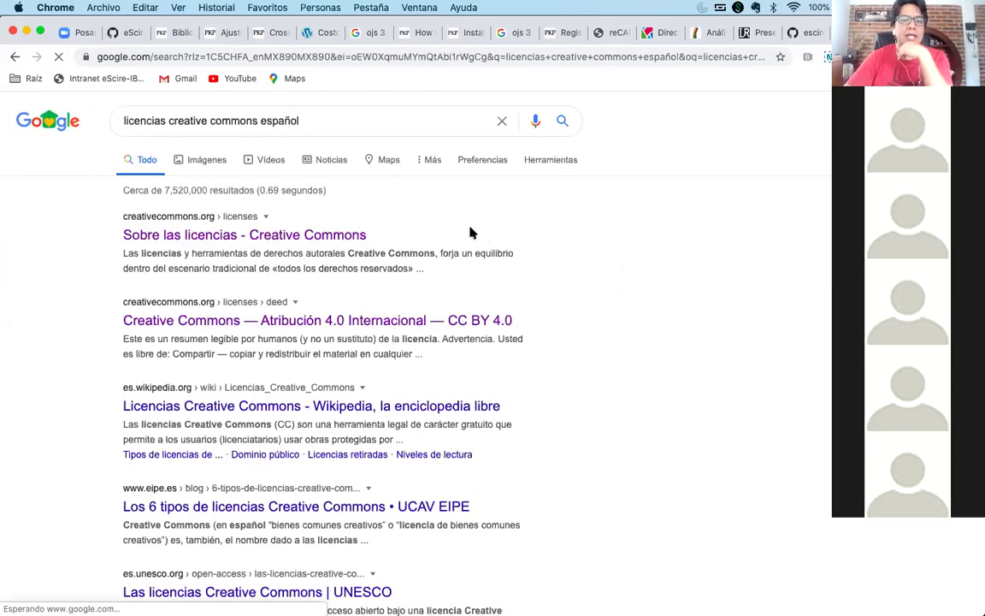
Open Creative Commons' Spanish page "Sobre las licencias" and look through it as far as "Diseño y razón de ser de la licencia"
click(535, 233)
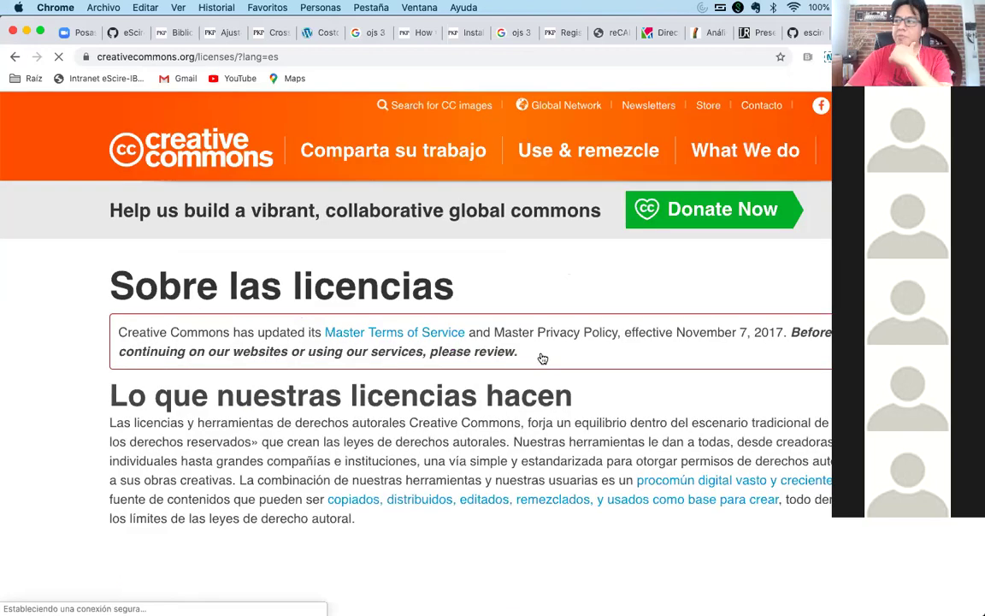
scroll(542, 359, down, 5)
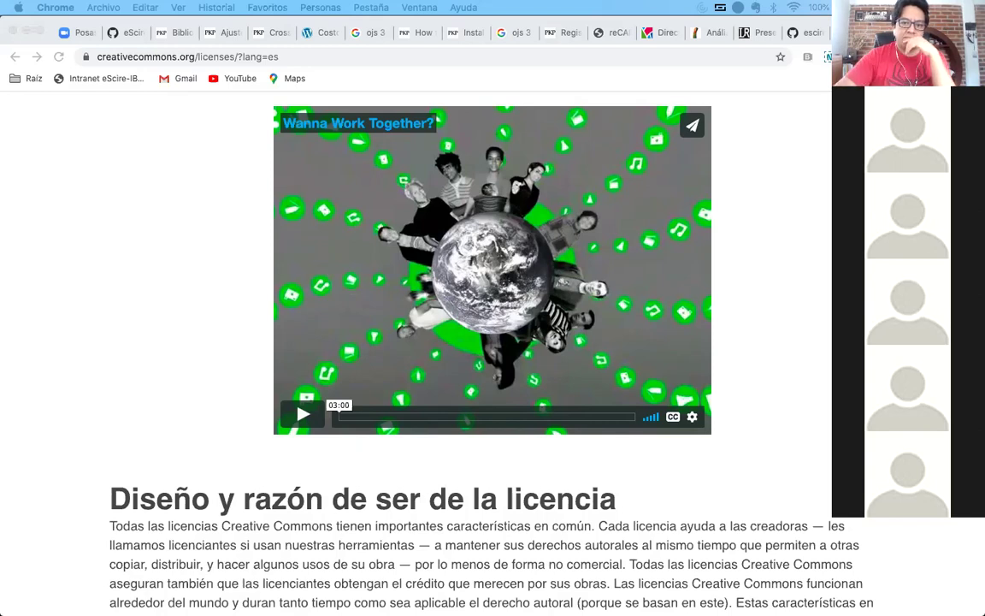
click(831, 267)
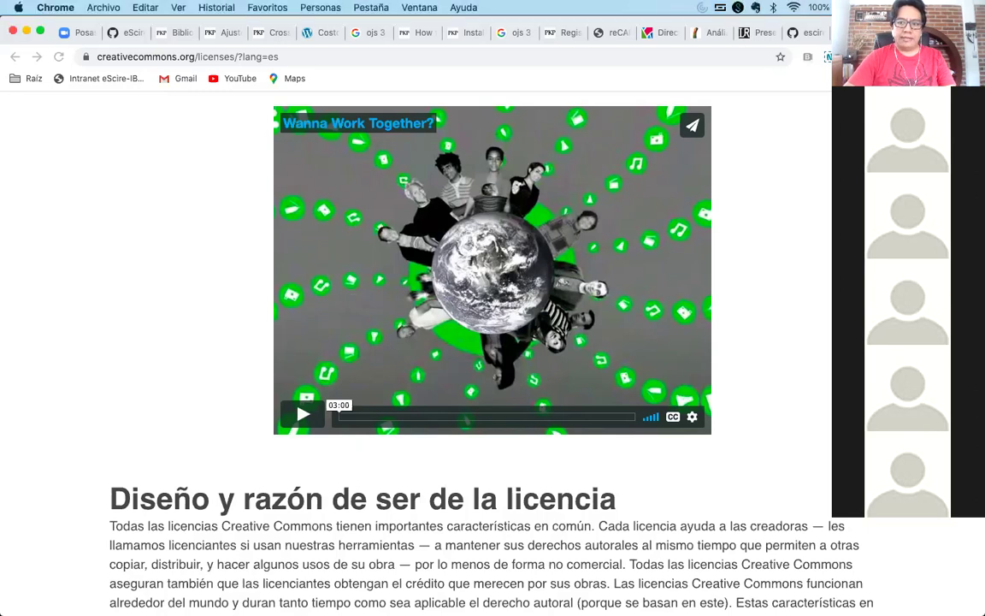
Open the eScire YouTube channel at youtube.com/channel/UCA9Z8UrIbuhycRkEniug19w and show its list of videos
key(super+l)
text(https://www.youtube.com/channel/UCA9Z8UrIbuhycRkEniug19w)
key(Return)
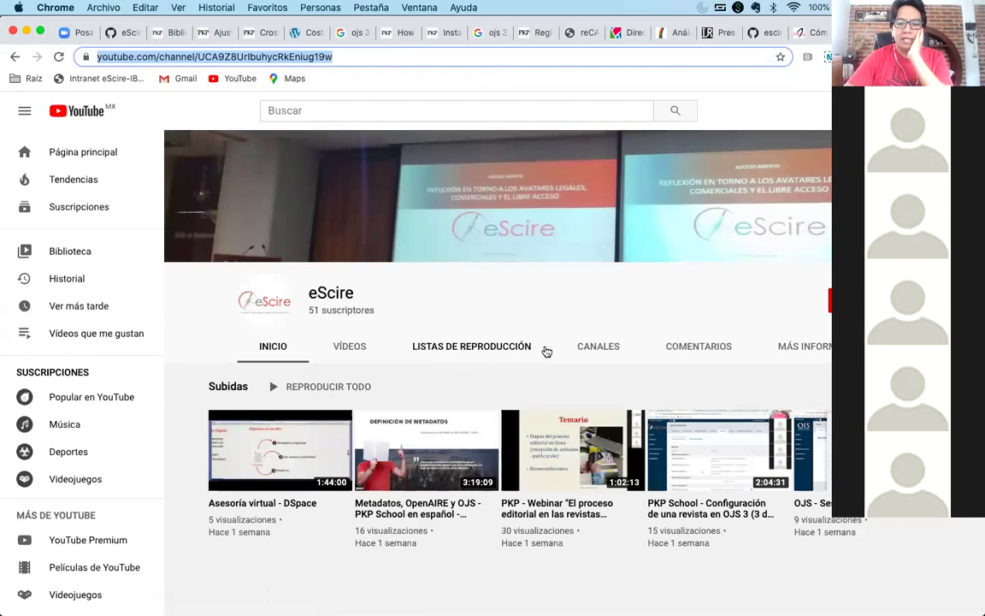
scroll(545, 351, down, 4)
scroll(530, 376, up, 5)
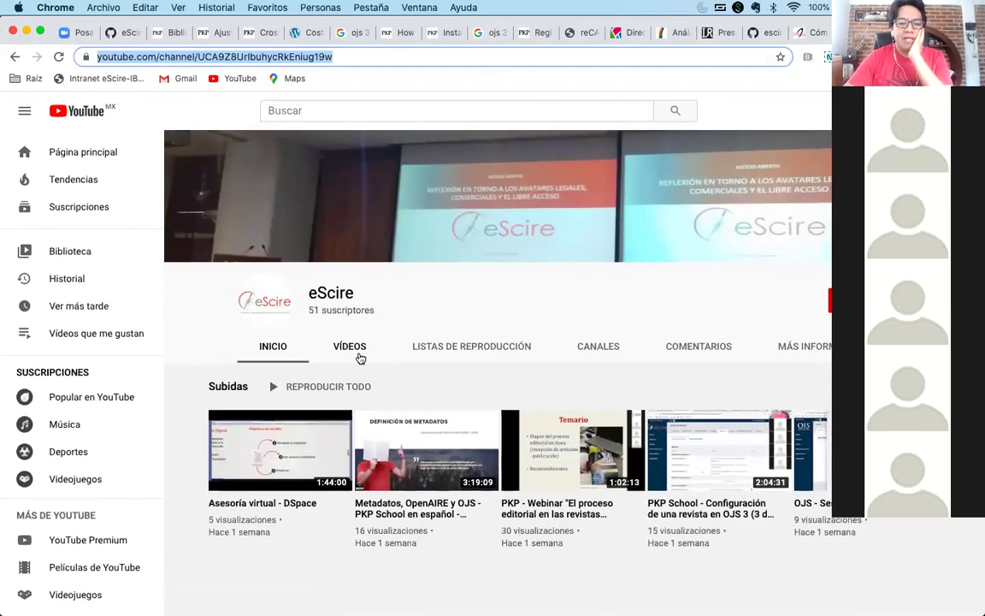
click(349, 346)
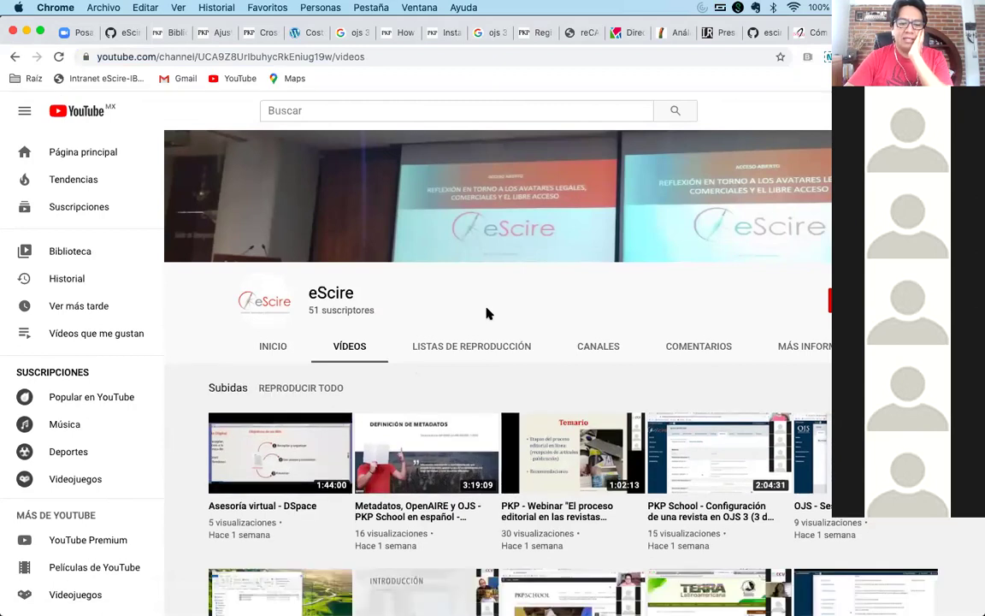
Look through eScire's uploaded PKP School, OJS and DSpace videos, from the newest to the oldest
scroll(489, 385, down, 2)
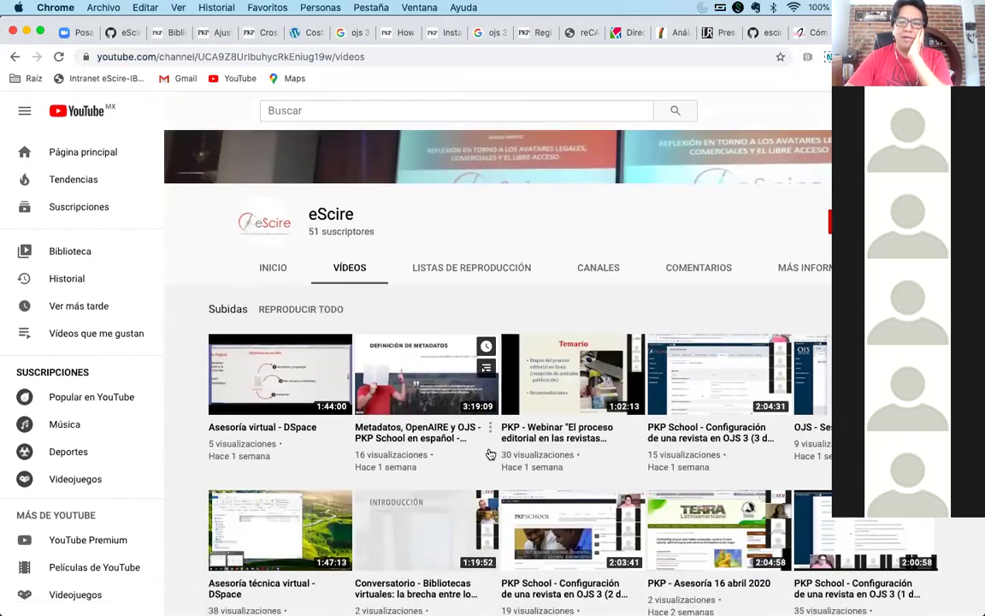
scroll(490, 454, down, 4)
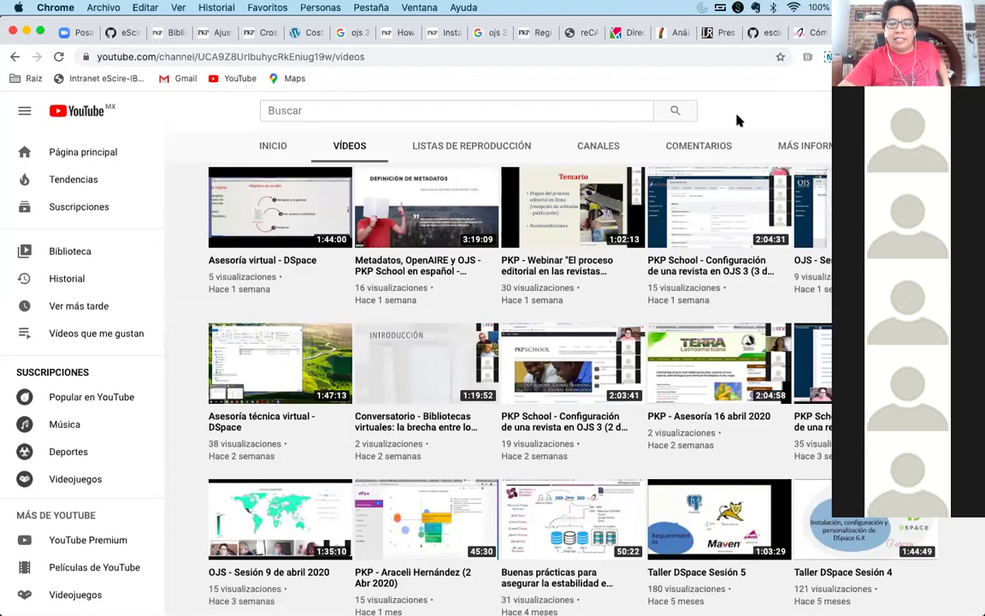
scroll(500, 477, down, 2)
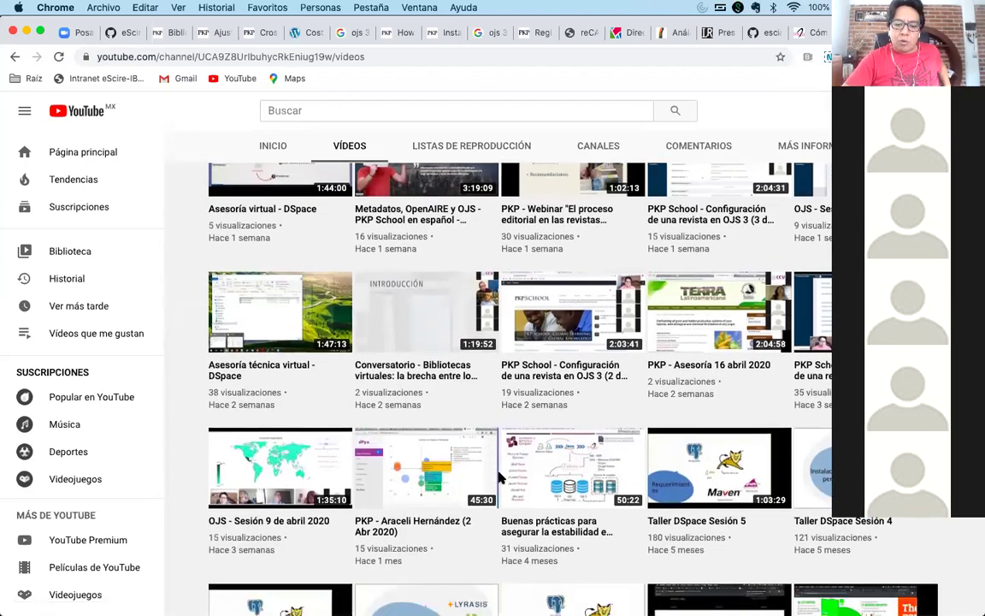
scroll(500, 477, down, 3)
scroll(513, 436, down, 1)
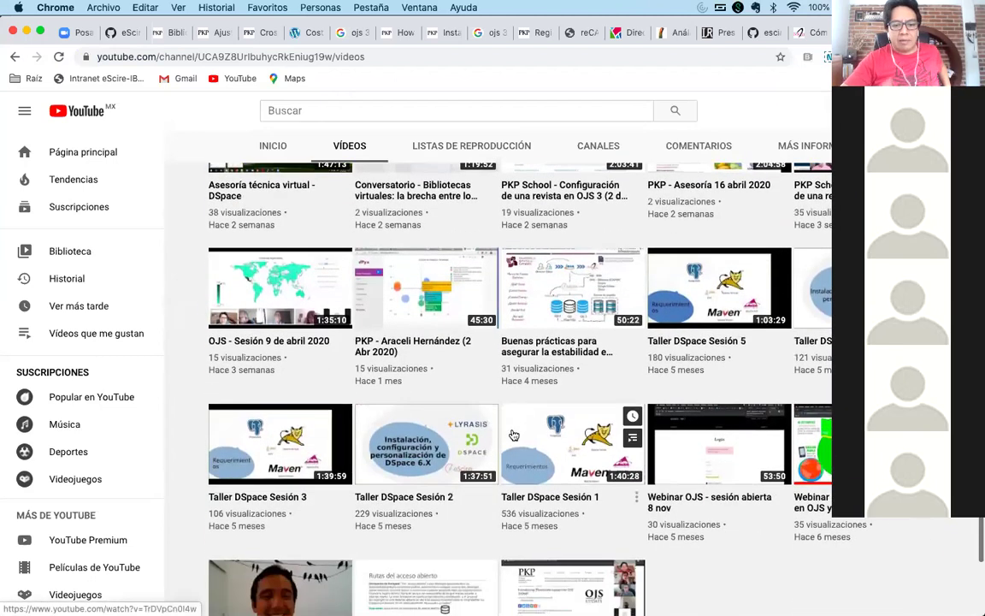
scroll(513, 436, down, 1)
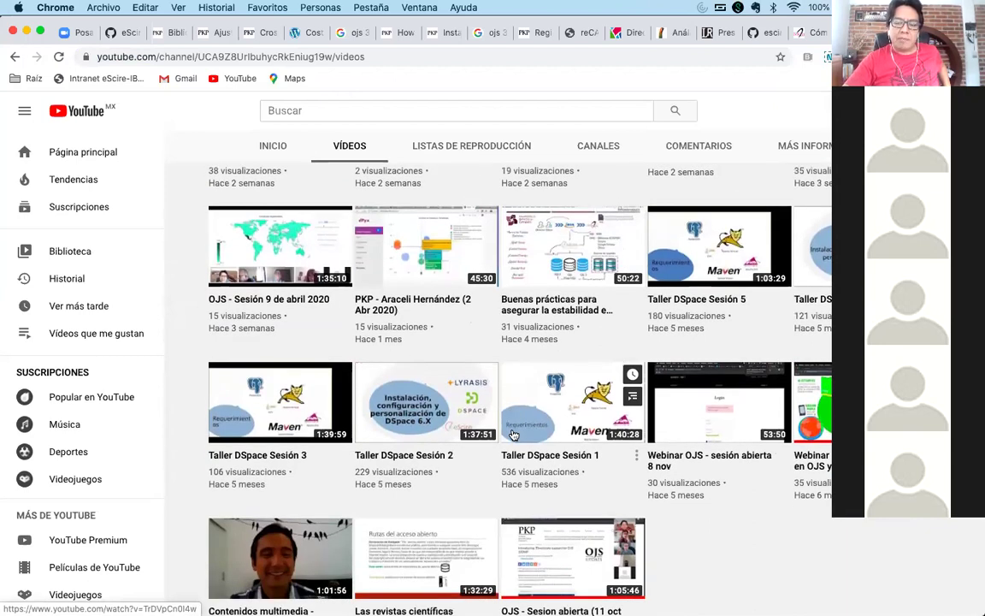
scroll(513, 435, down, 1)
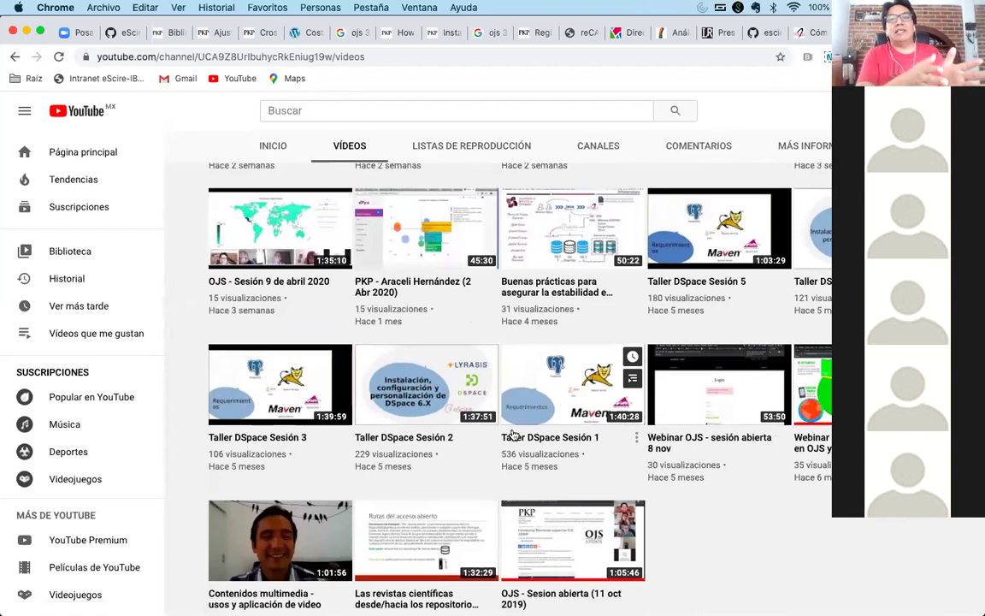
scroll(534, 436, down, 3)
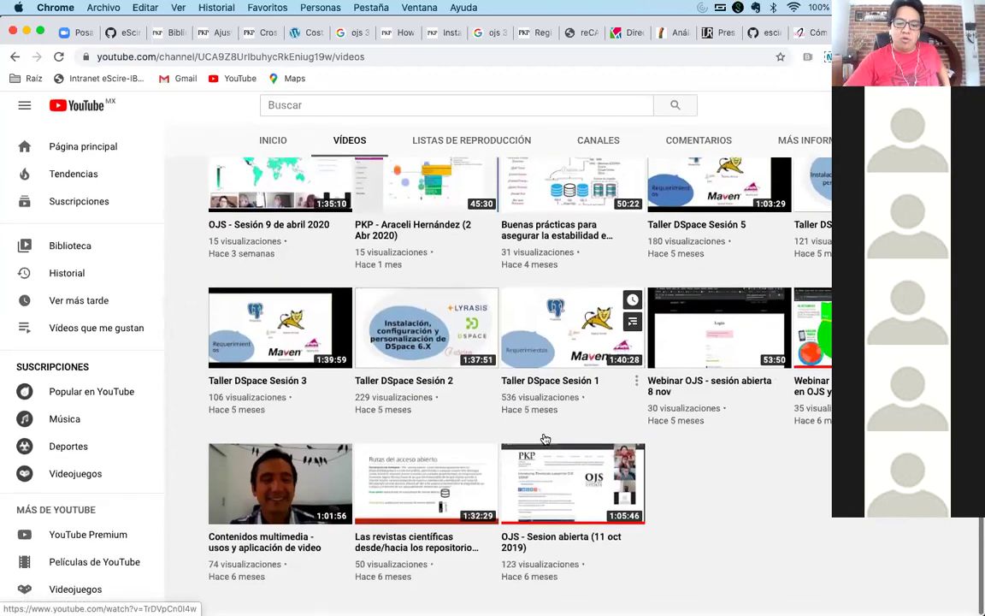
scroll(666, 473, up, 5)
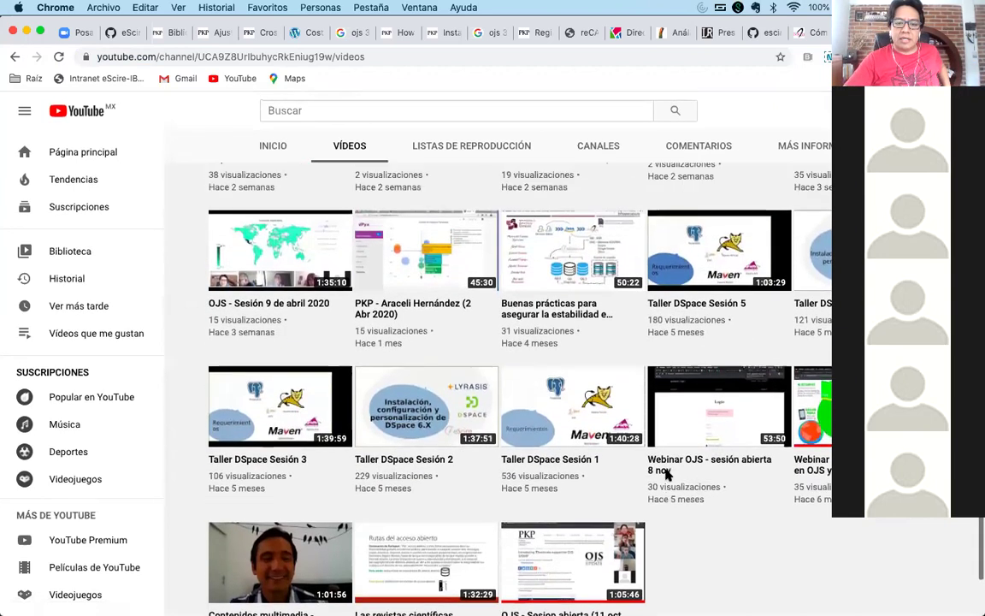
scroll(666, 473, up, 5)
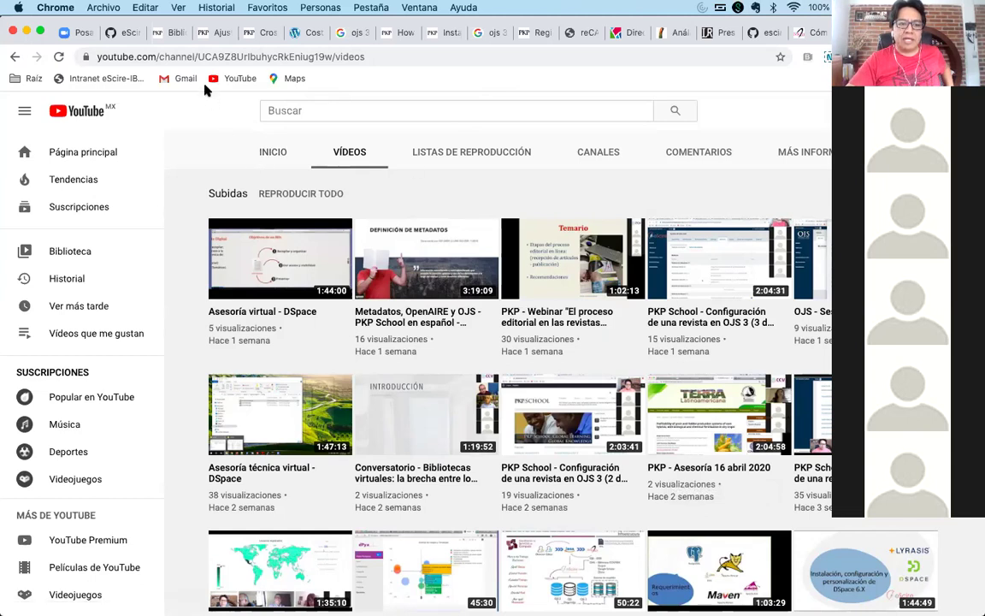
Return to the start of the forum's OJS avanzado topic and go back to the PKP School en Español topic list
click(177, 36)
scroll(203, 232, up, 10)
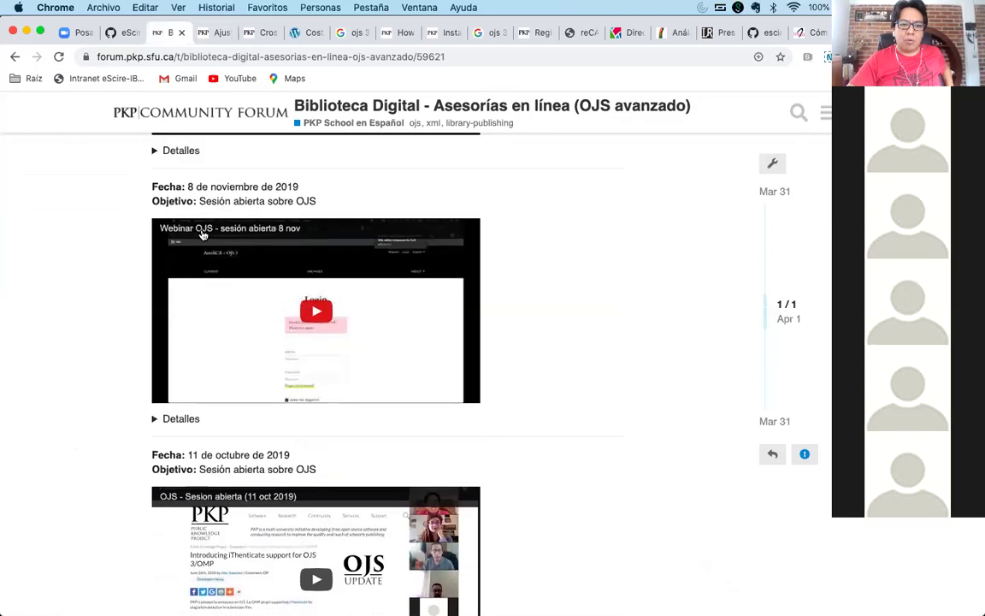
scroll(312, 285, up, 6)
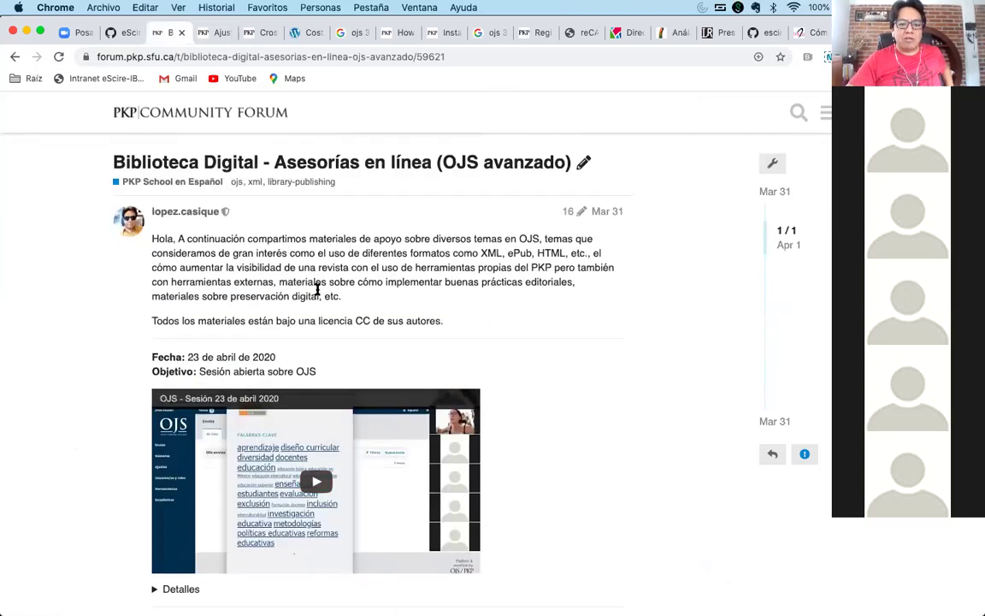
click(15, 56)
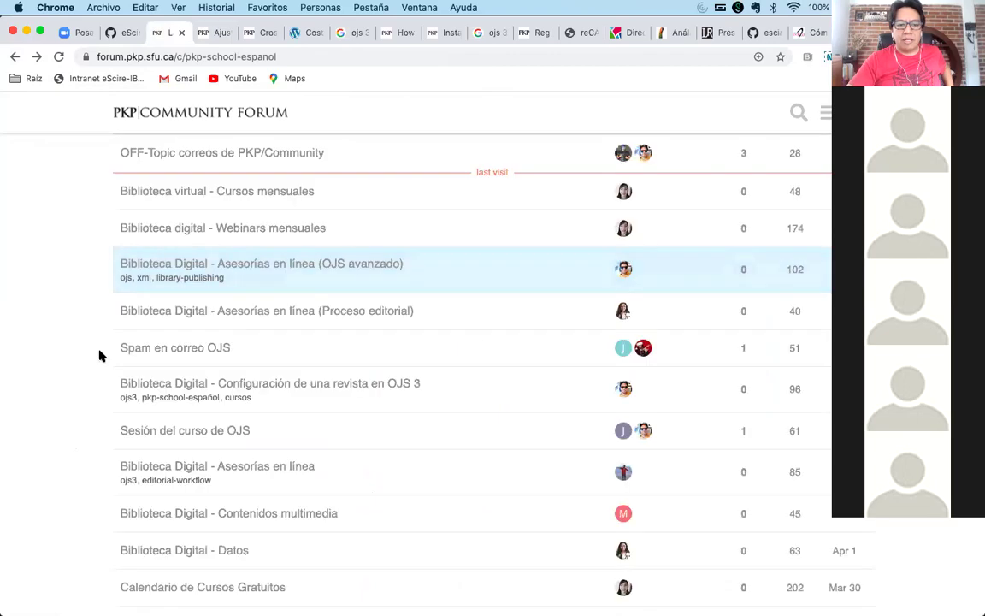
Open the forum topic "Biblioteca Digital - Asesorías en línea (Proceso editorial)" and show its opening post with the 16 April 2020 session video
click(250, 312)
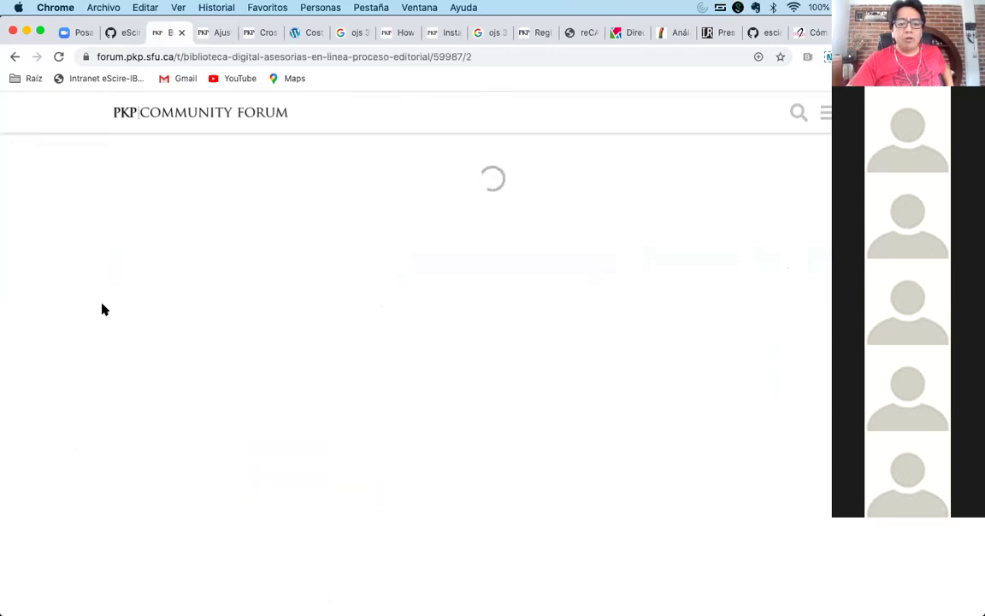
scroll(117, 385, up, 3)
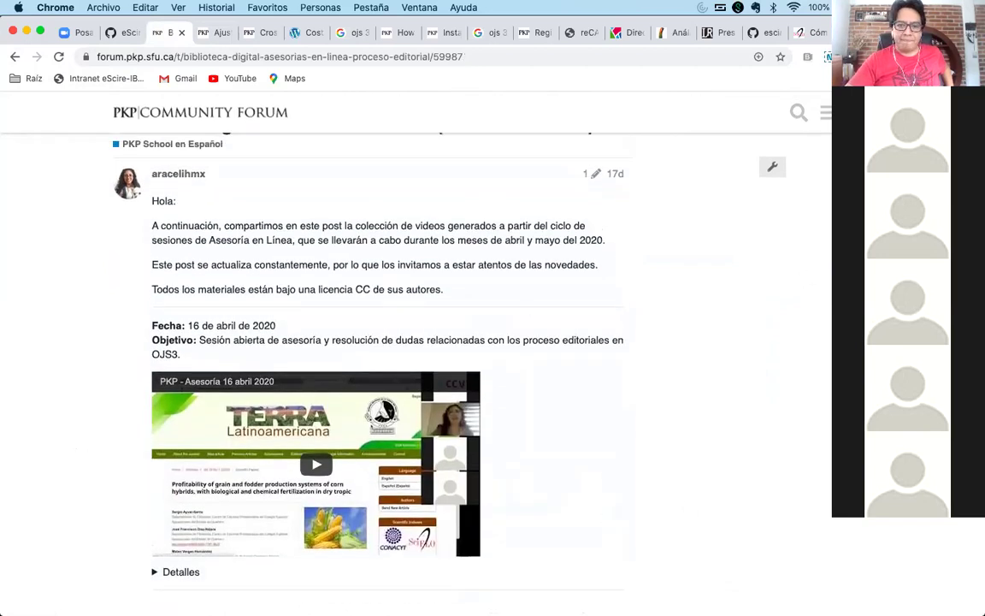
mouse_move(505, 590)
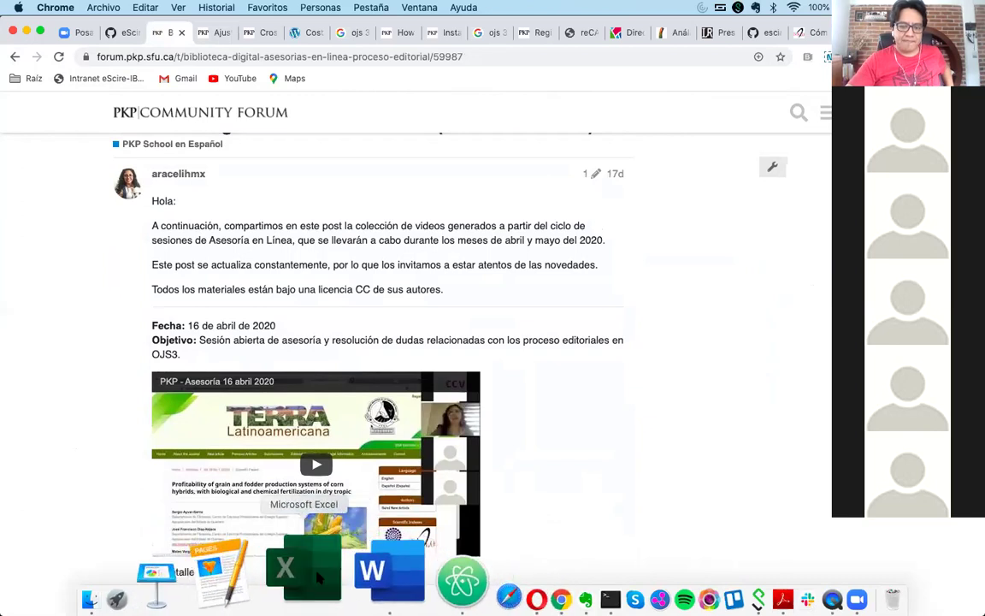
click(318, 577)
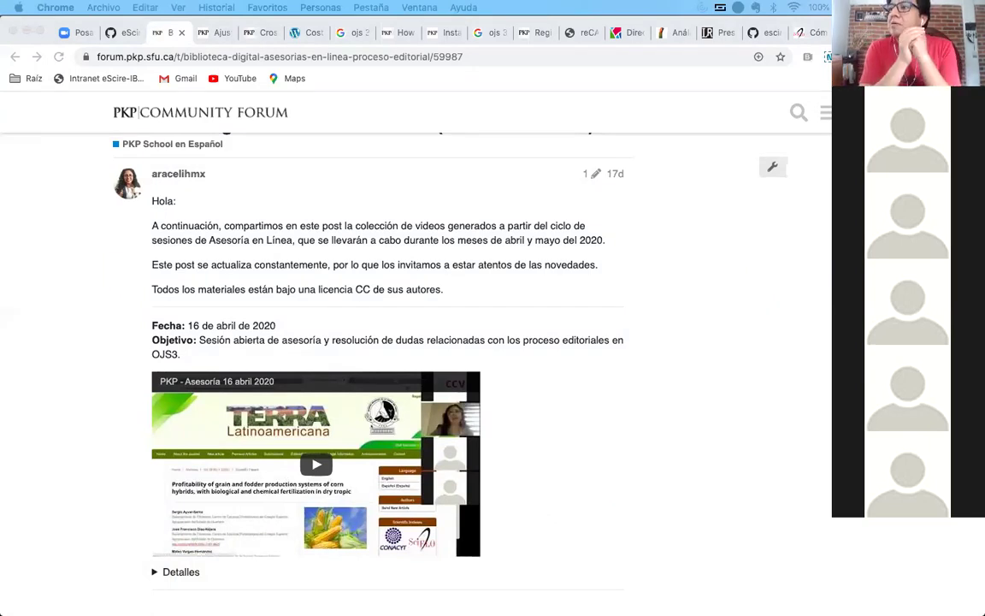
key(super+Tab)
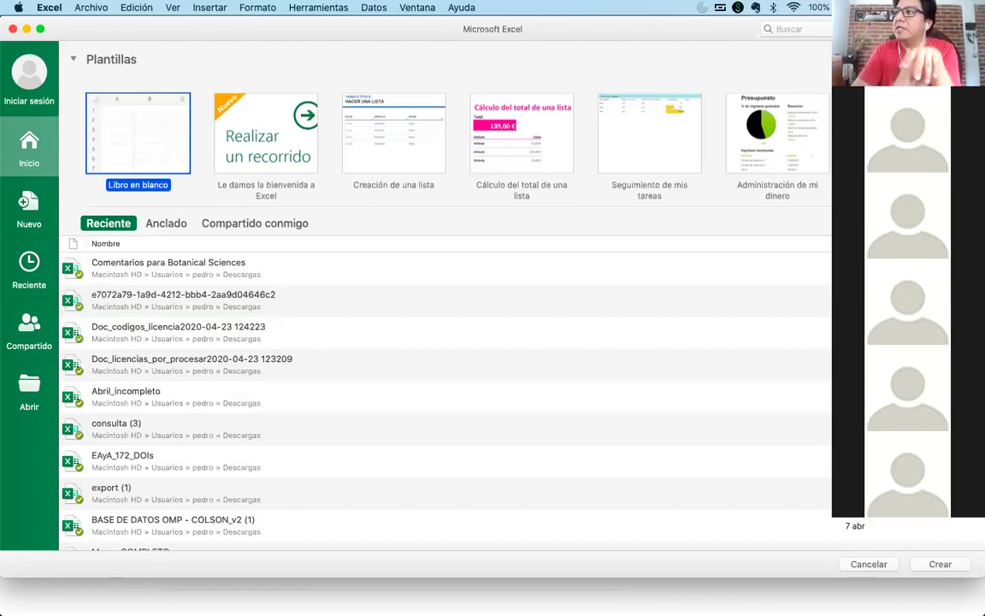
key(Return)
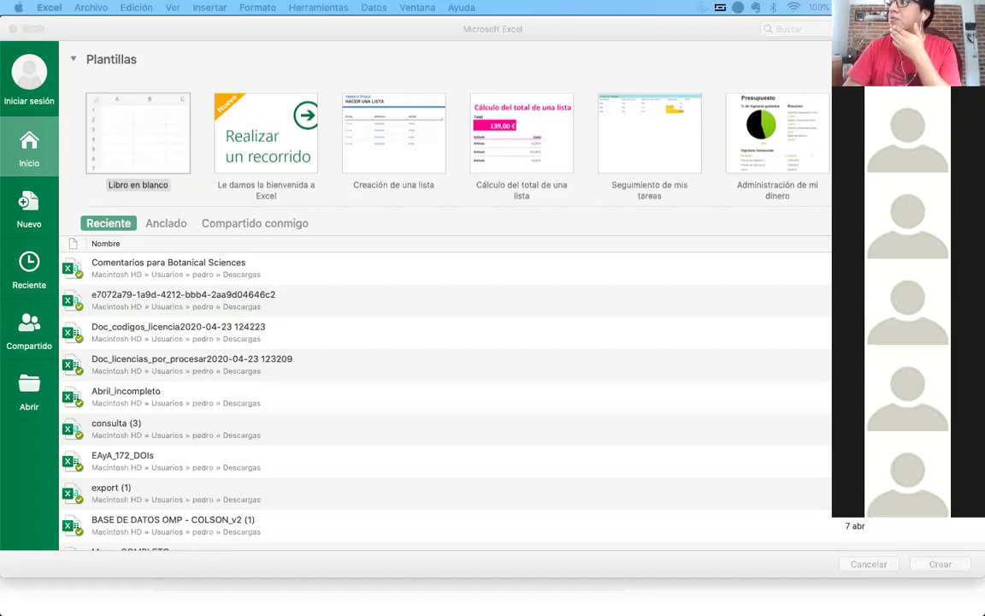
click(12, 29)
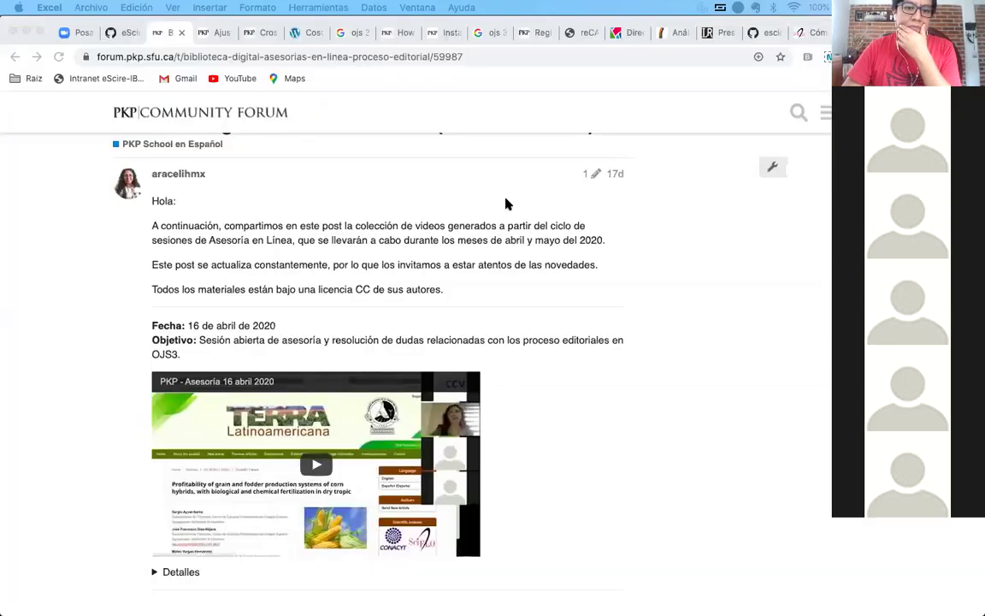
click(749, 253)
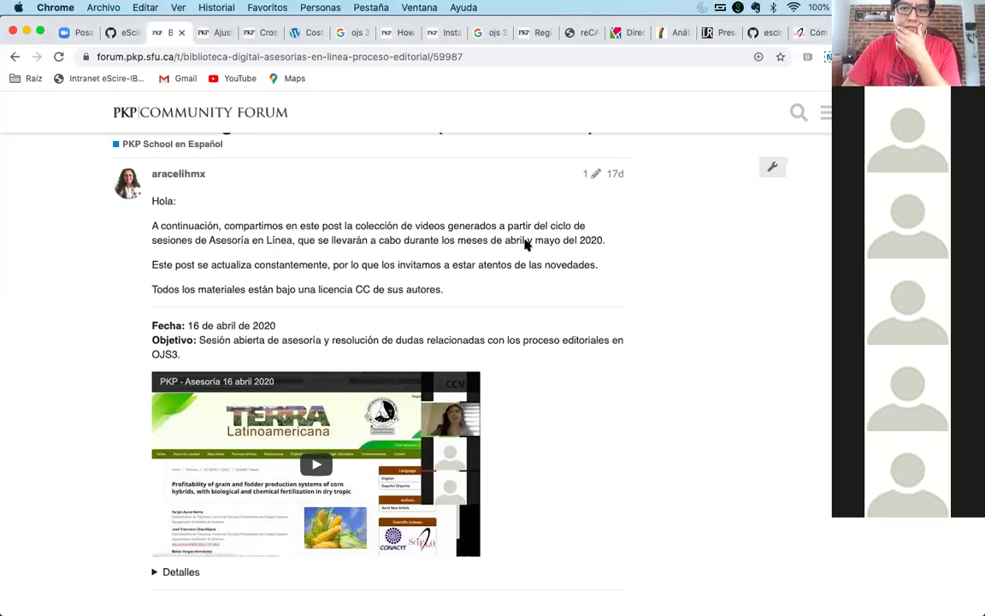
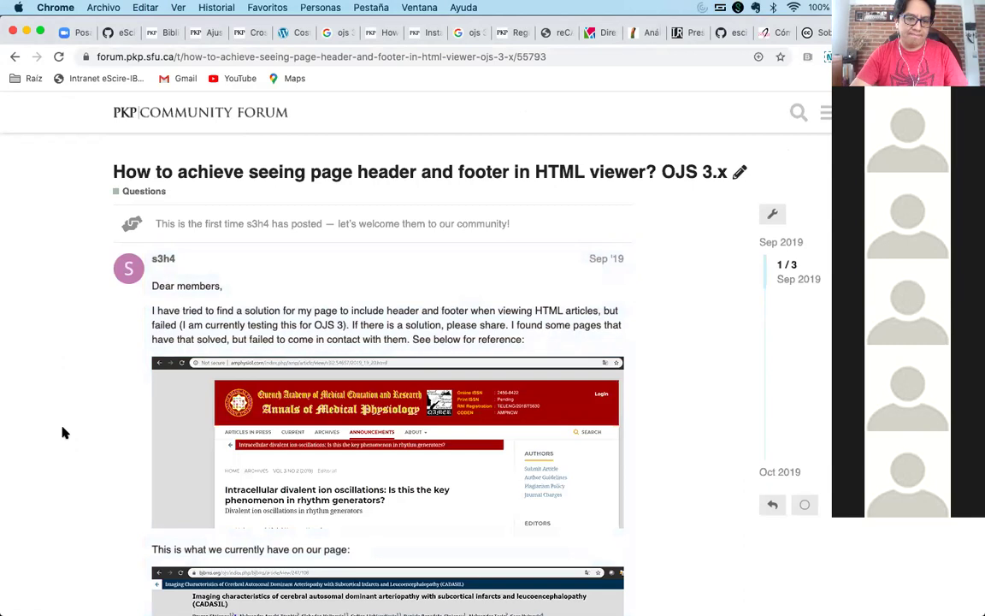
Read the forum topic on page header and footer in the OJS 3.x HTML viewer, including the suggested solution, and return to the question
scroll(62, 433, down, 5)
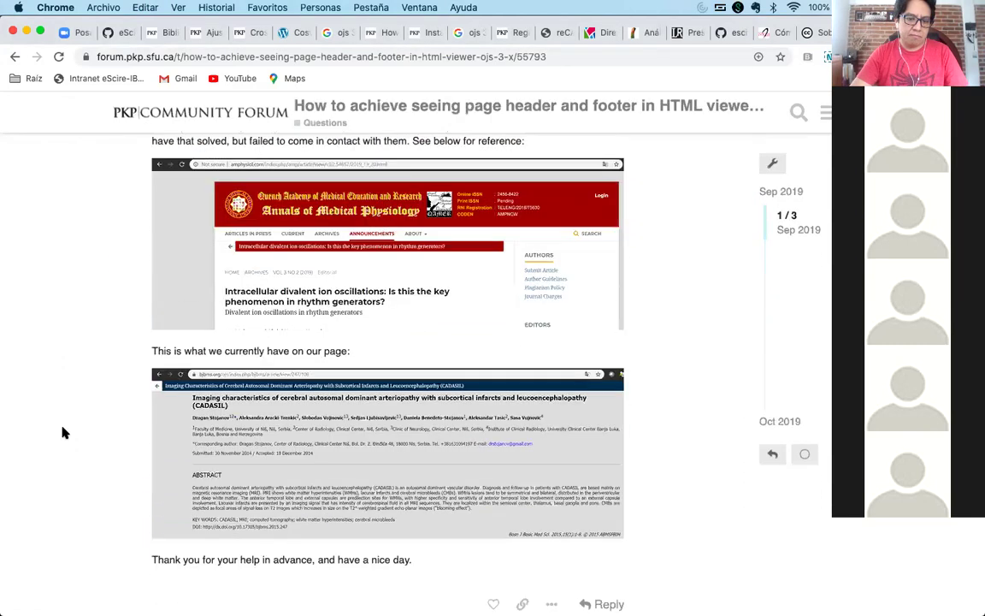
scroll(63, 432, down, 10)
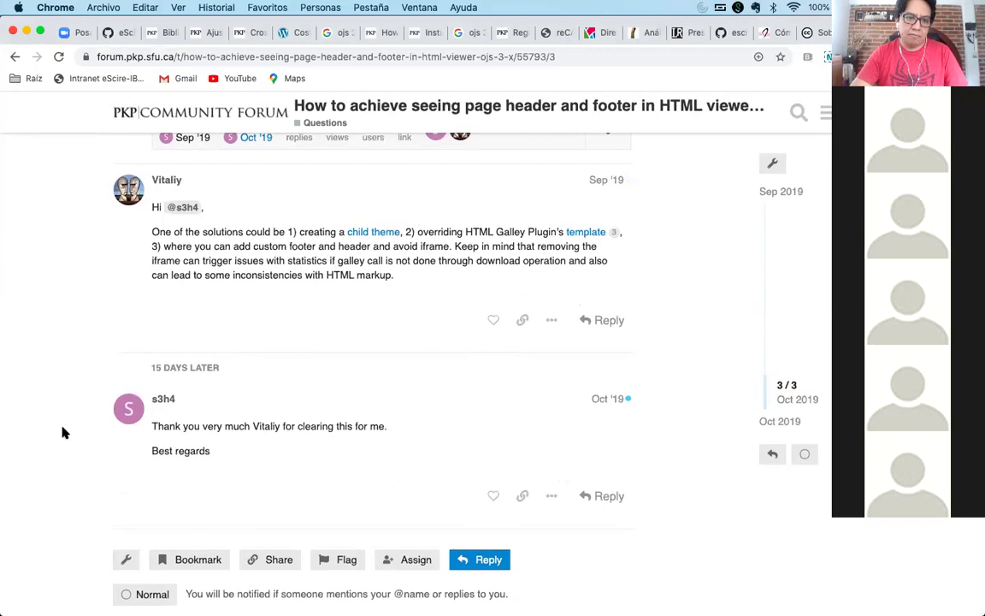
scroll(62, 432, up, 15)
scroll(63, 433, down, 3)
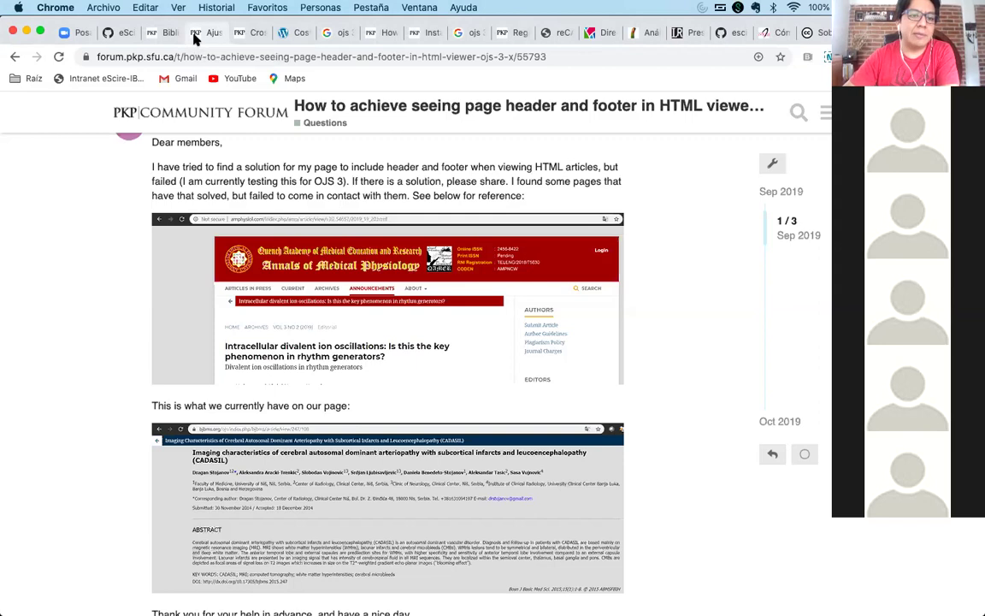
Switch to the OJS site, open the list of journal users and log in as the third user listed
click(200, 34)
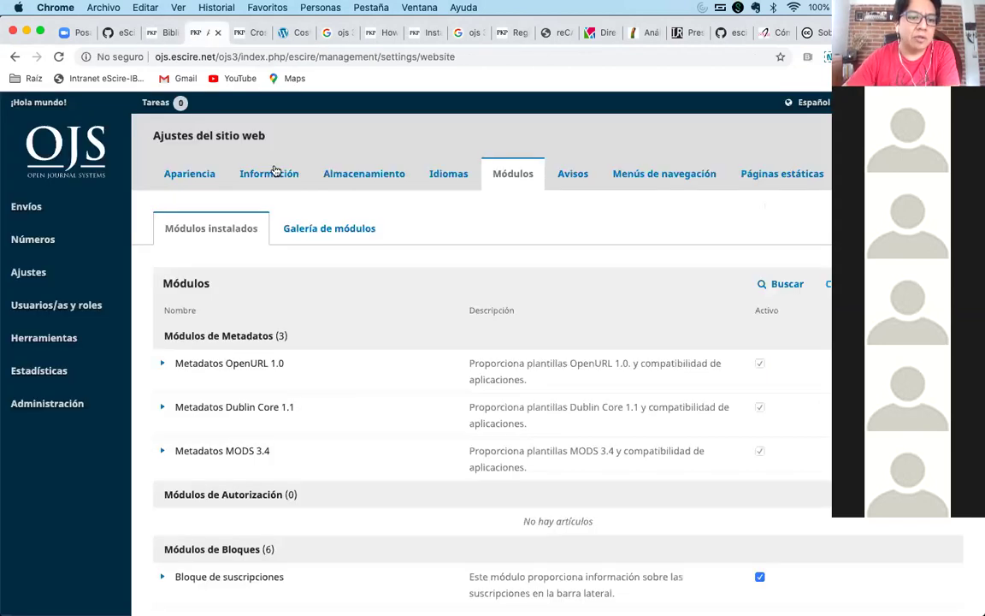
click(27, 209)
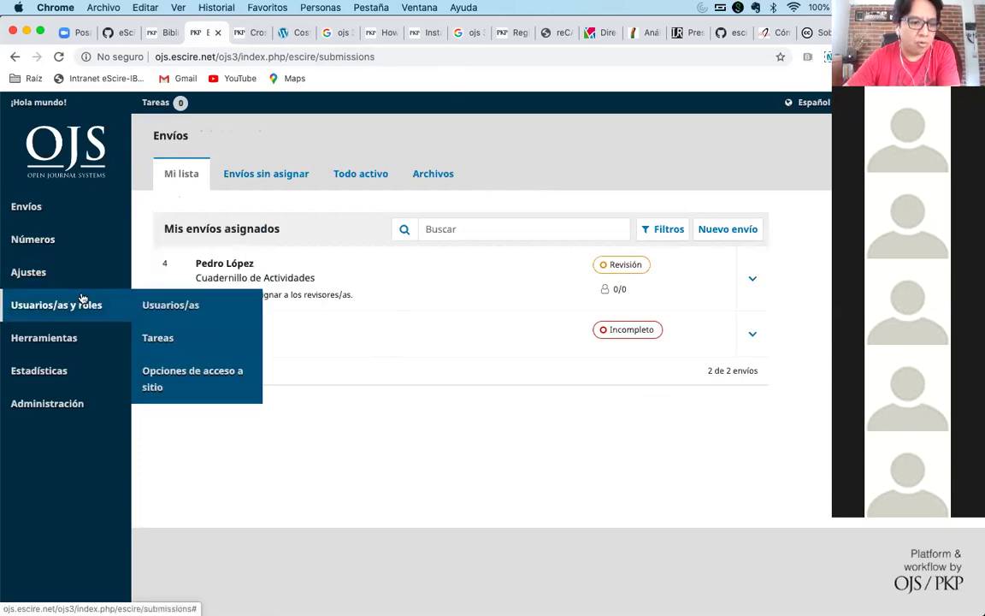
click(158, 307)
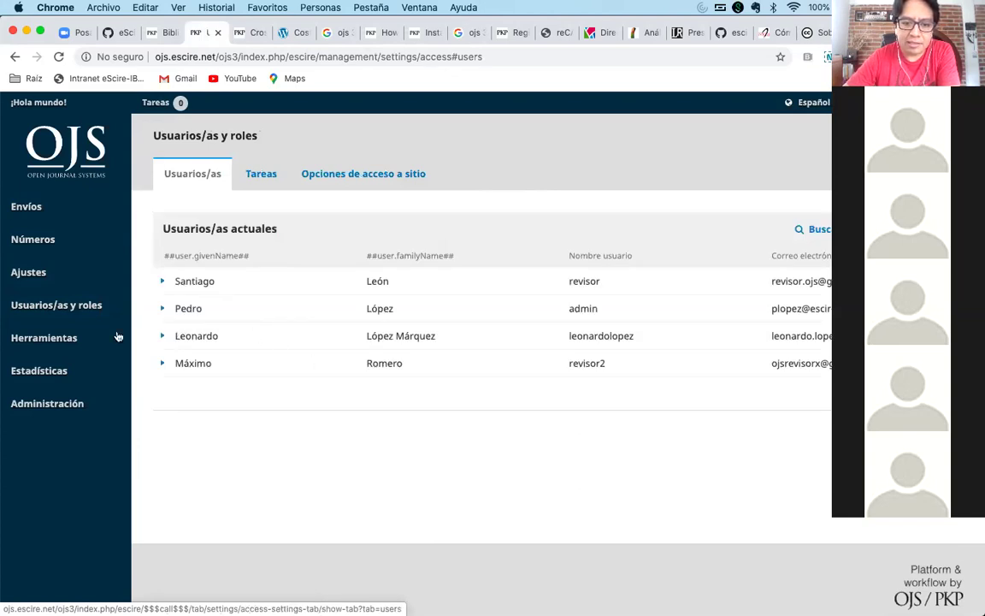
click(162, 333)
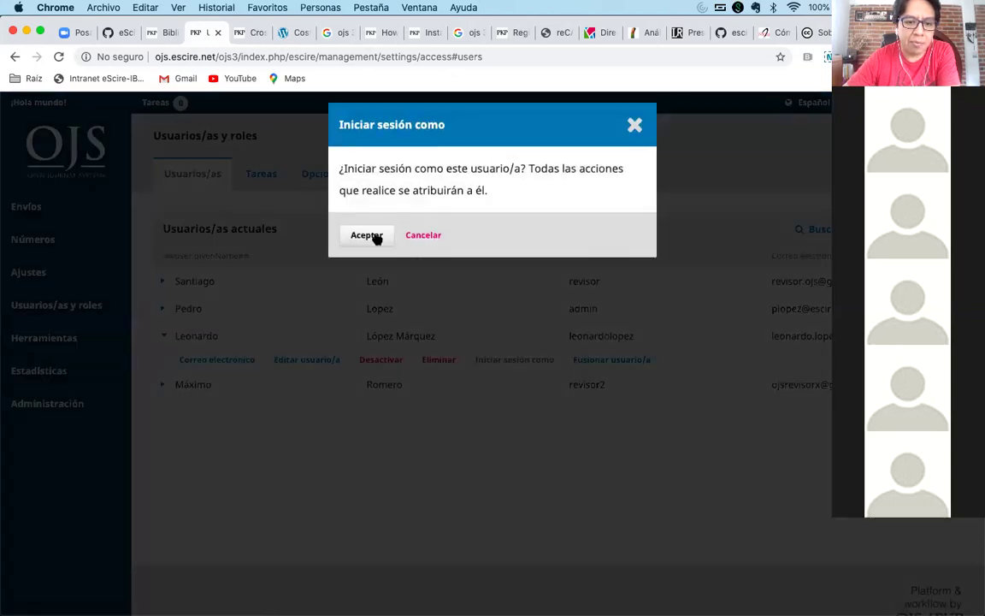
click(373, 235)
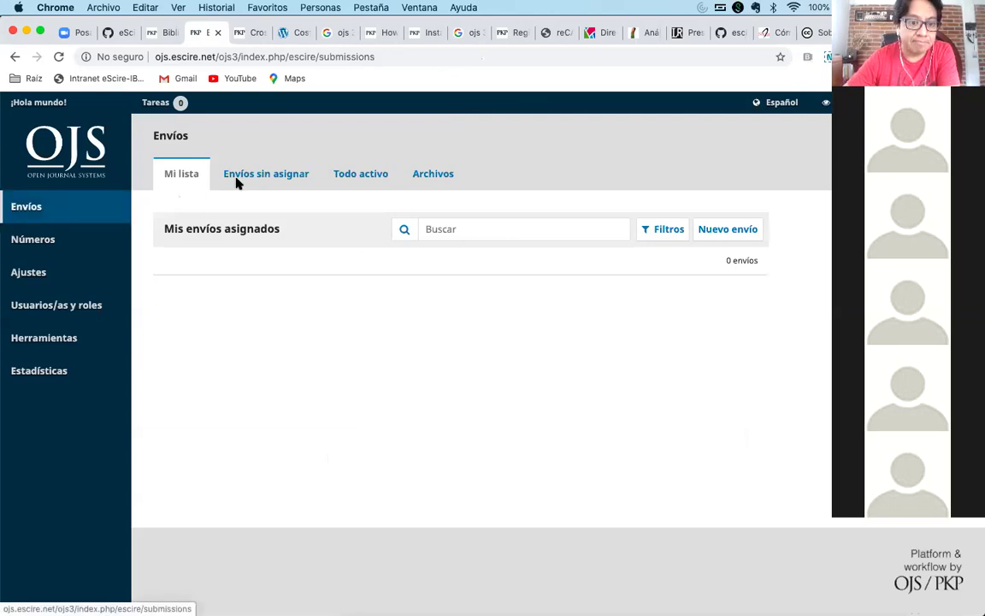
Look through the active and archived submissions and open the published submission "This is the model title of an Acta article"
click(364, 174)
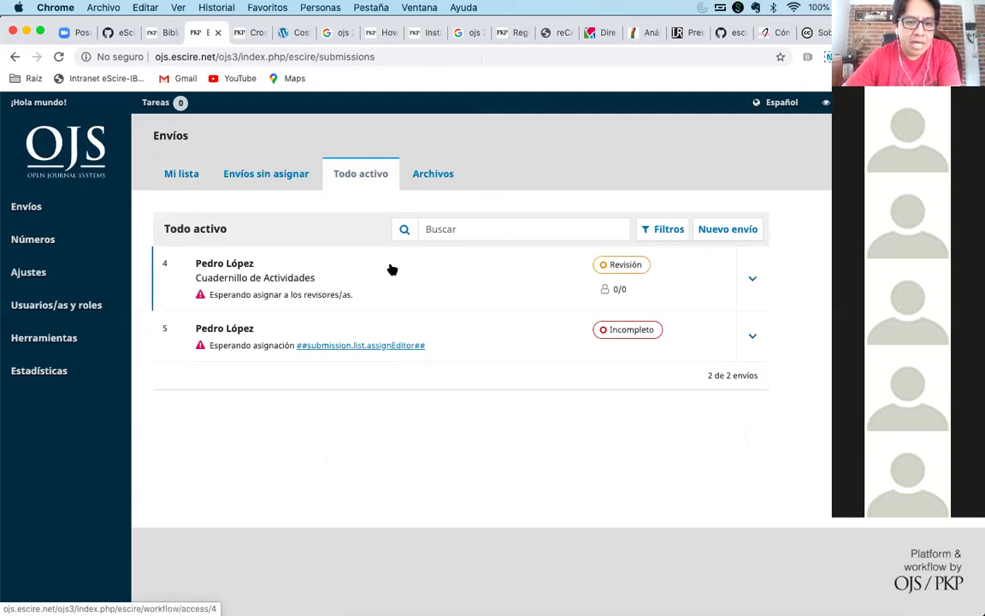
click(429, 170)
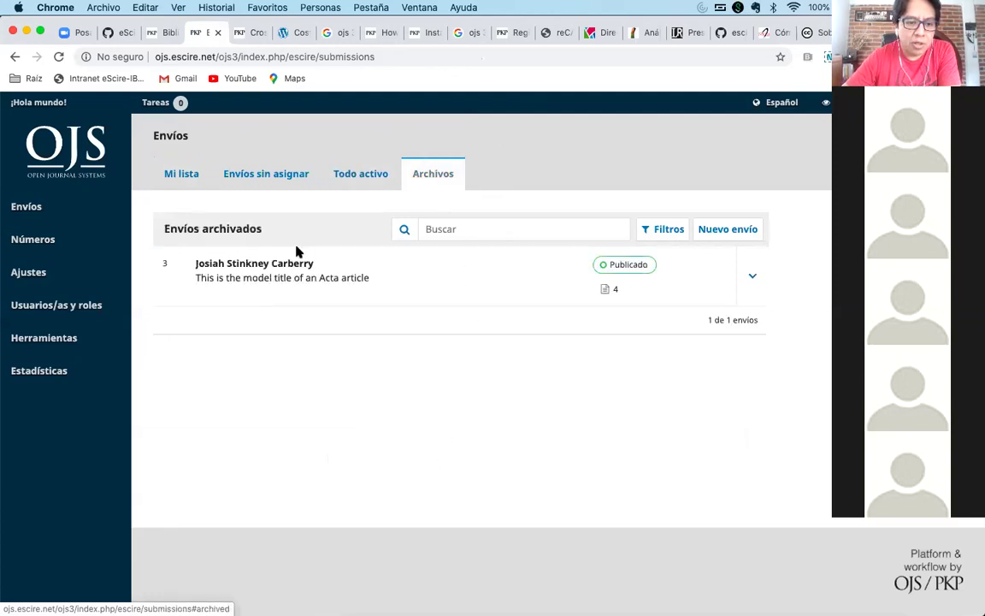
click(262, 265)
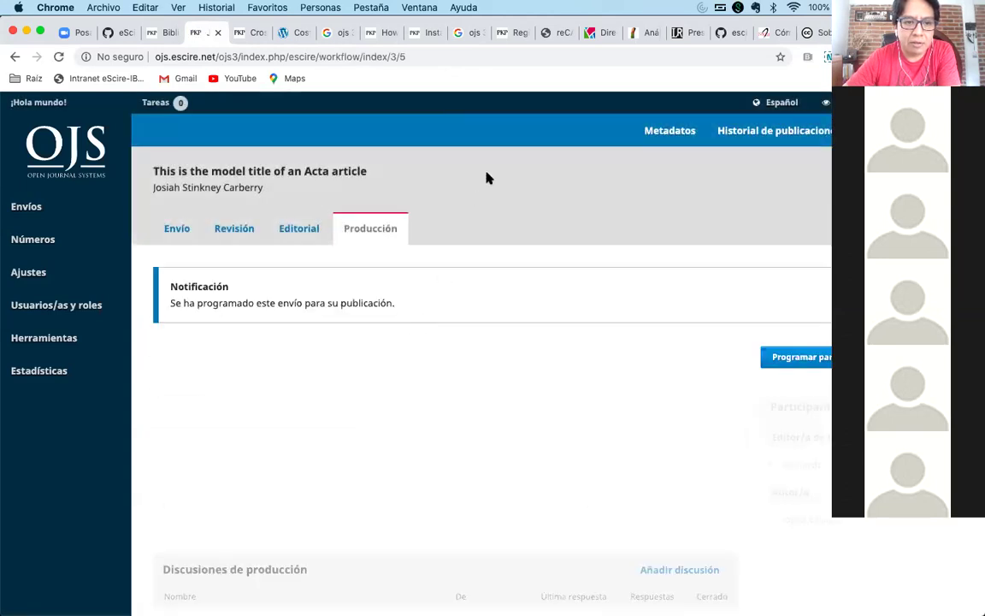
Open the journal's public site in a separate tab and look at the galleys offered for the article in the current issue
right_click(826, 102)
click(711, 104)
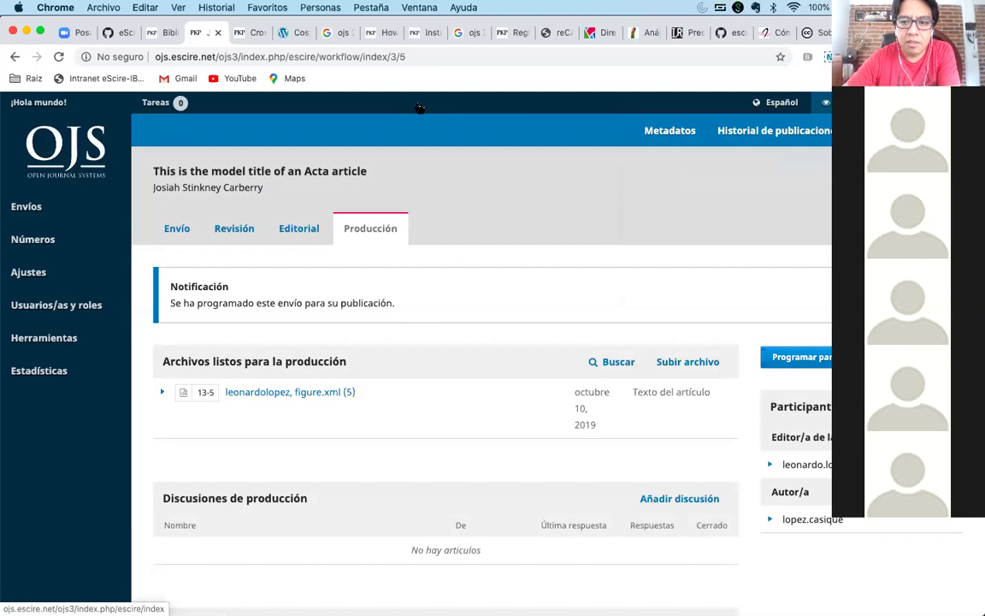
click(235, 34)
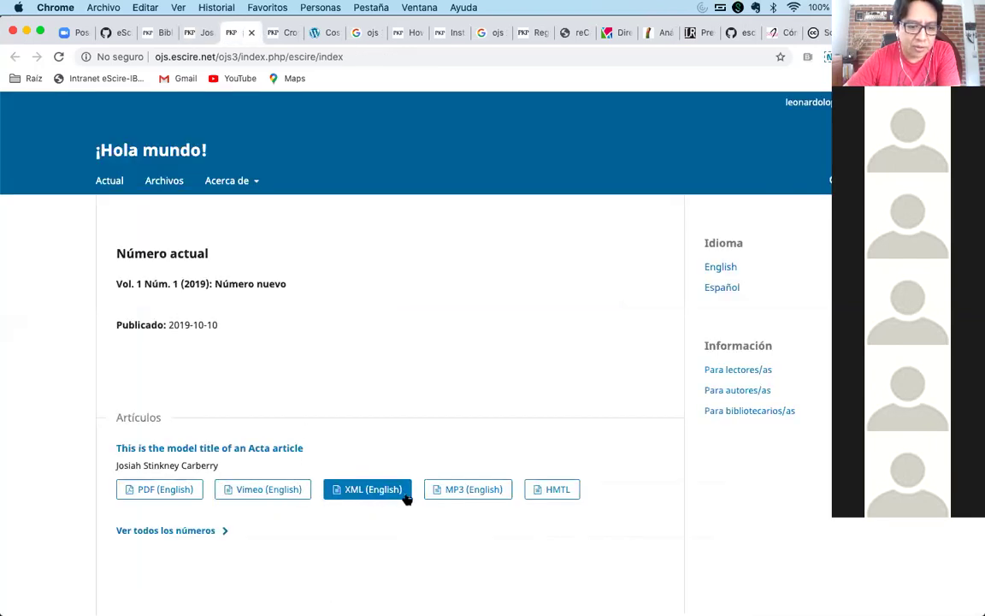
Return to the article's Producción stage and examine its Galeradas list
click(199, 37)
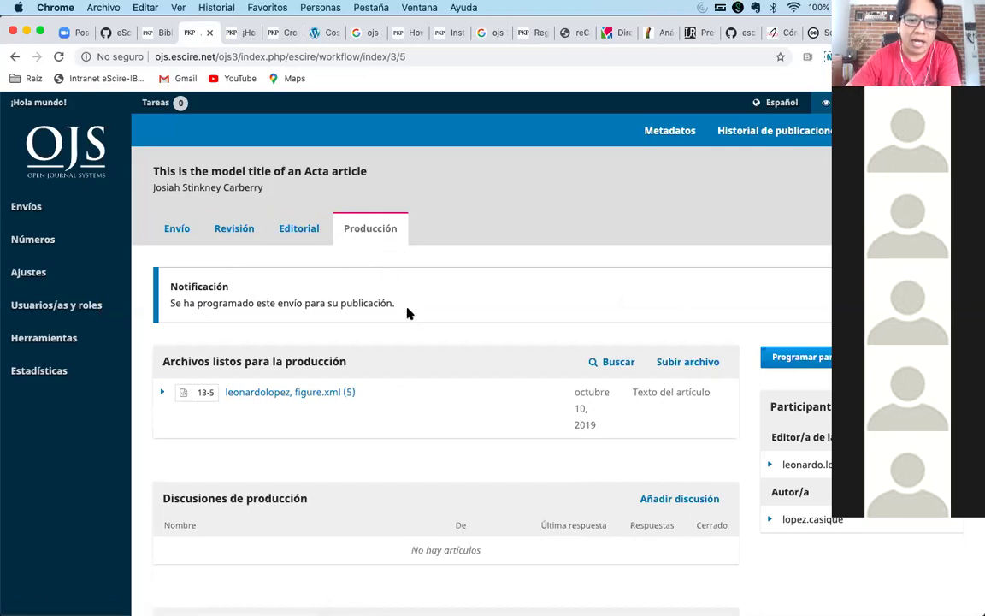
scroll(409, 313, down, 5)
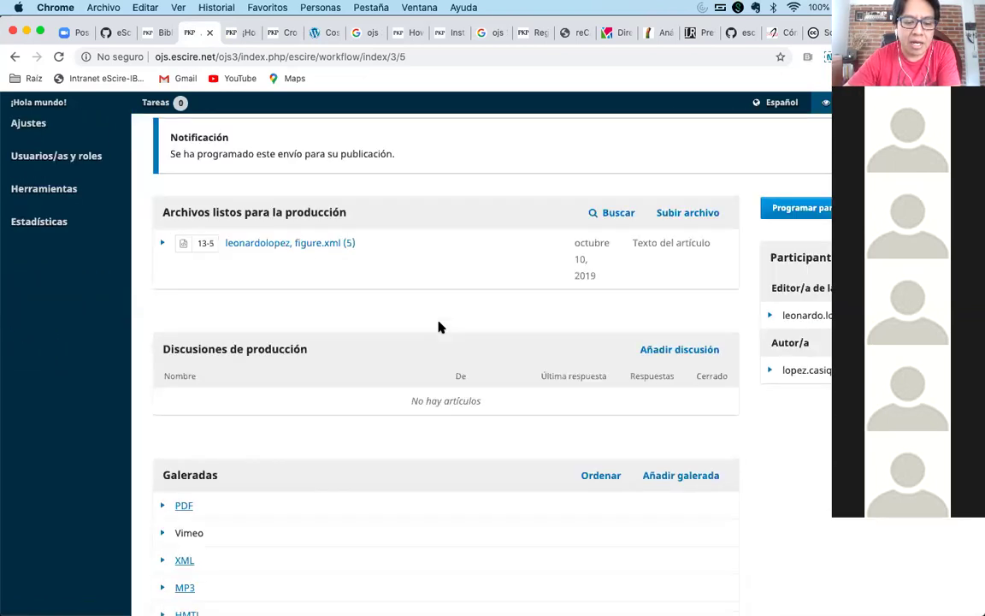
scroll(385, 316, down, 6)
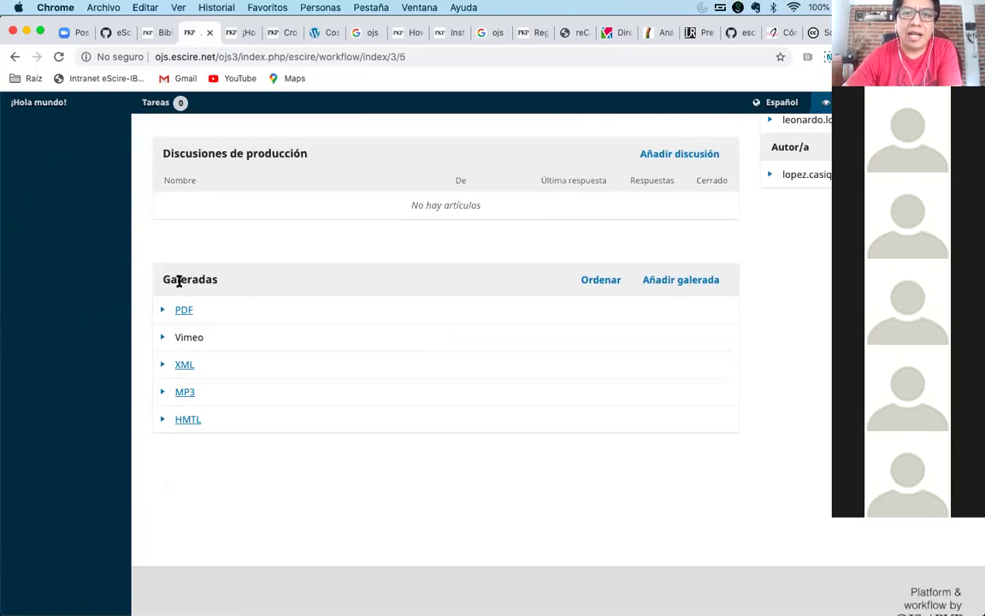
triple_click(179, 280)
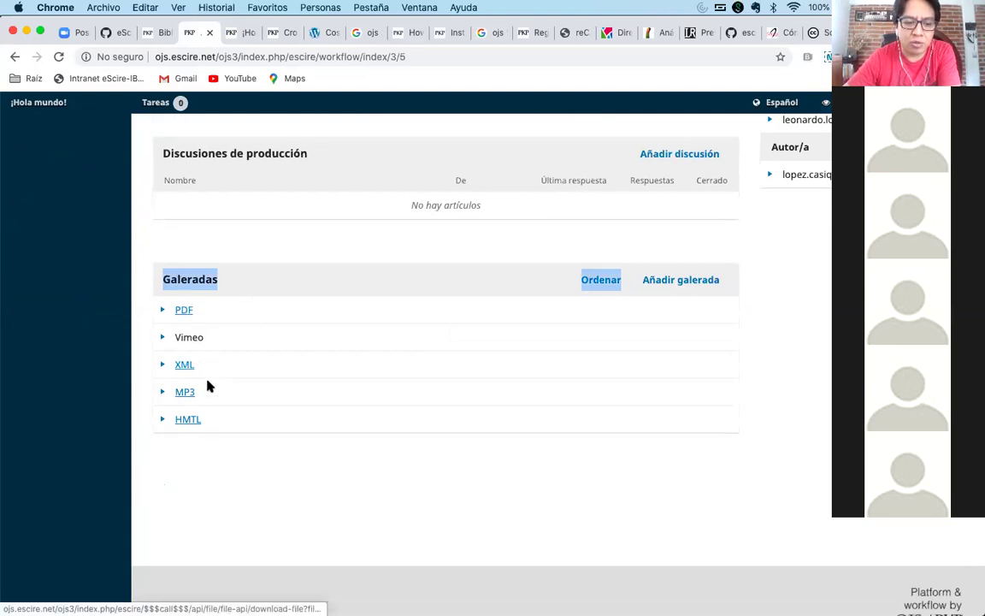
click(322, 235)
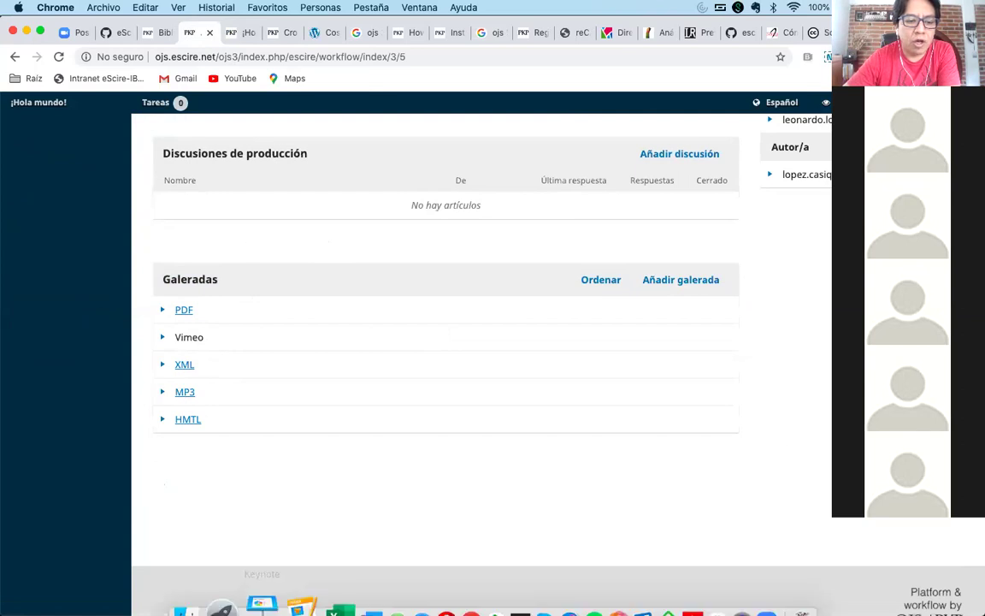
click(206, 574)
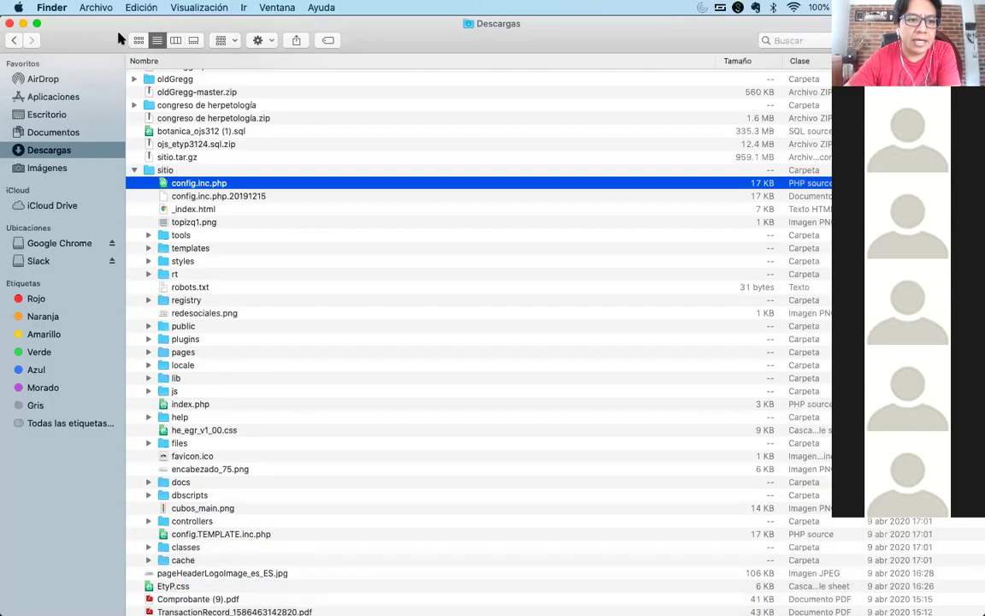
click(24, 23)
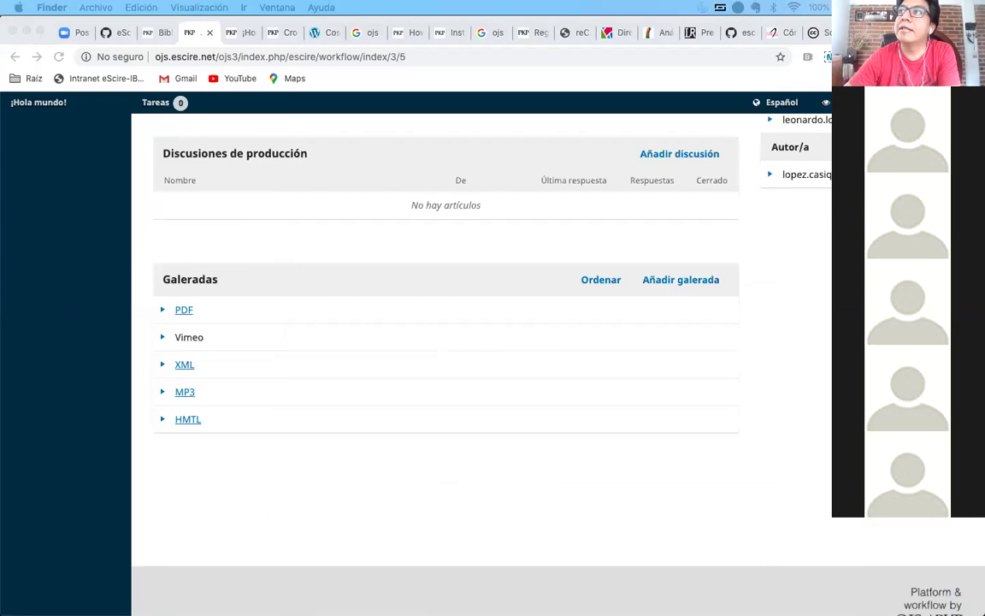
click(407, 273)
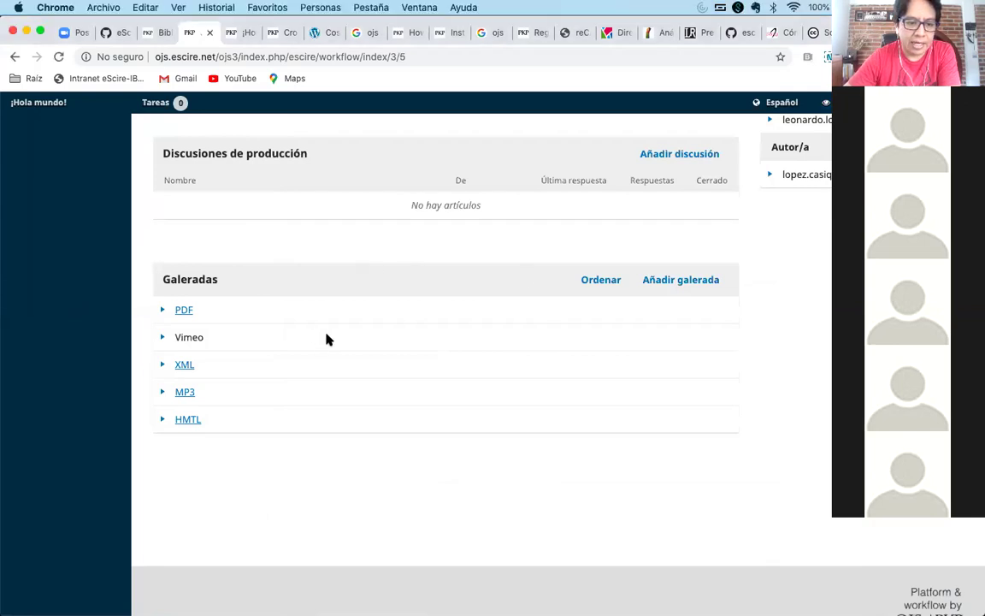
Create a new galley for the article with the label XML and the language Español
scroll(325, 339, up, 5)
scroll(366, 266, down, 6)
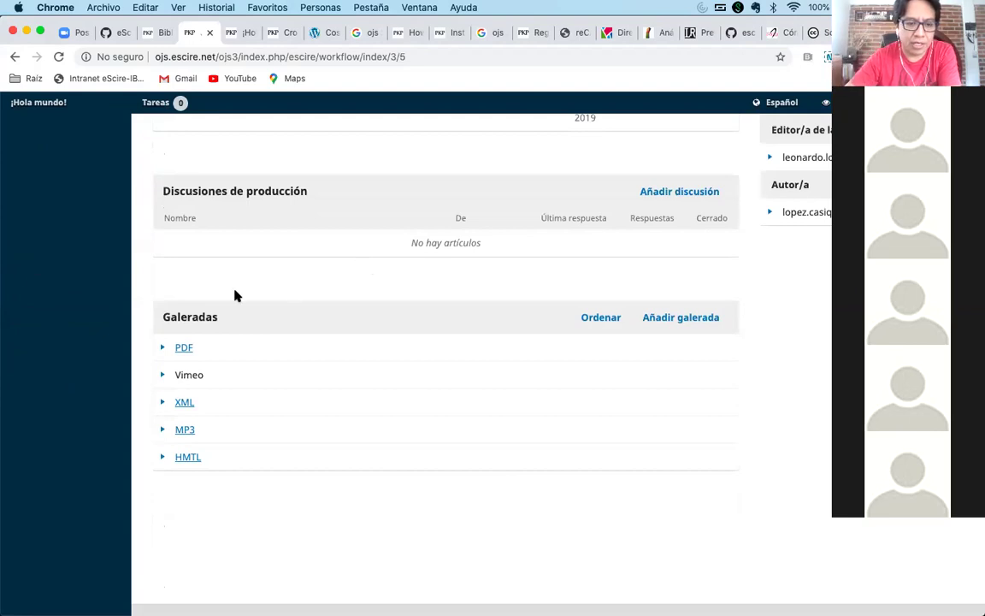
click(684, 324)
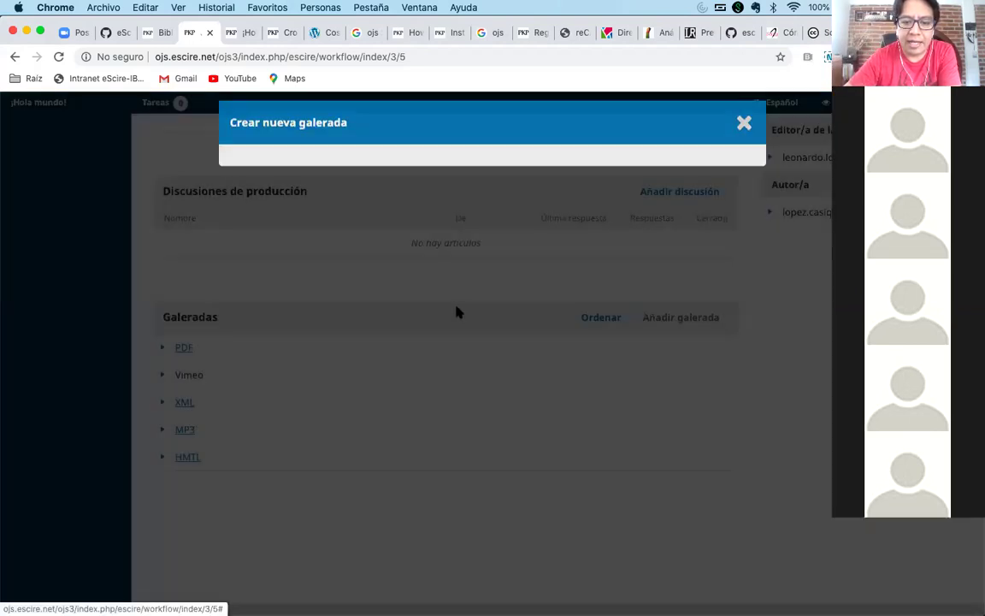
click(371, 186)
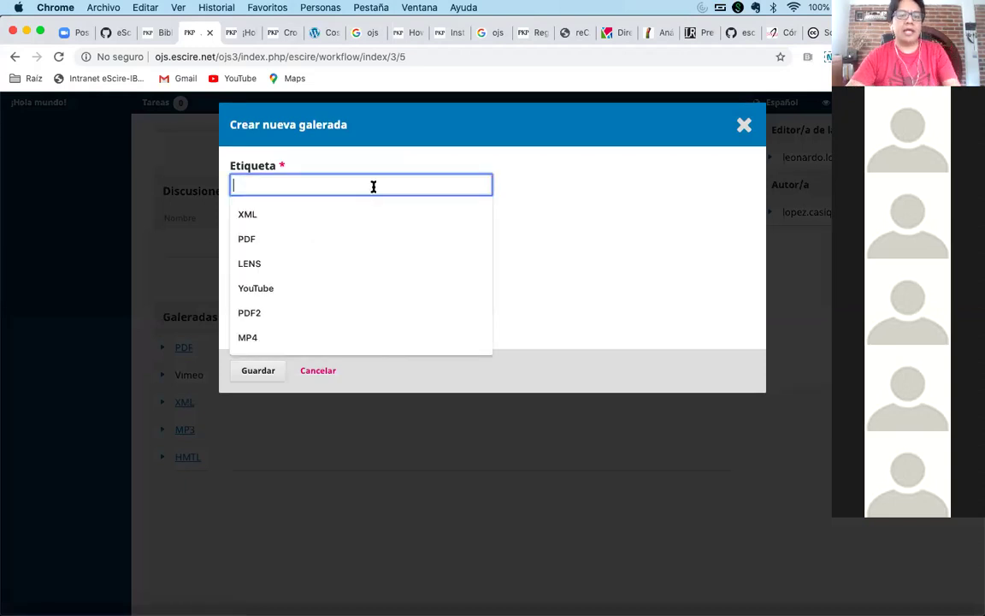
text(XML)
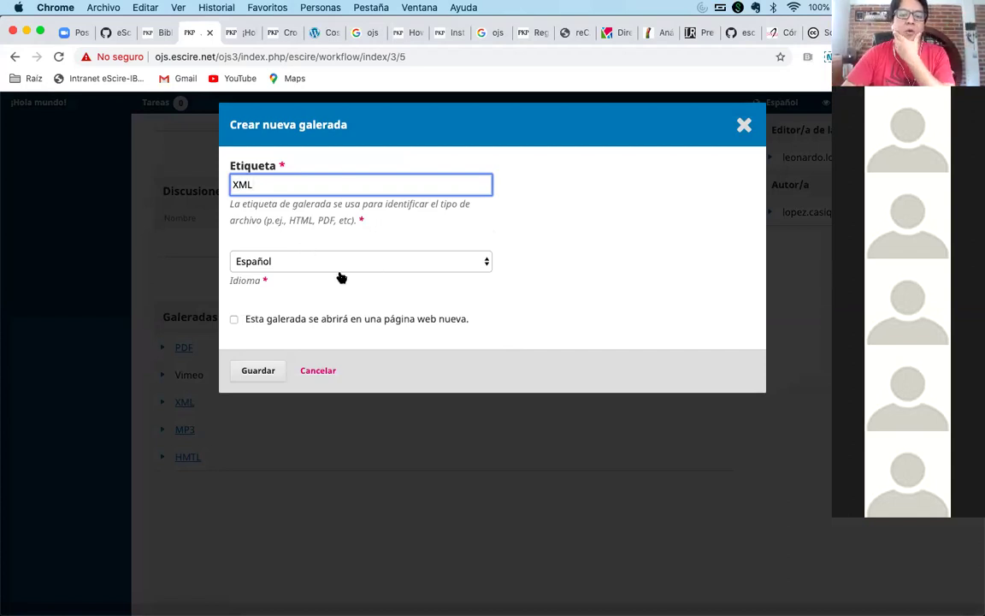
click(255, 373)
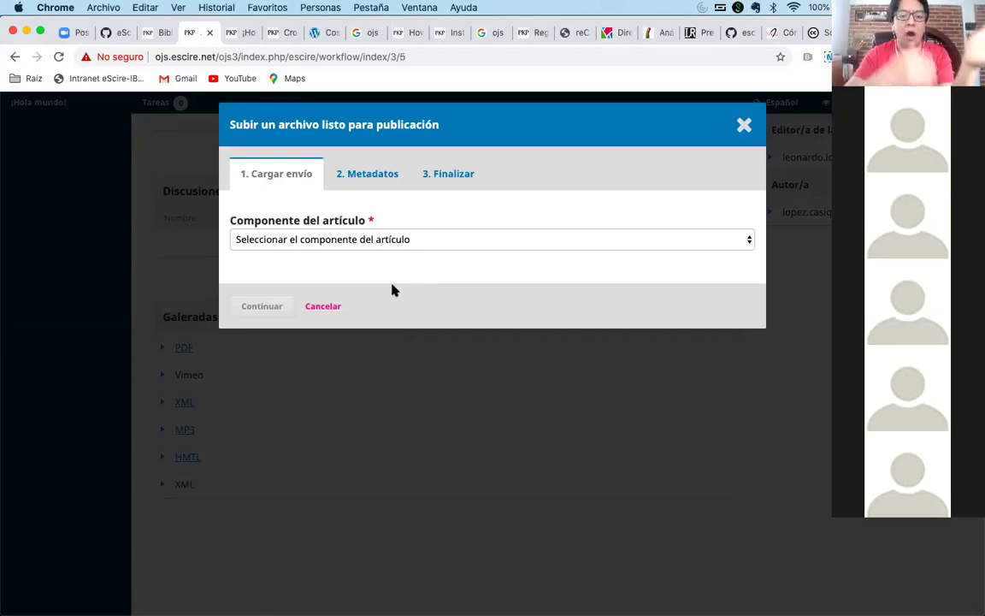
Set the article component of the galley file to Texto del artículo
click(414, 246)
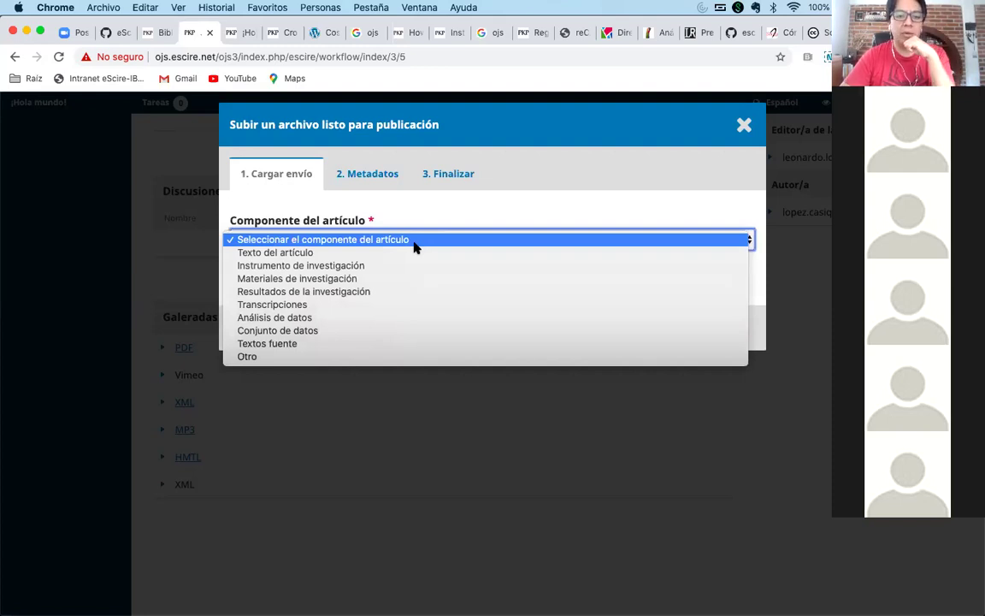
click(372, 254)
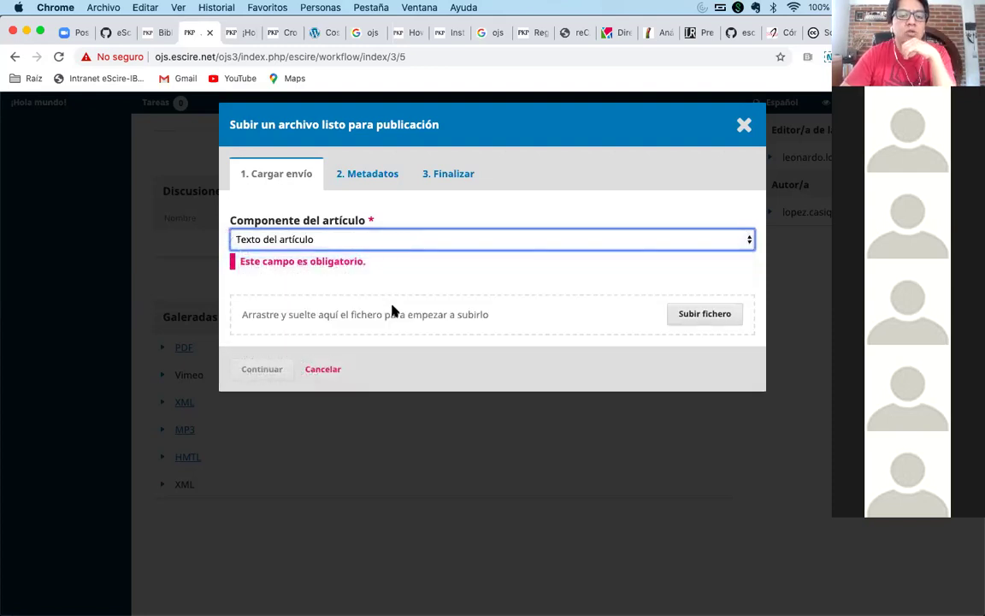
click(334, 239)
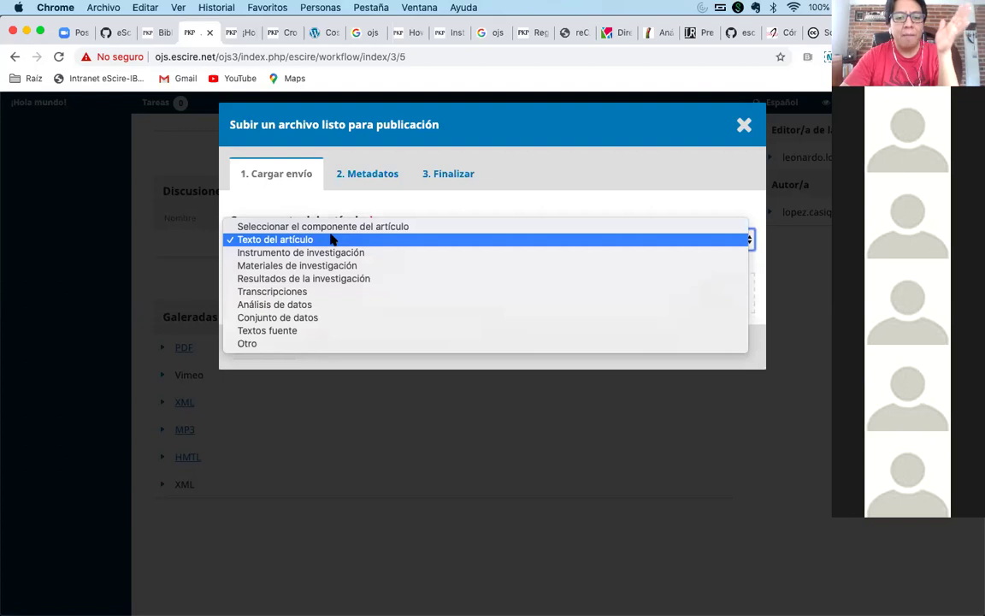
click(332, 240)
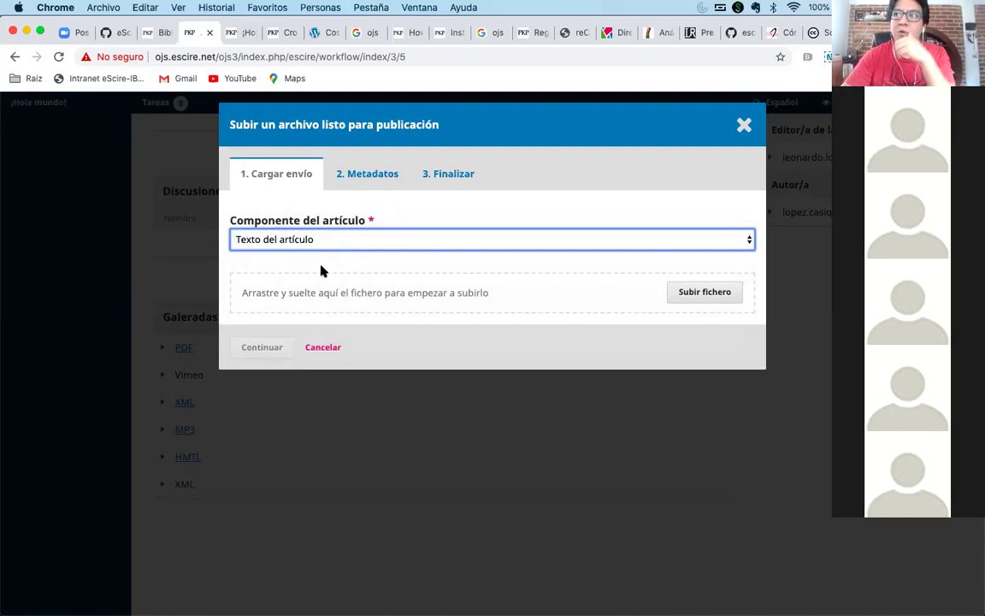
Search the Descargas folder for xml and upload 1870-3925-regsoc-31-e977.xml as the galley file, continuing to its metadata
click(704, 294)
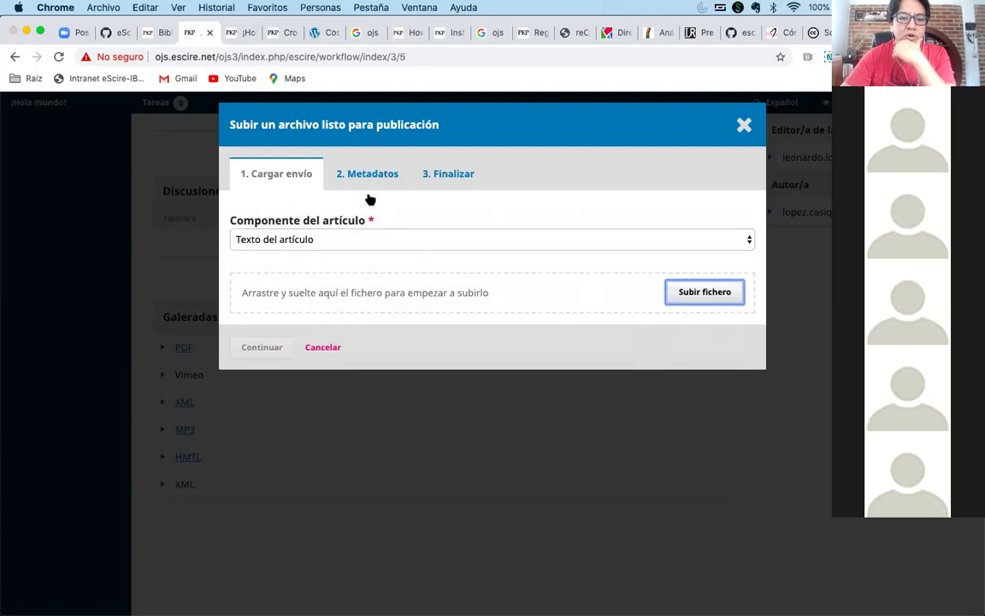
scroll(433, 198, down, 5)
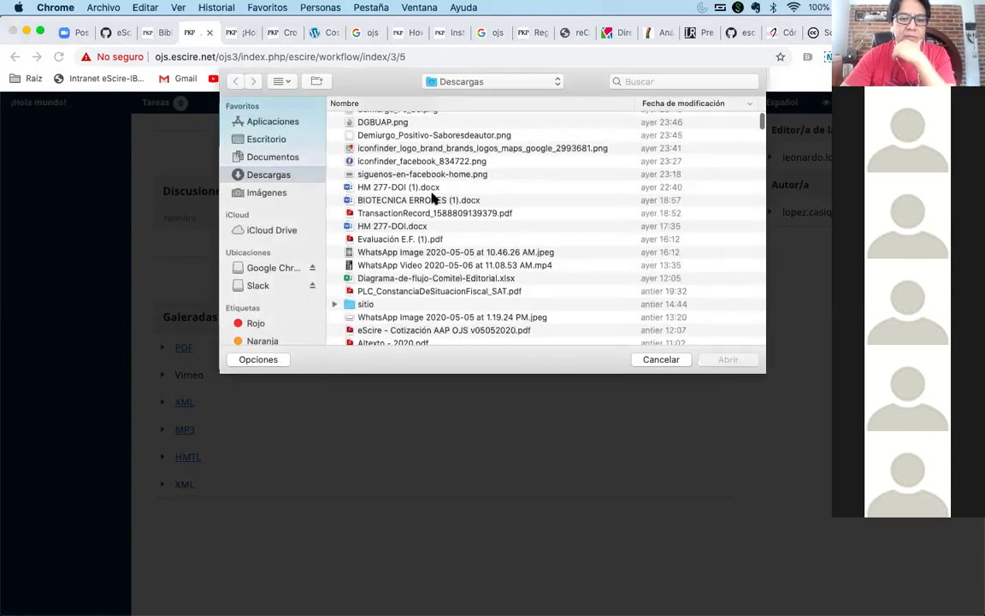
scroll(432, 197, down, 12)
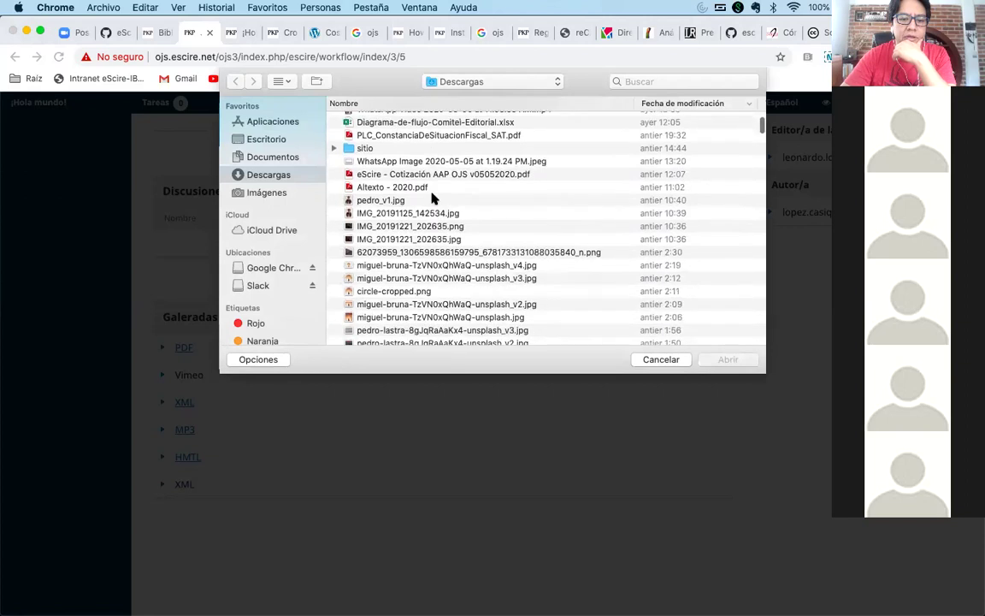
scroll(433, 198, down, 9)
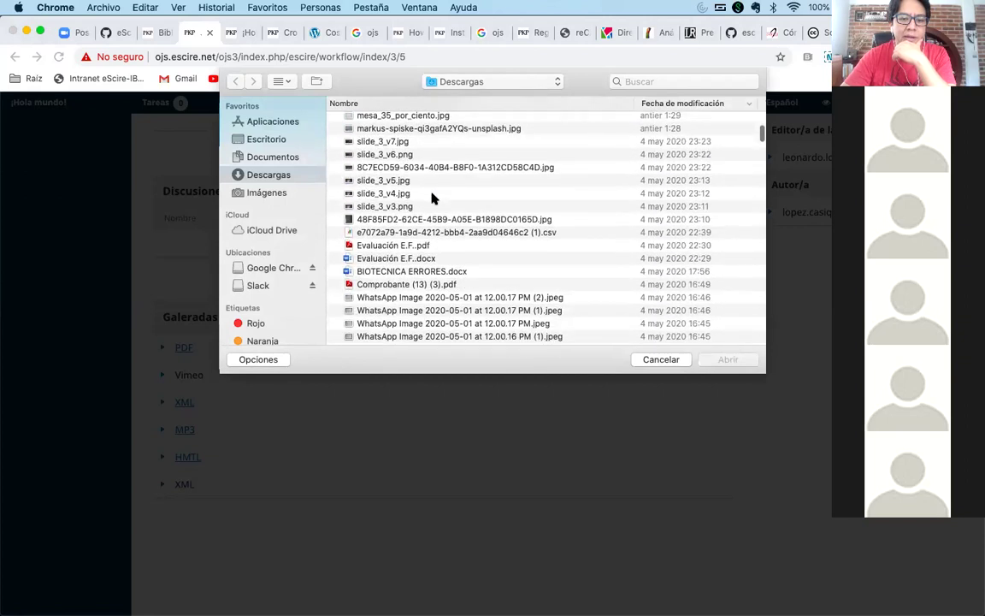
scroll(433, 197, down, 6)
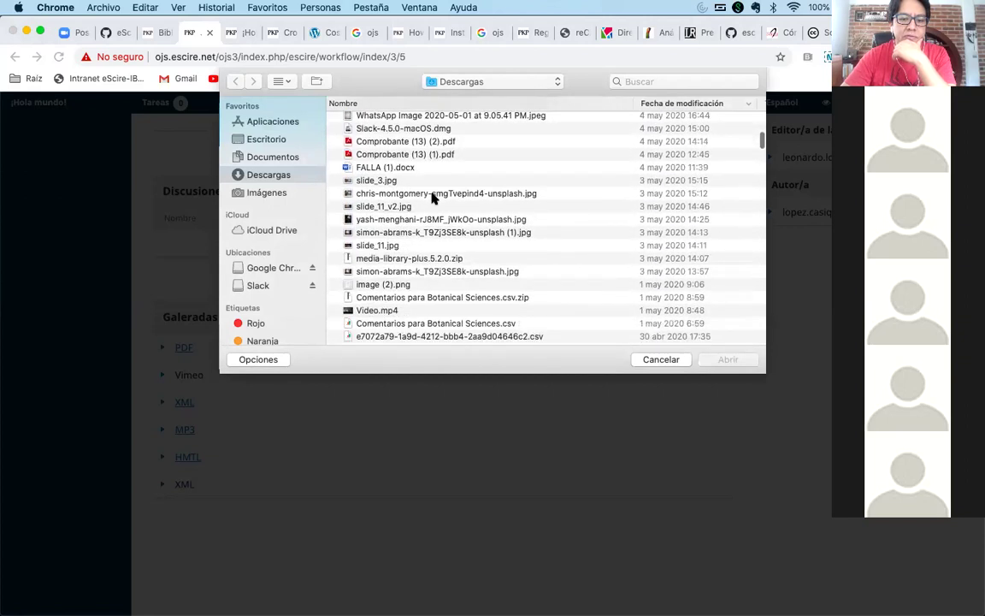
click(655, 81)
text(xml)
key(Return)
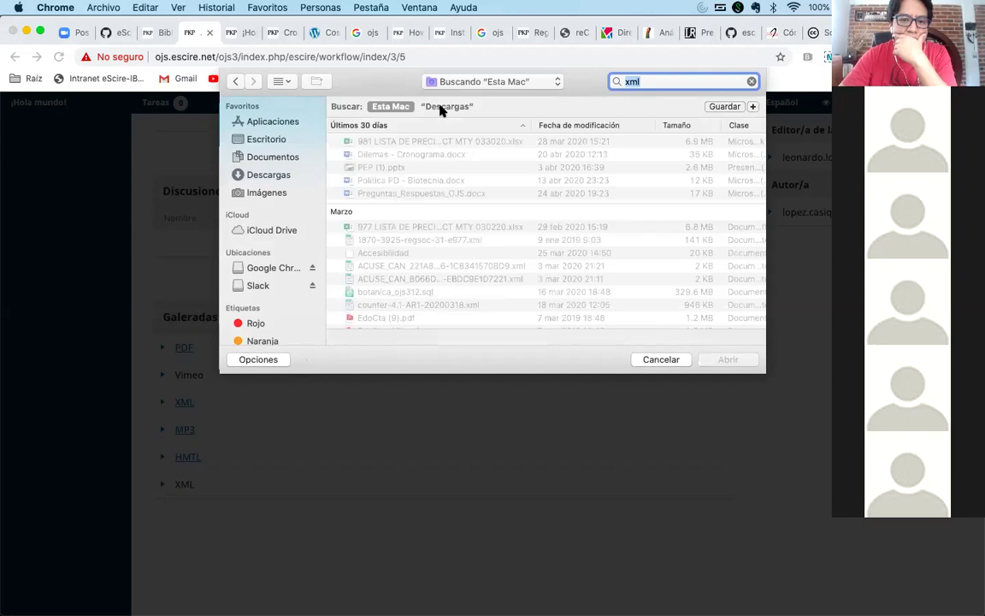
click(442, 106)
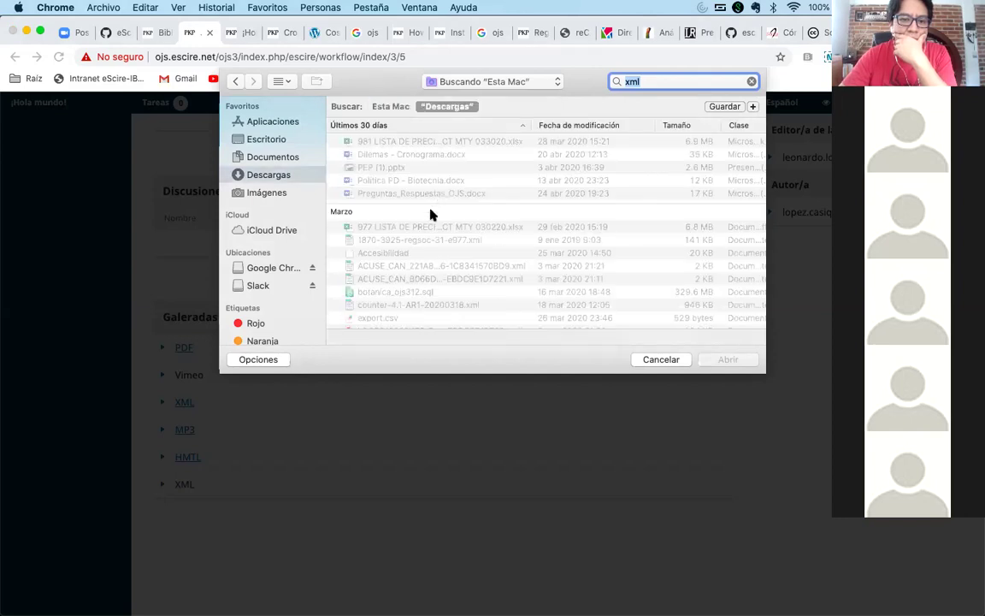
click(410, 242)
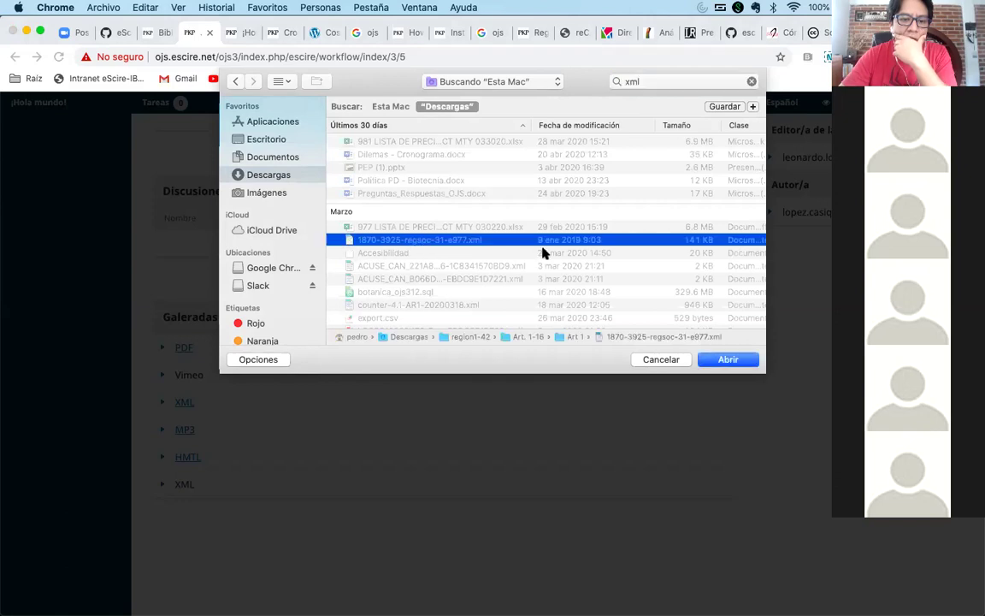
click(726, 360)
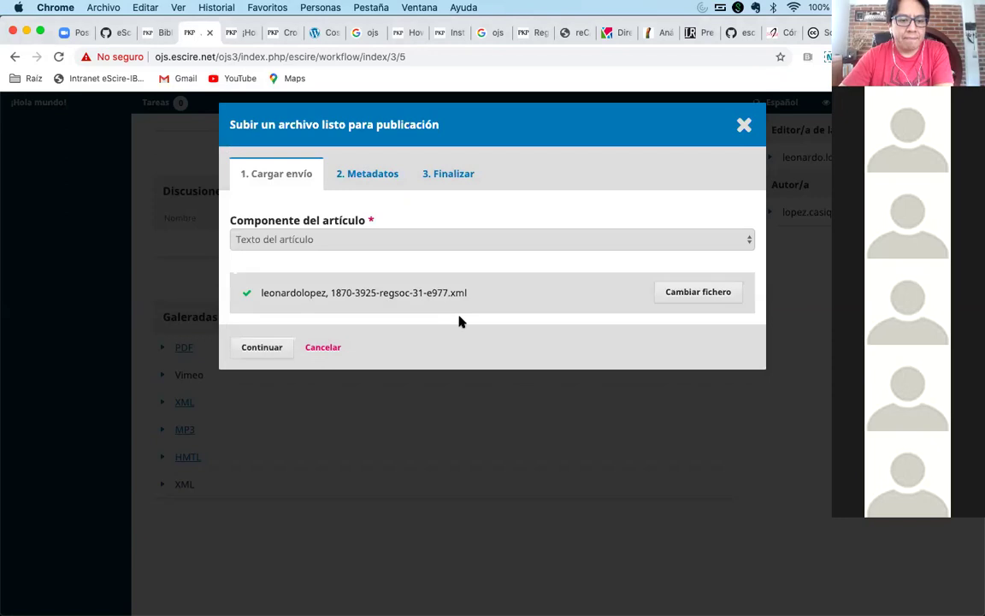
click(266, 348)
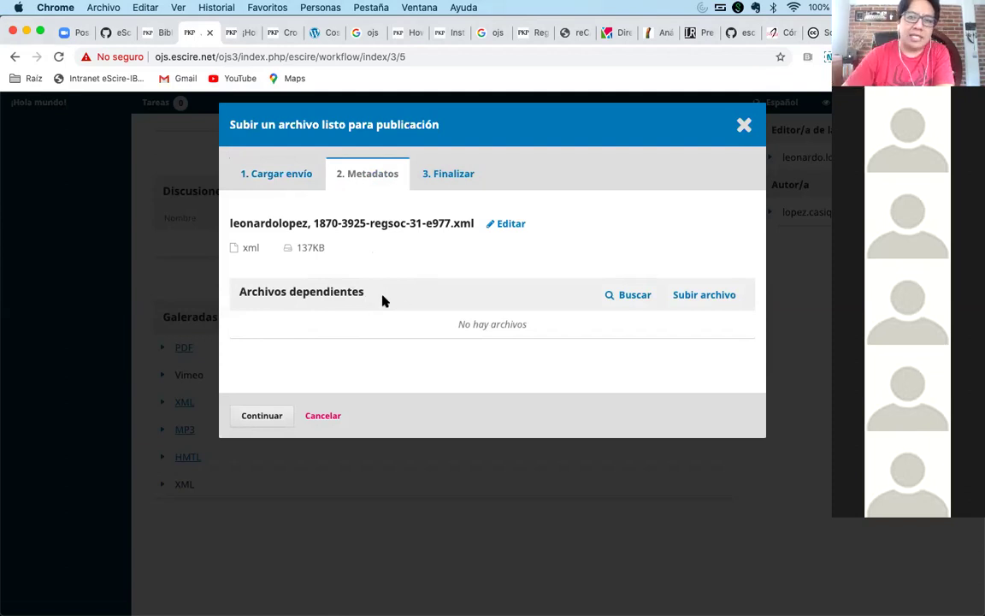
Upload Tabla1.jpg as a dependent file of the XML with the component Imagen, leaving its metadata blank
click(703, 300)
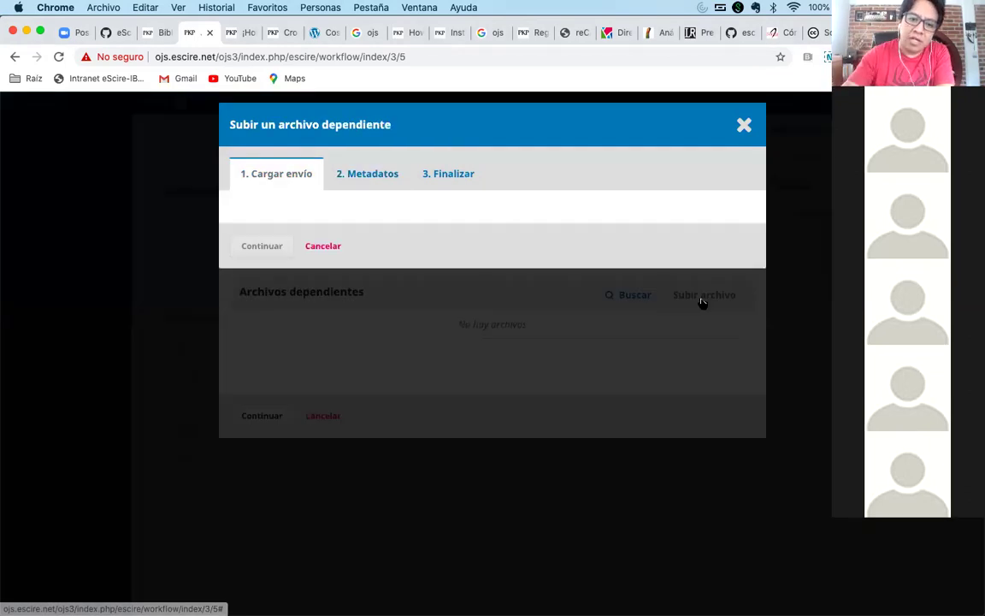
click(389, 244)
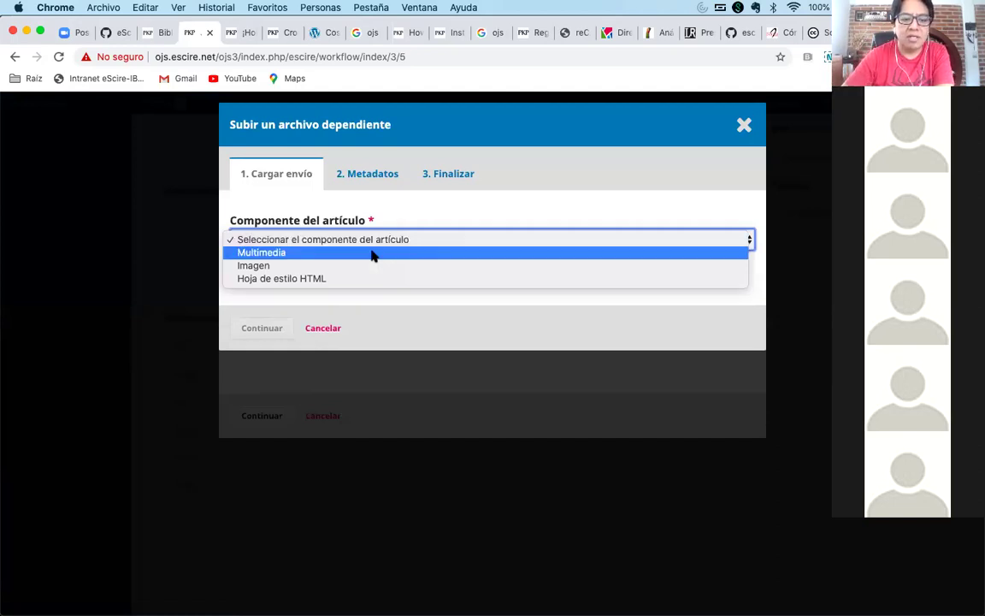
click(356, 266)
click(699, 313)
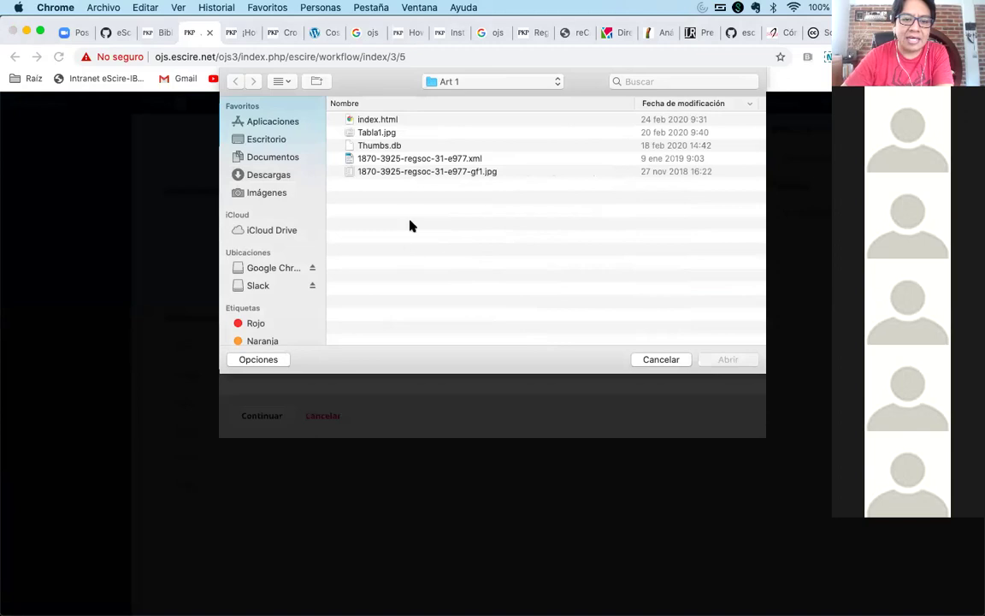
click(374, 136)
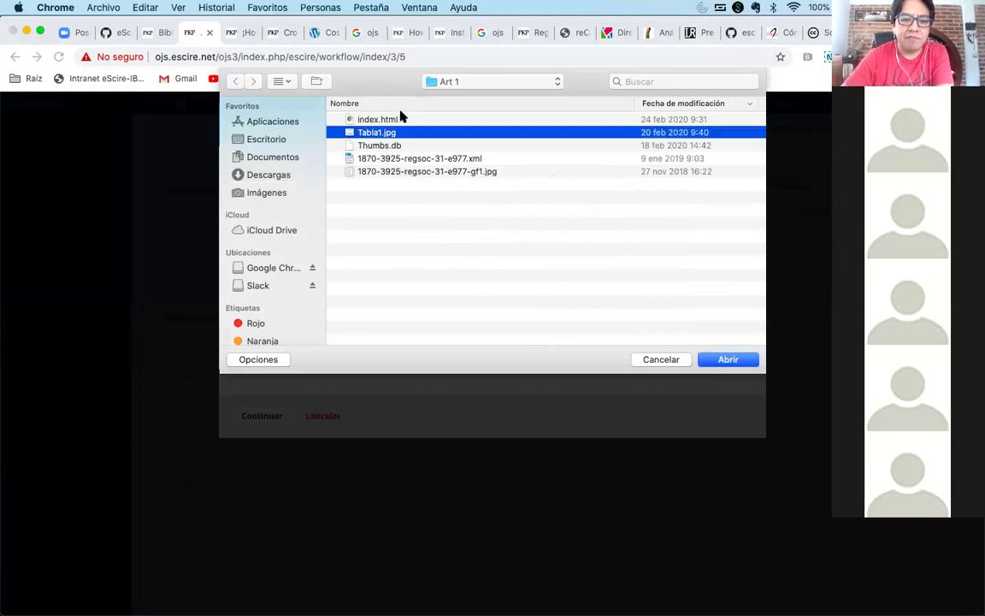
click(724, 360)
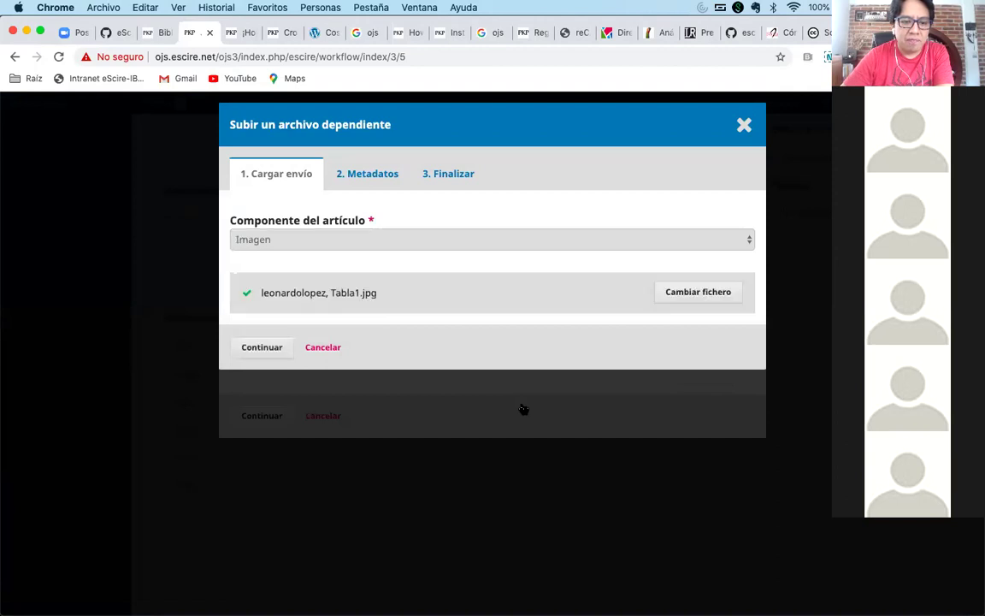
click(266, 347)
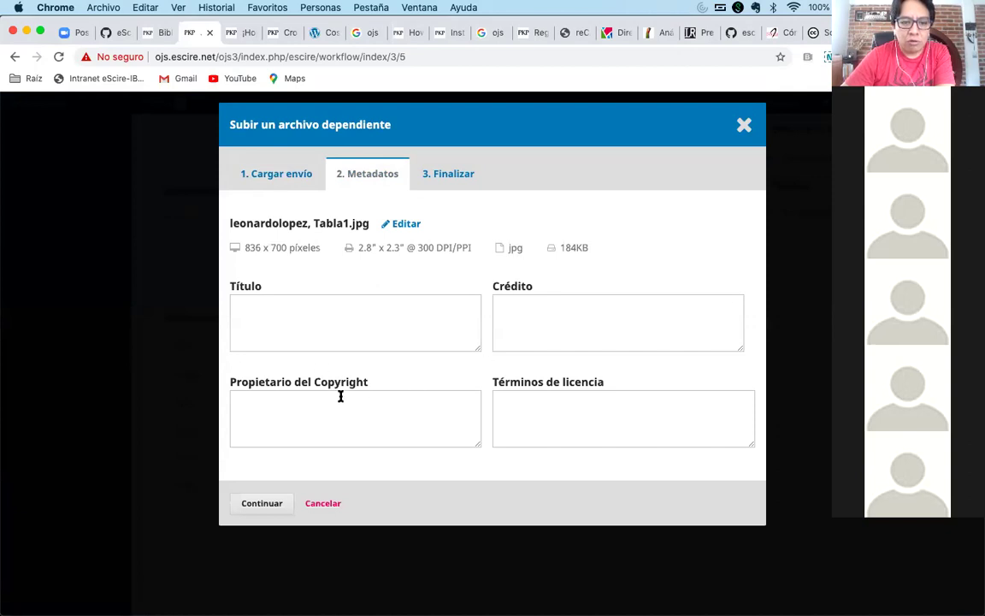
click(261, 510)
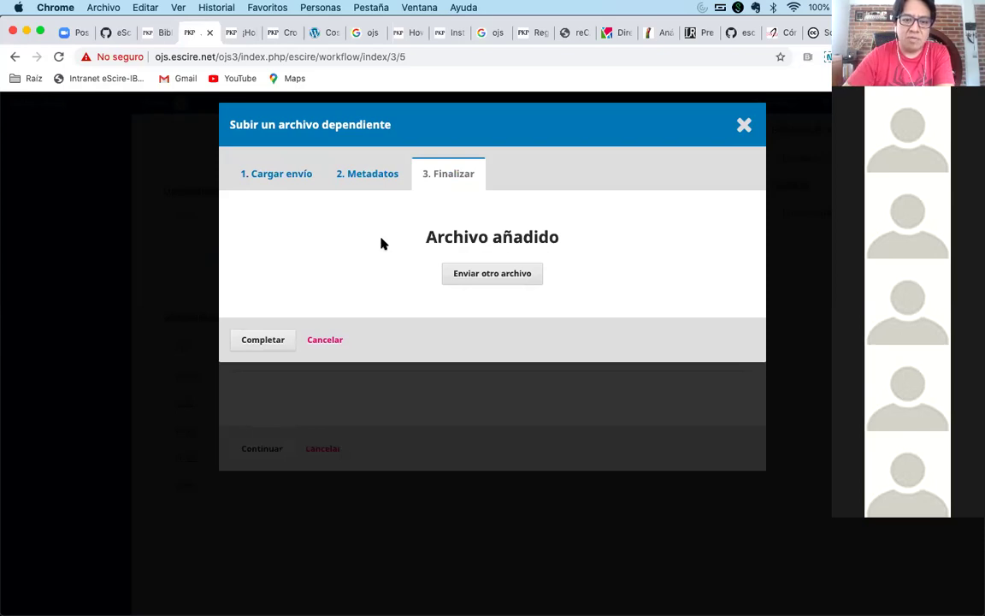
Upload 1870-3925-regsoc-31-e977-gf1.jpg as another dependent file with the component Imagen, and complete the galley upload
click(490, 279)
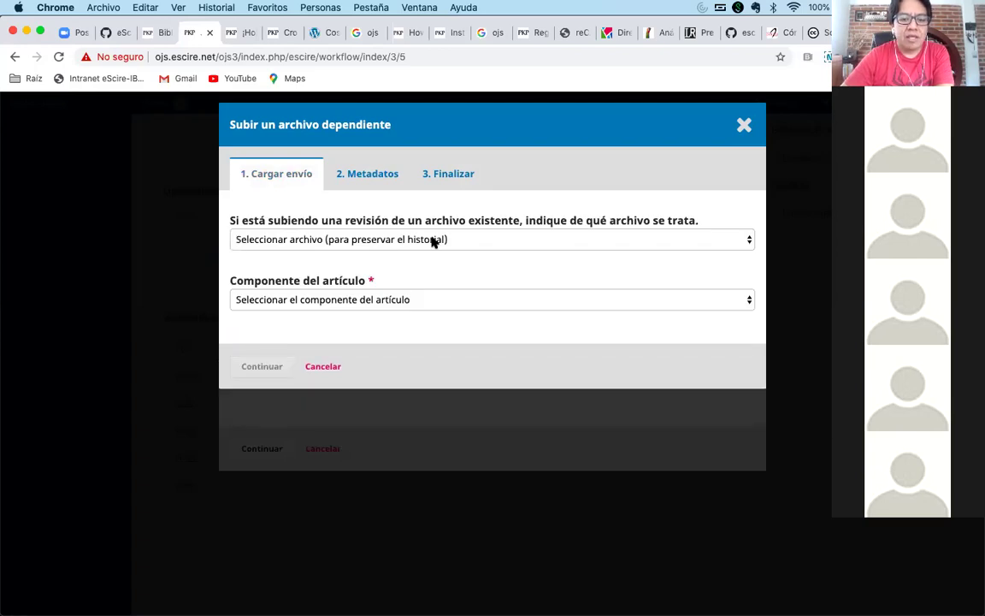
click(434, 241)
click(433, 241)
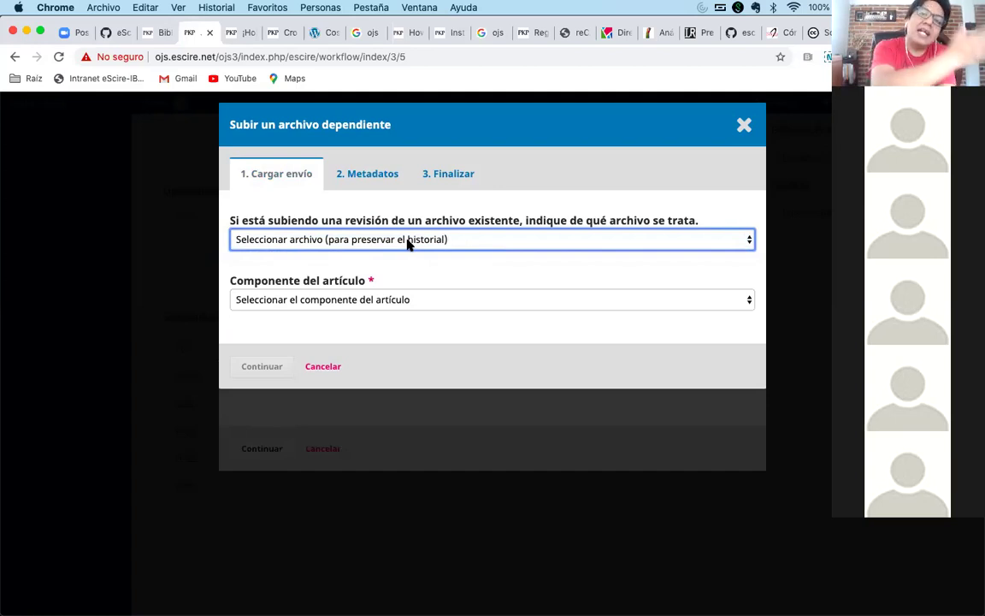
click(407, 303)
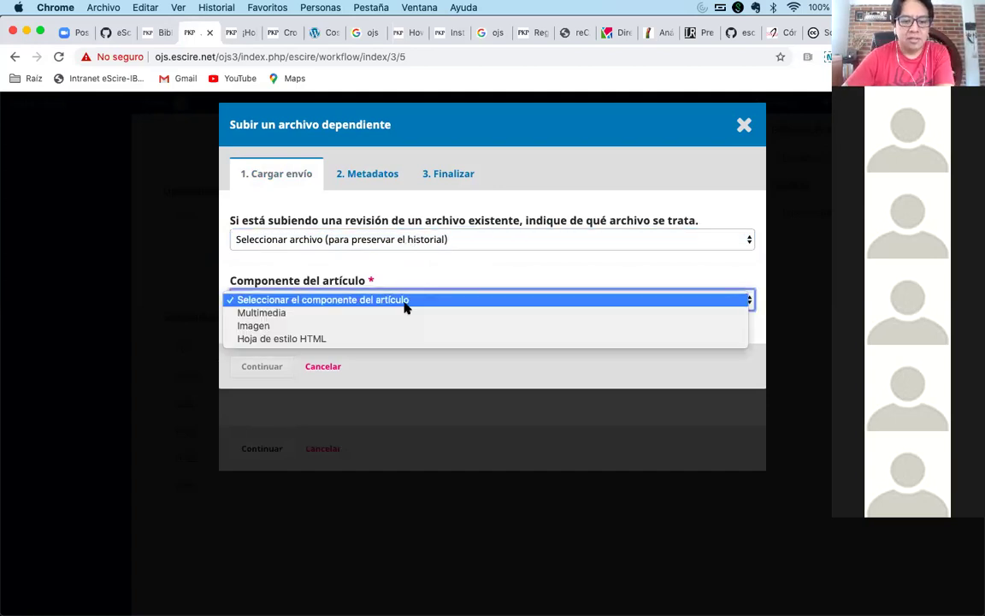
click(366, 328)
click(694, 372)
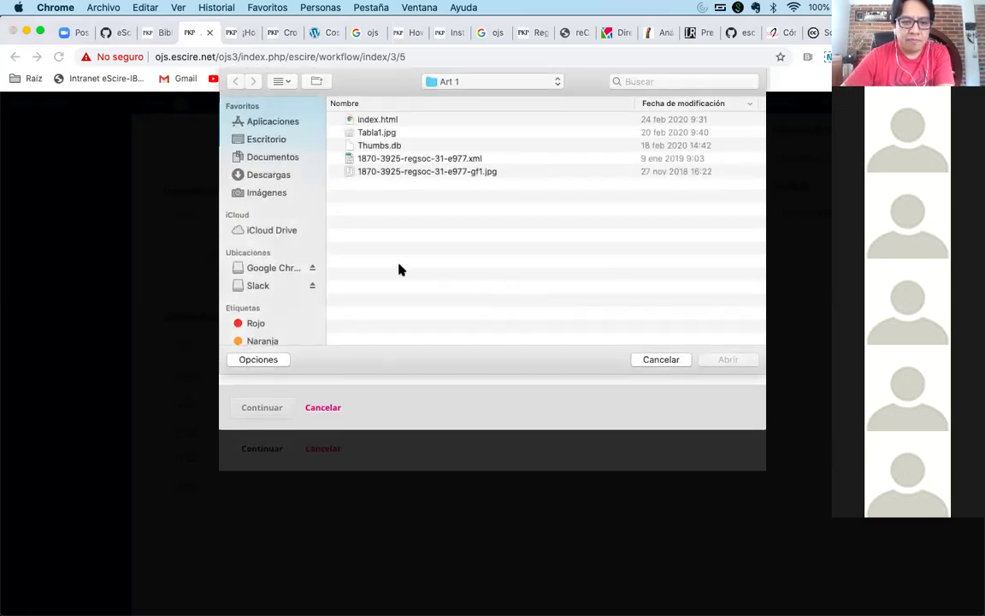
click(430, 173)
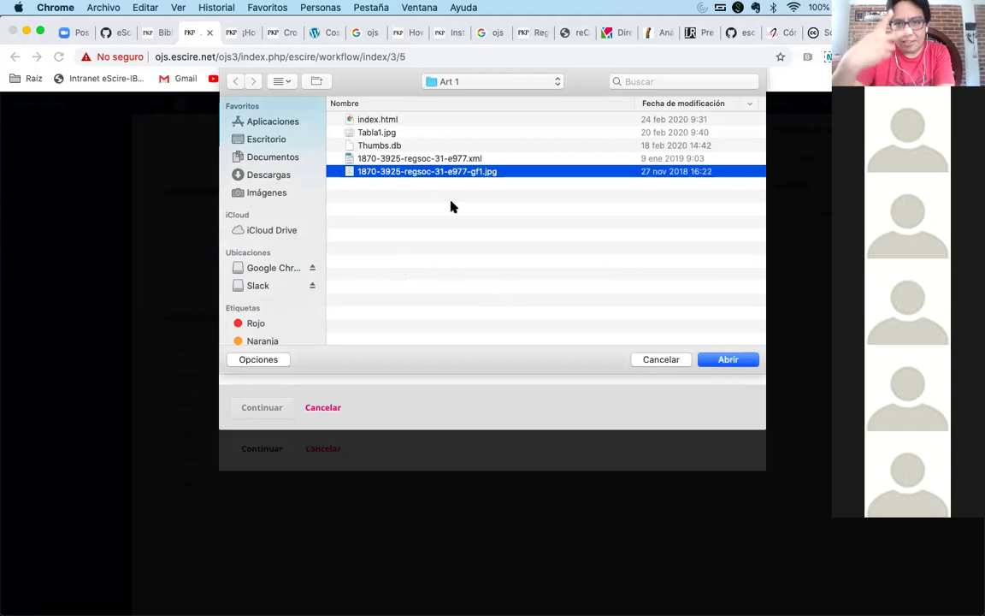
click(723, 359)
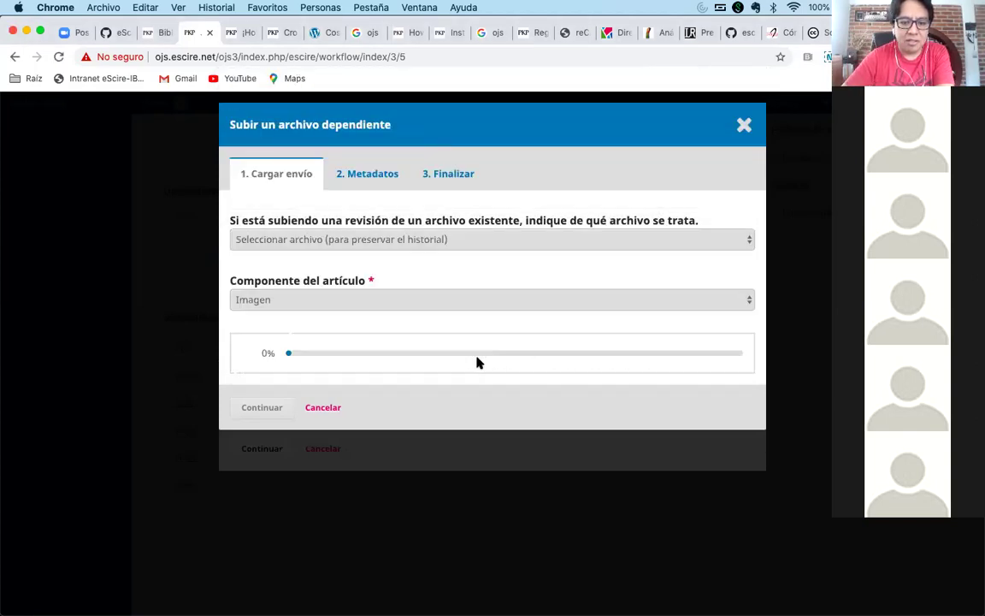
click(272, 405)
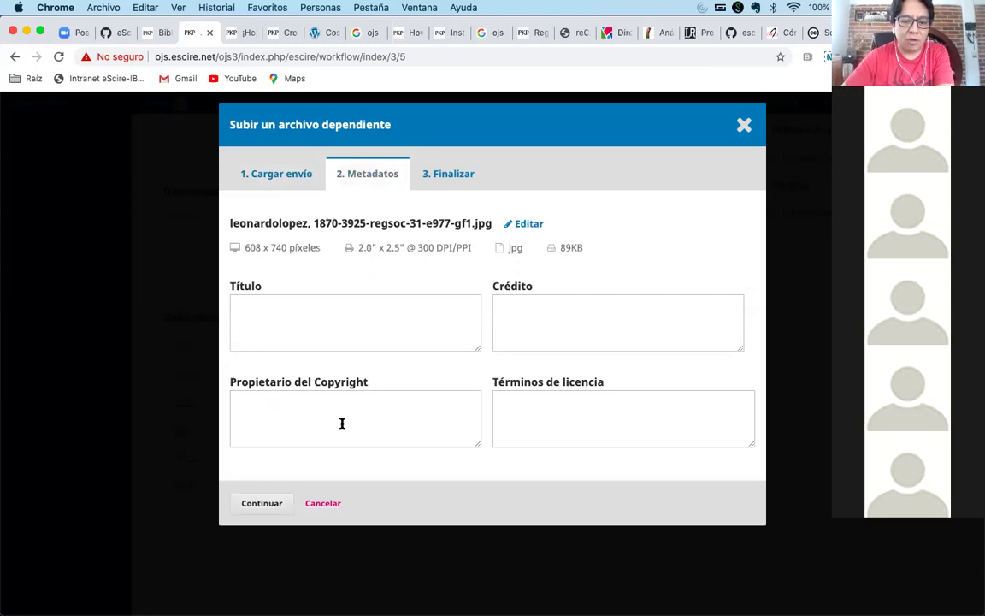
click(253, 502)
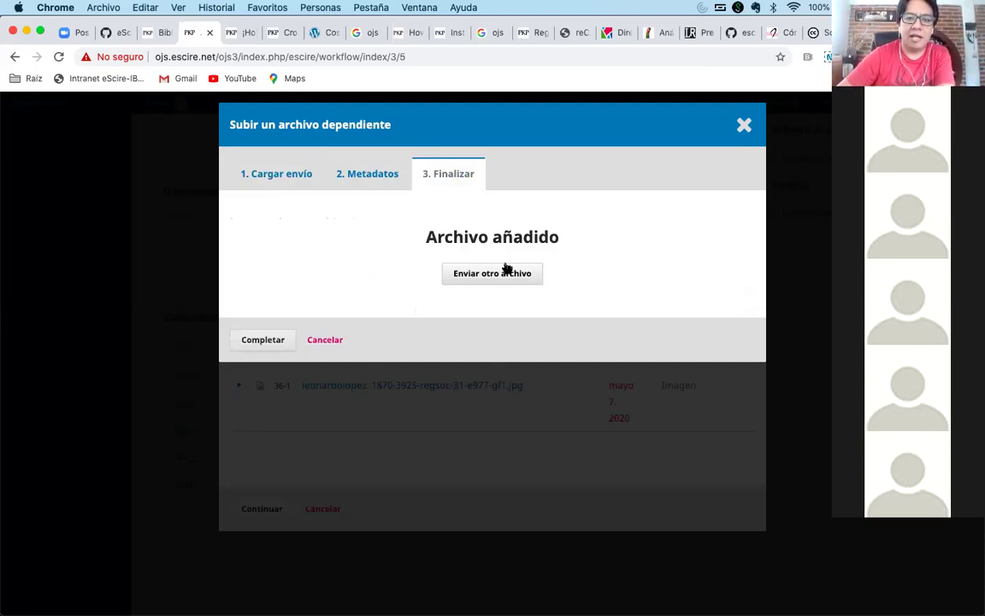
click(260, 340)
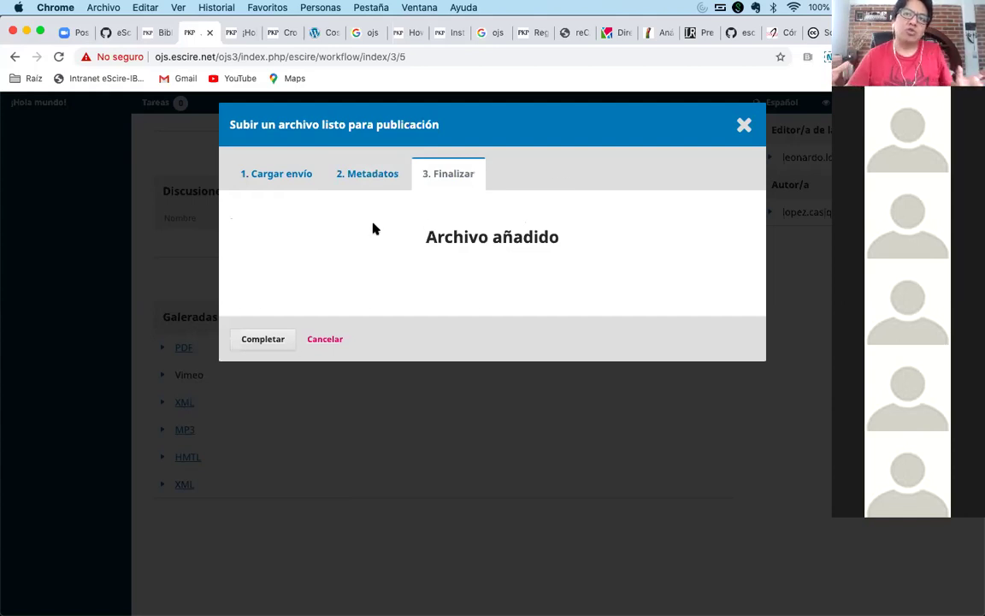
click(260, 340)
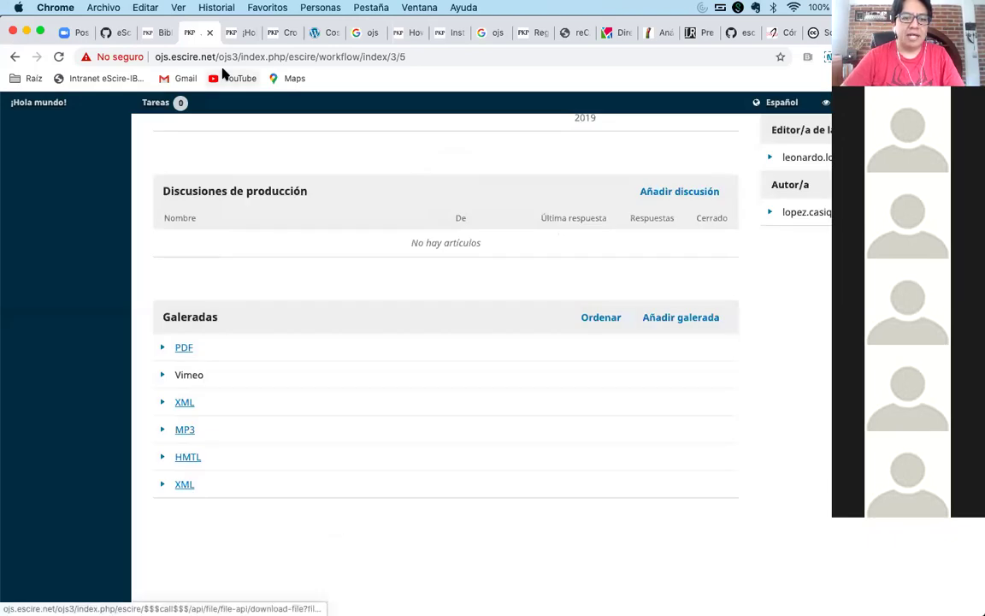
Compare the article's galleys on the journal's public site with the Galeradas list in the workflow
click(236, 36)
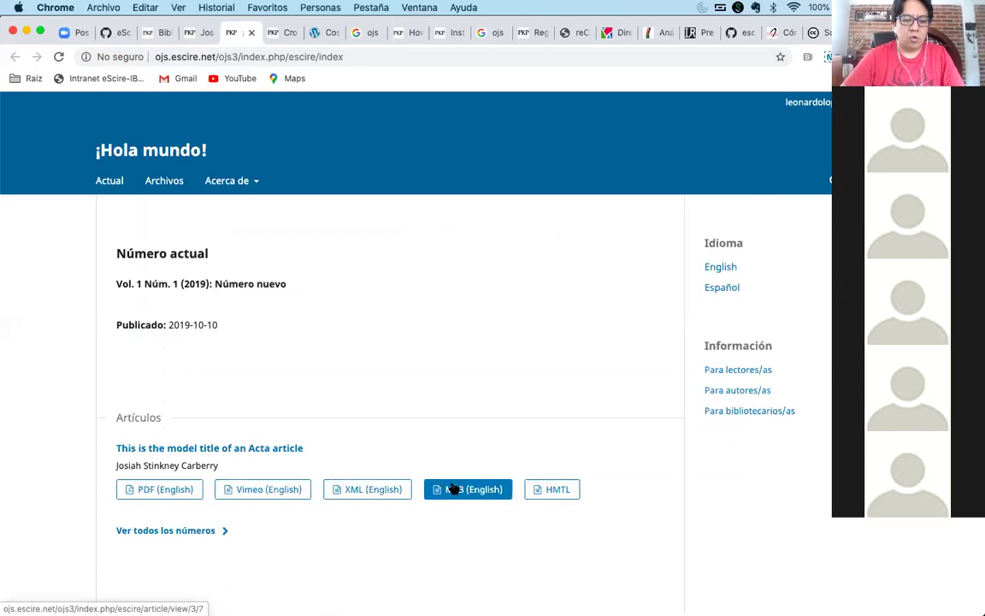
click(192, 34)
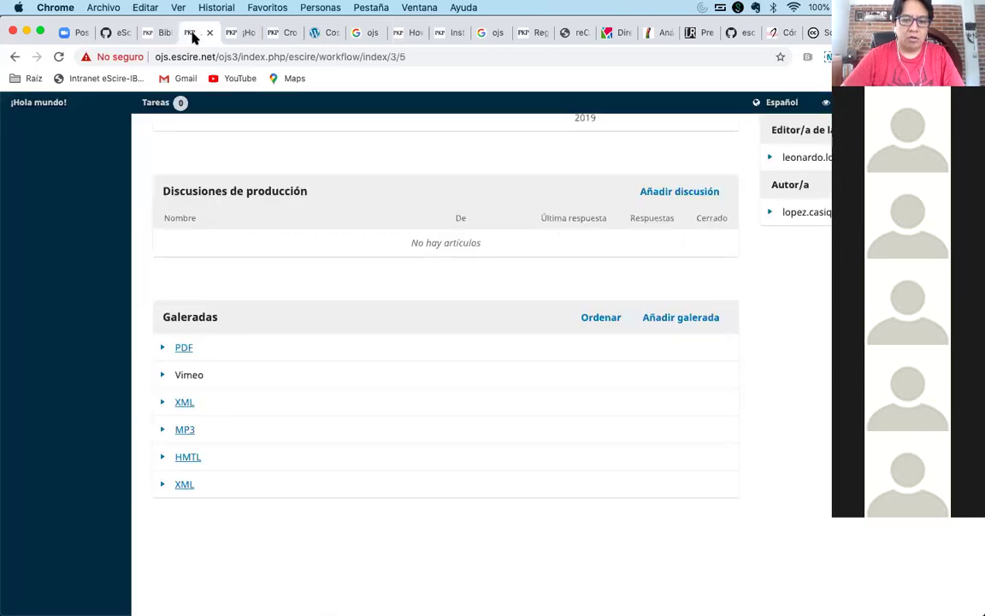
click(236, 34)
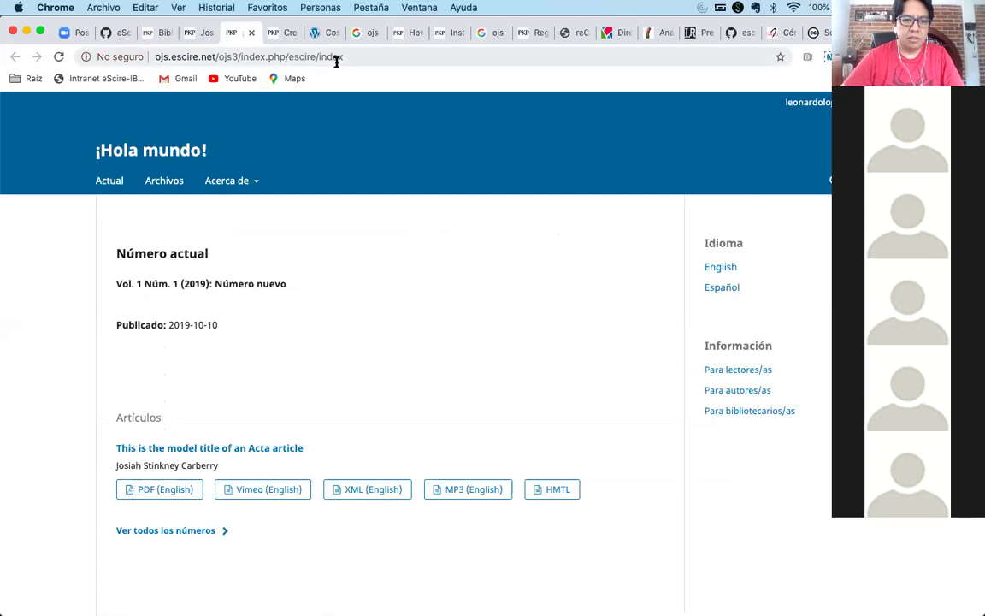
Check the new XML galley's options in the workflow, reload the journal's public site, and open that galley to review the rendered article
click(203, 35)
click(163, 484)
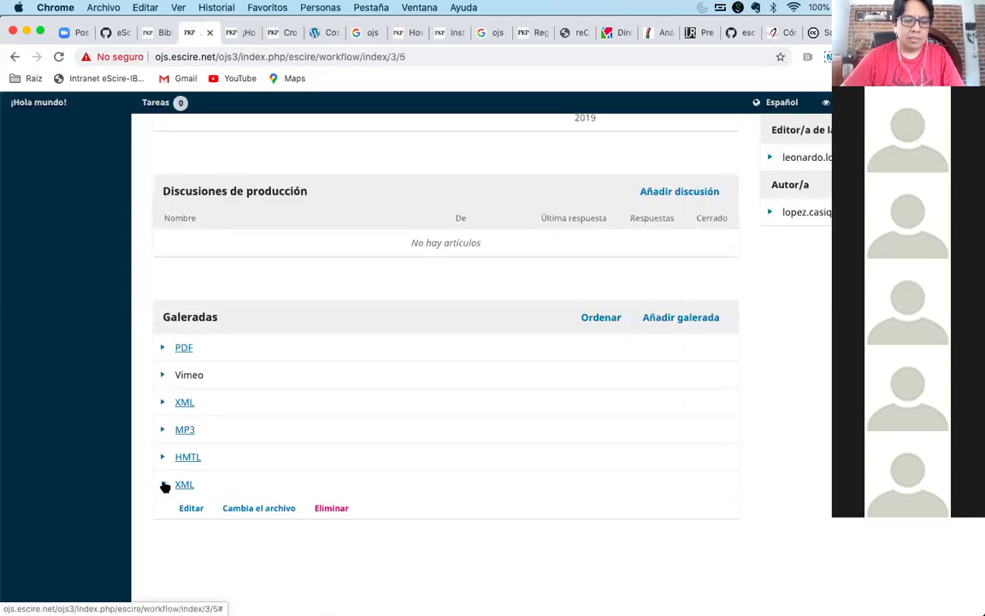
click(232, 34)
click(380, 56)
key(Return)
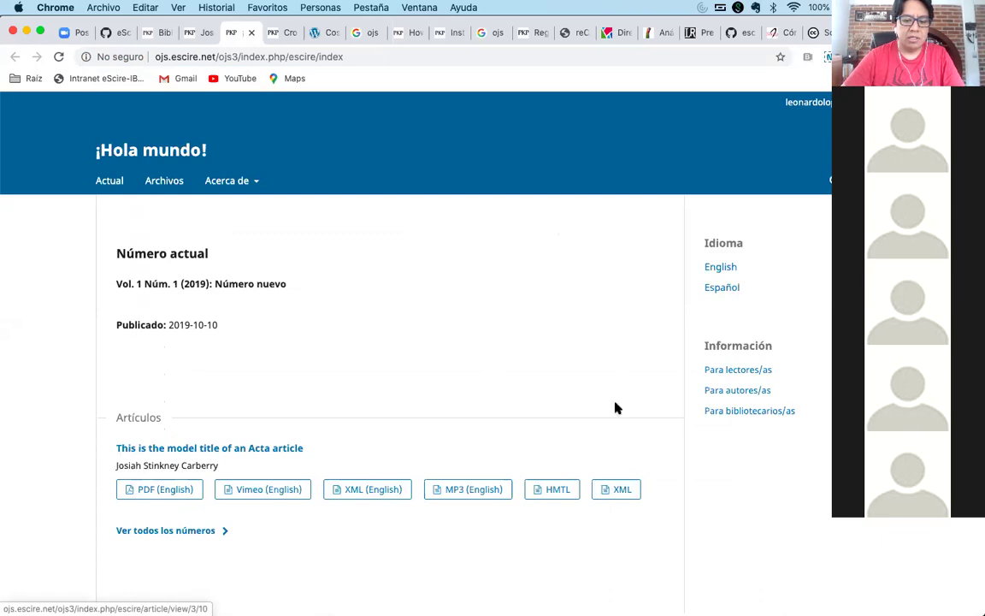
click(619, 494)
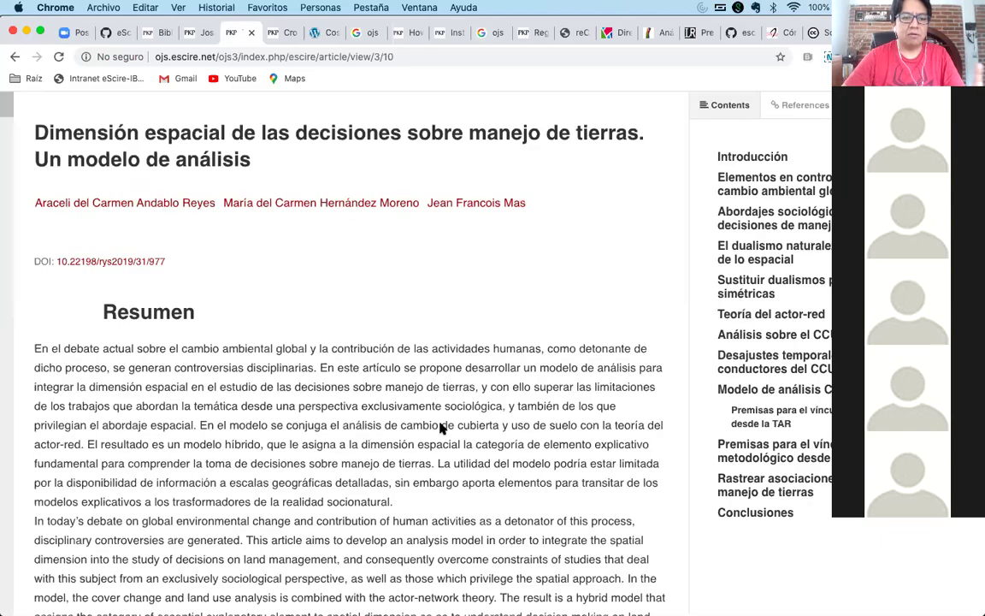
scroll(441, 427, down, 10)
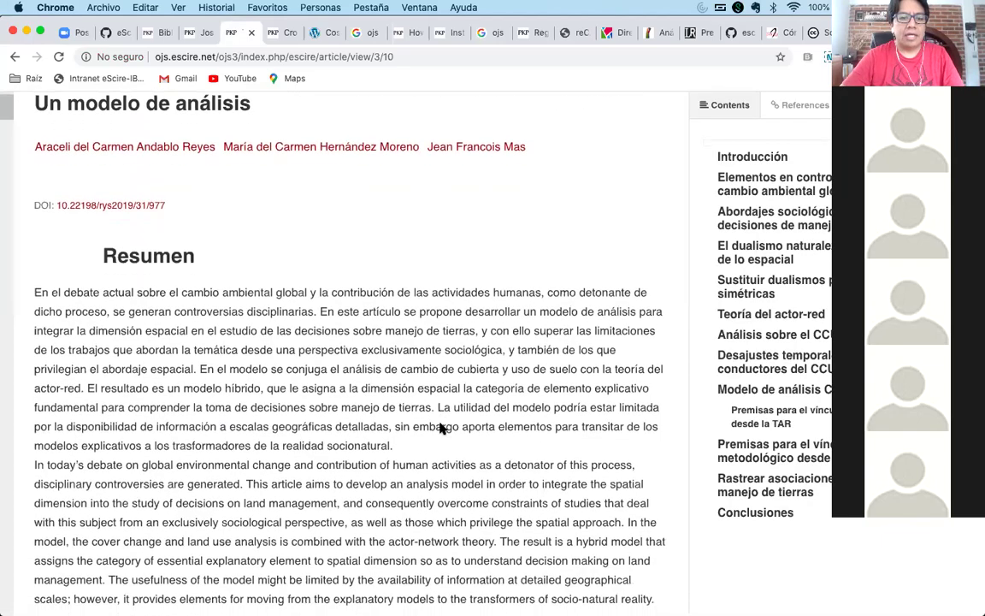
scroll(442, 428, up, 10)
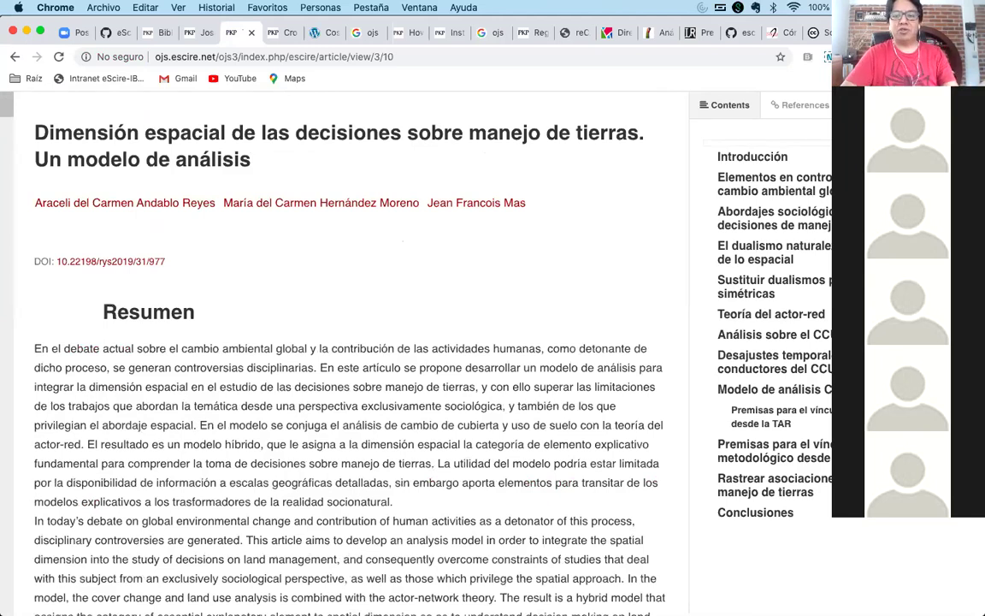
Check the file attached to the last XML galley through its file replacement dialog, closing it without uploading anything
click(201, 33)
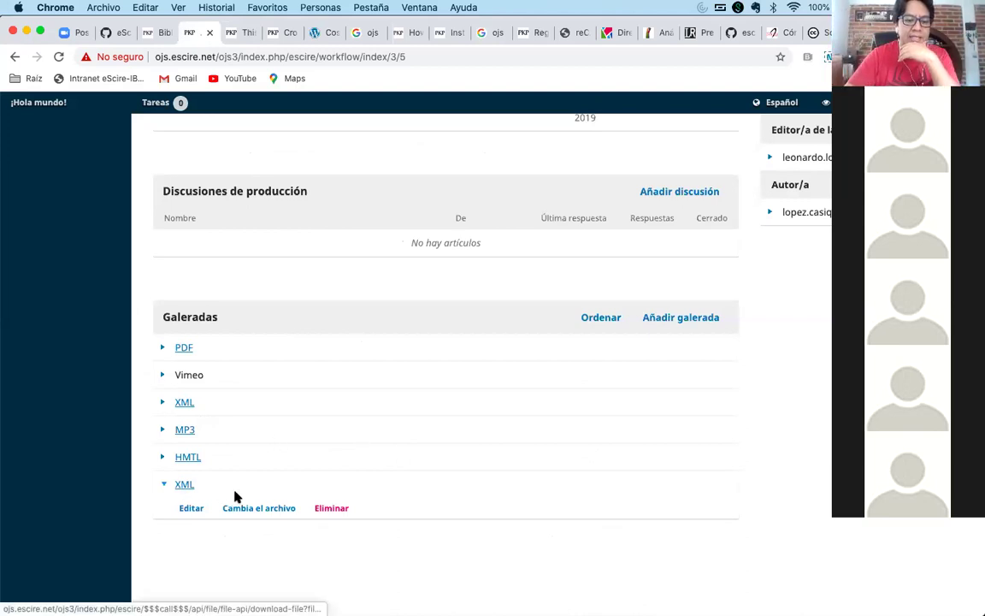
click(256, 510)
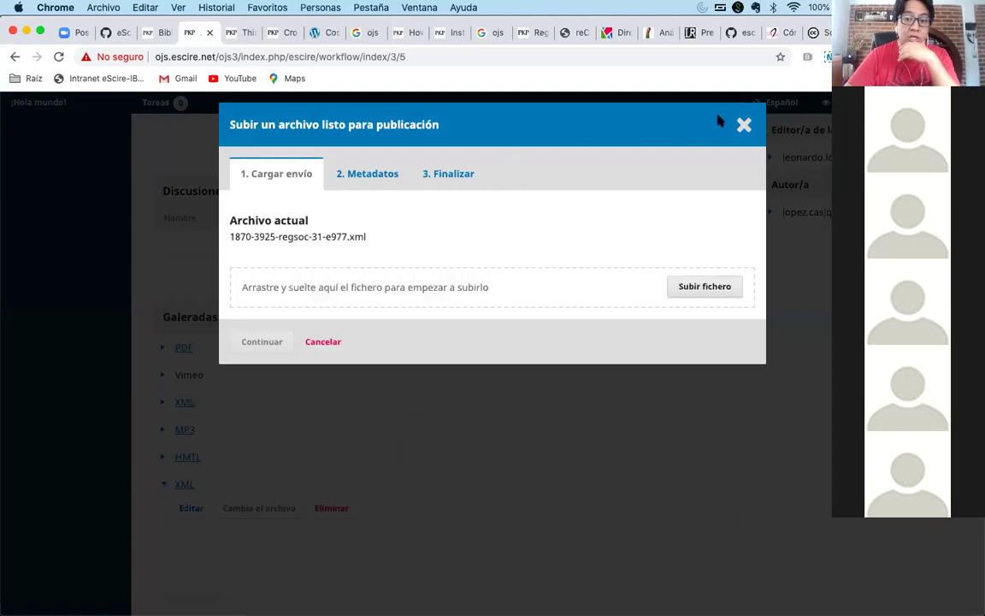
click(744, 125)
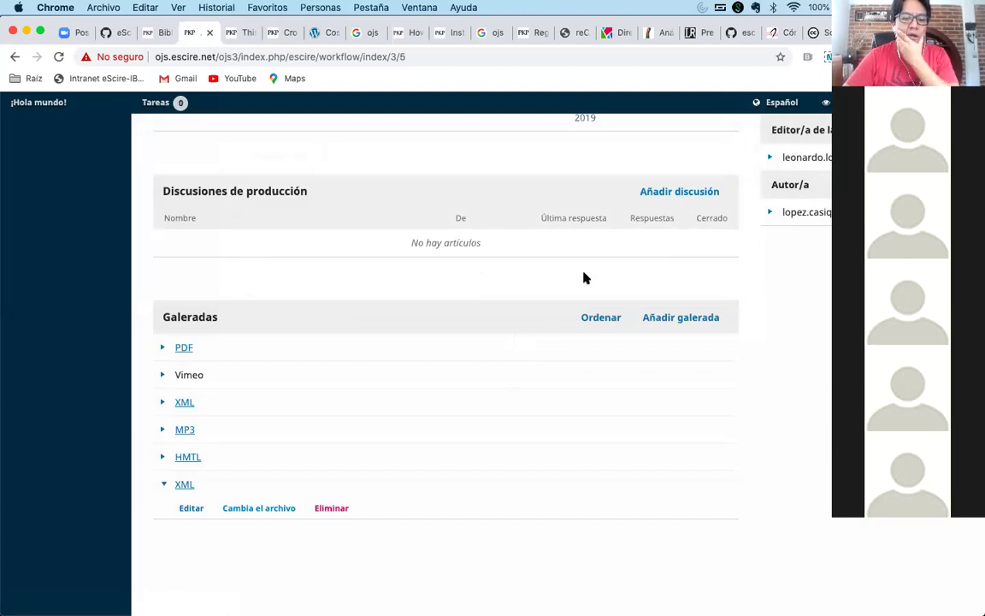
Browse the archived and active submissions, and reopen the archived article "This is the model title of an Acta article"
scroll(496, 293, up, 5)
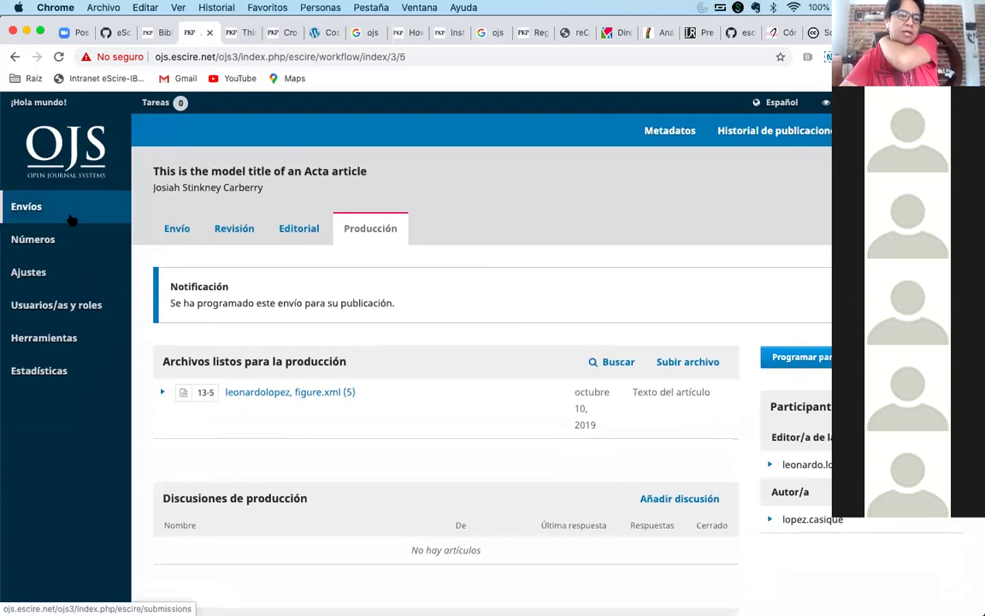
click(41, 207)
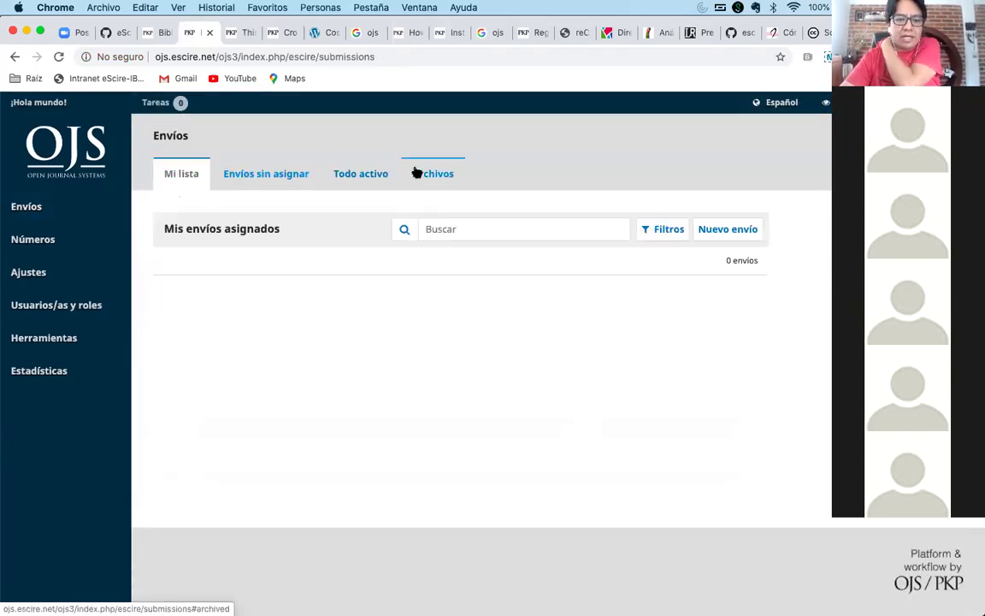
click(427, 176)
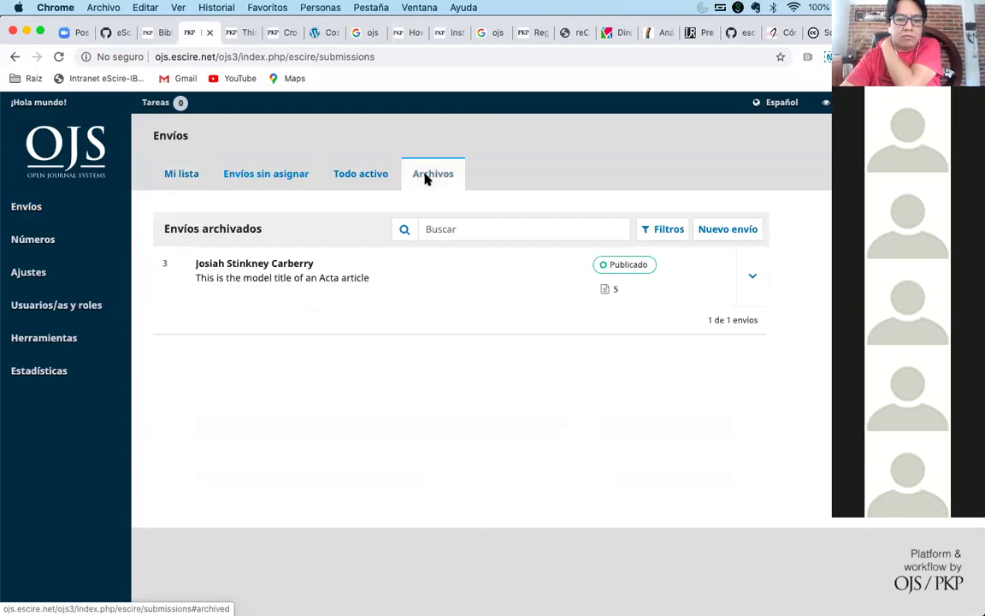
click(360, 174)
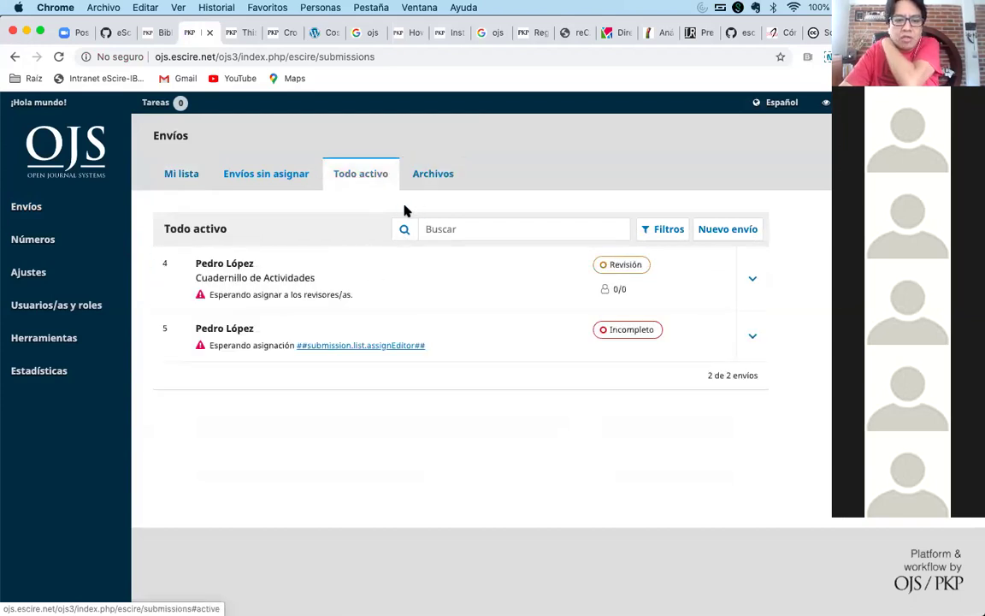
click(435, 188)
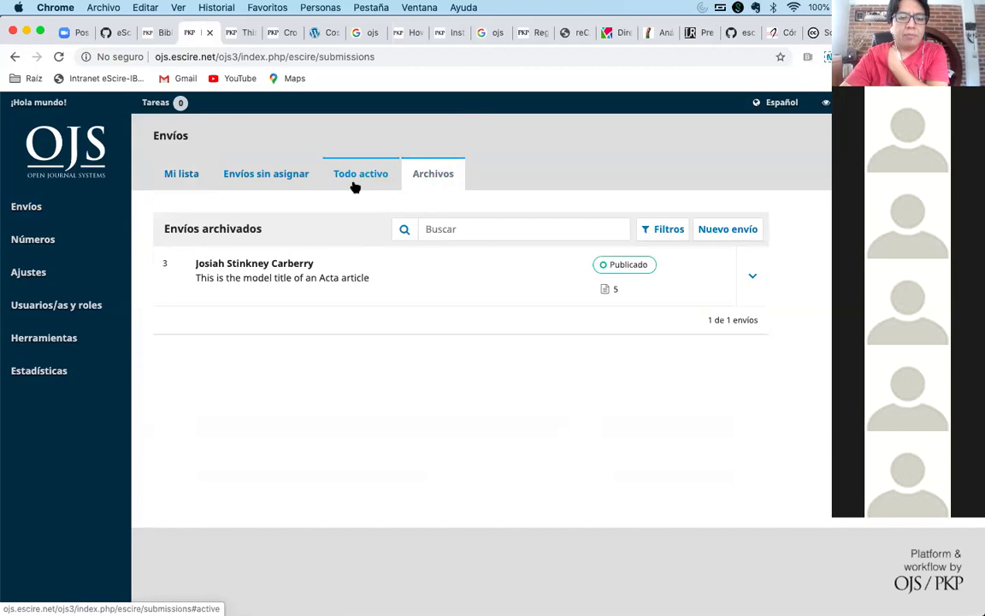
click(244, 265)
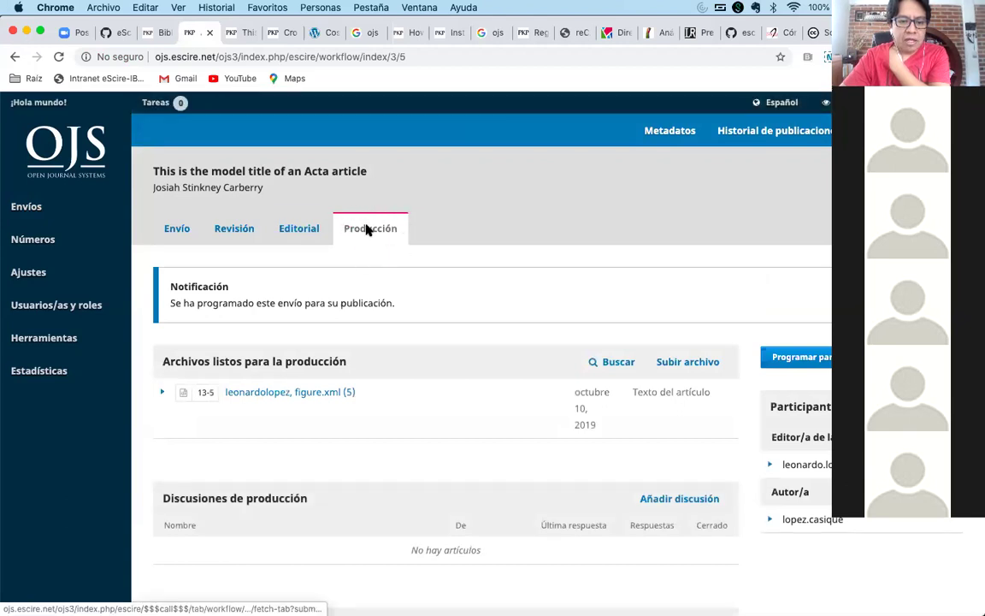
Show the form for creating a new galley in the article's Galeradas list and cancel it without saving
scroll(400, 288, down, 5)
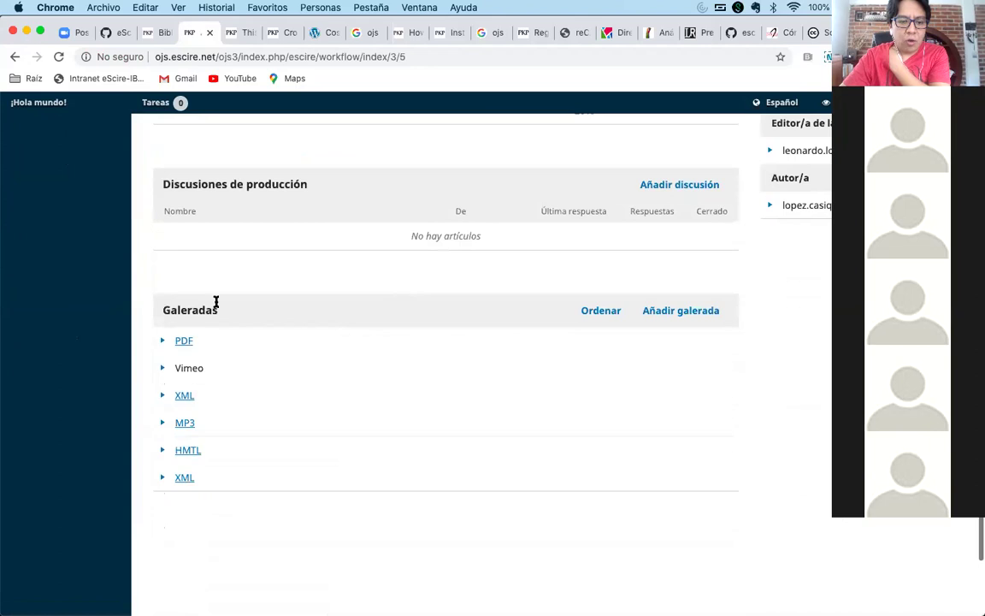
click(680, 313)
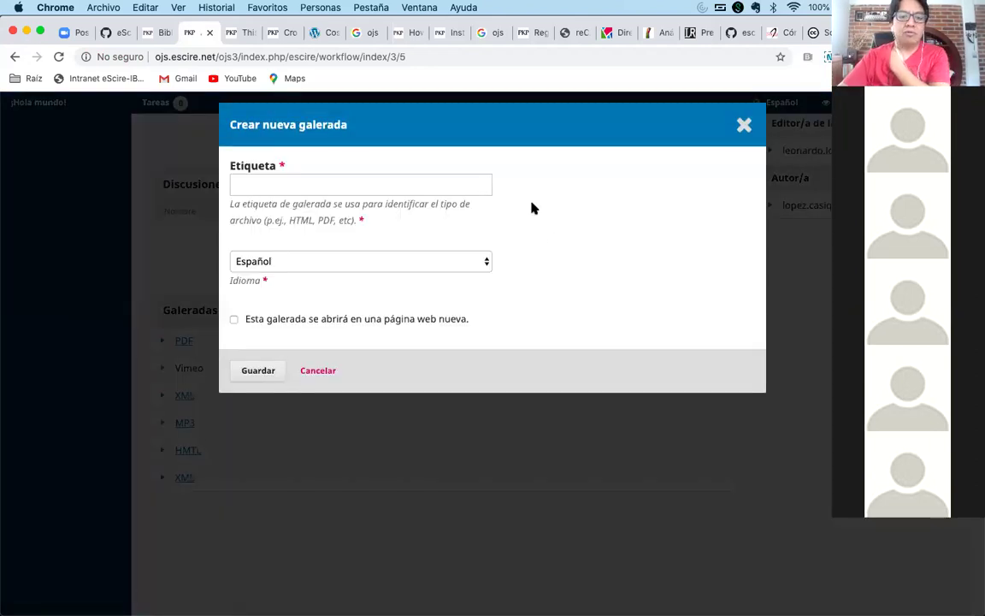
click(318, 371)
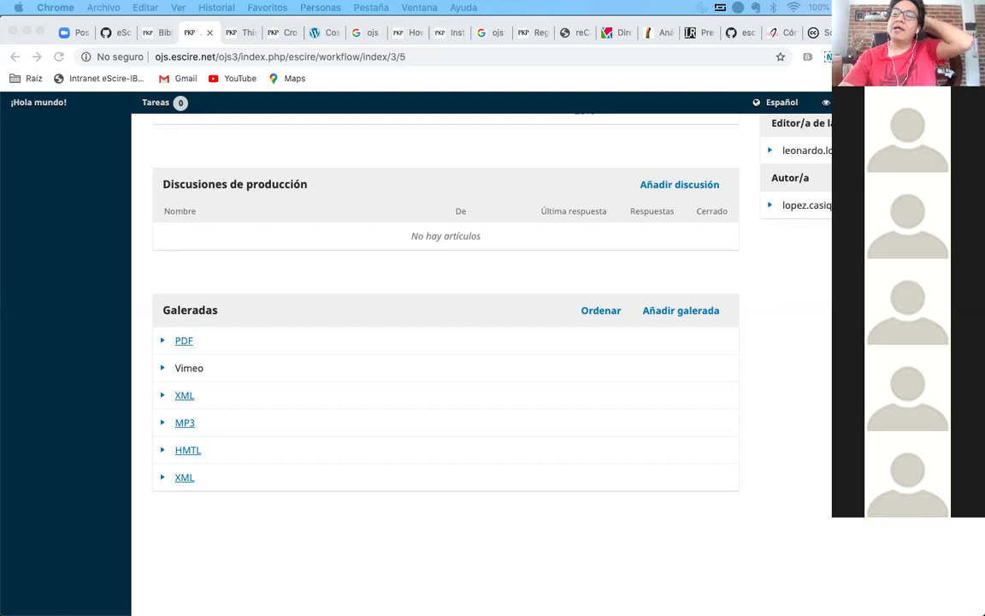
click(378, 396)
scroll(378, 396, up, 6)
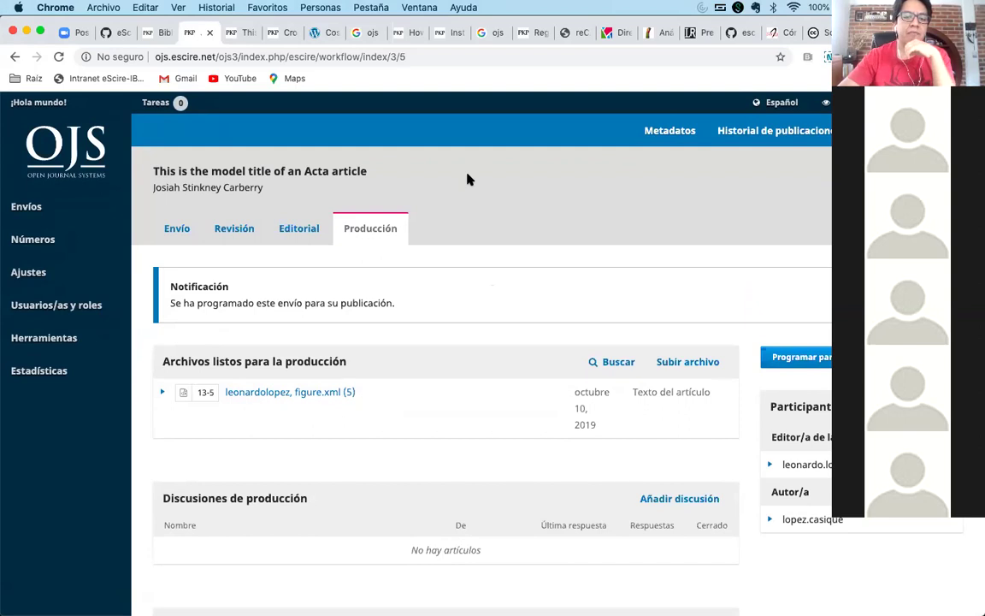
Export "This is the model title of an Acta article" with the DOAJ export module, with XML validation turned off
mouse_move(43, 338)
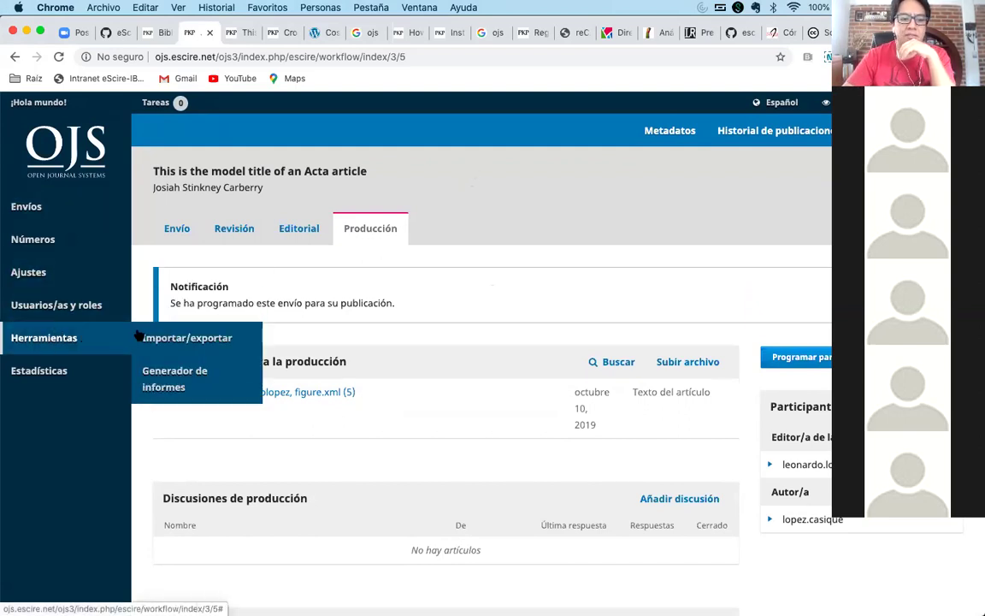
click(193, 340)
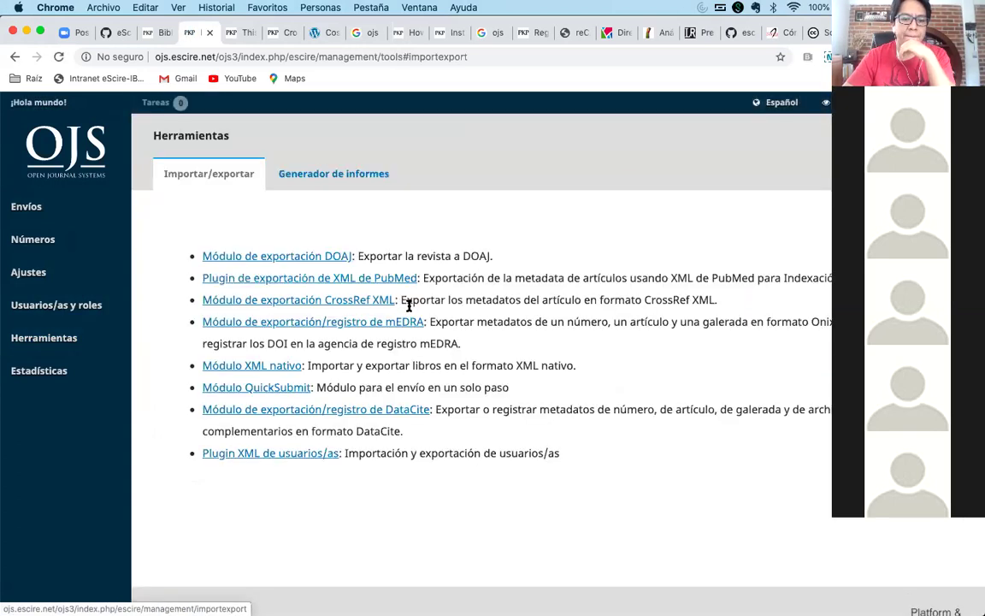
click(278, 257)
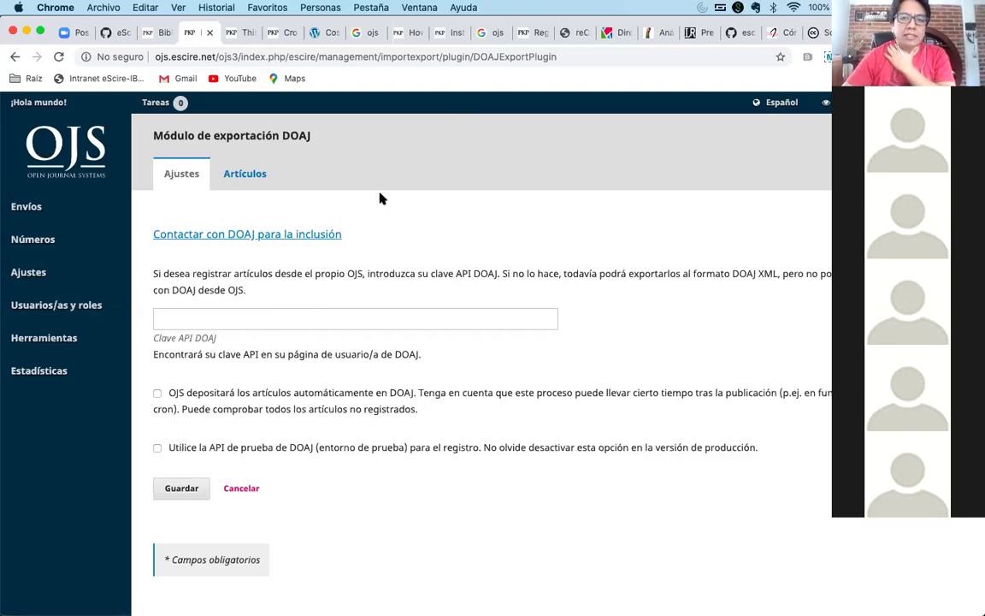
click(244, 175)
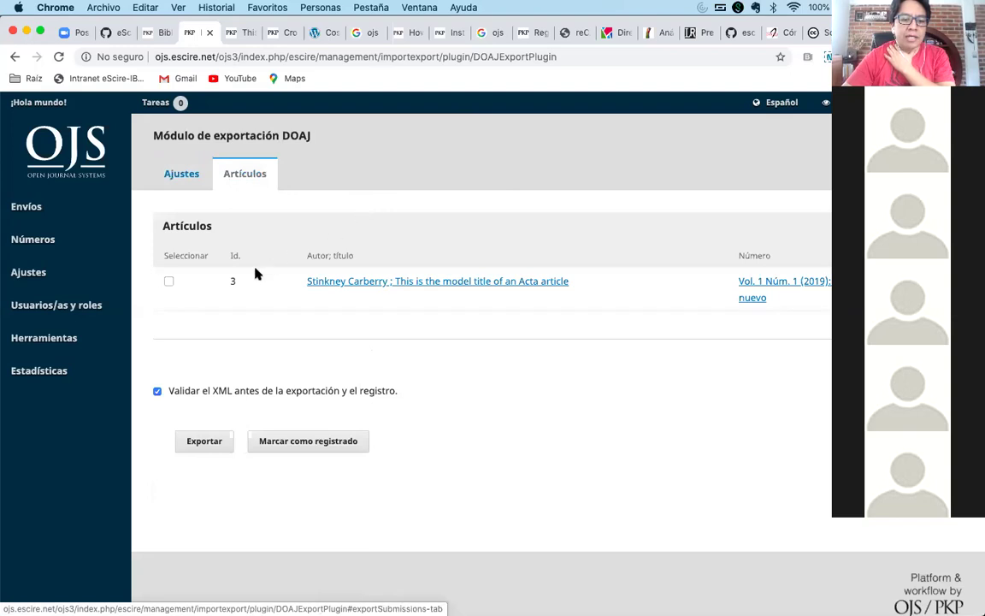
click(168, 282)
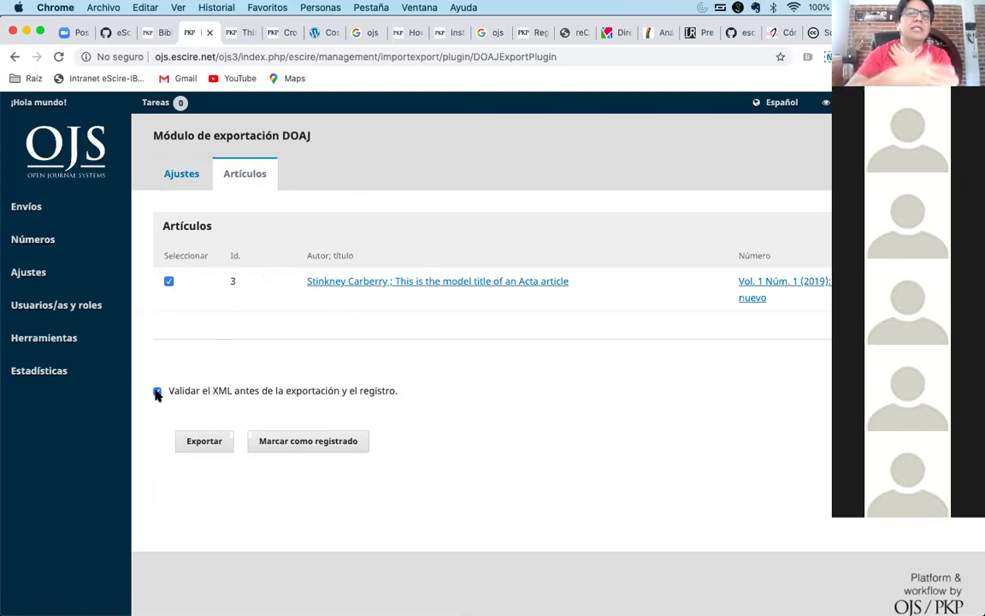
click(207, 442)
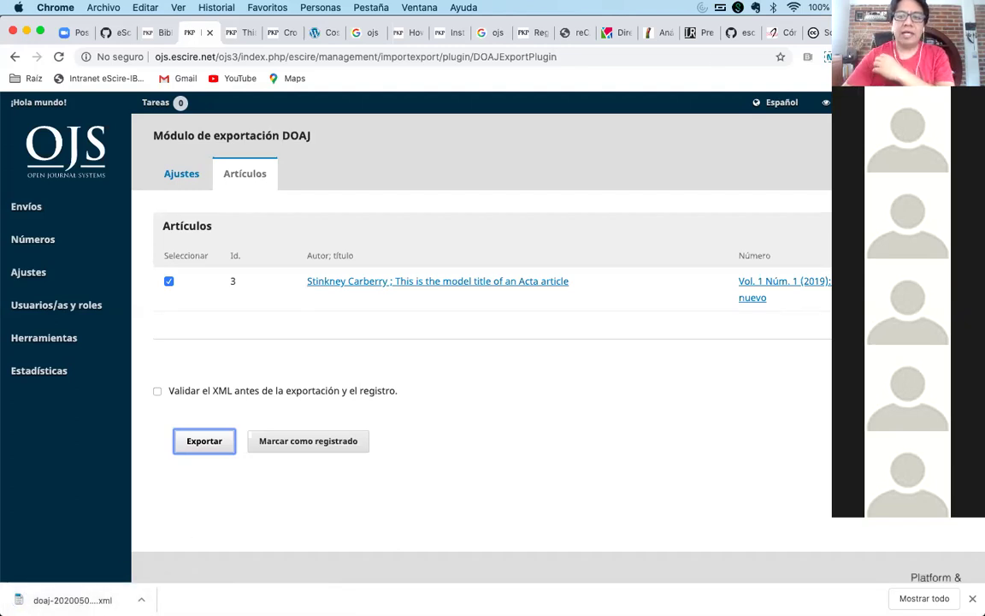
Search Google for doaj in a new tab, open the Directory of Open Access Journals site, and go to its login page
key(super+t)
text(doaj)
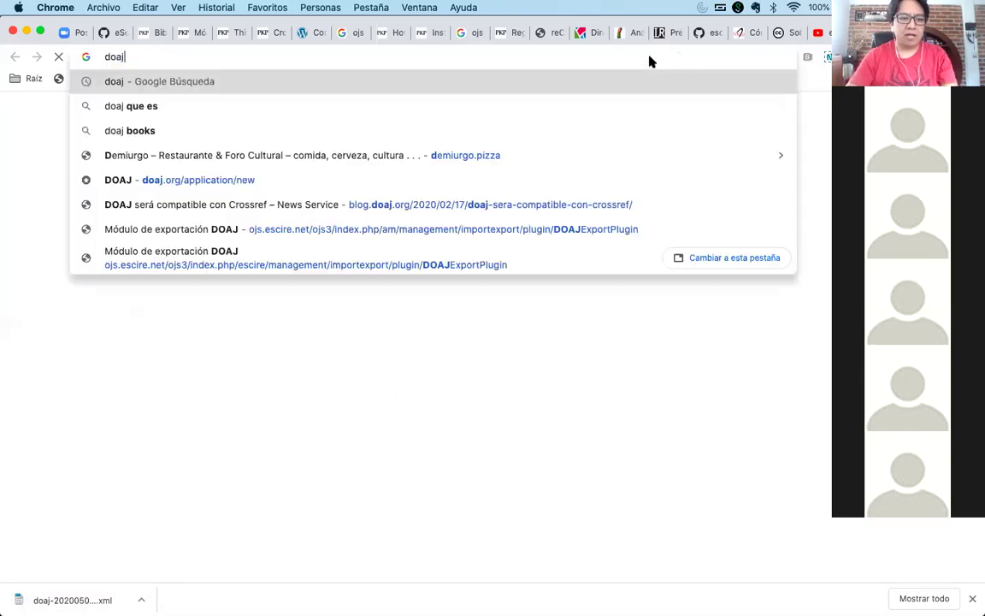
key(Return)
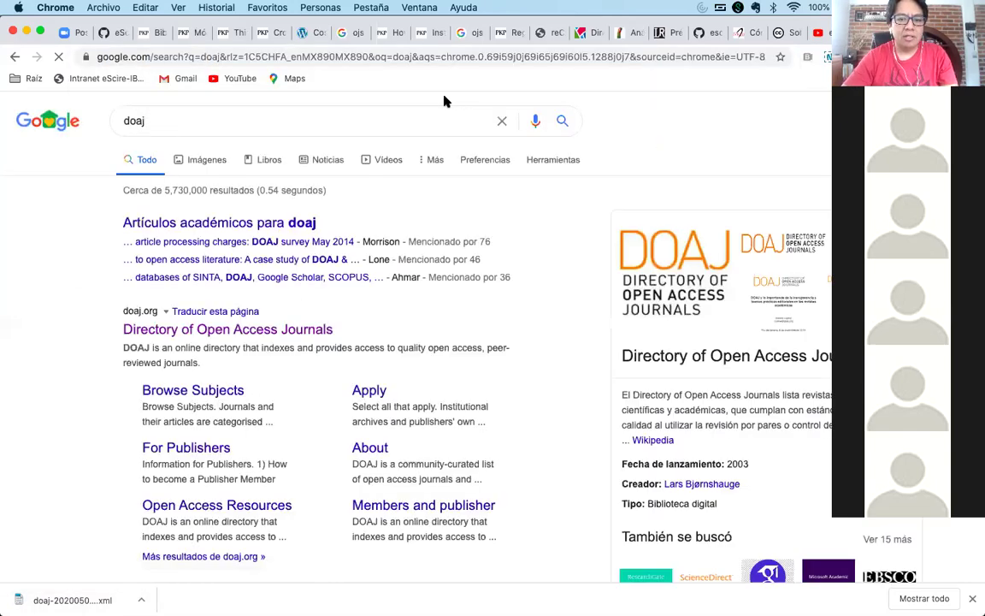
click(203, 331)
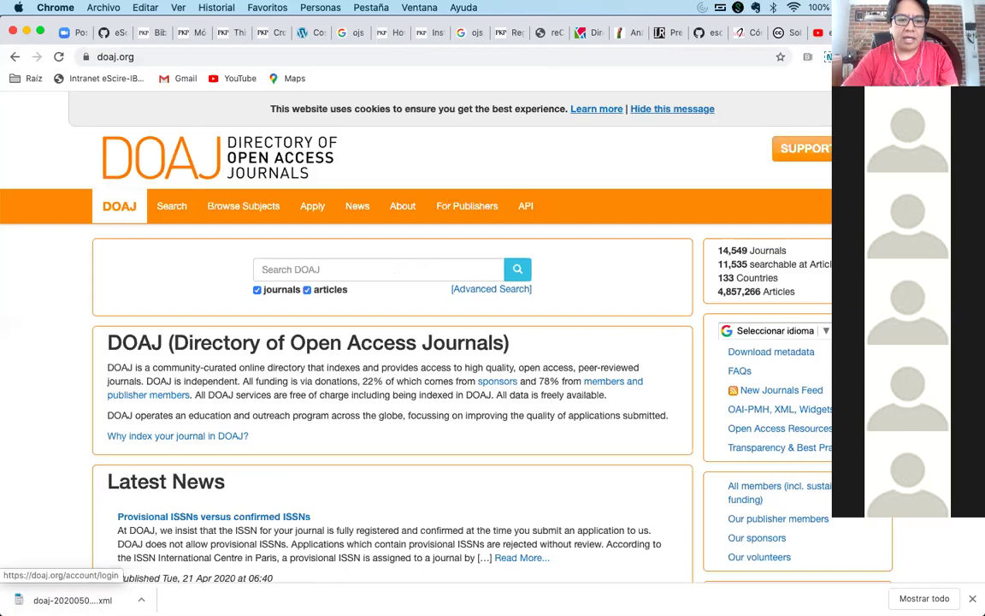
click(855, 206)
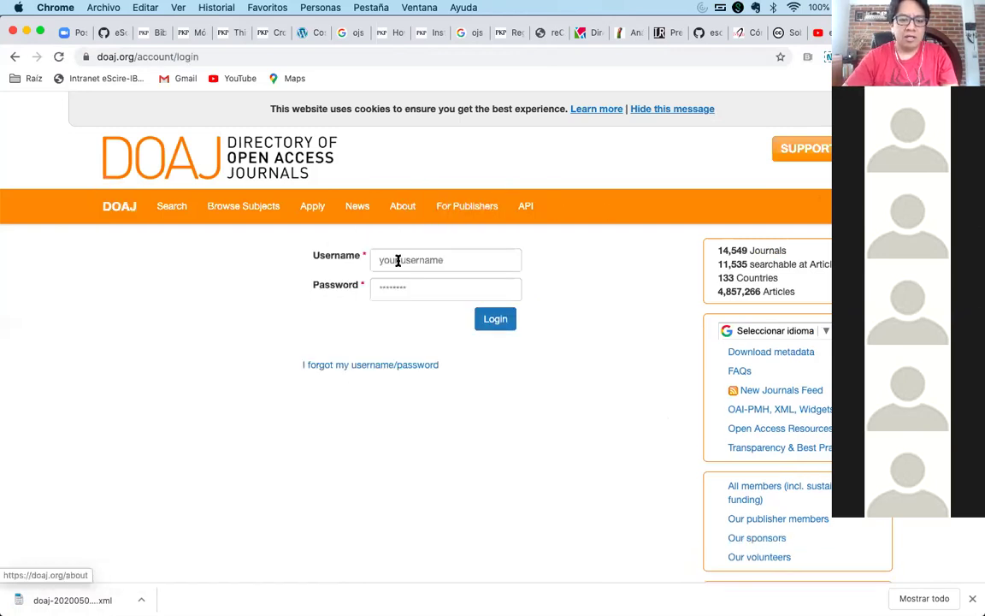
Examine the DOAJ export module's settings in OJS, including the API key field and inclusion contact link, and revisit the DOAJ login page
click(190, 34)
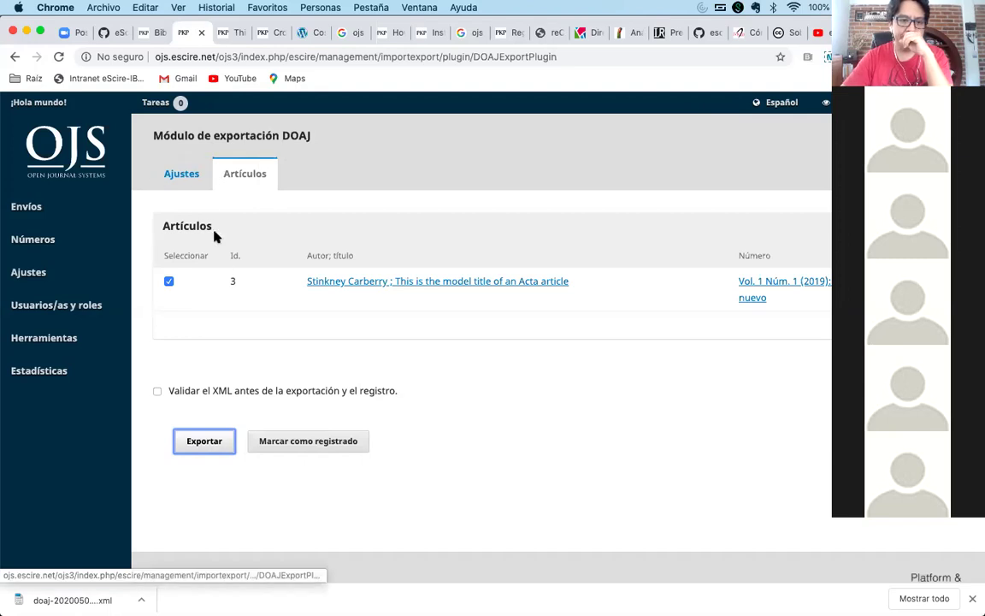
click(171, 176)
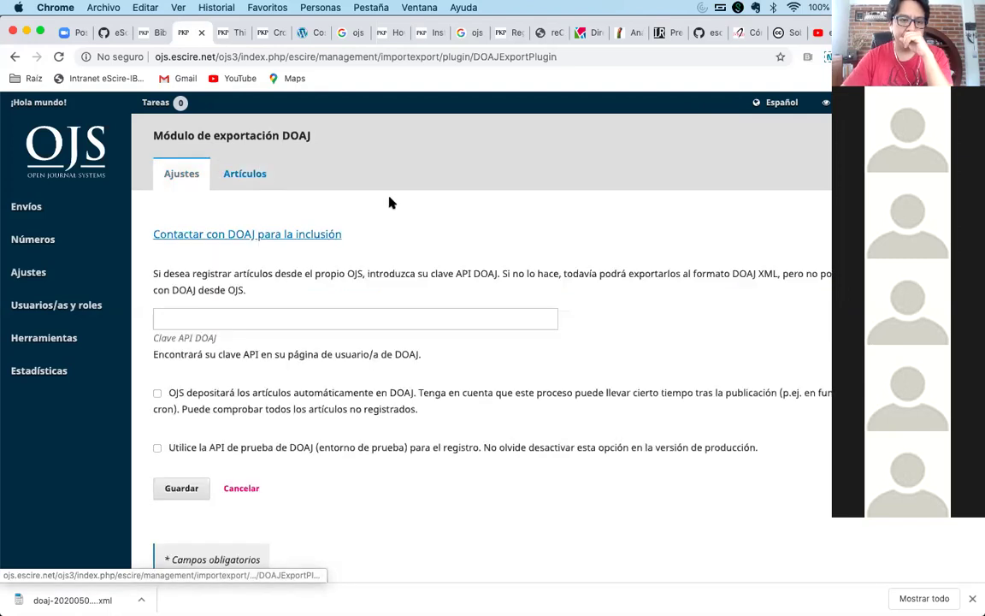
click(282, 236)
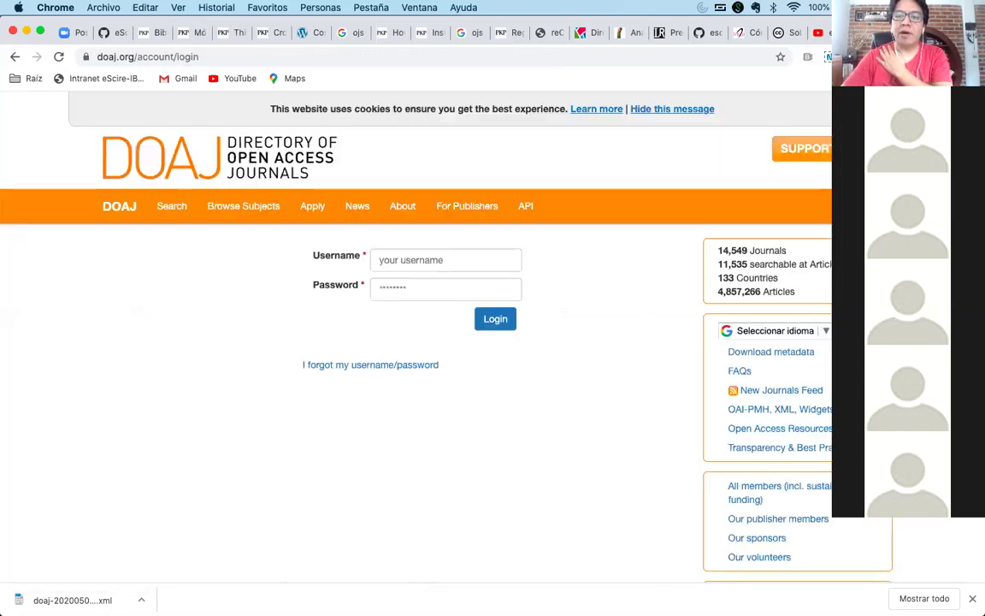
click(451, 257)
click(580, 290)
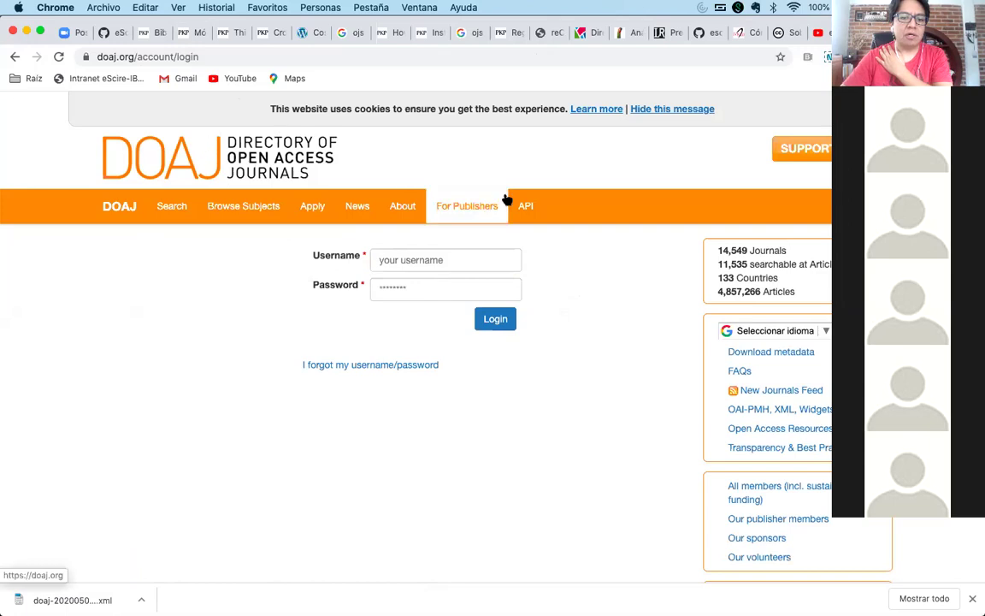
Switch to the Chrome window showing the Herramientas import and export page of the Biotecnología journal
mouse_move(531, 598)
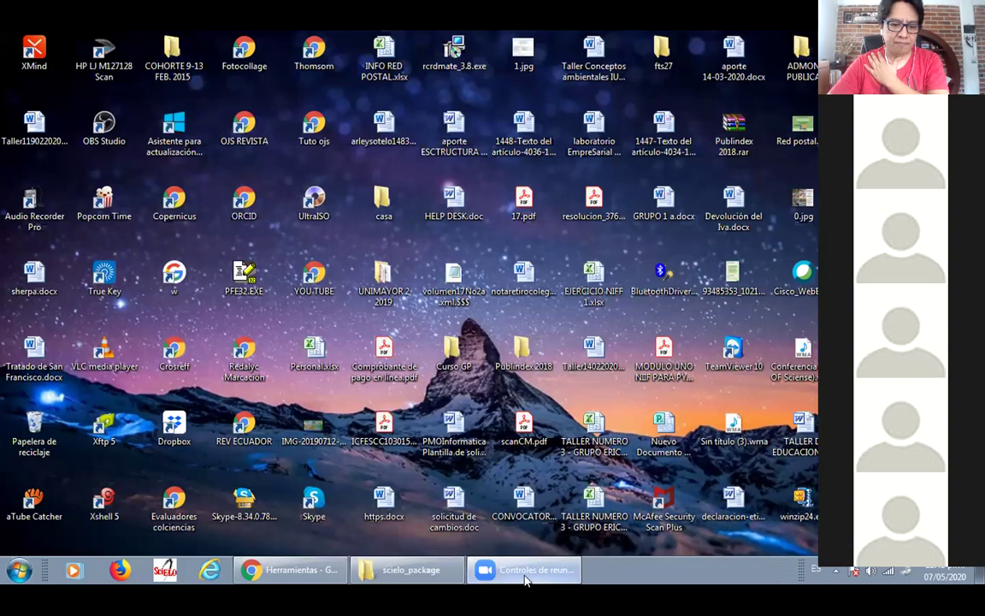
mouse_move(524, 581)
mouse_move(306, 580)
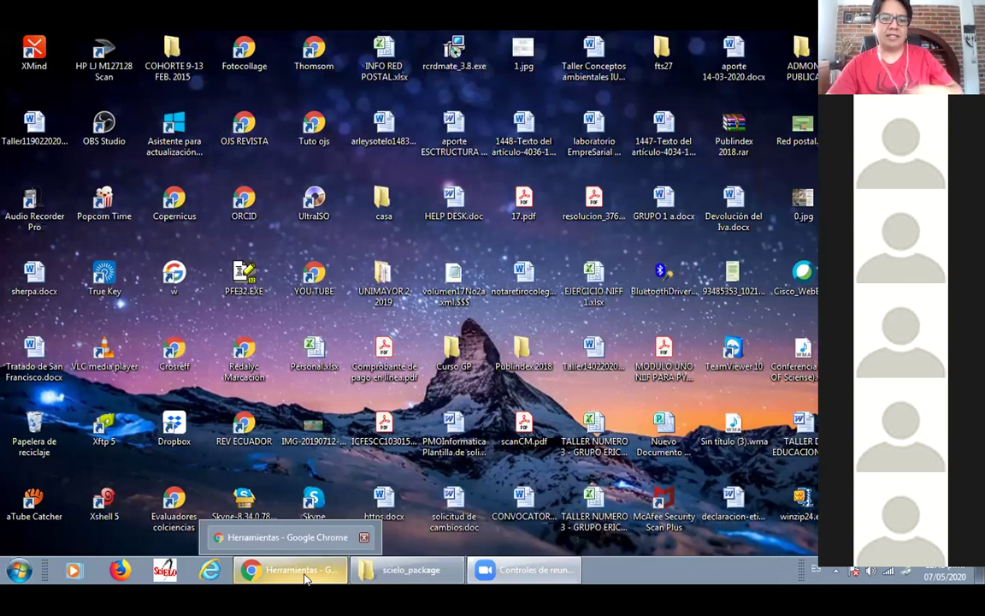
click(304, 577)
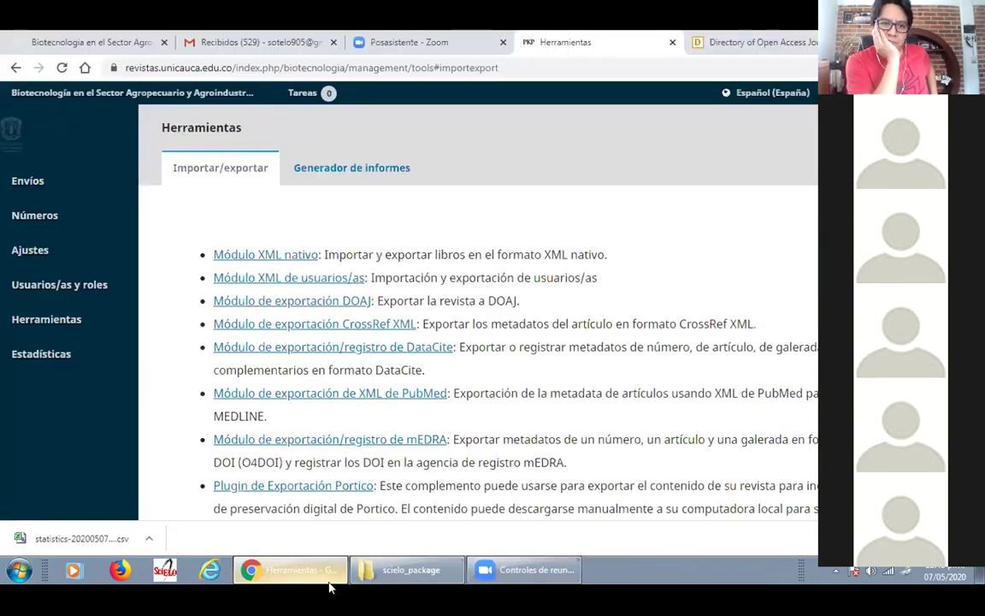
Open the publisher's DOAJ account page and examine its editable details and API key section
click(753, 41)
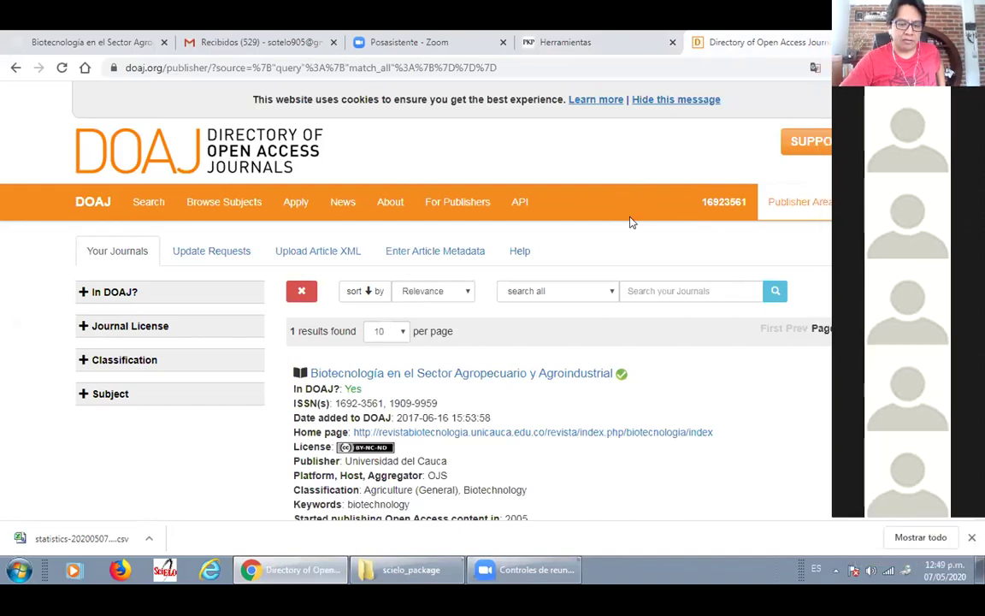
click(729, 208)
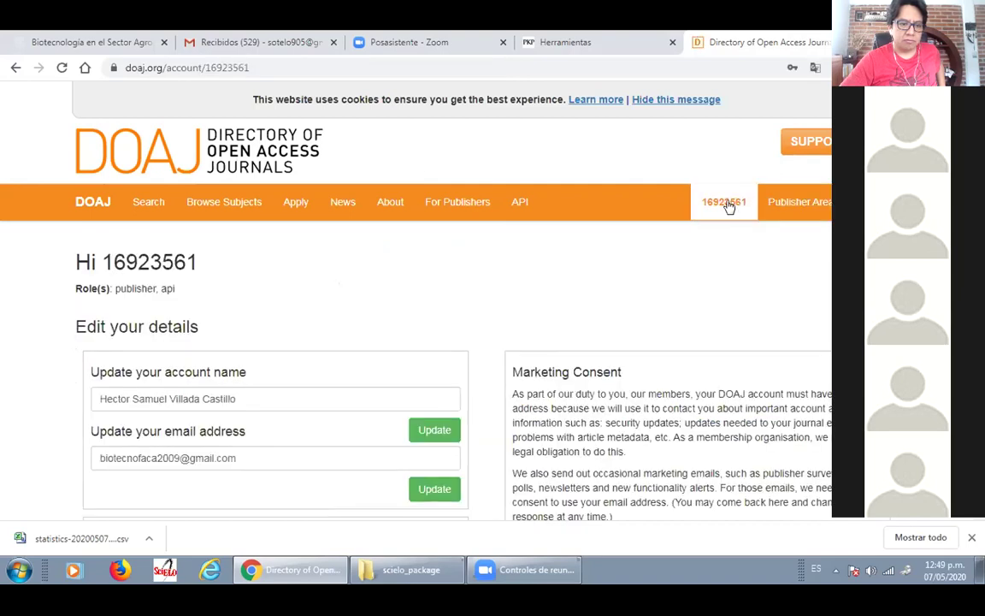
scroll(725, 270, down, 3)
scroll(725, 270, down, 3)
scroll(725, 274, up, 6)
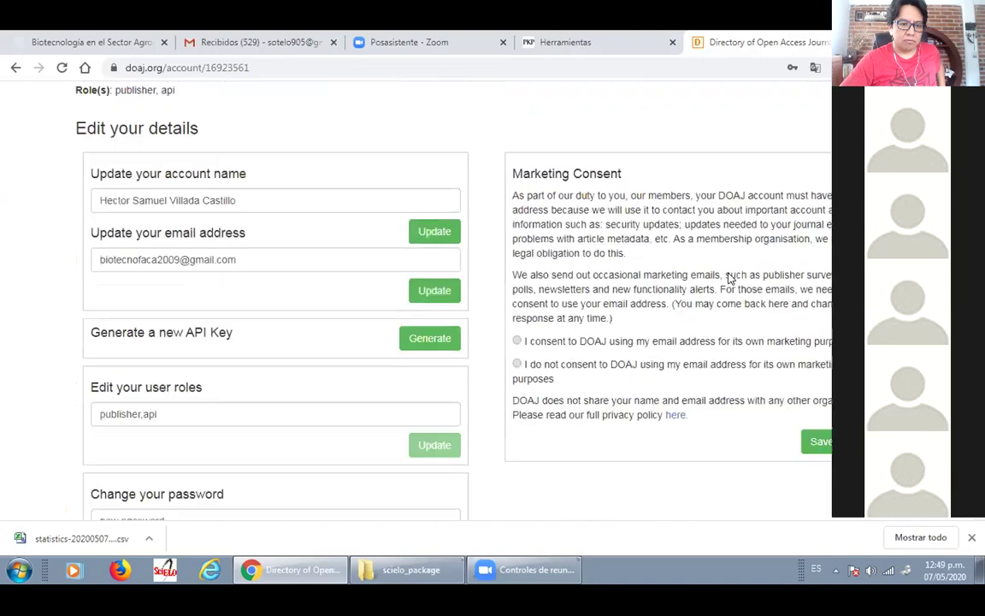
Visit the DOAJ Publisher Area, return to the account details page, and generate a new API key
click(781, 207)
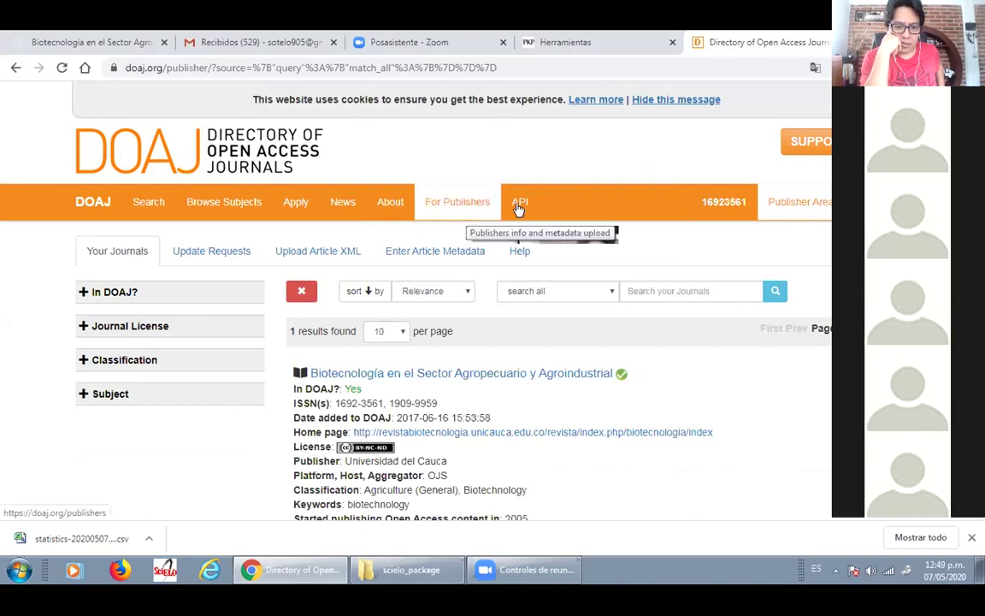
click(710, 206)
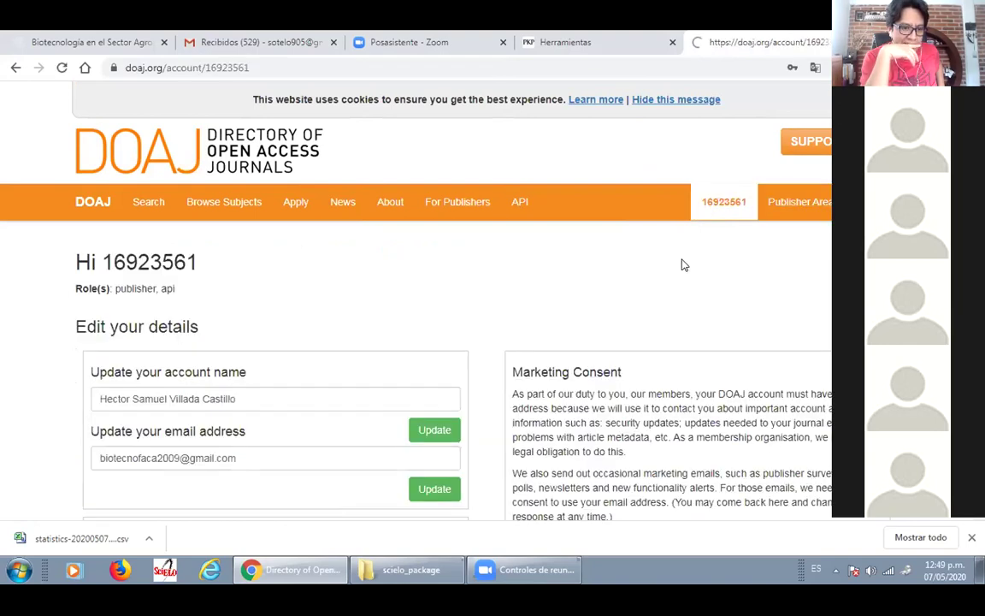
scroll(336, 397, down, 5)
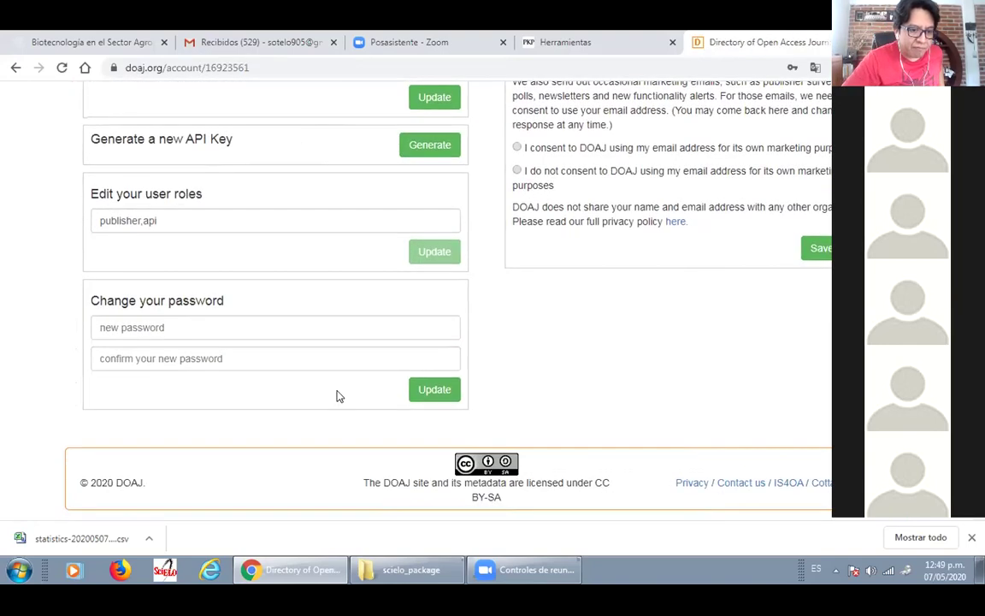
scroll(337, 396, up, 1)
scroll(338, 396, up, 2)
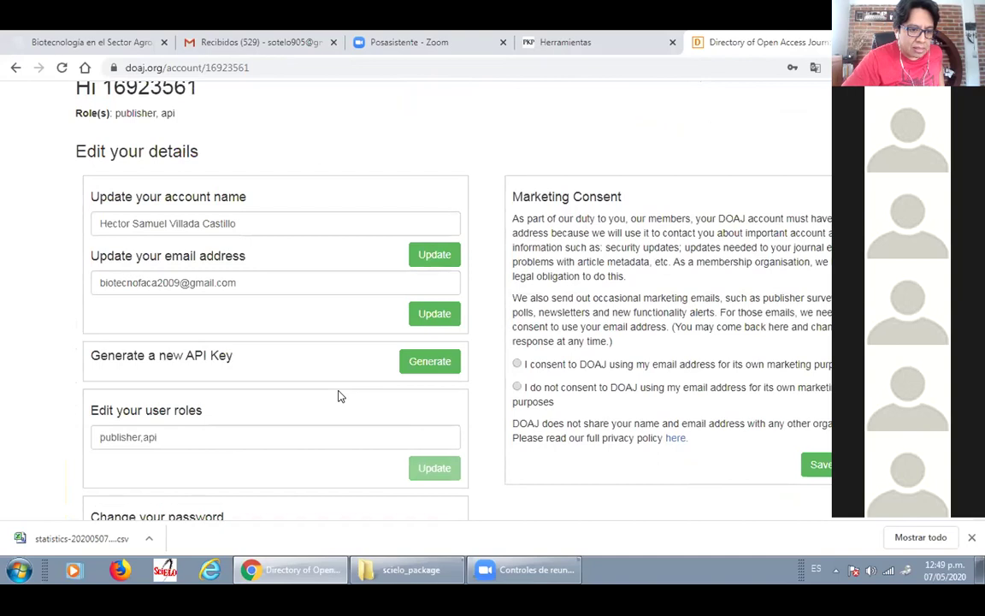
scroll(340, 396, up, 1)
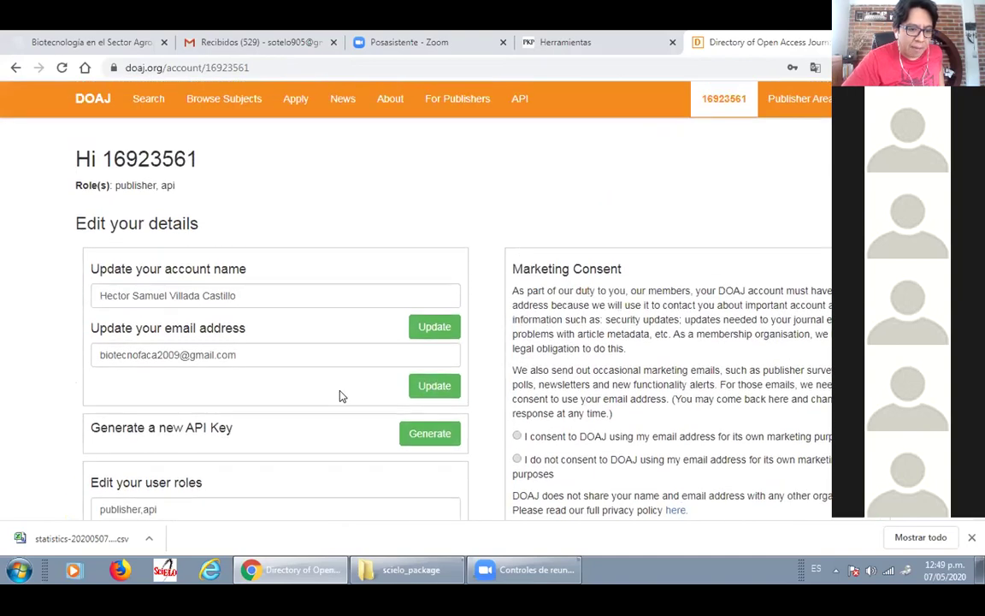
click(418, 434)
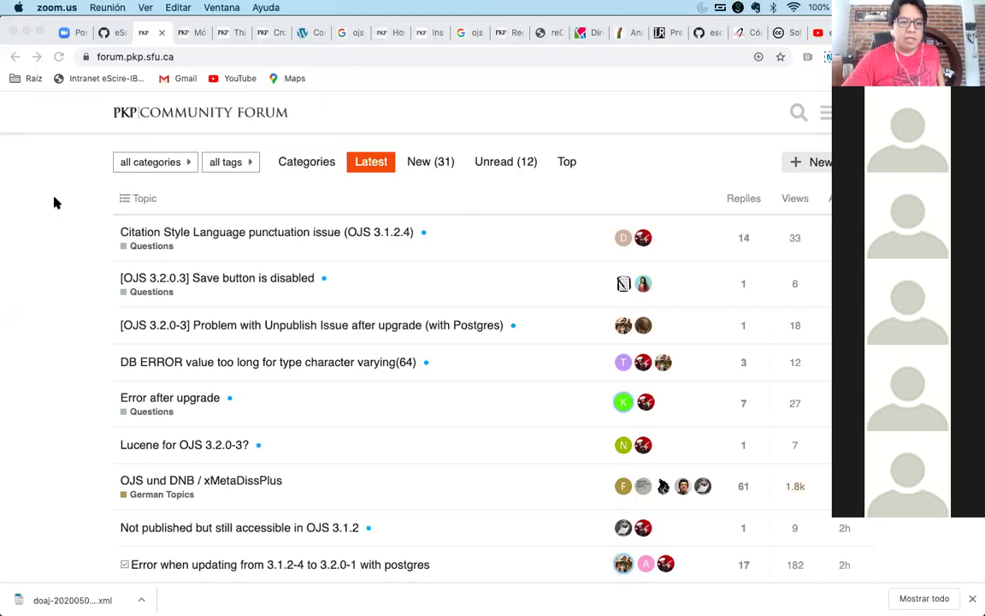
Check the YouTube channel's videos, return to the PKP Community Forum, and filter its topics by the PKP School en Español category
click(521, 101)
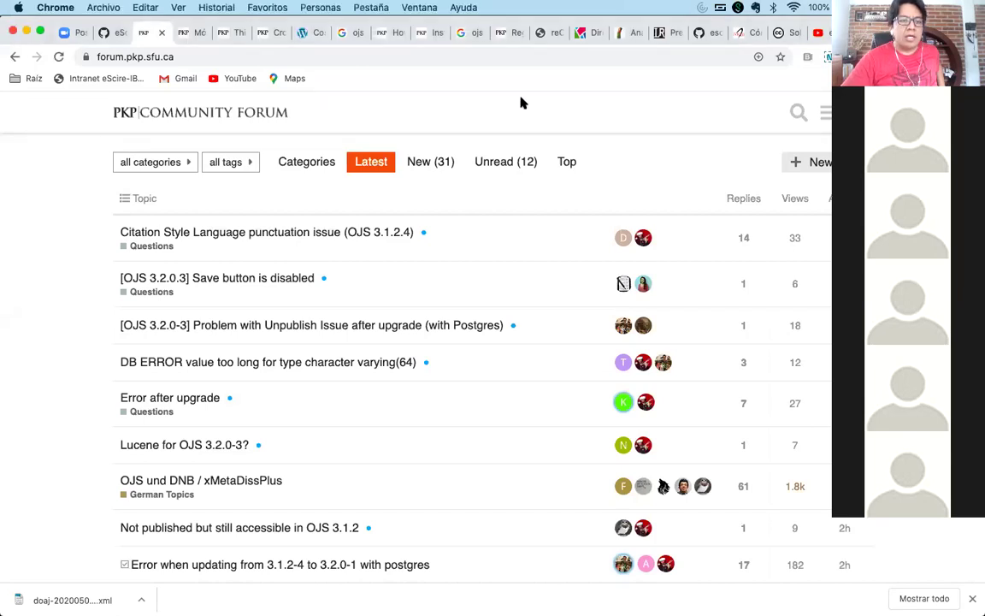
click(818, 32)
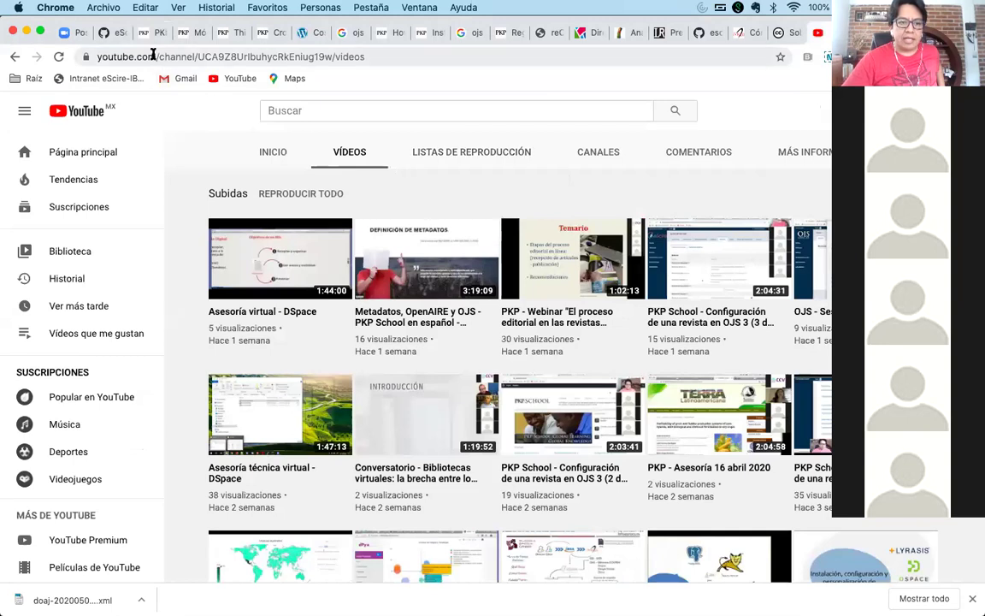
click(138, 33)
click(159, 110)
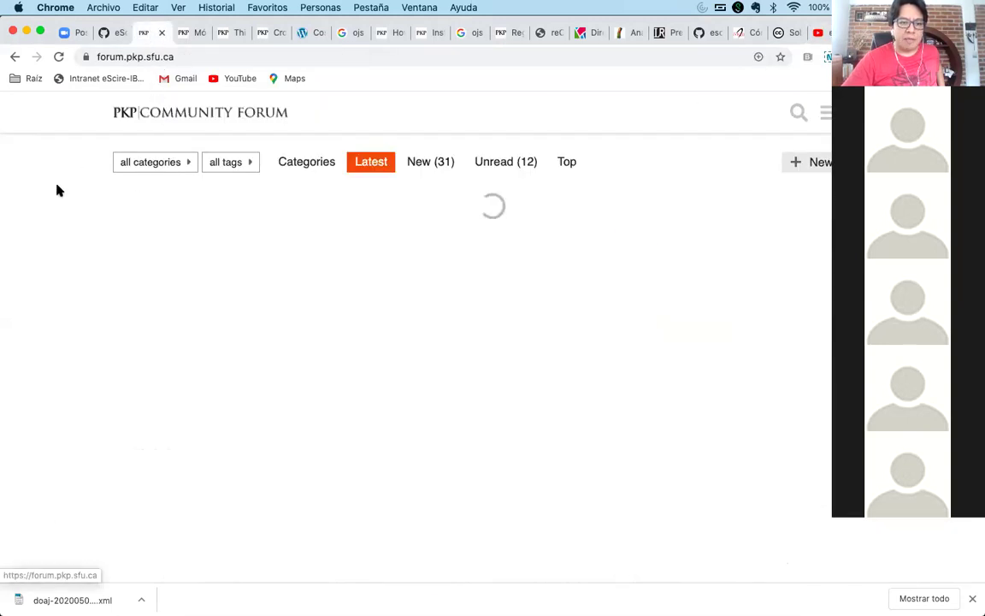
click(162, 162)
scroll(183, 267, down, 3)
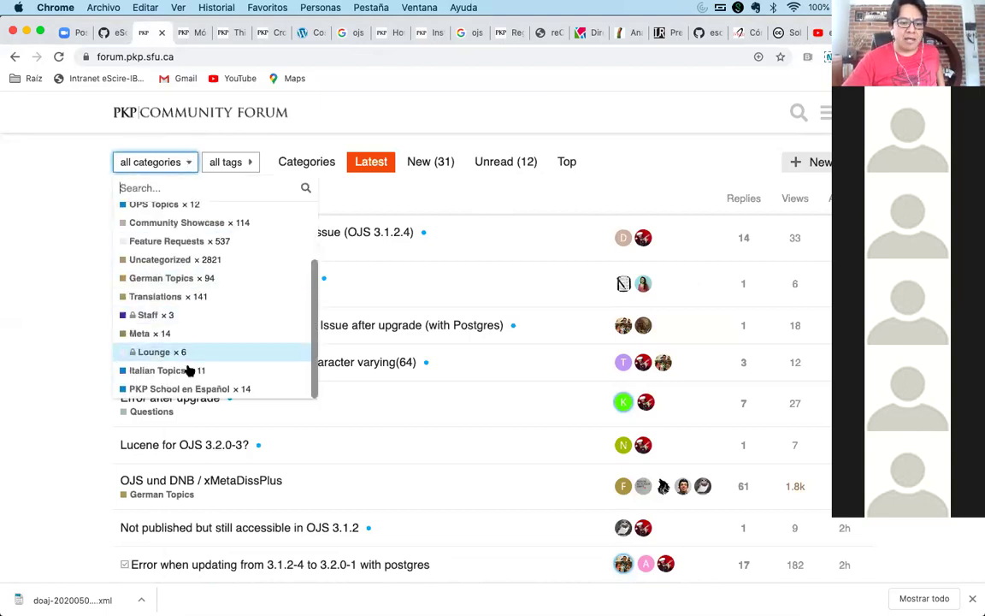
click(229, 391)
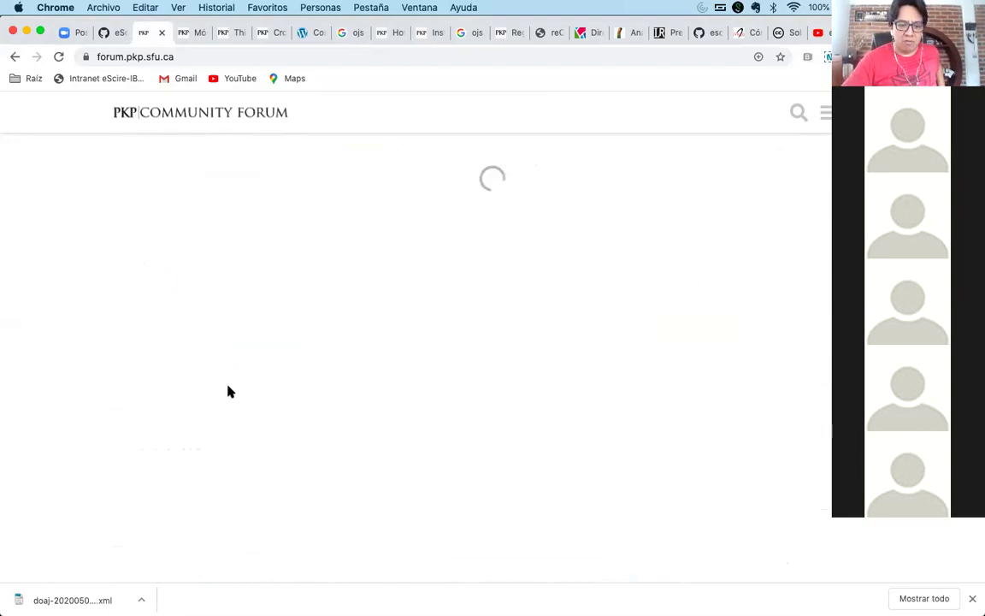
Open the topic "Biblioteca Digital - Asesorías en línea (OJS avanzado)" and look through its session videos, dismissing the downloads bar
scroll(83, 369, down, 1)
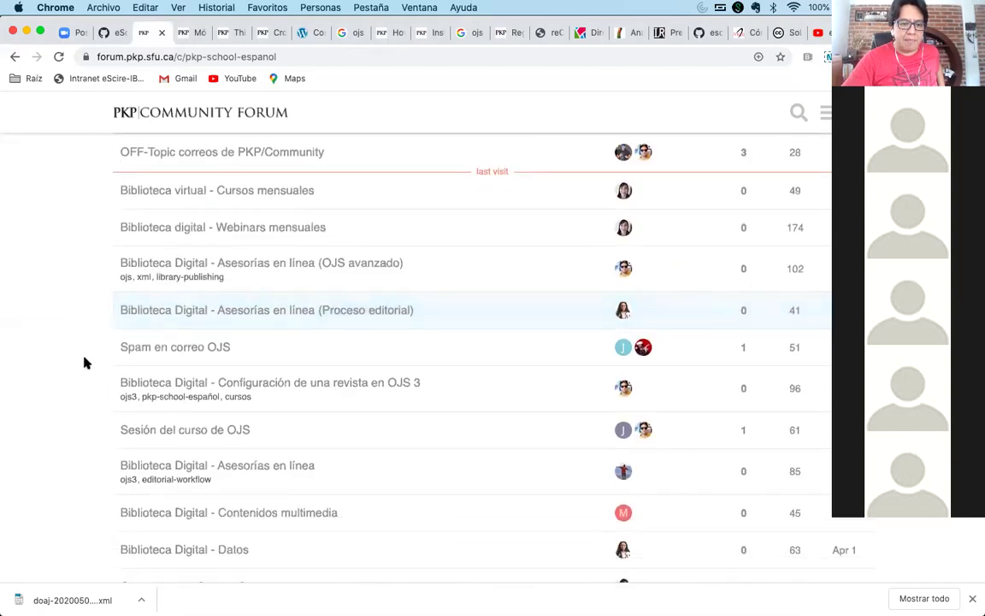
click(303, 268)
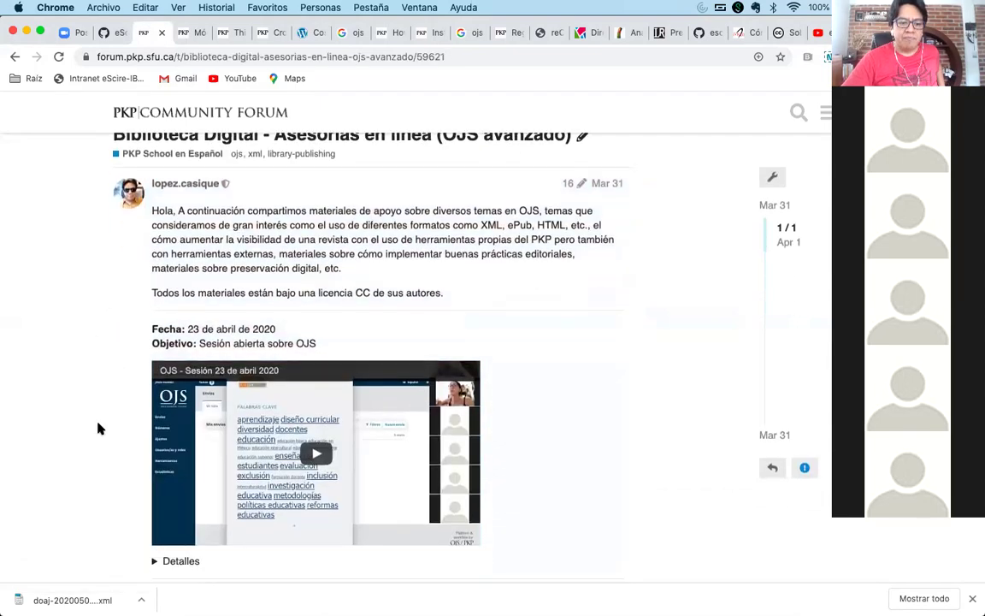
scroll(231, 347, down, 5)
scroll(285, 318, down, 5)
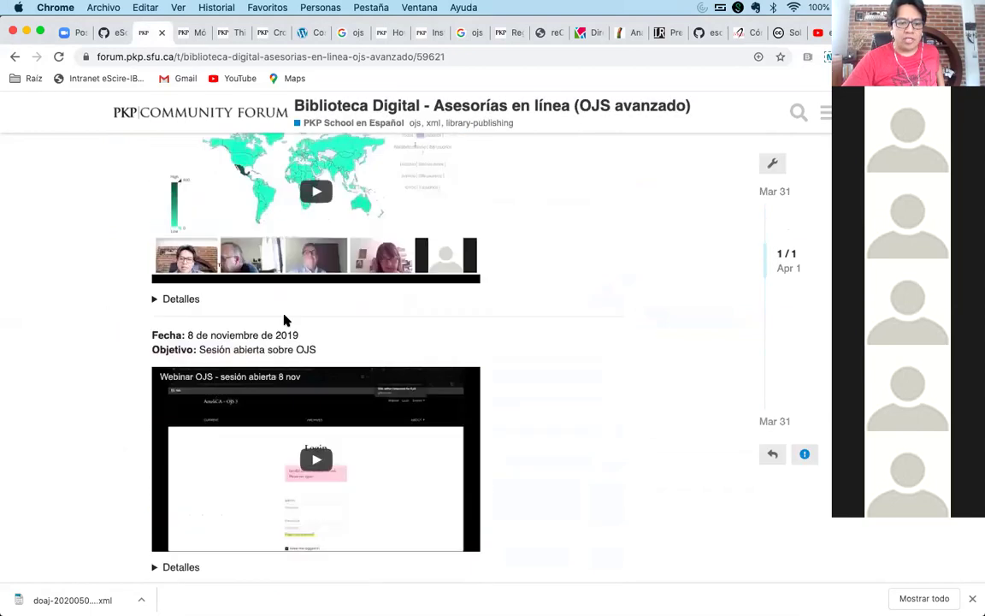
scroll(385, 342, down, 3)
scroll(385, 345, down, 2)
scroll(385, 342, up, 15)
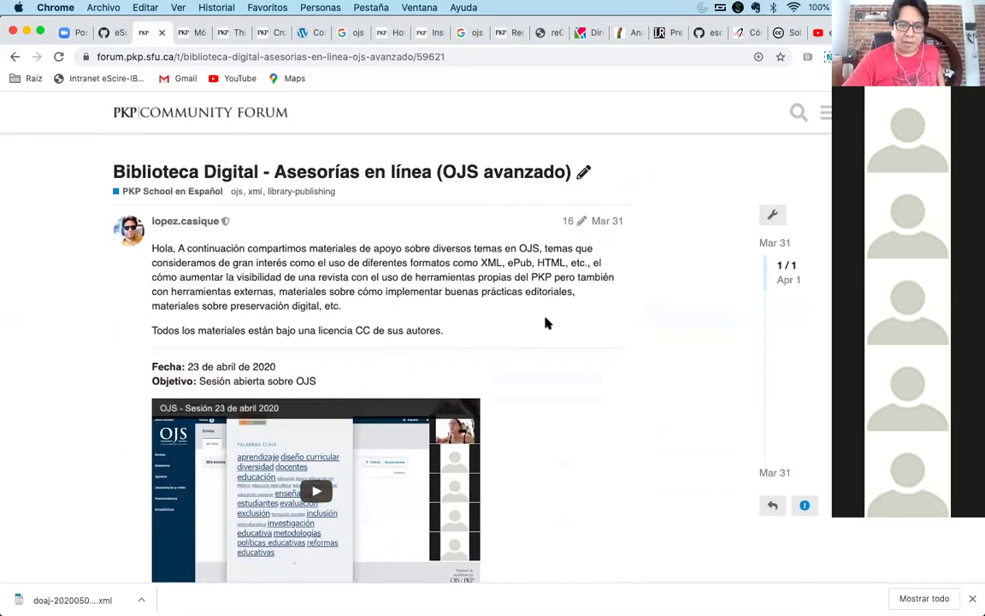
click(972, 598)
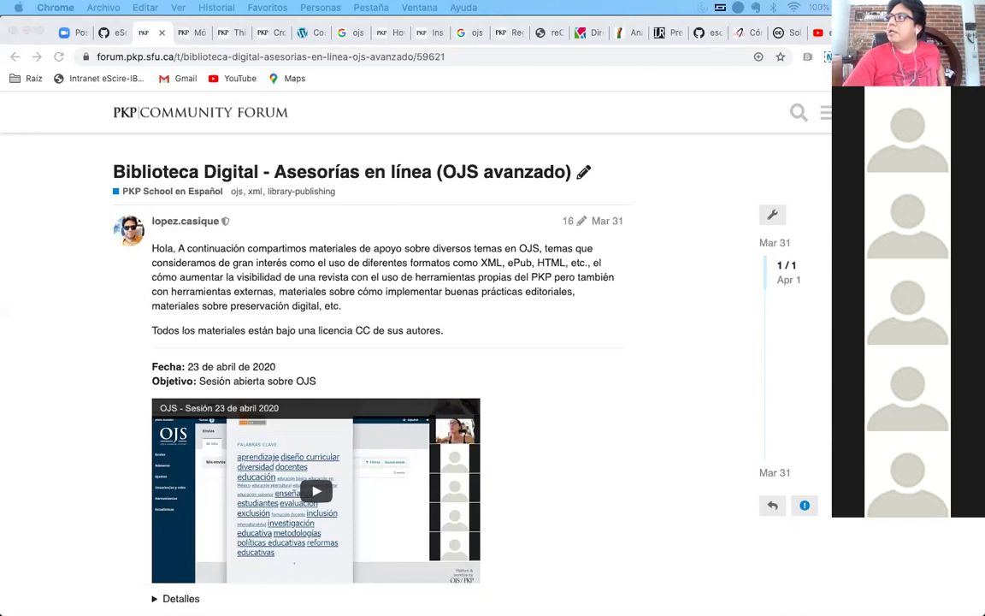
Open the active submission "Cuadernillo de Actividades" in OJS and examine its review files, reviewers and discussions sections
click(106, 132)
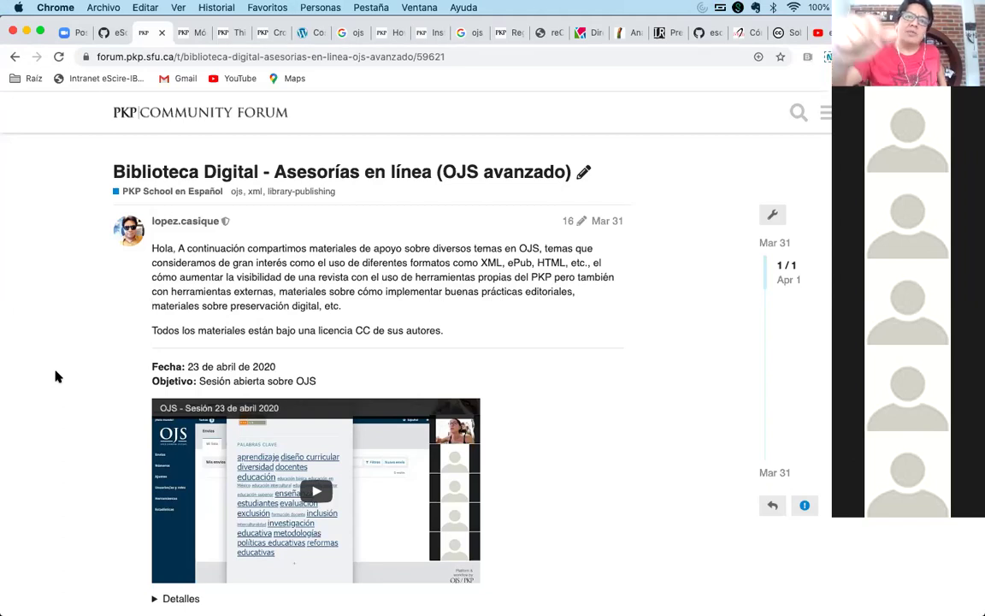
click(188, 34)
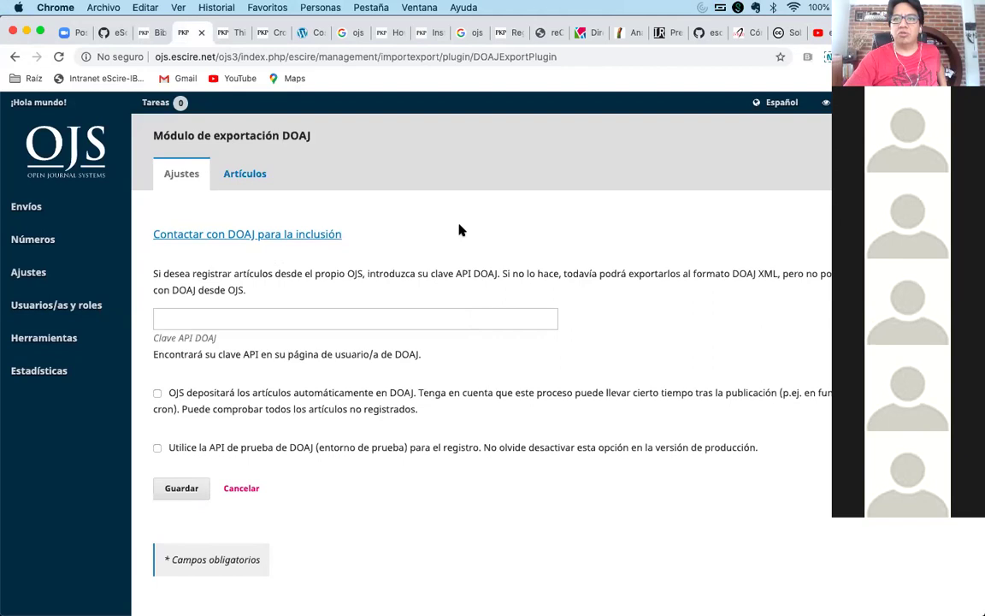
click(47, 205)
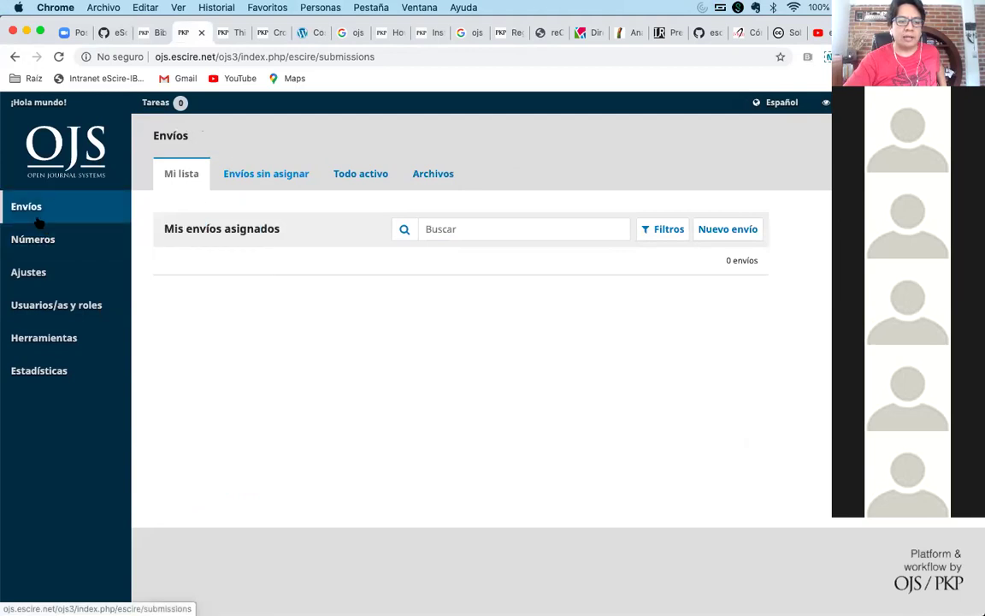
click(338, 182)
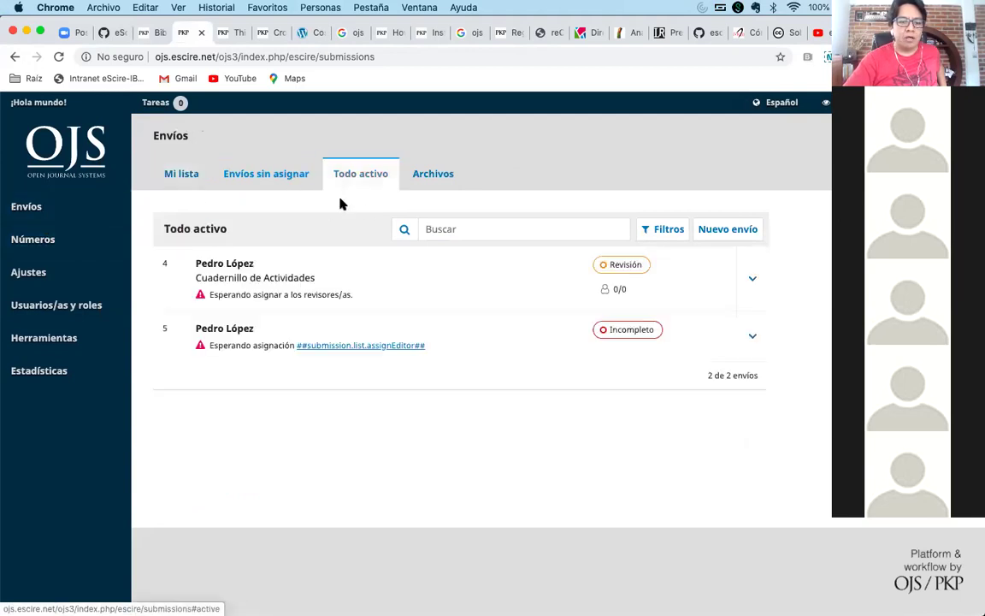
click(256, 276)
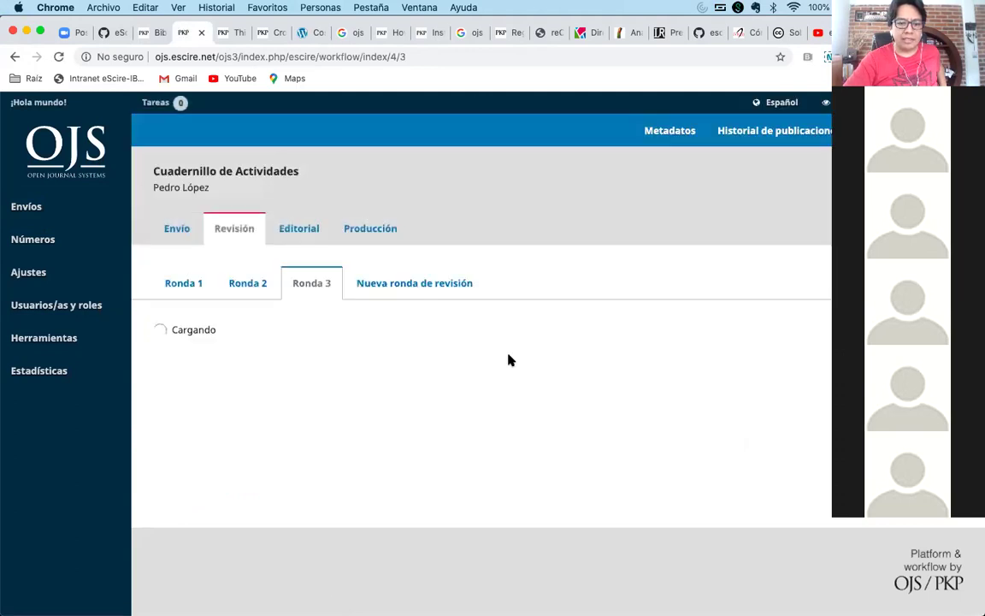
scroll(508, 360, down, 5)
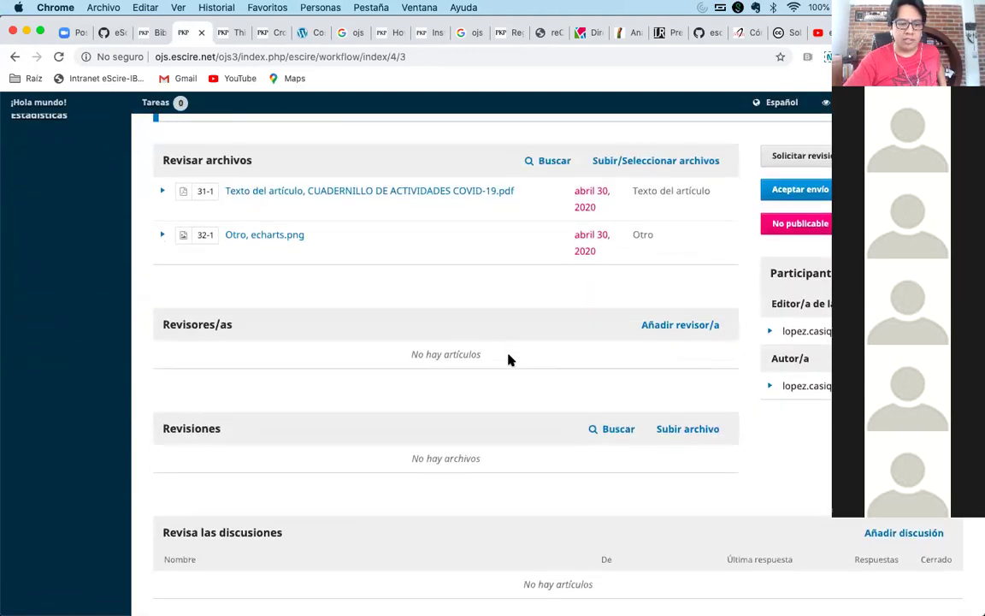
scroll(511, 358, down, 3)
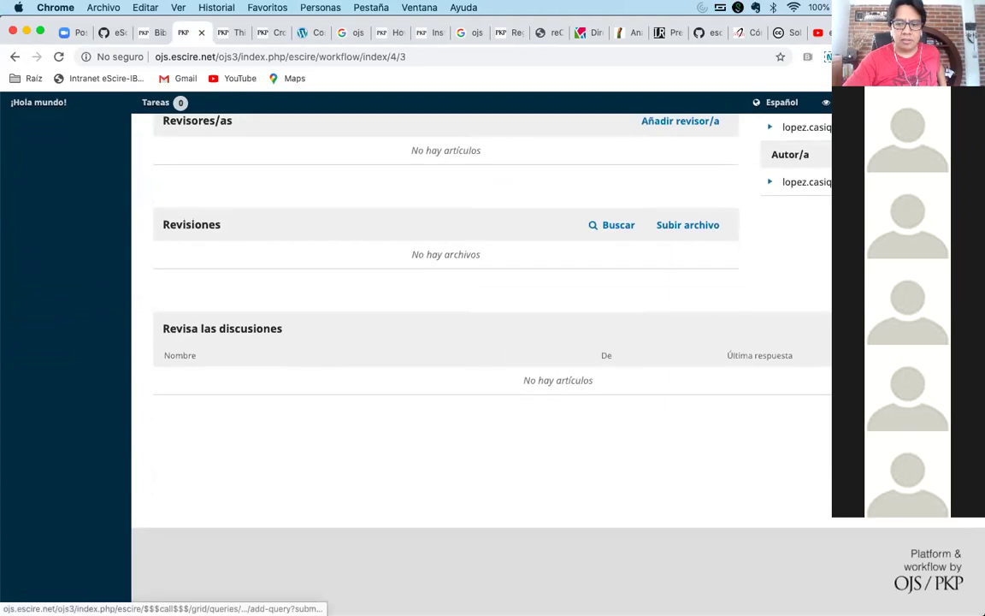
Start a new review discussion on the submission with both double-blind reviewers added as participants
click(904, 329)
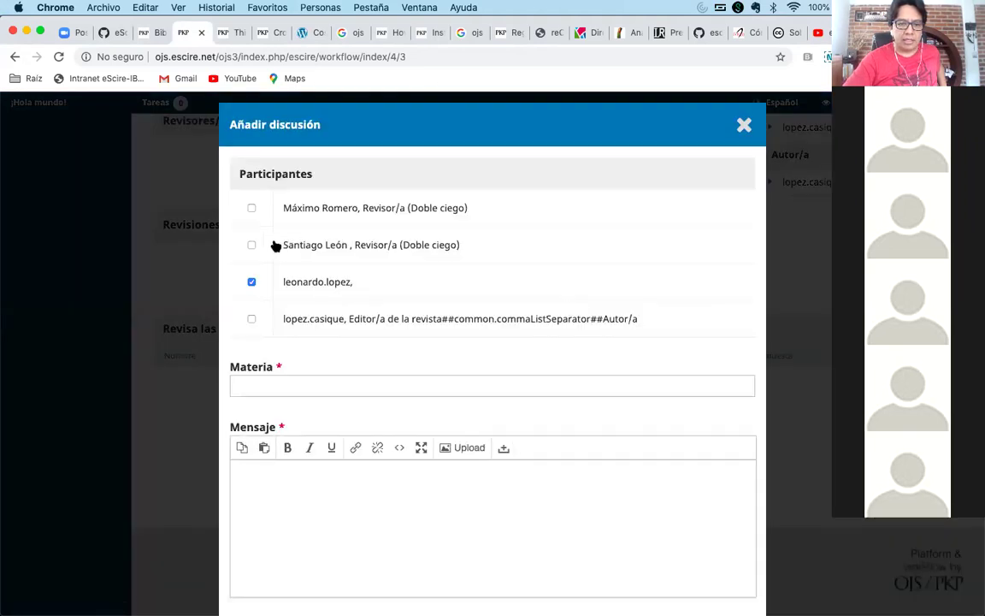
click(251, 245)
click(251, 208)
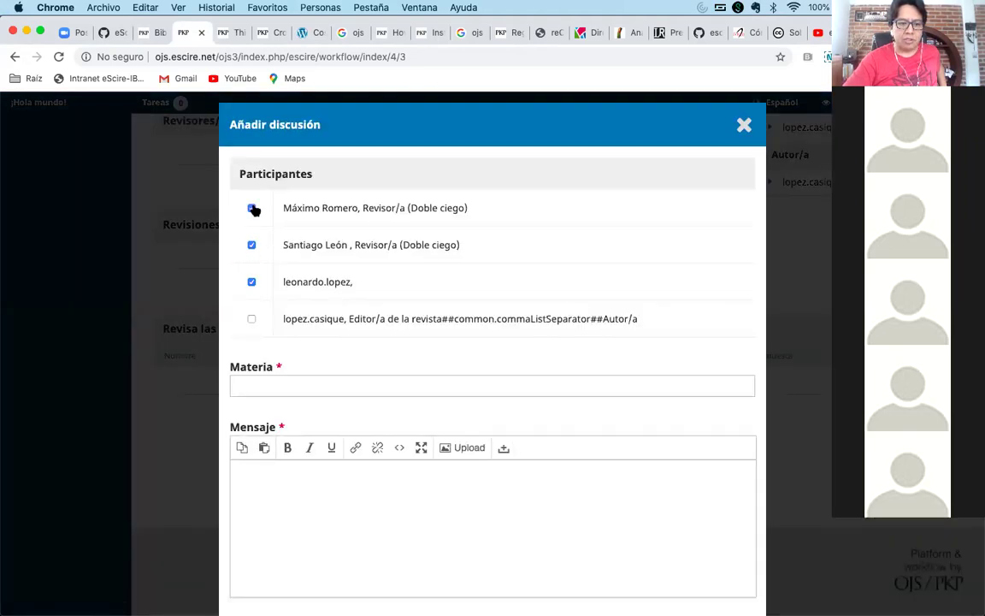
scroll(466, 417, down, 1)
scroll(466, 417, down, 5)
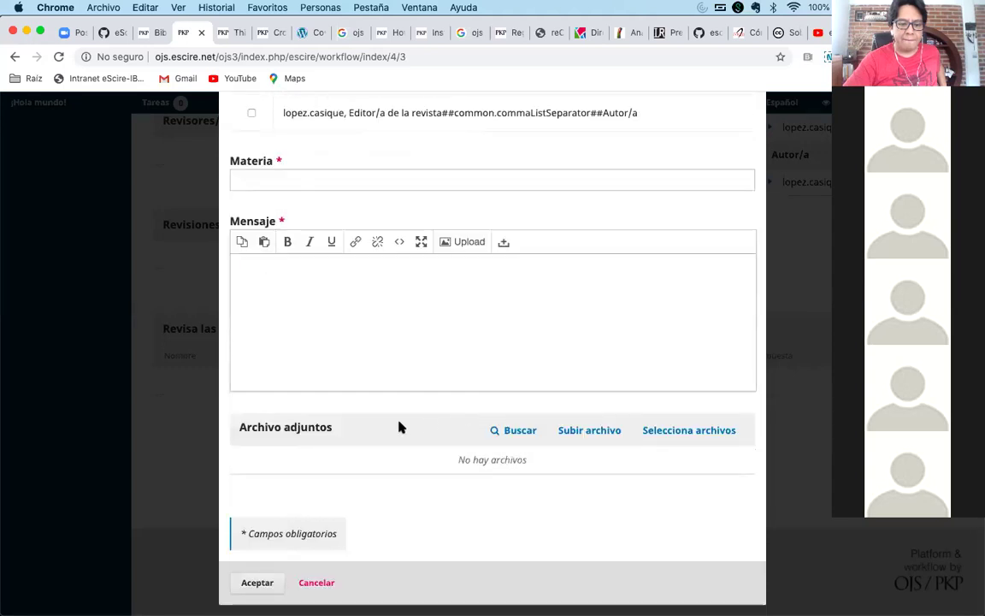
Try to upload a discussion file with Texto del artículo as its article component, and discard the upload and the discussion
click(604, 434)
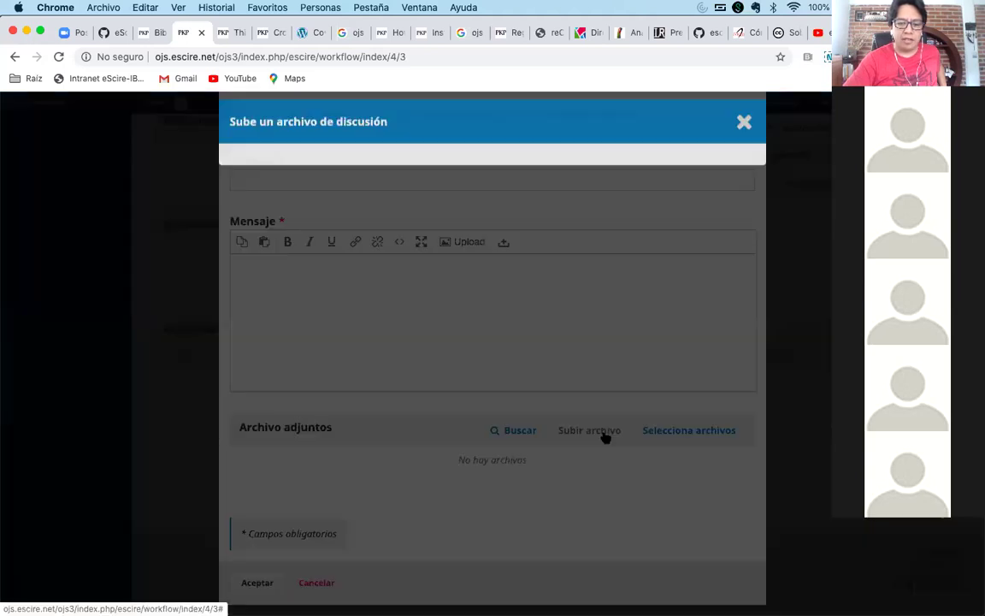
click(459, 242)
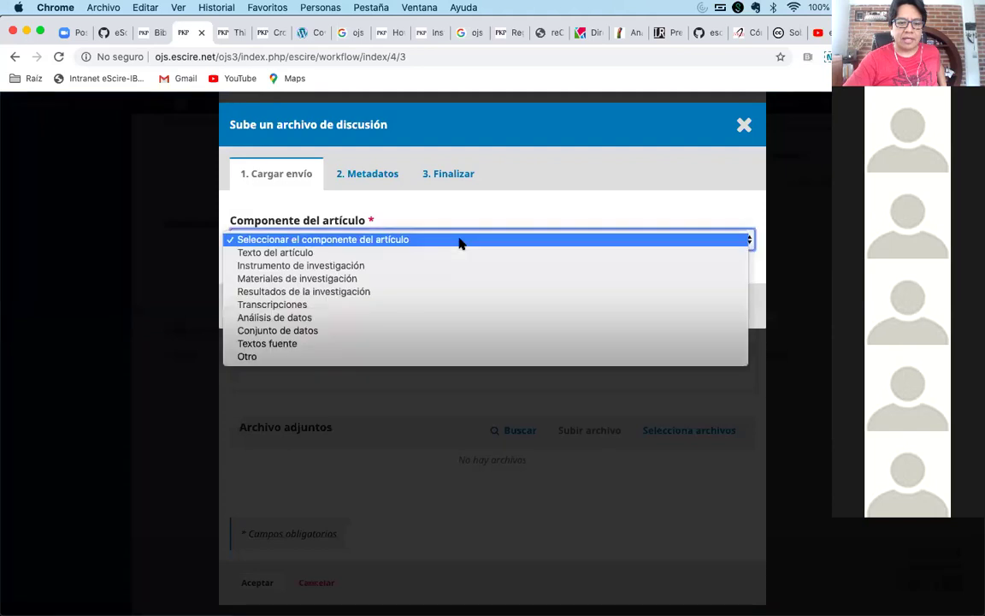
click(434, 253)
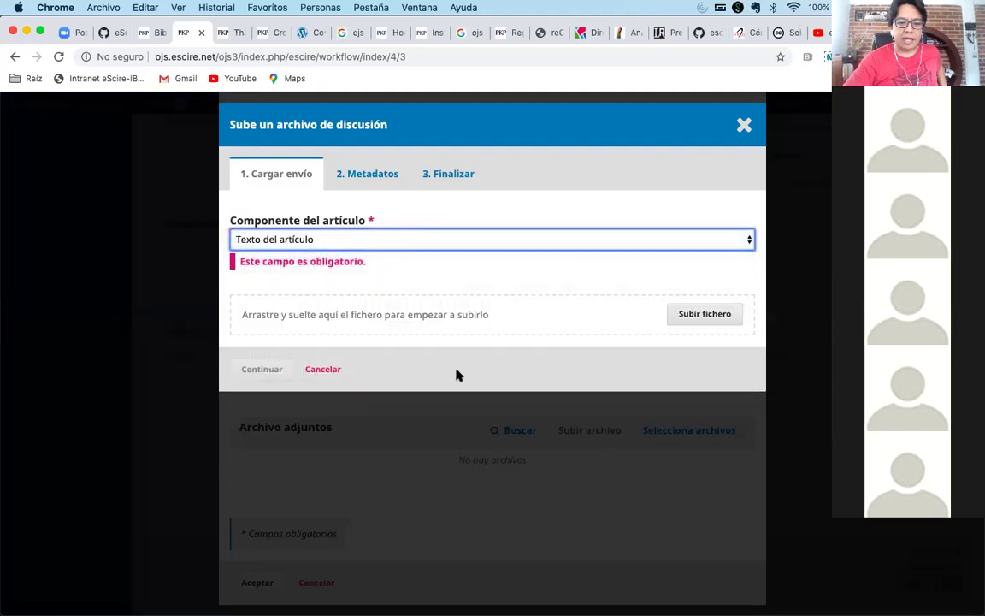
click(744, 128)
click(594, 152)
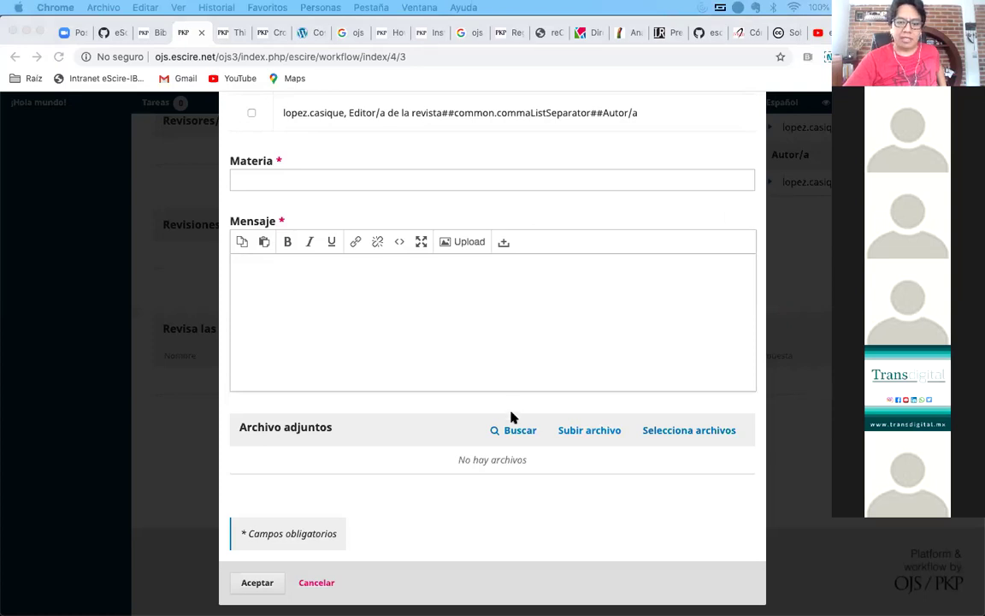
click(313, 582)
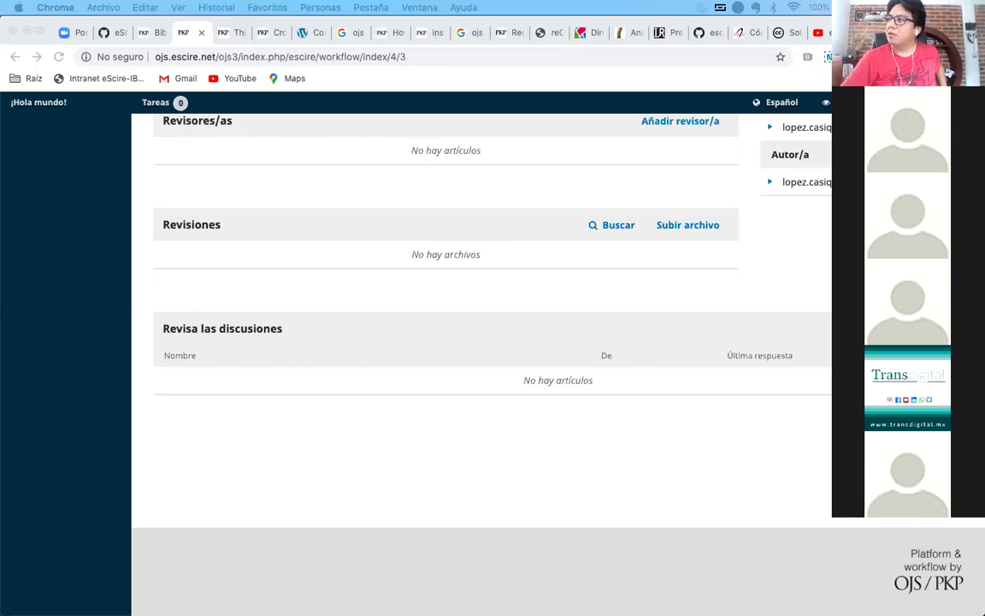
click(592, 85)
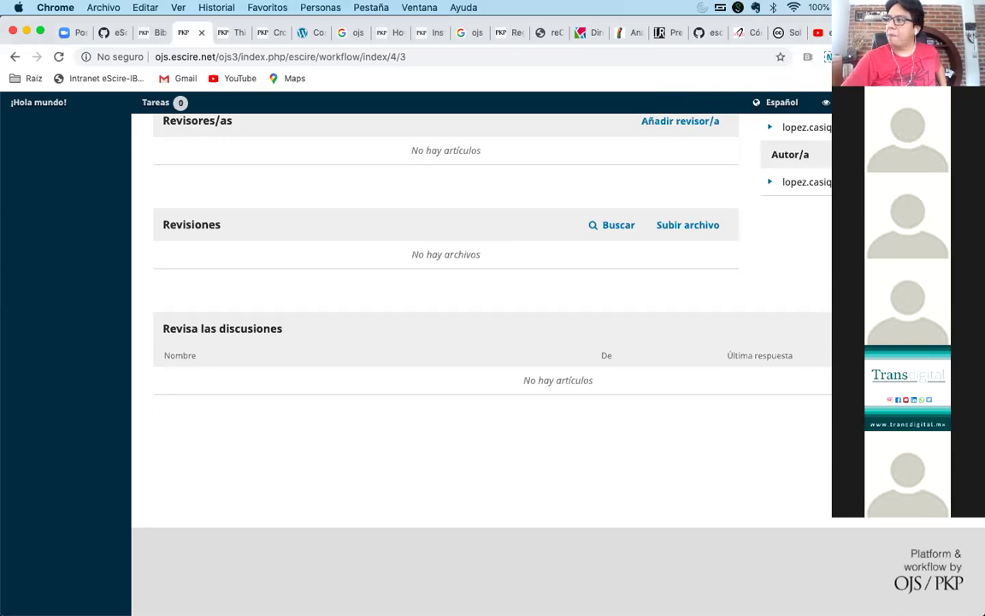
Open the EconoQuantum journal site (econoquantum.cucea.udg.mx) in a new browser tab
key(super+t)
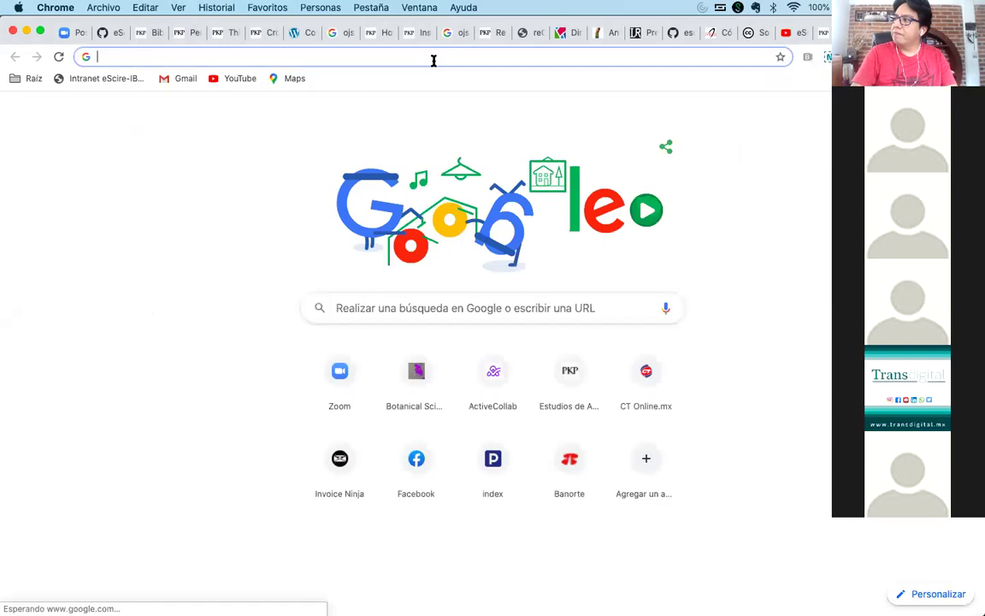
text(ec)
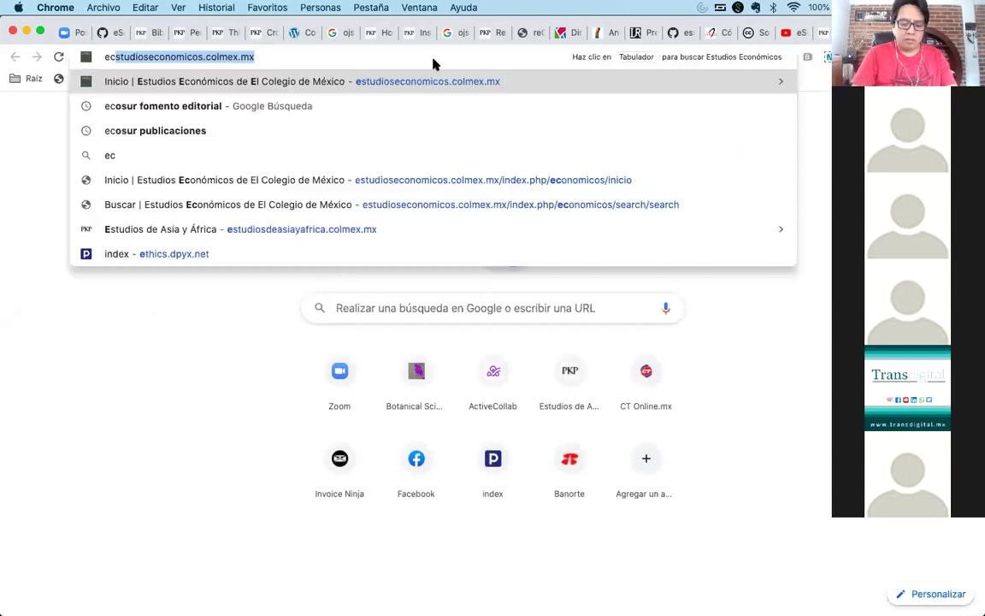
text(onoquantum)
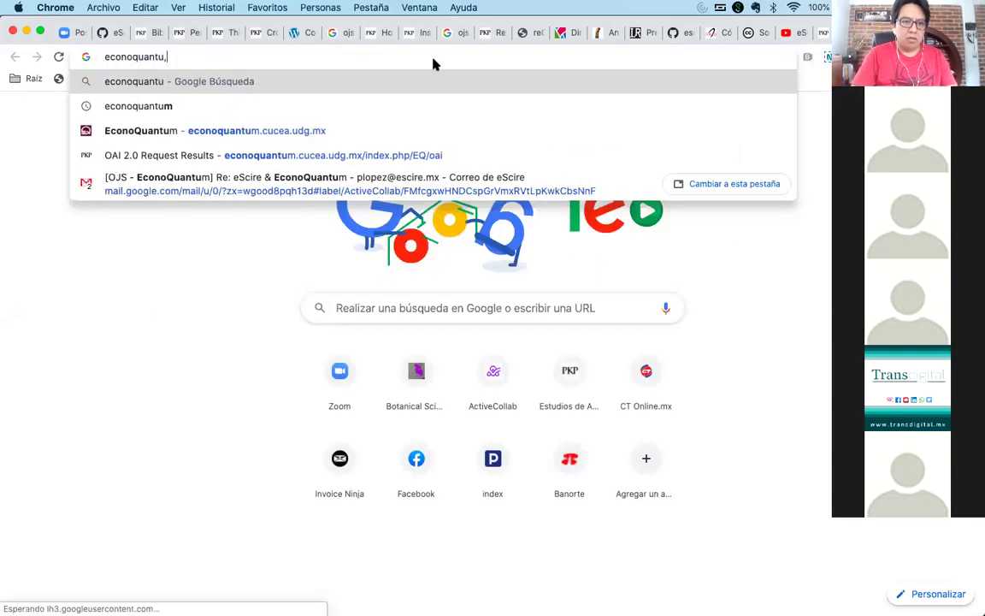
key(Return)
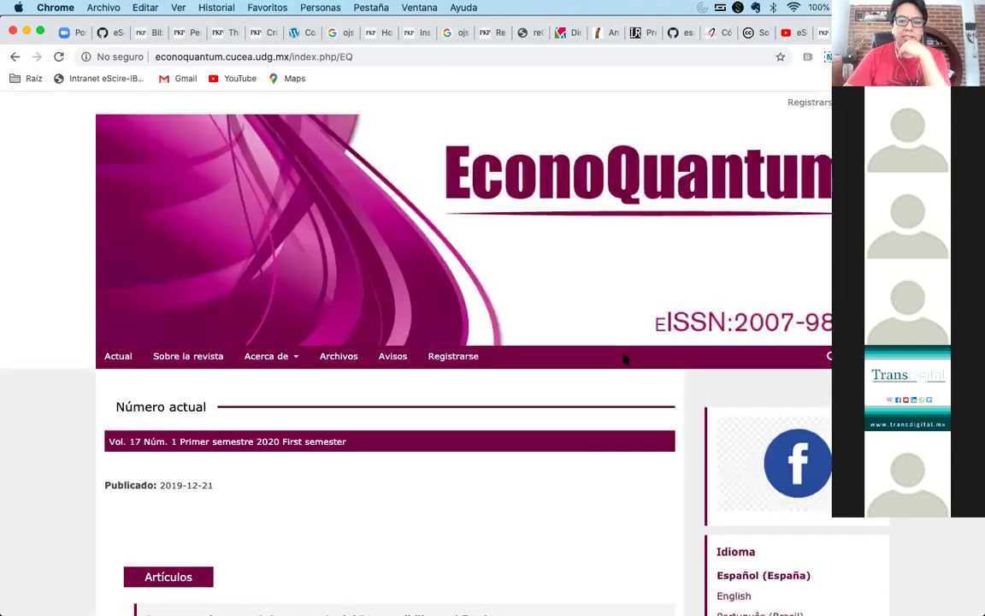
Look through the journal's homepage, examining the current issue, the call for papers and the indexing logos in the sidebar block
scroll(623, 356, down, 5)
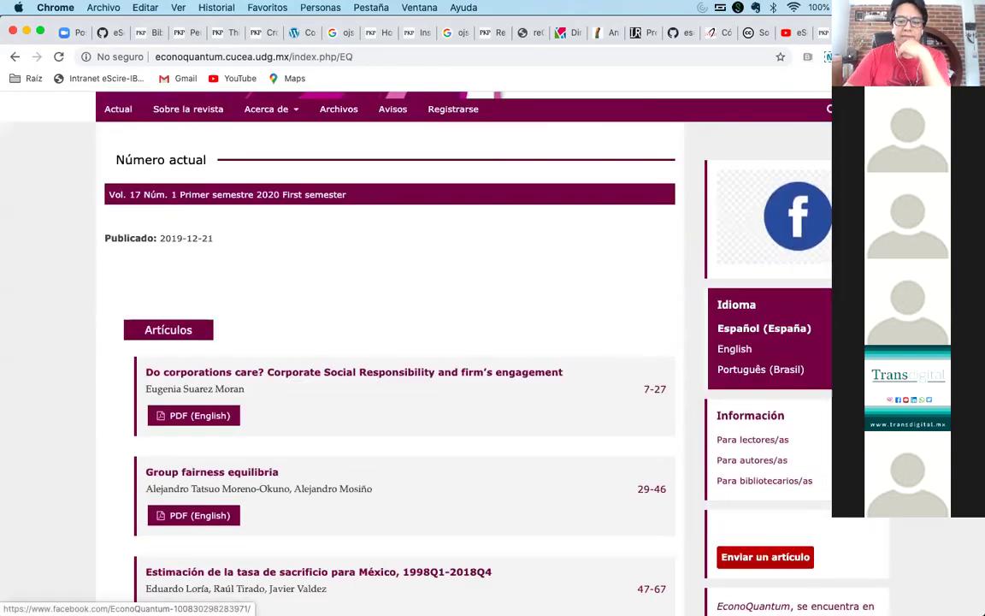
scroll(785, 257, down, 5)
scroll(787, 351, down, 3)
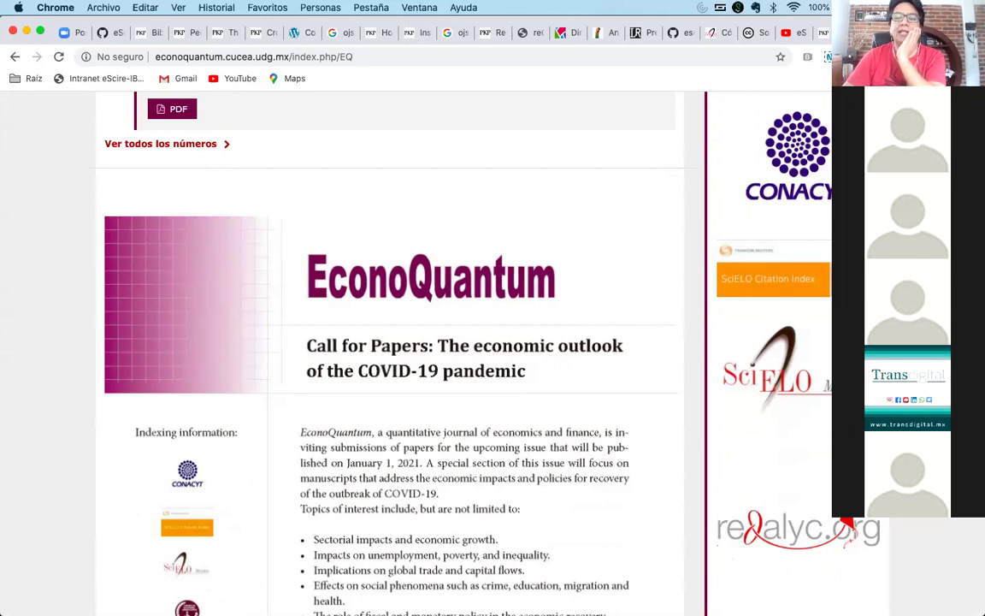
scroll(461, 350, down, 2)
scroll(461, 351, down, 2)
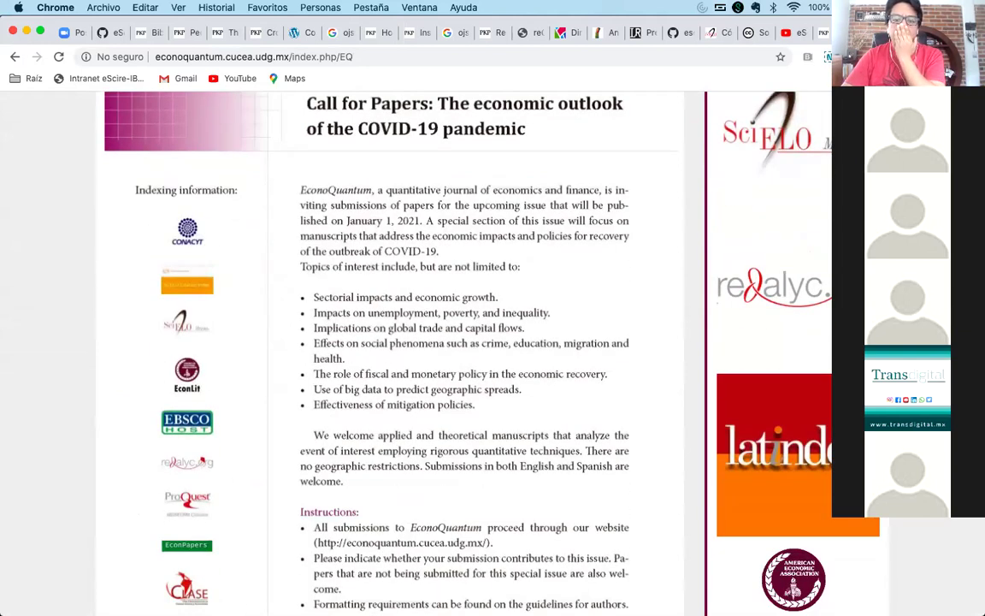
scroll(462, 351, down, 3)
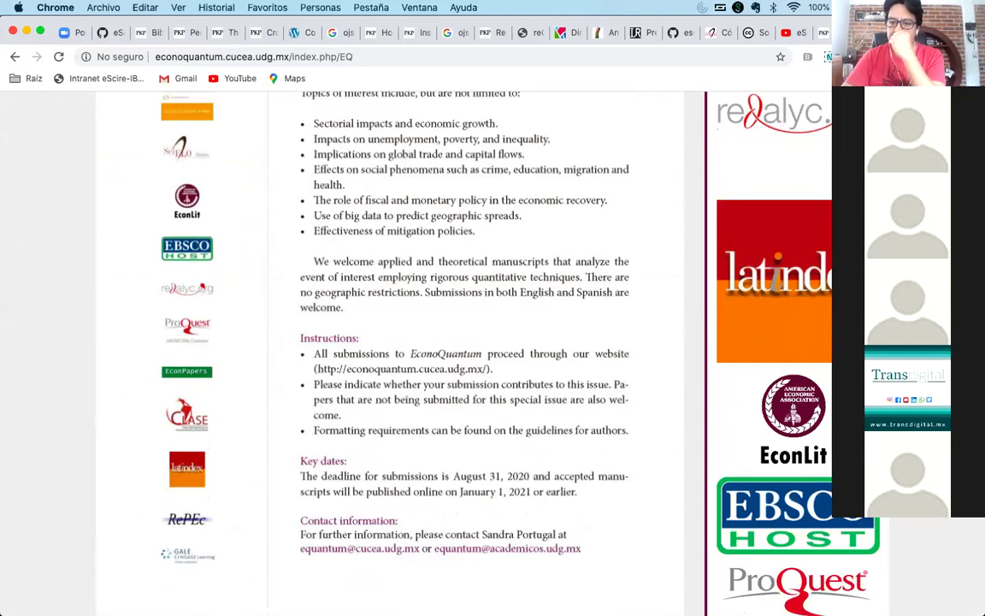
scroll(462, 351, down, 3)
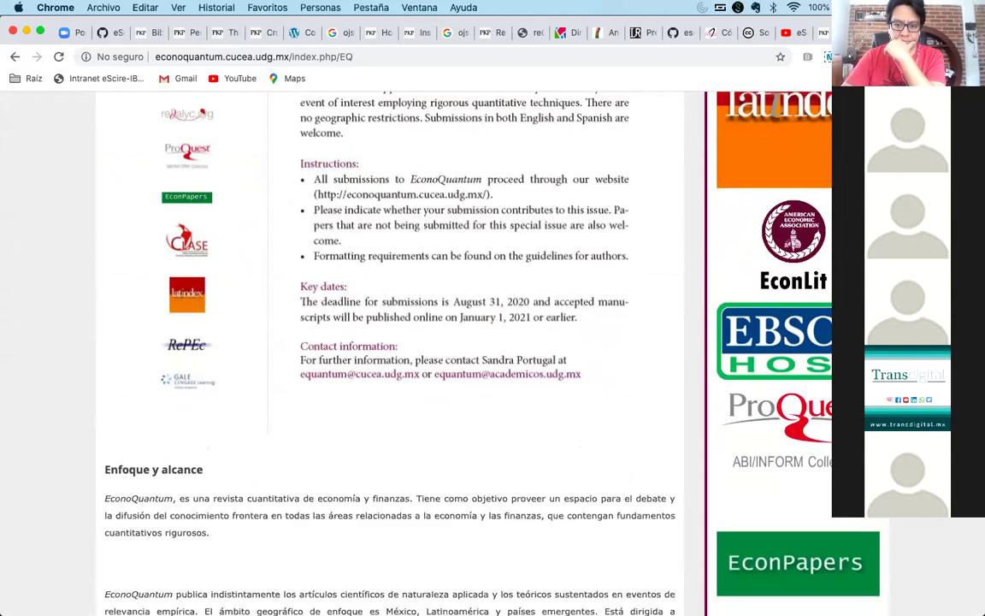
scroll(462, 351, up, 20)
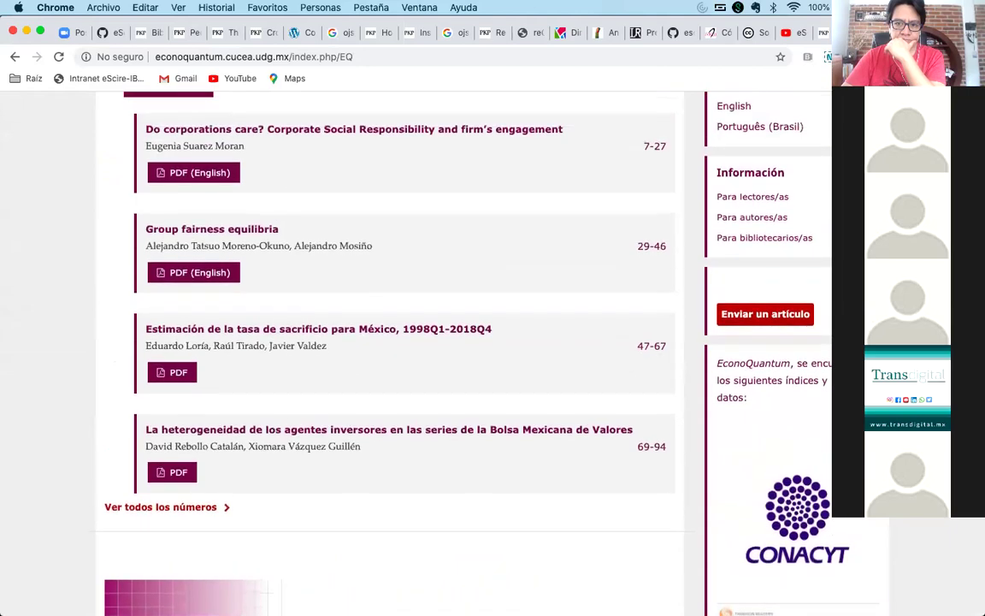
scroll(461, 351, down, 20)
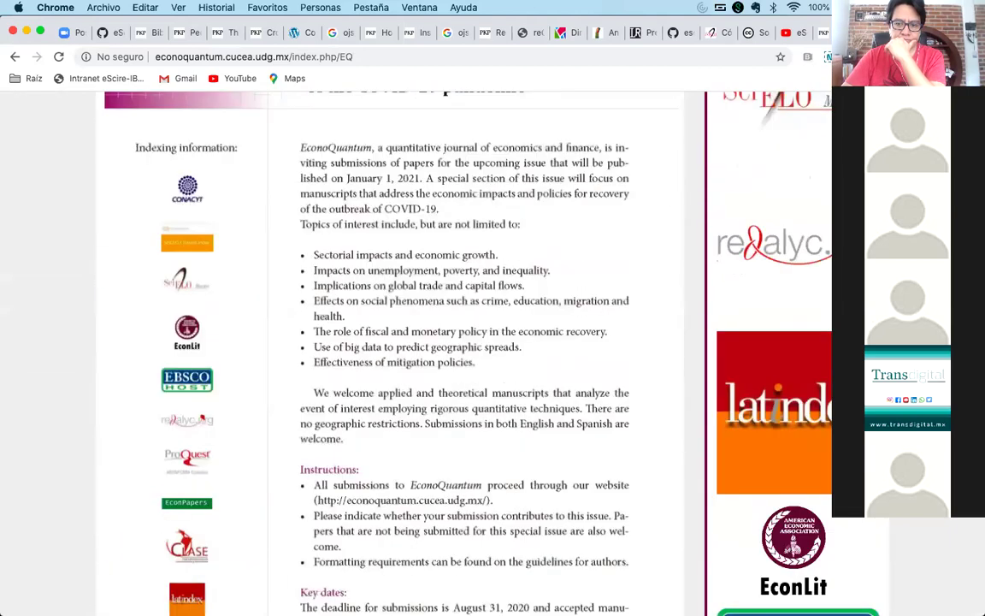
Inspect the sidebar's Latindex logo in the developer tools and toggle its img max-width rule off and back on
right_click(774, 216)
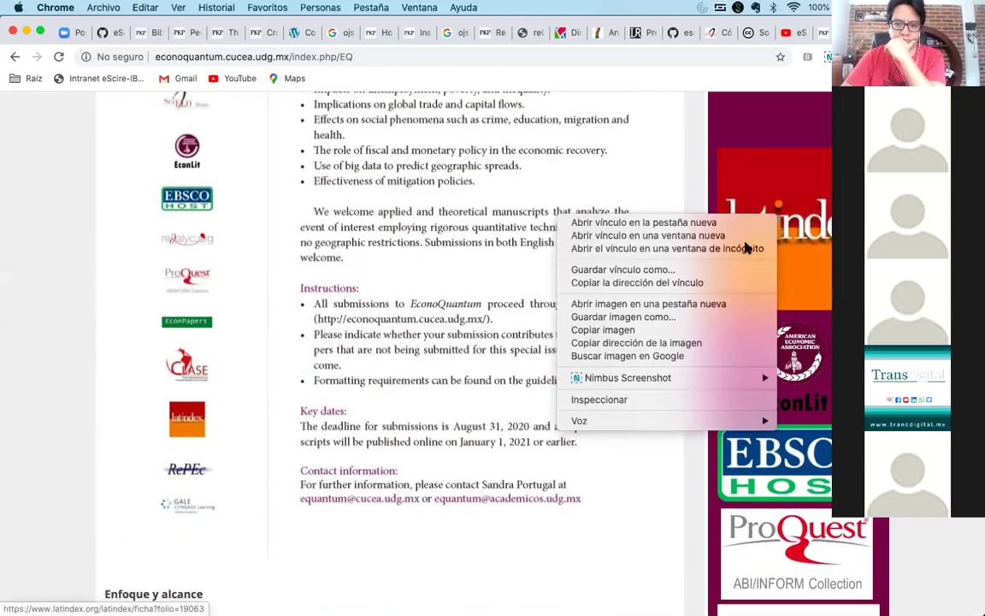
click(559, 358)
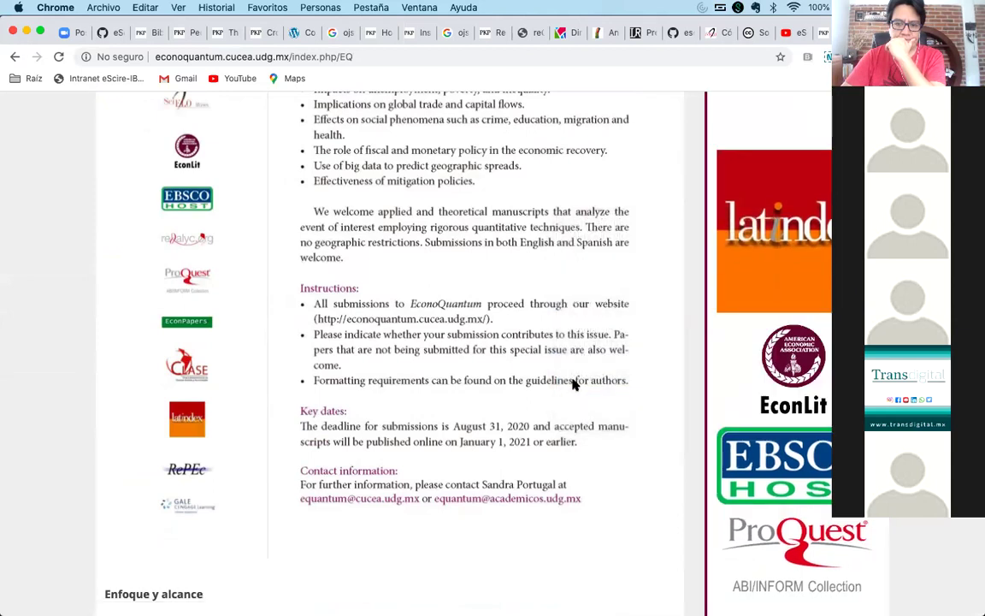
key(super+alt+i)
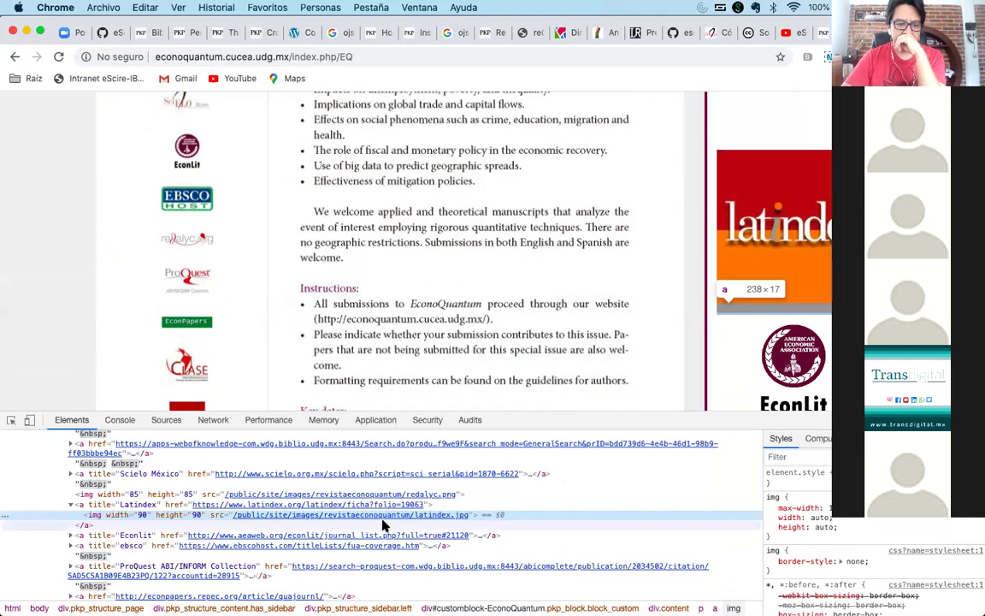
click(770, 508)
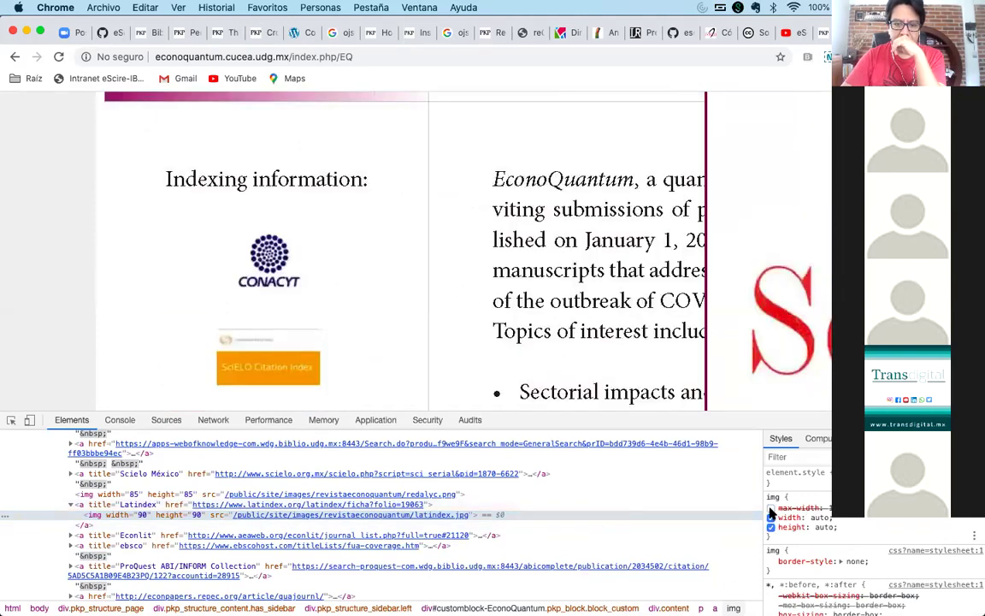
click(770, 508)
Examine the Latindex image's size attributes and its applied and inherited CSS rules, and close the developer tools
scroll(771, 513, down, 1)
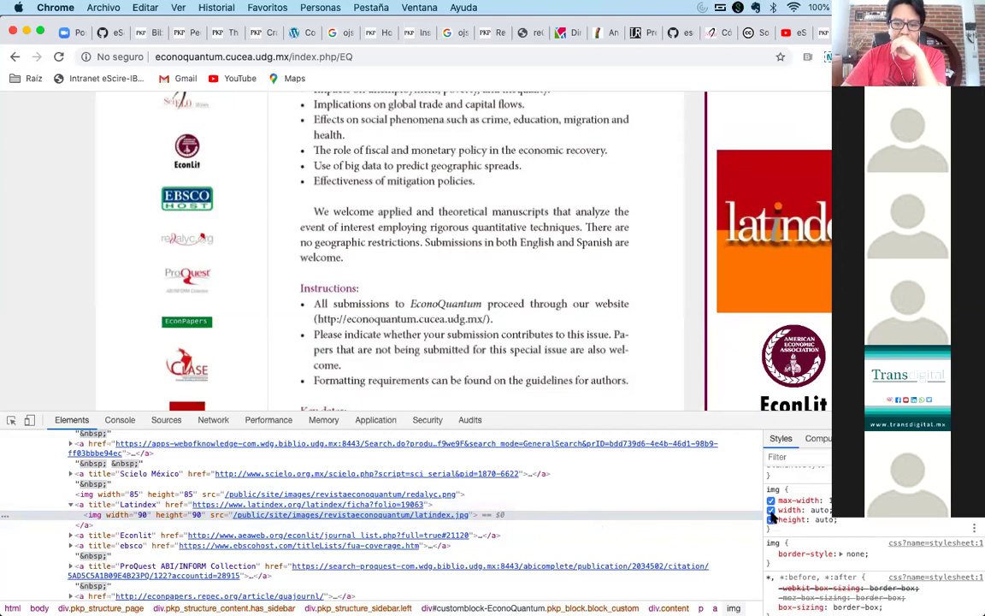
scroll(778, 518, down, 5)
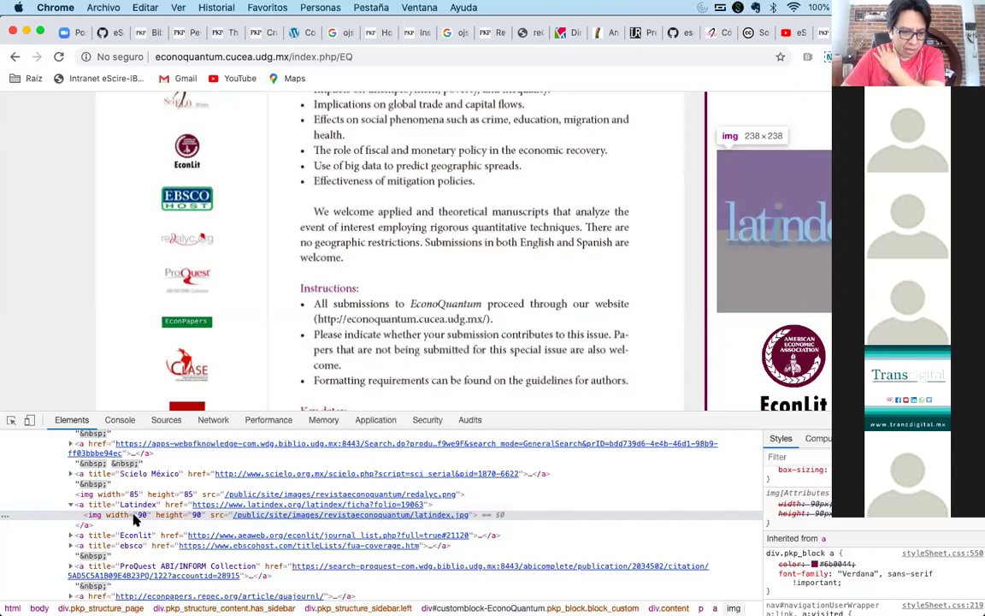
scroll(842, 522, up, 5)
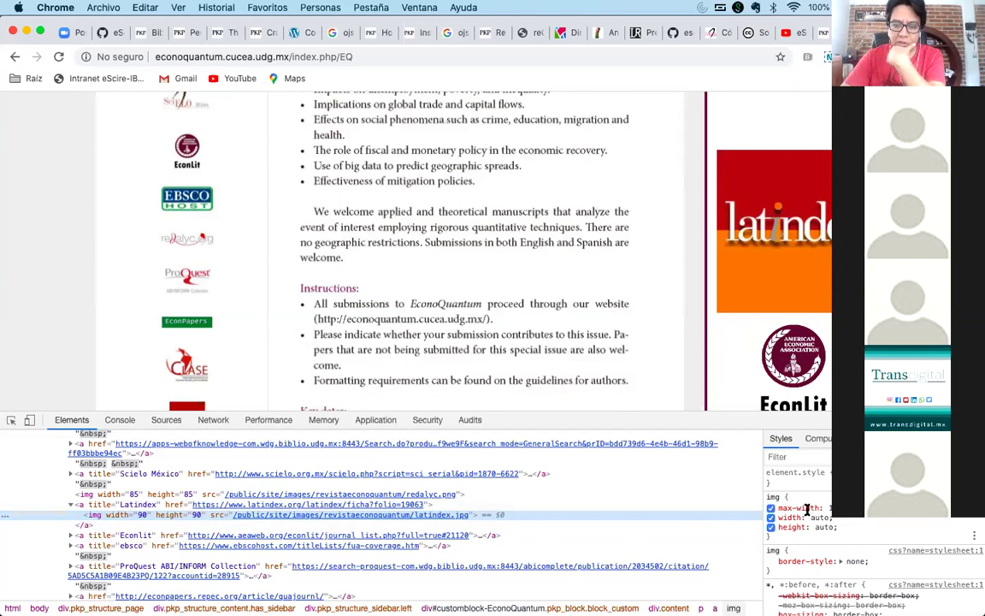
scroll(188, 299, down, 5)
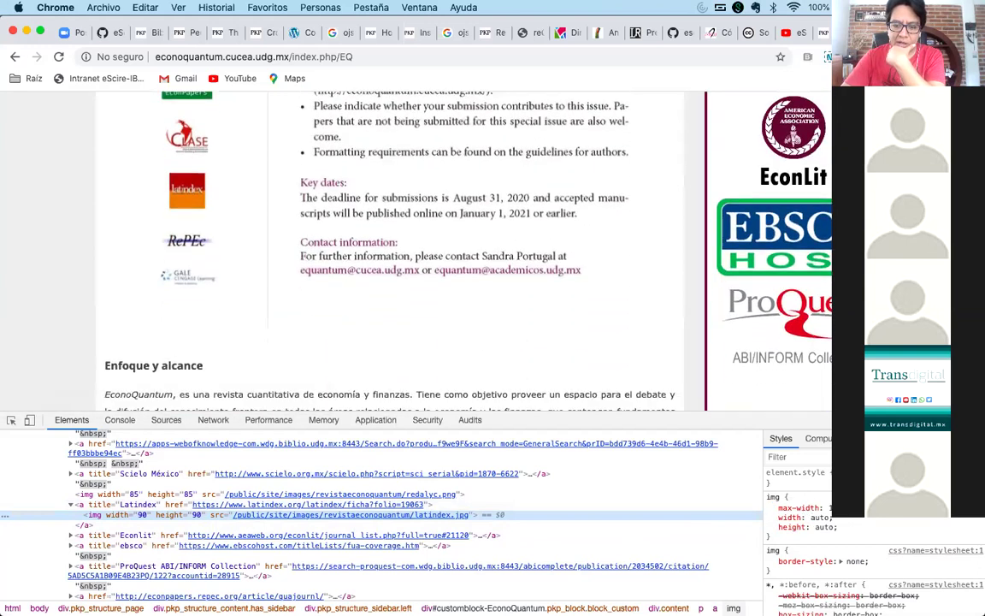
scroll(843, 521, down, 3)
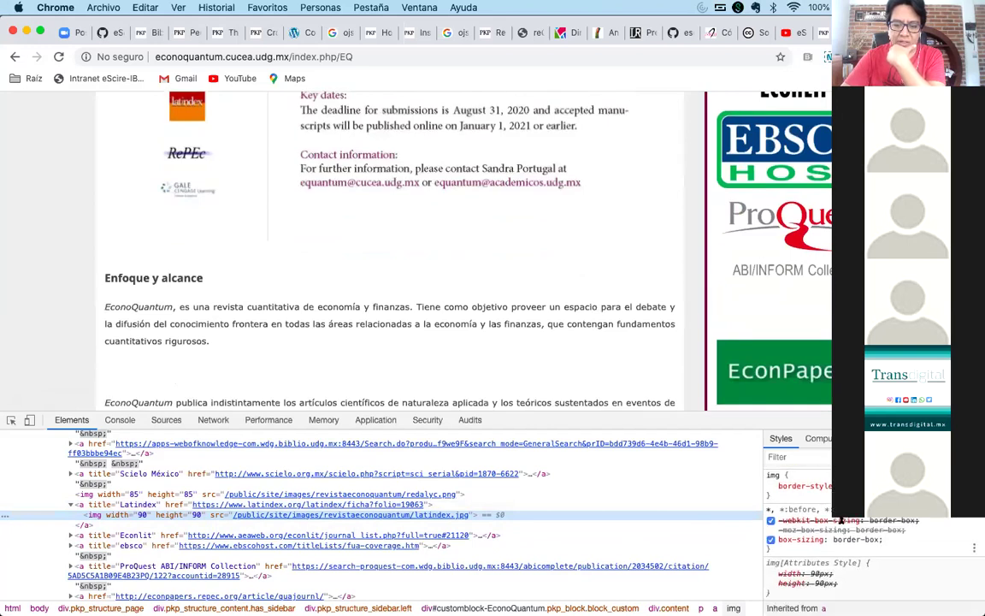
scroll(842, 521, down, 5)
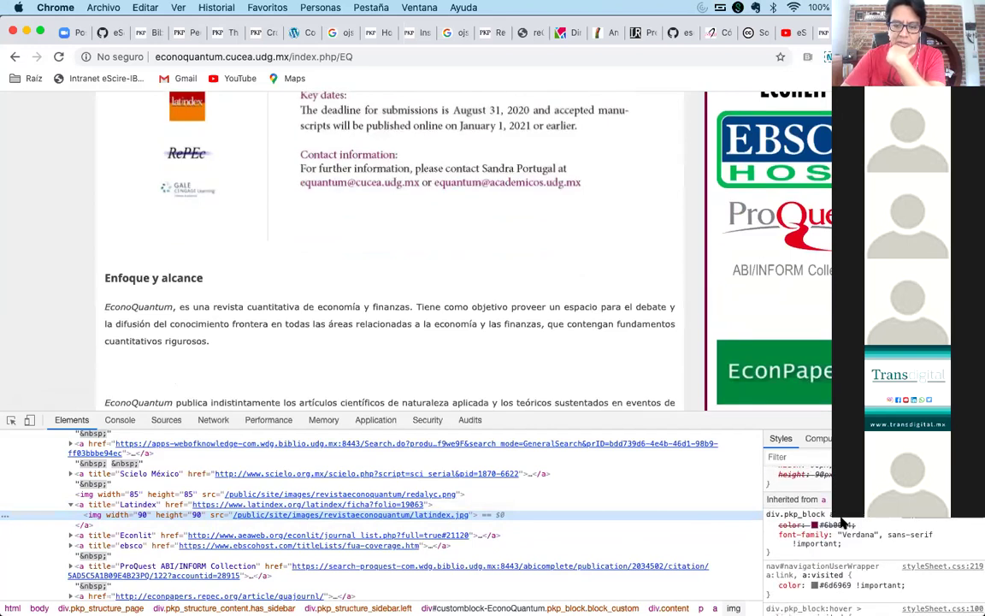
scroll(843, 520, down, 5)
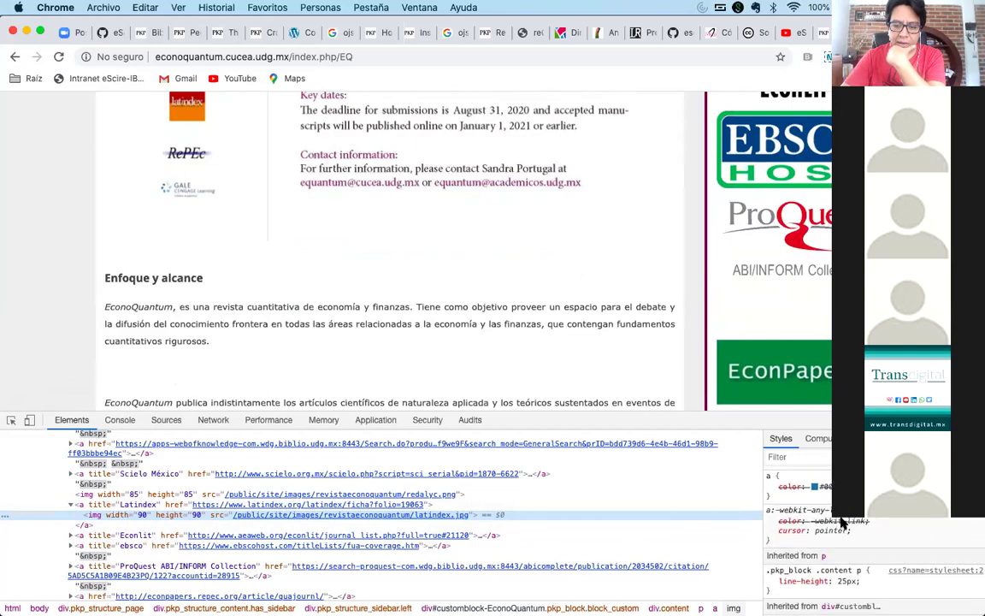
scroll(842, 521, down, 5)
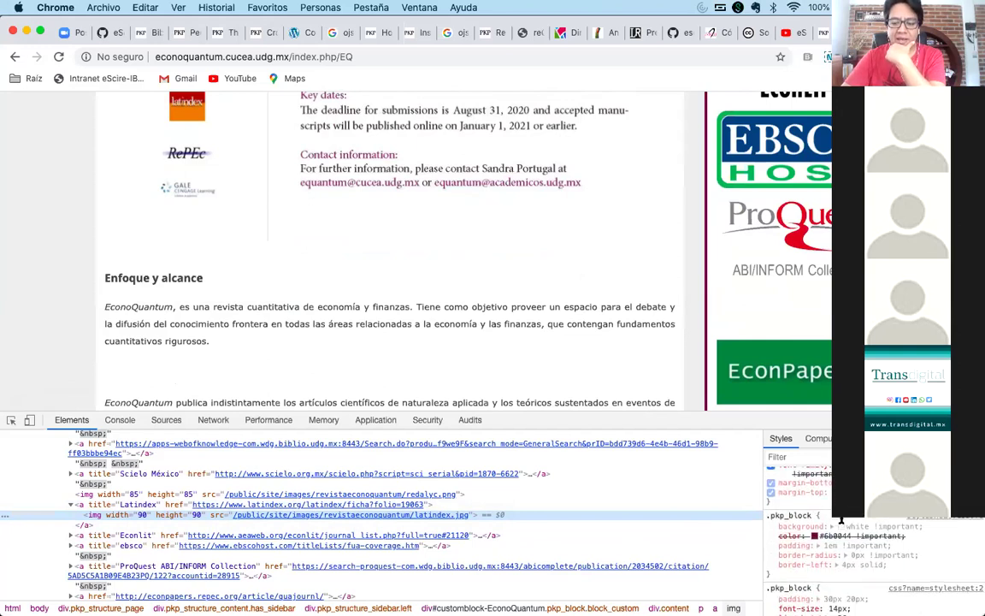
scroll(842, 521, up, 15)
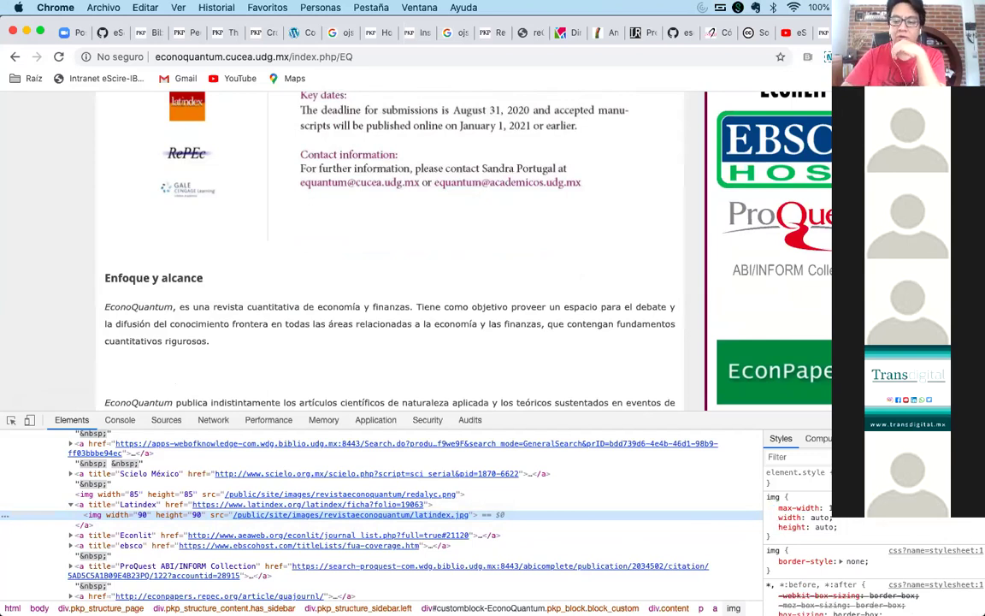
key(super+alt+i)
Inspect the journal's header banner image and compare its CSS rules with those of its parent h1 pkp_site_name element
scroll(389, 351, up, 15)
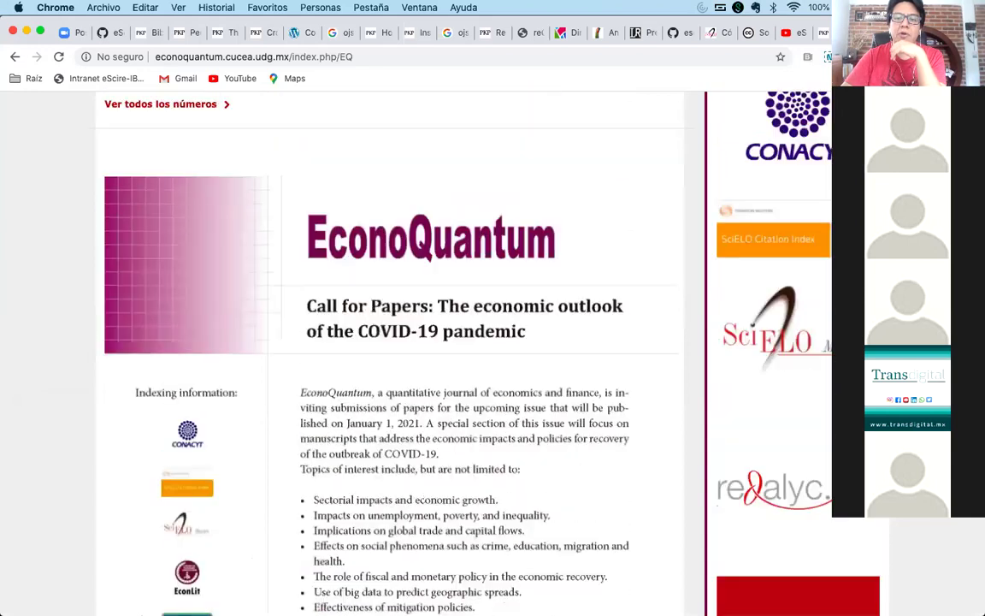
scroll(389, 351, up, 5)
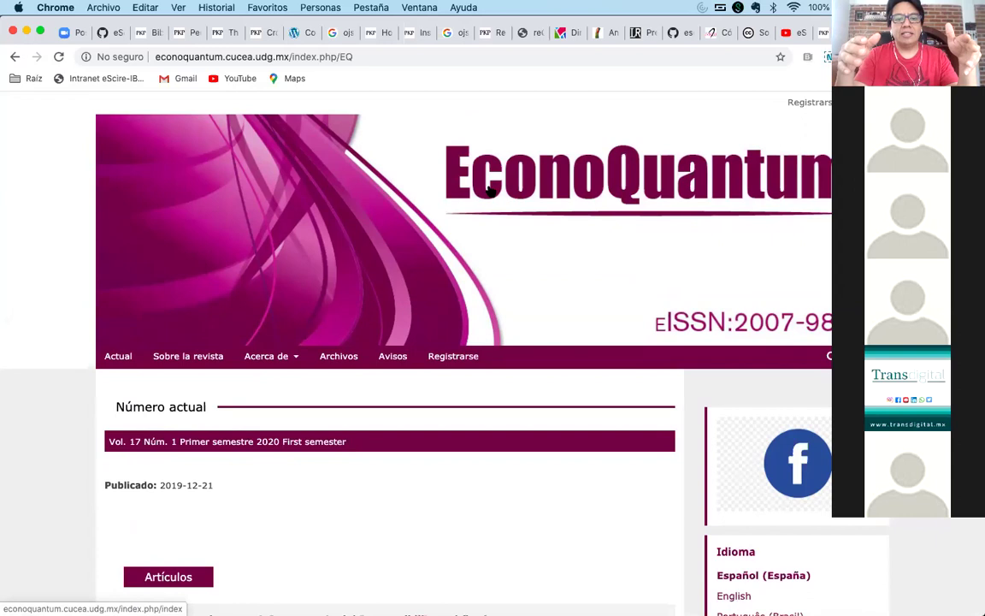
scroll(536, 222, down, 1)
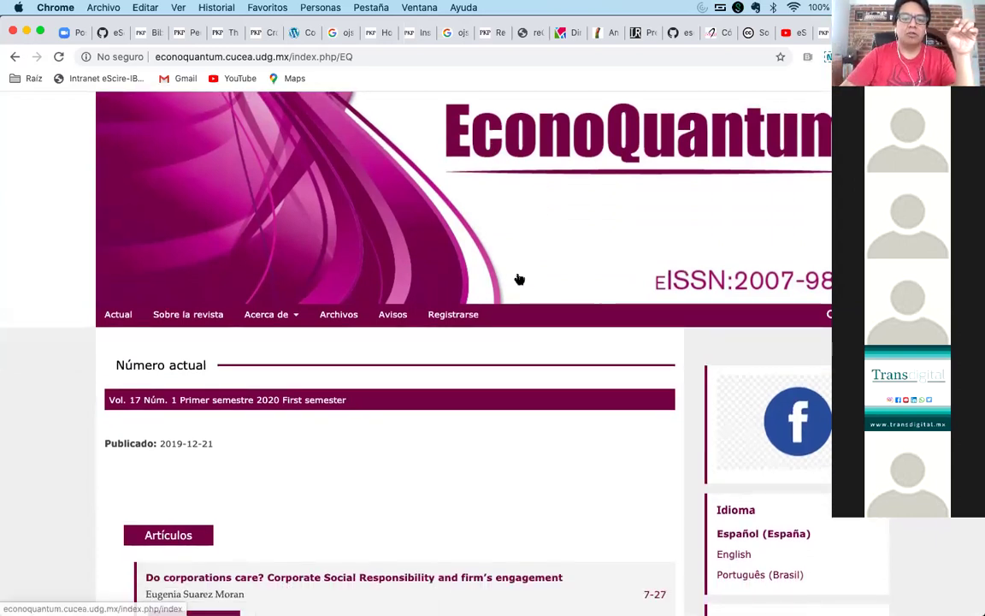
scroll(512, 277, up, 1)
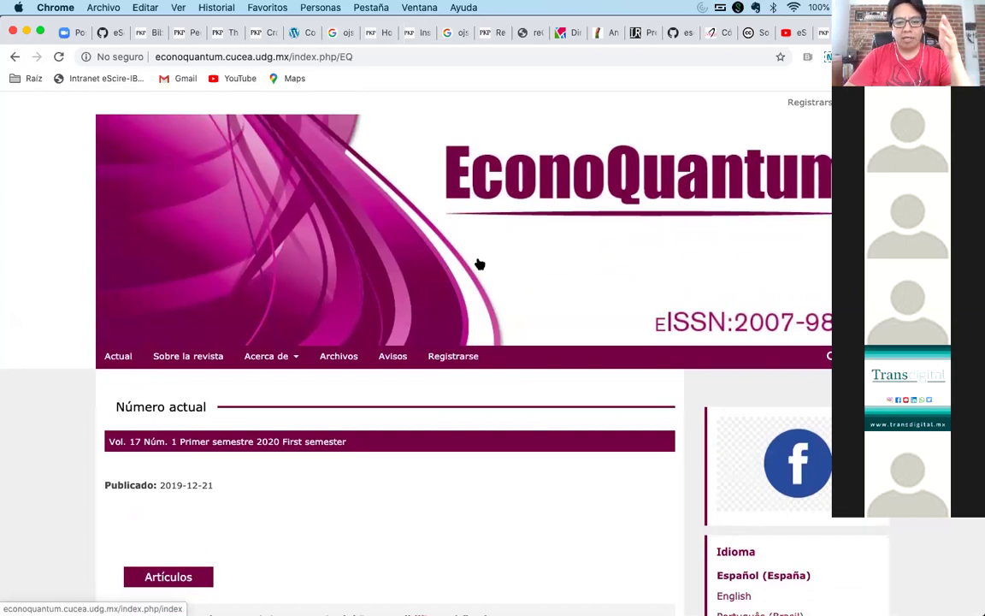
right_click(400, 233)
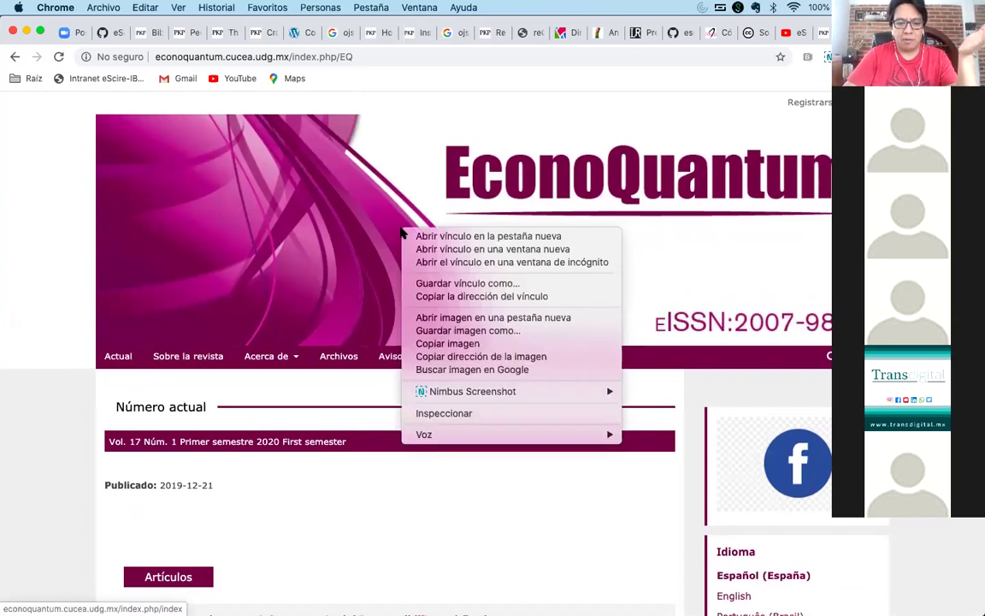
click(466, 411)
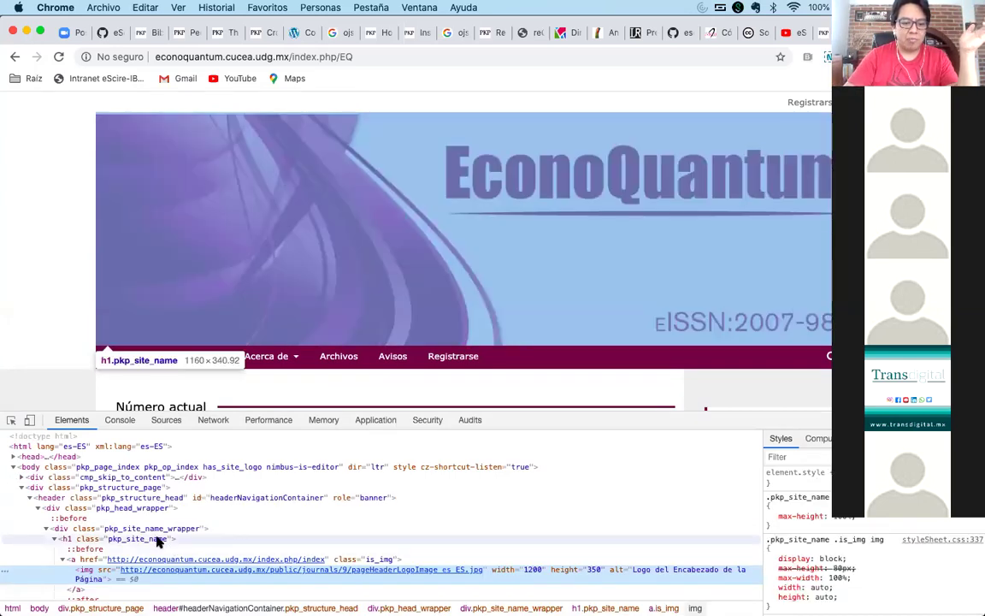
click(157, 540)
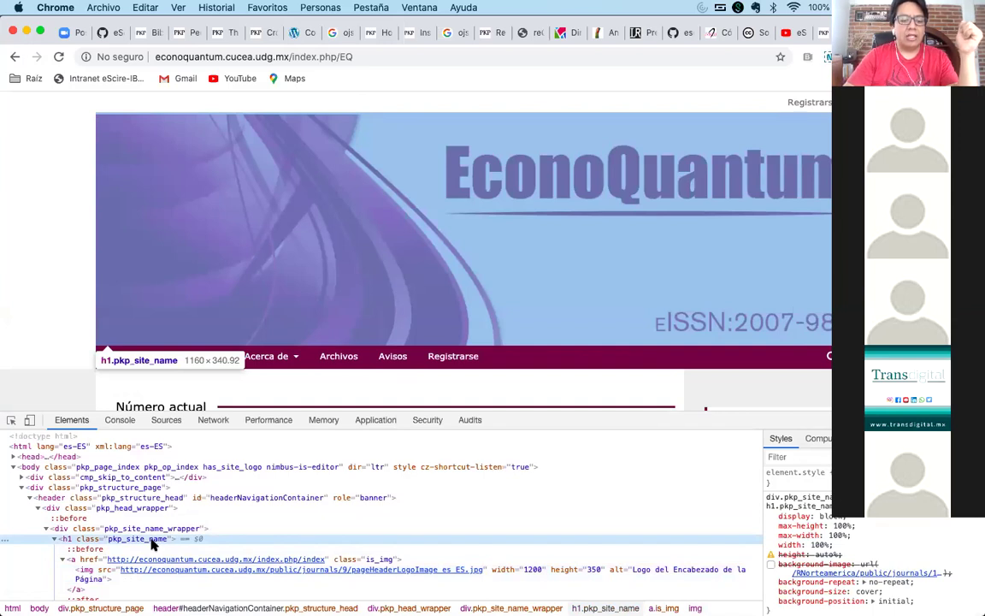
click(89, 567)
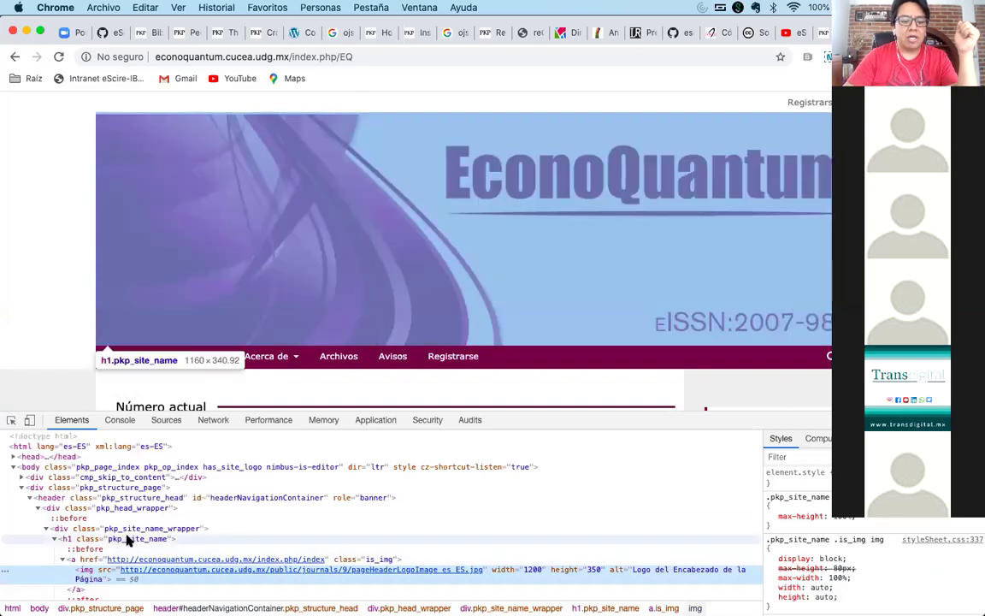
click(128, 539)
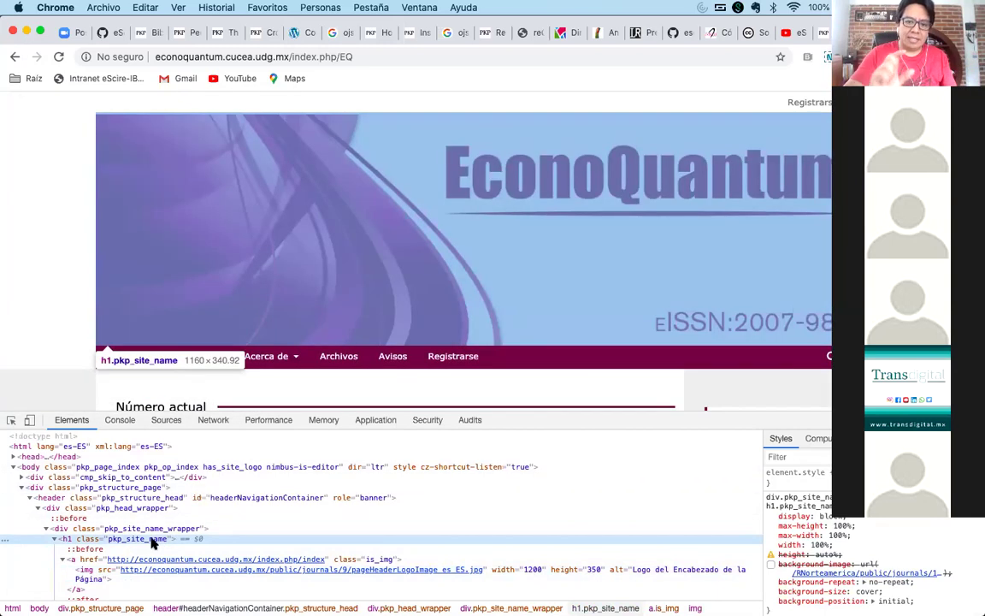
scroll(694, 226, down, 5)
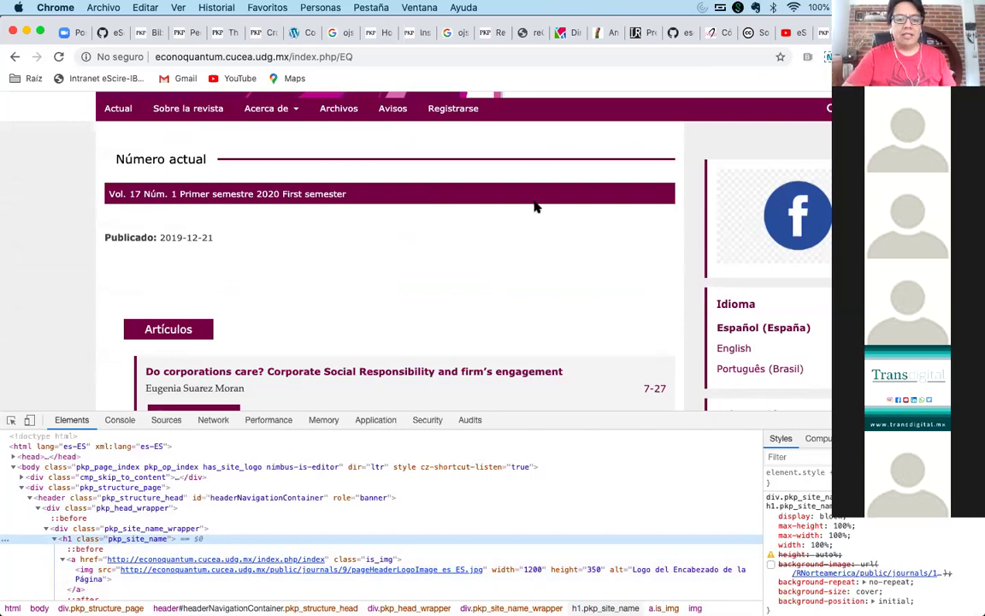
scroll(535, 207, down, 2)
scroll(508, 227, up, 6)
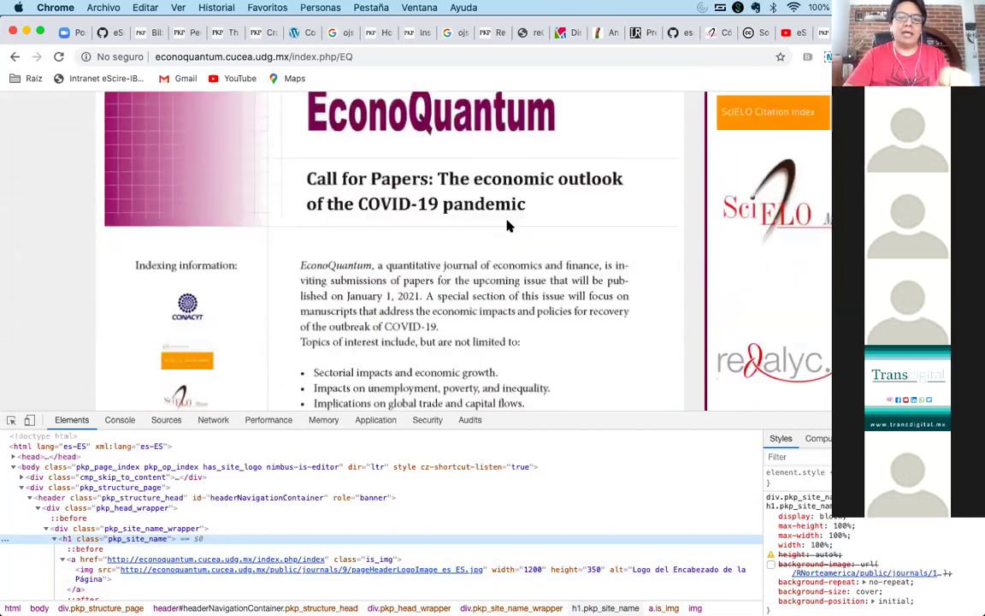
Look over the EconoQuantum call for papers, indexing logos and header banner, and close the developer tools
scroll(508, 227, down, 10)
scroll(508, 227, up, 11)
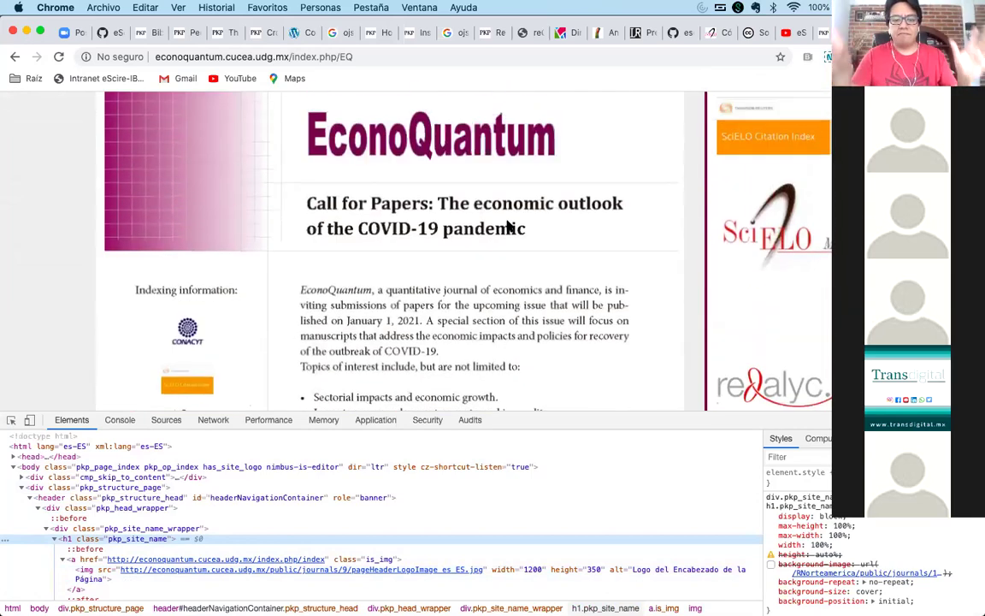
scroll(507, 227, up, 1)
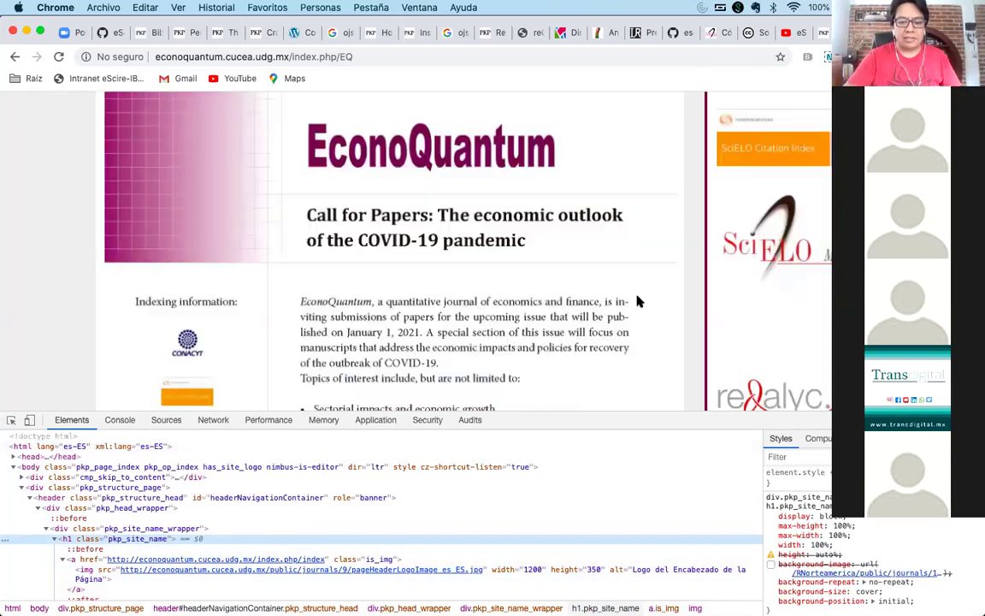
scroll(637, 301, up, 1)
scroll(638, 303, down, 8)
scroll(636, 308, up, 3)
scroll(635, 310, up, 10)
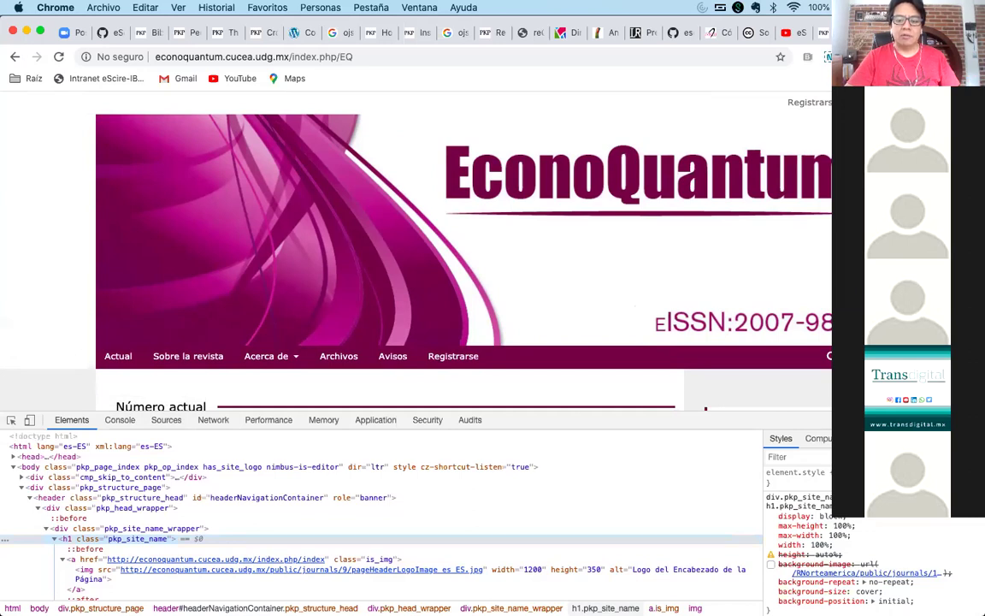
key(super+alt+i)
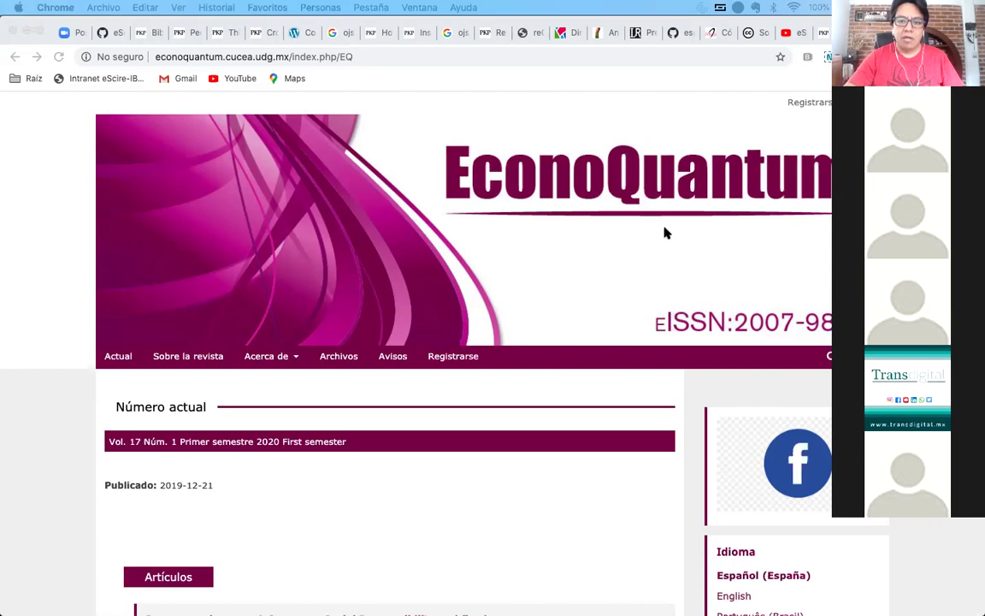
Show SciELO México's "Cómo usar el Markup" manual page and the PKP forum thread with the advanced OJS consultation materials
click(708, 41)
click(708, 38)
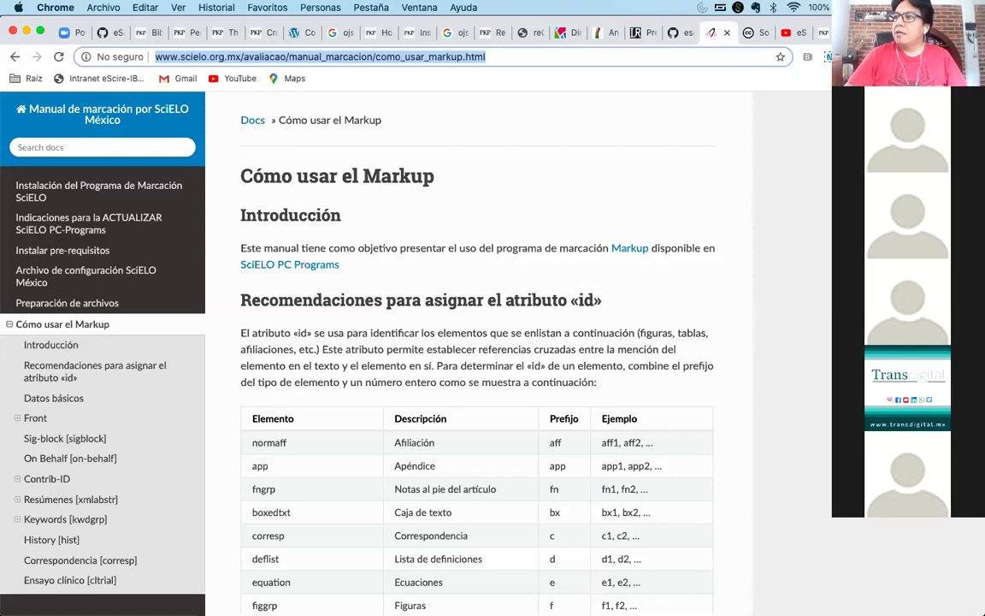
key(super+Tab)
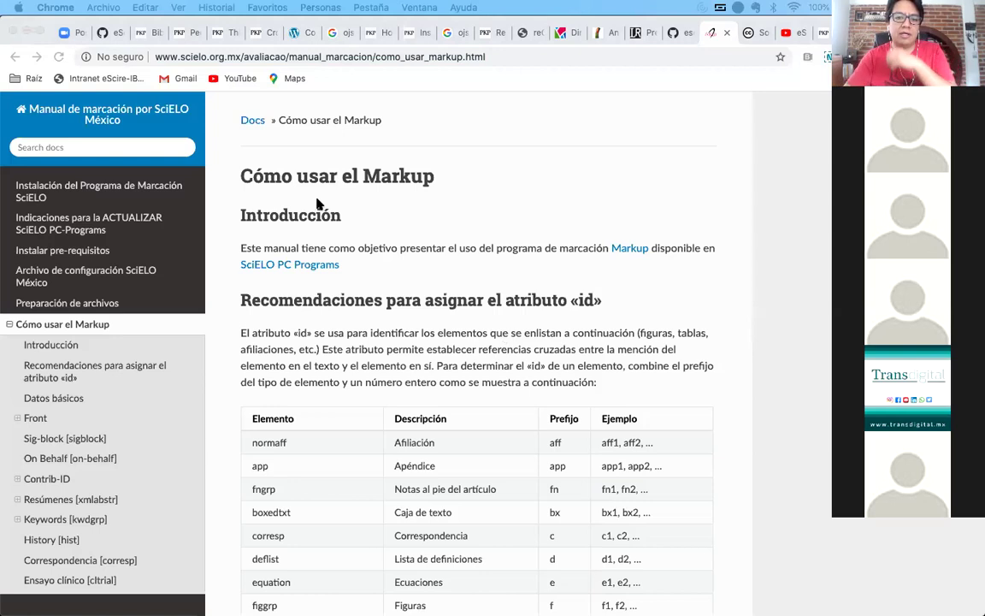
click(142, 33)
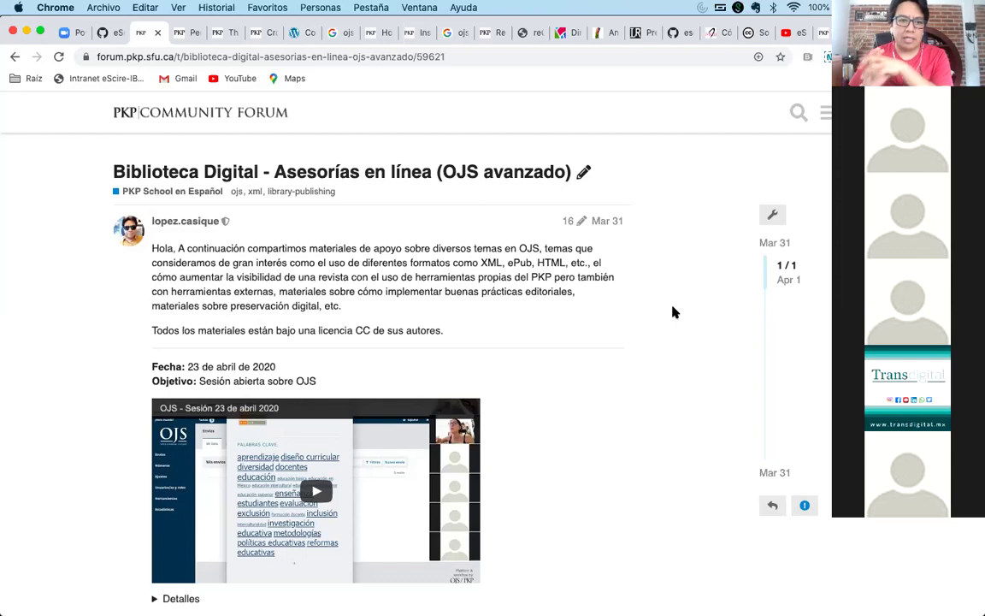
Open the list of installed modules in the website settings of the eScire OJS journal
click(217, 34)
click(185, 34)
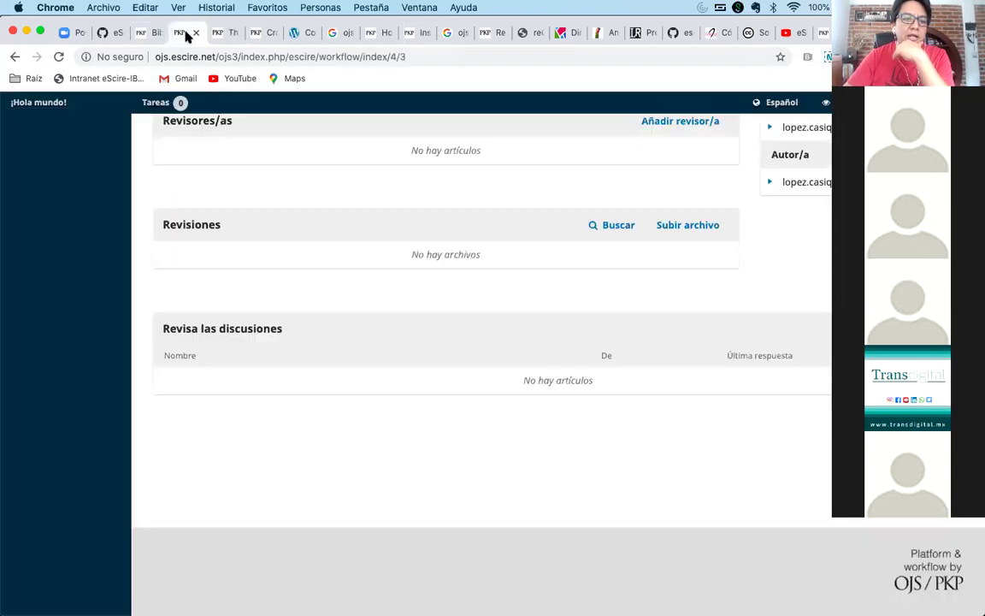
scroll(233, 229, up, 5)
mouse_move(80, 268)
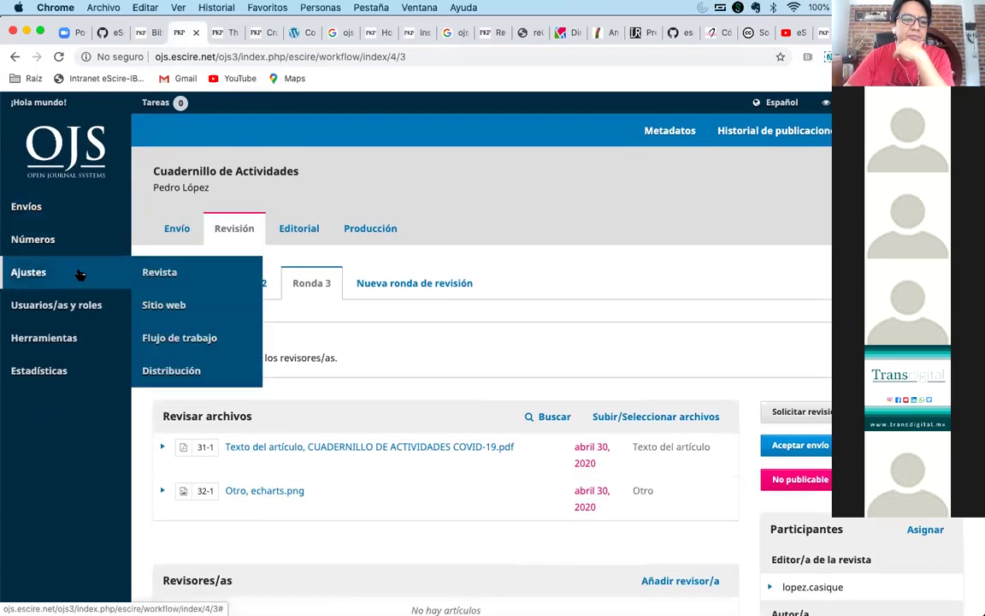
click(162, 306)
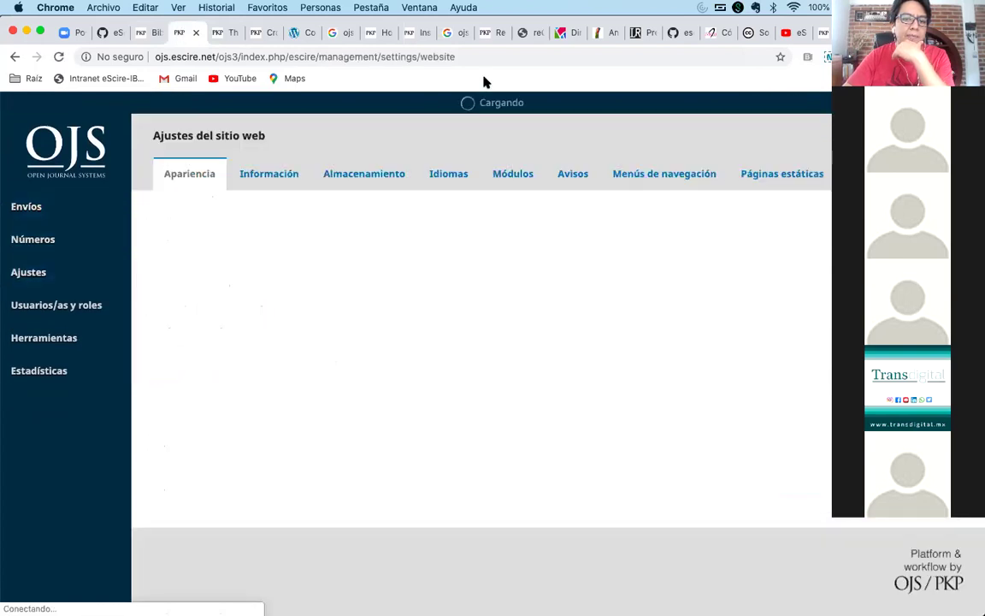
click(519, 172)
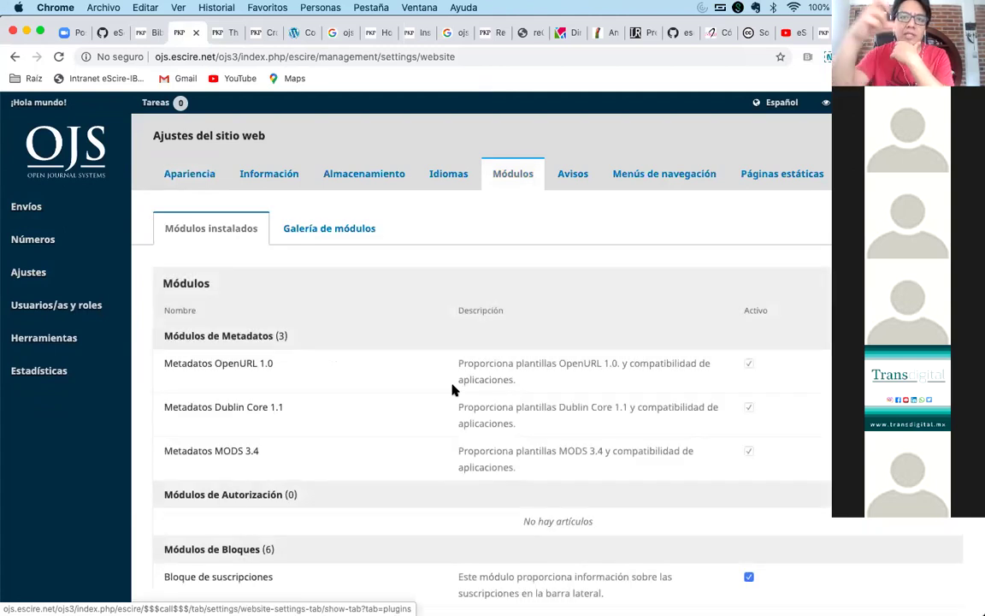
Search the modules list for "languag" and open the settings of the Lenguaje de estilos de cita module
scroll(427, 401, down, 5)
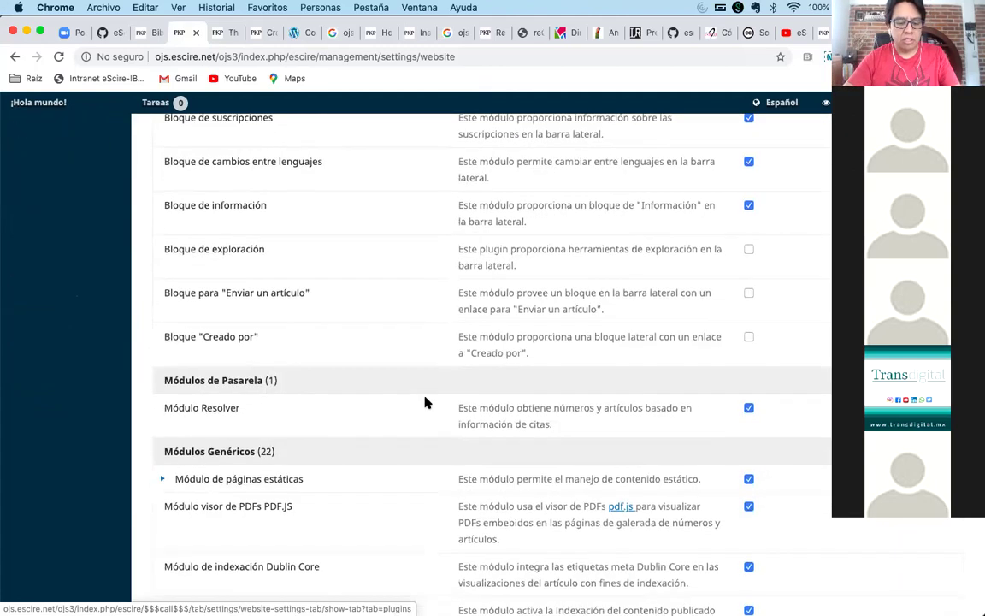
key(super+f)
text(languag)
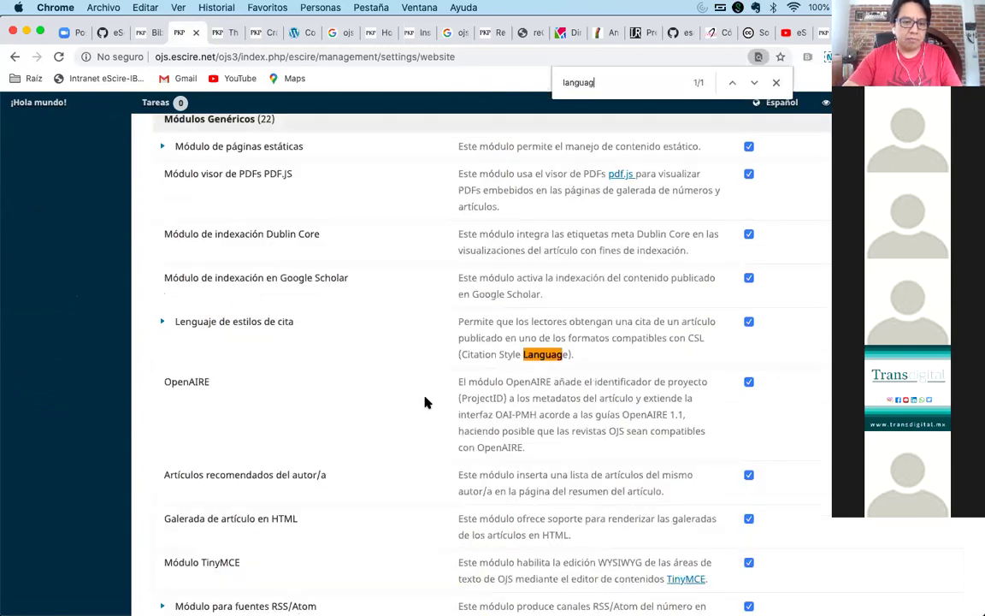
click(162, 323)
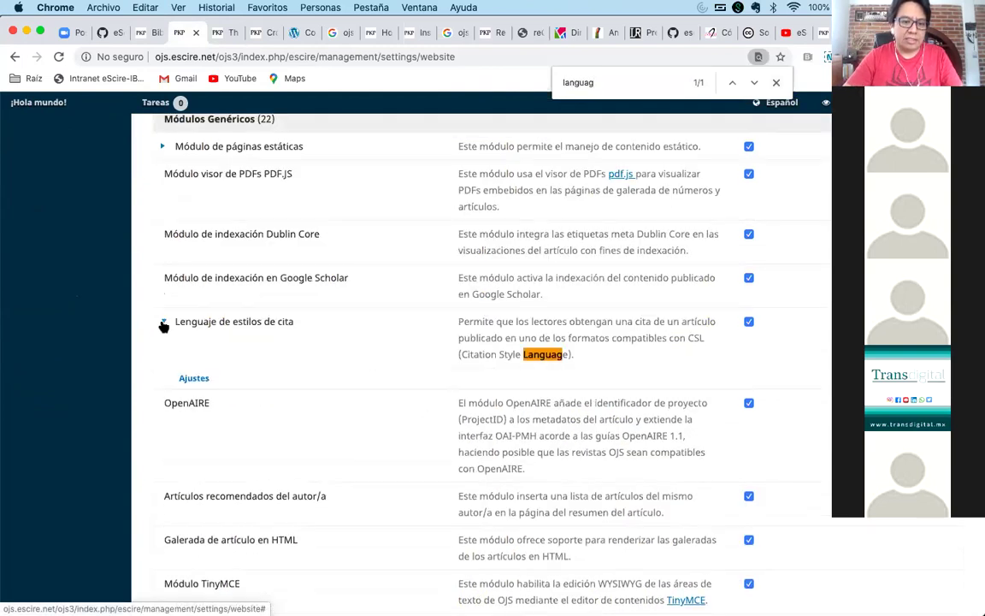
click(195, 378)
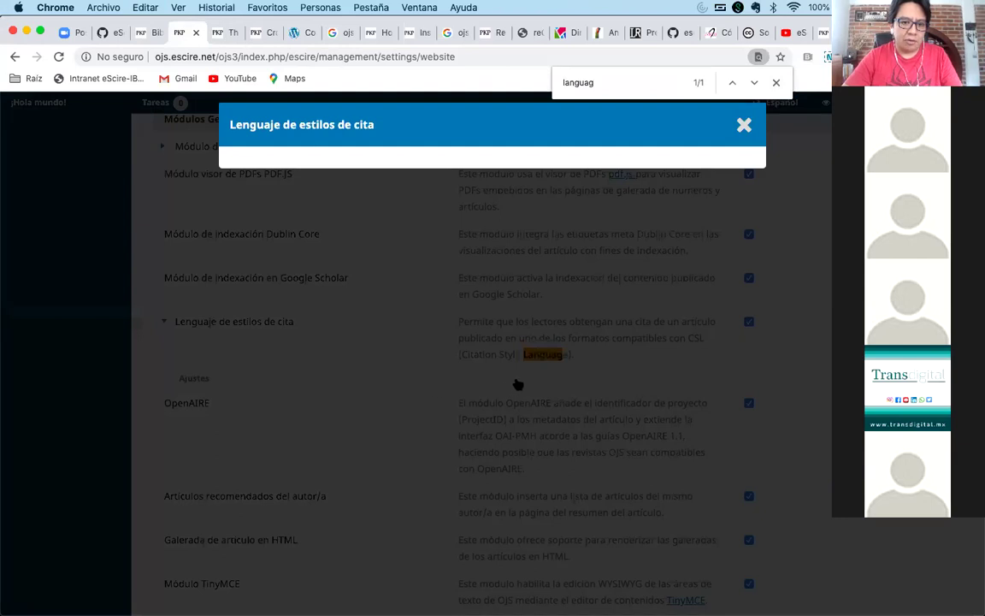
key(Escape)
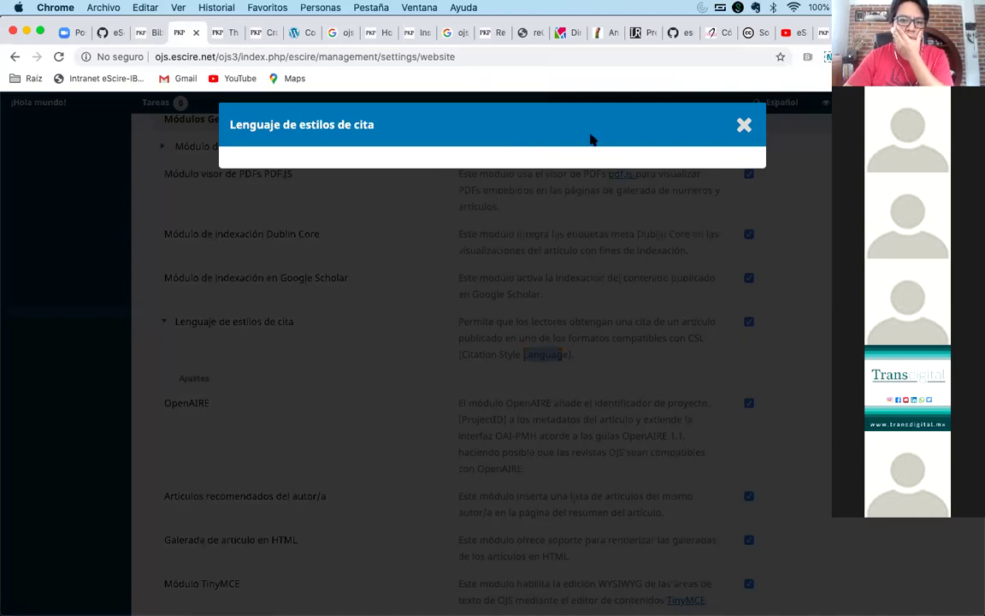
Review the citation formats and download options on the LiminaR article page, and close the citation style settings dialog in OJS
click(644, 34)
click(25, 102)
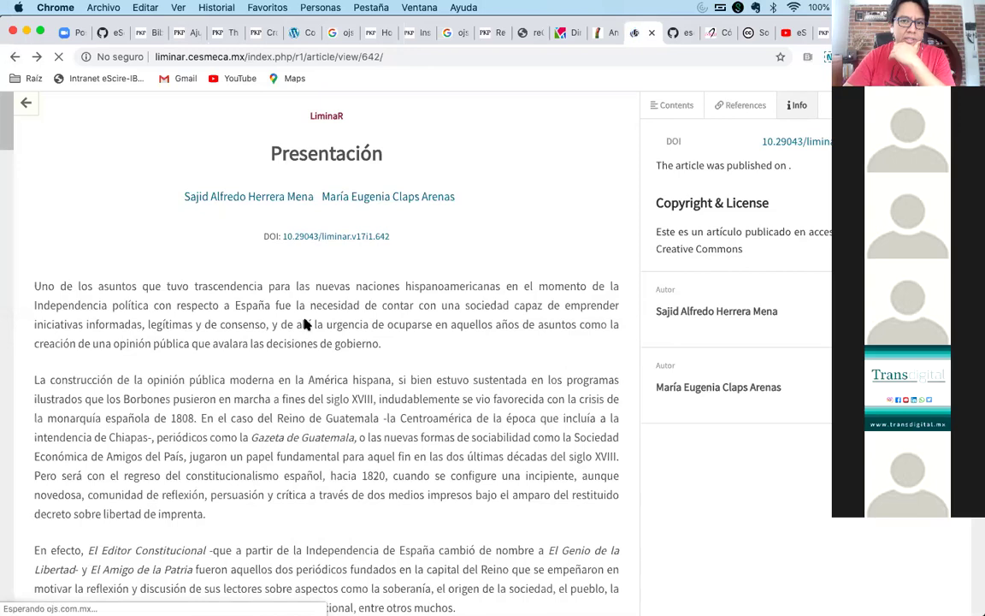
scroll(336, 399, down, 3)
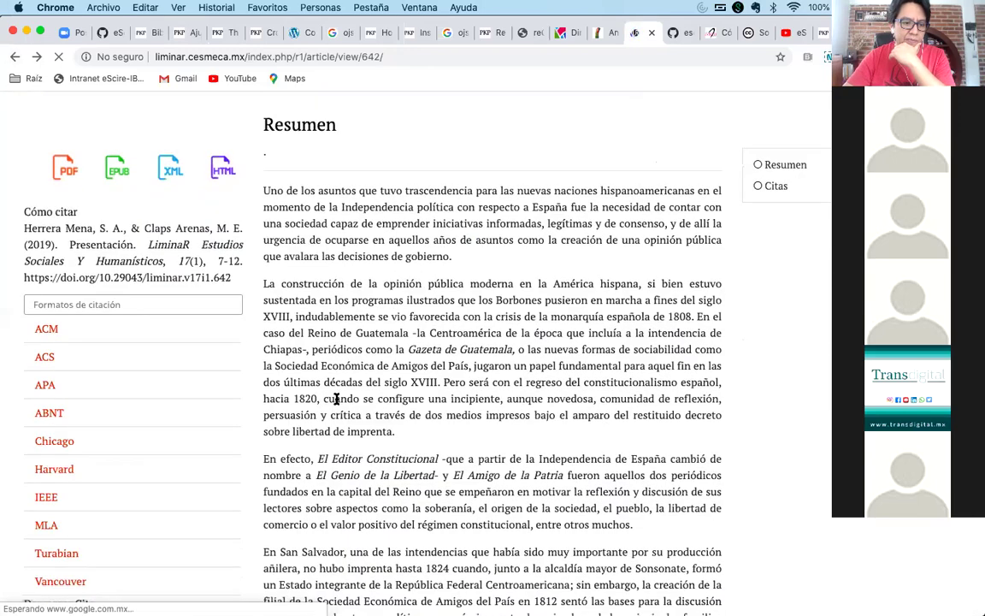
scroll(336, 399, down, 3)
scroll(336, 398, up, 2)
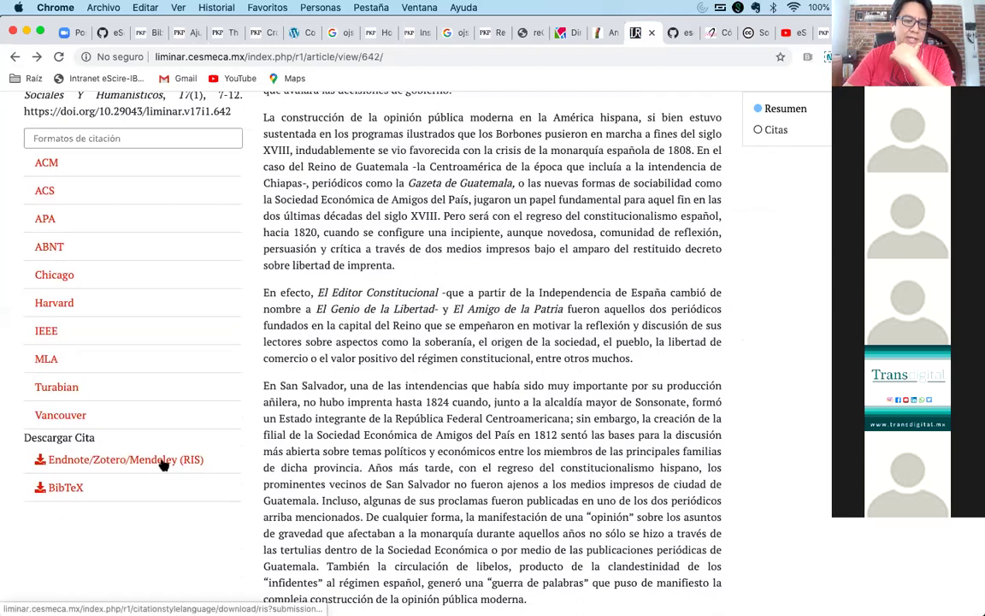
click(183, 33)
click(744, 126)
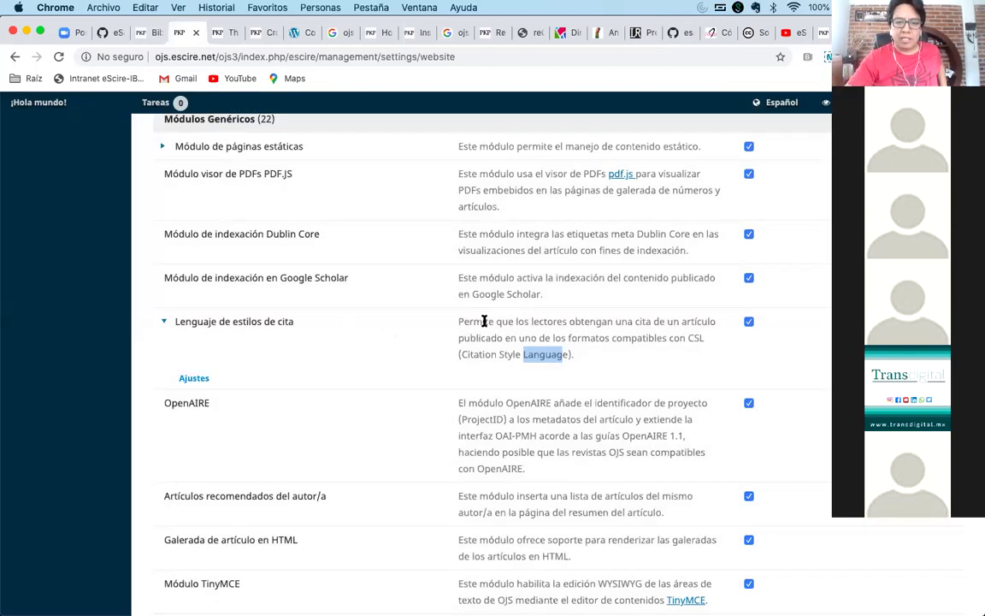
Display the LiminaR article's citation in the APA, Chicago and Harvard formats
click(637, 34)
scroll(290, 359, up, 3)
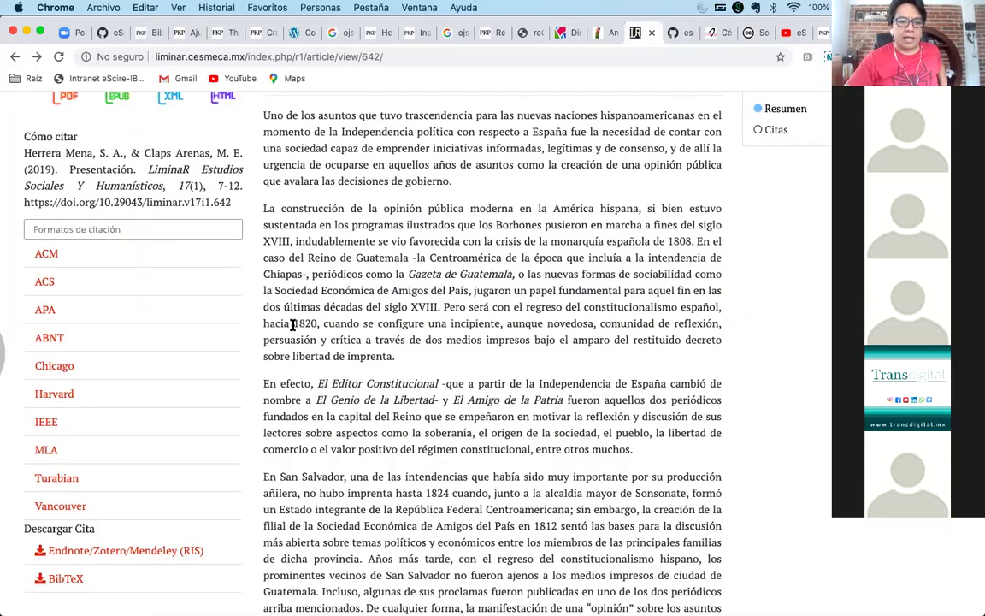
click(142, 224)
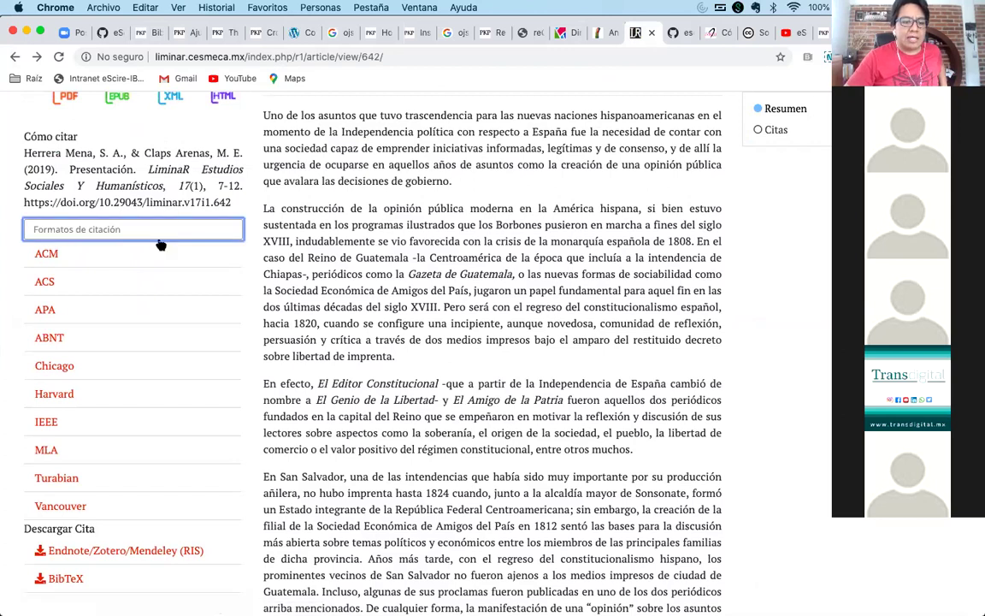
click(72, 313)
click(73, 366)
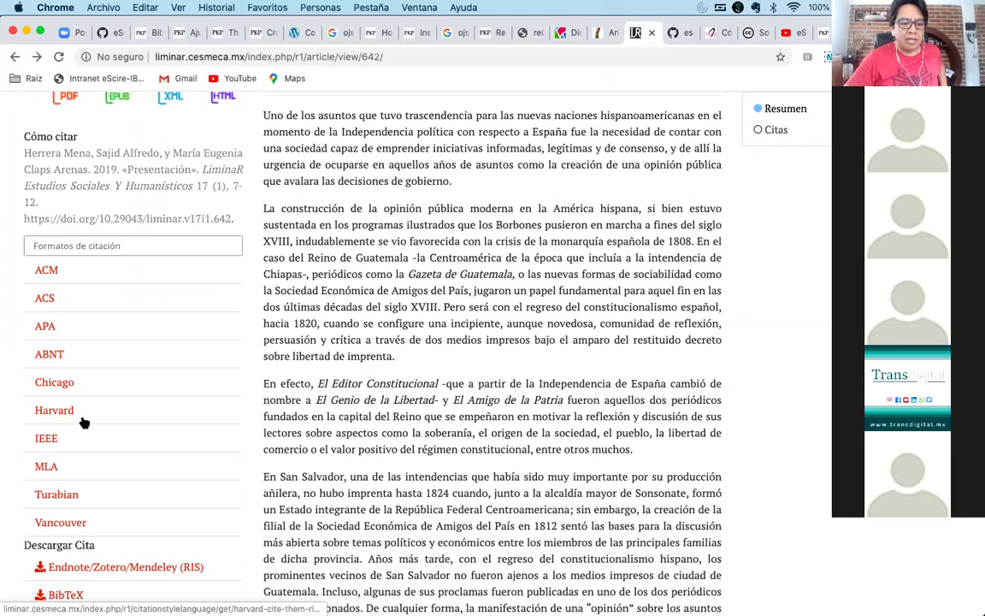
click(103, 398)
scroll(157, 389, down, 3)
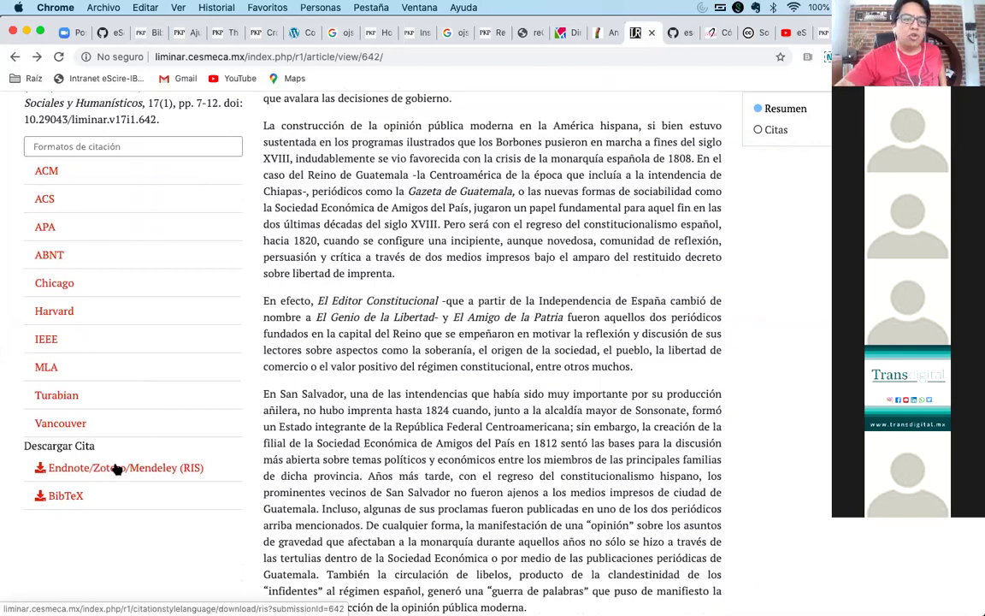
Download the article's citation in the Endnote/Zotero/Mendeley (RIS) format
scroll(163, 228, up, 5)
scroll(158, 371, down, 10)
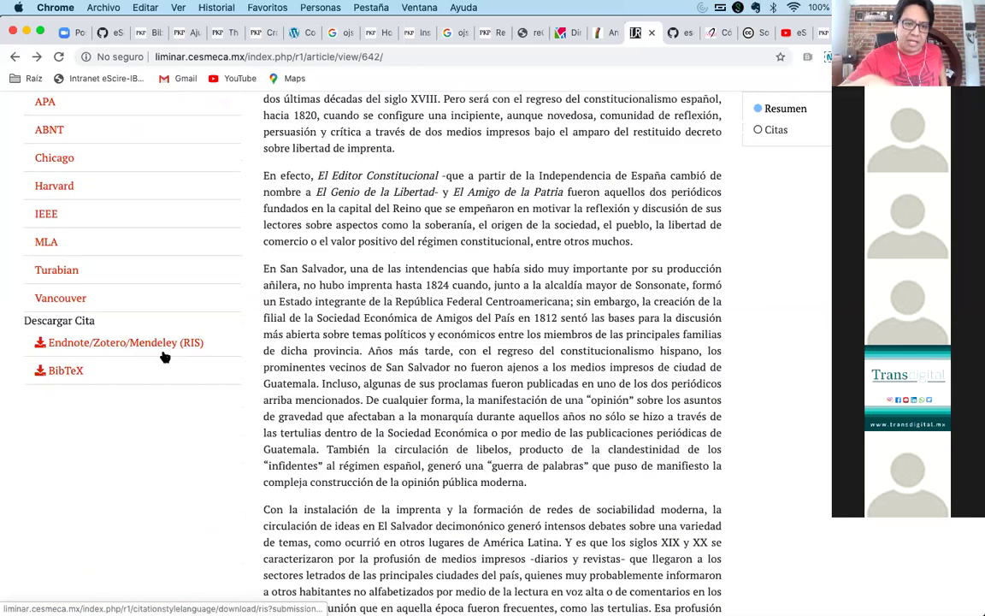
click(125, 354)
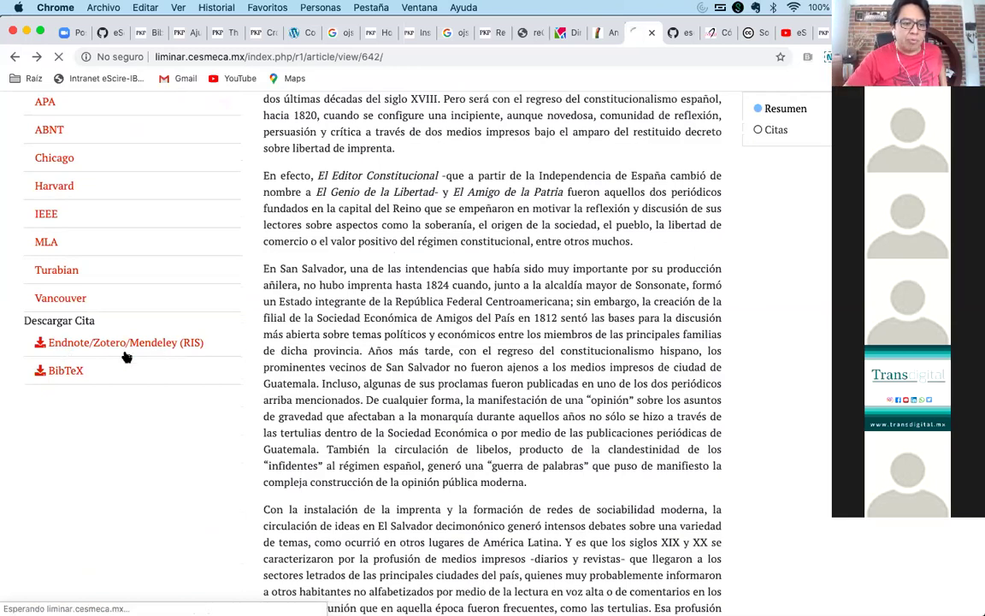